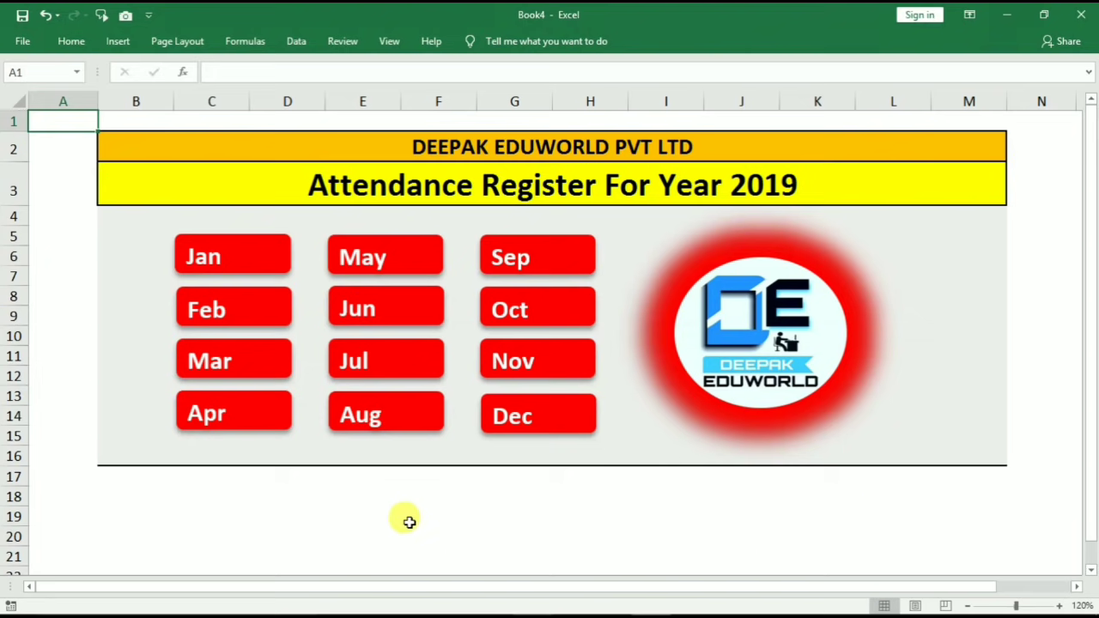
Preview the Jan, Feb and Dec 2019 sheets from the dashboard links, then open January.
click(191, 260)
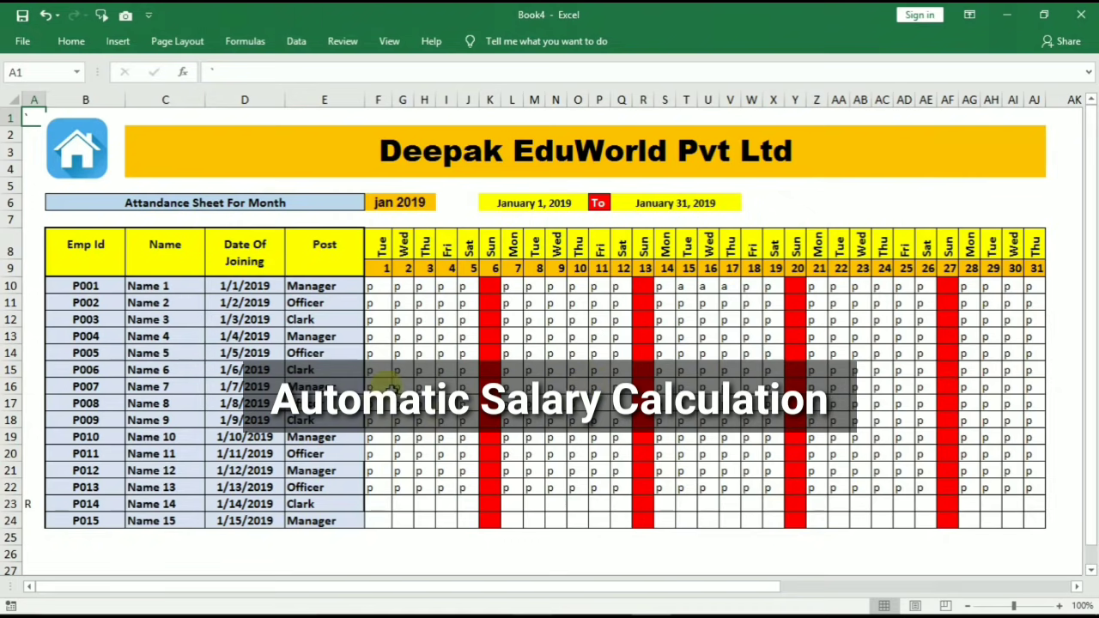
click(79, 156)
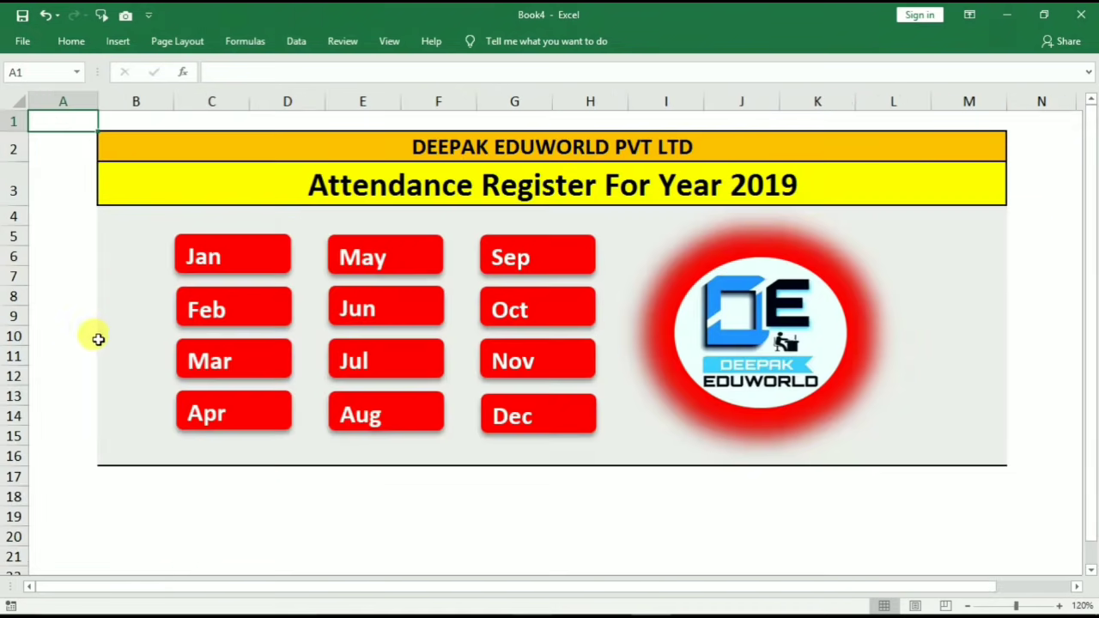
click(194, 307)
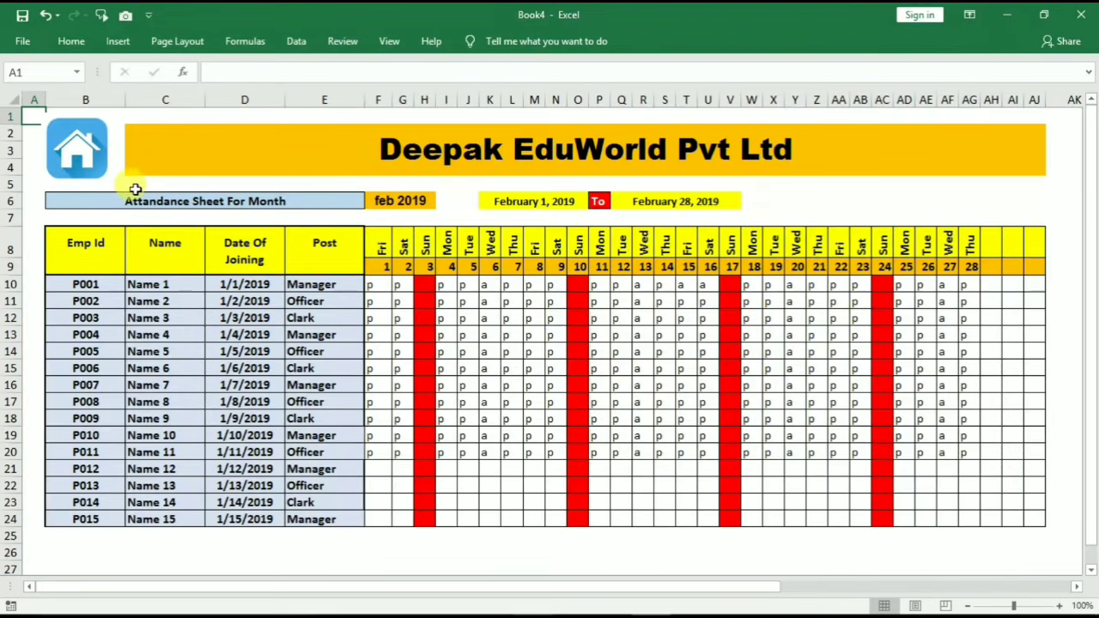
click(73, 163)
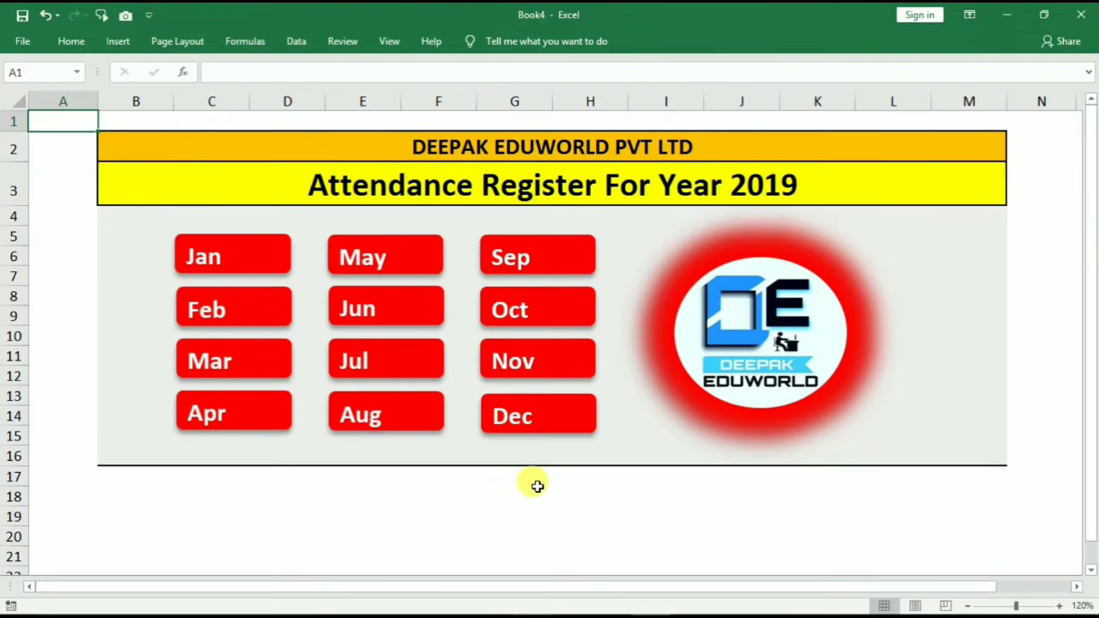
click(550, 427)
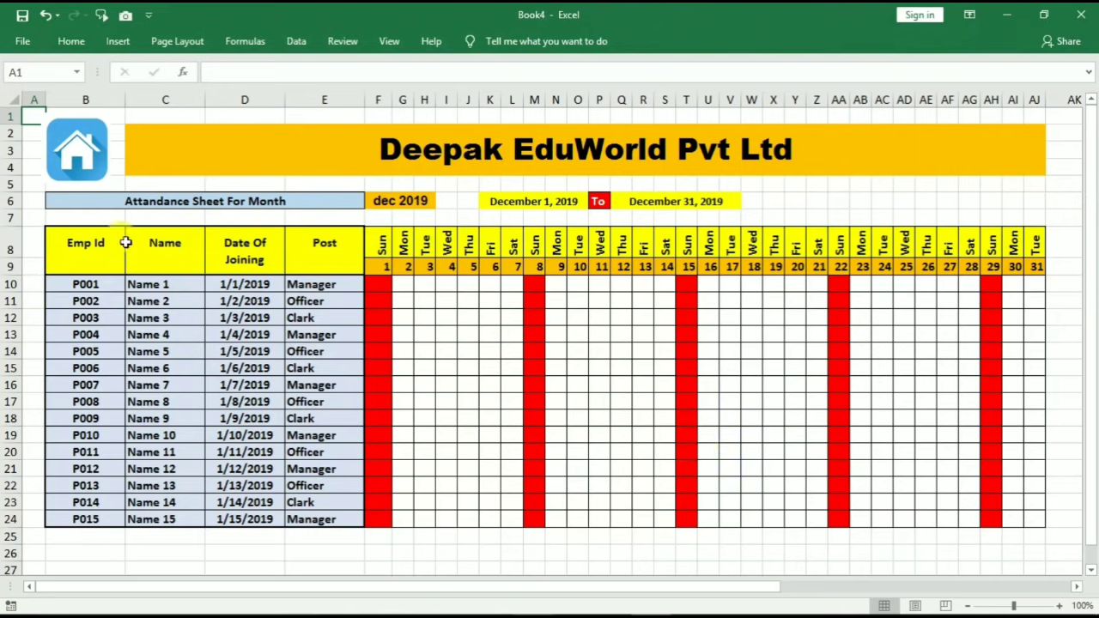
click(70, 169)
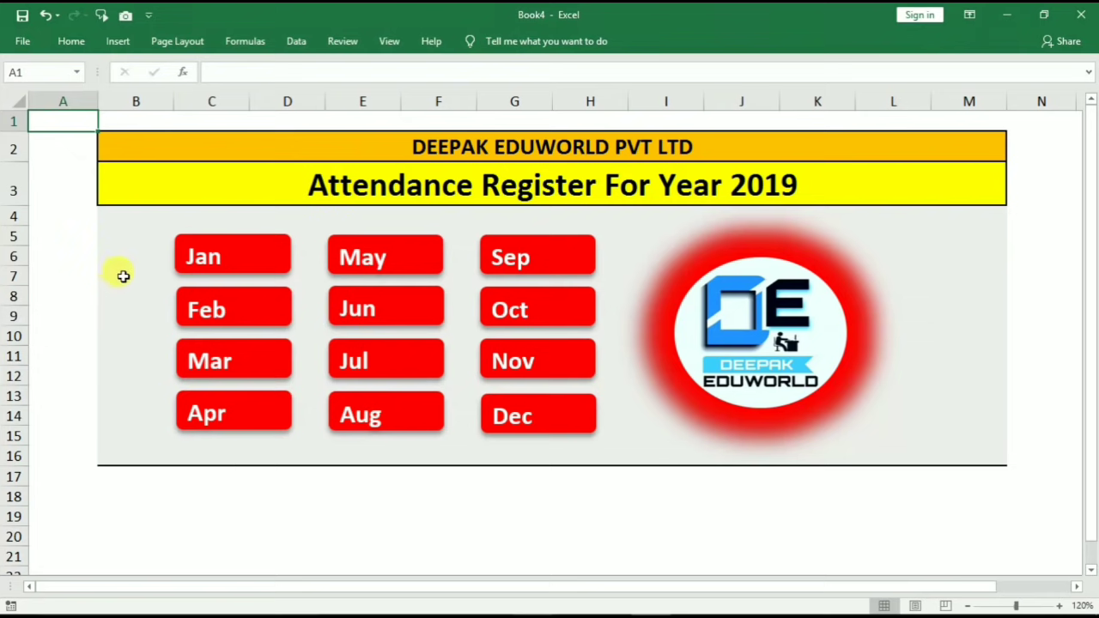
click(227, 256)
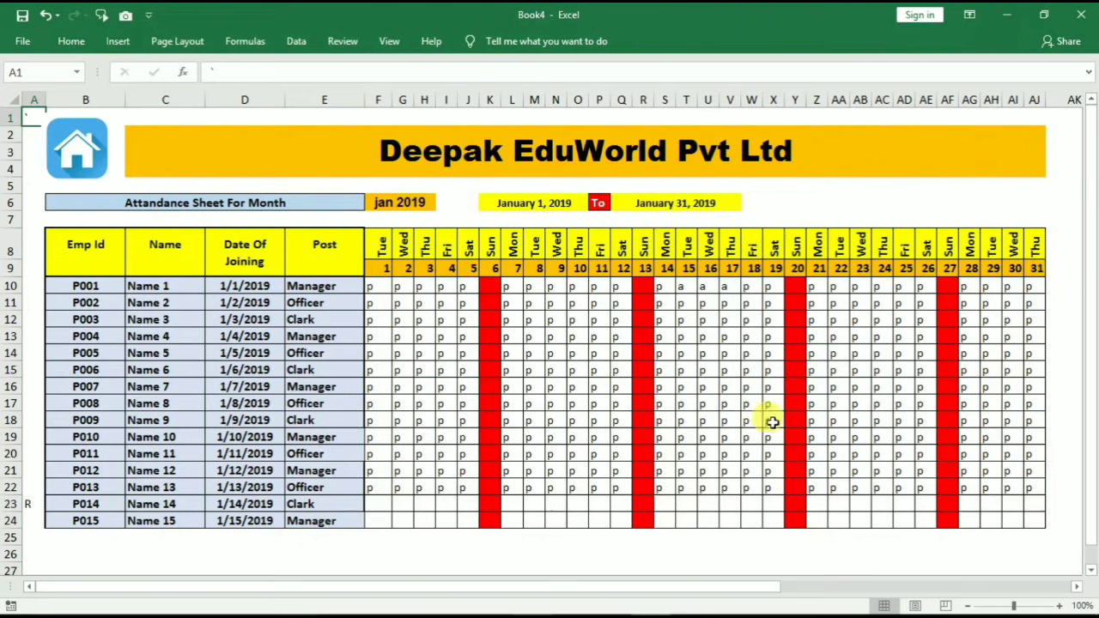
Inspect the empty rows 23–24 and their zero totals in the Salary Calculation columns.
click(383, 508)
drag(383, 507, 1006, 518)
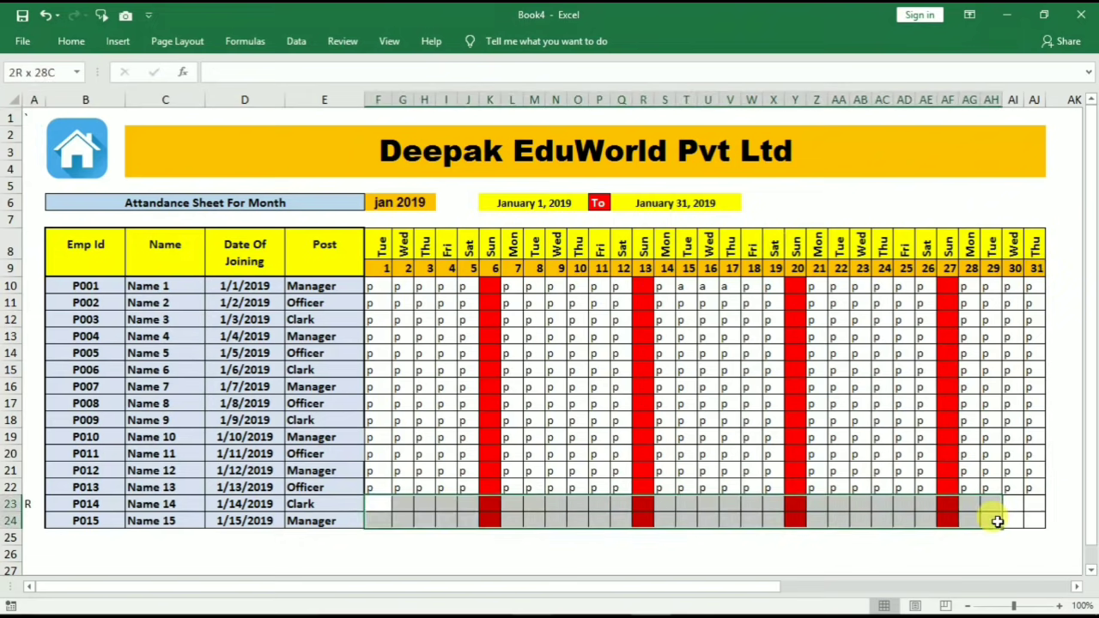
click(810, 485)
key(Right)
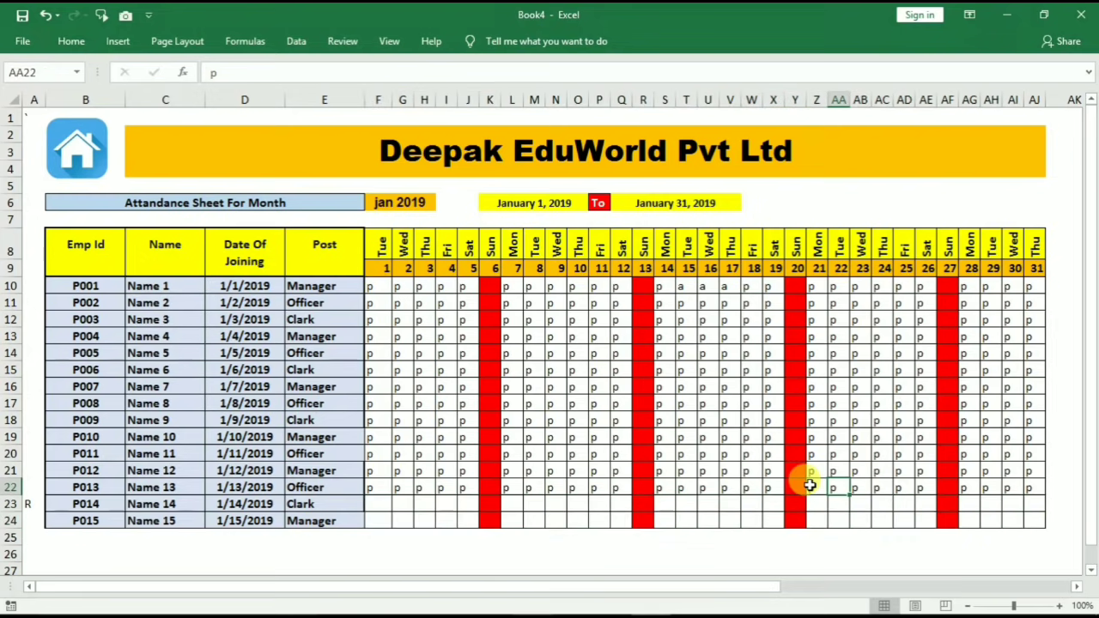
key(Right)
key(Right)
key(Right)
key(Right)
key(Right)
key(Right)
key(Right)
key(Right)
key(Right)
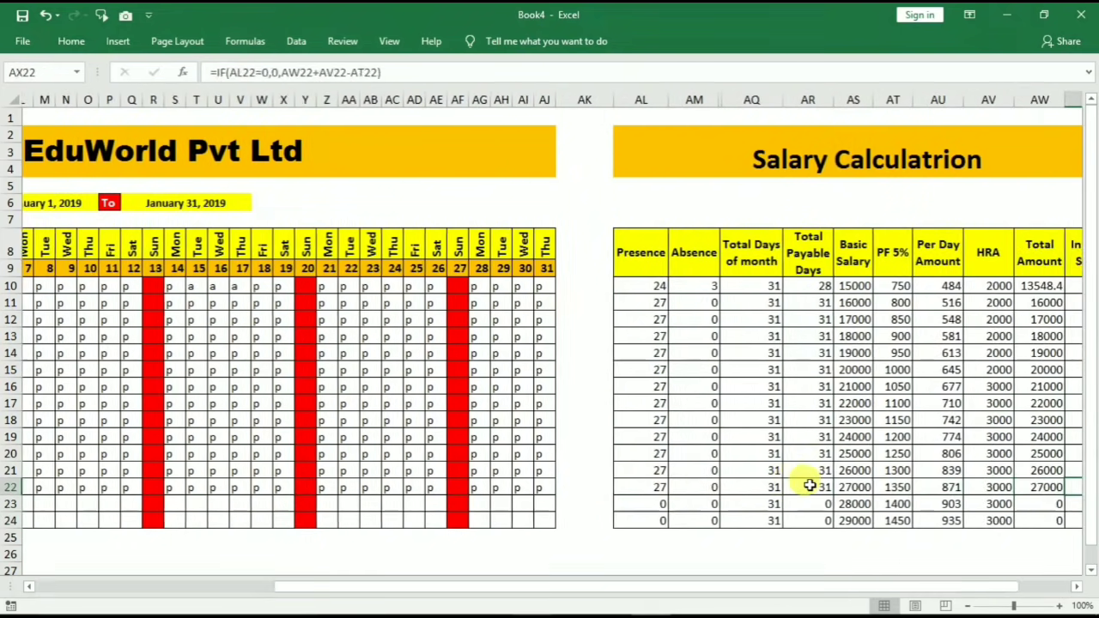
key(Right)
key(Right)
key(Right)
key(Right)
key(Right)
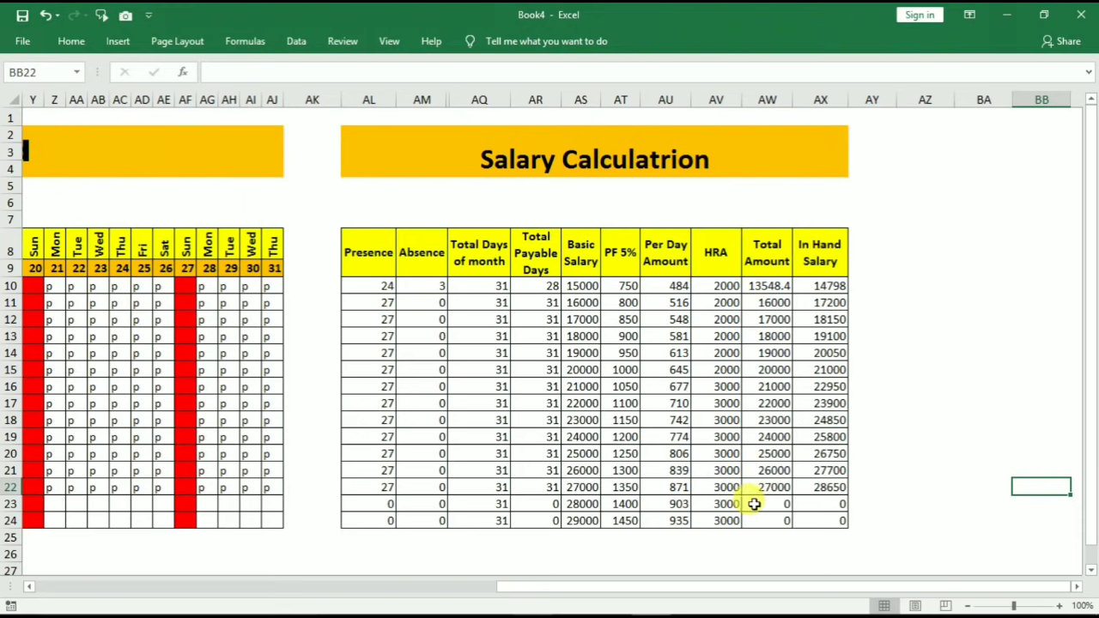
drag(754, 504, 815, 520)
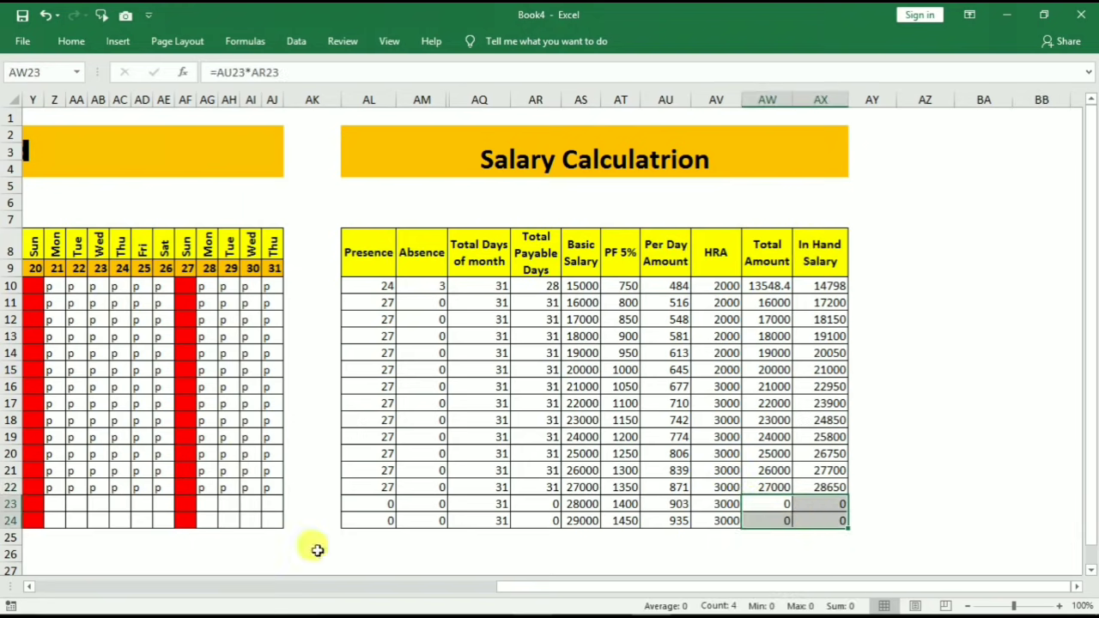
drag(55, 504, 261, 525)
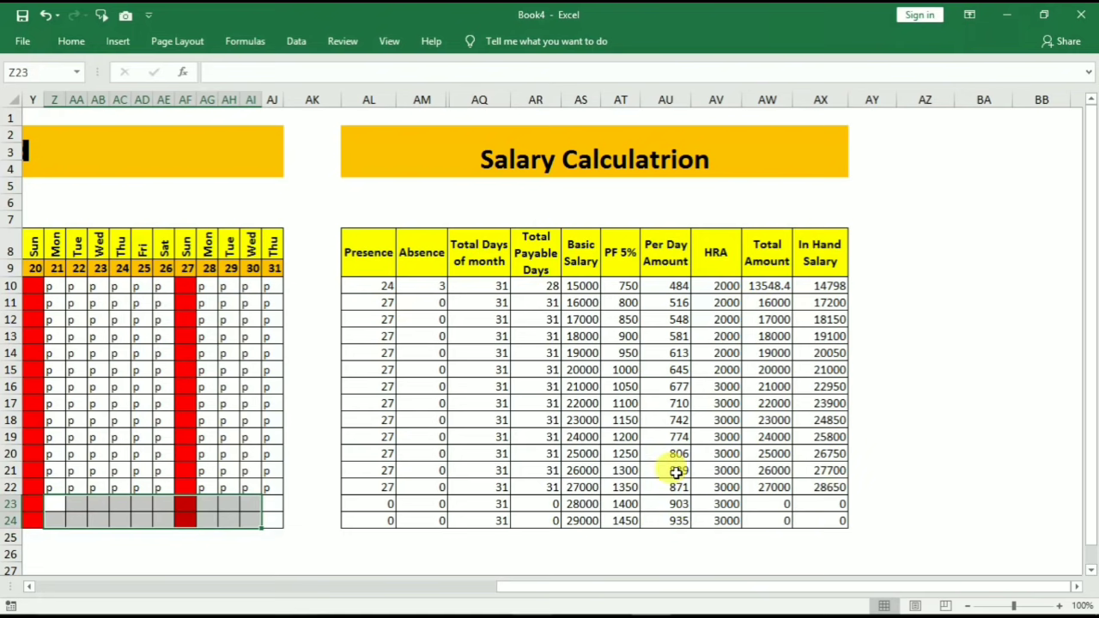
Jump back to column A and return to the year dashboard.
key(Home)
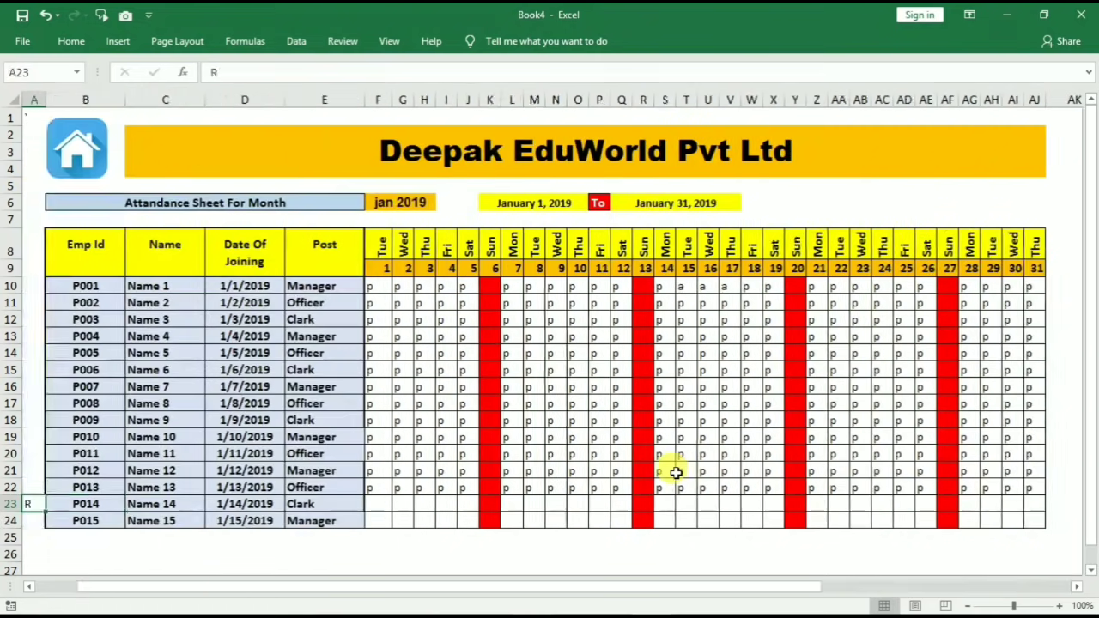
text(R)
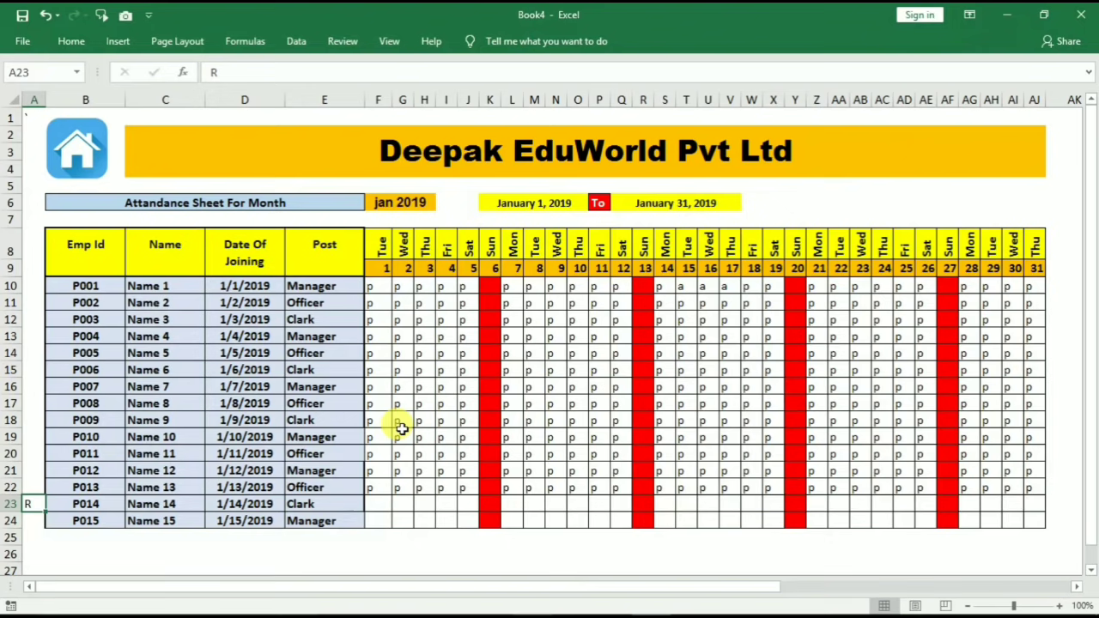
click(60, 151)
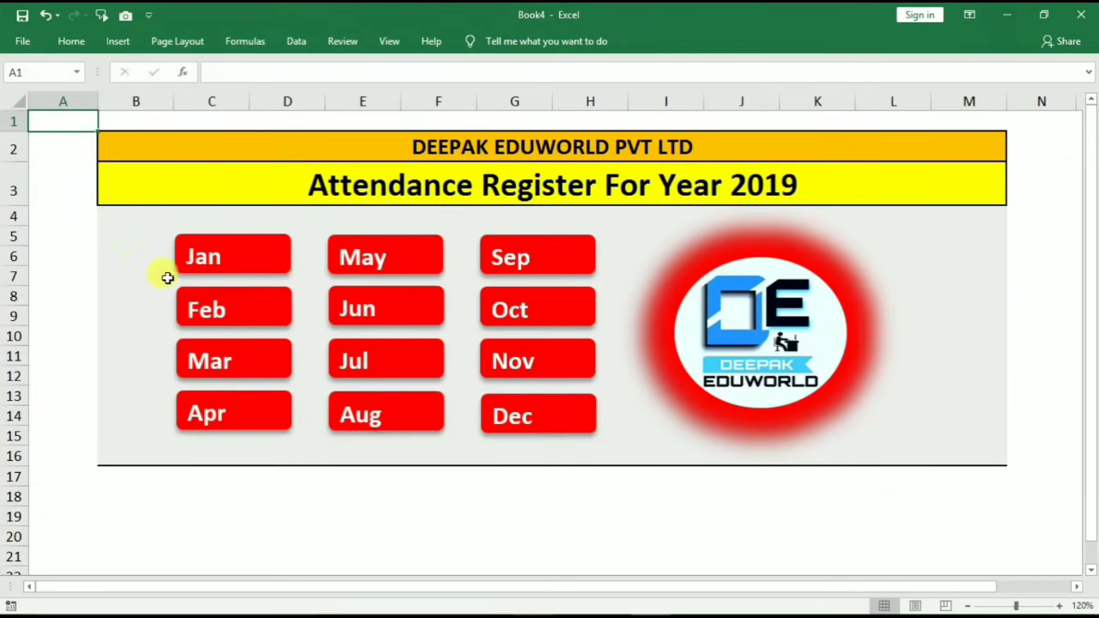
Preview the February sheet, scanning toward the salary columns and back, then return to the dashboard.
click(184, 311)
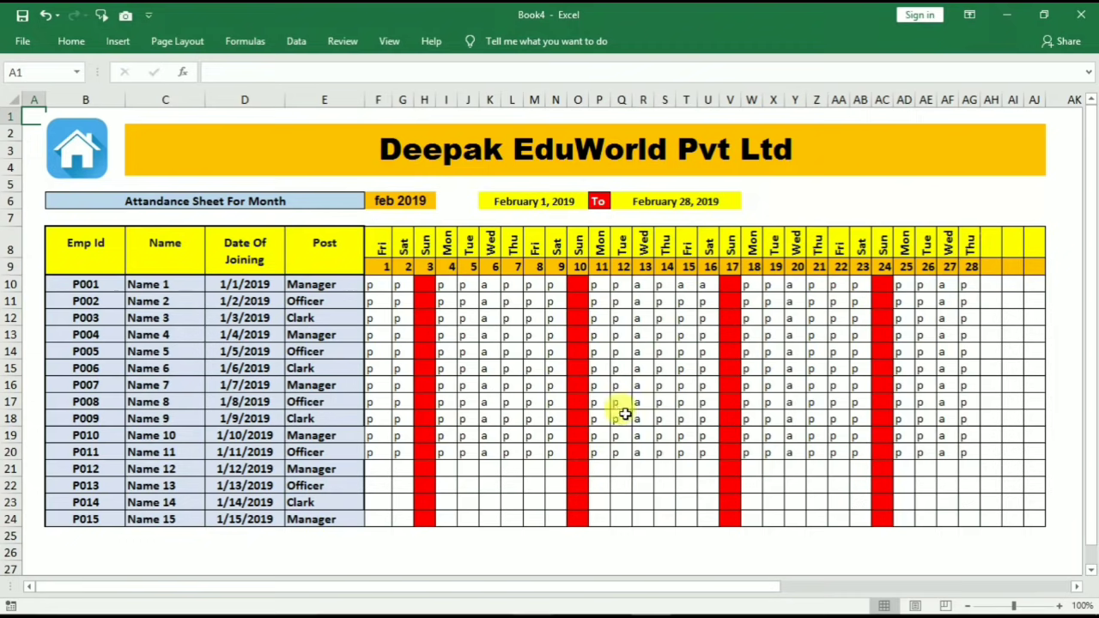
key(Right)
key(Right)
key(Right)
key(Right)
key(Right)
key(Right)
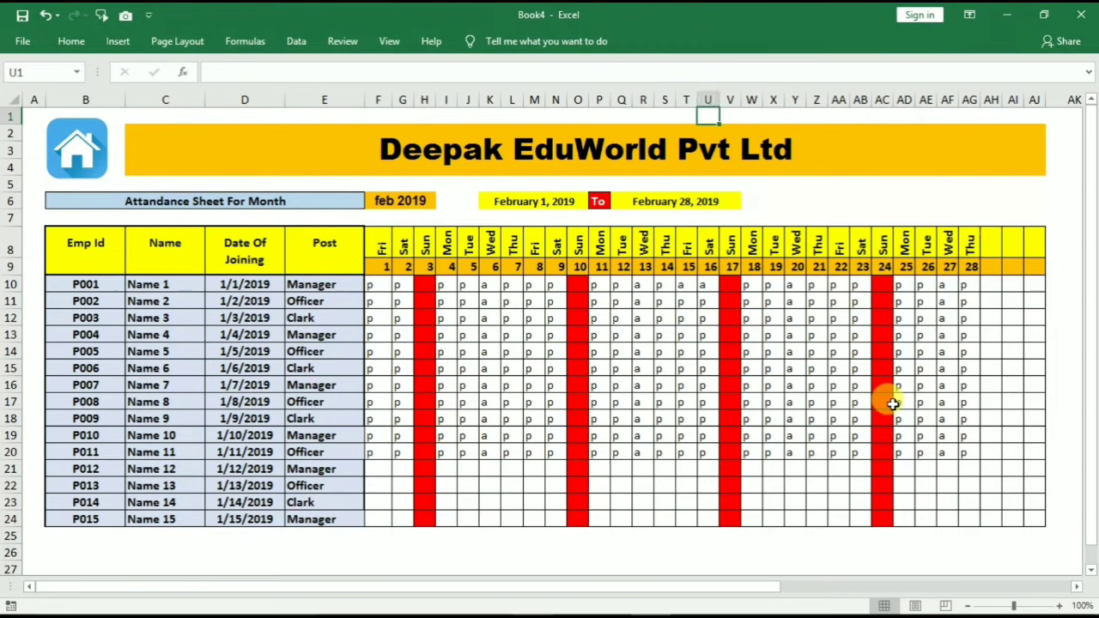
key(Right)
key(Right)
key(Right)
key(Right)
key(Right)
key(Right)
key(Left)
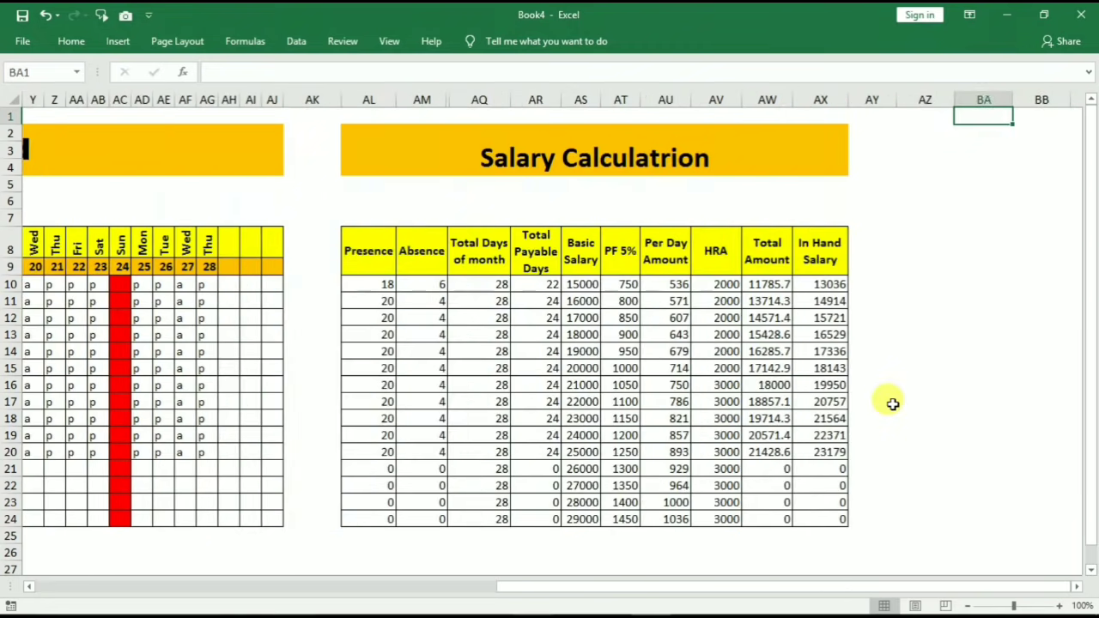
key(Left)
key(Left)
key(Left)
key(Left)
key(Left)
key(Left)
key(Left)
key(Left)
key(Left)
key(Left)
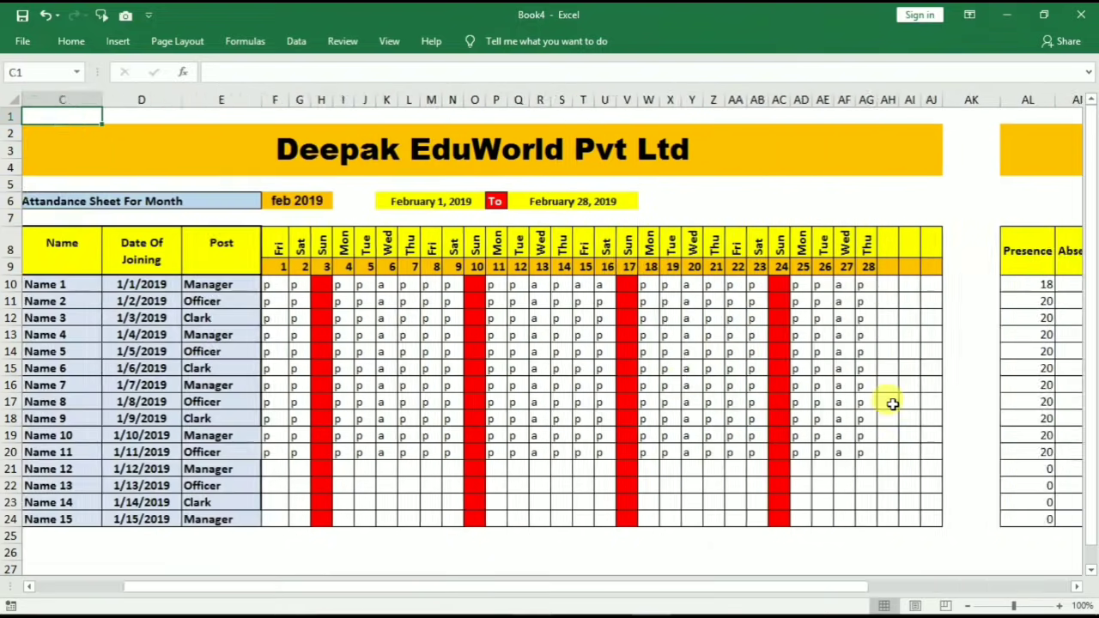
key(Left)
key(Left)
click(84, 157)
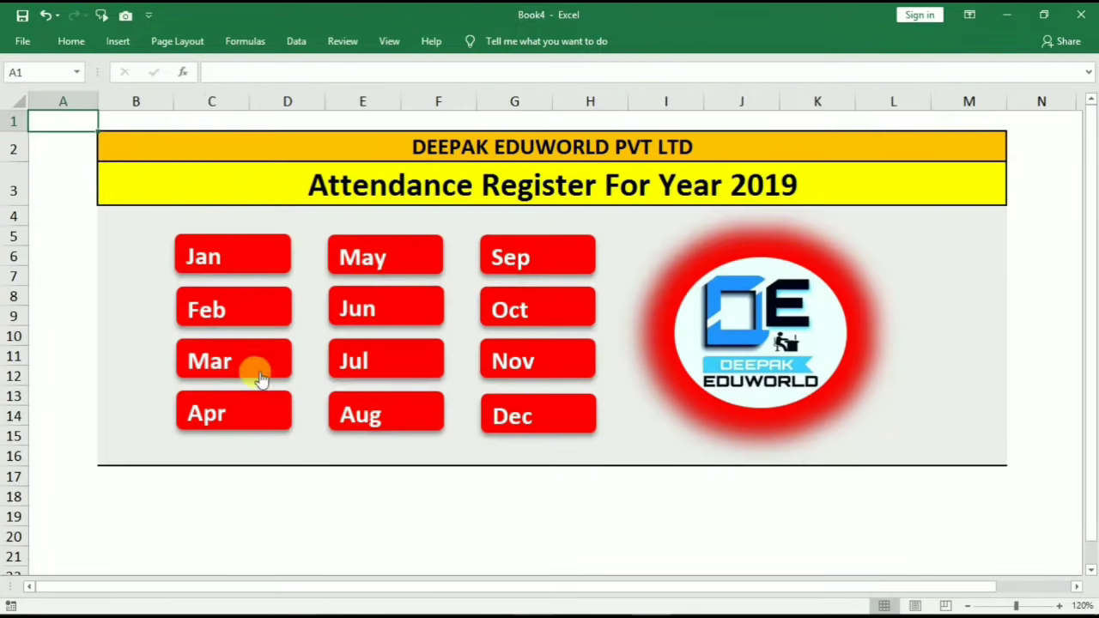
Preview the March and April sheets, returning to the dashboard after each.
click(203, 358)
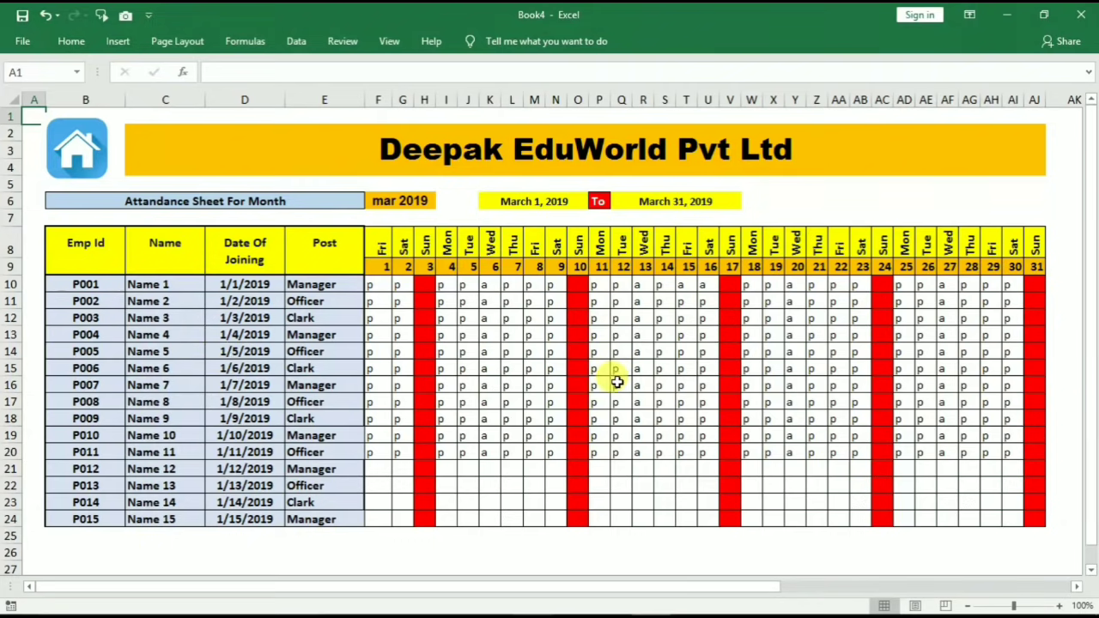
click(76, 150)
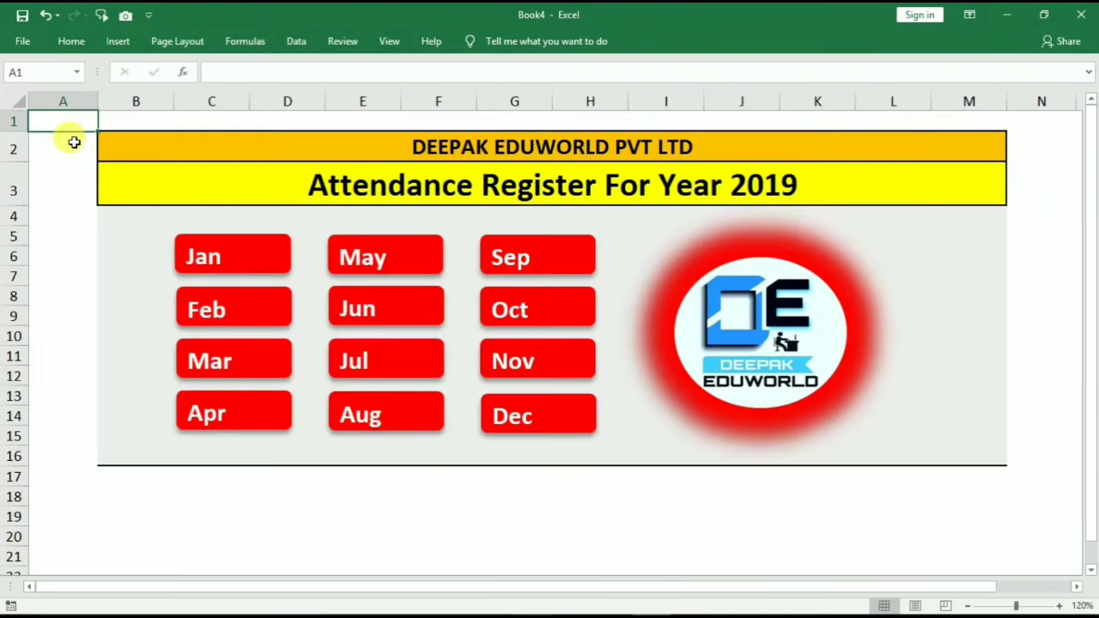
click(250, 432)
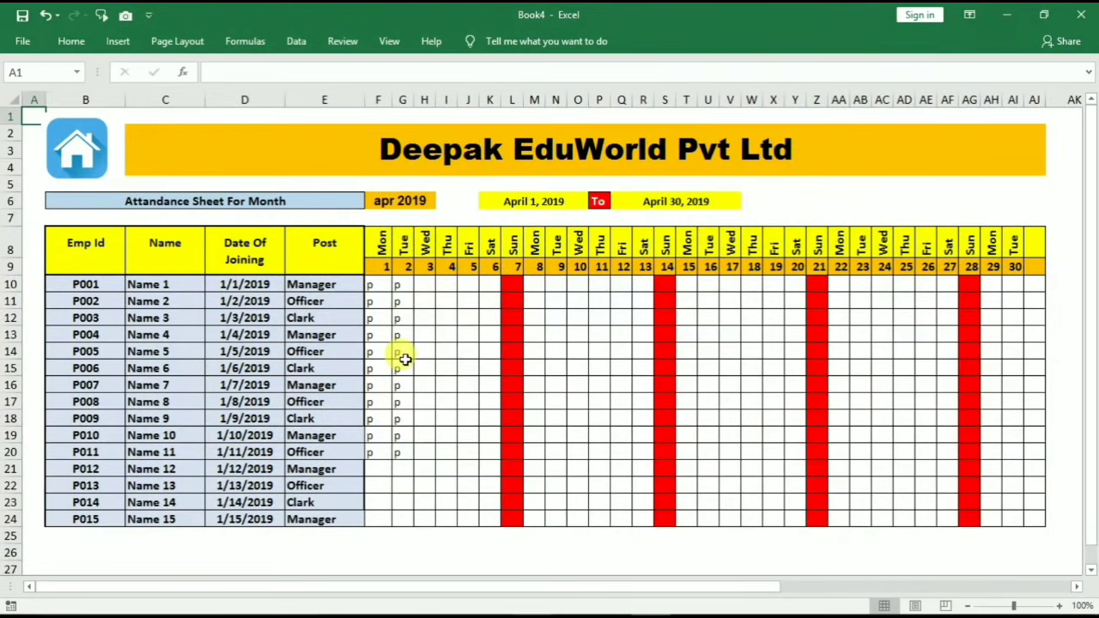
click(74, 156)
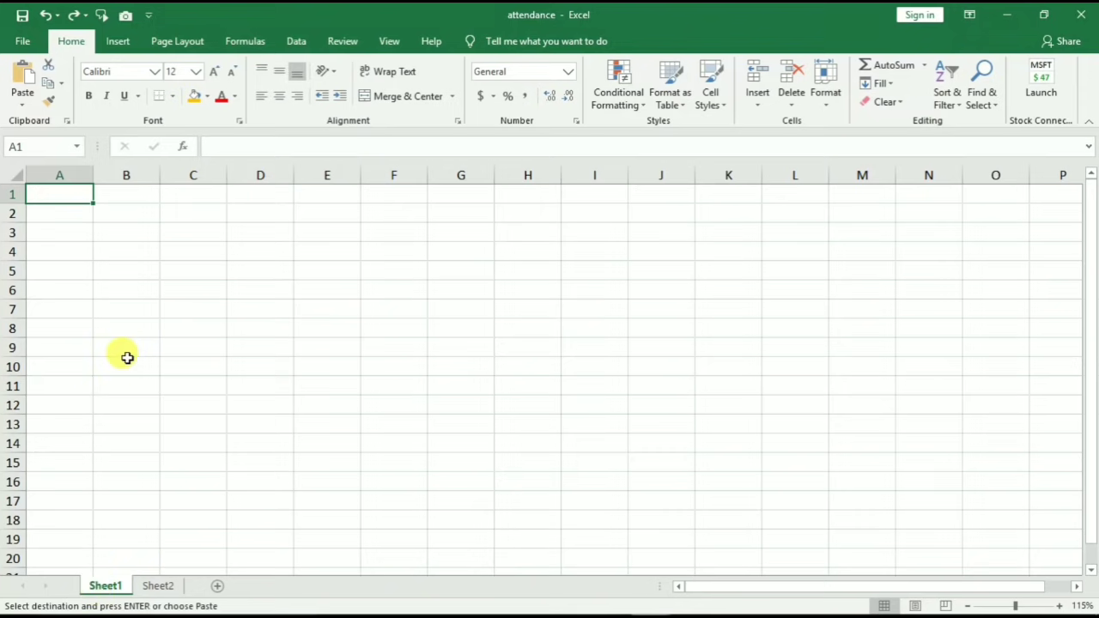
Paste the copied employee table onto Sheet2 at cell B8.
click(158, 586)
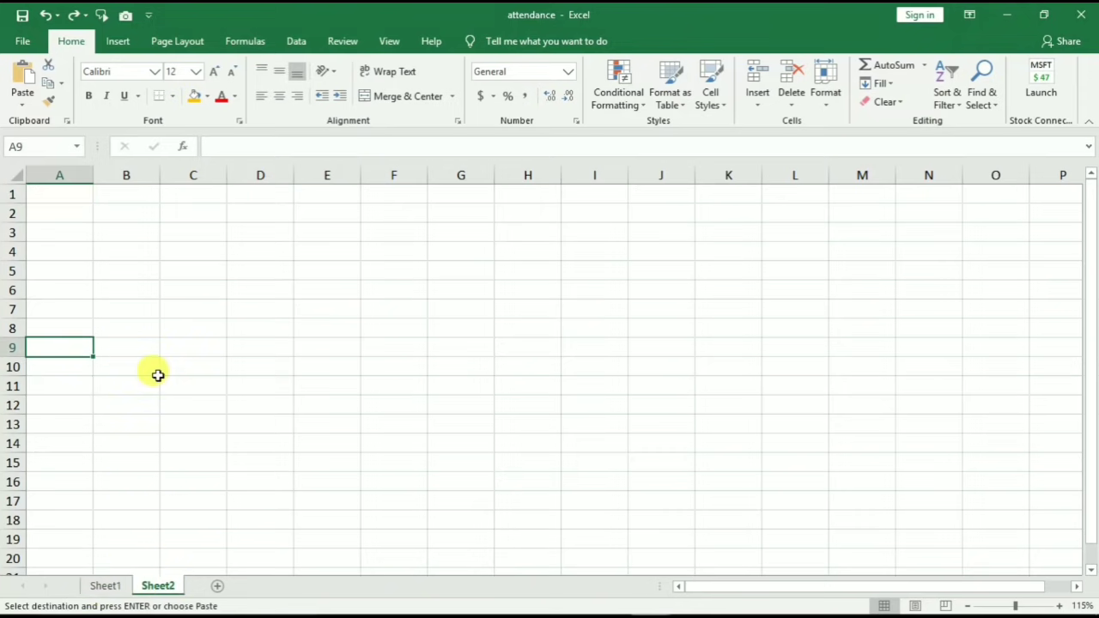
click(119, 331)
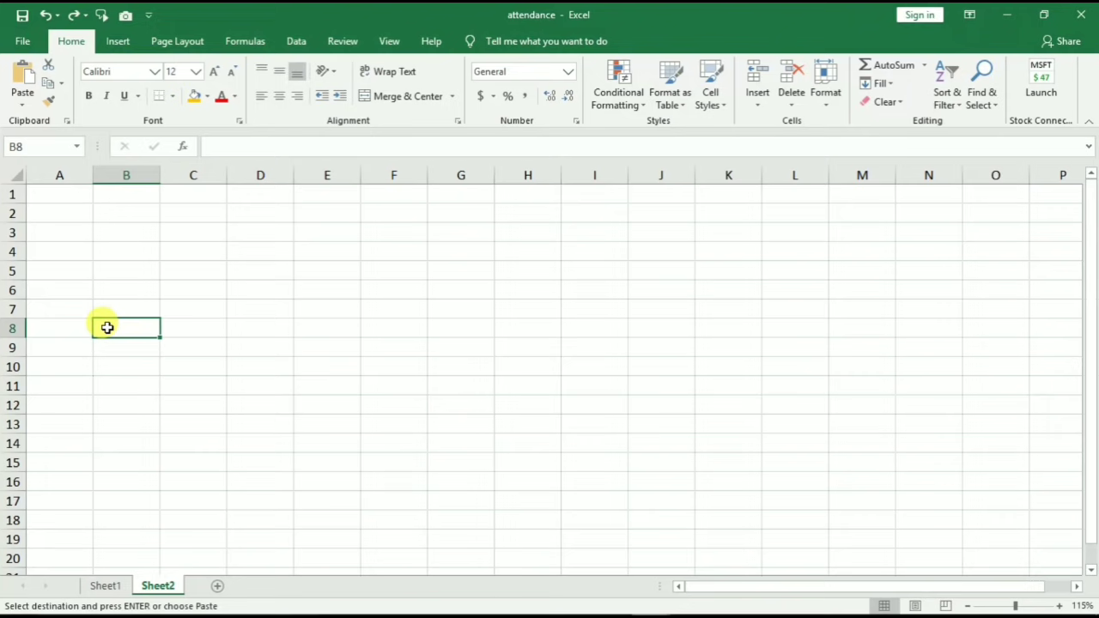
click(186, 331)
click(252, 326)
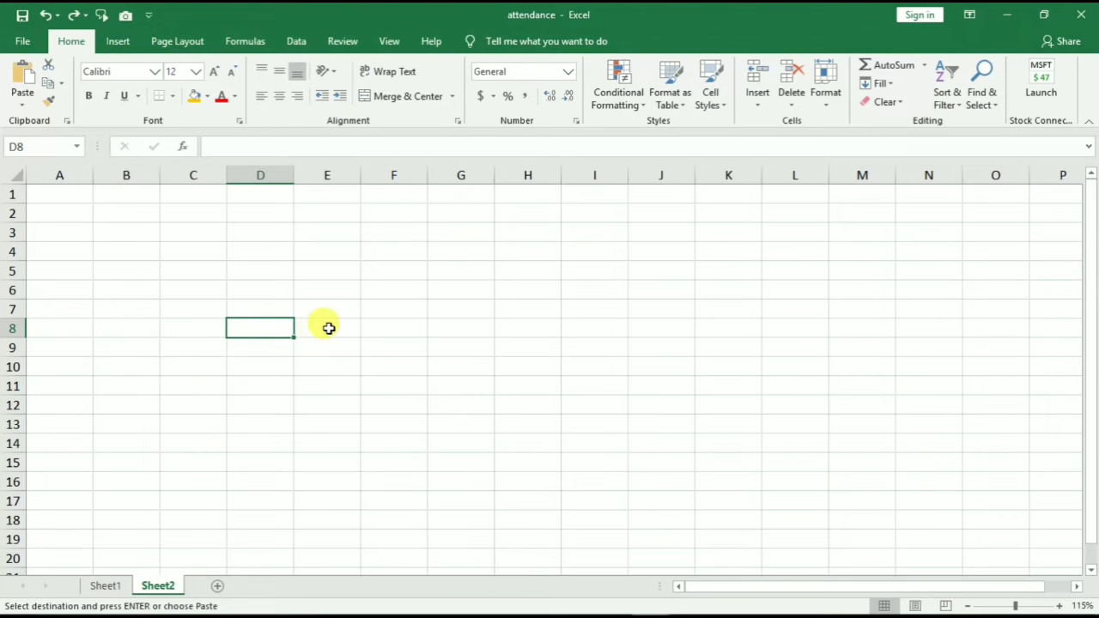
click(327, 327)
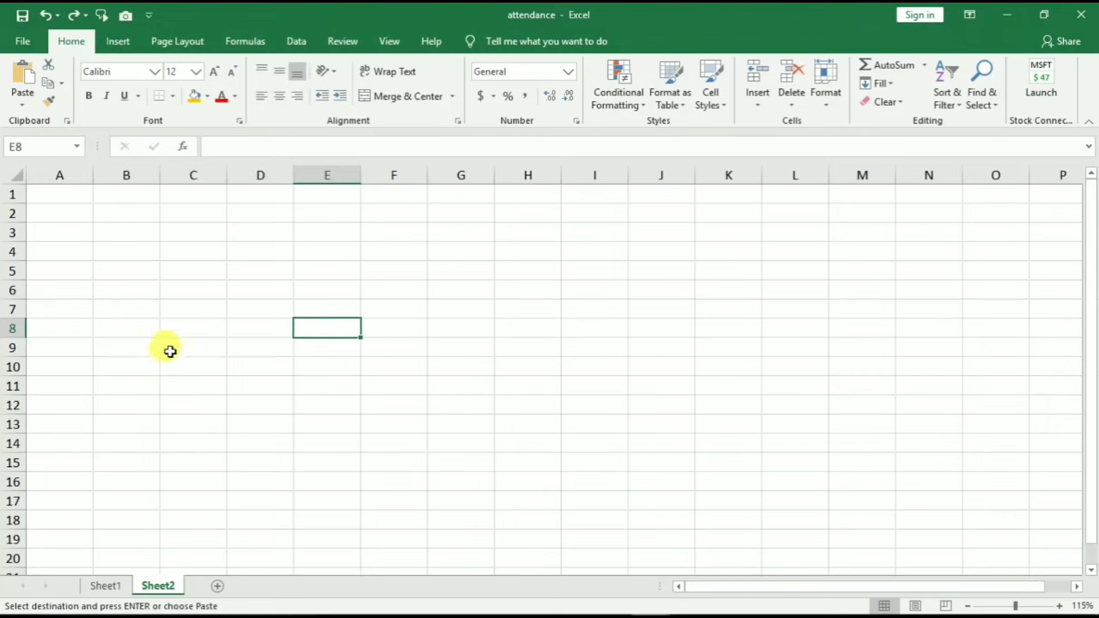
click(117, 332)
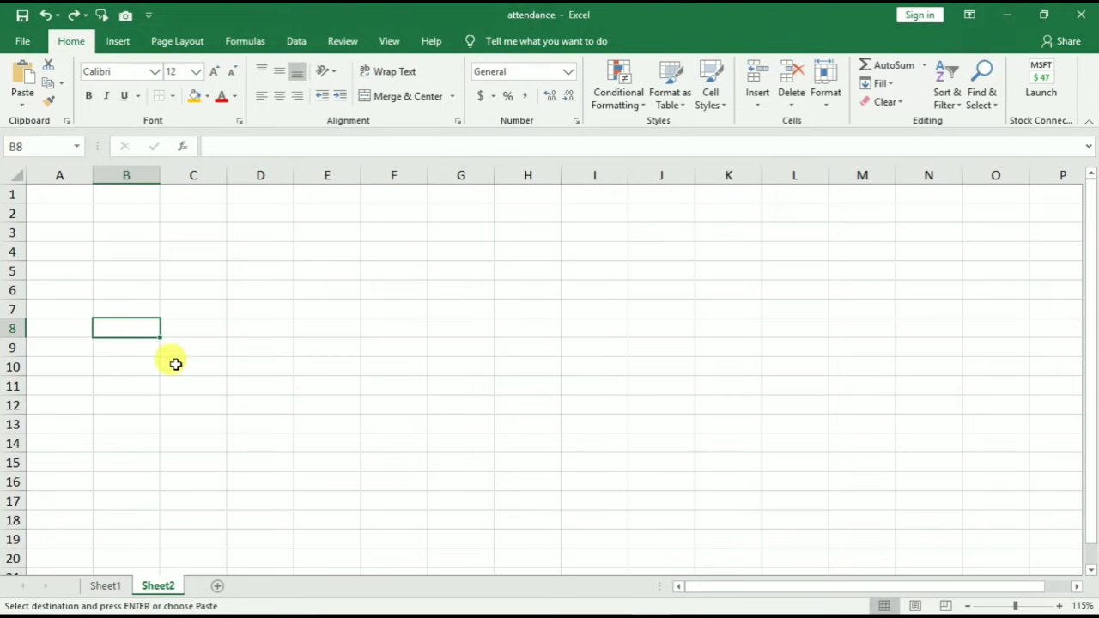
key(ctrl+v)
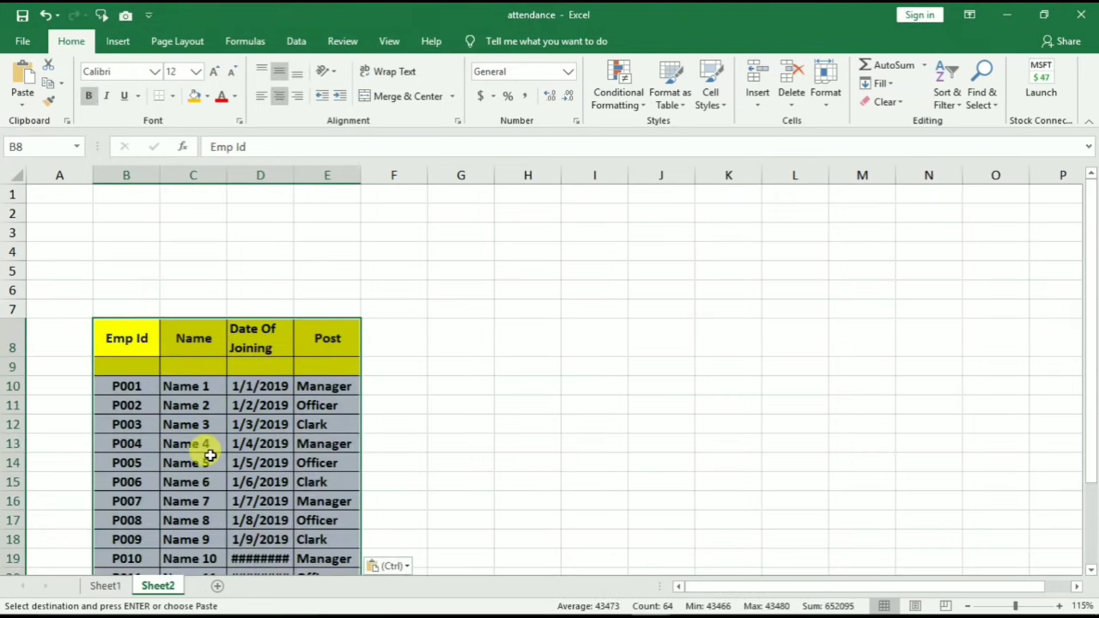
Inspect the pasted header cells and the empty row beneath them.
click(128, 343)
click(200, 338)
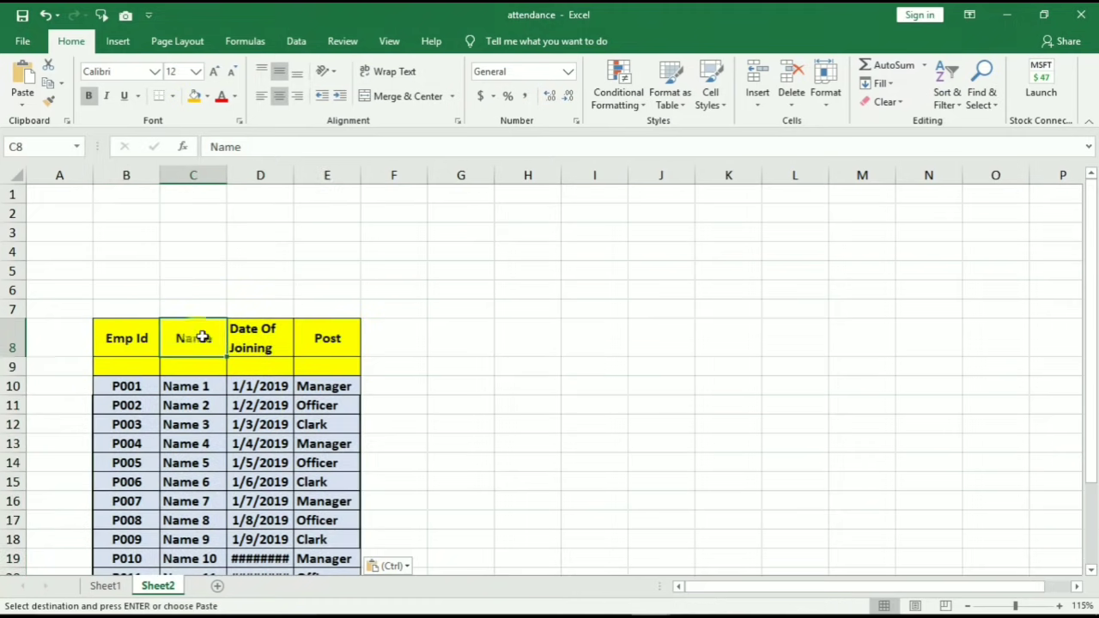
click(230, 349)
click(136, 371)
click(191, 372)
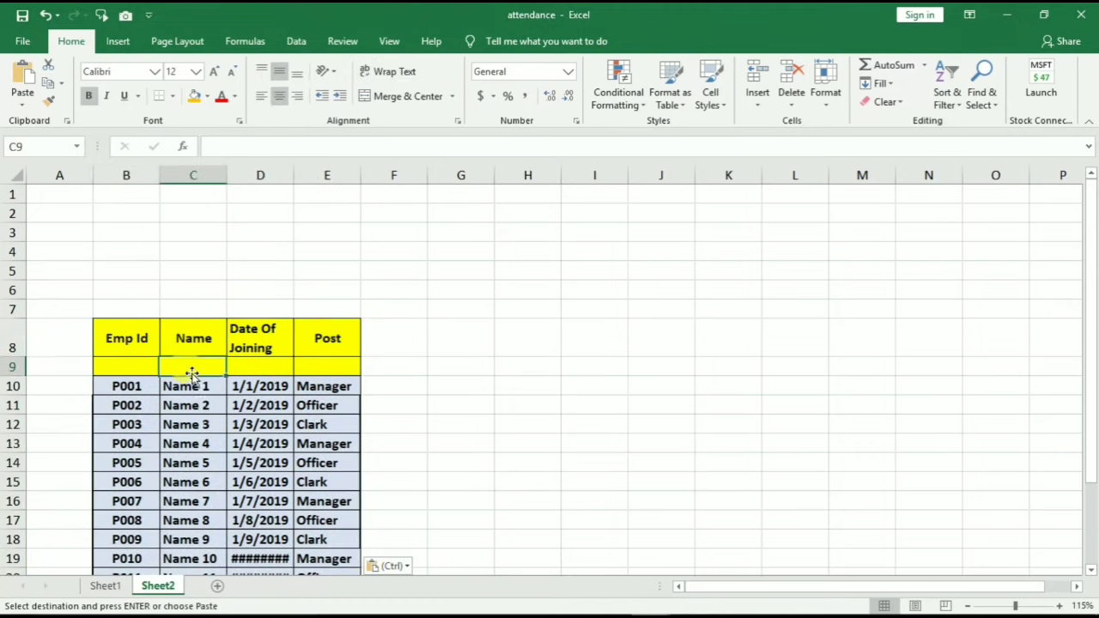
click(267, 371)
click(317, 366)
drag(386, 369, 581, 362)
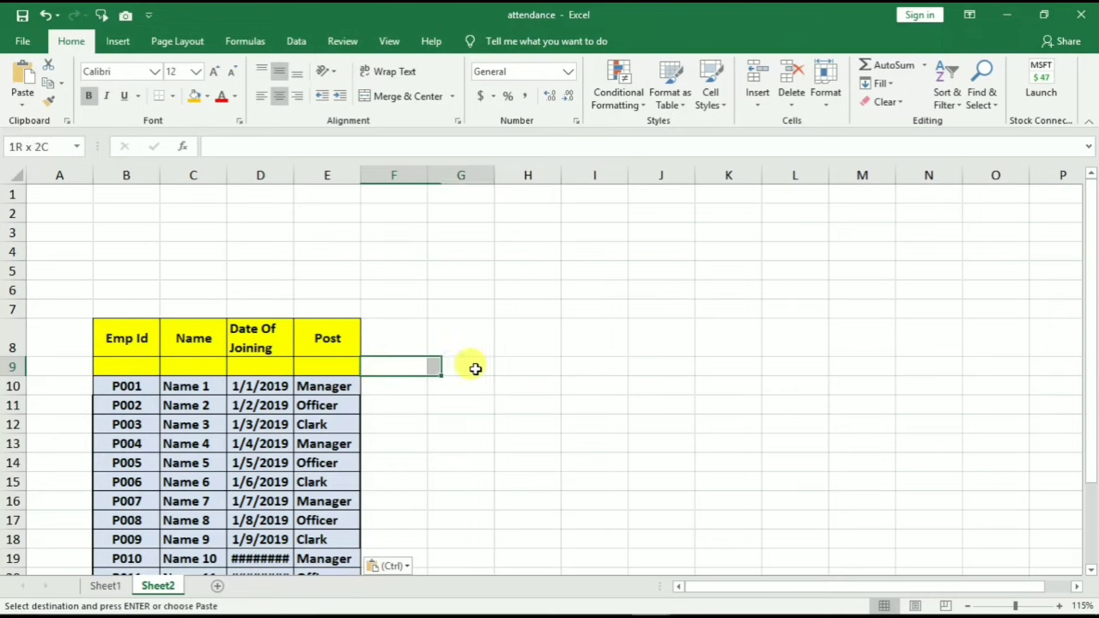
drag(413, 337, 566, 330)
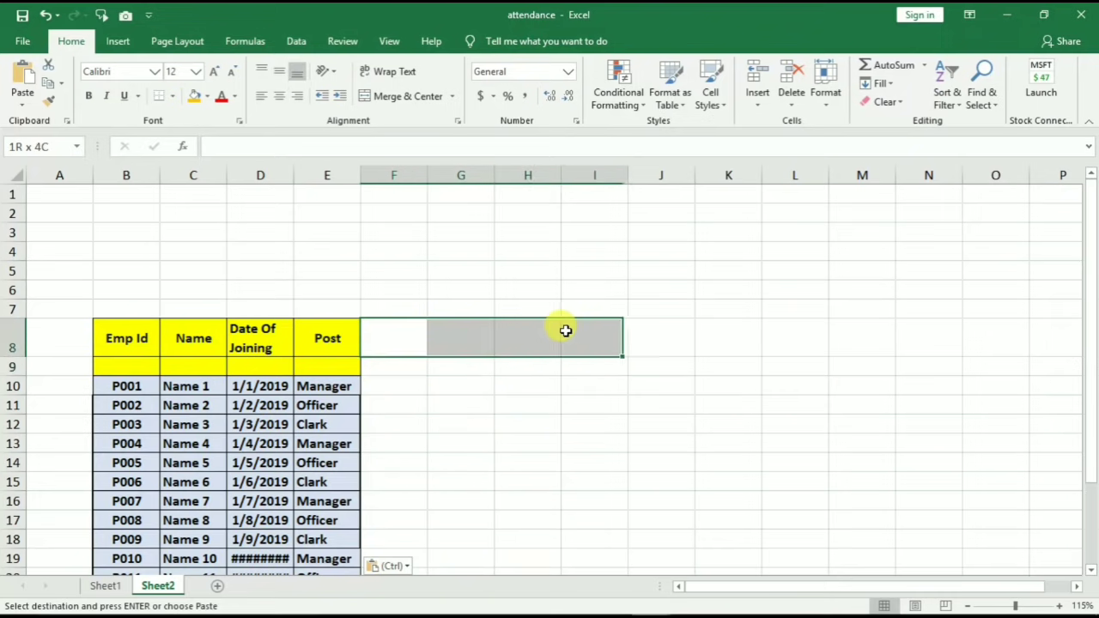
drag(380, 338, 391, 443)
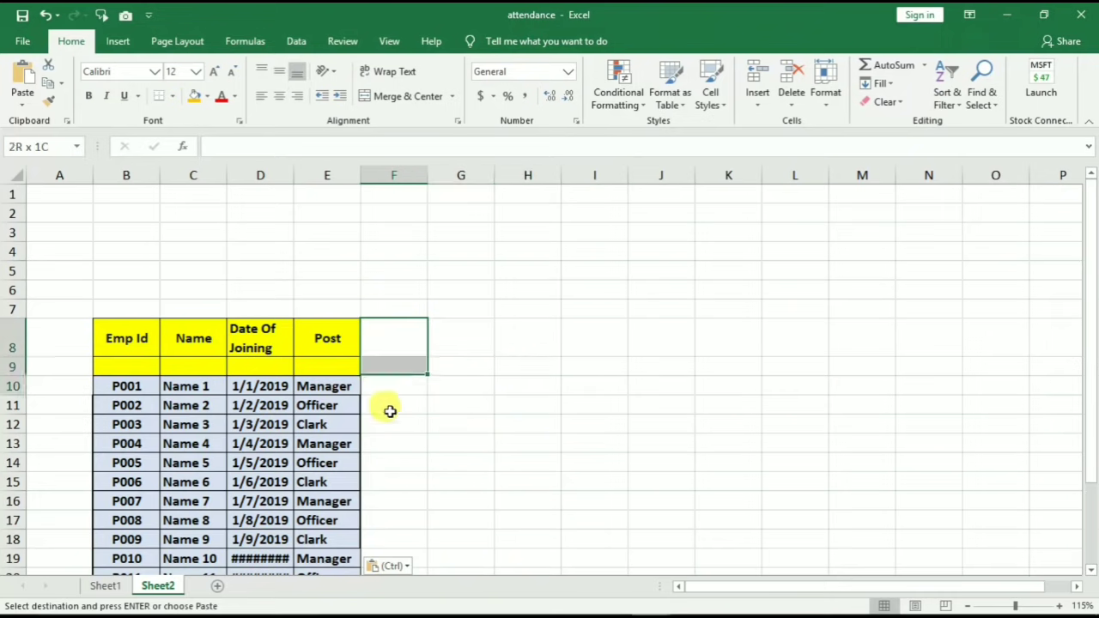
drag(469, 354, 455, 425)
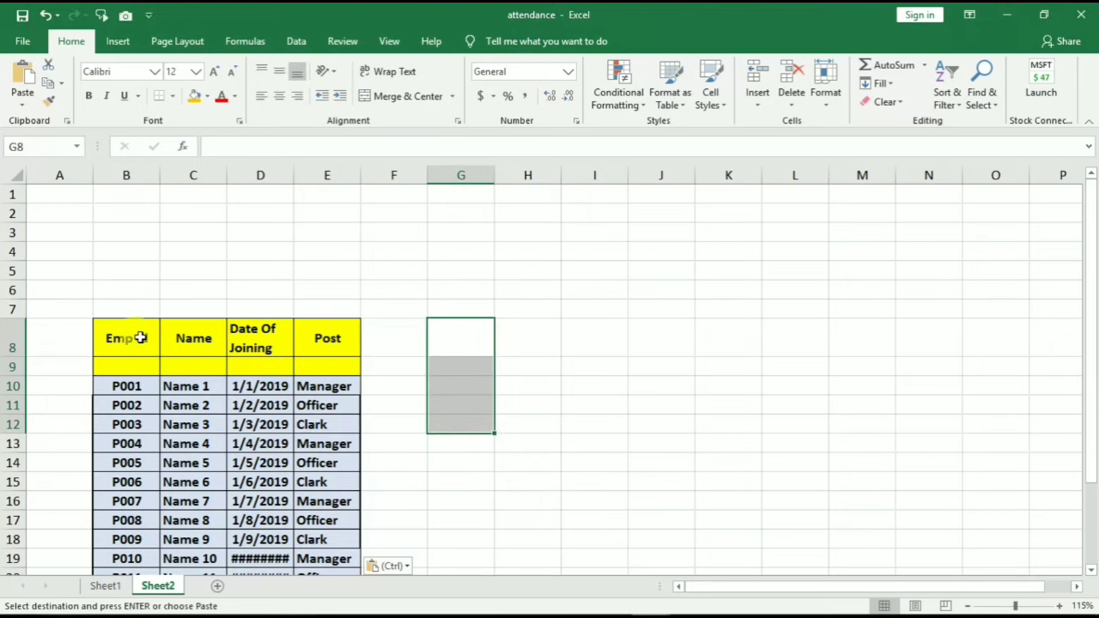
Merge and centre Emp Id, Name, Date Of Joining and Post across rows 8–9.
drag(140, 338, 140, 361)
click(397, 96)
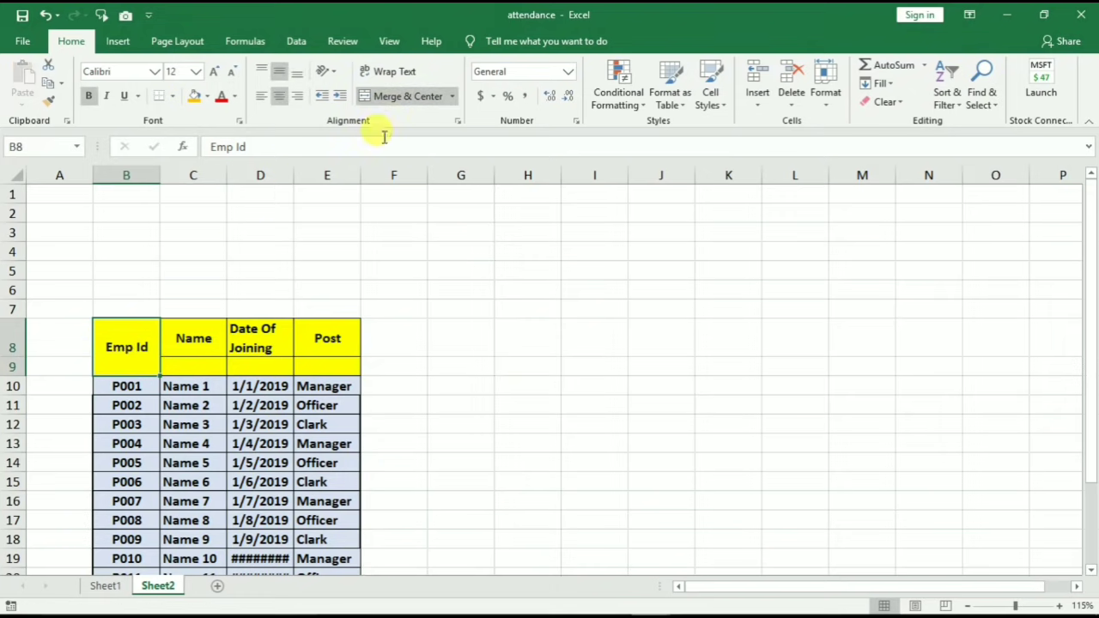
drag(196, 339, 194, 365)
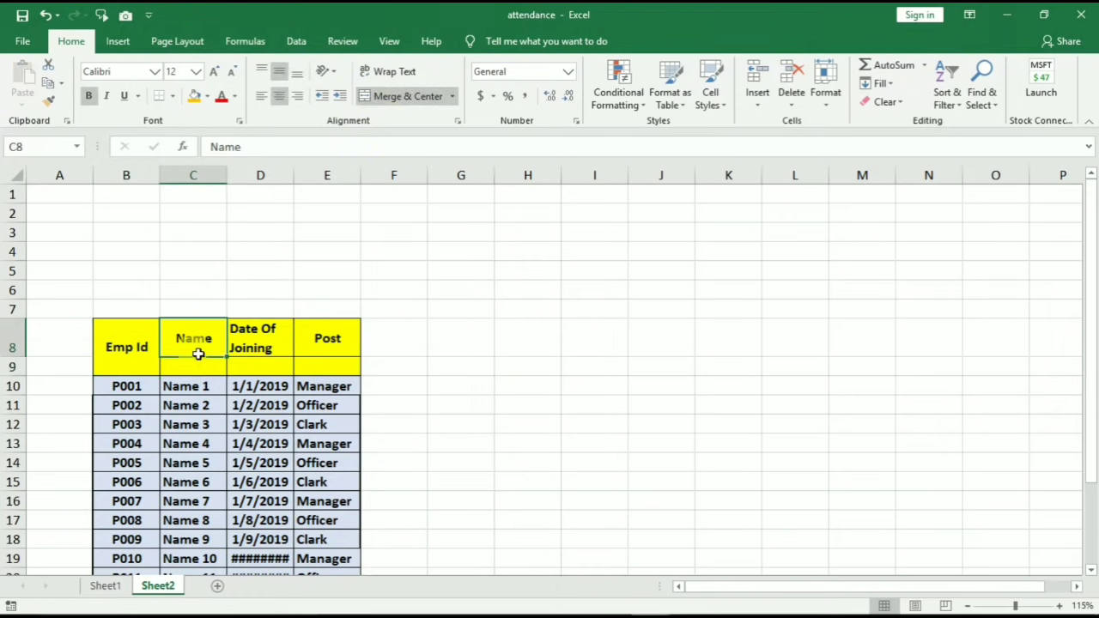
click(390, 96)
mouse_move(265, 334)
mouse_down()
mouse_move(270, 372)
mouse_move(258, 365)
mouse_up()
click(270, 369)
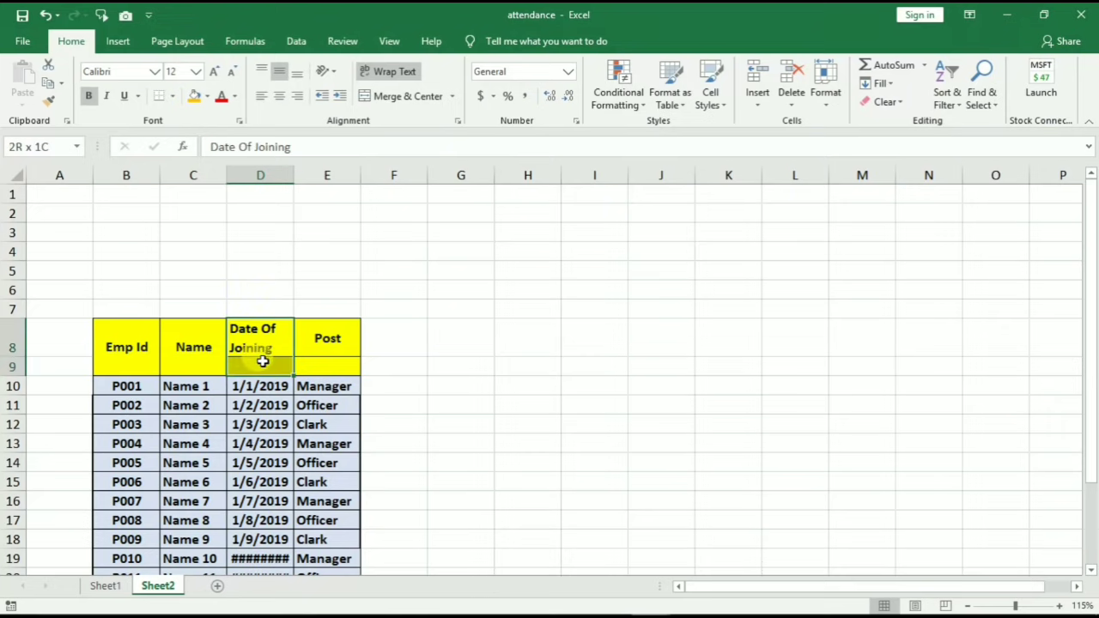
click(406, 102)
drag(316, 339, 317, 368)
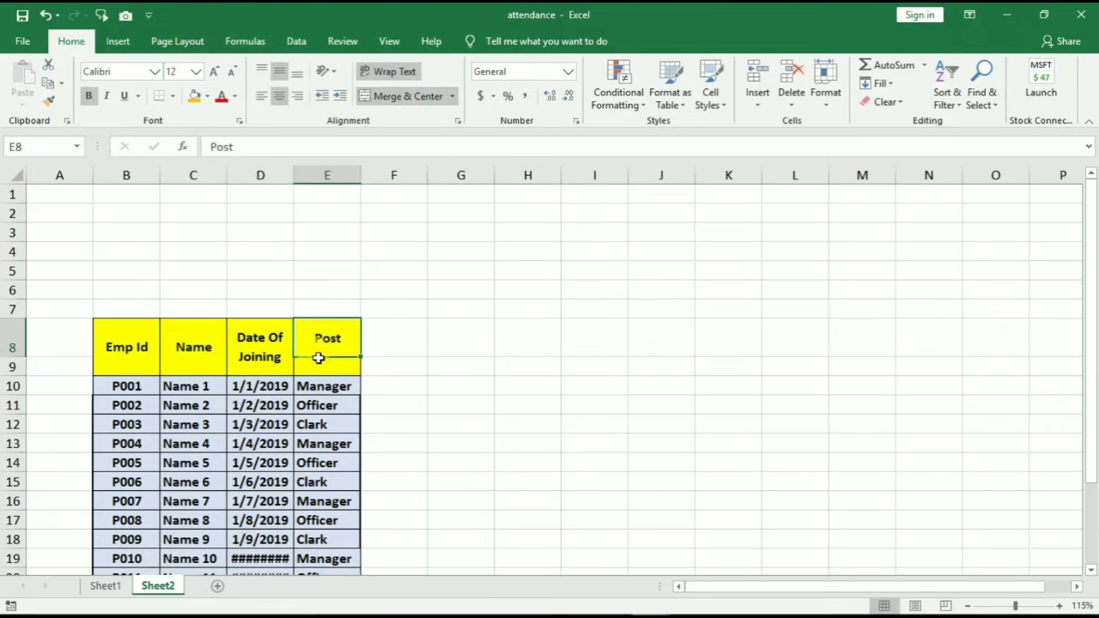
click(413, 101)
Select the merged header block, then select B6:E6 for a title.
click(193, 387)
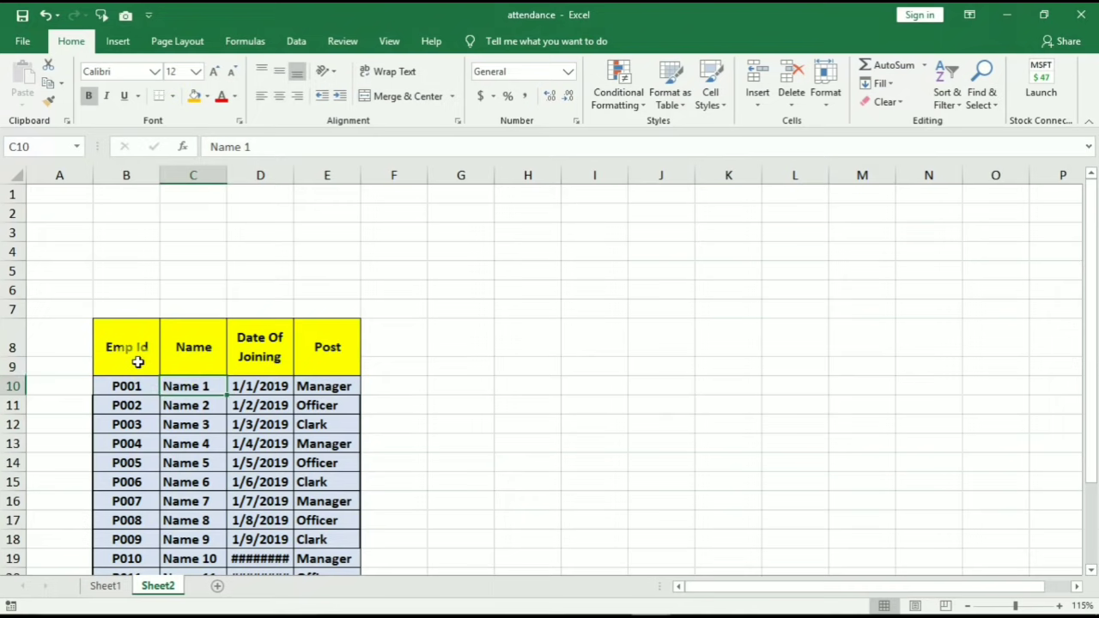
drag(137, 362, 317, 369)
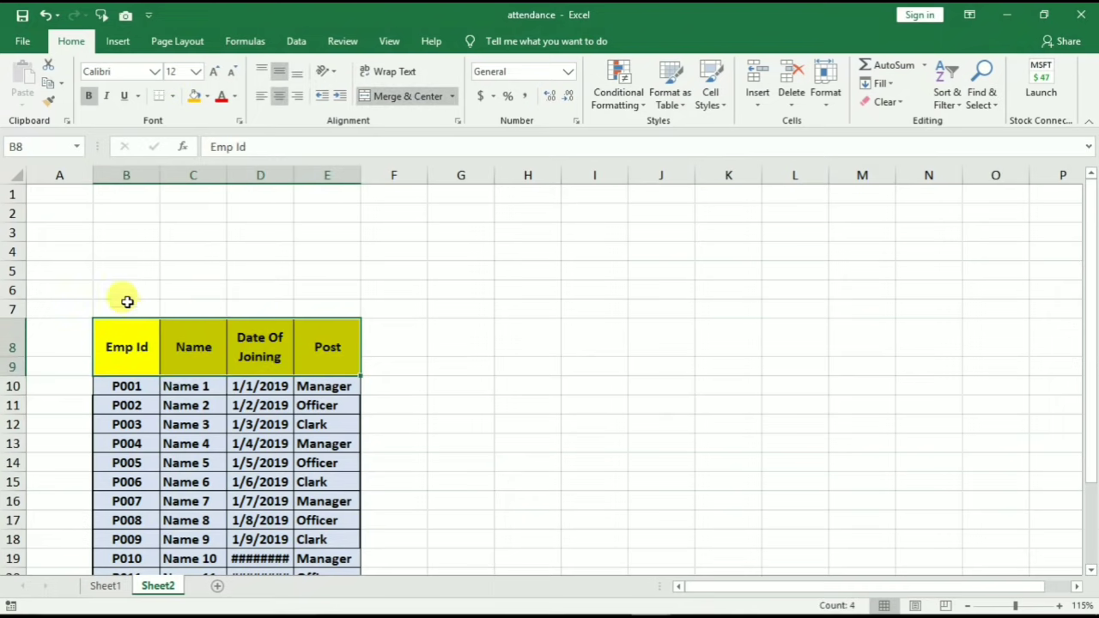
drag(120, 290, 307, 289)
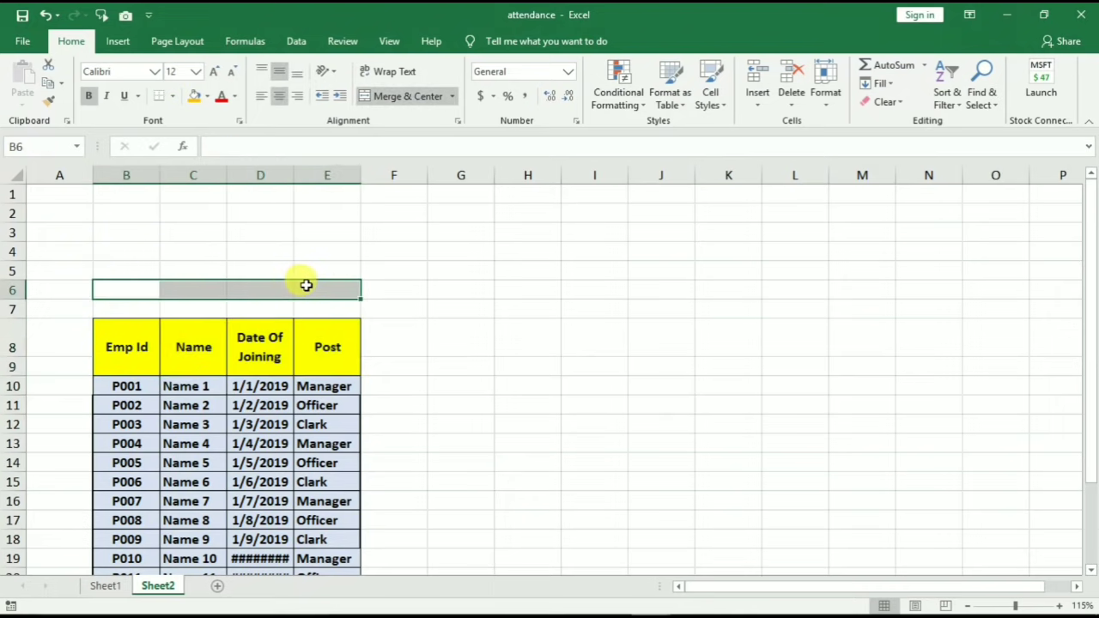
Merge B6:E6, fill it light blue, and enter the title 'Attendance For Month'.
click(403, 98)
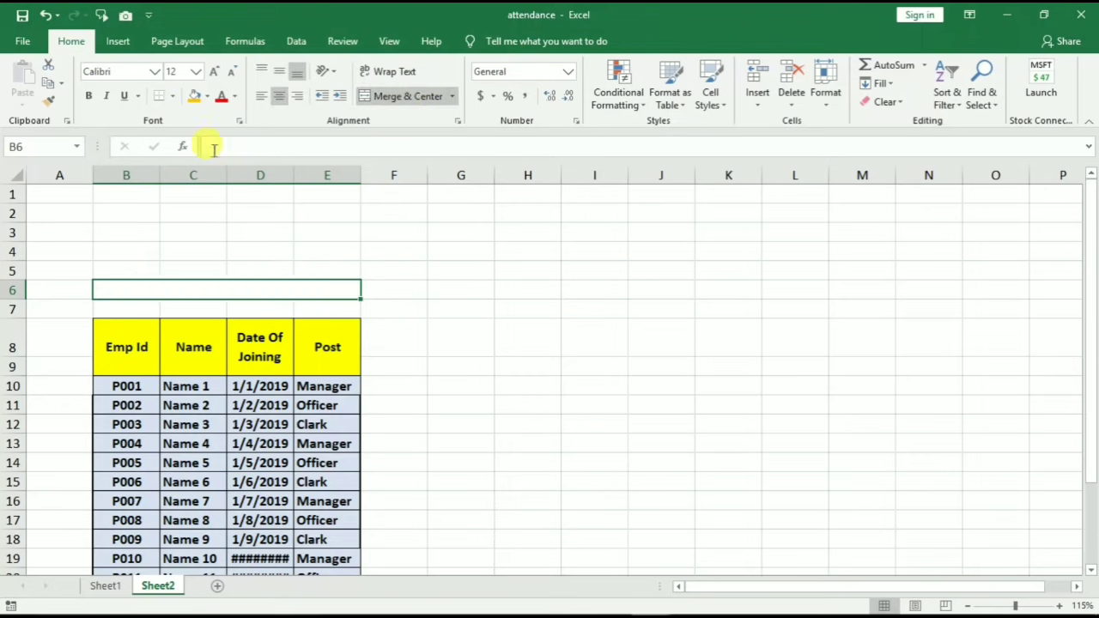
click(206, 98)
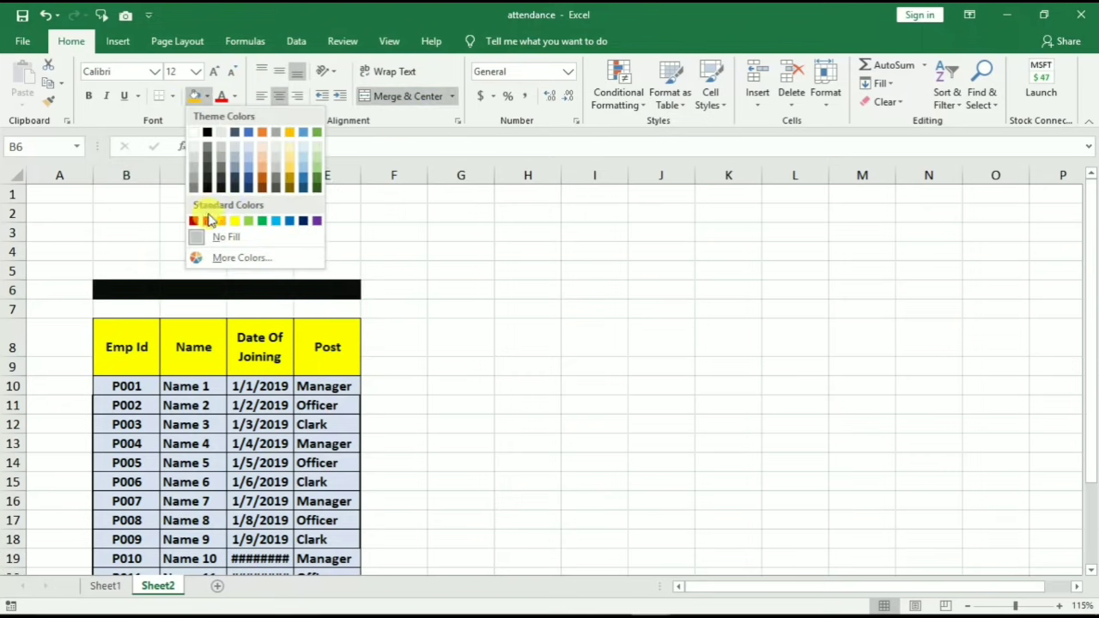
click(247, 166)
text(Attendance For Mo)
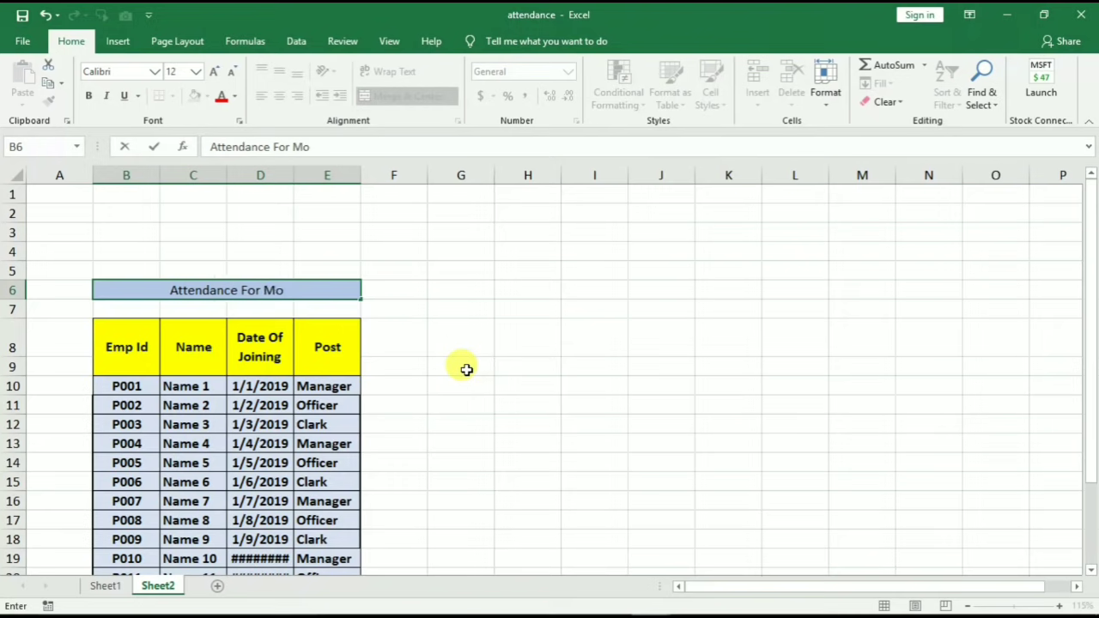
text(nth)
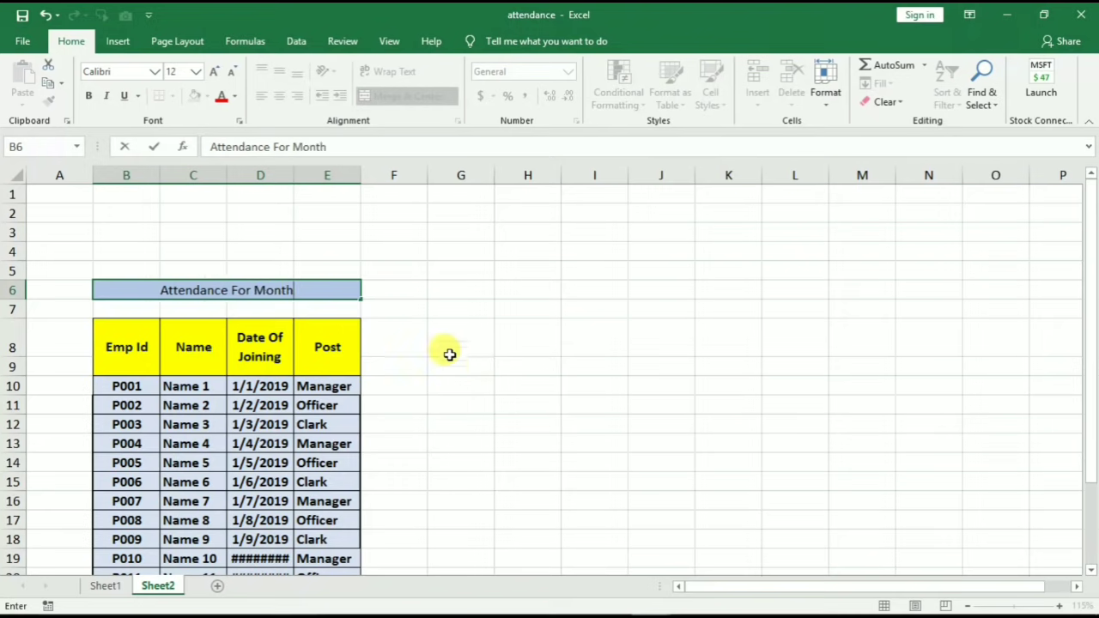
click(389, 293)
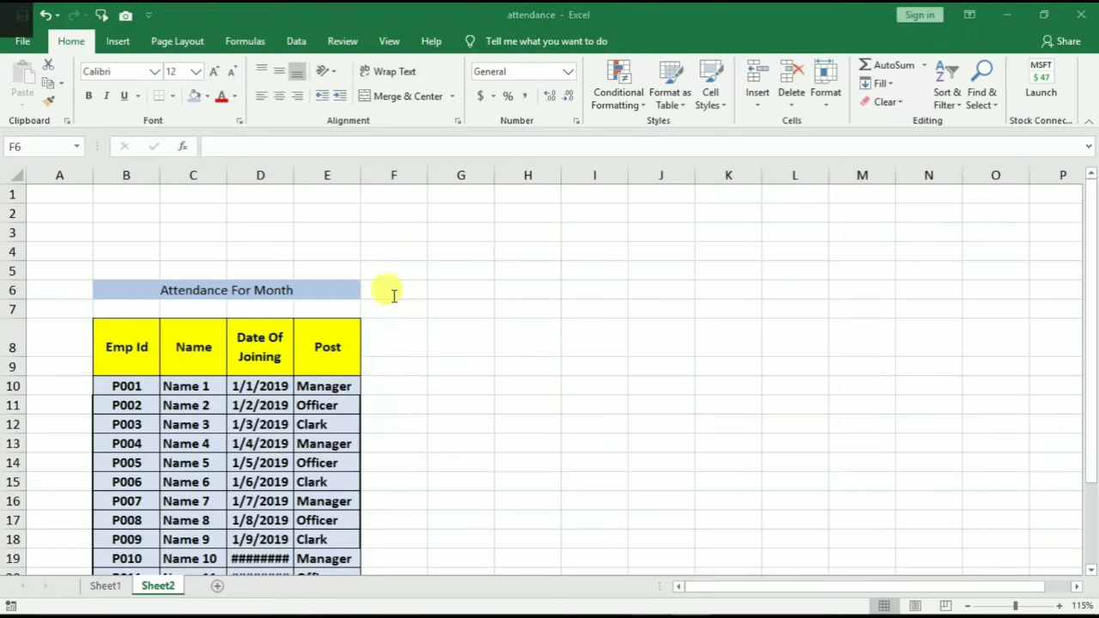
Paste the MID/CELL("filename") formula from Notepad into F6 so it shows Sheet2.
key(alt+Tab)
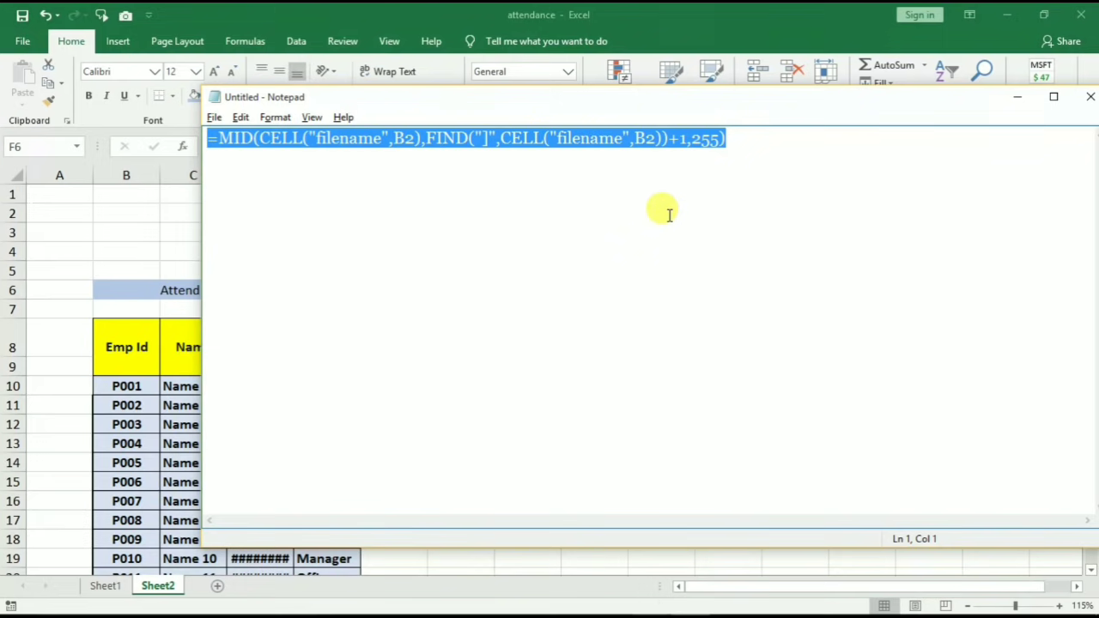
key(alt+Tab)
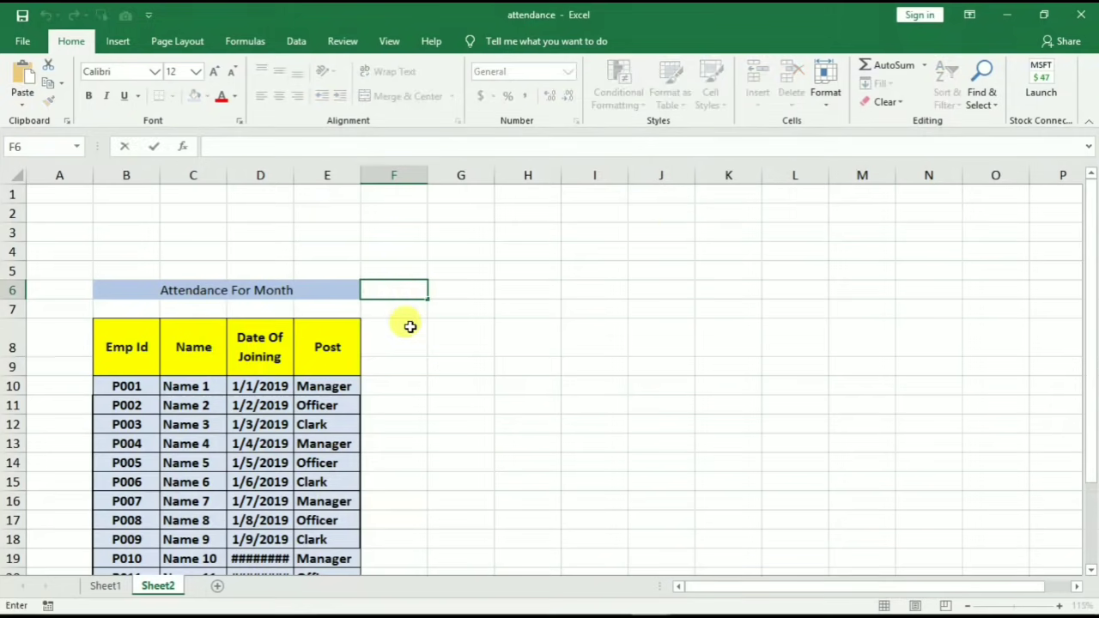
text(=MID(CELL("filename",B2),FIND("]",CELL("filename",B2))+1,255))
key(Return)
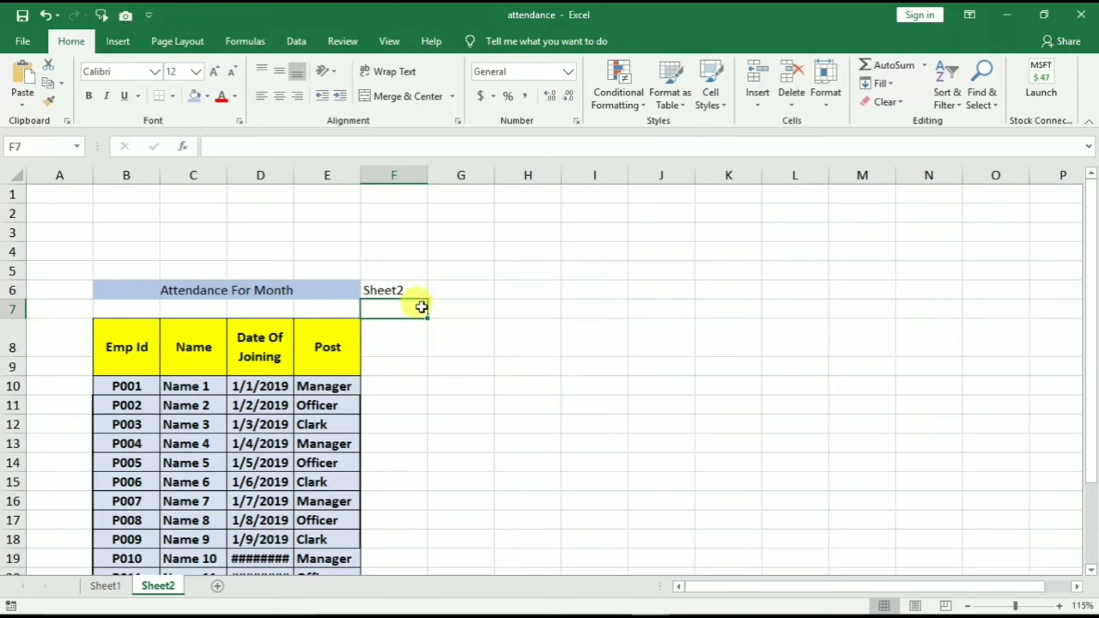
click(405, 291)
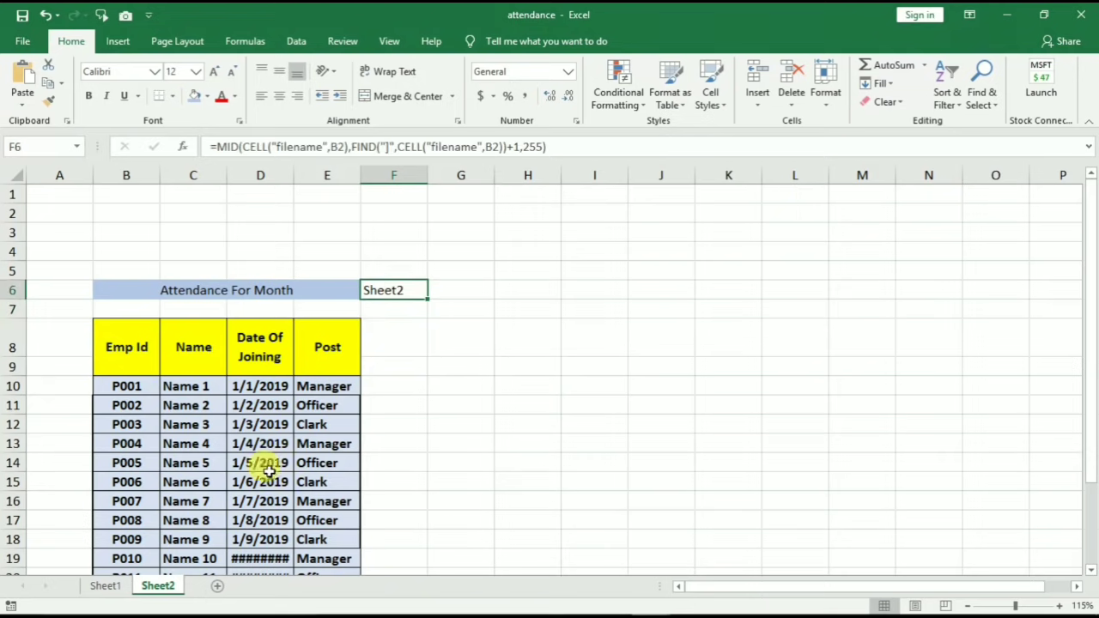
Rename Sheet2 to jan.
double_click(158, 589)
text(jan)
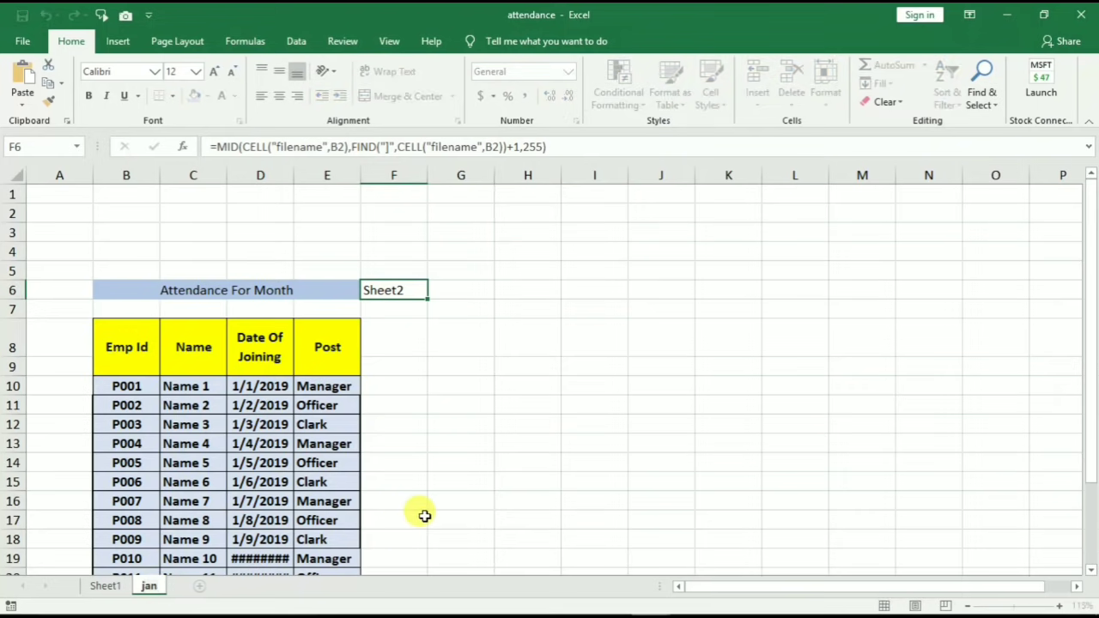
key(Return)
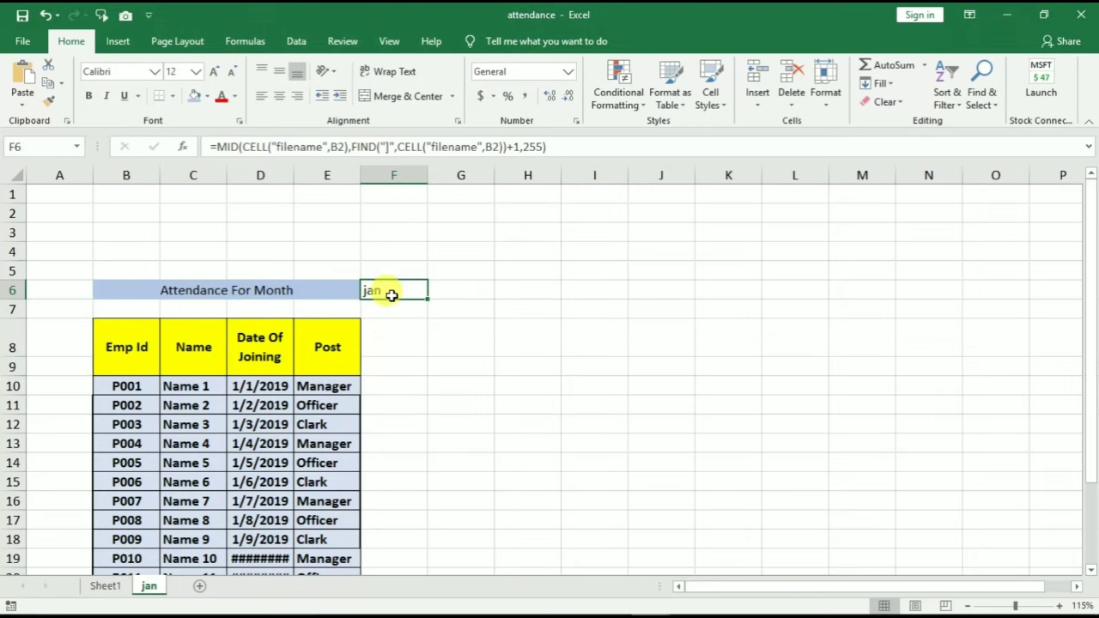
Merge and centre F6:H6 and give it an orange fill.
drag(392, 294, 497, 296)
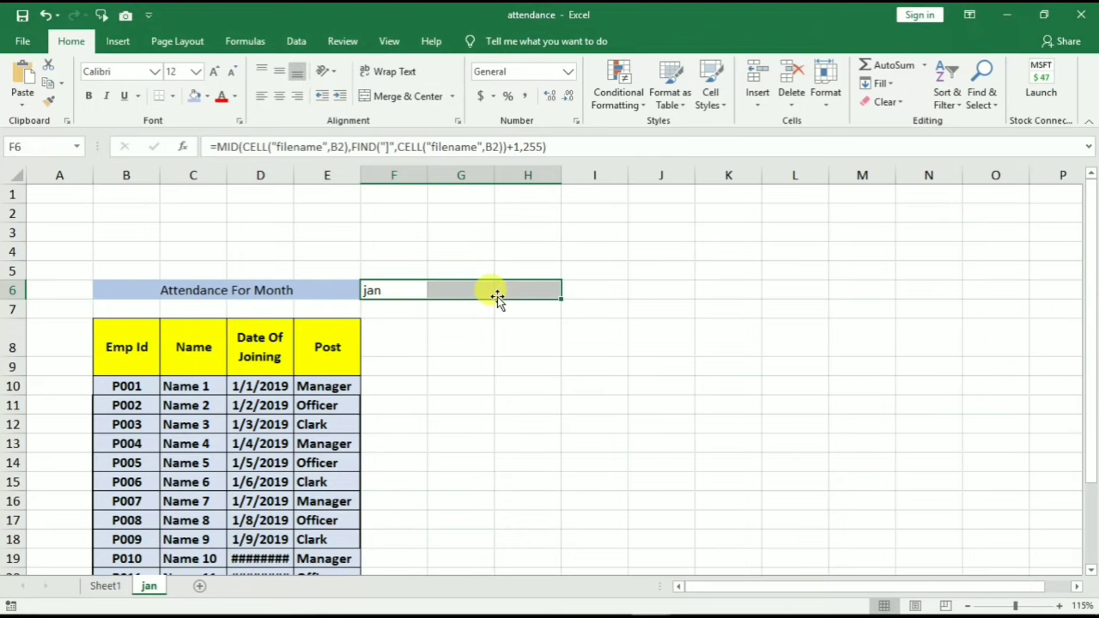
click(400, 96)
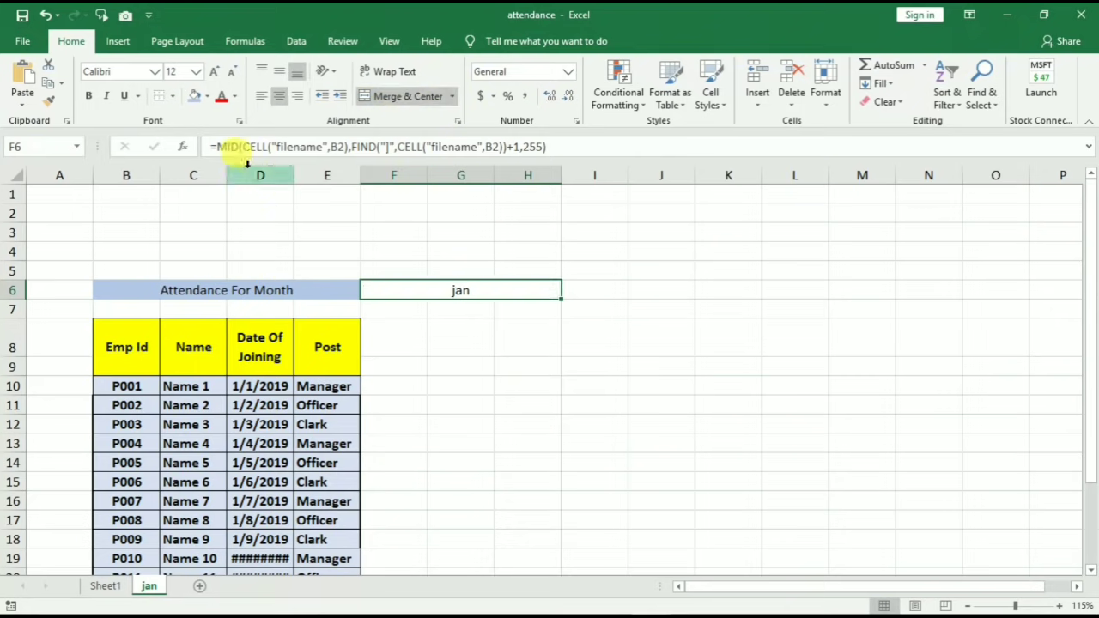
click(207, 96)
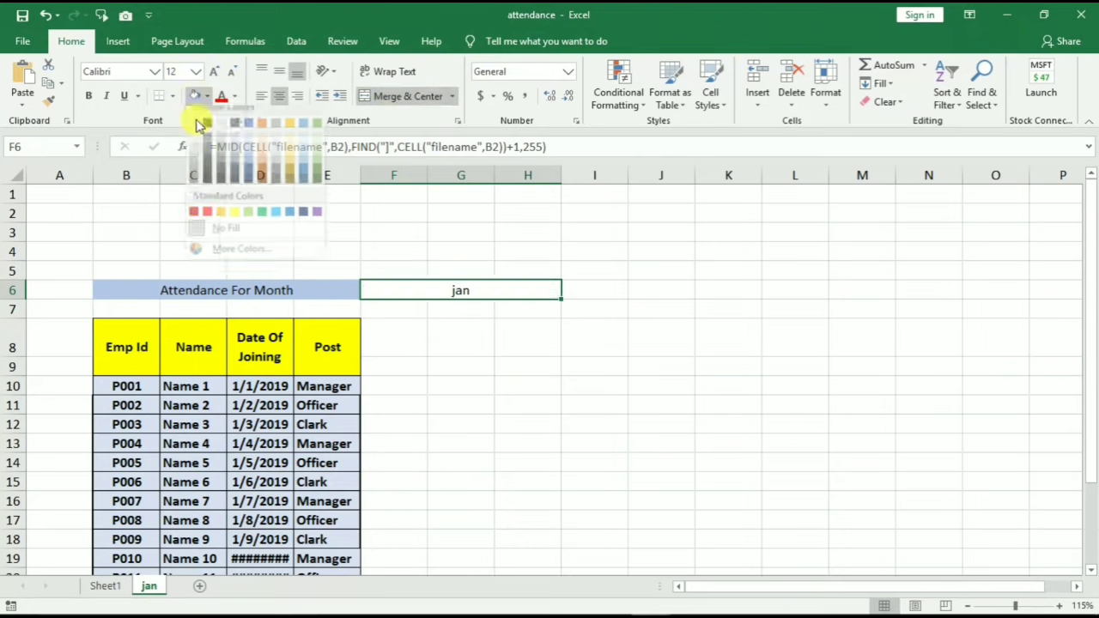
click(229, 221)
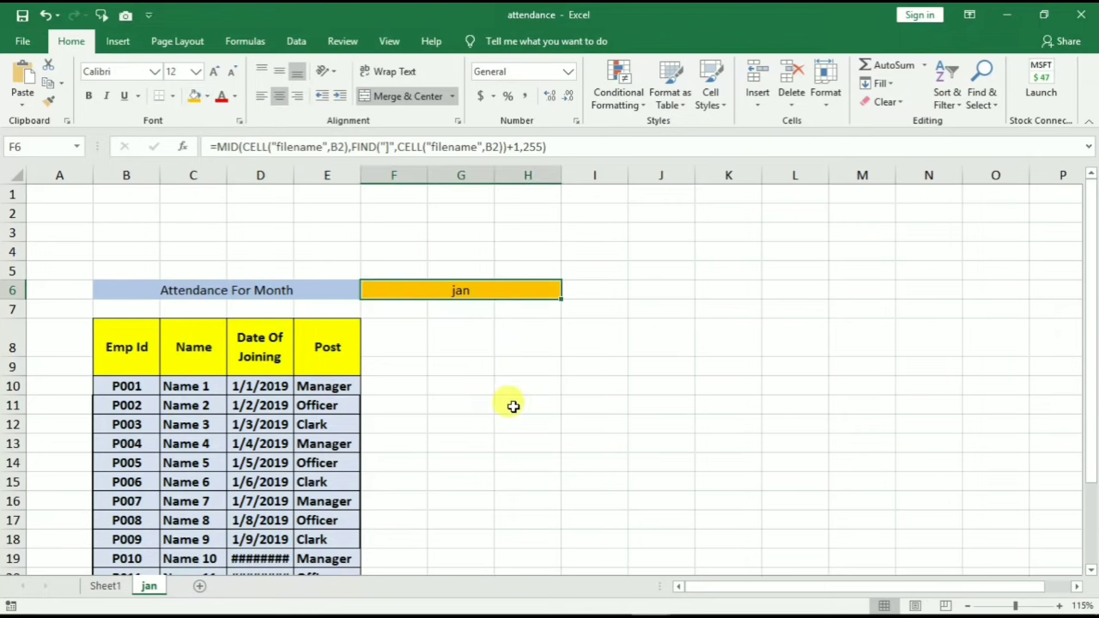
click(563, 398)
click(416, 288)
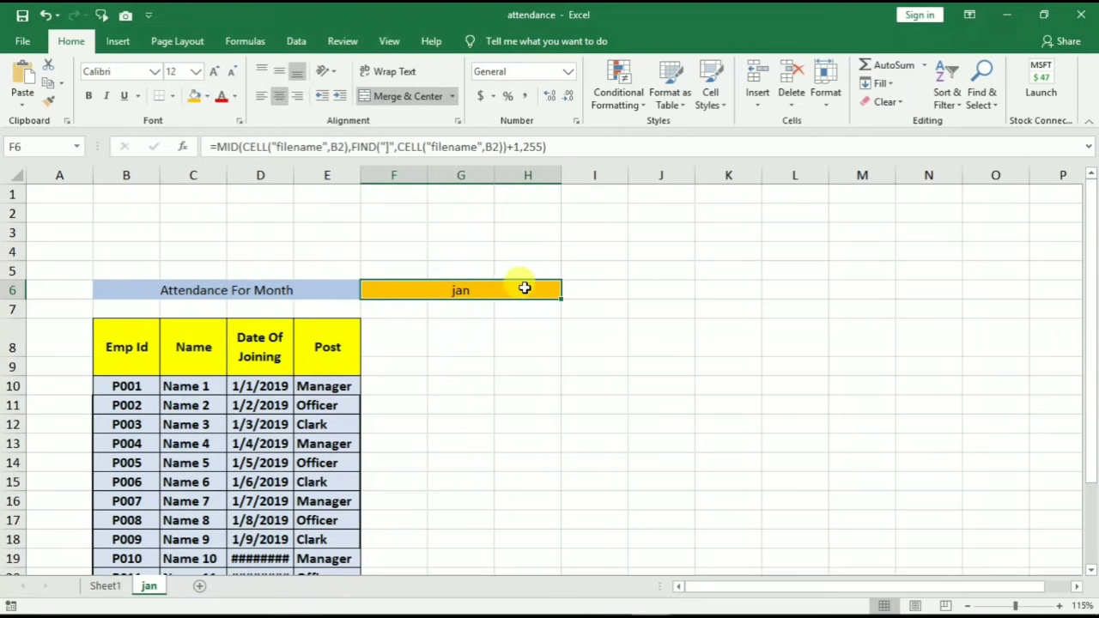
click(502, 388)
Narrow column I beside the month name cell.
click(657, 443)
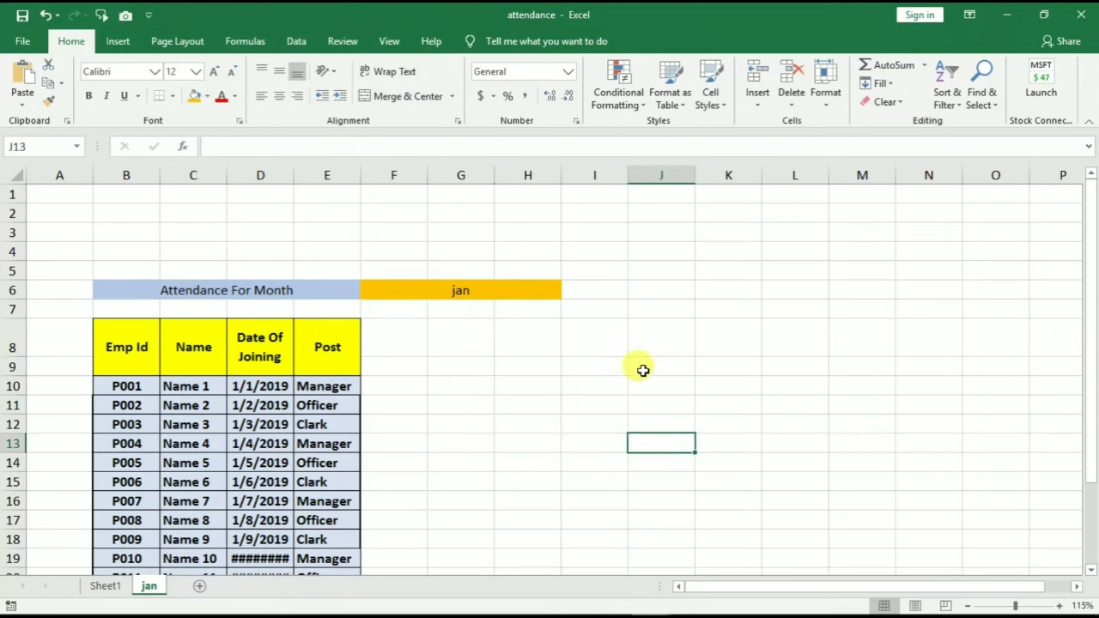
mouse_move(628, 175)
mouse_down()
mouse_move(594, 174)
mouse_move(635, 175)
mouse_up()
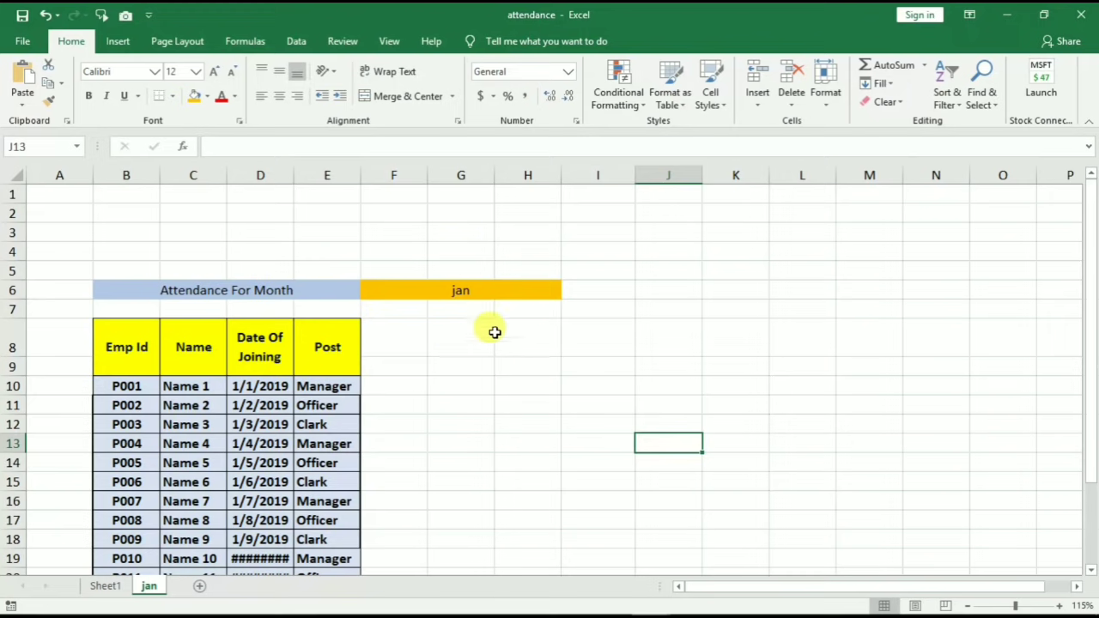
click(455, 292)
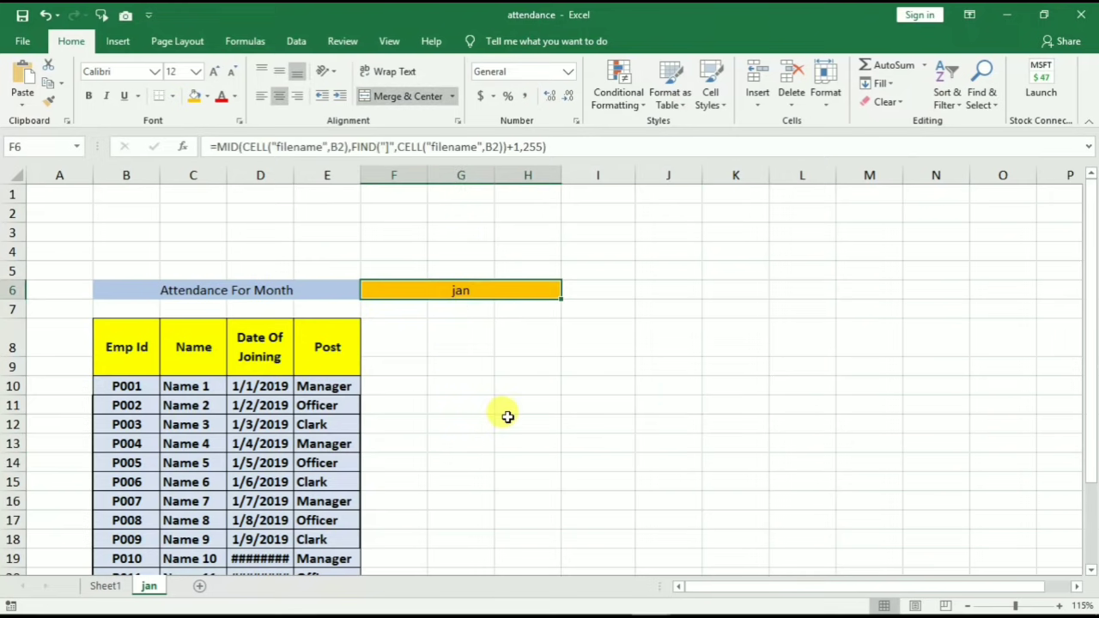
Enter =DATEVALUE("1"&F6) in J6, returning 43466.
click(584, 291)
click(665, 291)
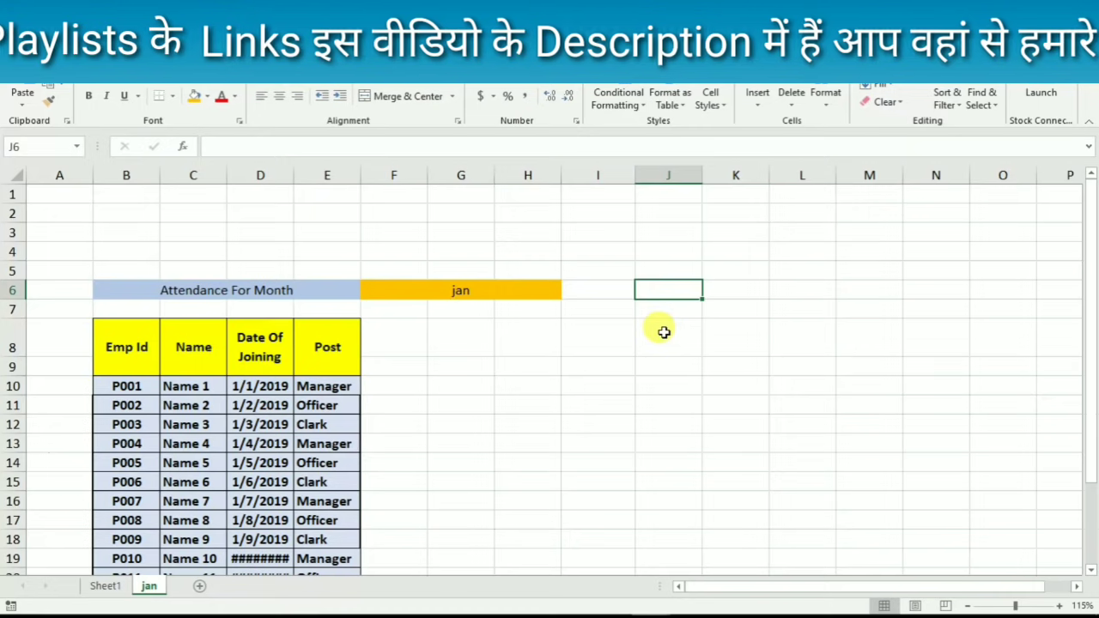
text(=date)
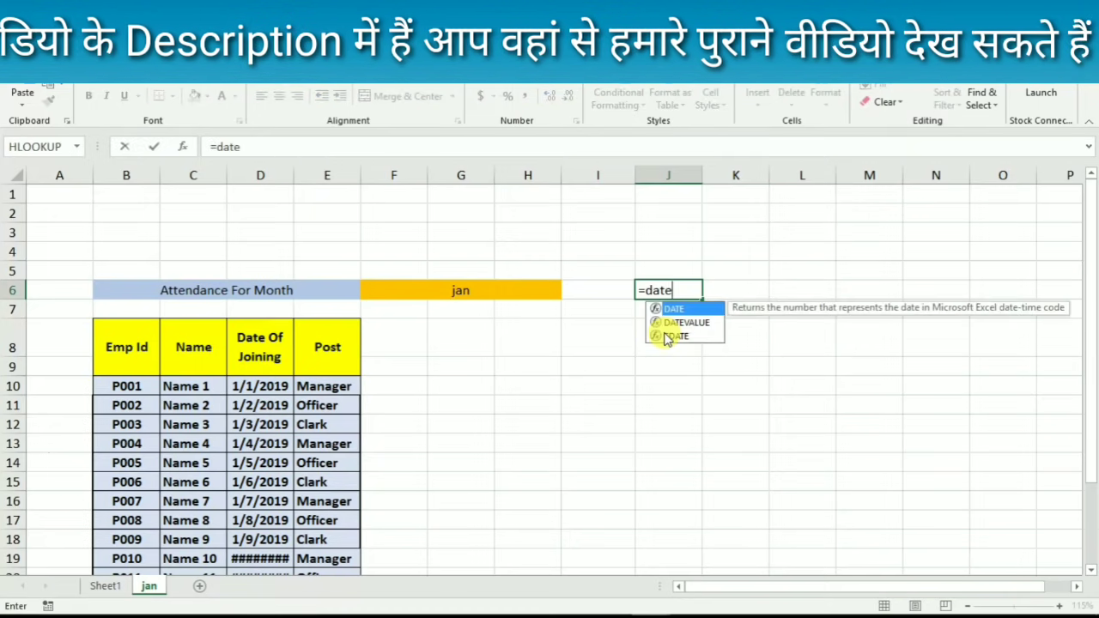
text(v)
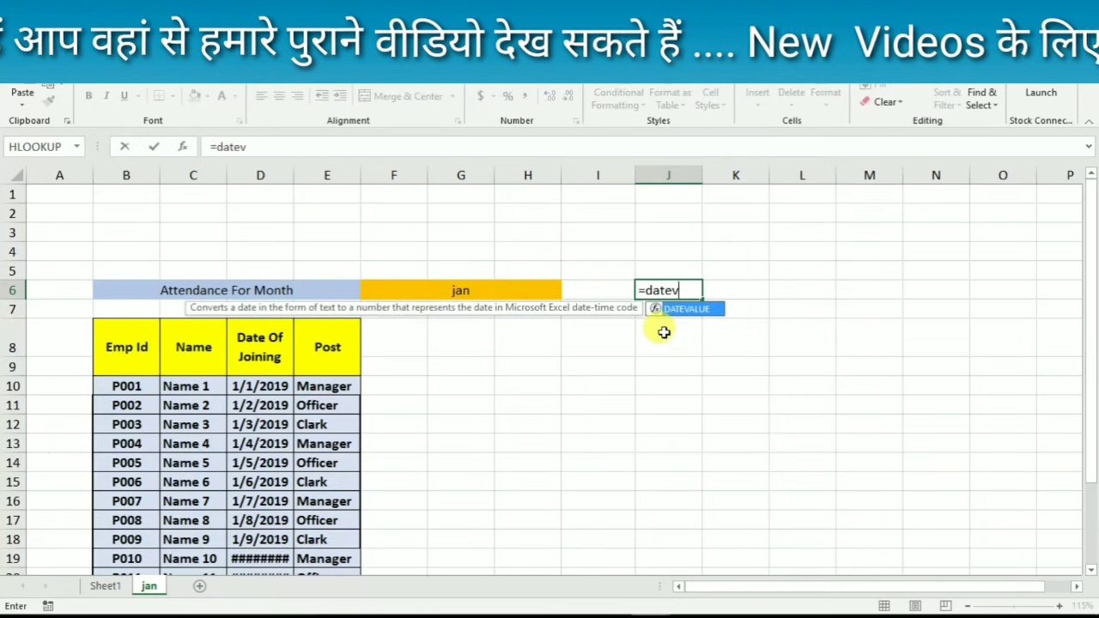
key(Tab)
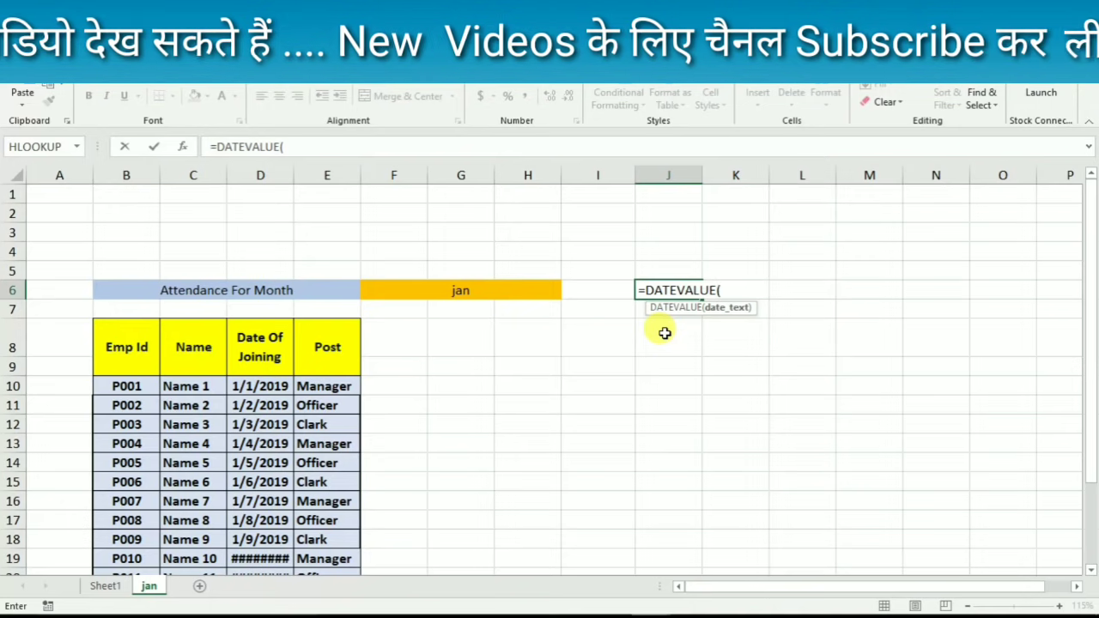
text(")
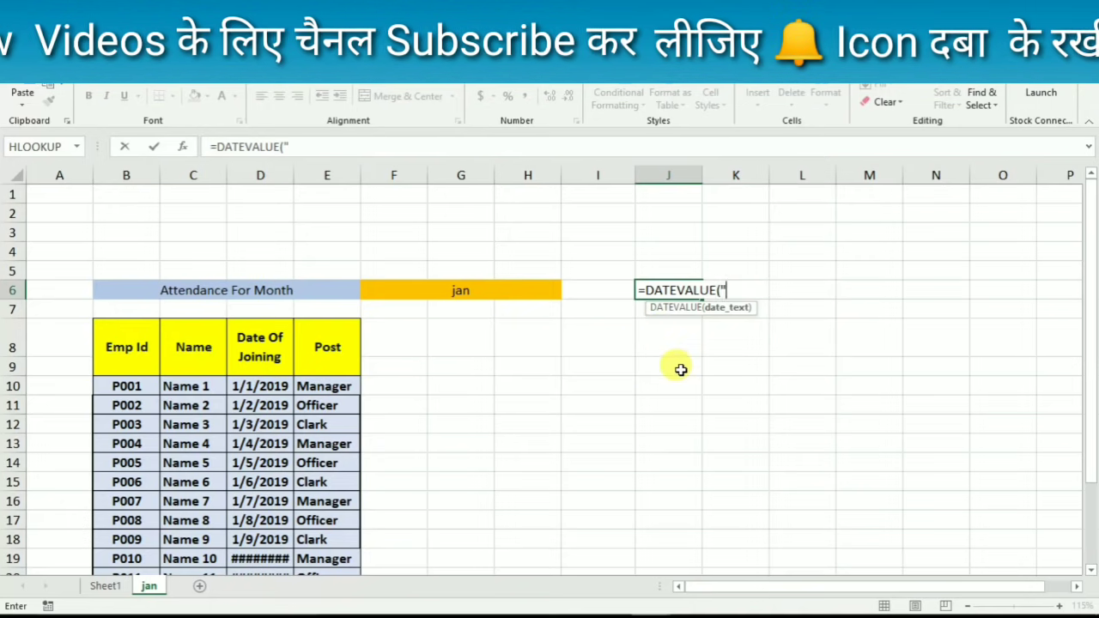
text(1")
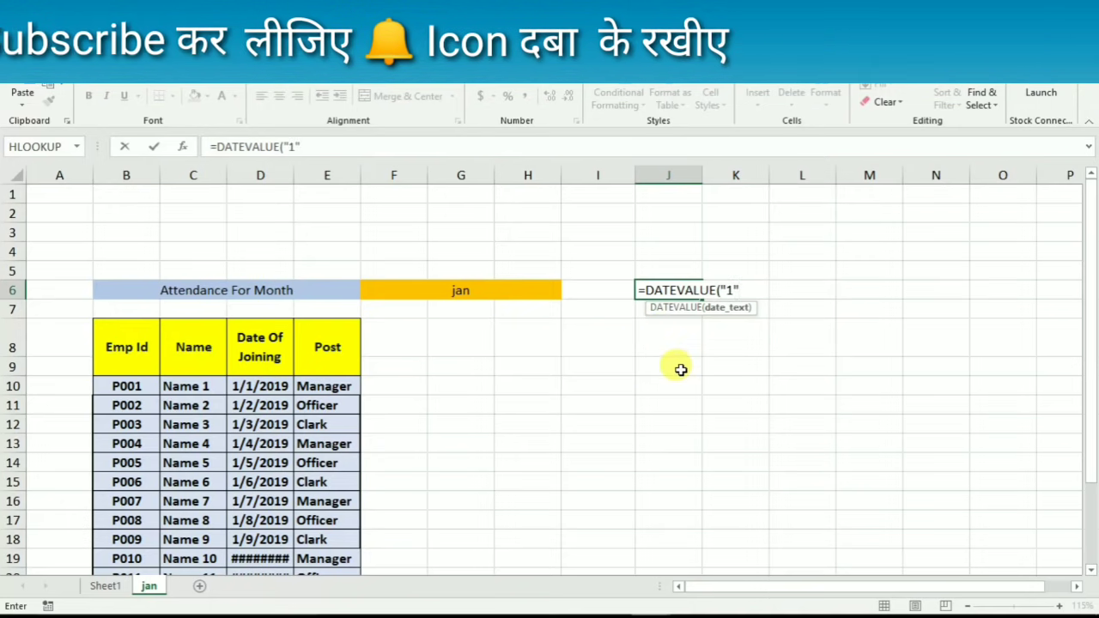
text(&)
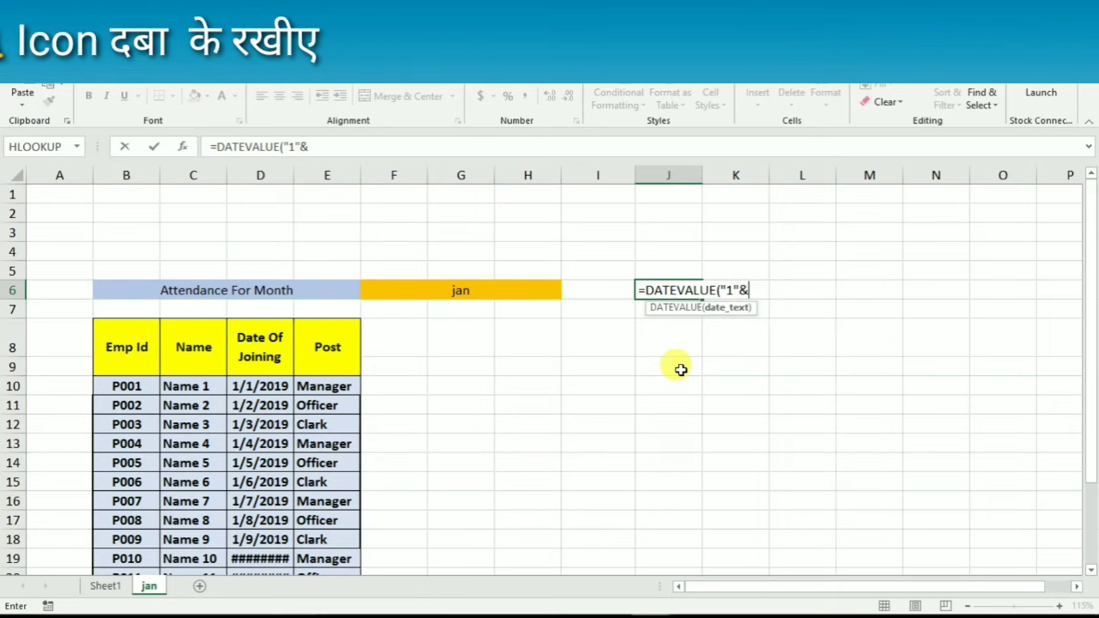
click(451, 298)
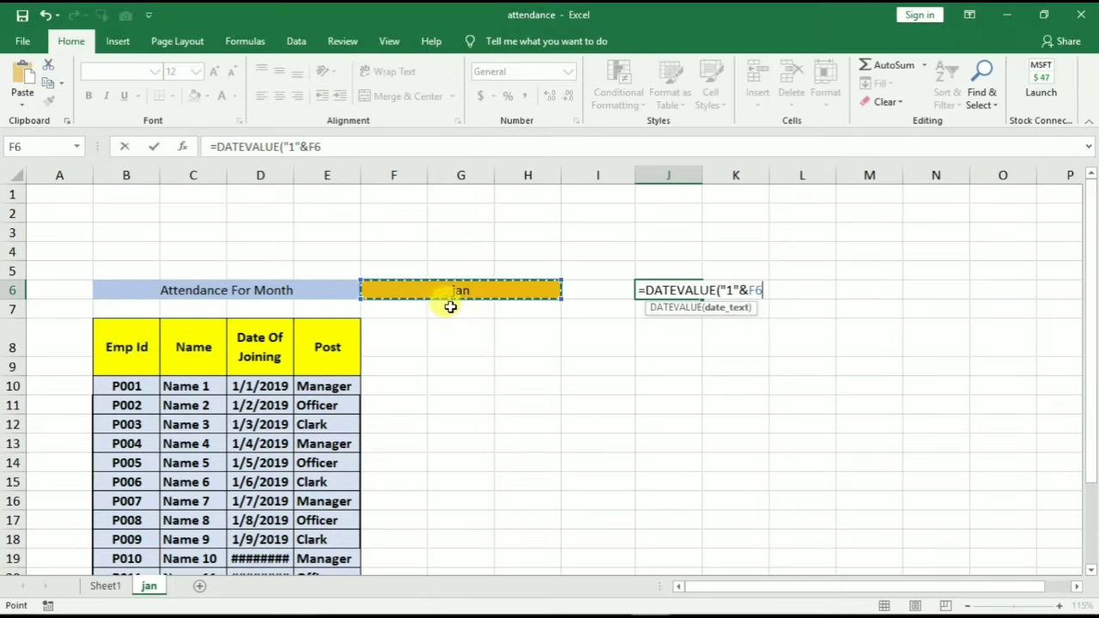
key(Return)
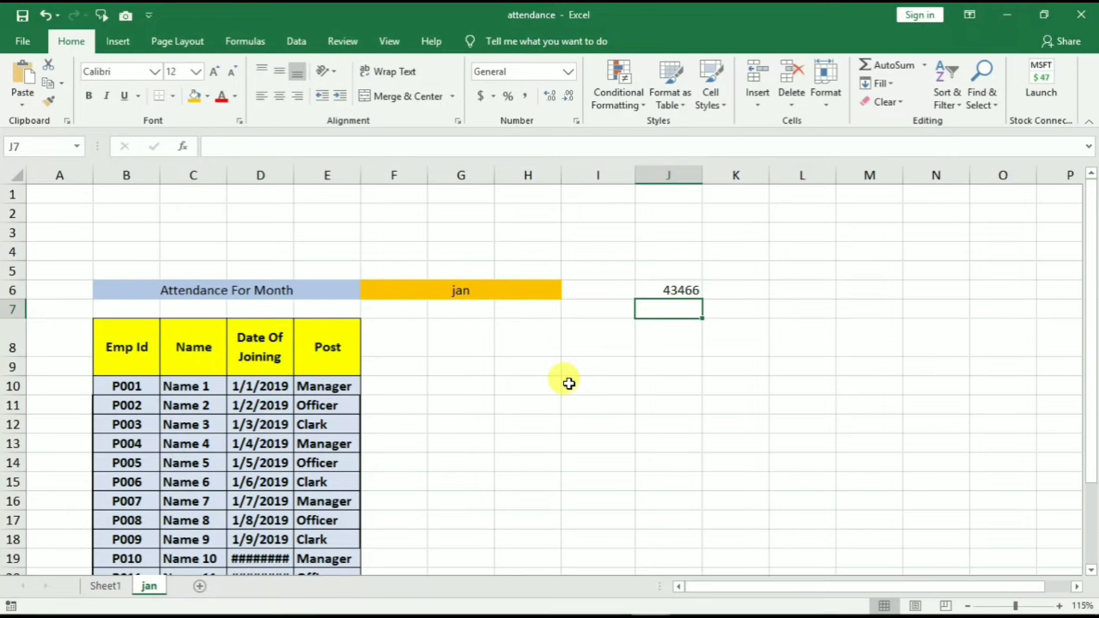
click(658, 292)
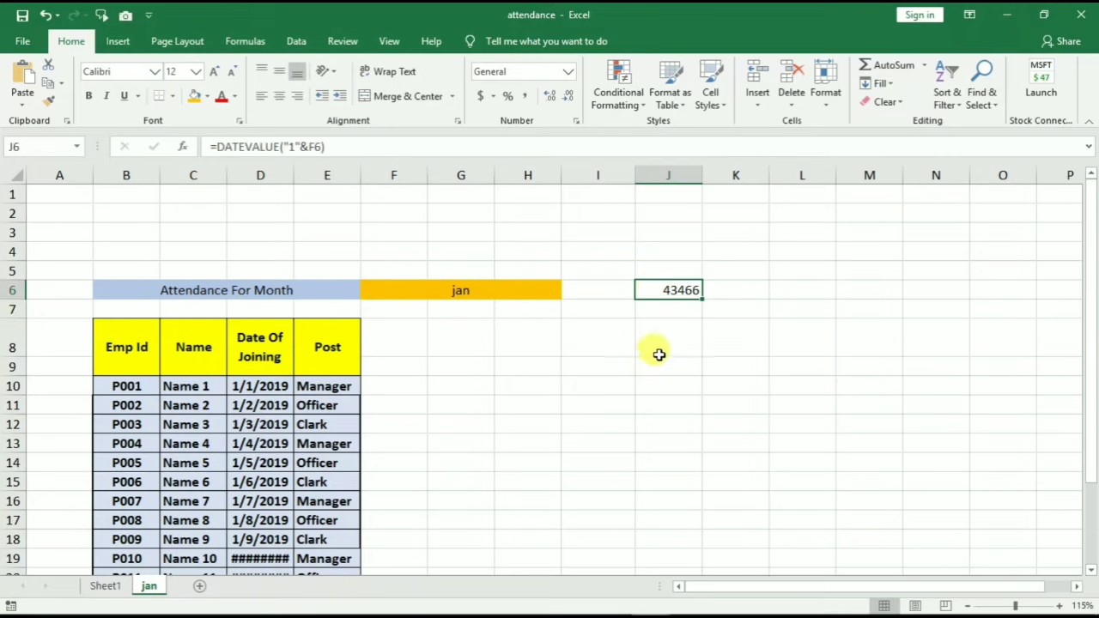
Format J6 with the 'March 14, 2012' long date type, showing January 1, 2019.
right_click(664, 291)
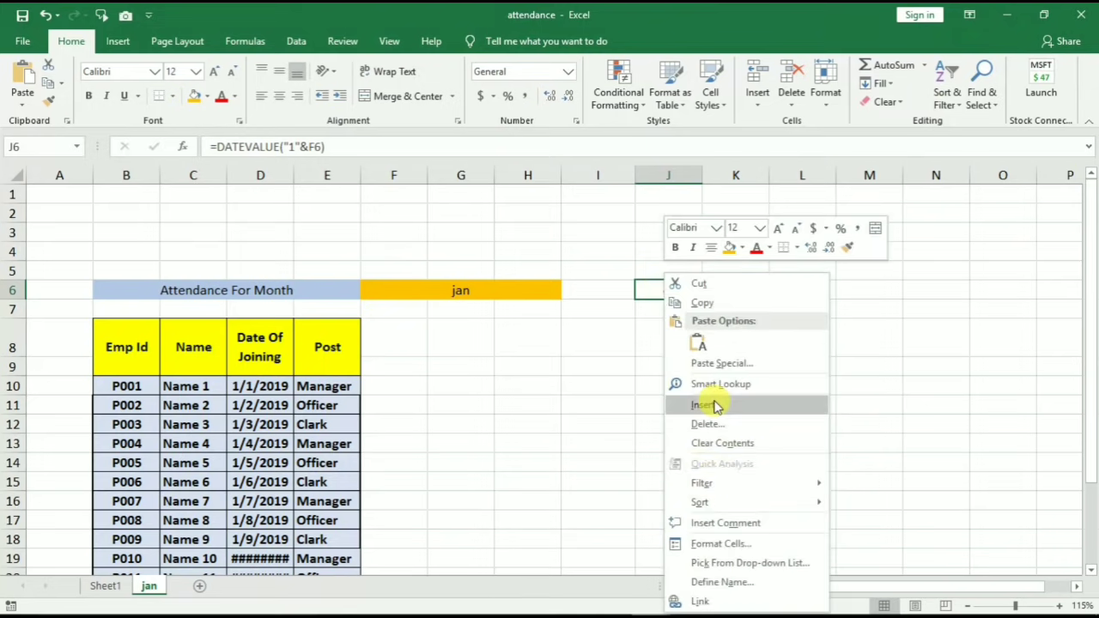
click(704, 546)
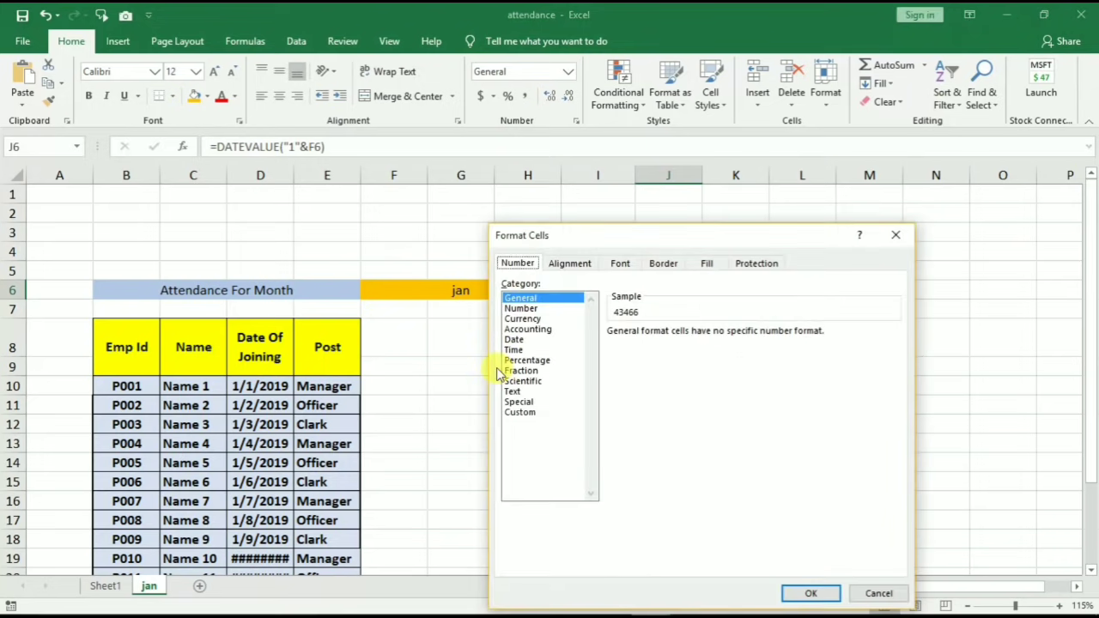
click(515, 340)
click(640, 401)
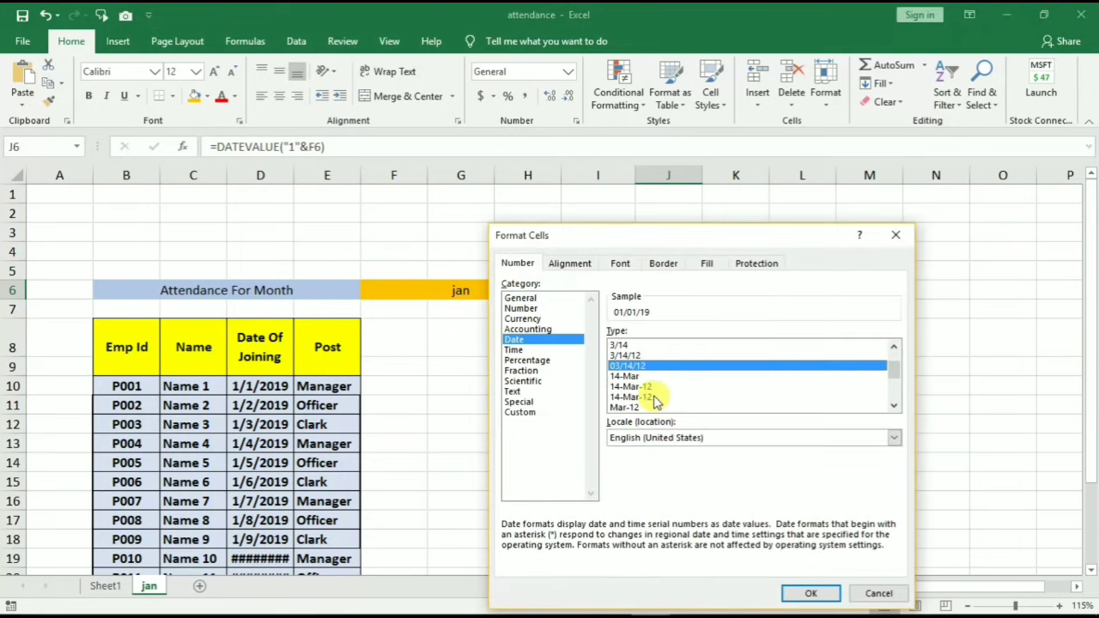
scroll(640, 411, down, 1)
click(646, 399)
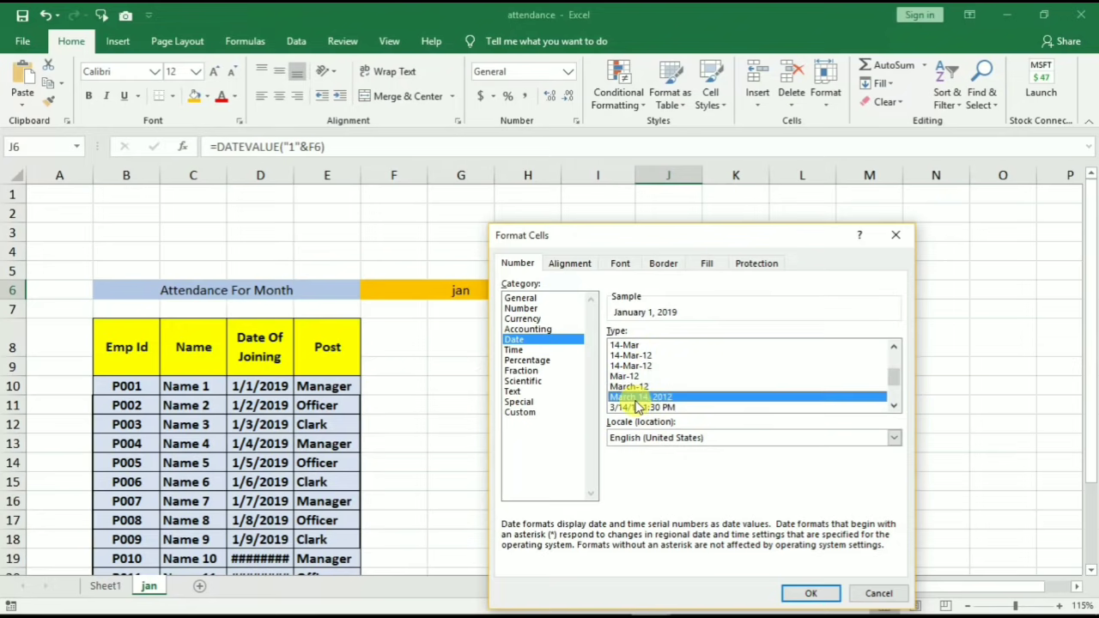
click(805, 593)
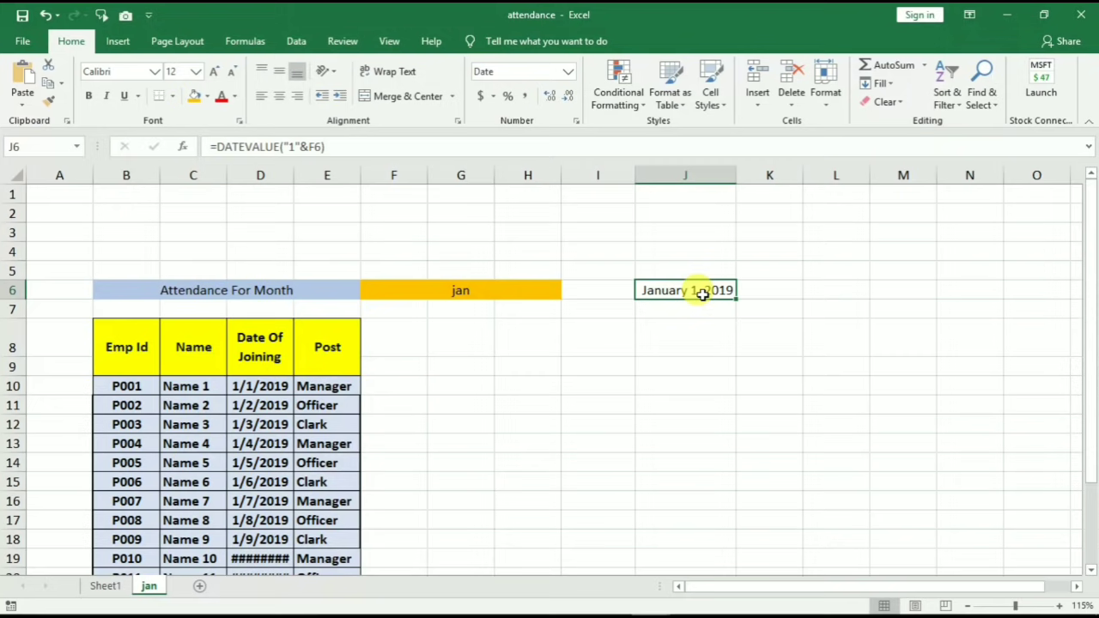
Temporarily rename the sheet feb, widen column J to fit the full date, then restore jan.
double_click(150, 587)
text(fe)
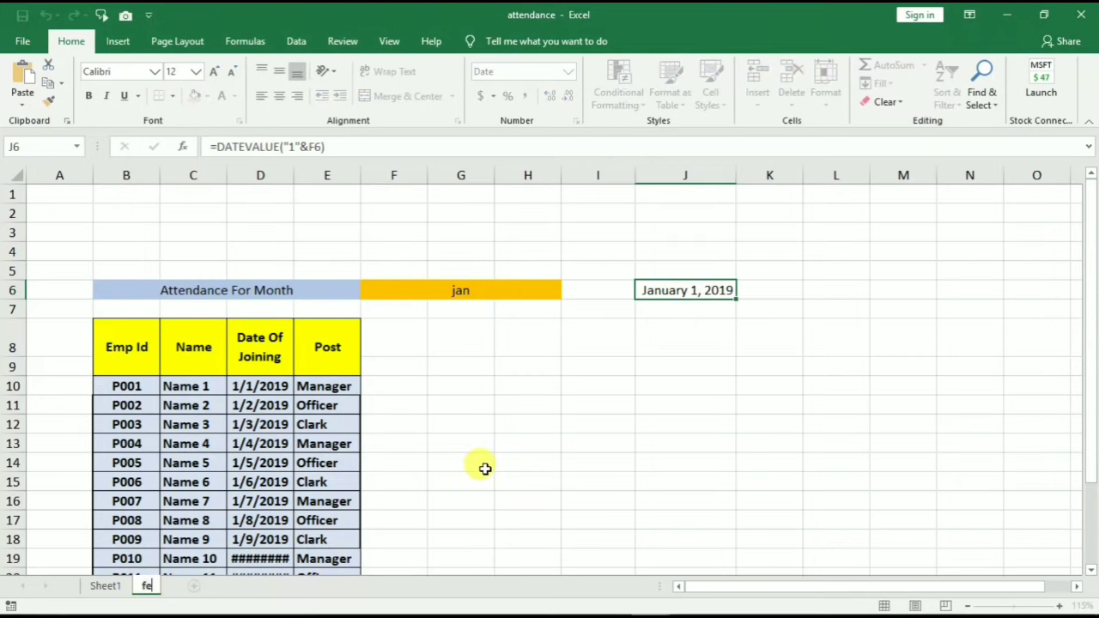
text(b)
key(Return)
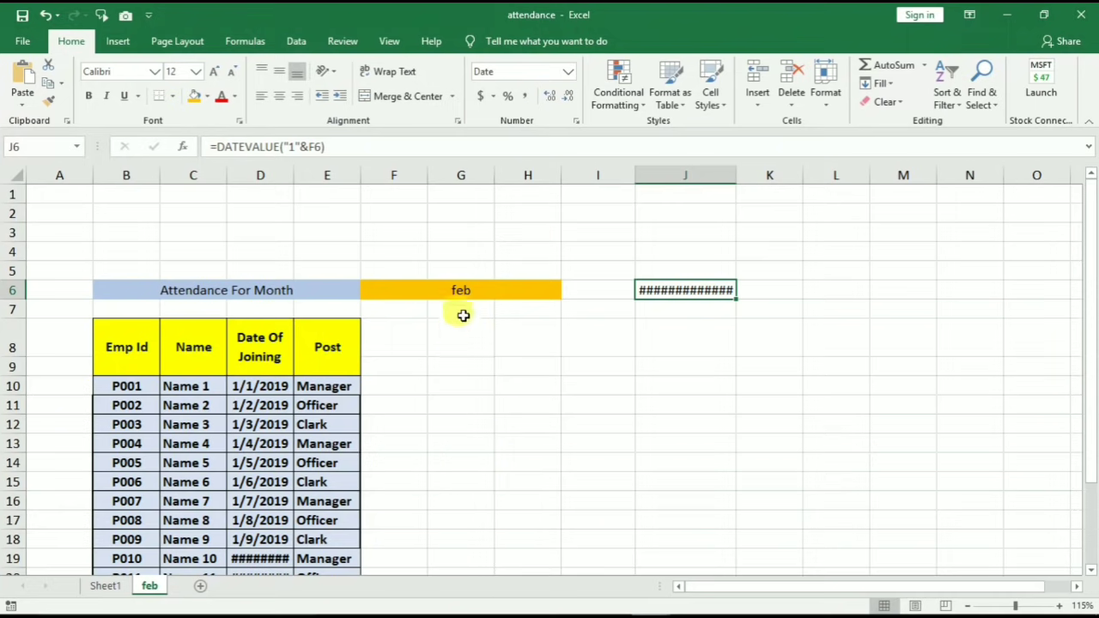
drag(736, 175, 754, 175)
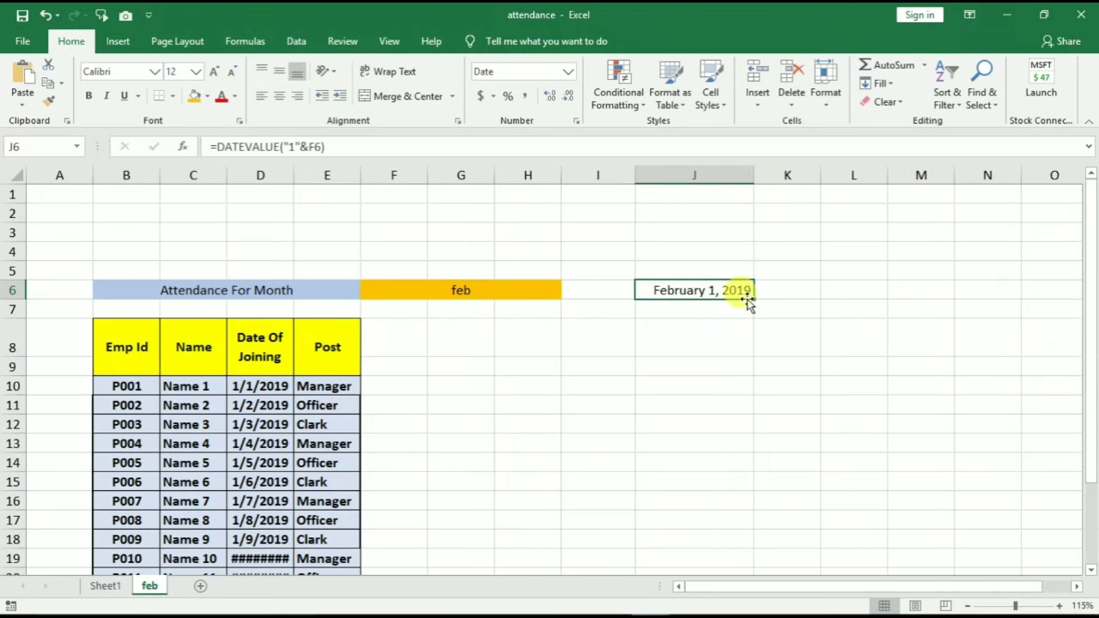
double_click(150, 587)
text(jan)
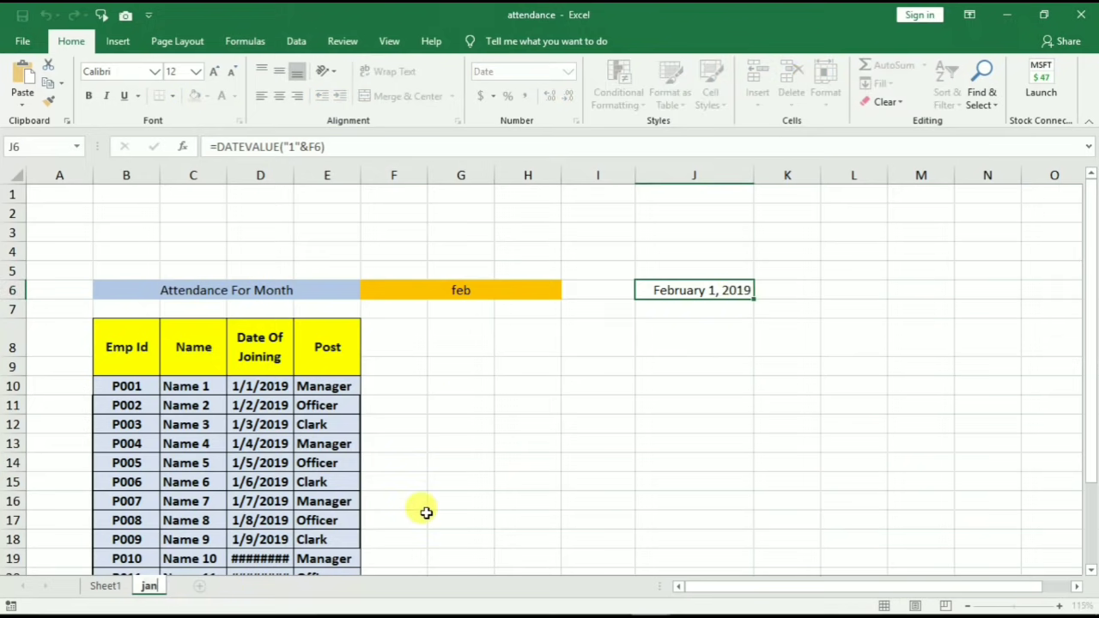
key(Return)
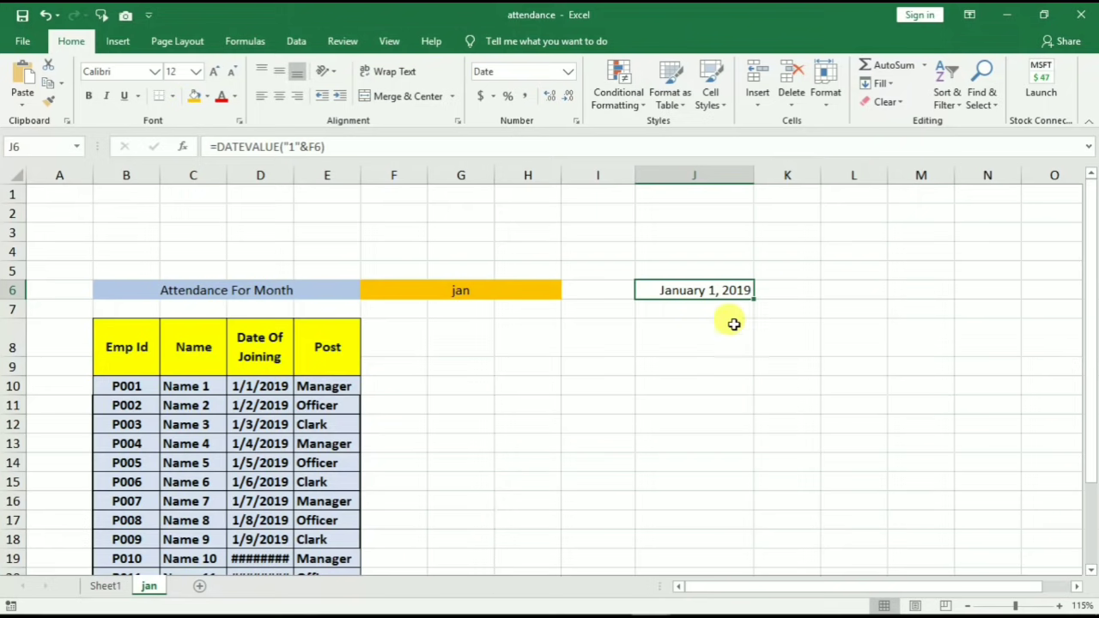
click(771, 295)
Type To in K6 and give it an orange fill, then undo the fill.
text(To)
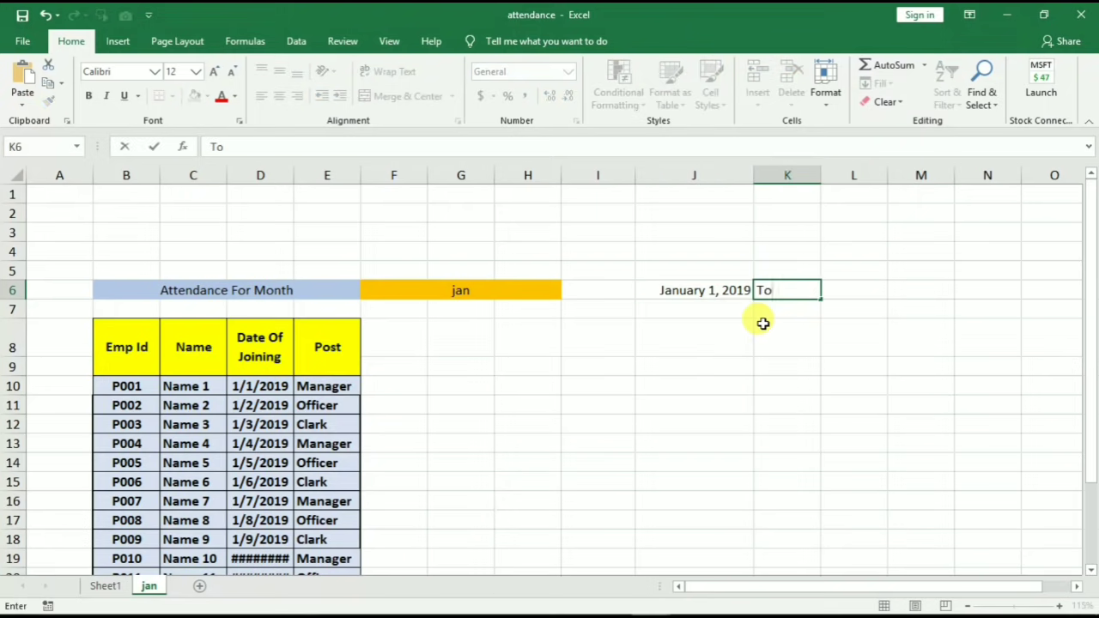
click(763, 322)
click(781, 290)
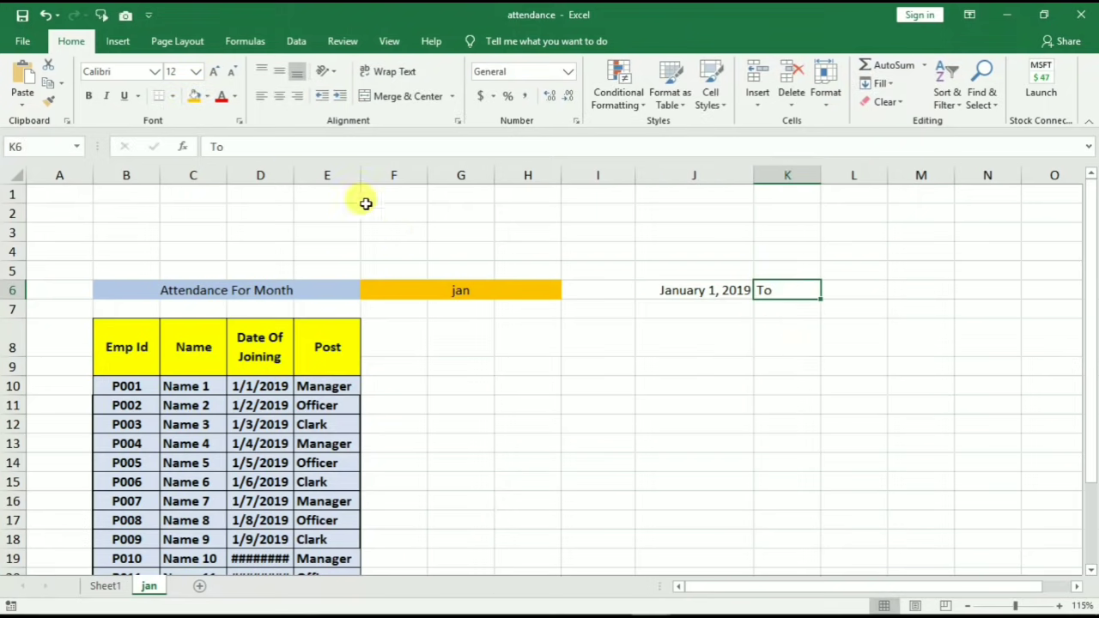
click(195, 96)
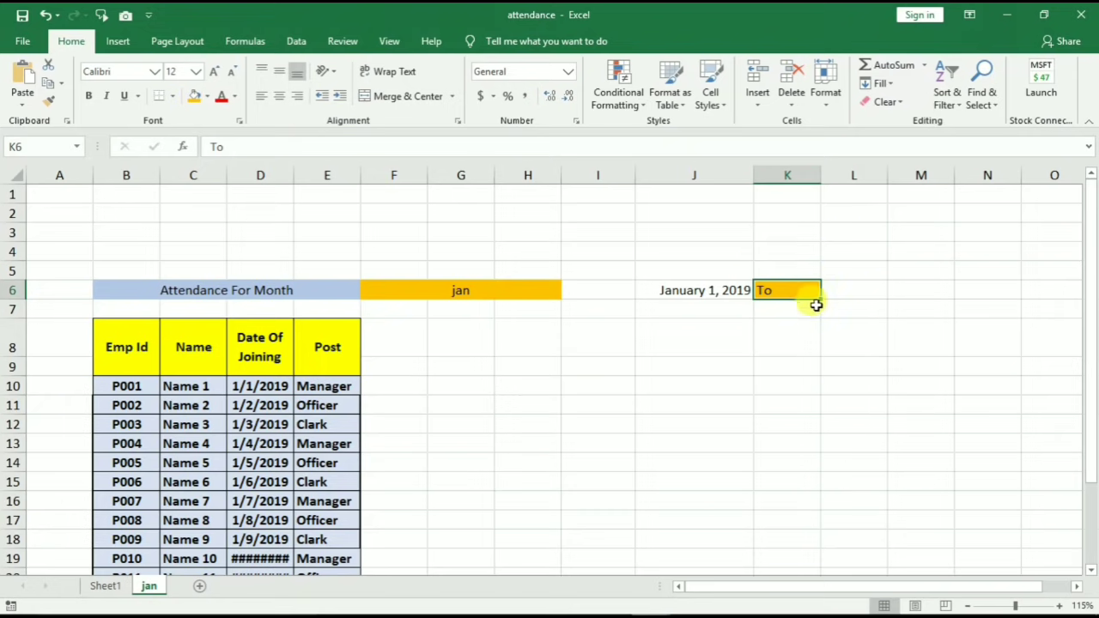
key(ctrl+z)
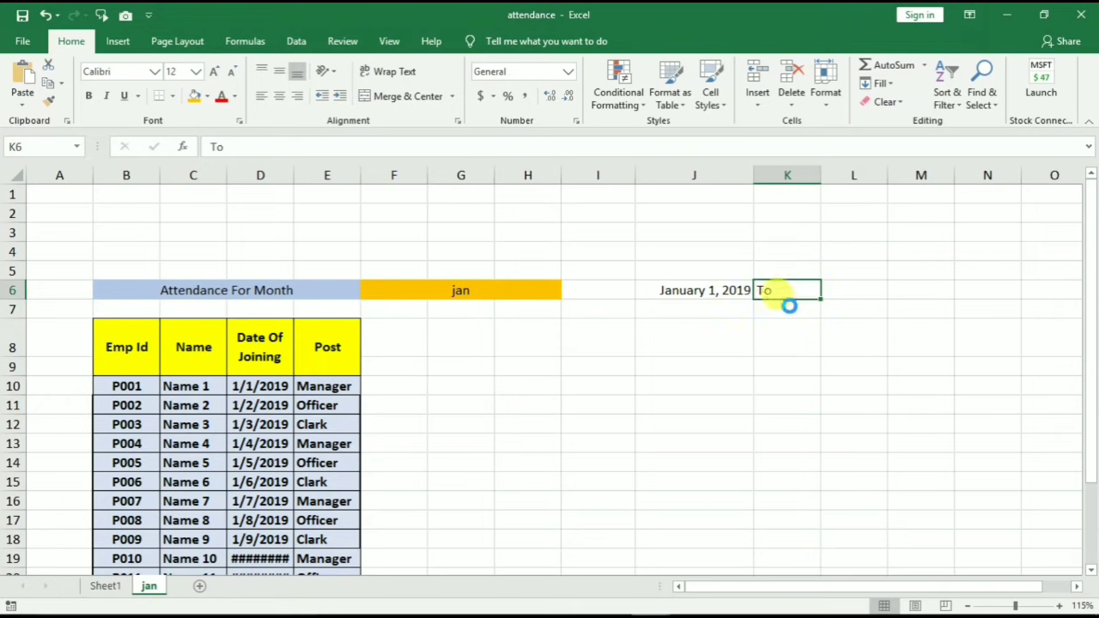
Merge and centre J6:L6 around the January 1, 2019 start date.
drag(693, 288, 825, 286)
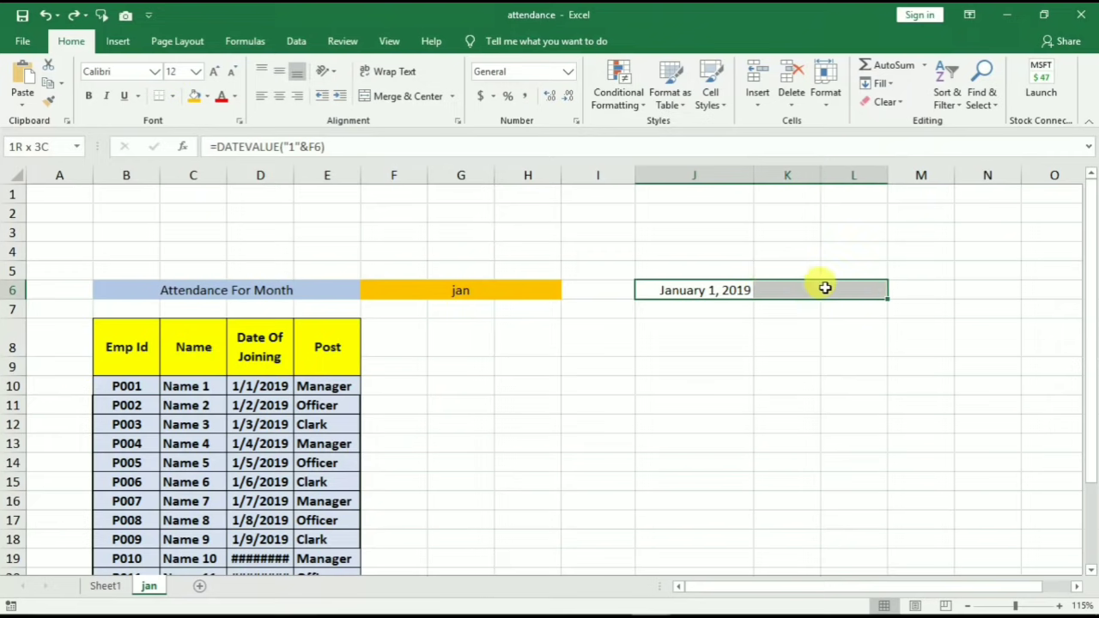
click(404, 96)
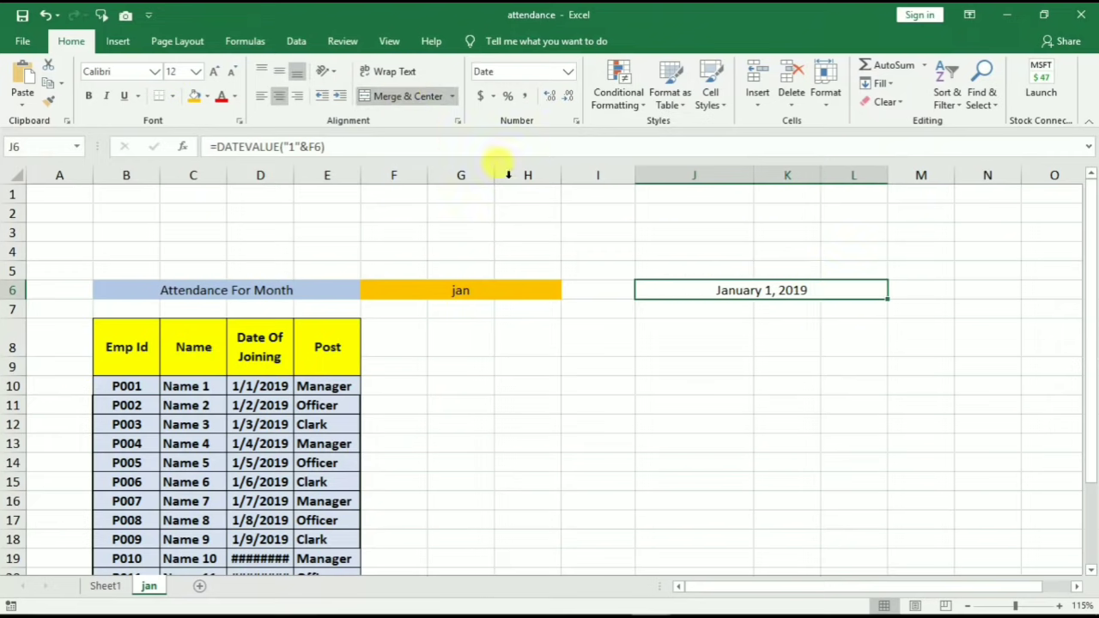
click(913, 290)
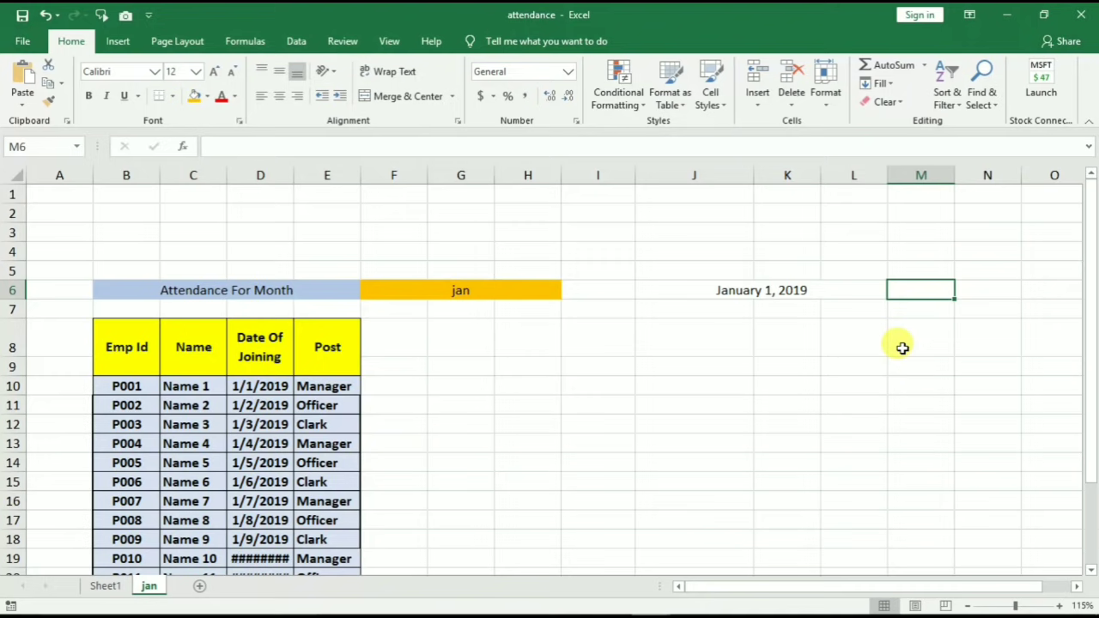
Enter To in M6 with an orange fill, then review the J6 and F6 formulas.
text(To)
click(924, 383)
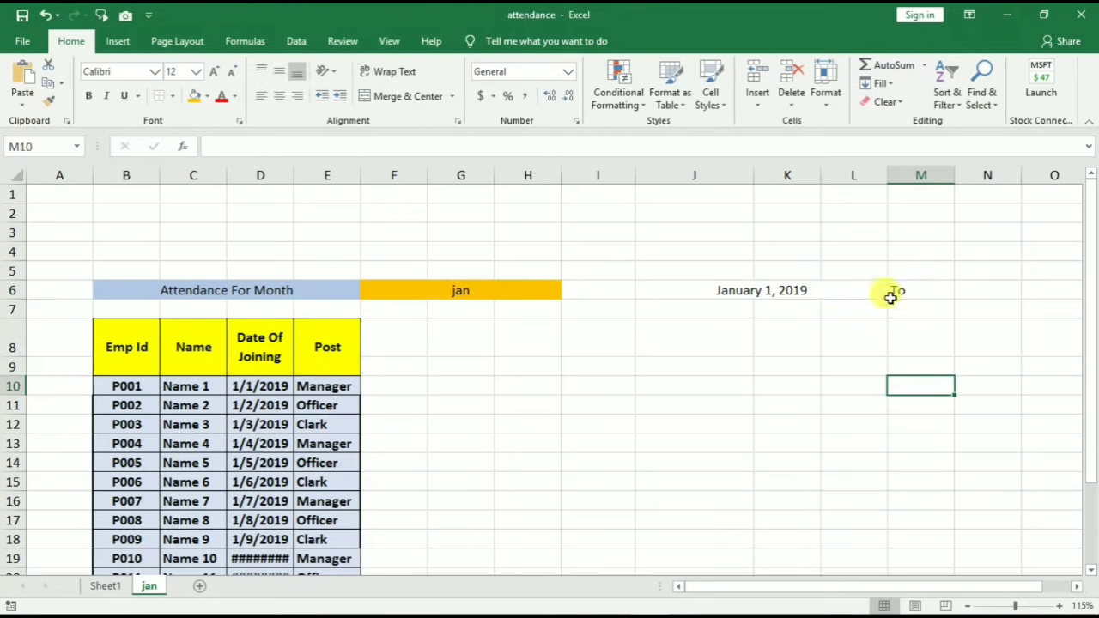
click(890, 292)
click(194, 96)
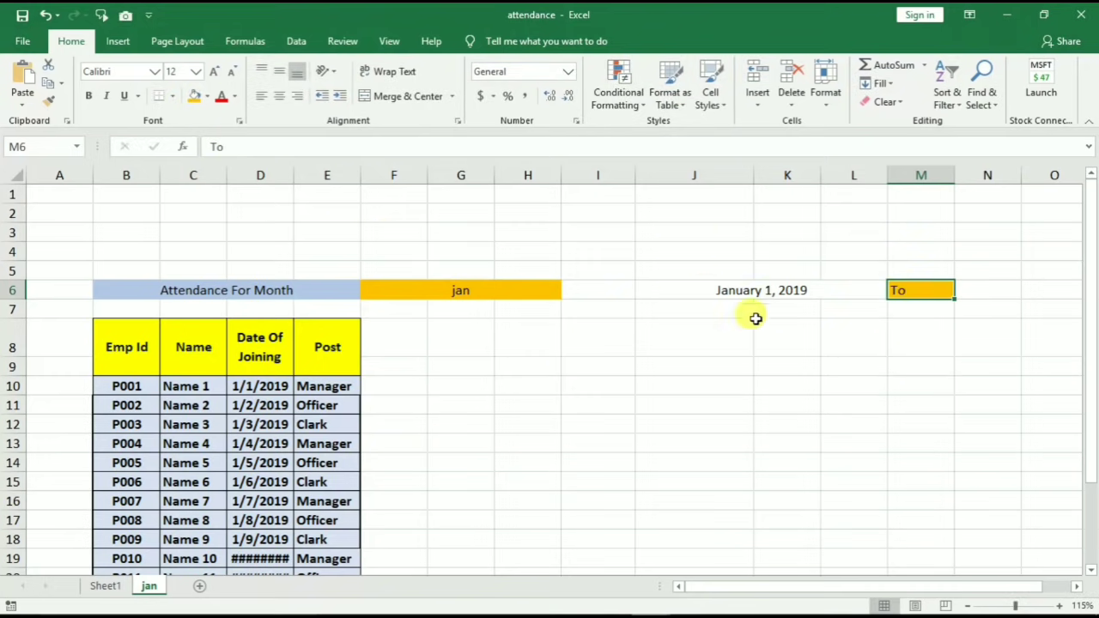
key(Right)
scroll(796, 334, right, 4)
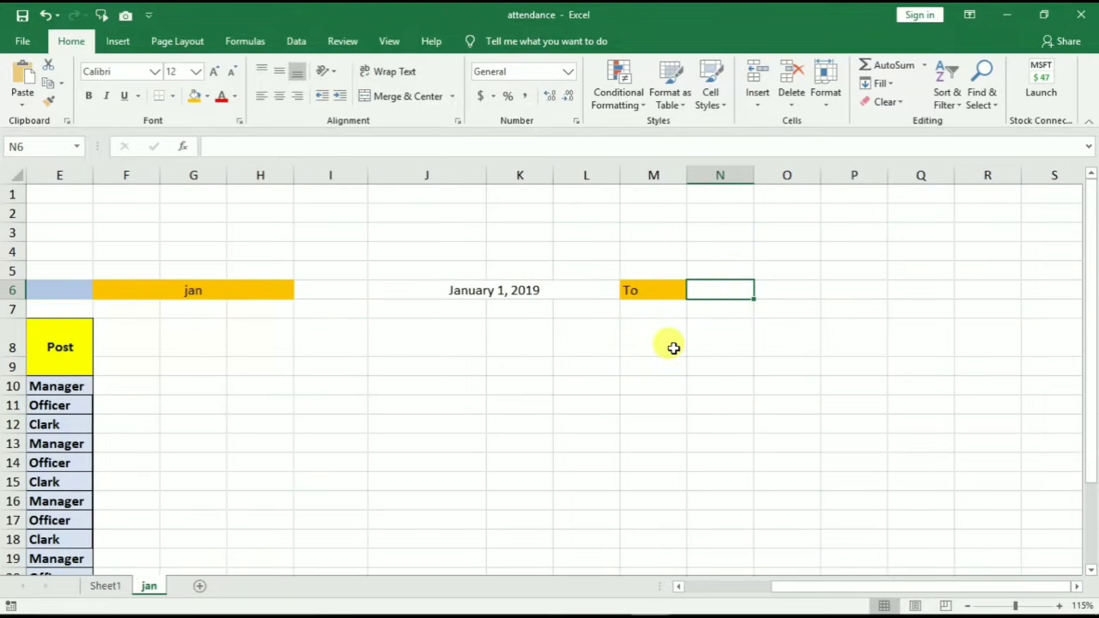
click(429, 290)
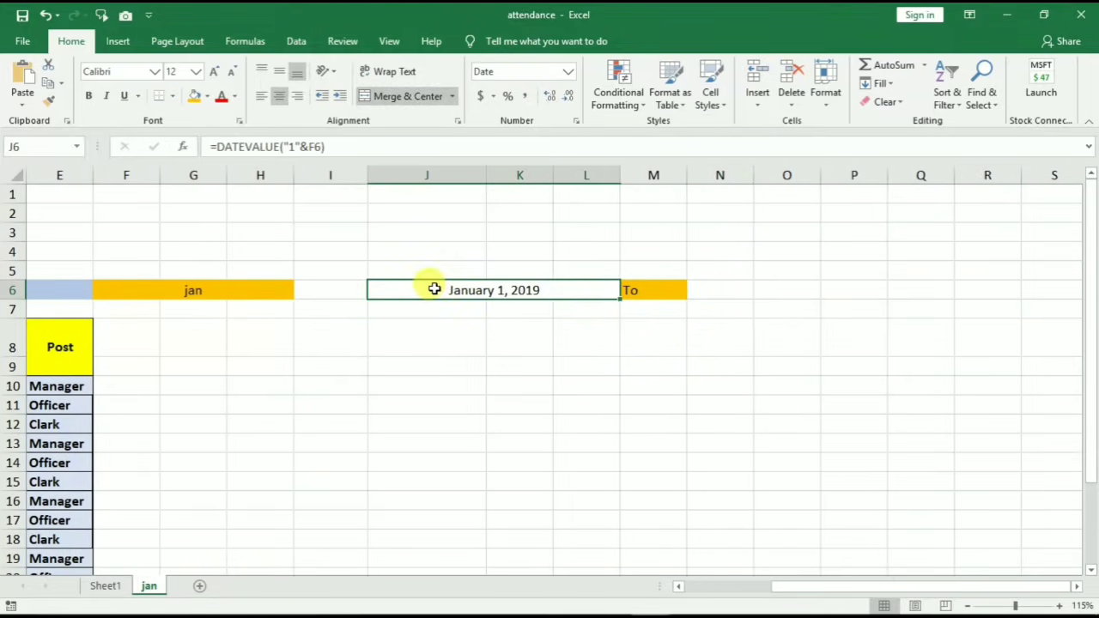
click(190, 292)
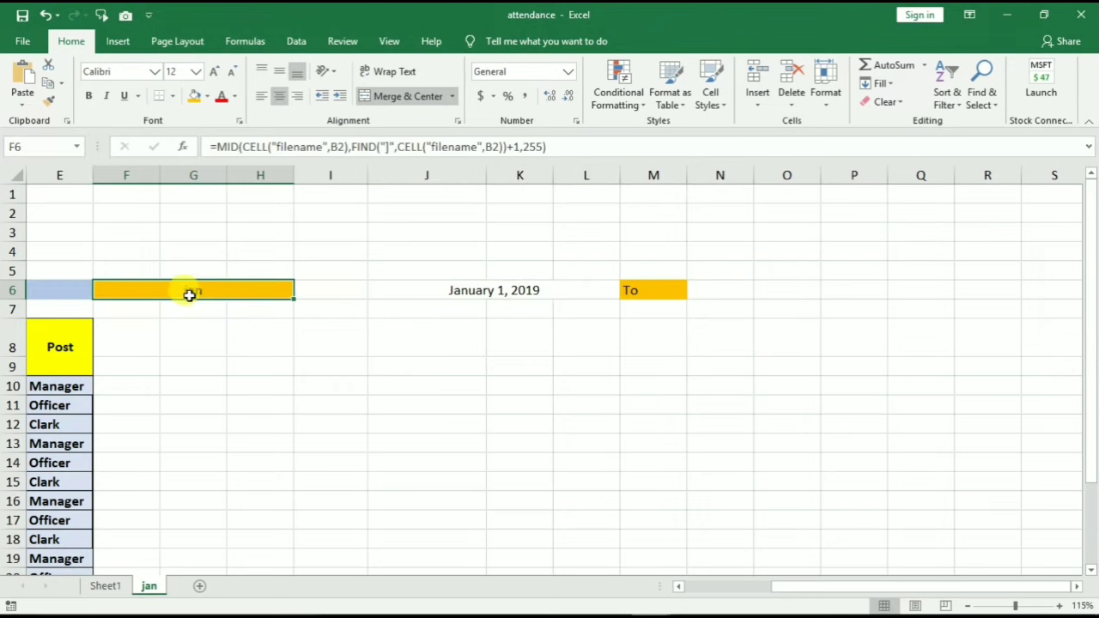
click(464, 290)
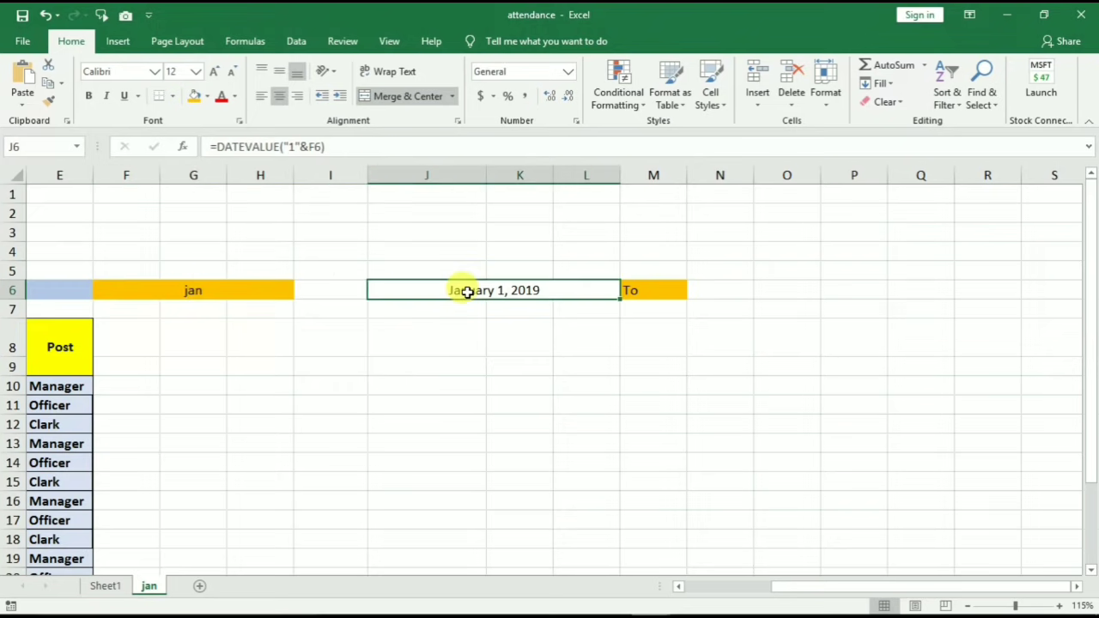
Merge N6:P6 and enter =EOMONTH(J6,0) there, returning 43496 for the month's last day.
click(207, 300)
click(721, 291)
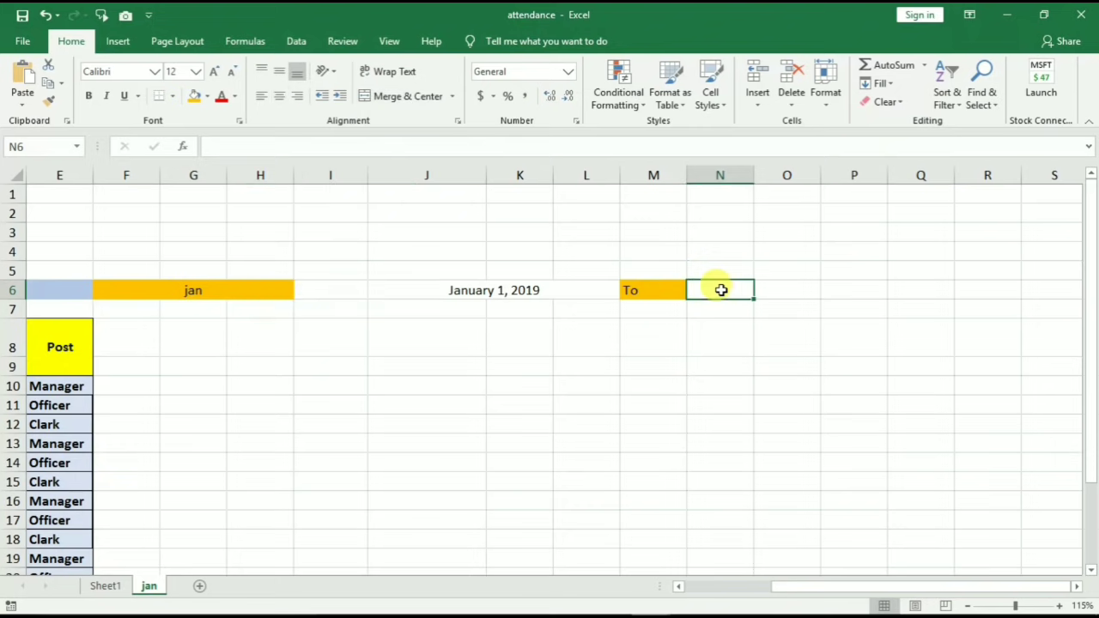
drag(724, 291, 833, 290)
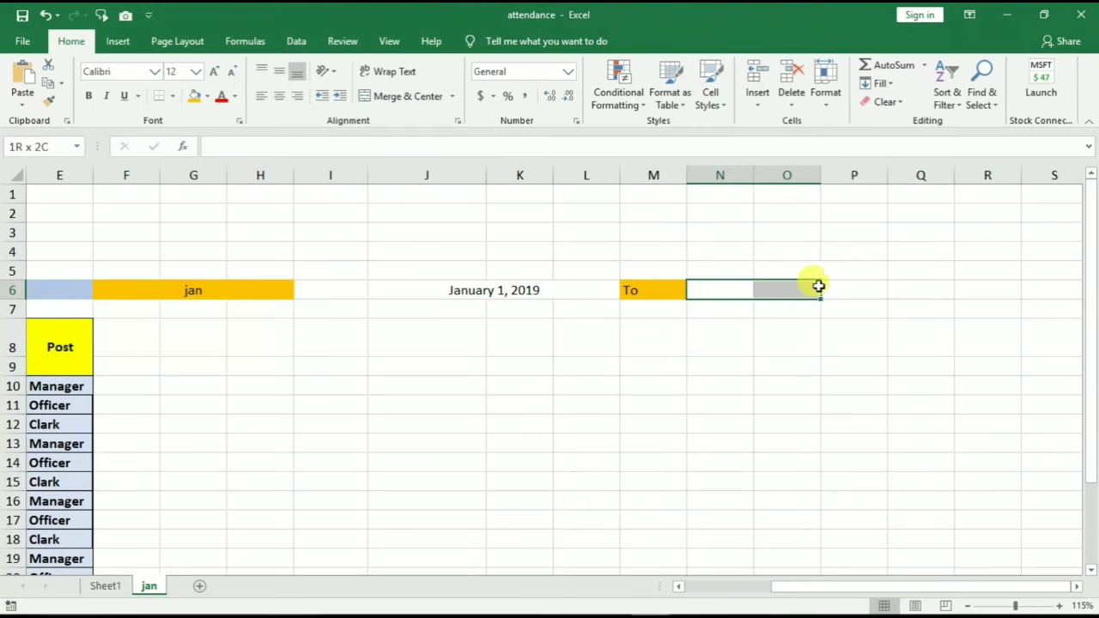
click(400, 97)
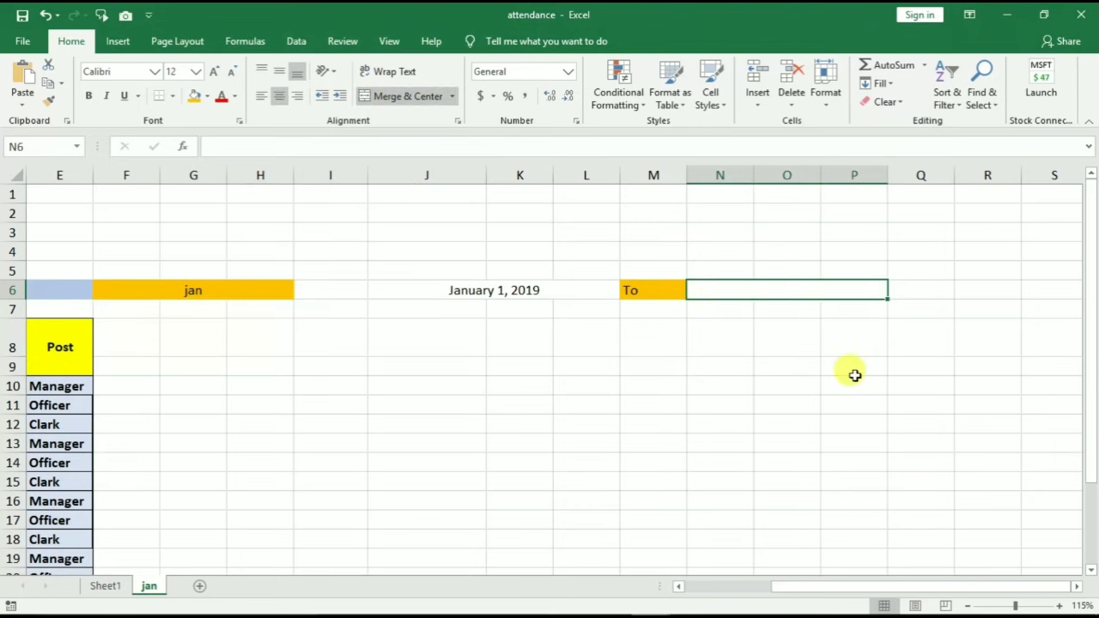
text(=)
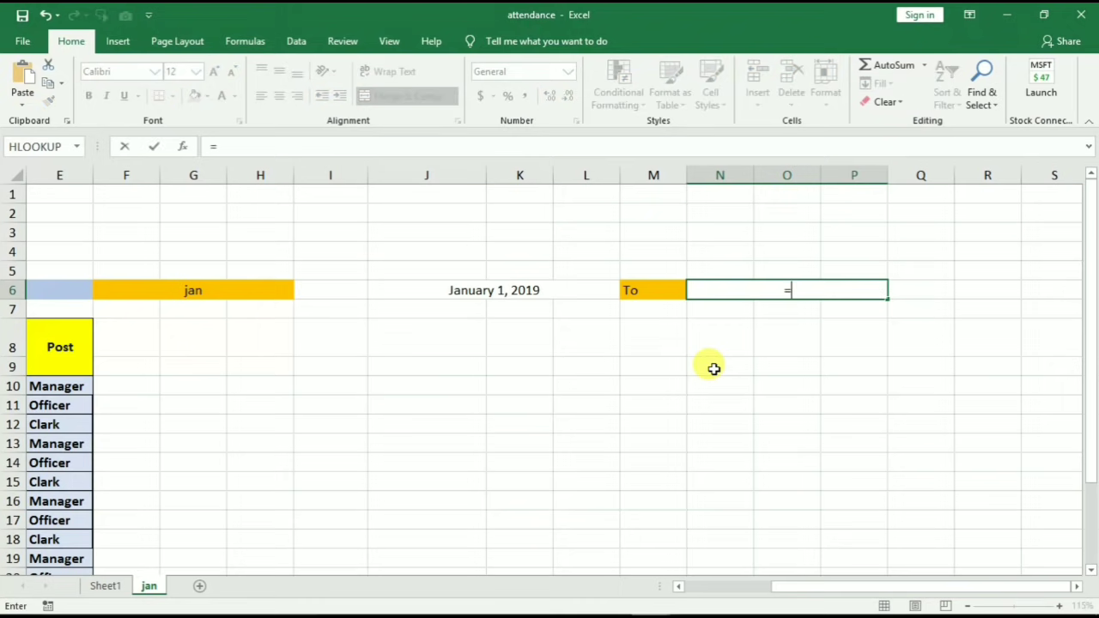
text(eom)
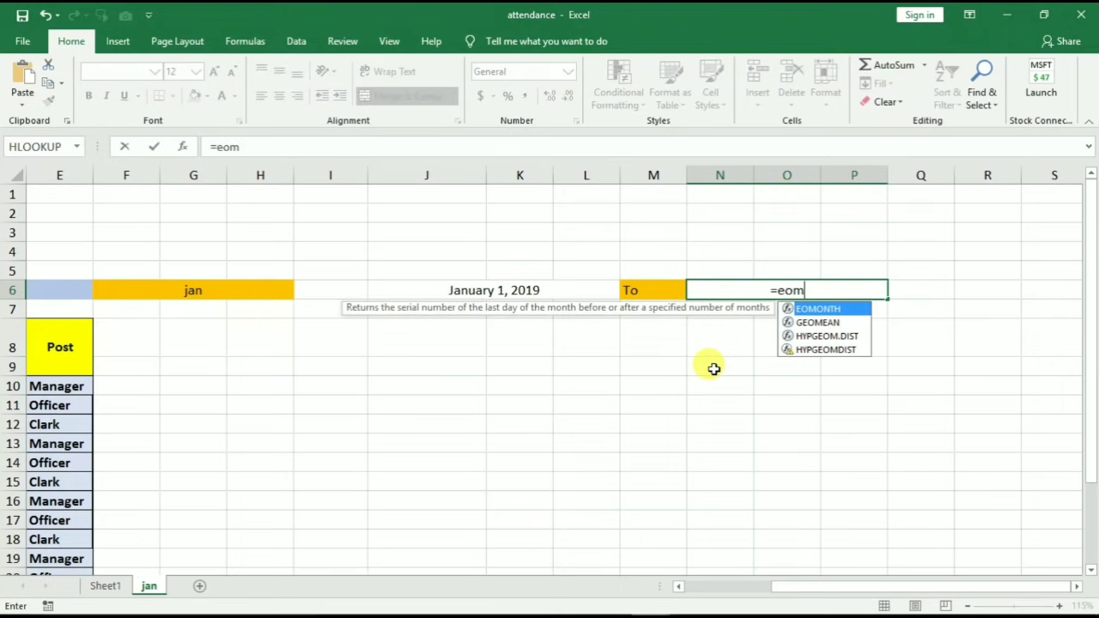
key(Tab)
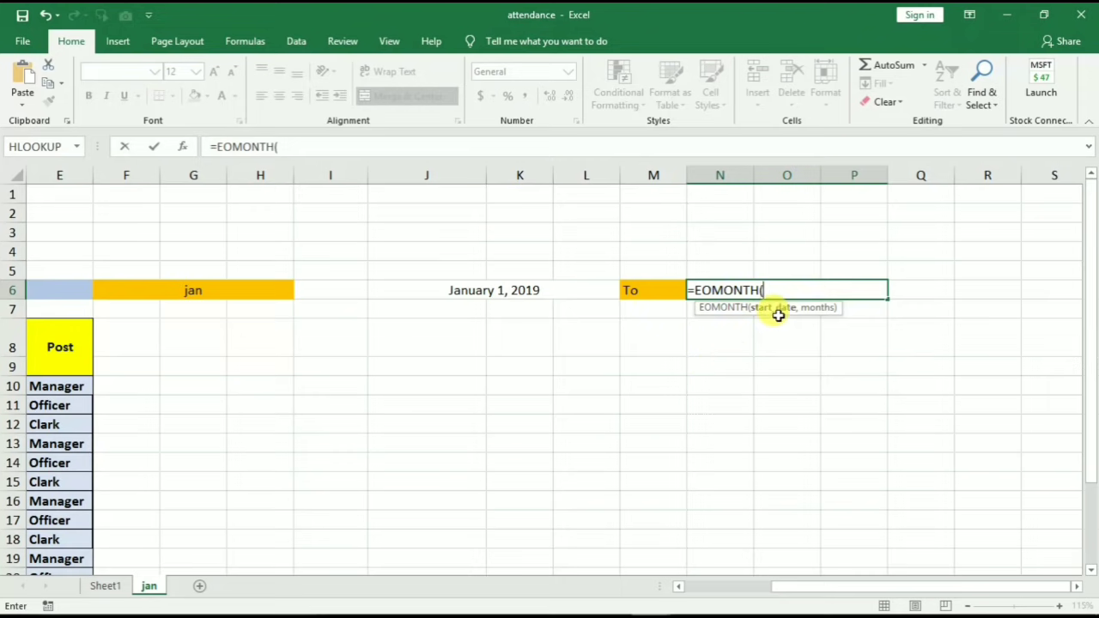
click(458, 292)
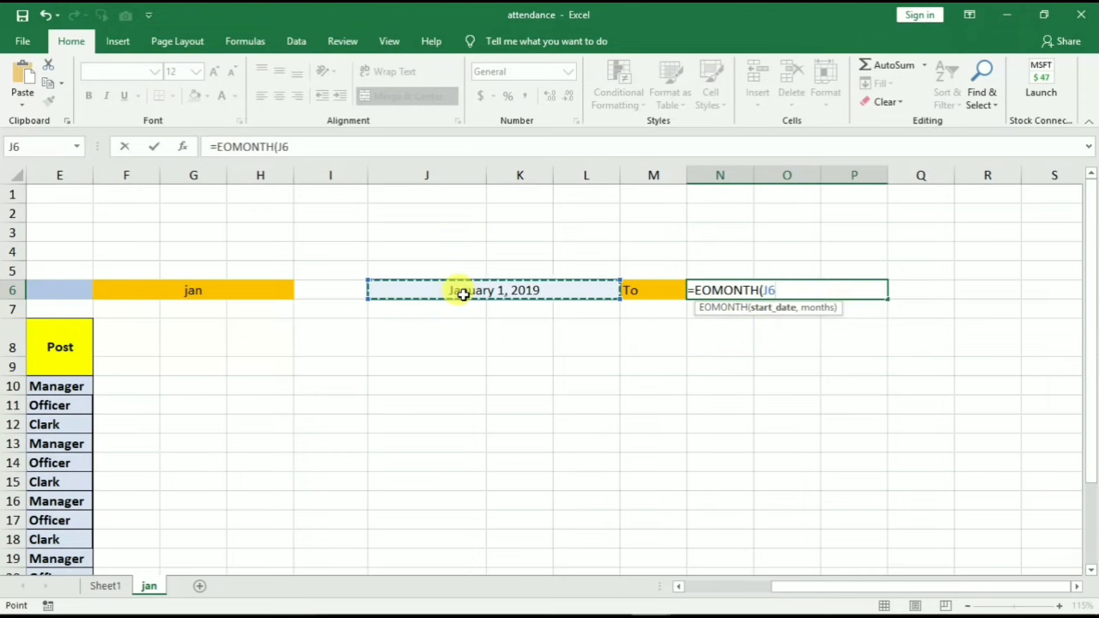
text(,0)
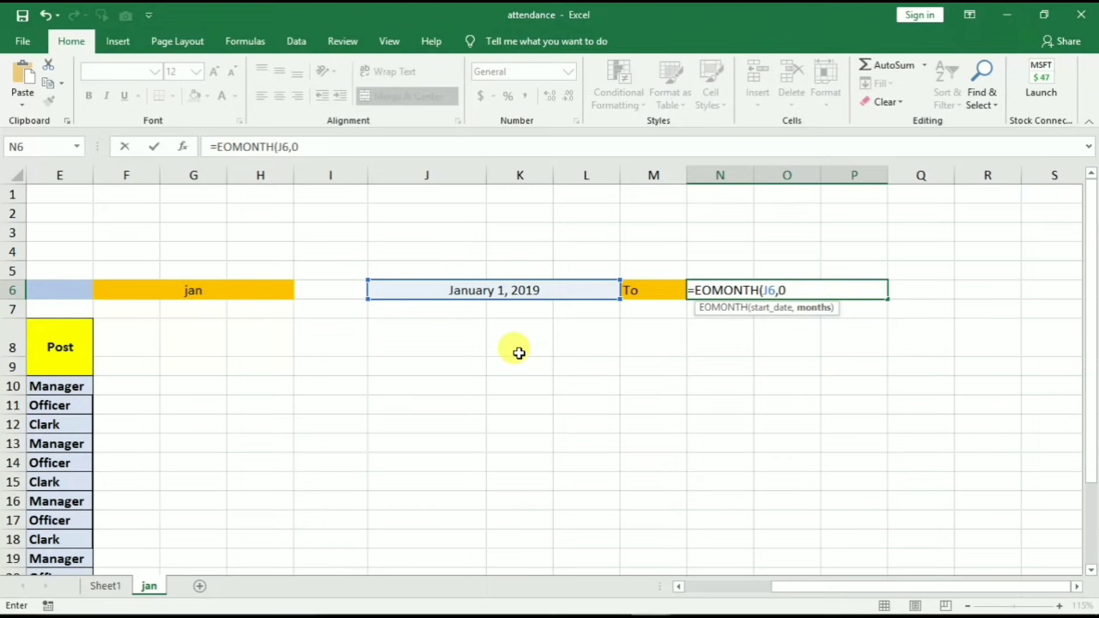
key(Return)
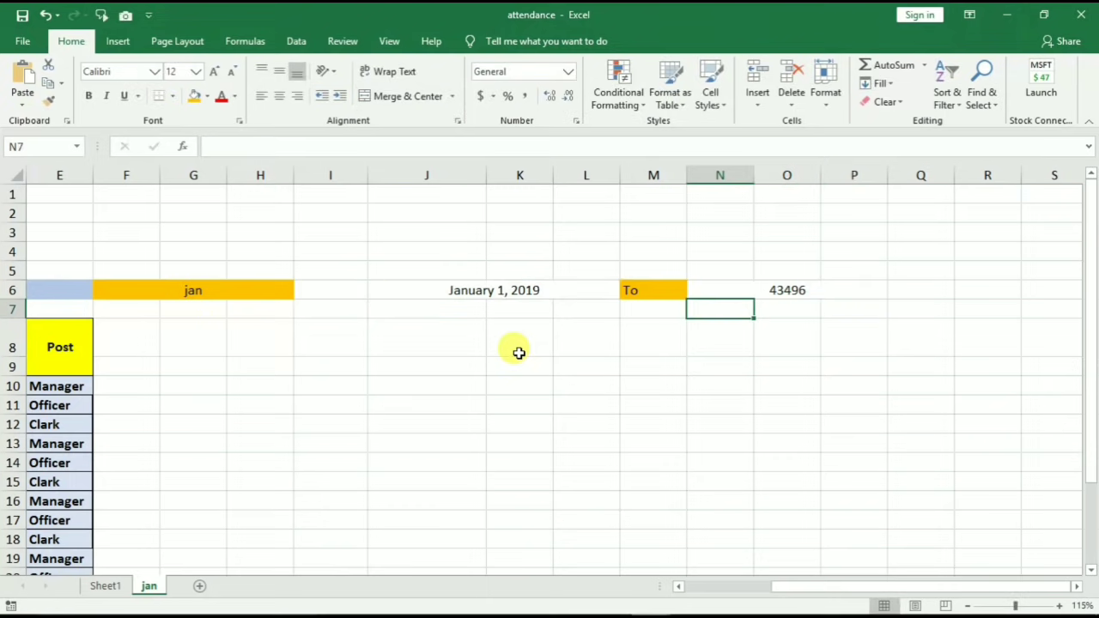
click(756, 289)
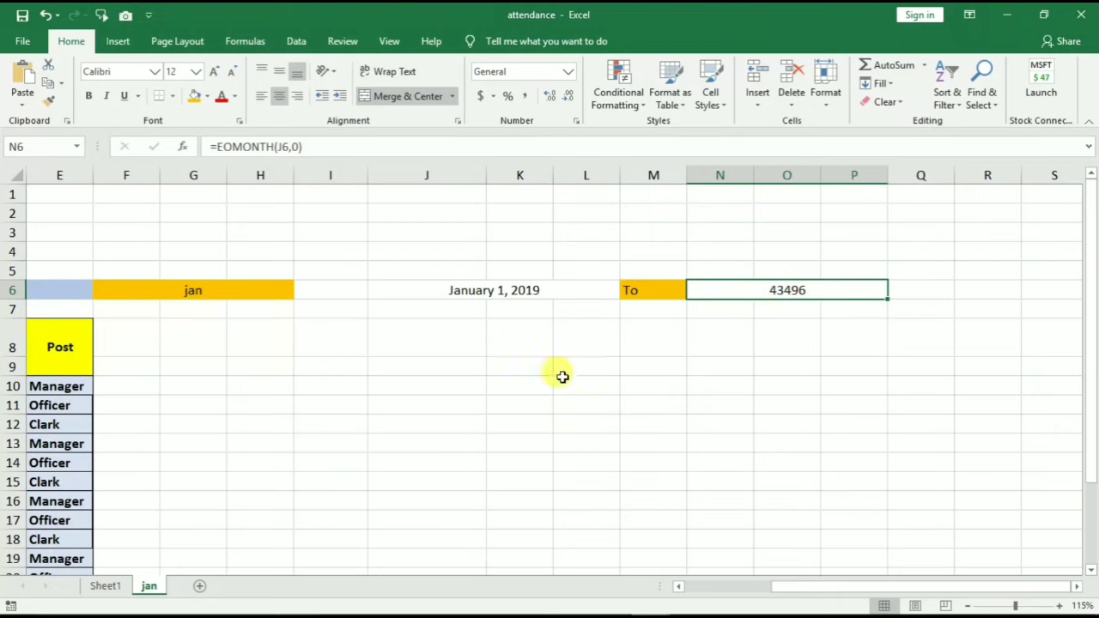
Copy J6's long-date format onto N6 with Format Painter, then rename the sheet to feb.
click(480, 296)
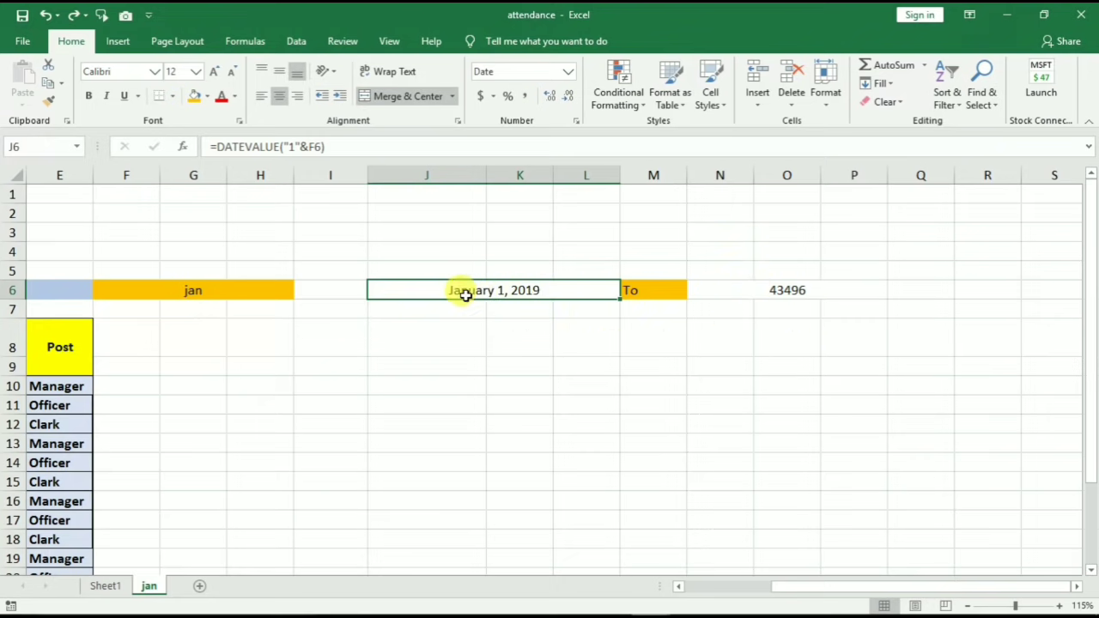
click(49, 103)
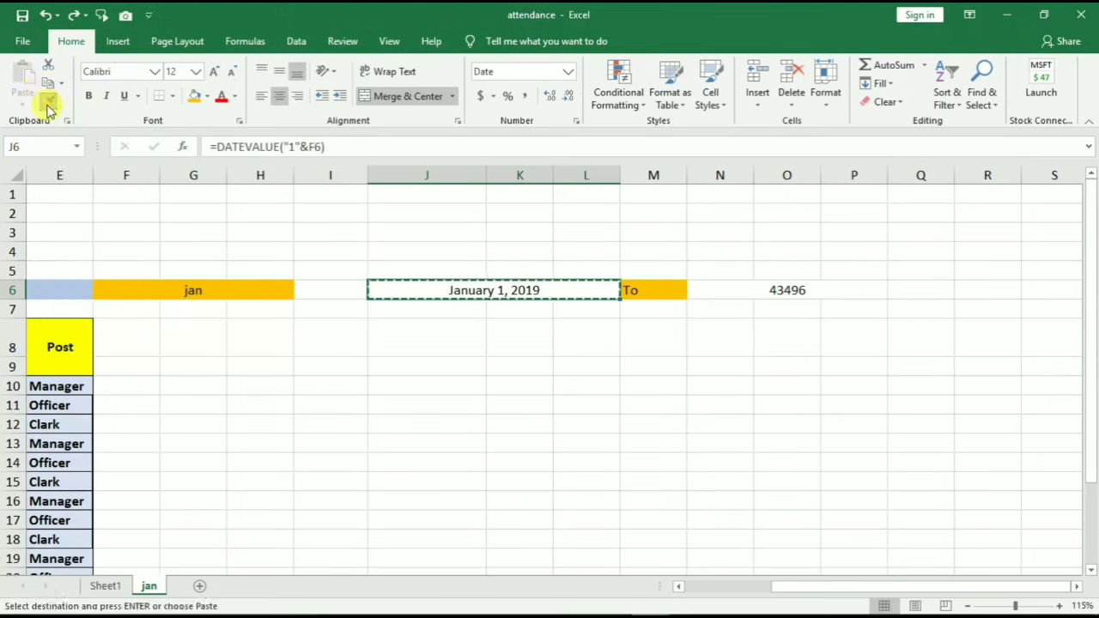
click(749, 291)
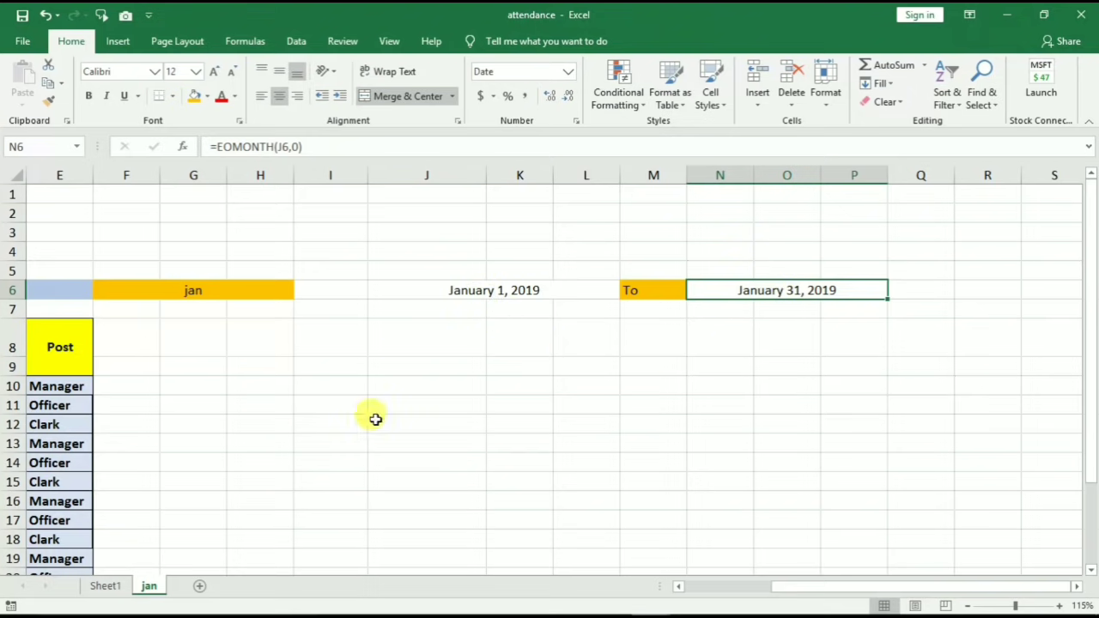
click(149, 588)
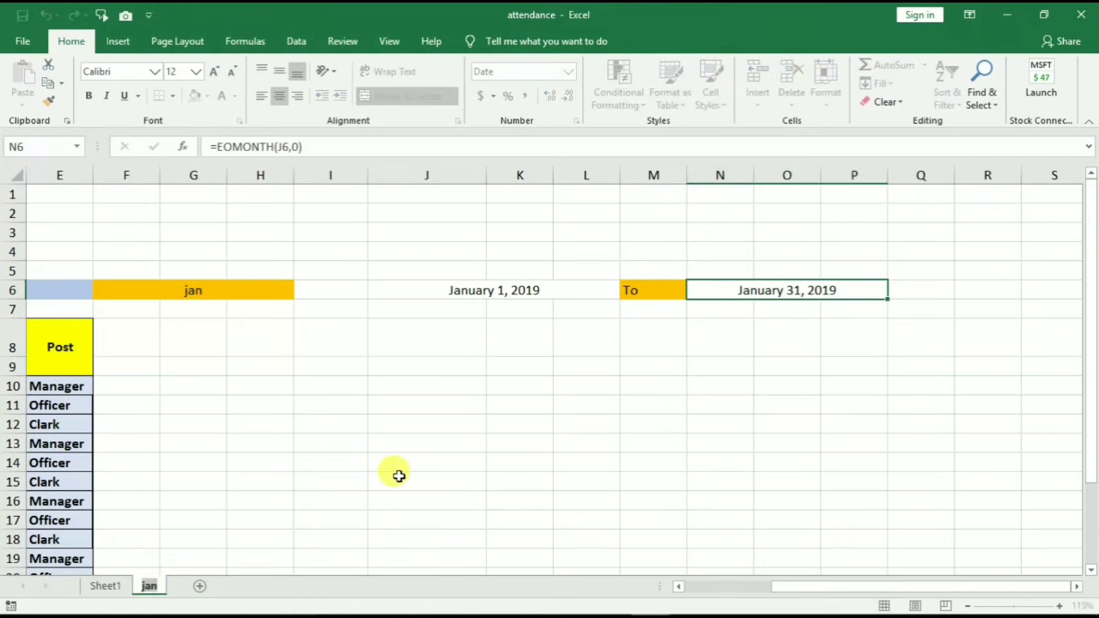
text(feb)
key(Return)
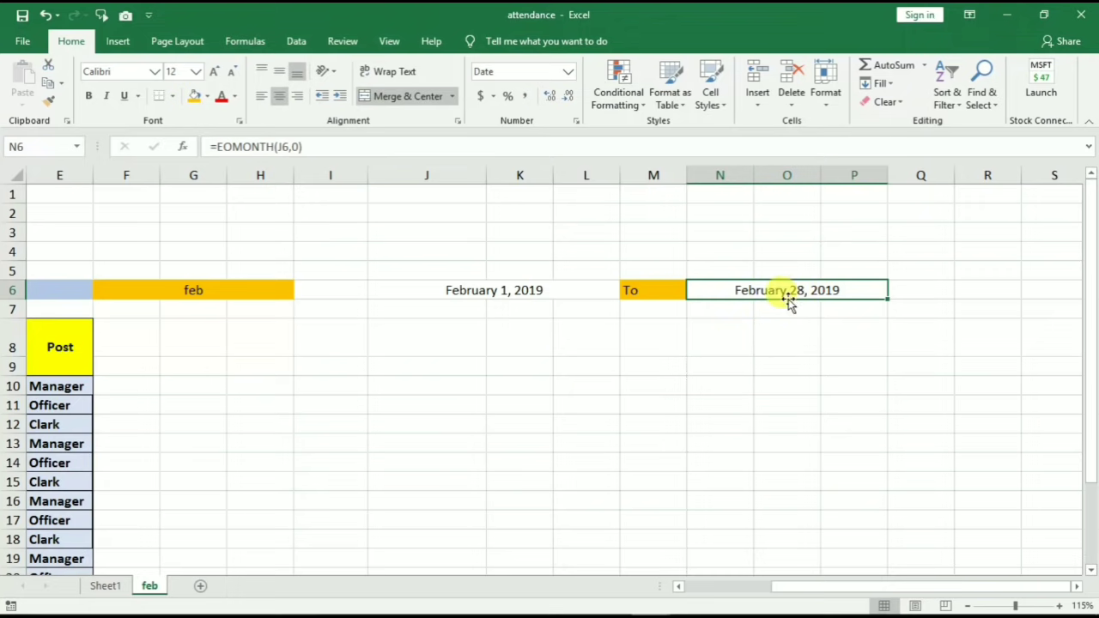
Narrow columns L, M and P so the February 1 – February 28, 2019 range sits tighter.
drag(682, 177, 646, 177)
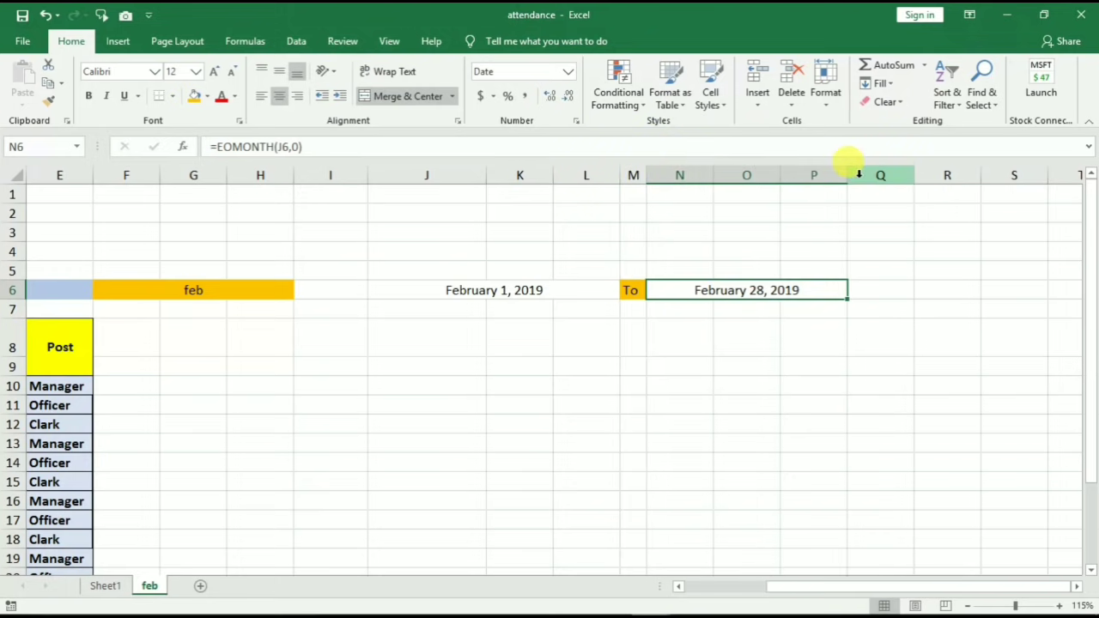
drag(846, 176, 819, 176)
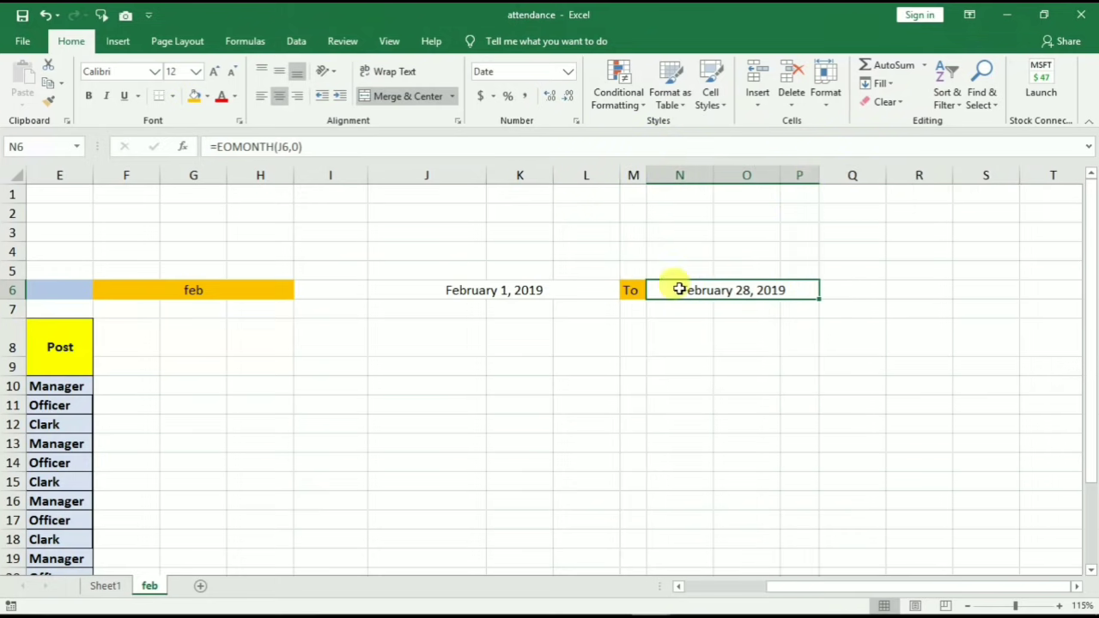
drag(620, 176, 607, 177)
click(564, 289)
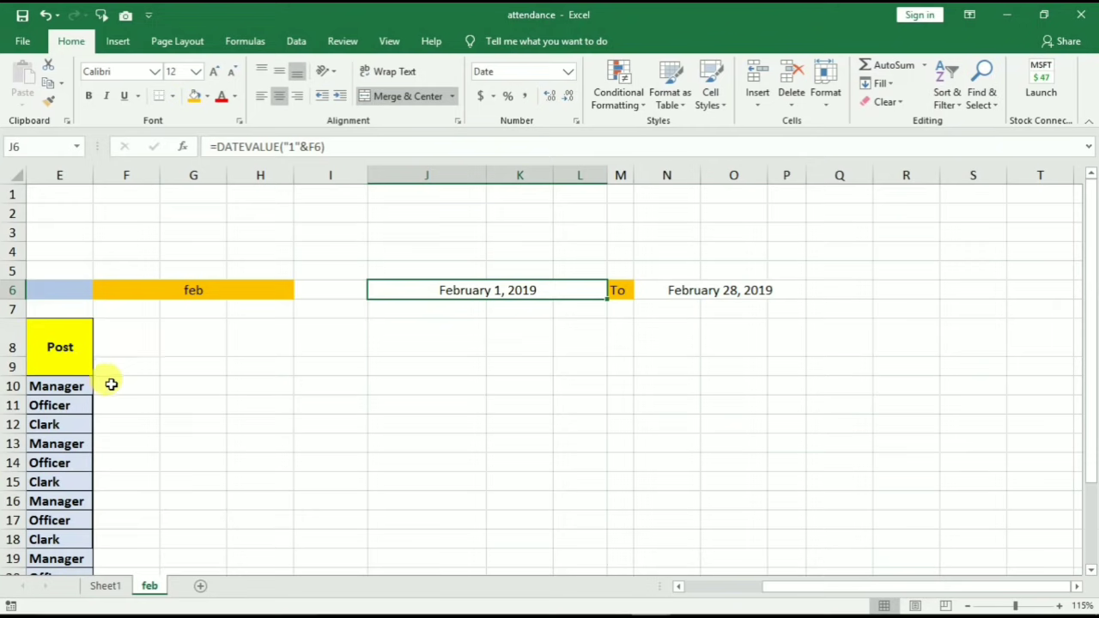
key(Left)
key(Left)
key(Left)
key(Left)
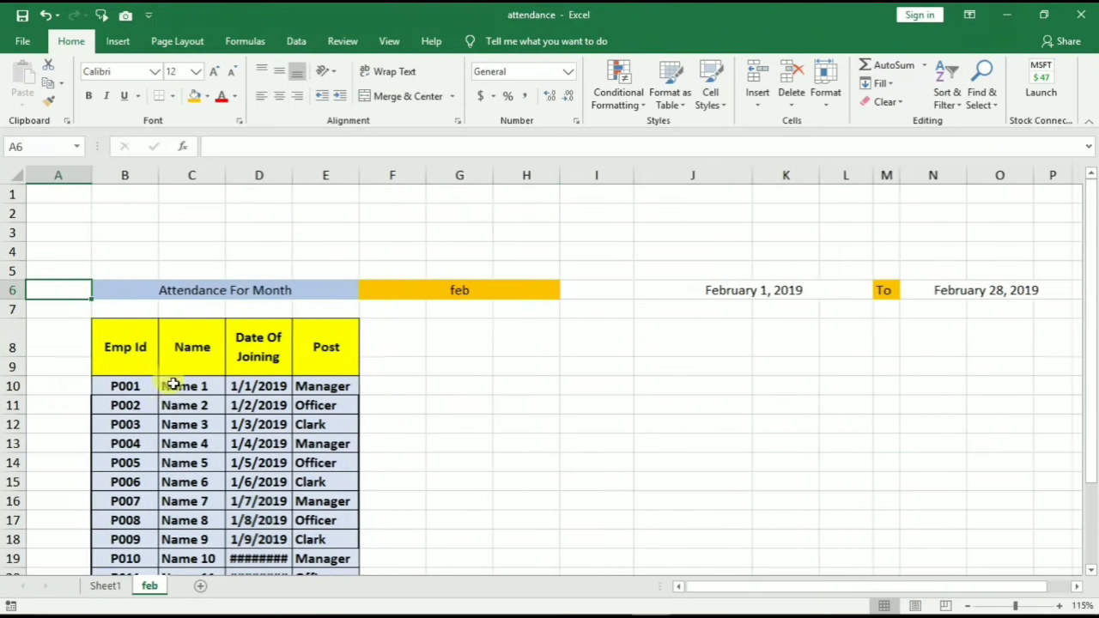
Enter =J6 in F9 so it shows the start date February 1, 2019.
click(394, 367)
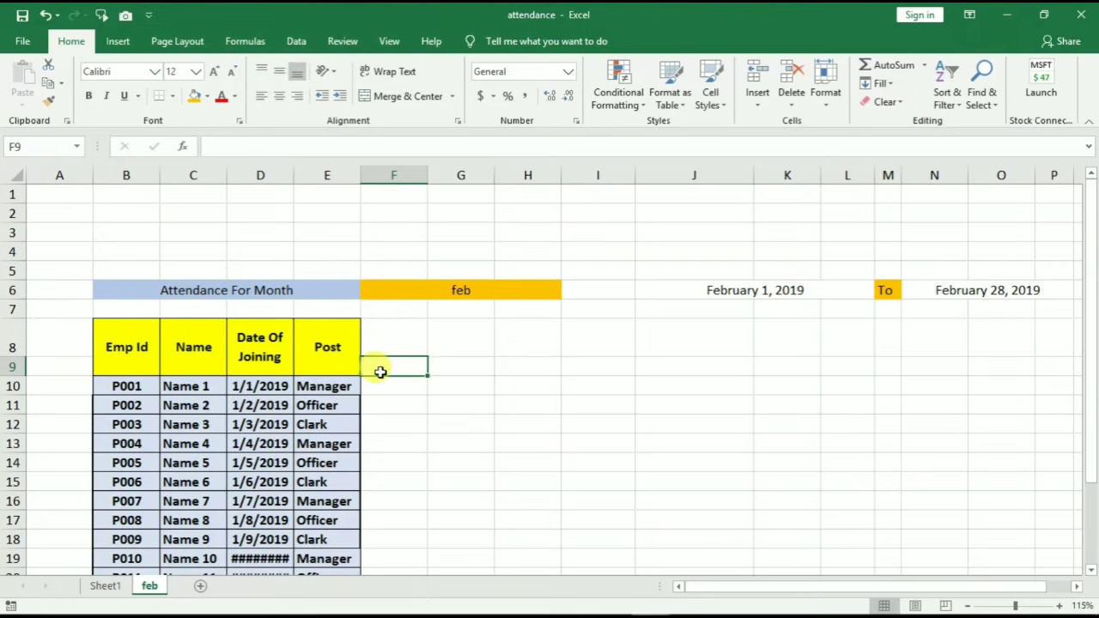
drag(376, 370, 571, 373)
drag(390, 334, 521, 337)
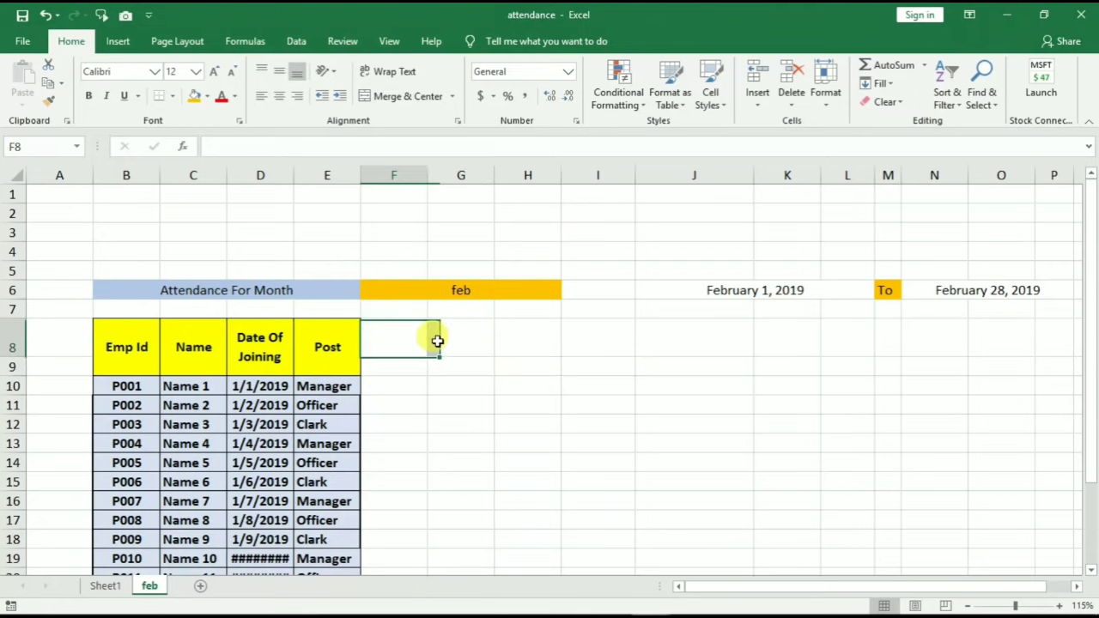
click(390, 368)
text(=)
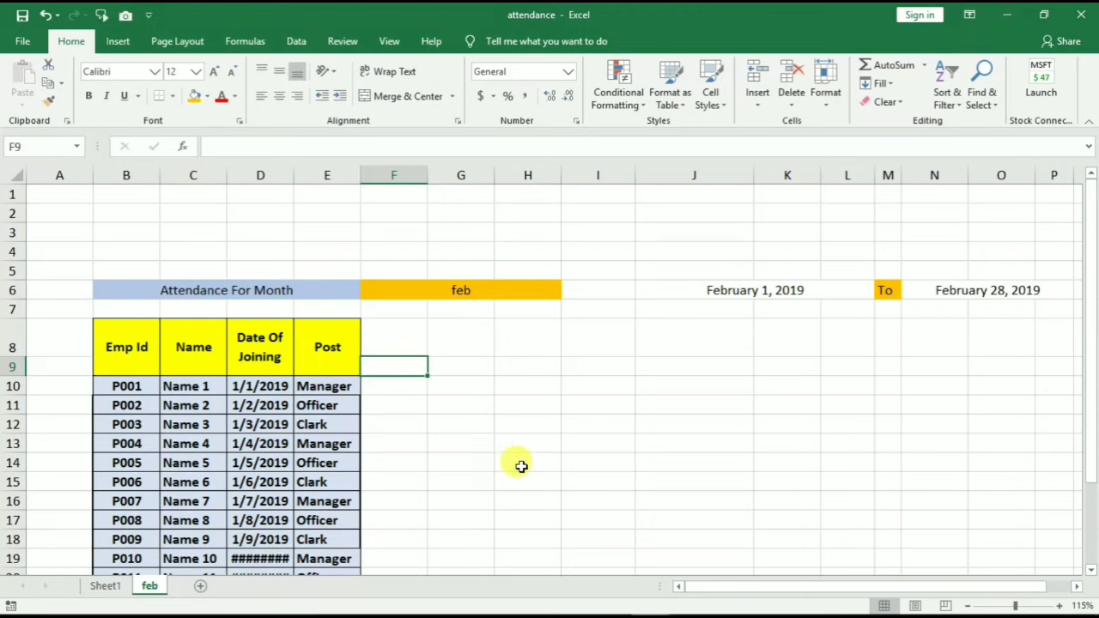
click(696, 290)
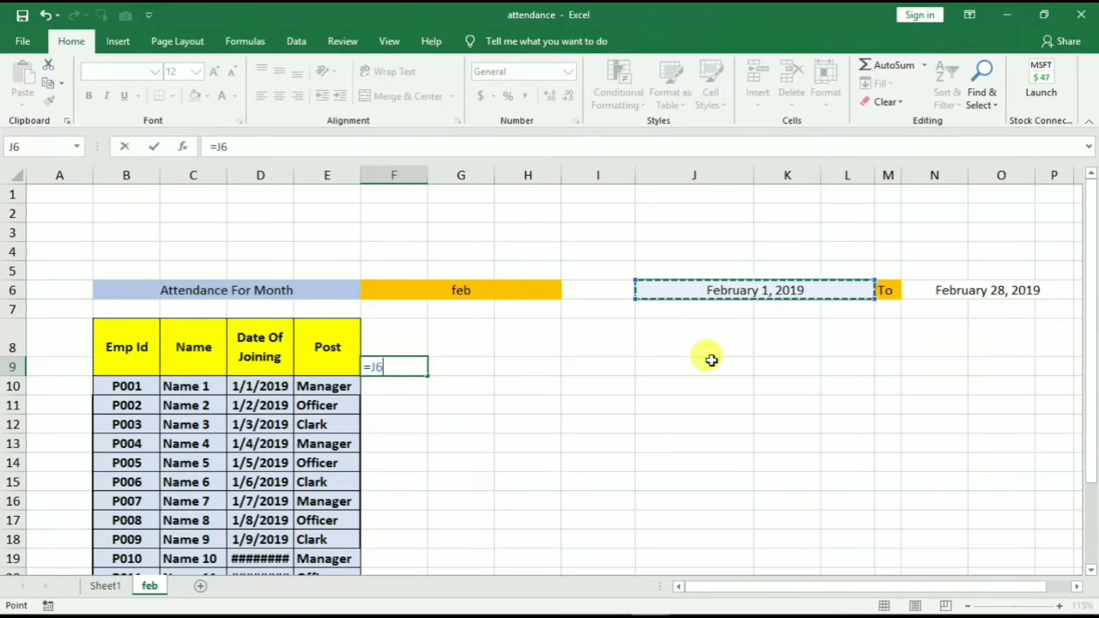
key(Return)
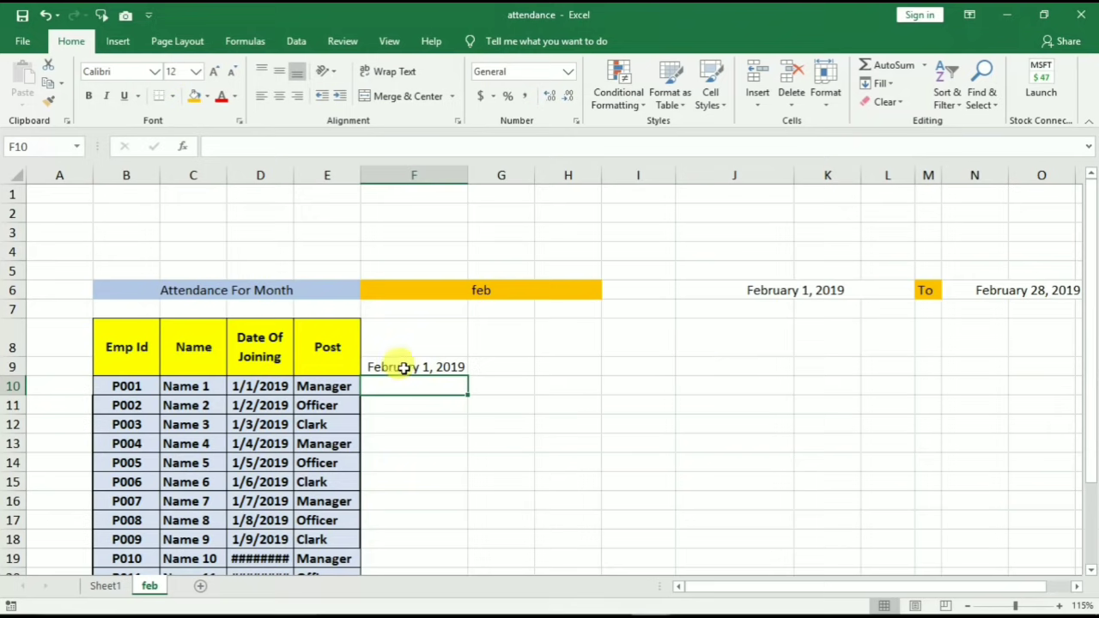
Narrow column J to pull the February date range closer together.
click(403, 368)
click(499, 366)
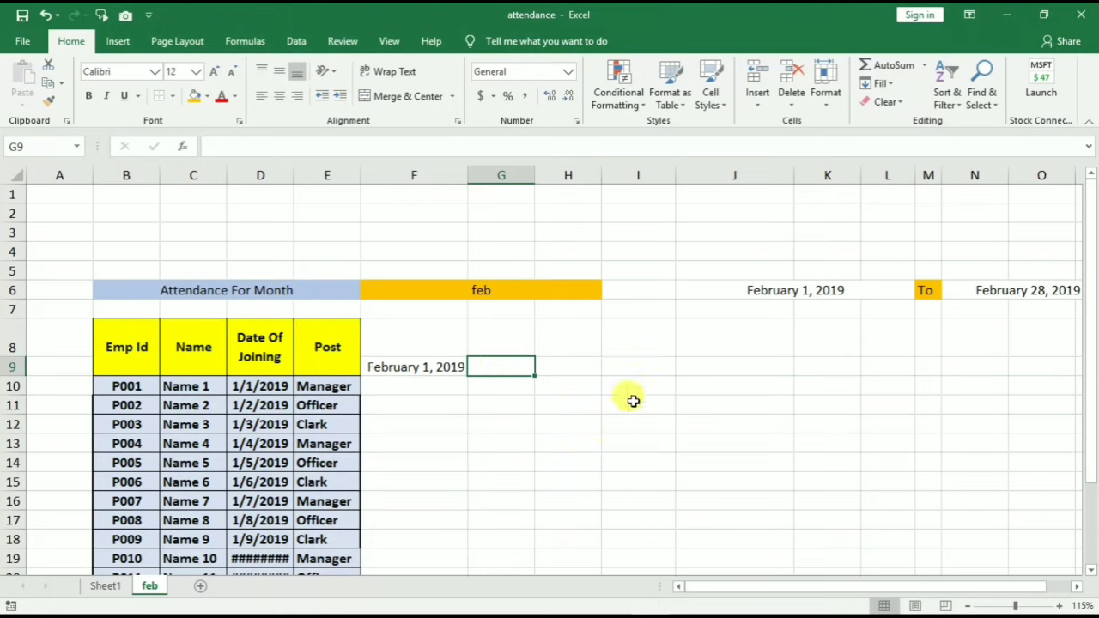
drag(791, 177, 739, 177)
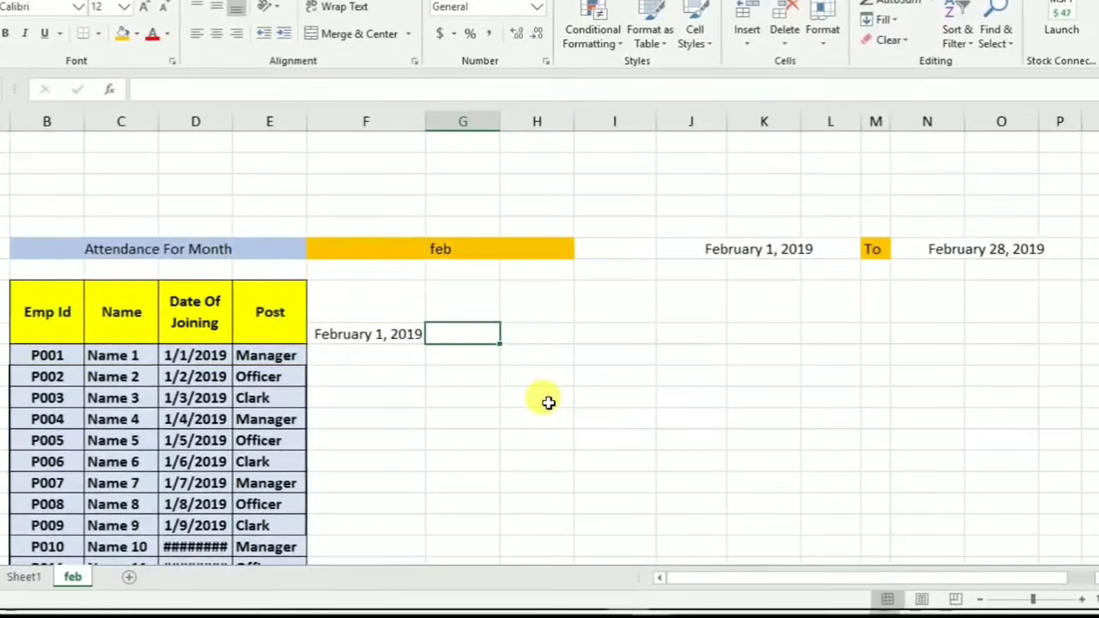
Build =IF(F9<$N$6,F9+1,"" in G9, with N6 as an absolute reference.
text(=)
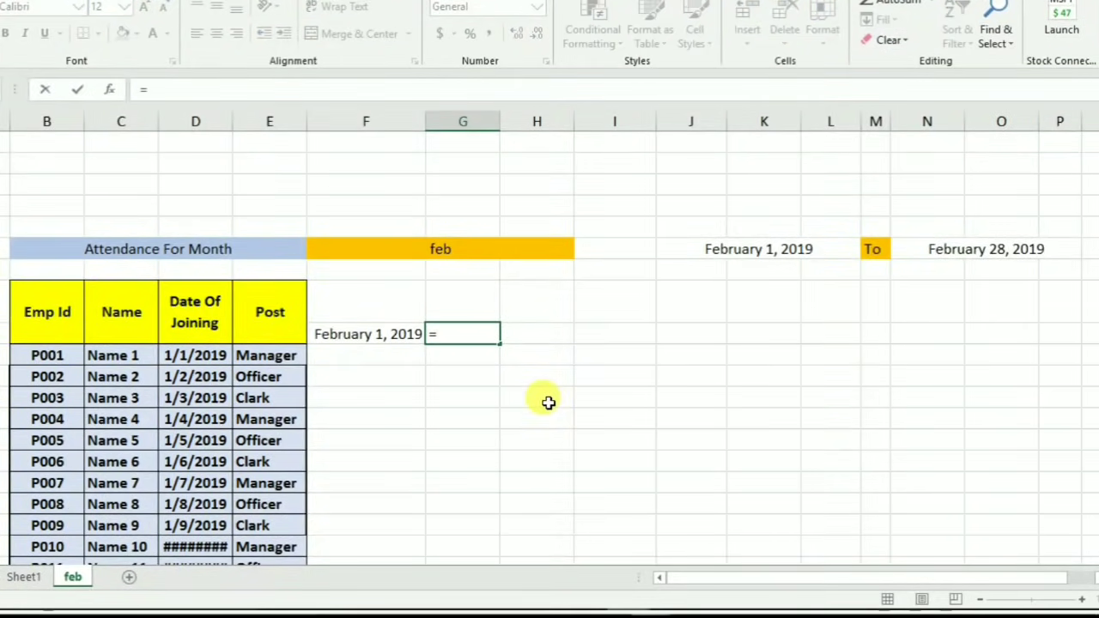
text(if()
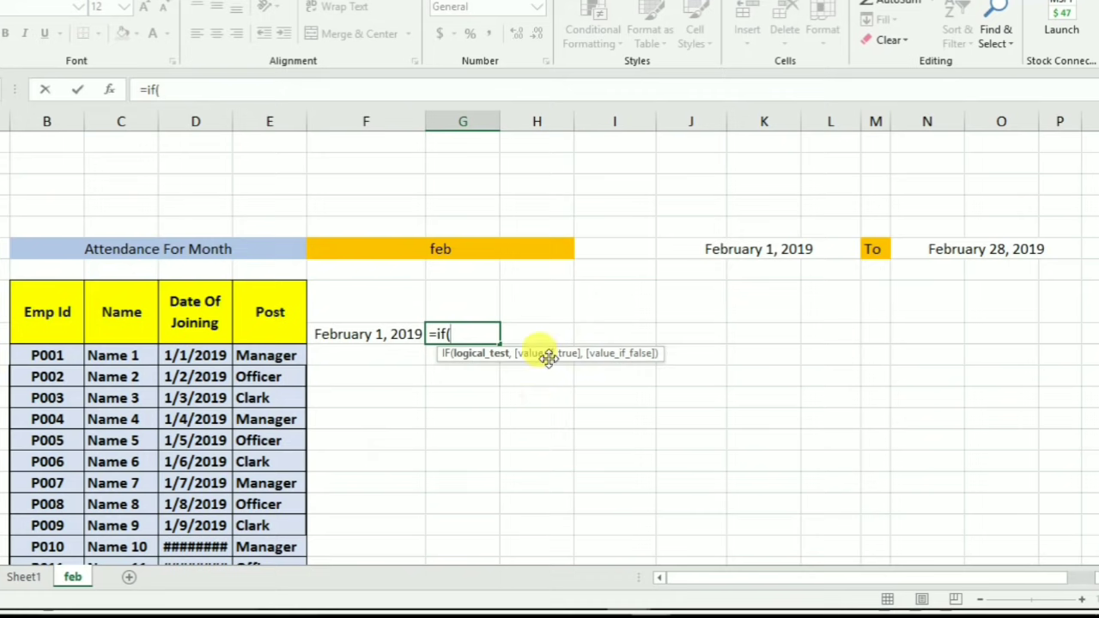
drag(541, 354, 548, 411)
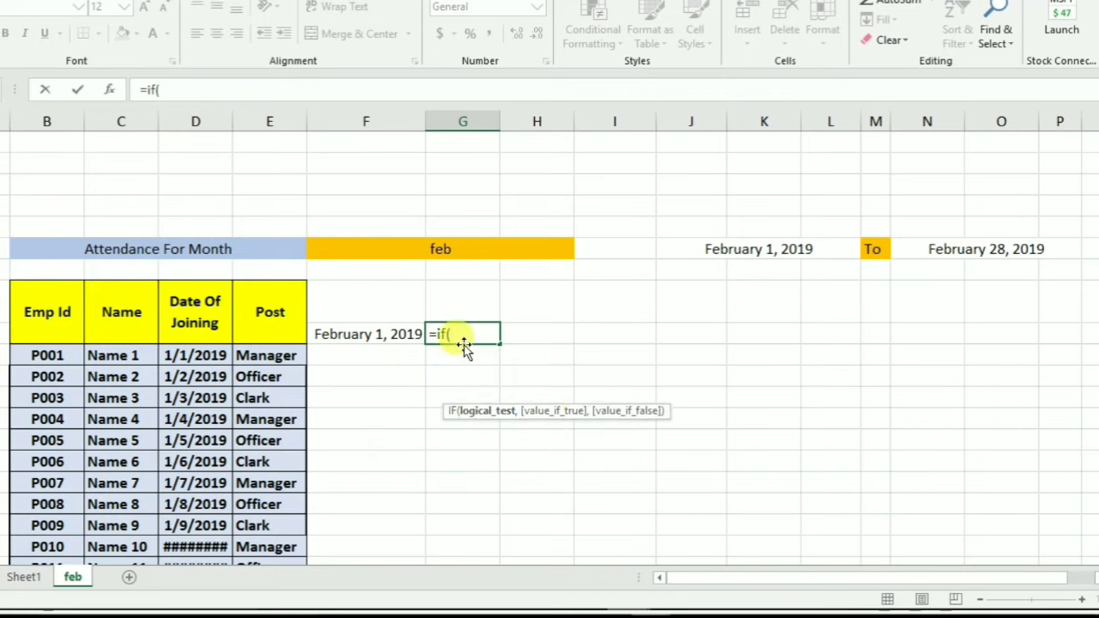
click(343, 334)
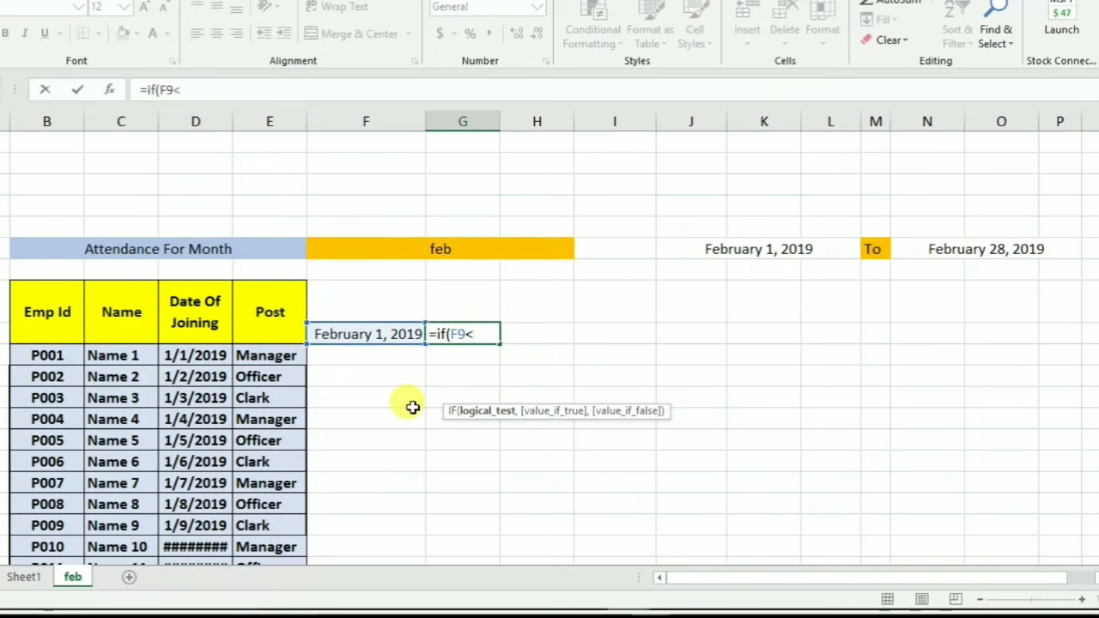
click(934, 250)
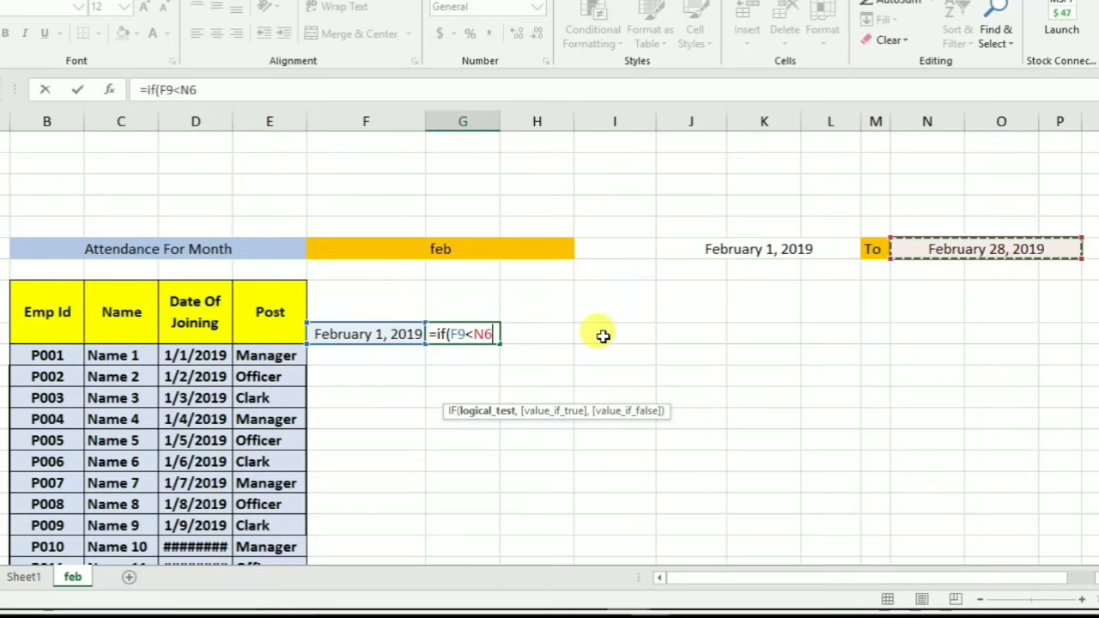
key(F4)
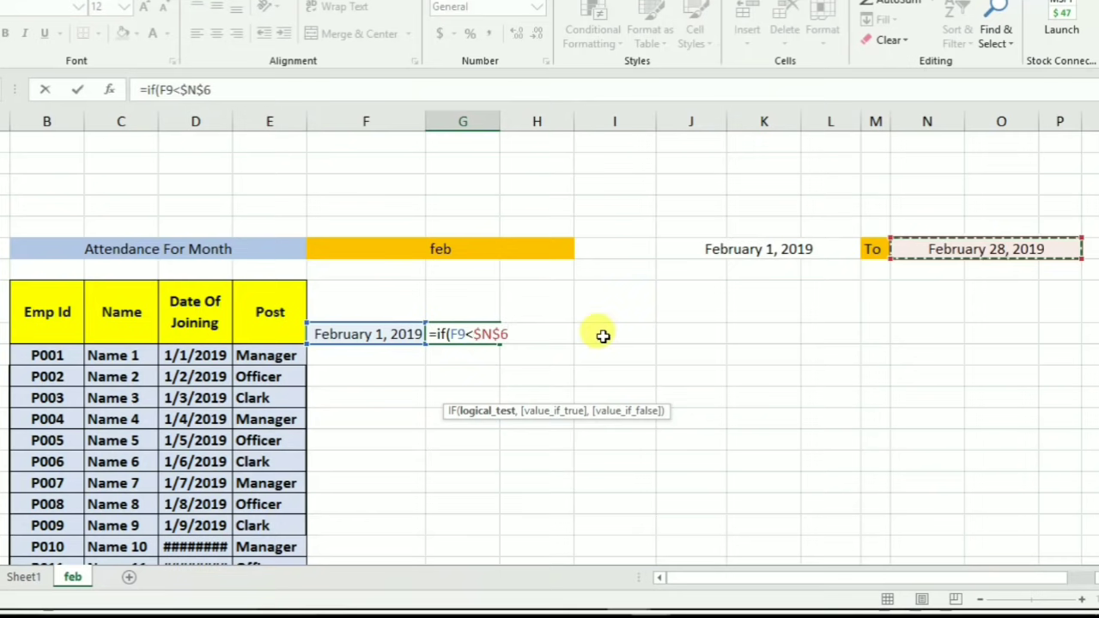
text(,)
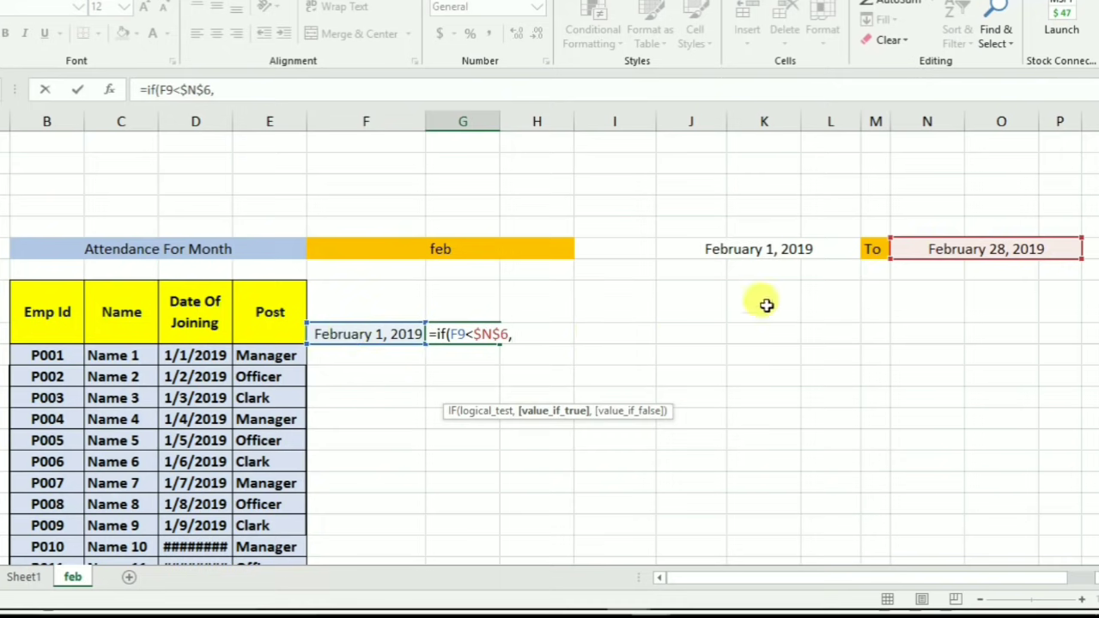
click(355, 333)
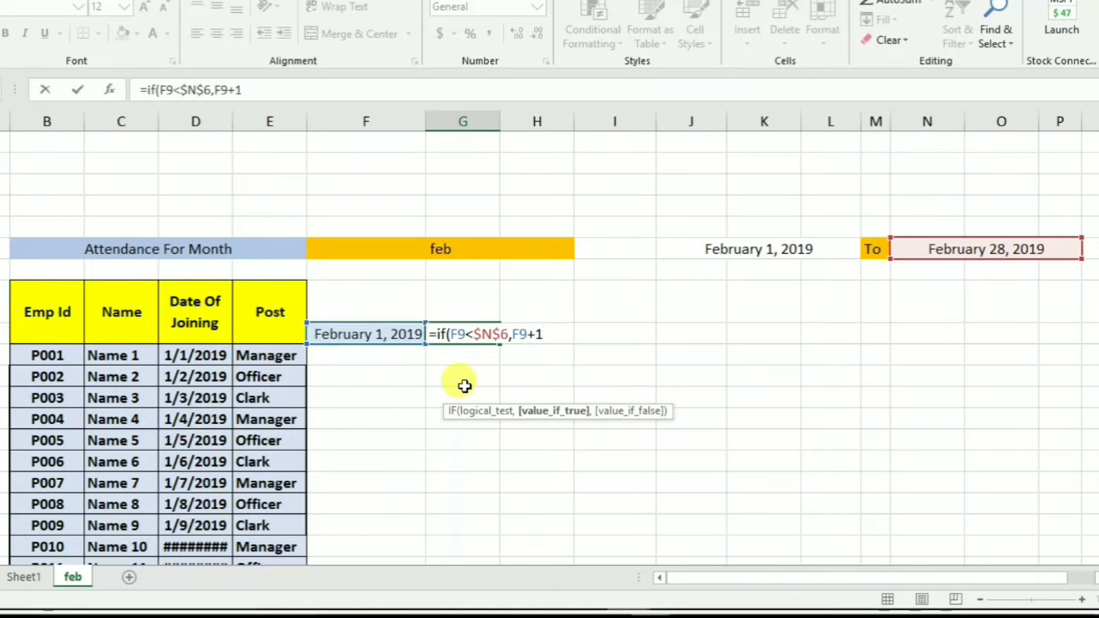
text(,")
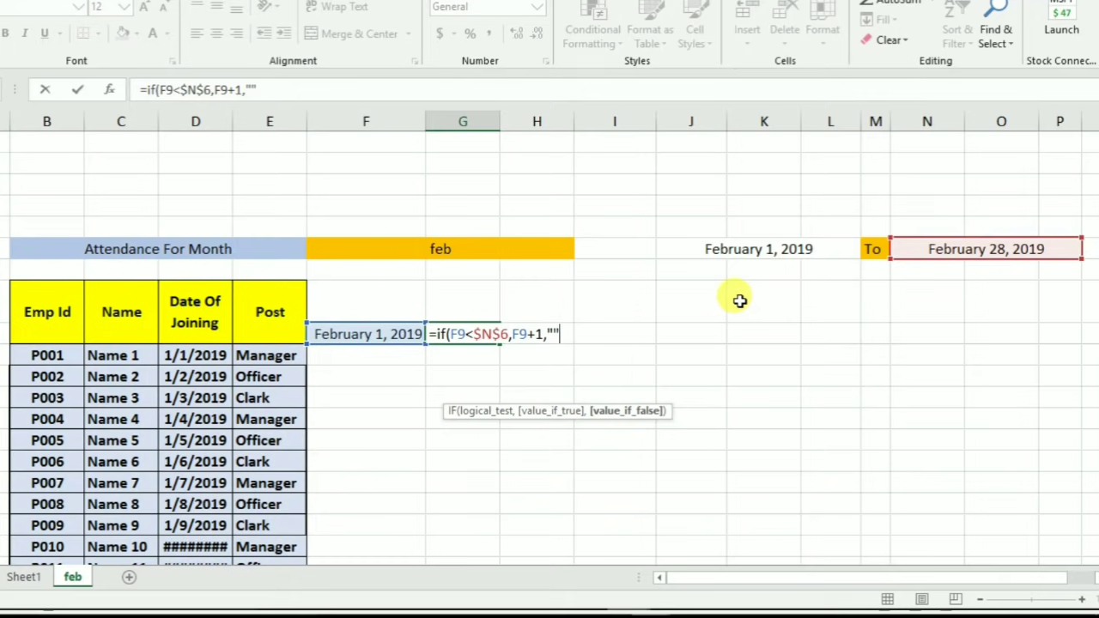
Enter the G9 formula, copy F9's date format onto it, and widen column G.
key(Return)
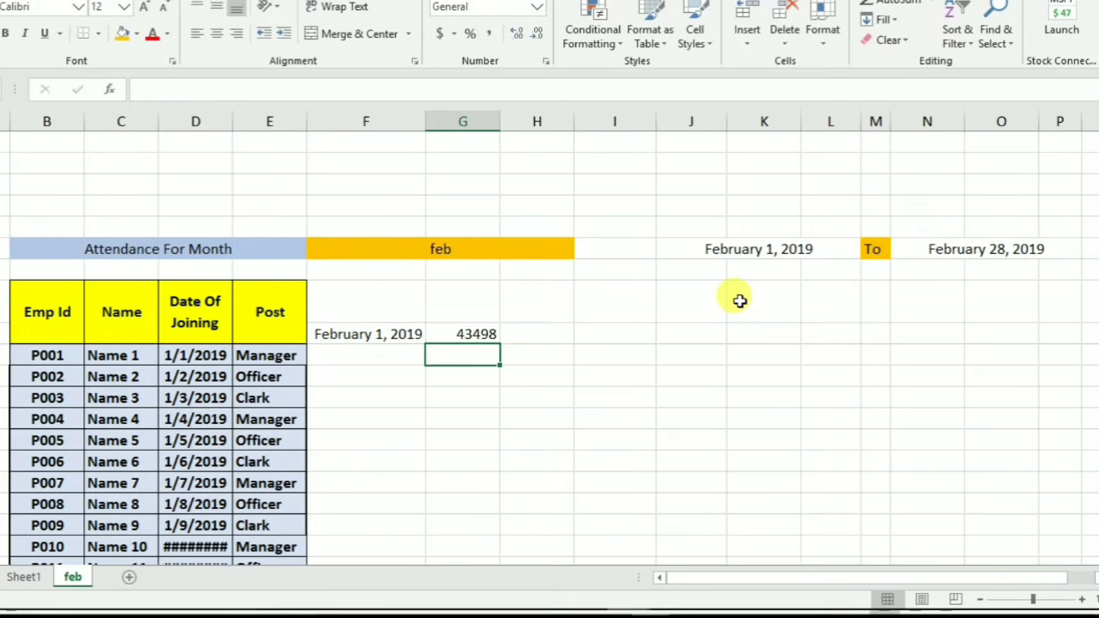
click(464, 334)
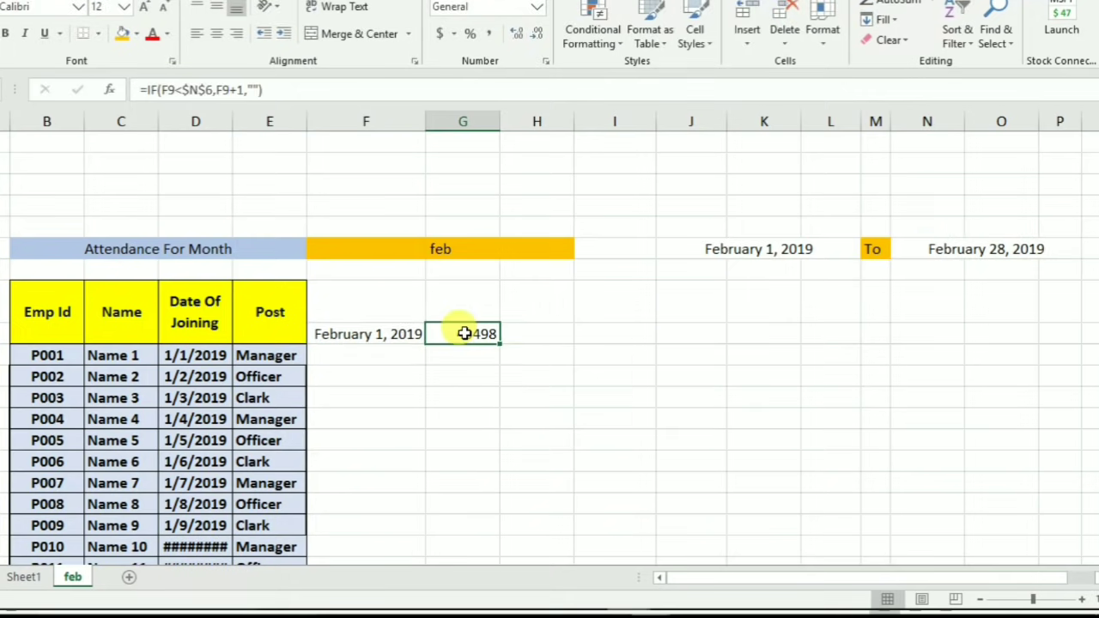
click(381, 336)
click(465, 335)
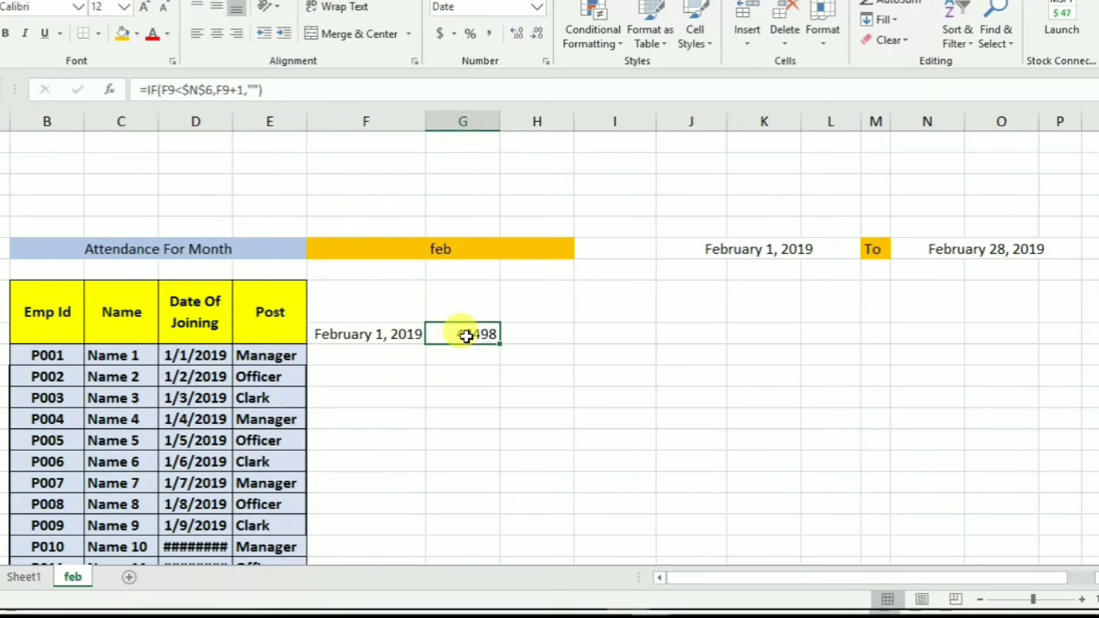
click(365, 342)
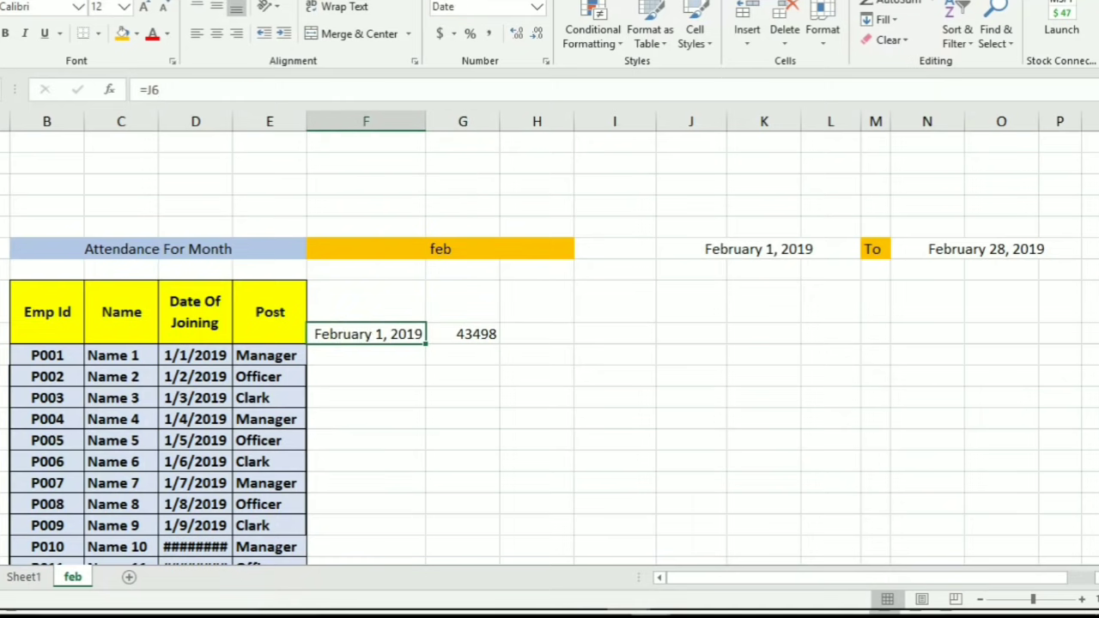
click(473, 334)
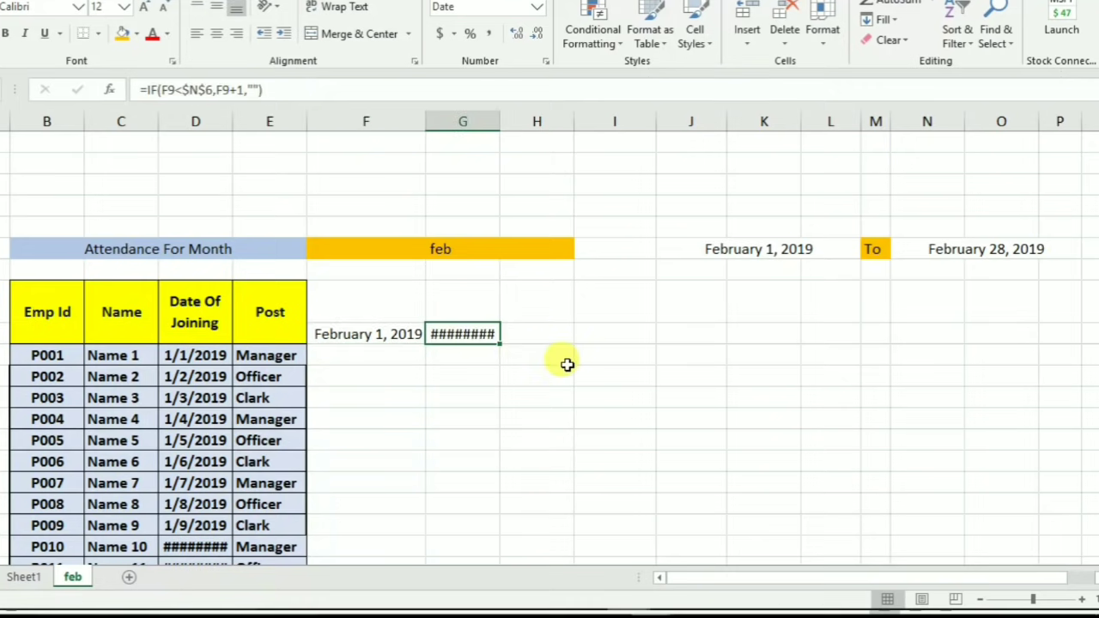
drag(500, 121, 542, 121)
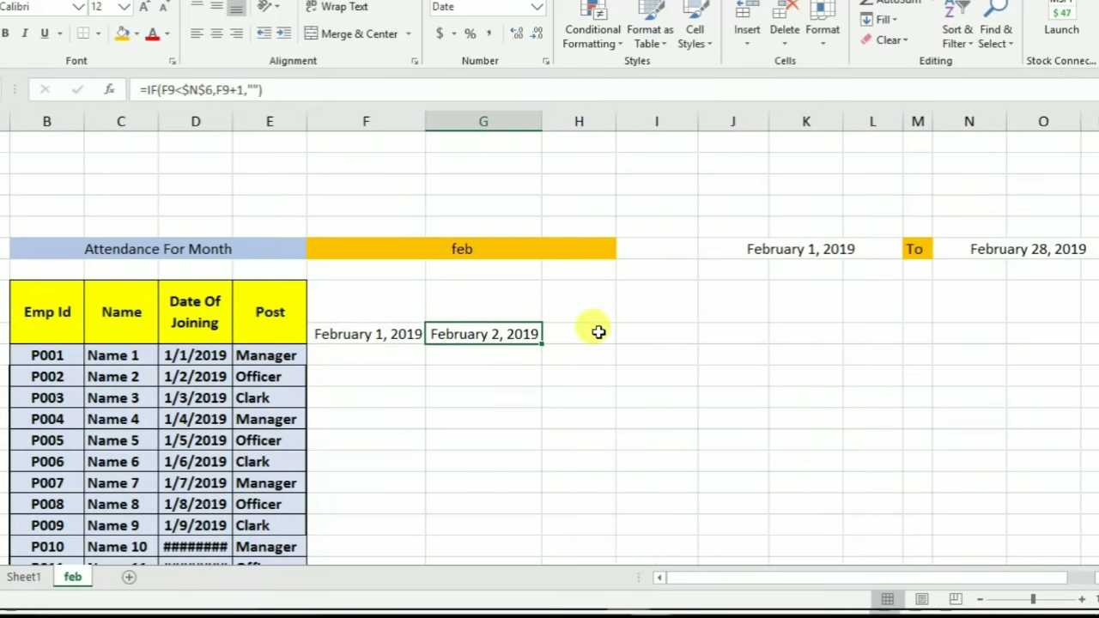
Fill G9's formula into H9 for February 3, 2019, widen column H, and select F9:H9.
click(596, 334)
click(531, 334)
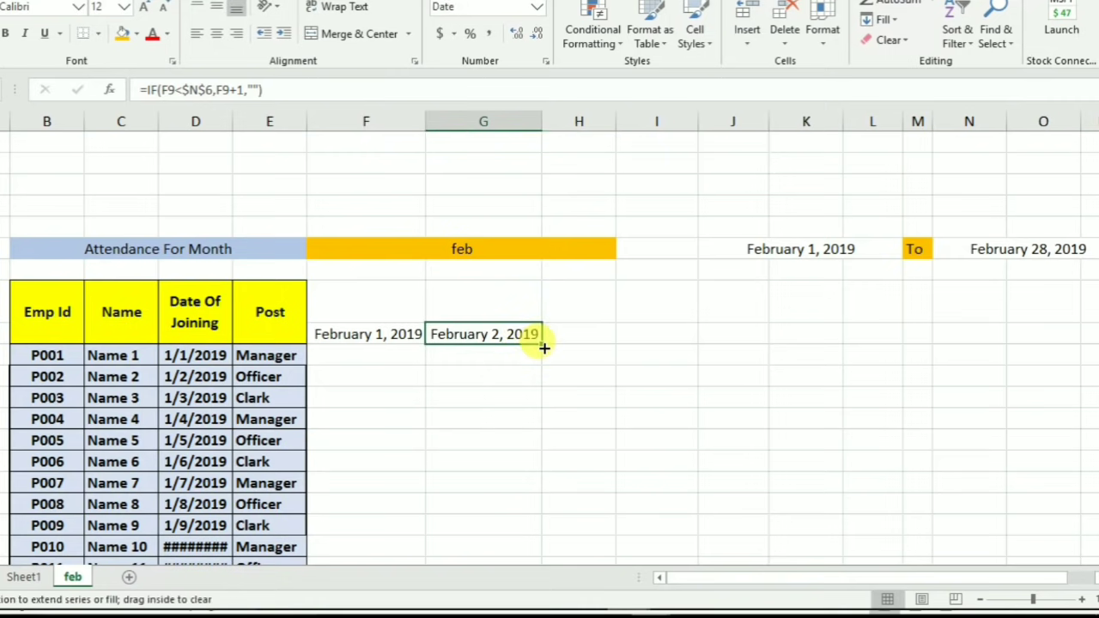
drag(542, 342, 615, 344)
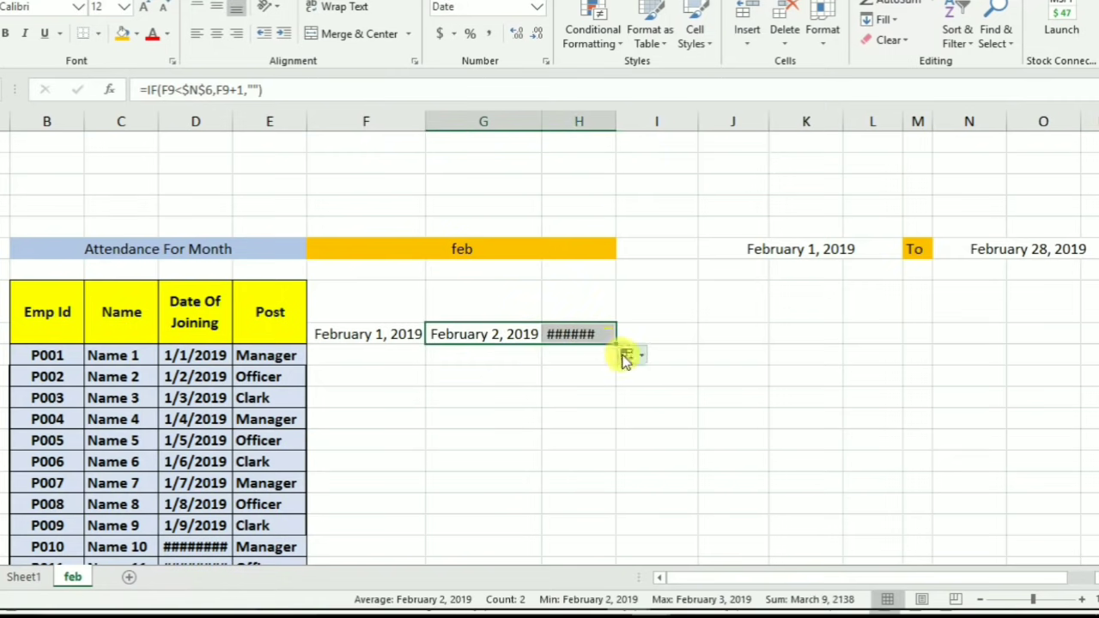
drag(615, 125, 665, 124)
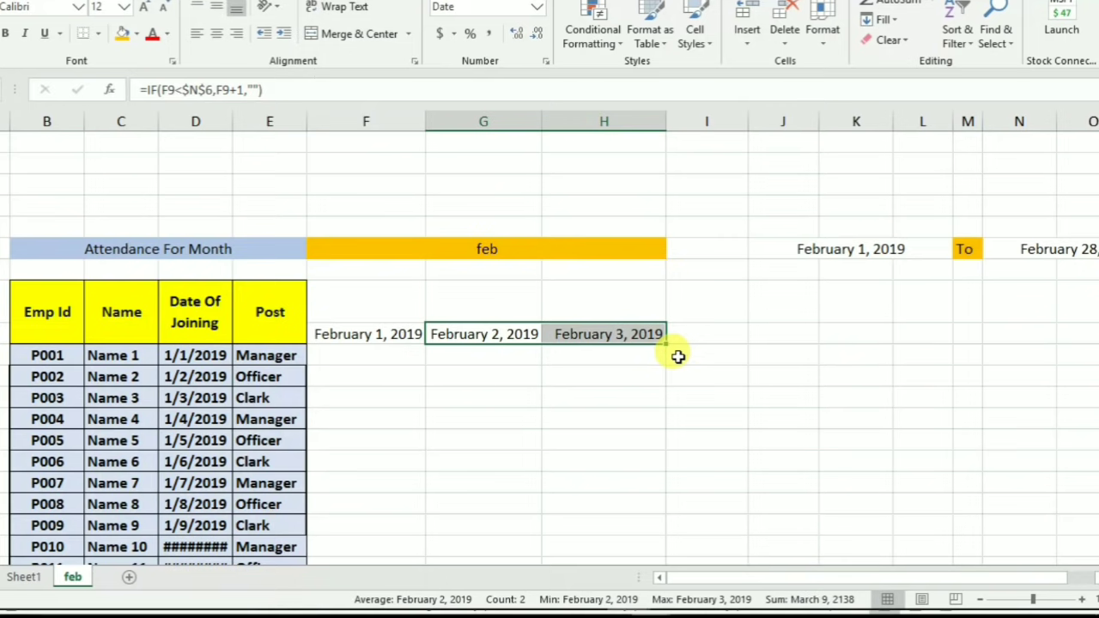
click(491, 421)
drag(382, 336, 633, 327)
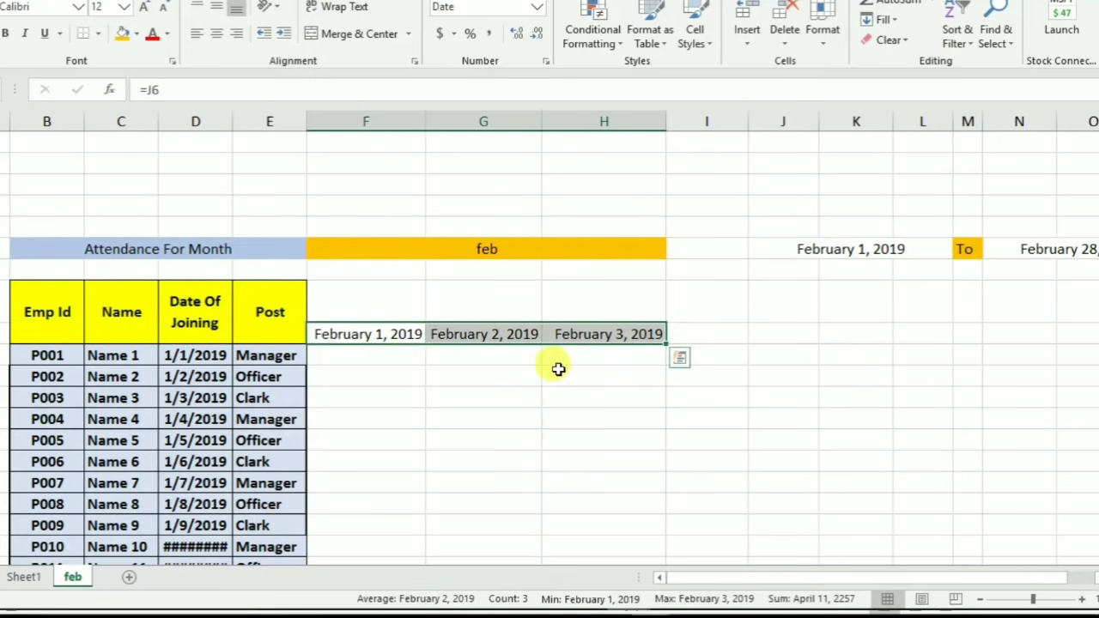
Apply the custom number format d to F9:H9 so they show 1, 2 and 3.
key(ctrl+1)
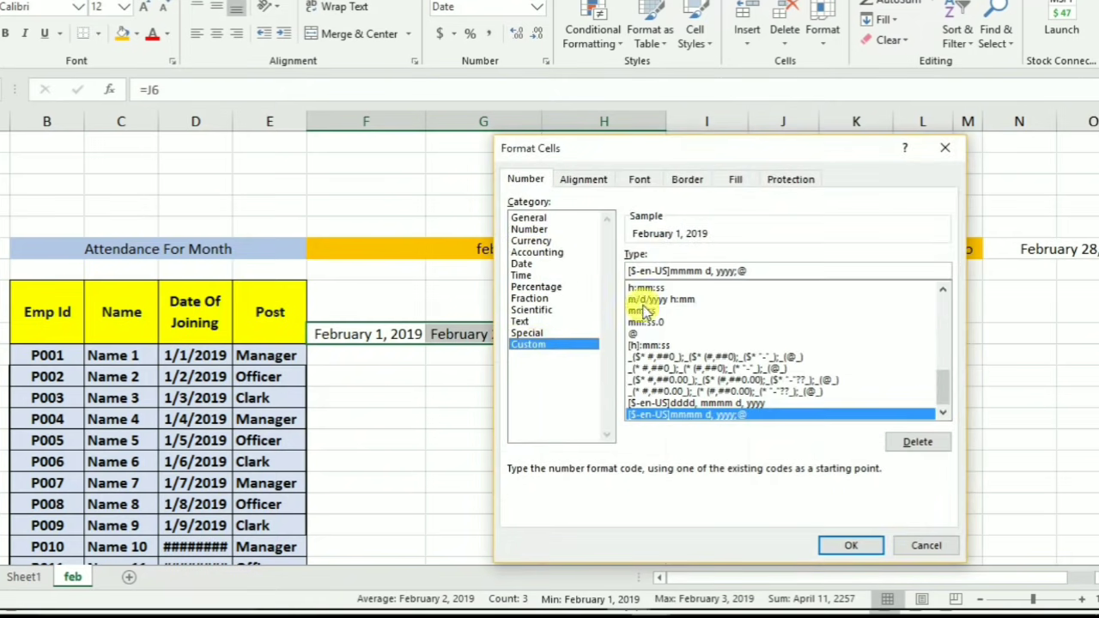
drag(755, 268, 610, 271)
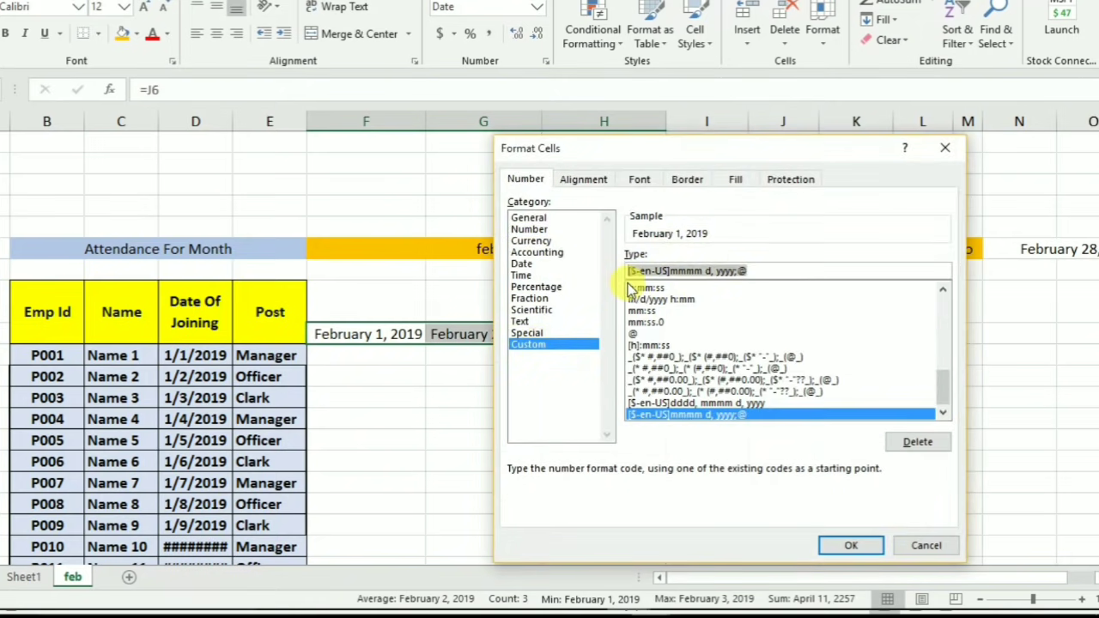
key(BackSpace)
text(d)
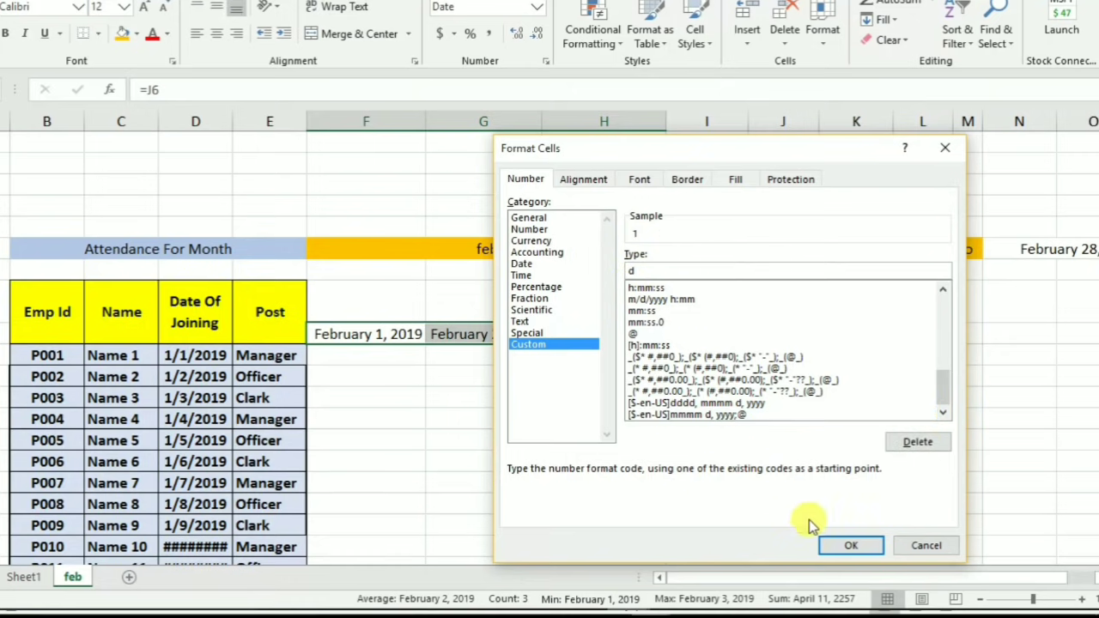
click(846, 545)
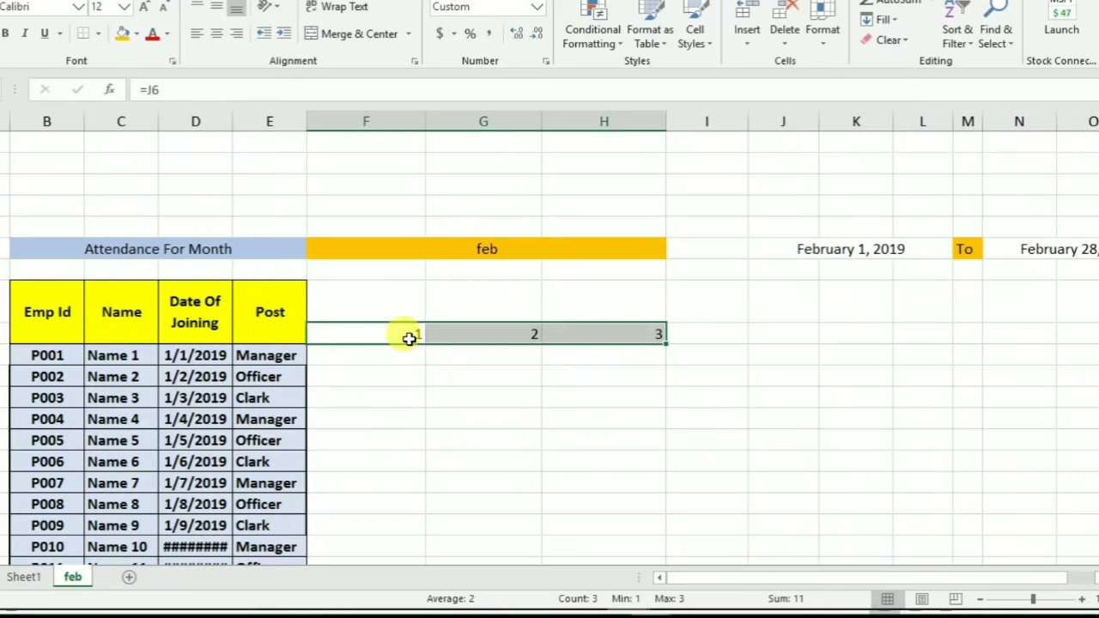
Fill the day formula across row 9 through column AJ, giving days 1 to 28.
drag(409, 338, 589, 338)
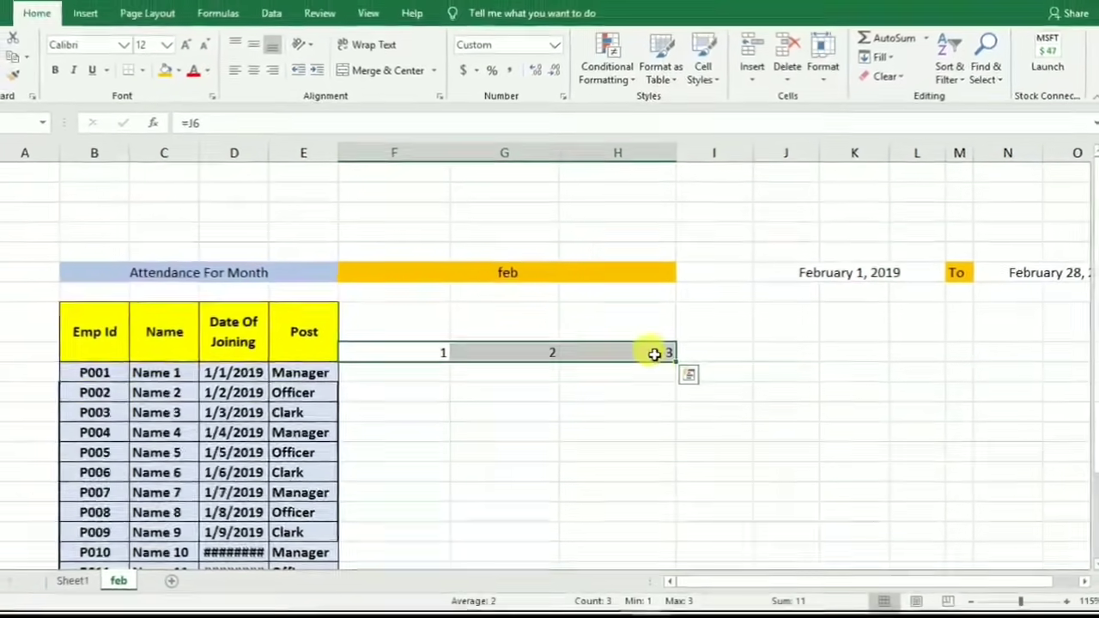
click(654, 354)
mouse_move(684, 376)
mouse_down()
mouse_move(1031, 386)
mouse_move(1037, 375)
mouse_move(830, 371)
mouse_move(1020, 386)
mouse_up()
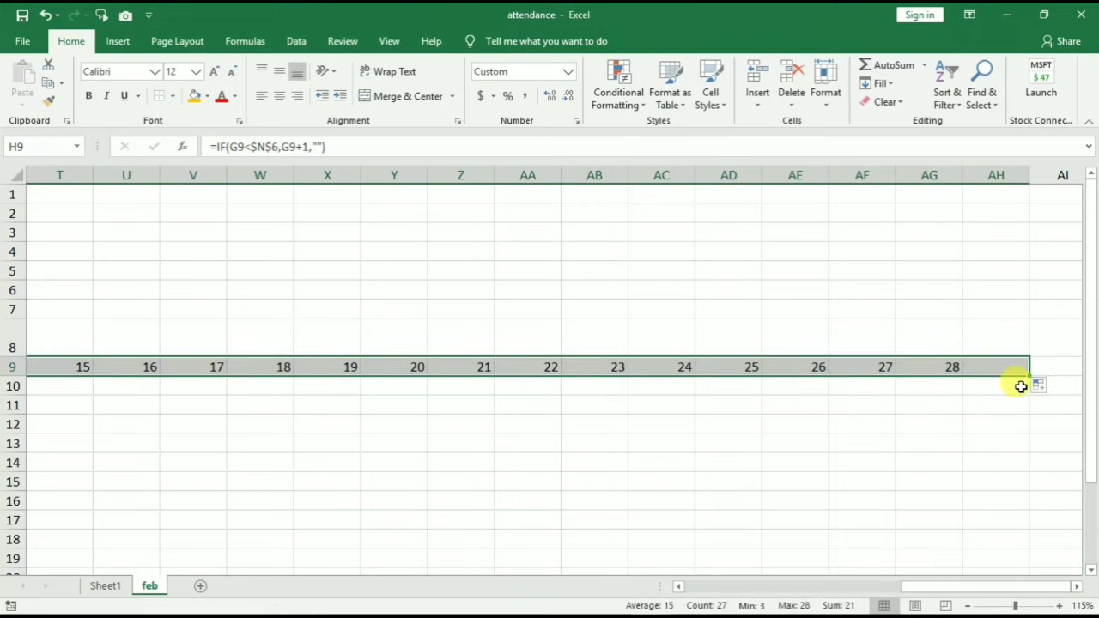
drag(1028, 376, 896, 383)
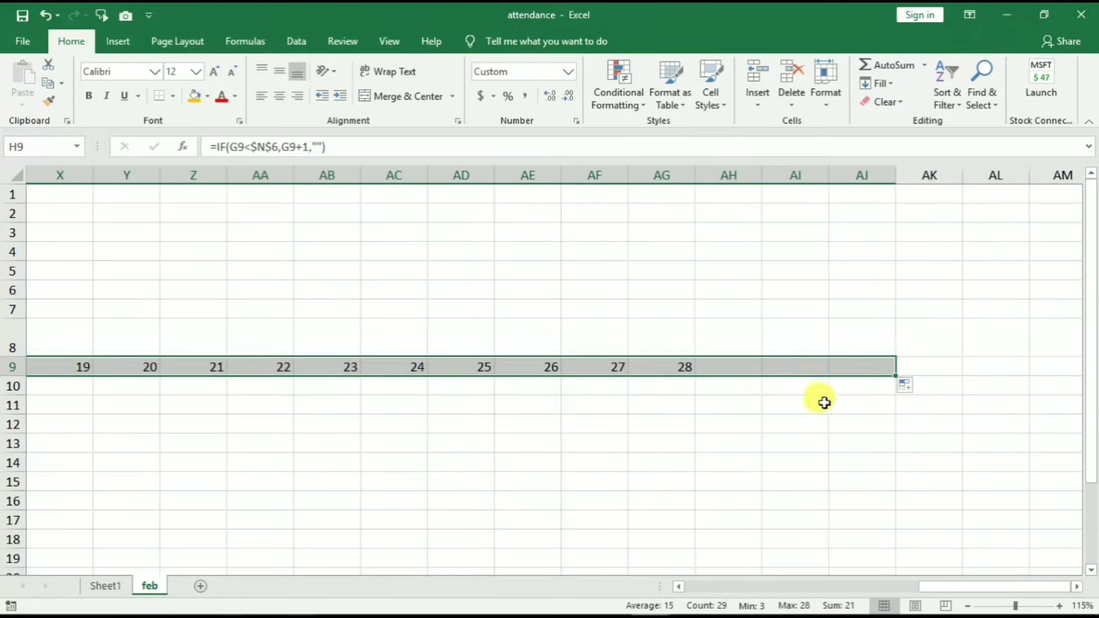
Check the IF formula in AI9 stays blank past month's end, then review F9's =J6 formula.
click(757, 370)
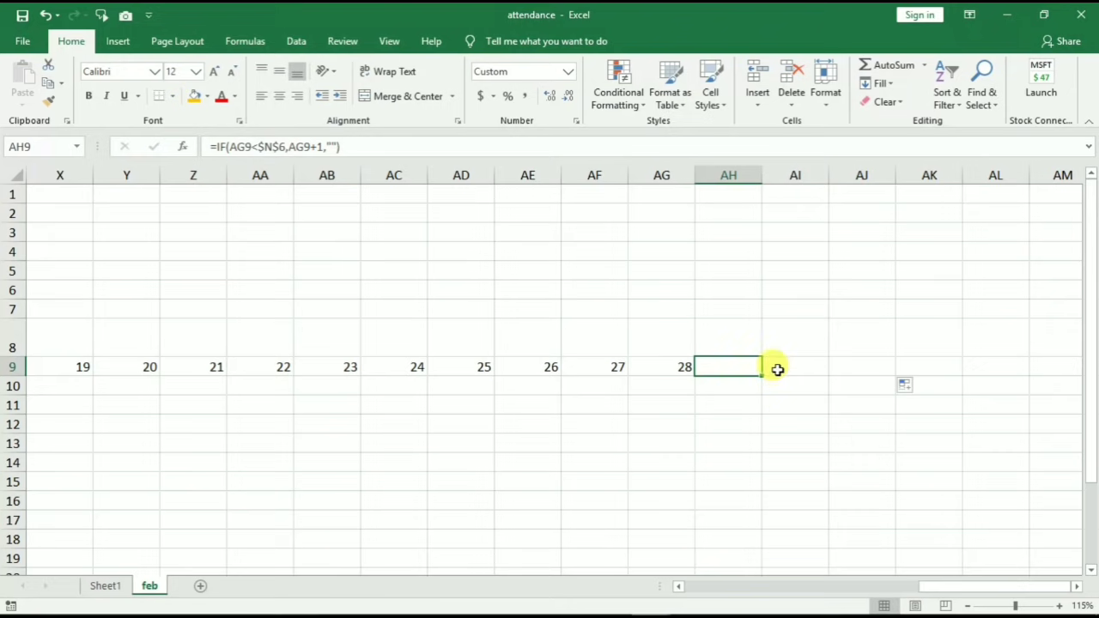
click(777, 369)
double_click(776, 367)
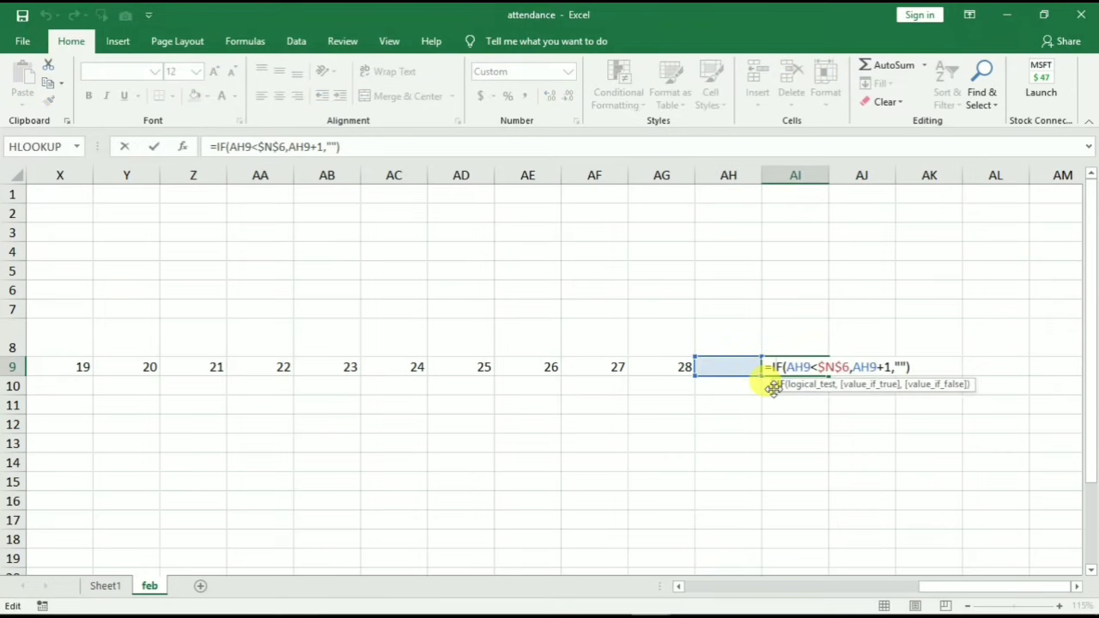
click(773, 389)
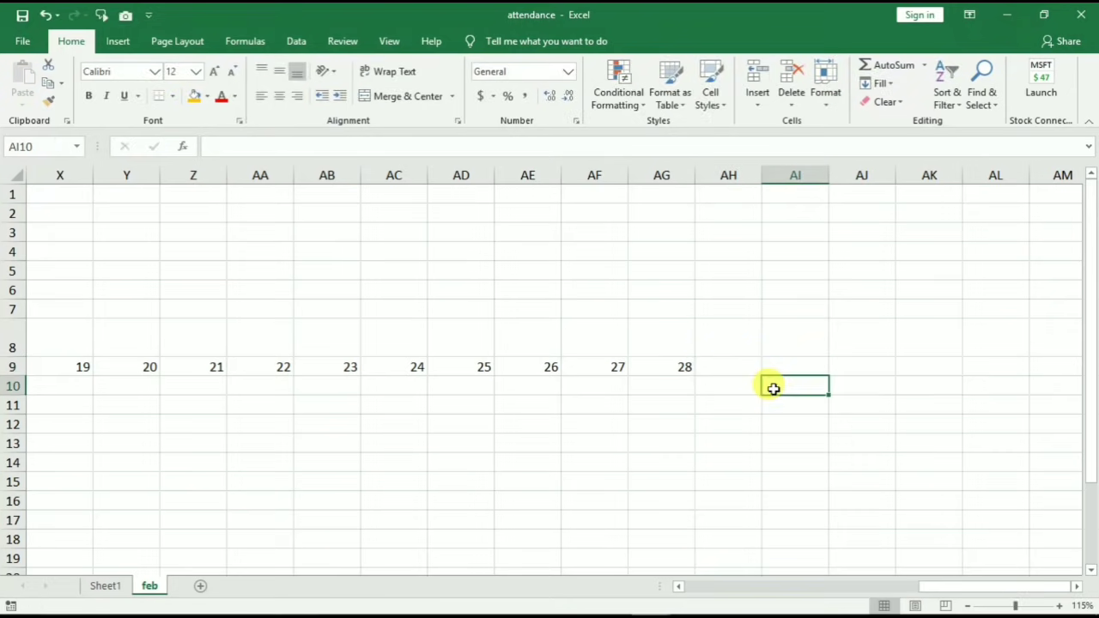
key(Left)
key(Left)
key(Left)
key(Left)
key(Left)
key(Left)
key(Left)
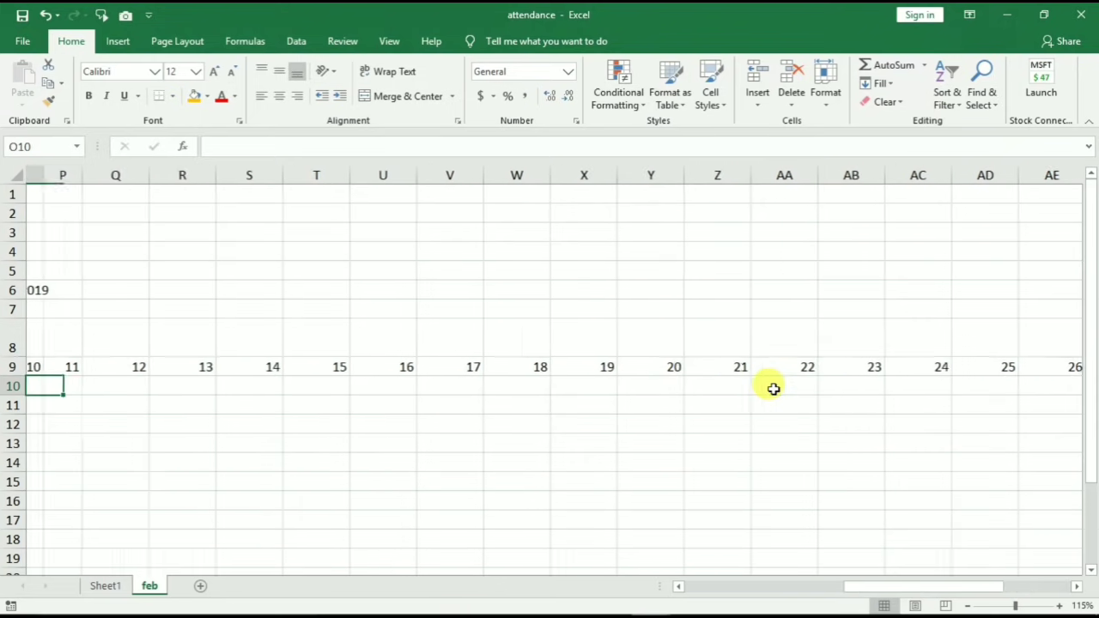
key(Left)
key(Left)
key(Left)
key(Left)
key(Left)
key(Left)
key(Left)
key(Left)
key(Left)
key(Left)
key(Left)
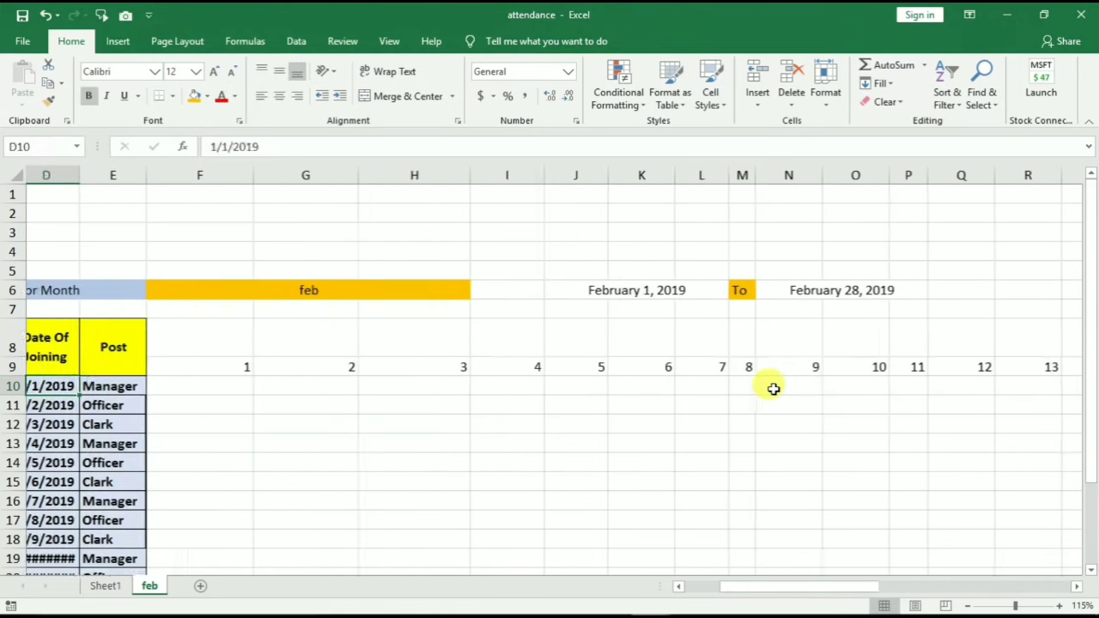
key(Left)
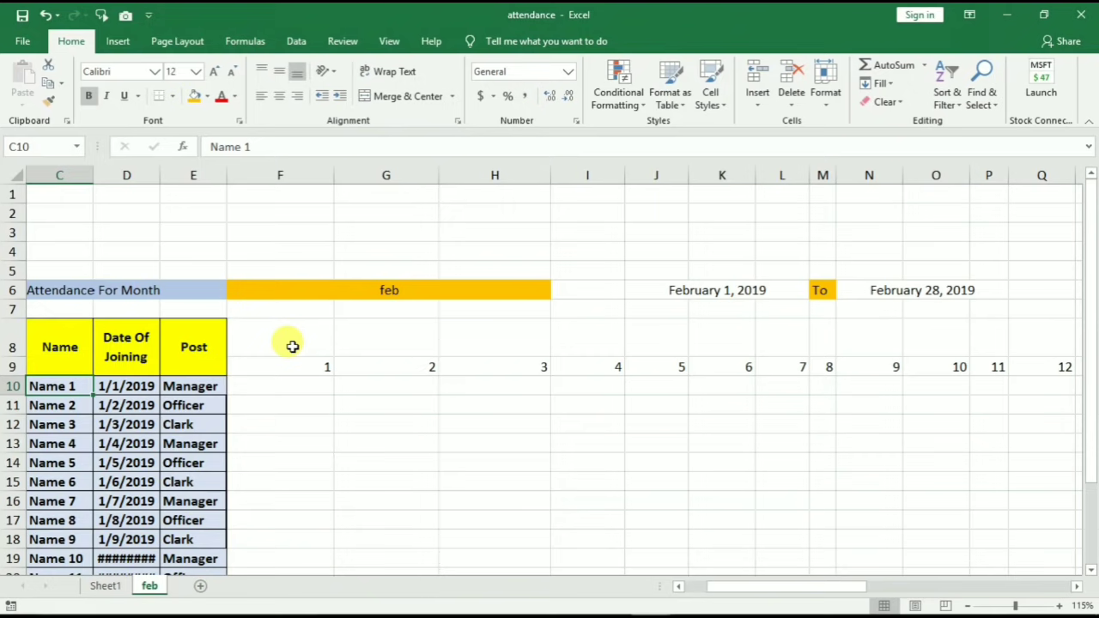
click(292, 346)
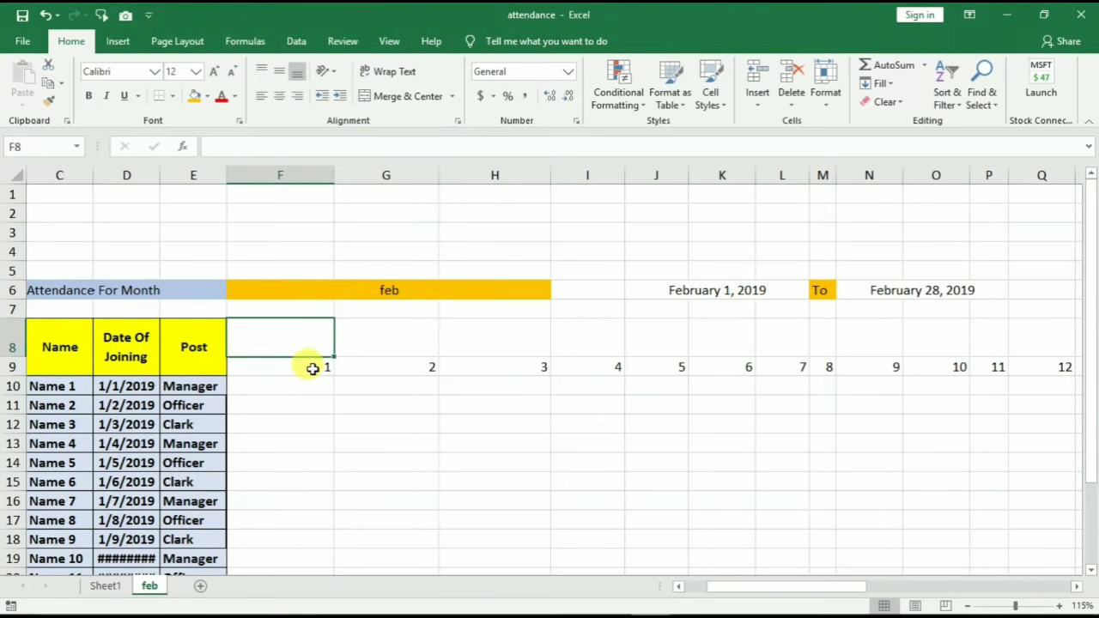
click(312, 368)
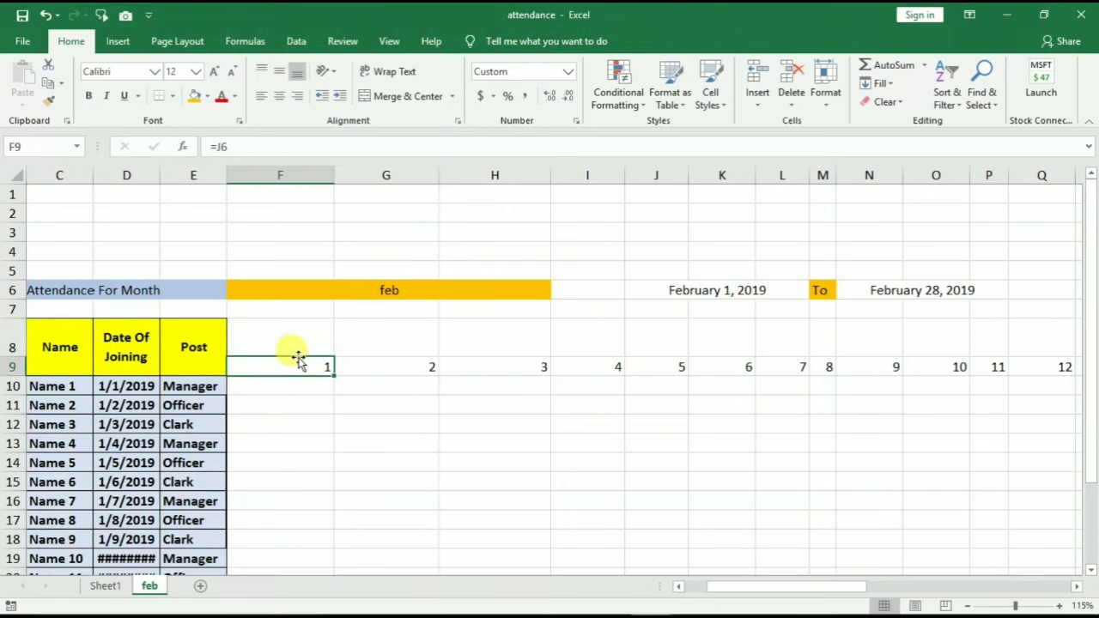
Enter =TEXT(F9,"ddd") in F8 so it shows the weekday Fri.
click(303, 335)
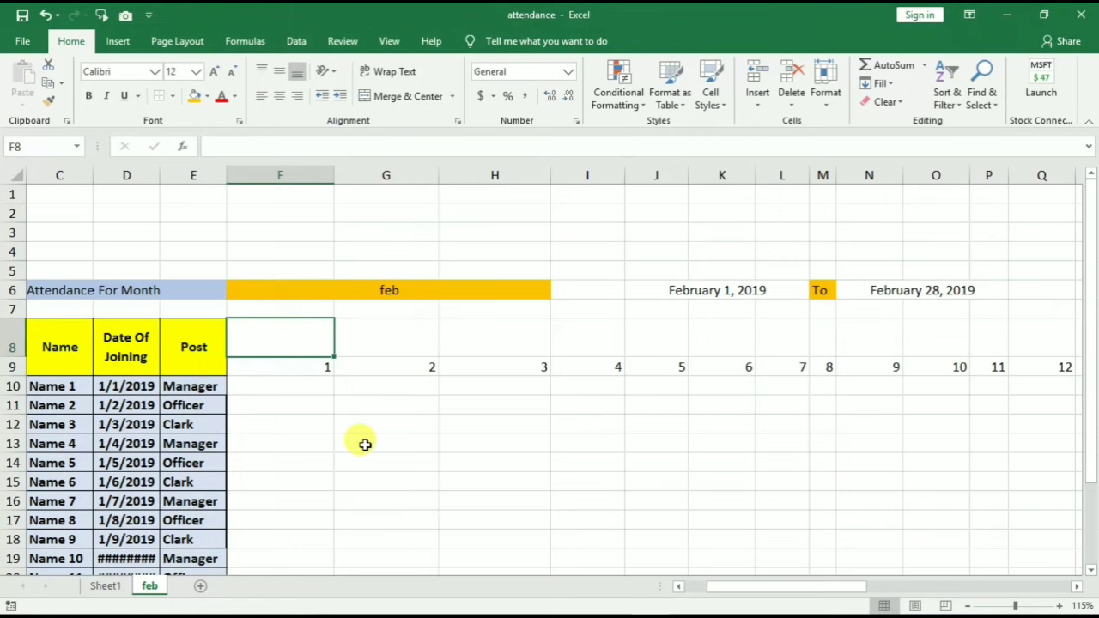
text(=t)
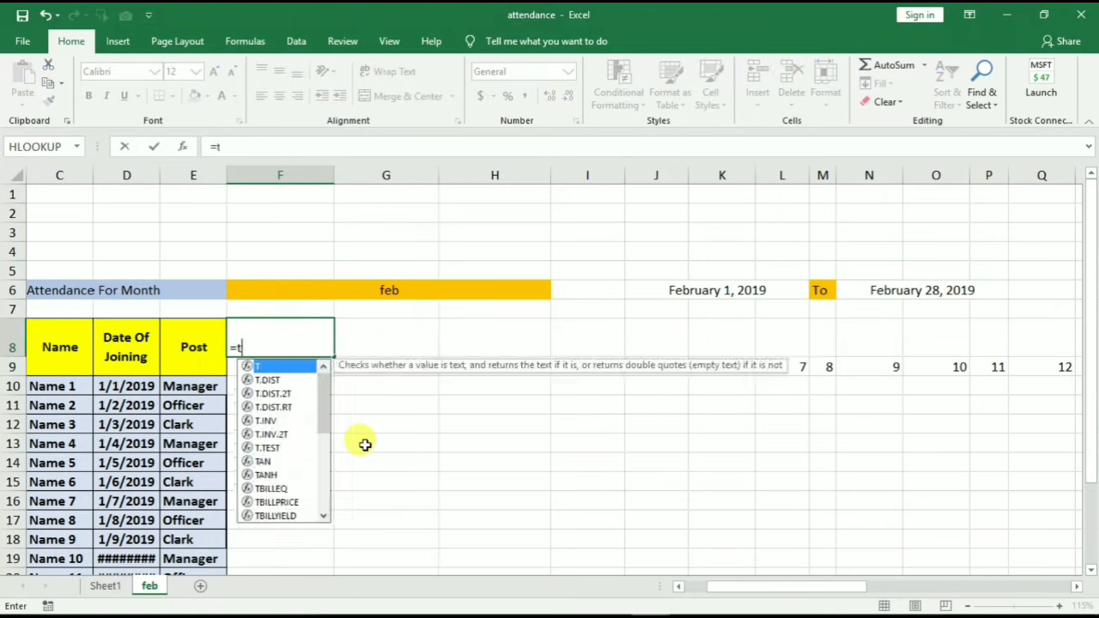
text(ext()
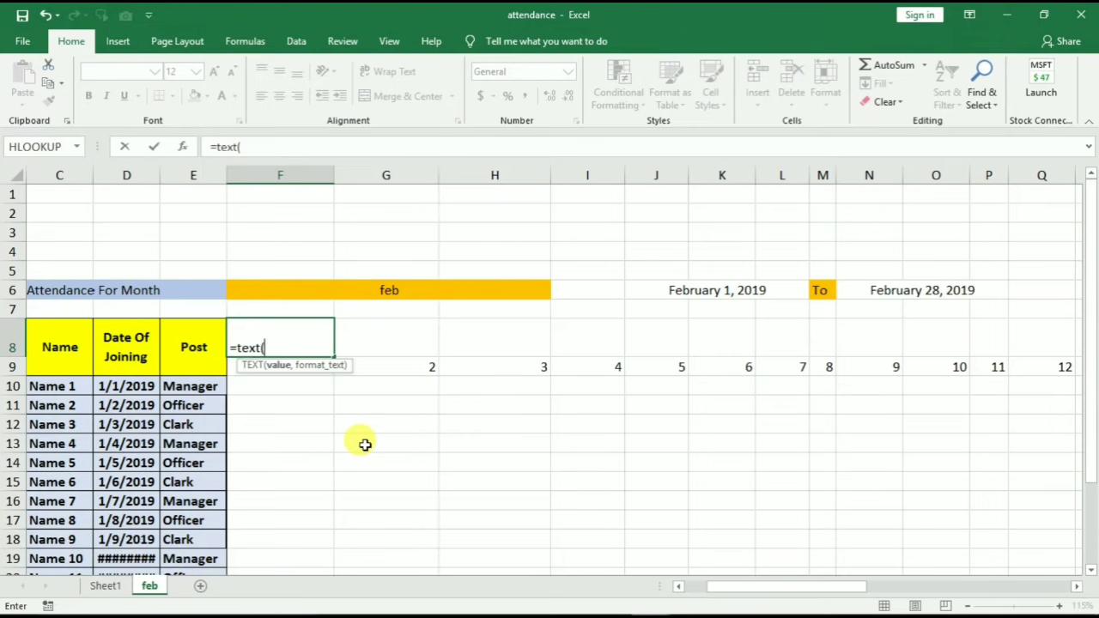
drag(296, 367, 269, 466)
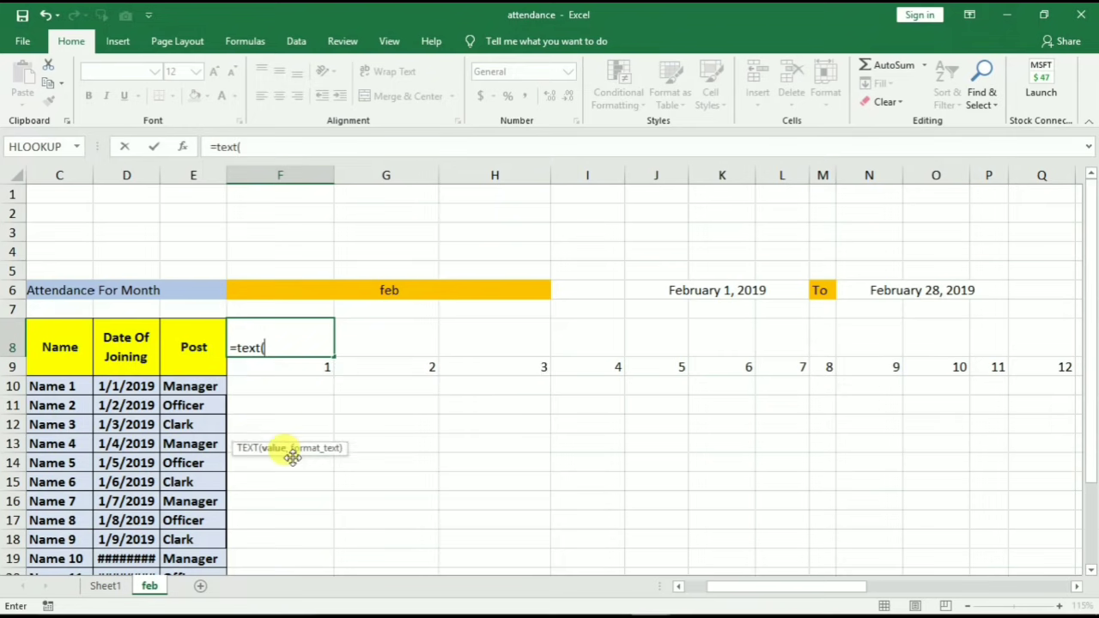
click(278, 367)
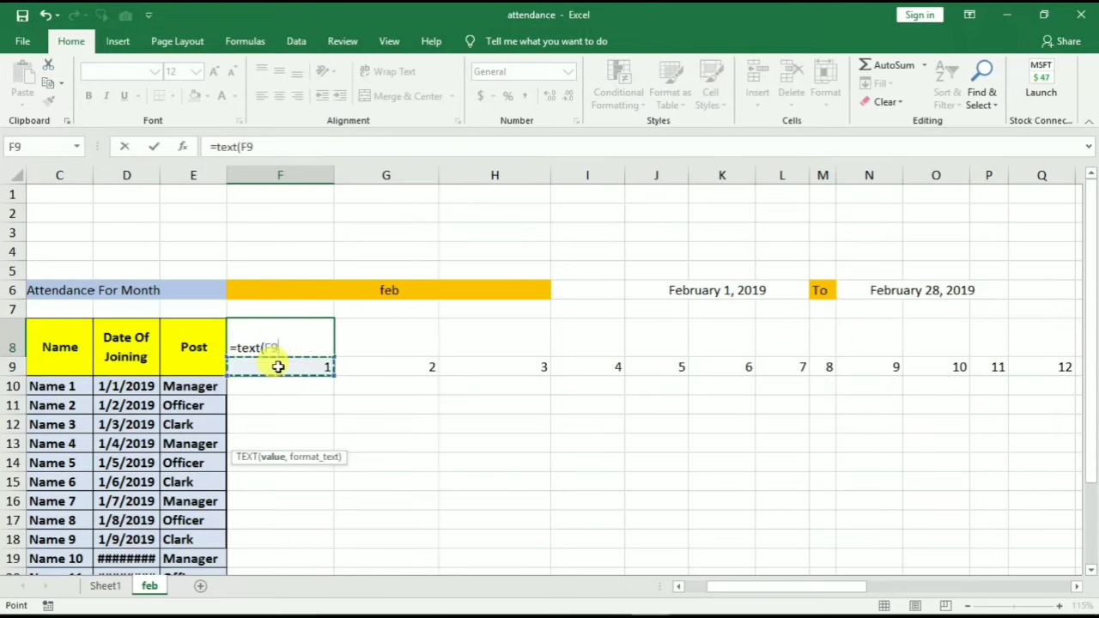
text(,"ddd)
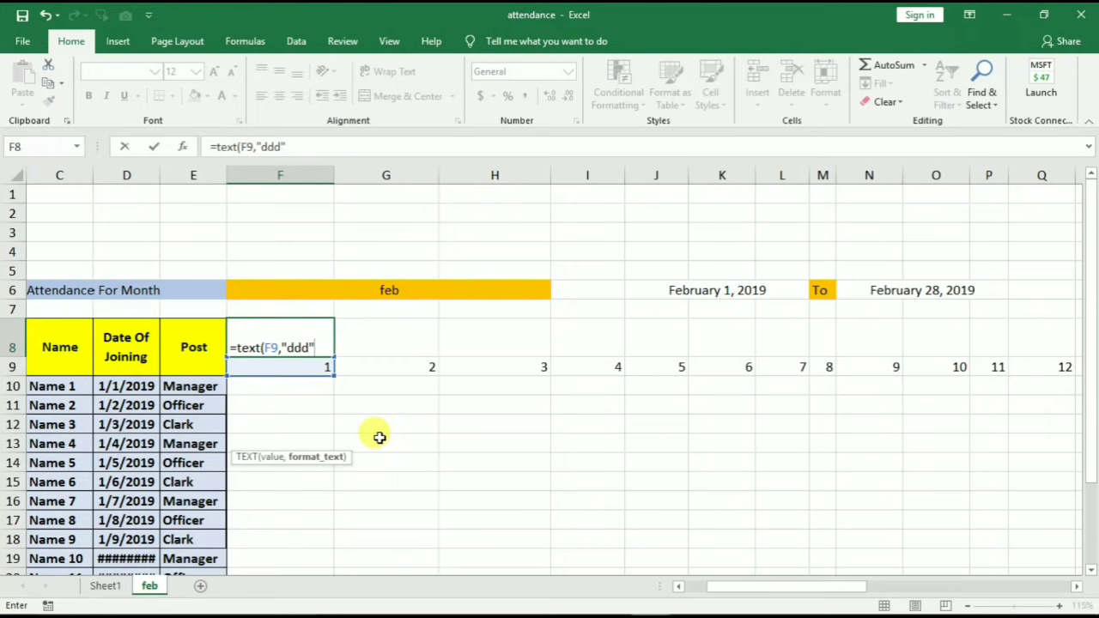
key(Return)
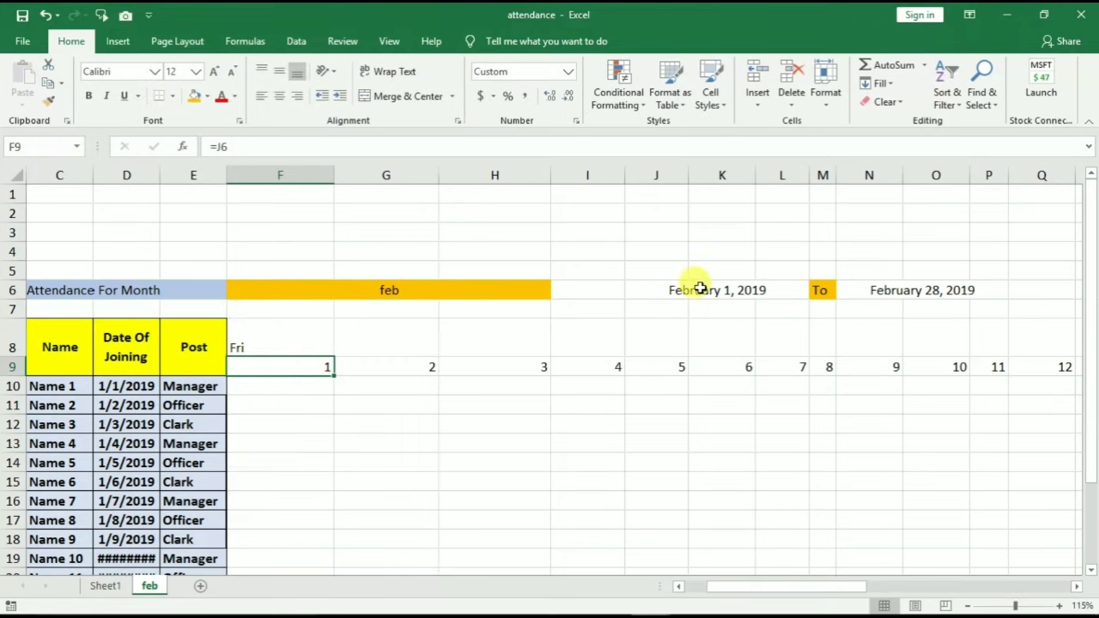
Fill the weekday formula across row 8 through AJ8, then select columns F to AJ.
click(296, 345)
drag(334, 357, 902, 371)
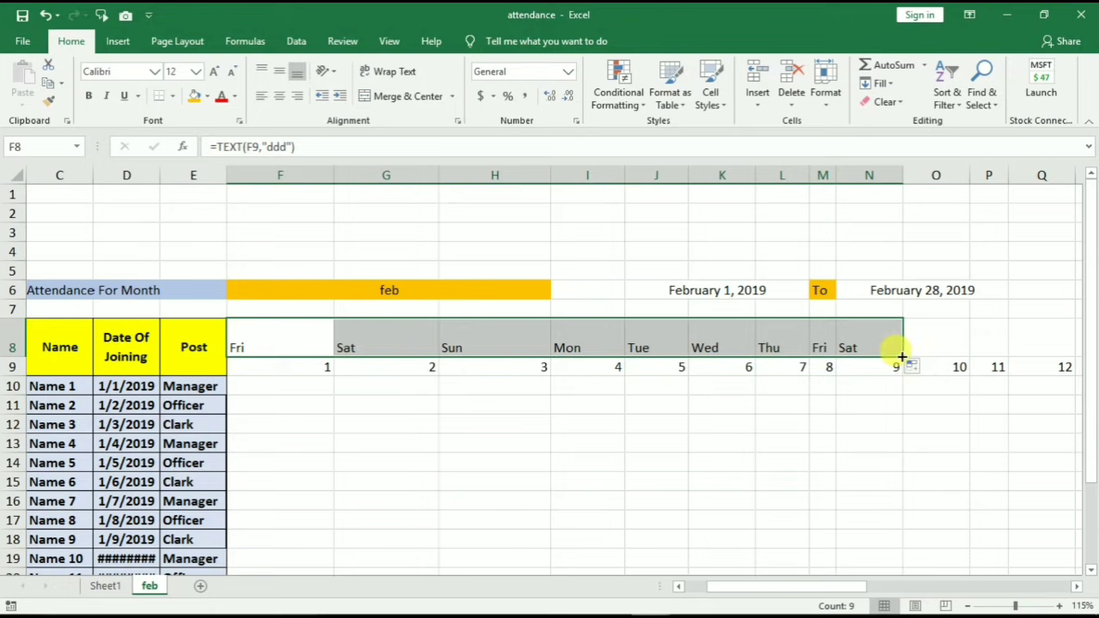
mouse_move(901, 356)
mouse_down()
mouse_move(1092, 378)
mouse_move(946, 353)
mouse_up()
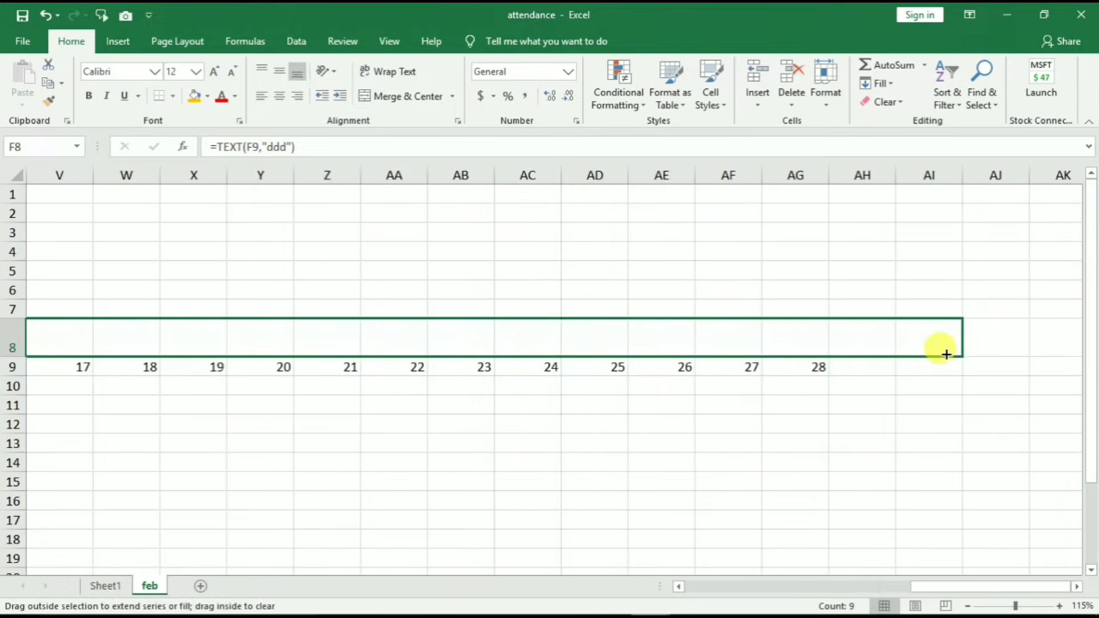
drag(946, 353, 1001, 352)
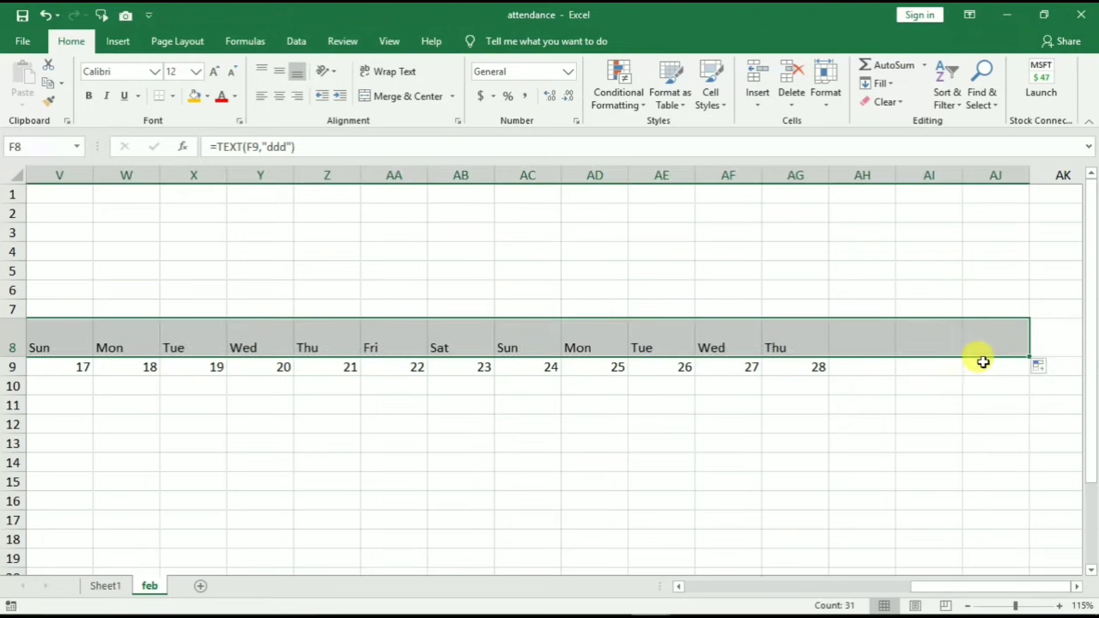
click(759, 404)
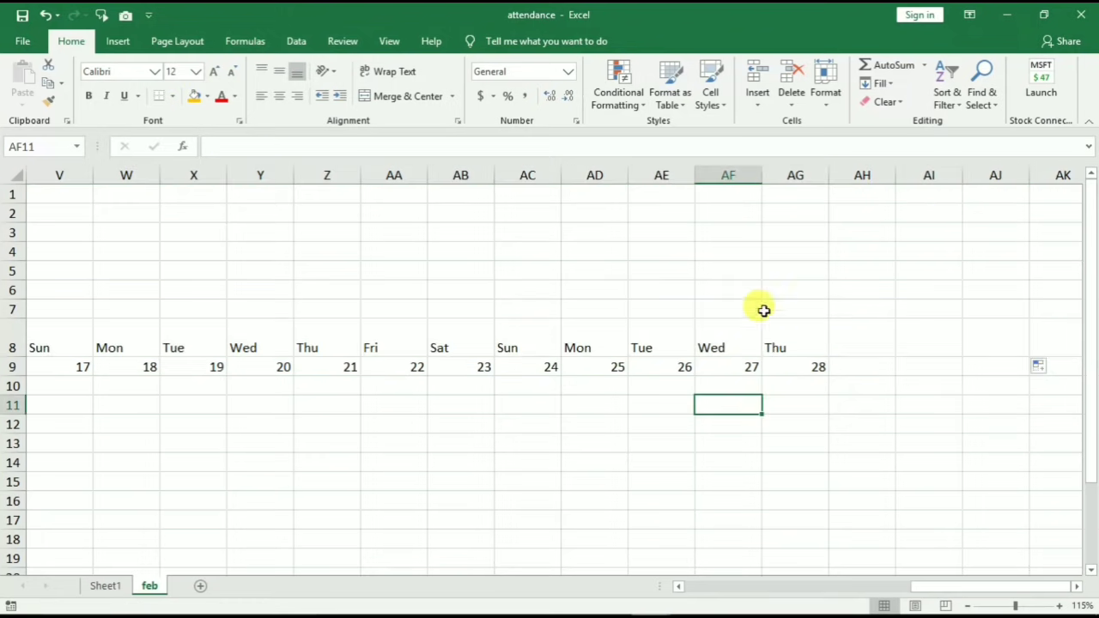
mouse_move(985, 175)
mouse_down()
mouse_move(52, 175)
mouse_move(108, 175)
mouse_up()
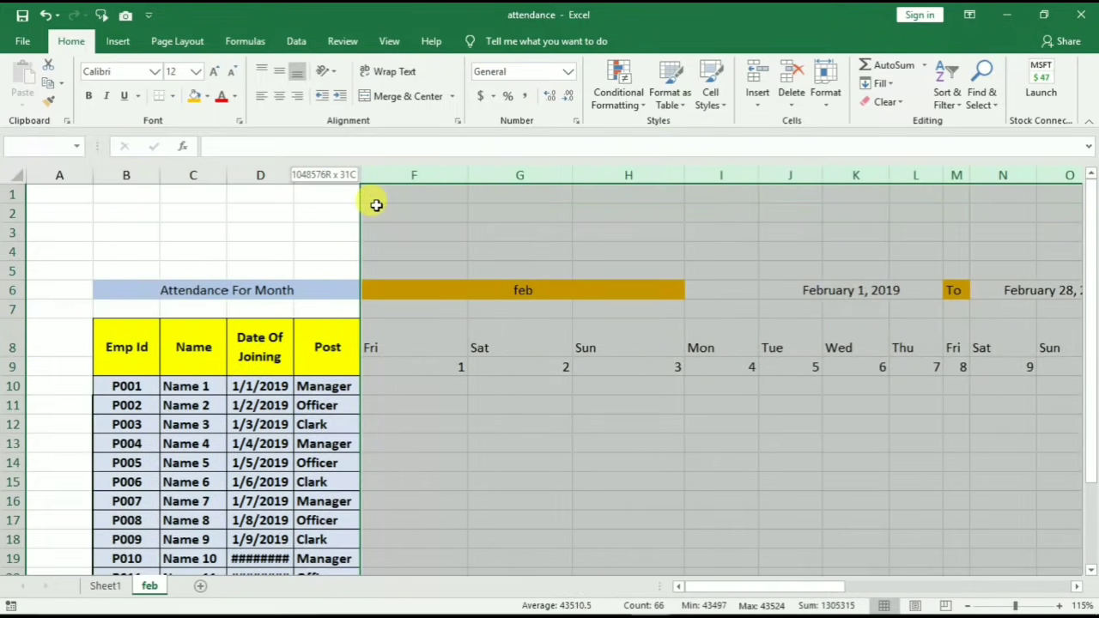
Narrow columns F through AJ to one equal width, then select F8:AG10.
drag(86, 175, 378, 180)
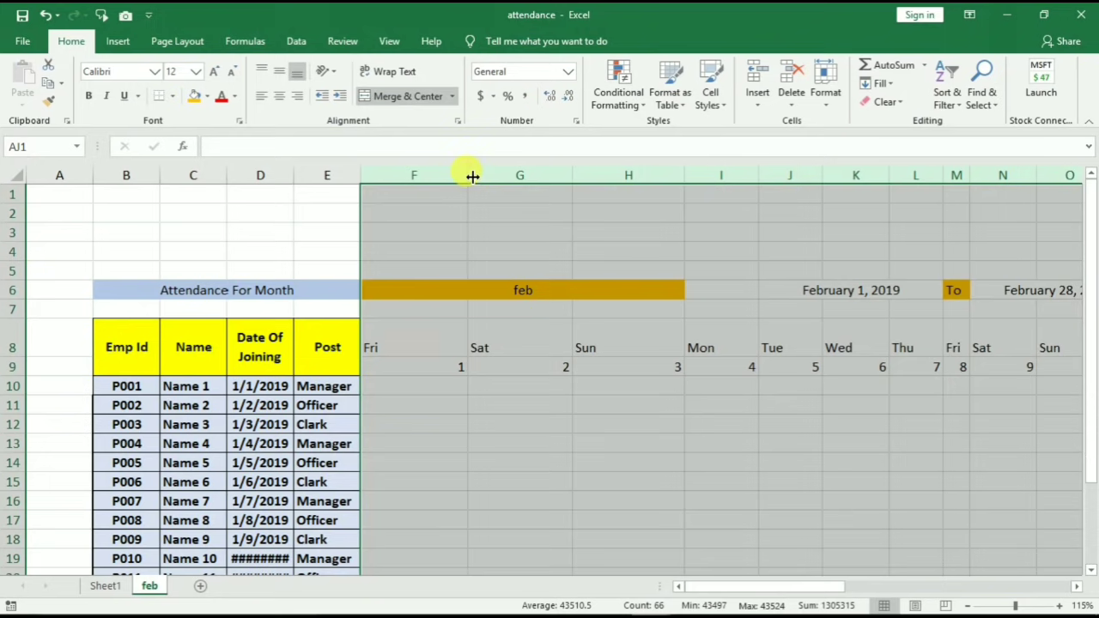
drag(472, 176, 383, 176)
click(781, 404)
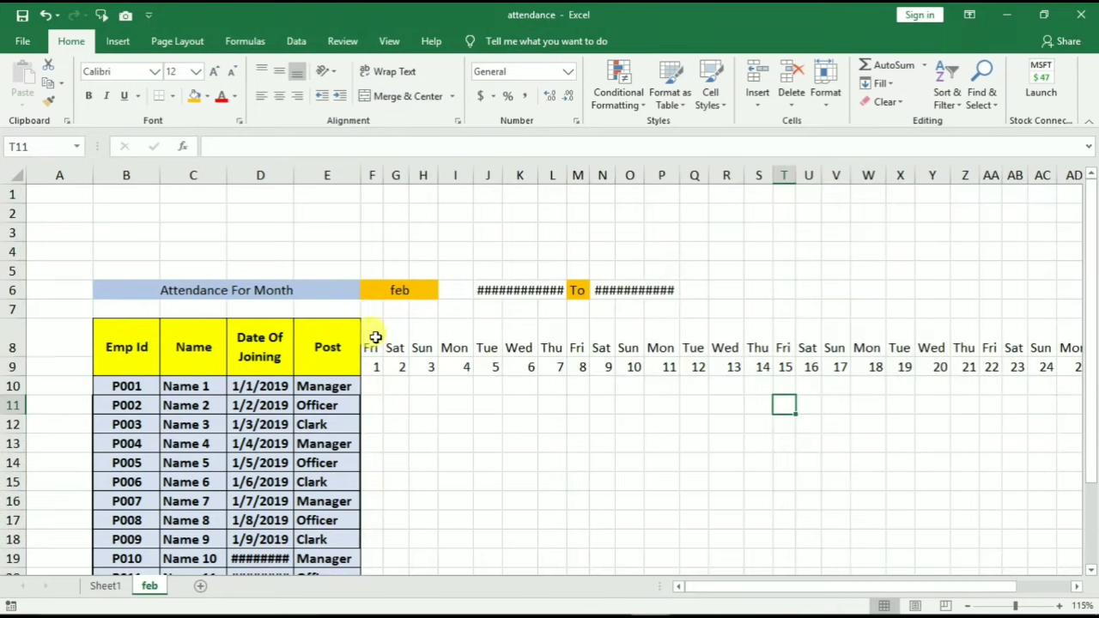
mouse_move(376, 337)
mouse_down()
mouse_move(1096, 378)
mouse_move(1042, 384)
mouse_up()
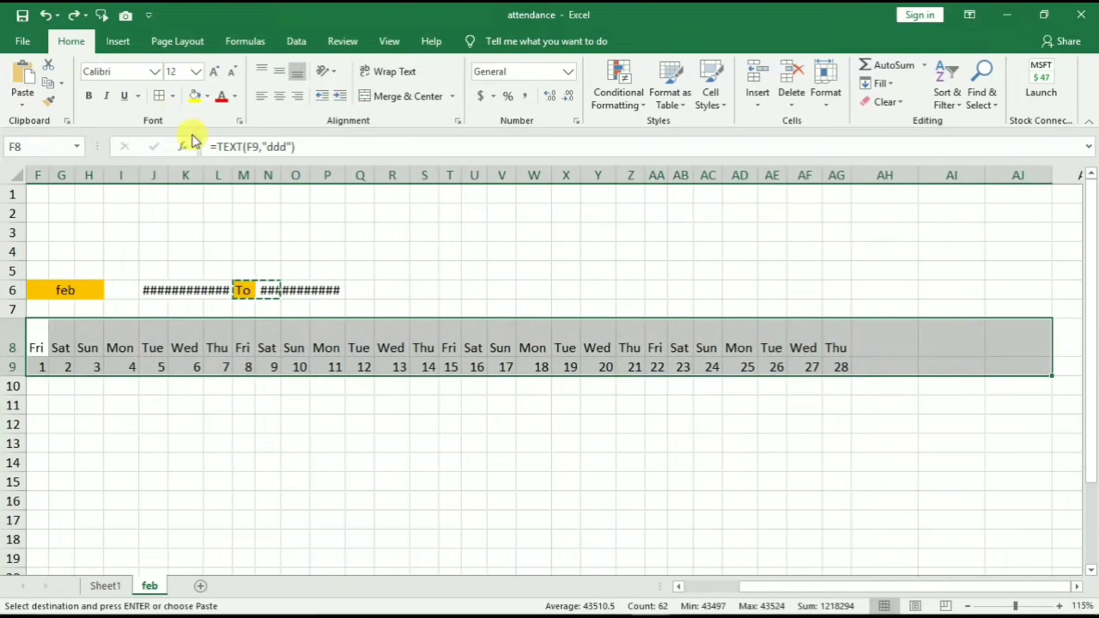
Apply All Borders to the F8:AJ9 header cells and rename the feb sheet to jan.
click(176, 99)
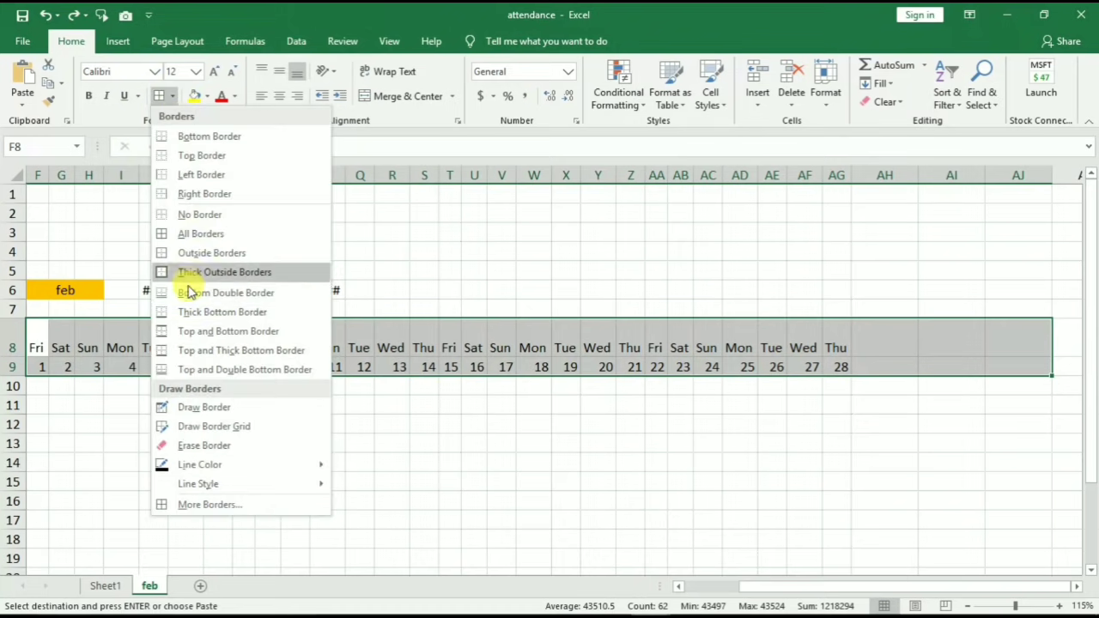
click(193, 237)
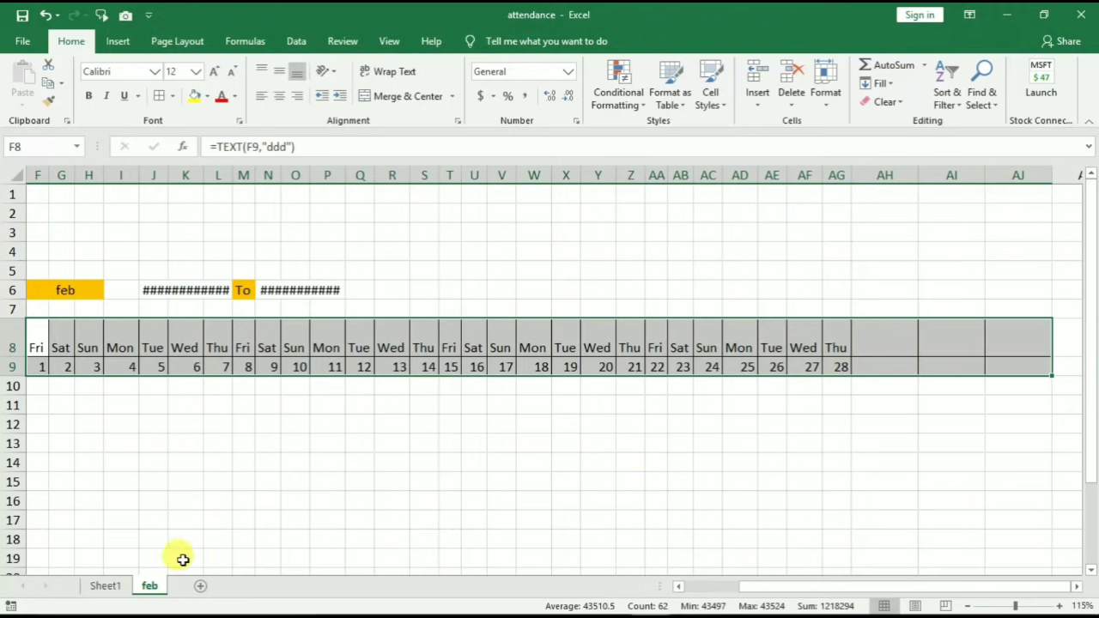
double_click(148, 586)
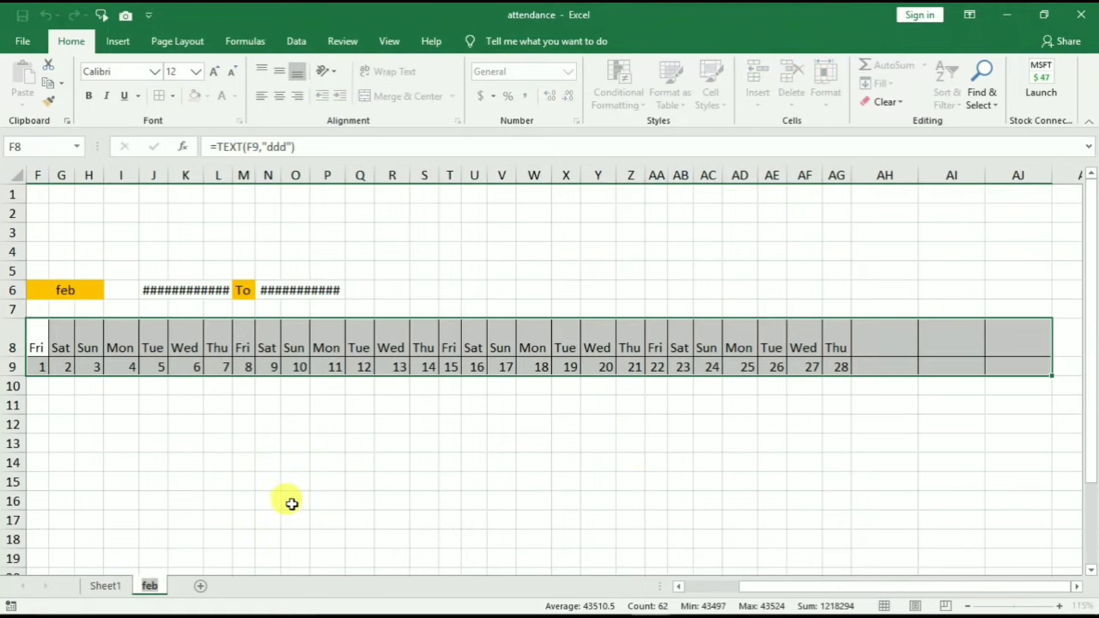
text(jan)
key(Return)
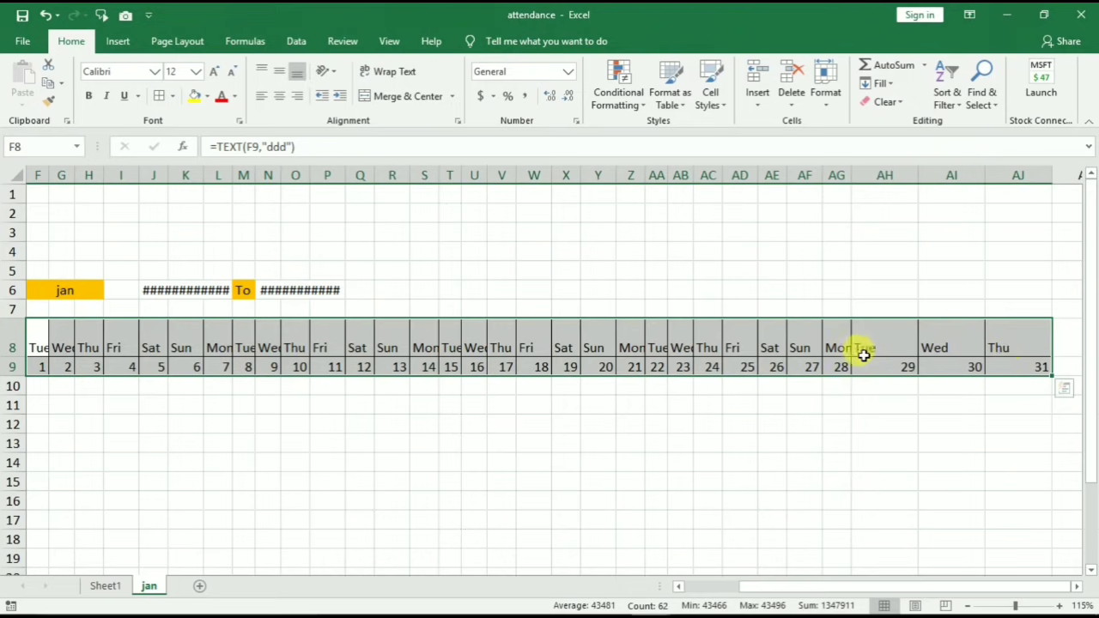
click(944, 420)
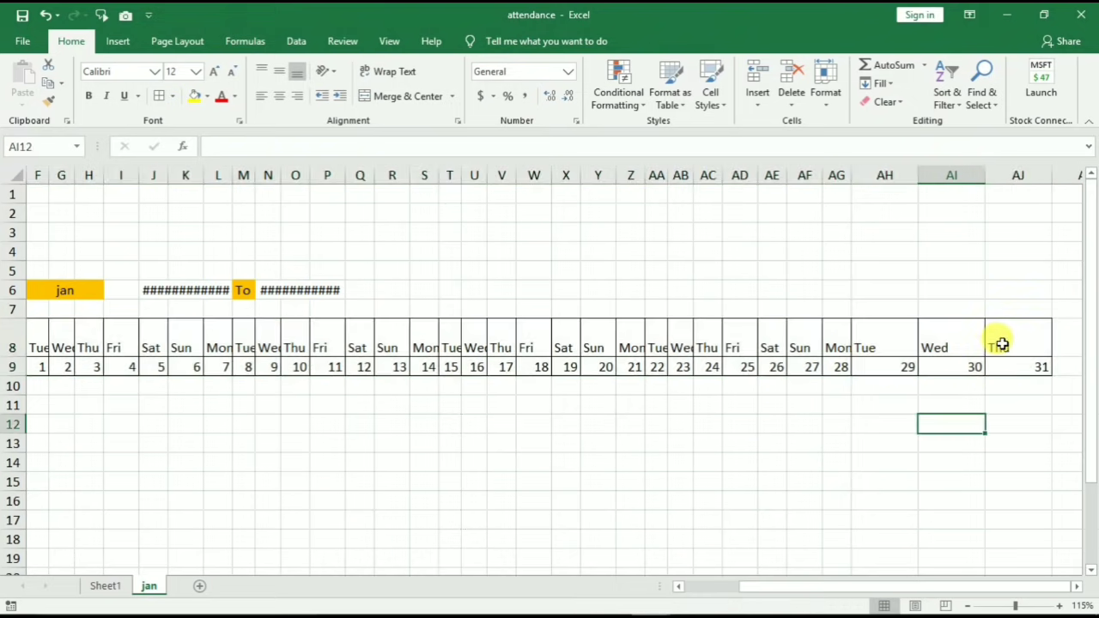
mouse_move(998, 344)
mouse_down()
mouse_move(764, 335)
mouse_move(216, 350)
mouse_up()
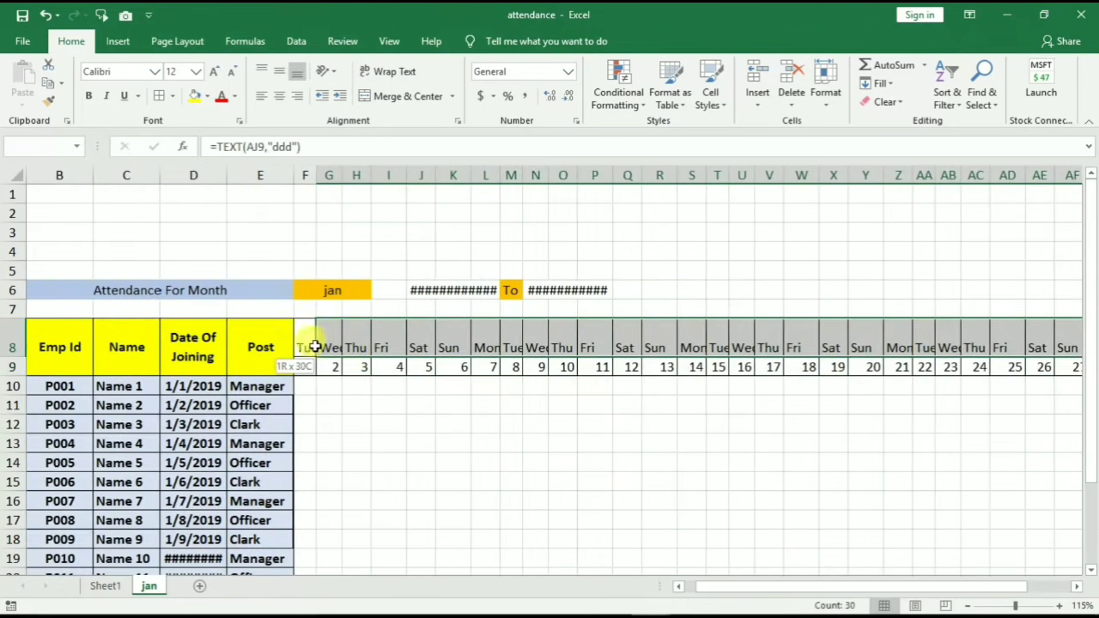
Rotate the weekday names in row 8 upward.
drag(216, 350, 307, 347)
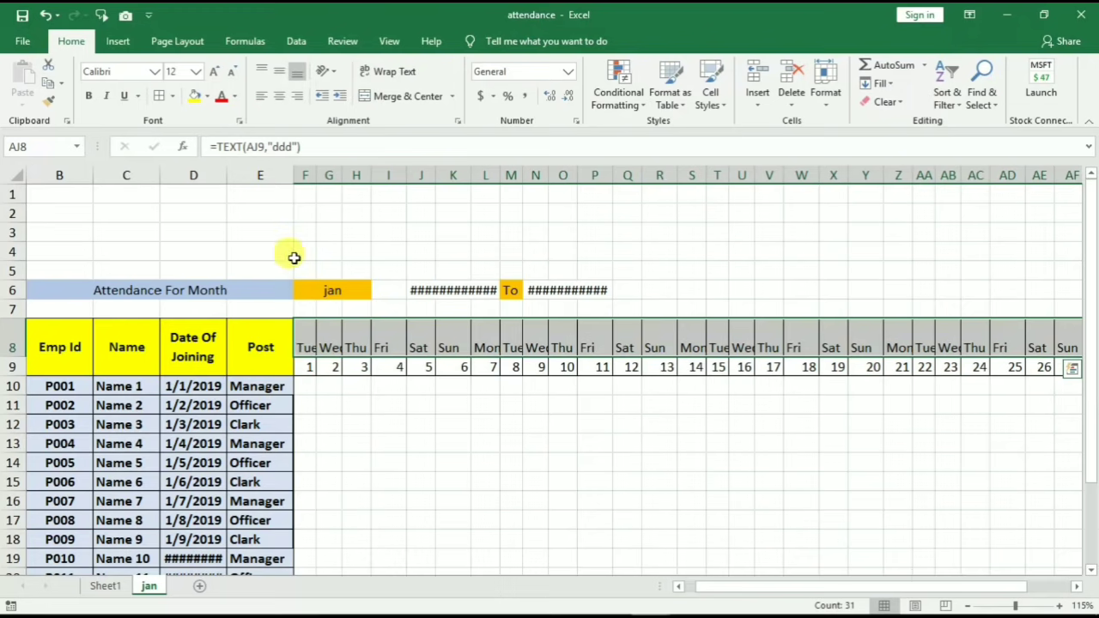
click(336, 77)
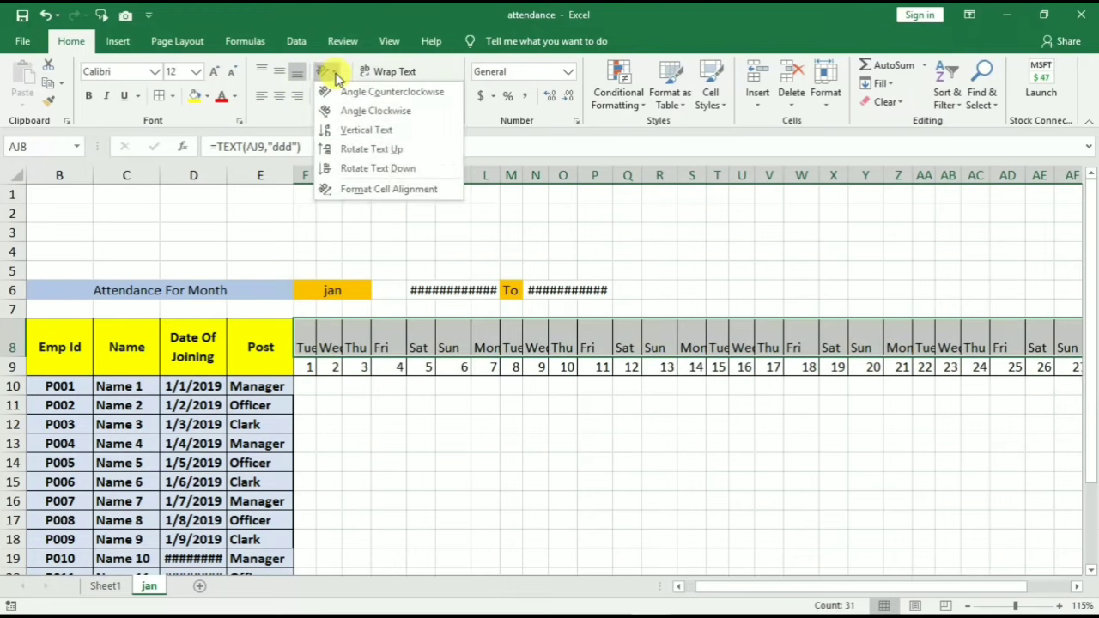
click(380, 150)
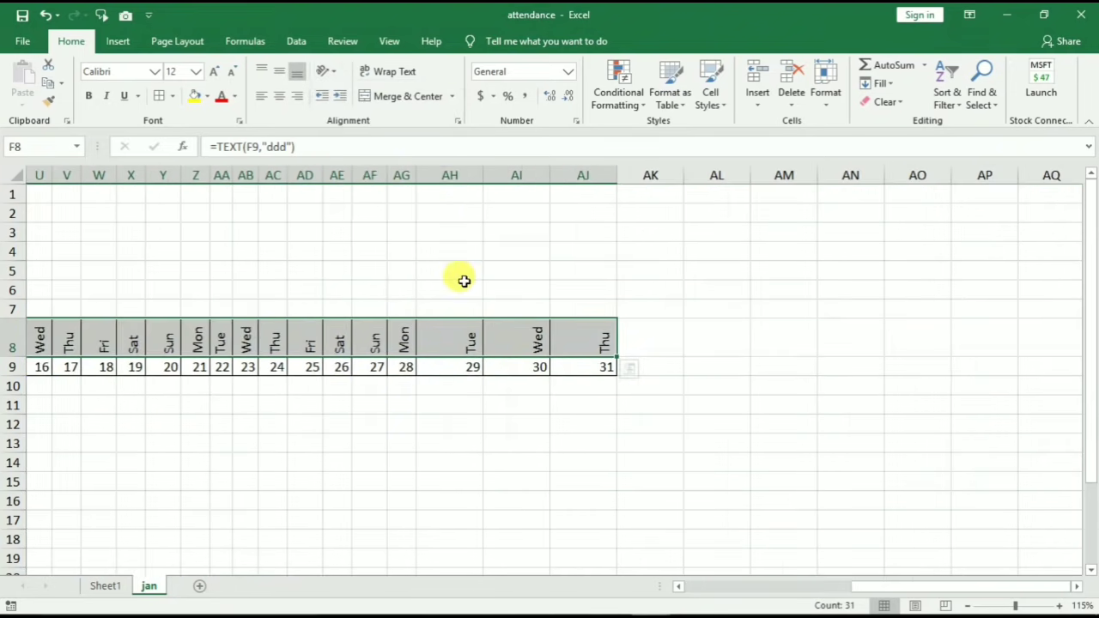
Narrow day columns F to AJ to one shared width and check the last columns.
drag(583, 171, 26, 175)
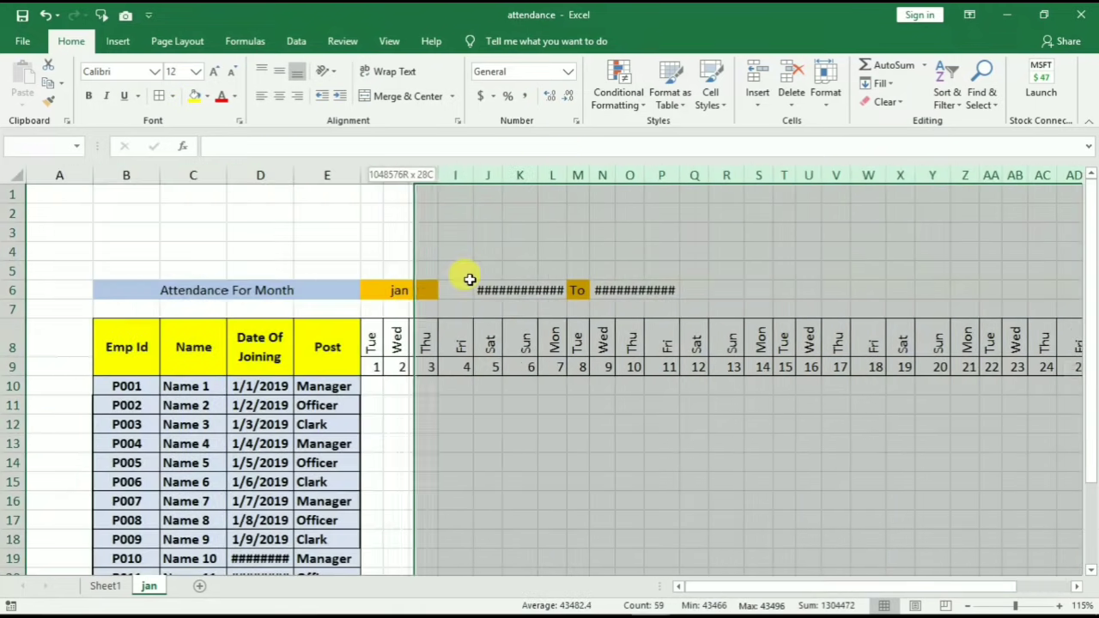
drag(26, 175, 420, 277)
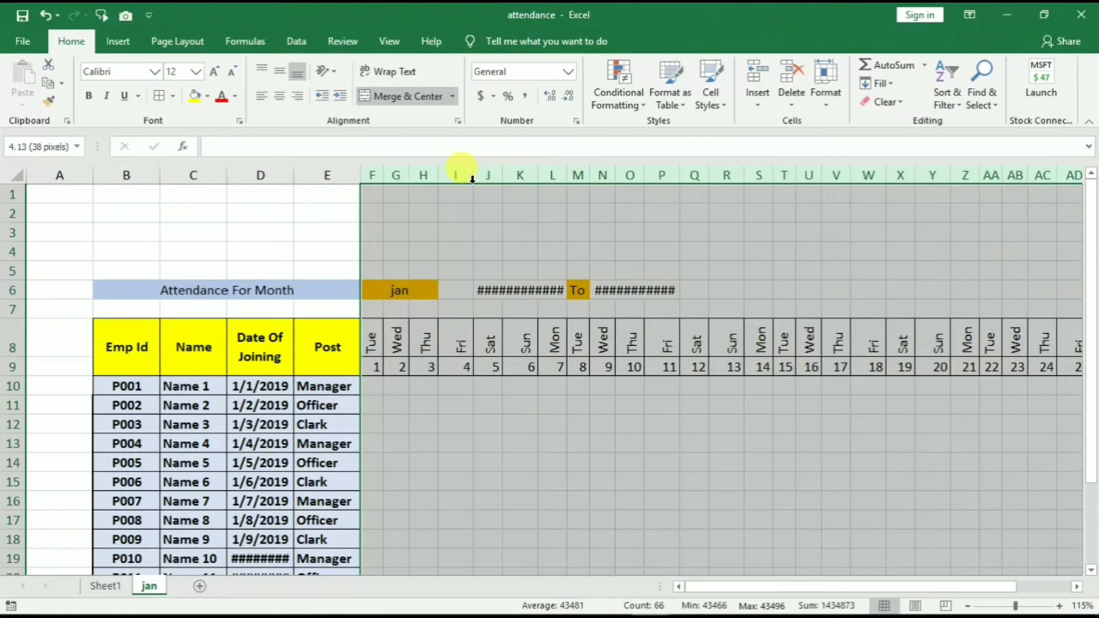
drag(472, 178, 460, 178)
click(698, 425)
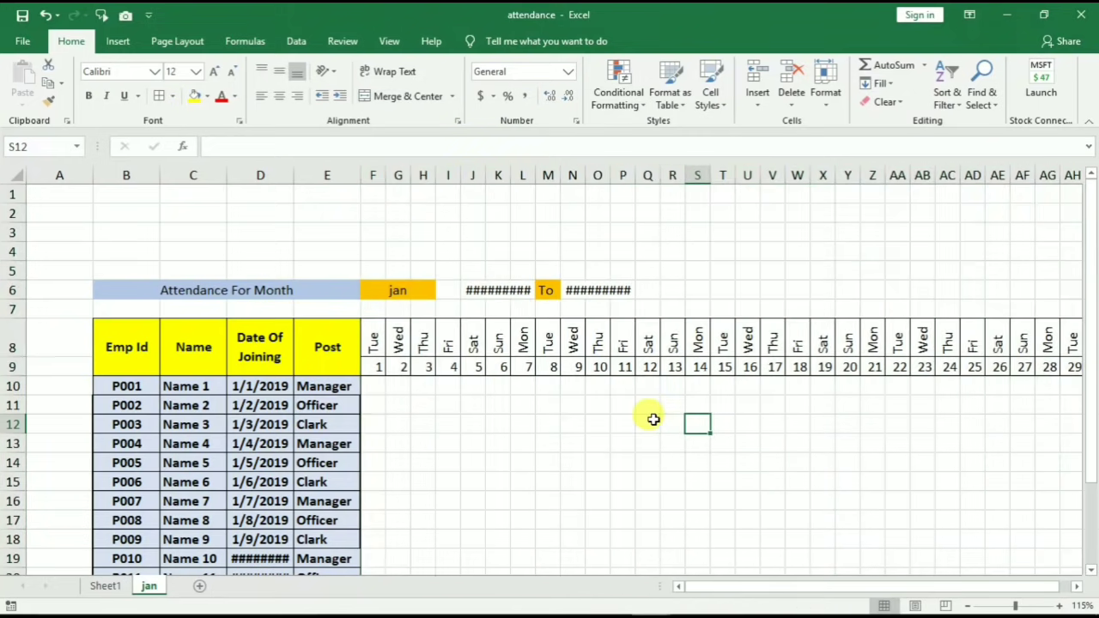
key(Right)
key(Right)
key(Right)
key(Right)
key(Right)
key(Right)
key(Right)
key(Right)
key(Right)
key(Right)
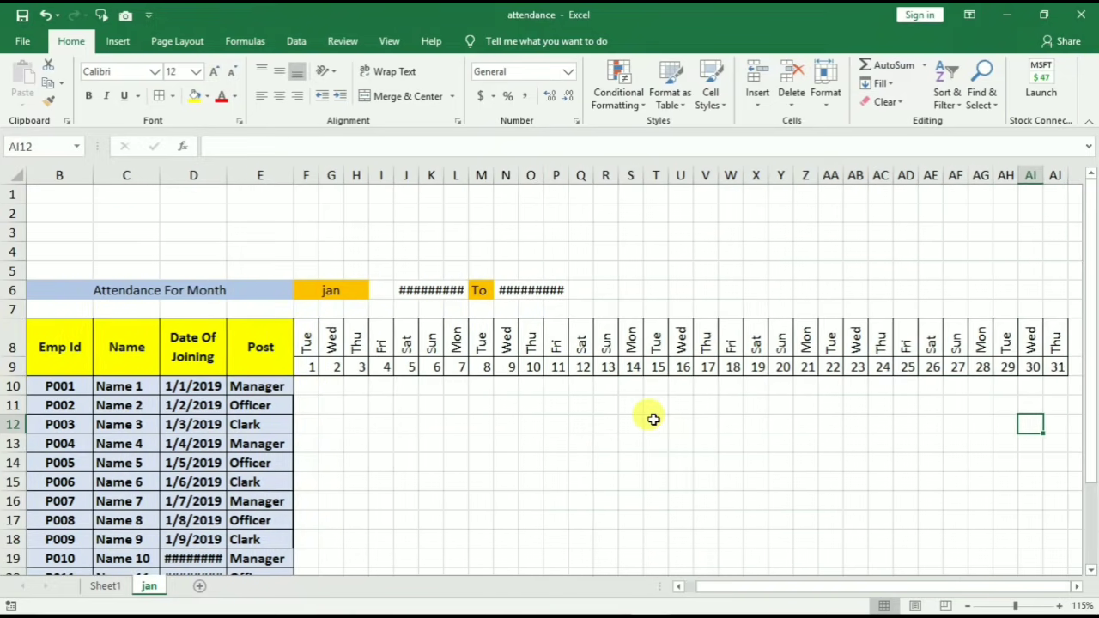
key(Right)
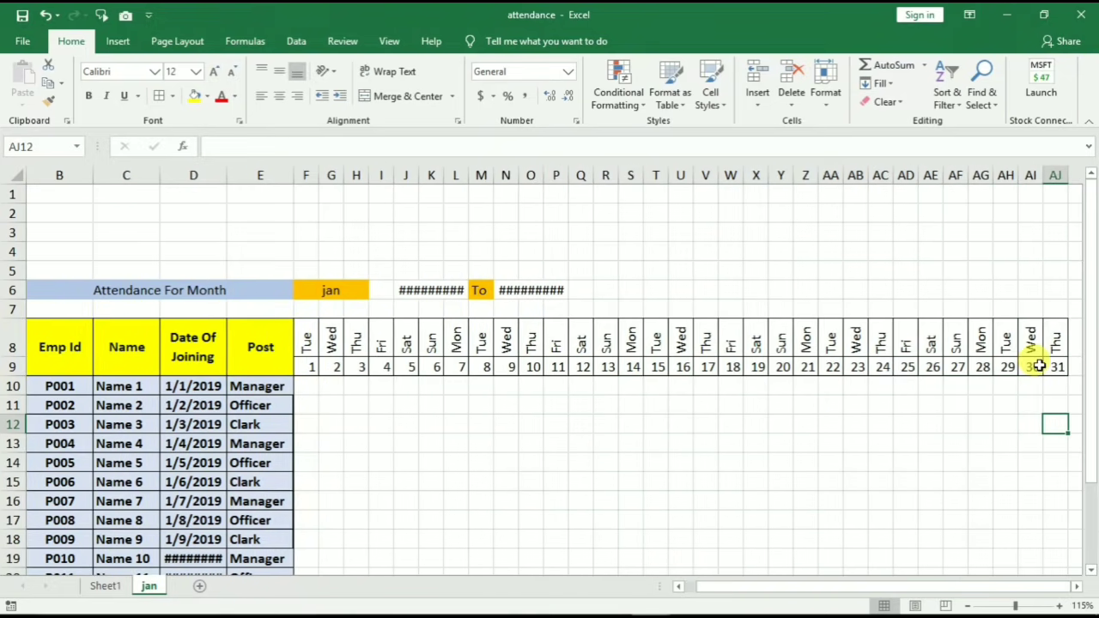
Give the day-name headers in F8:AJ8 a yellow fill and bold text.
mouse_move(307, 342)
mouse_down()
mouse_move(1083, 350)
mouse_move(917, 345)
mouse_up()
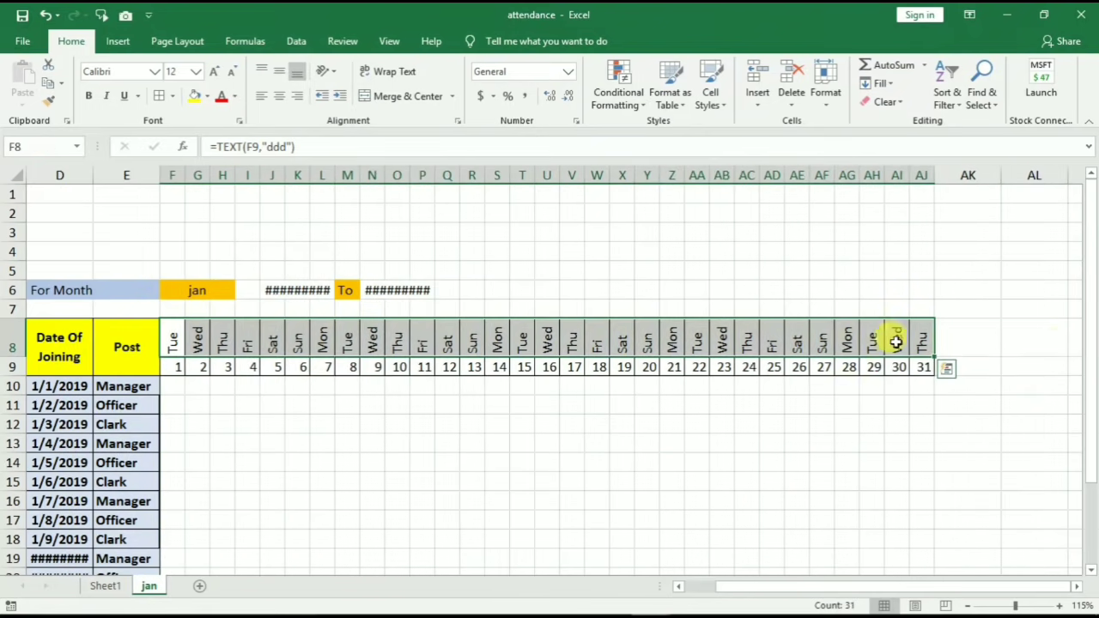
click(196, 98)
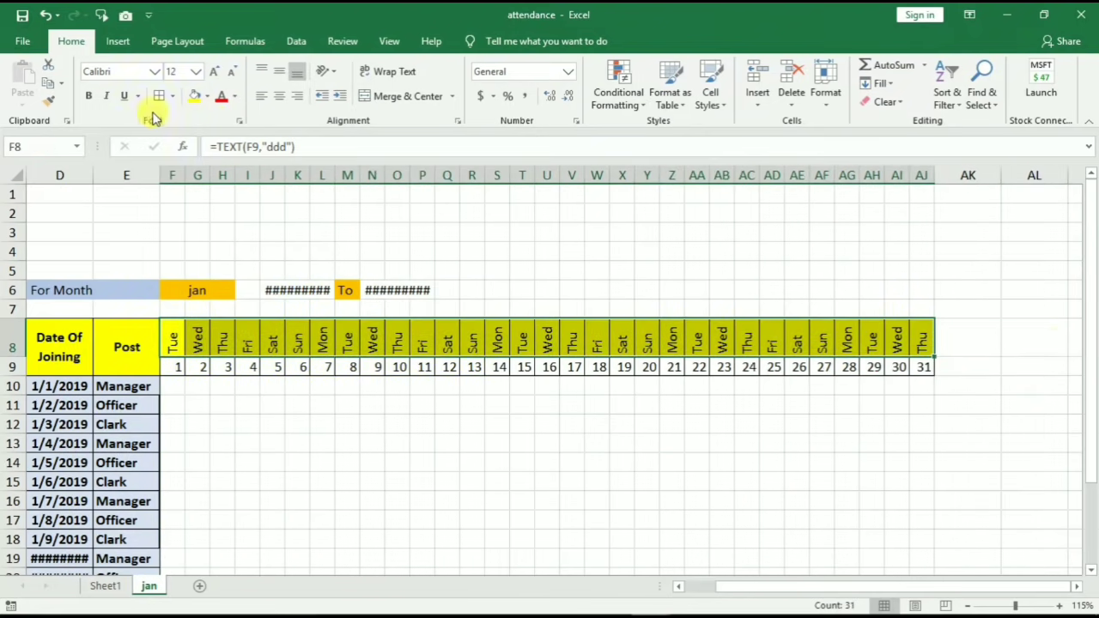
click(89, 97)
click(177, 388)
Fill the day numbers in F9:AJ9 with orange.
drag(172, 368, 919, 370)
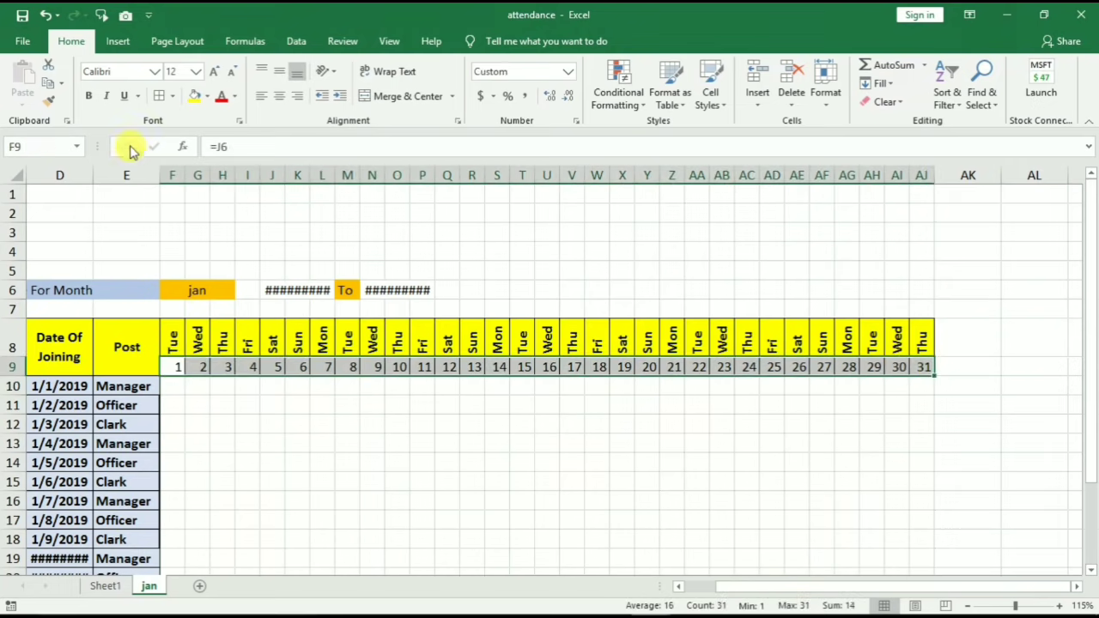
click(207, 96)
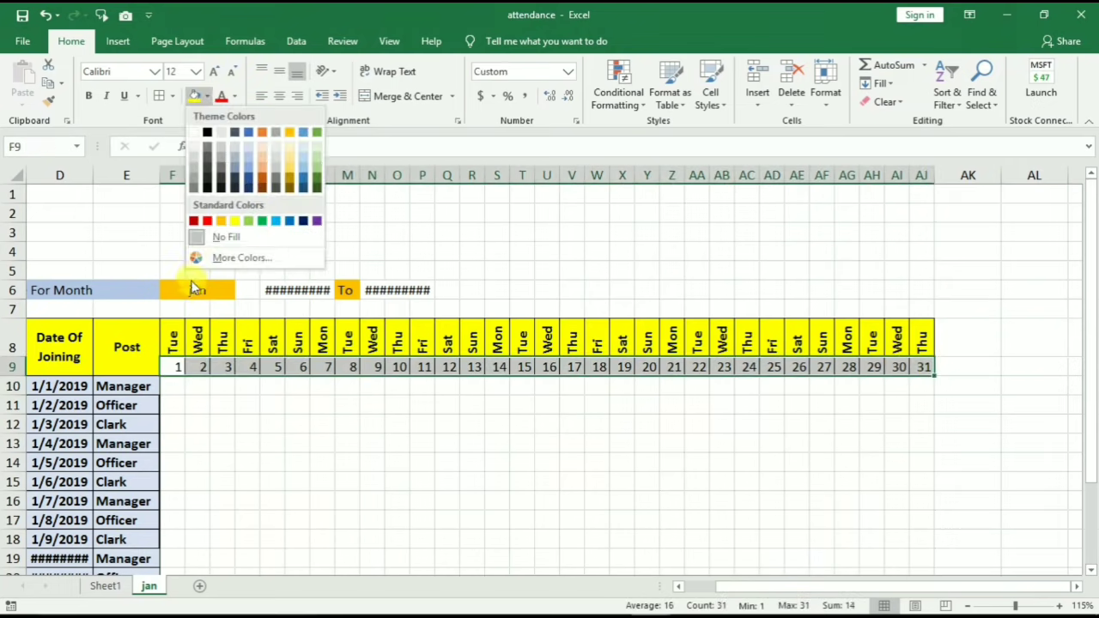
click(221, 222)
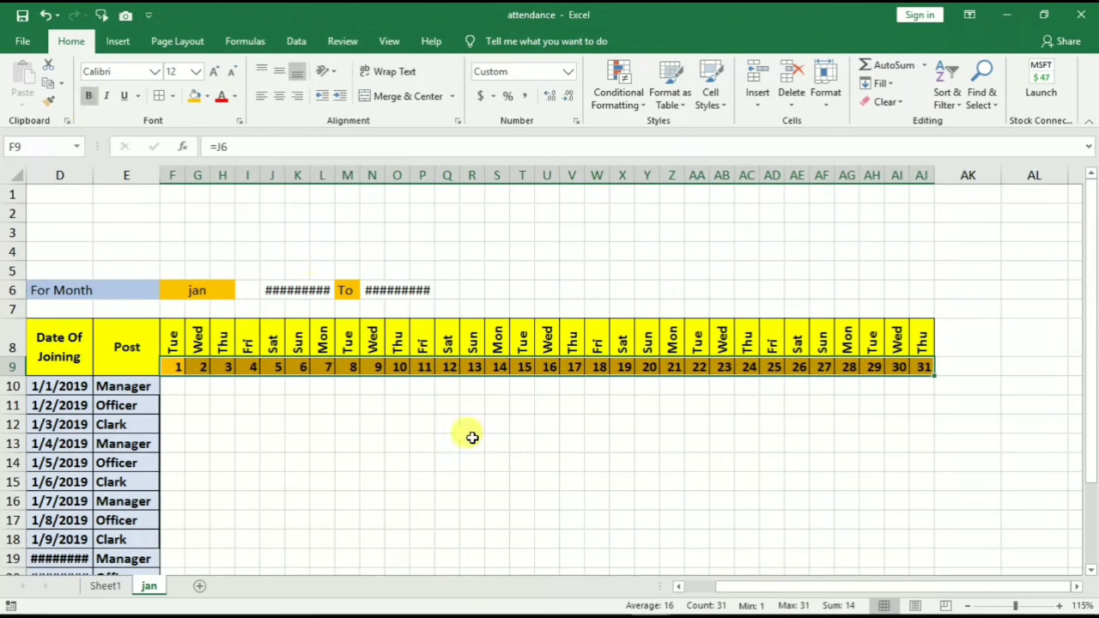
click(496, 462)
Inspect the start and end date cells in row 6.
click(295, 289)
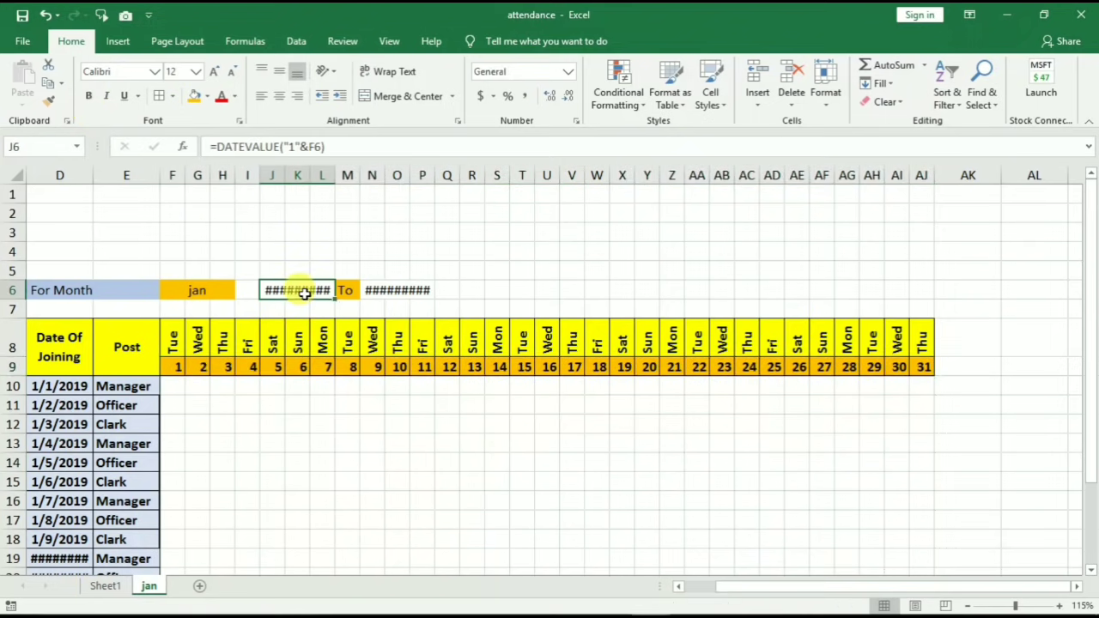
click(407, 292)
click(296, 289)
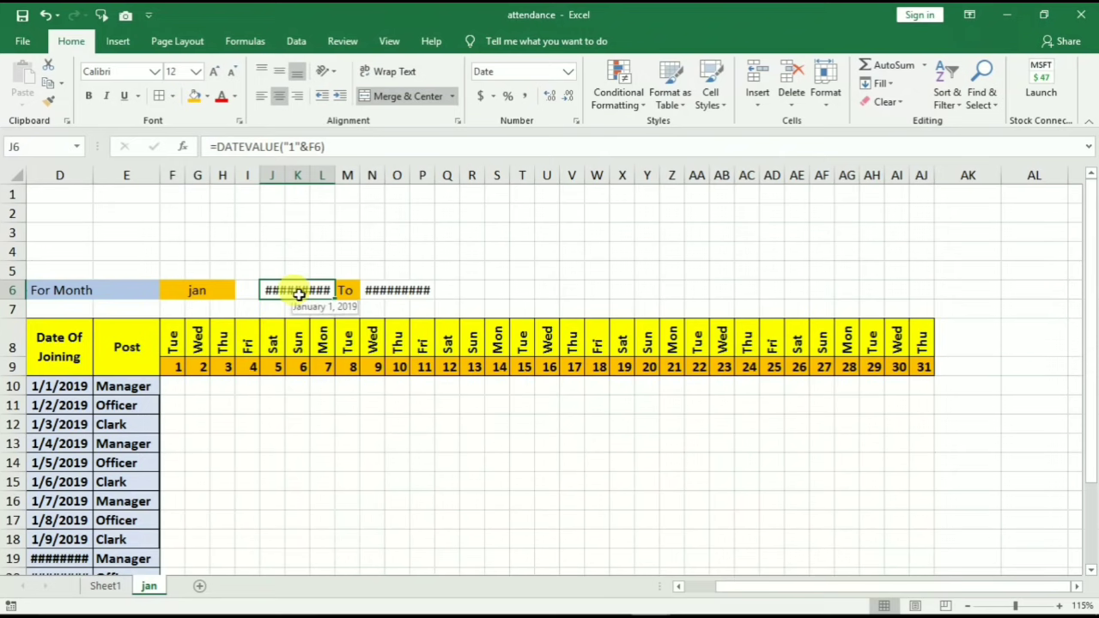
Move the To label and end date from M6 over to R6.
click(346, 290)
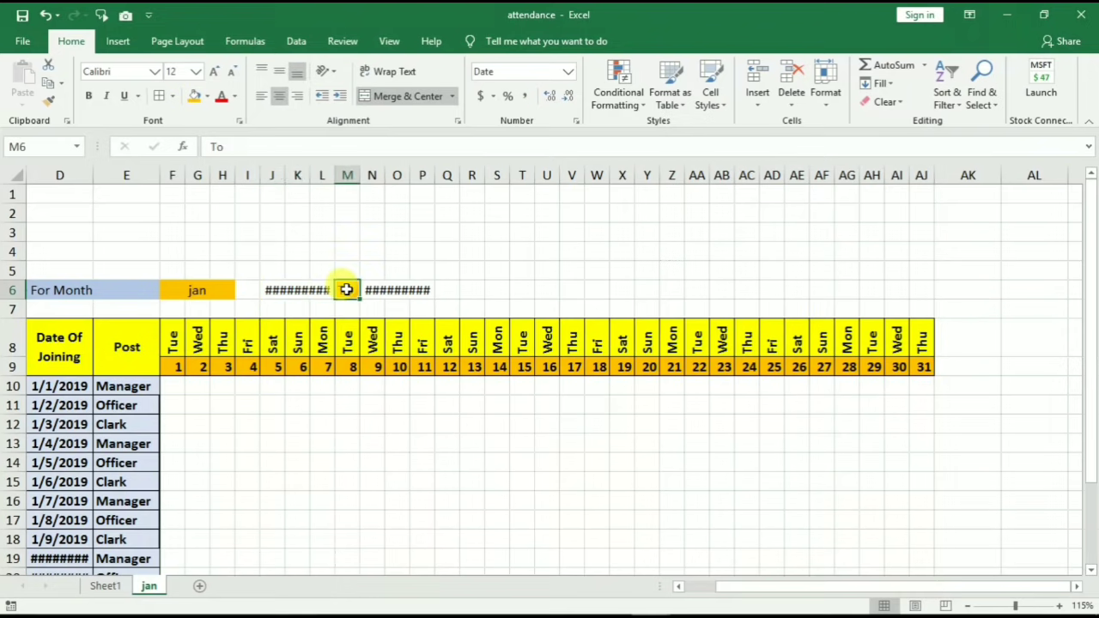
drag(358, 290, 383, 291)
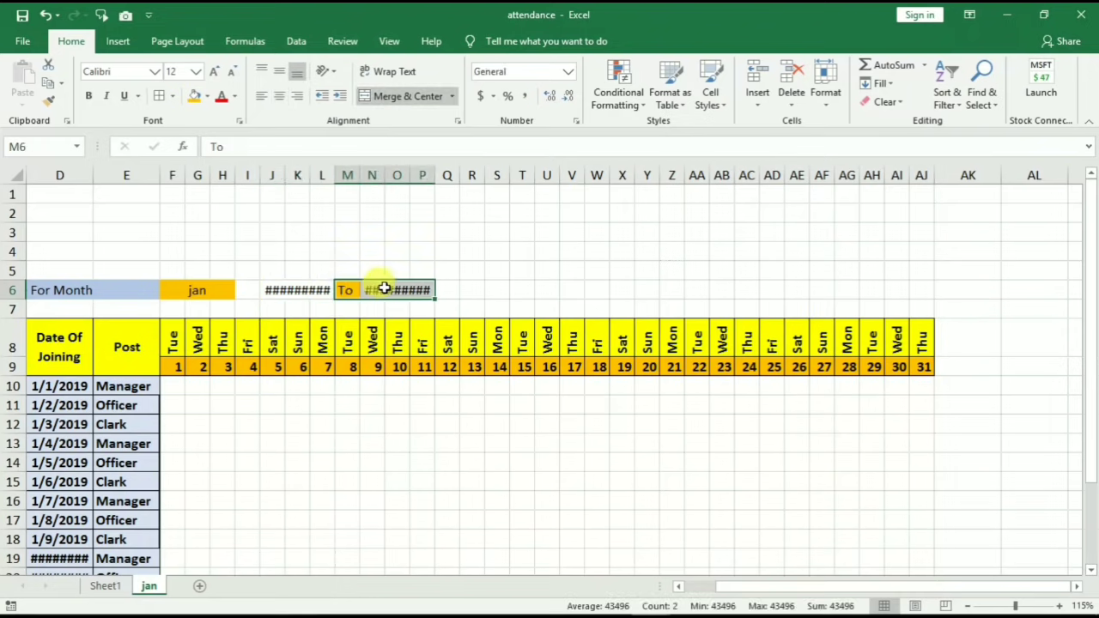
key(ctrl+c)
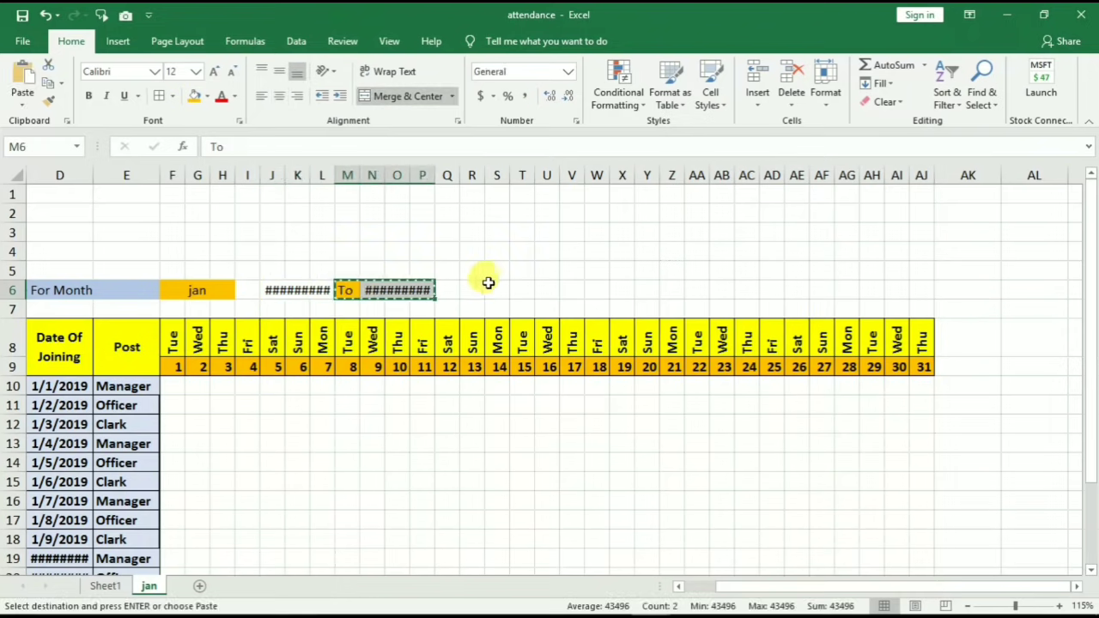
click(470, 292)
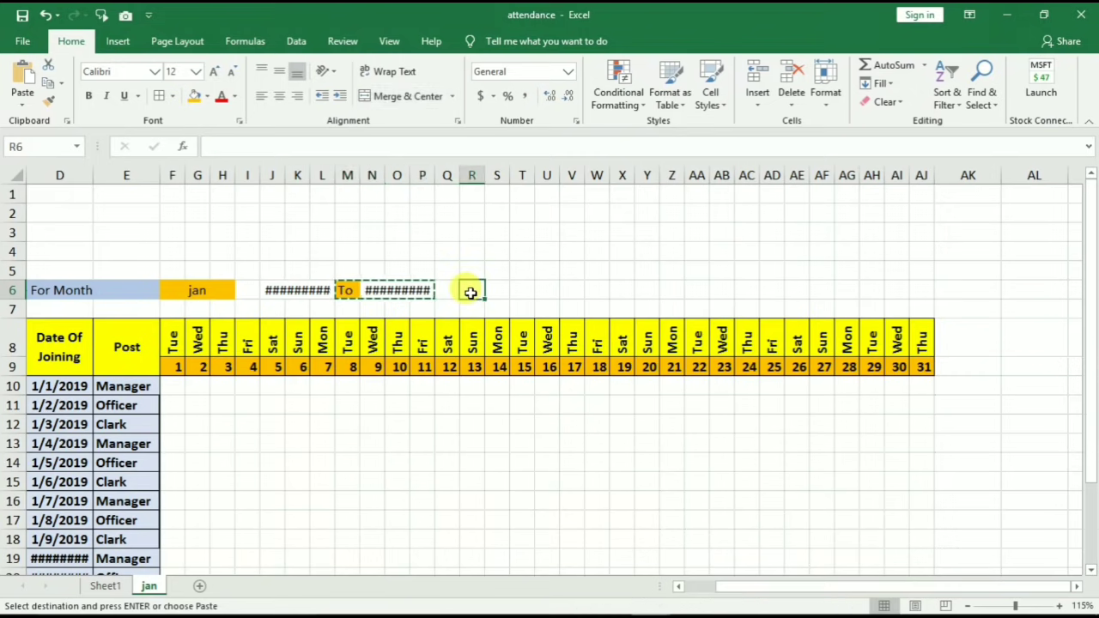
key(Return)
click(518, 291)
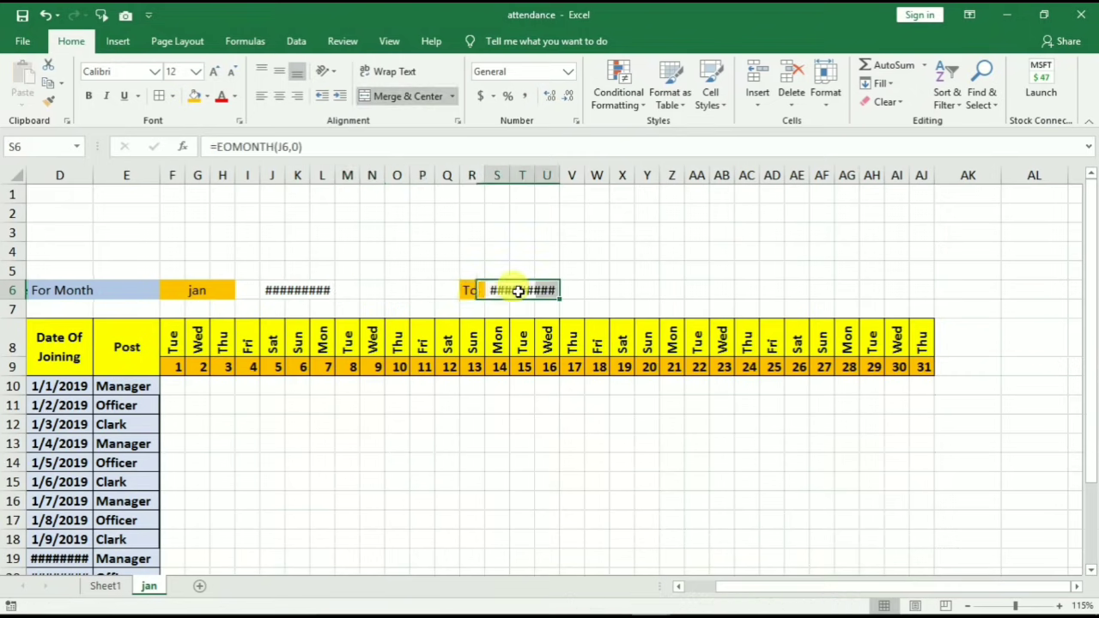
Merge & Center J6:O6 for the start date and S6:Y6 for the end date.
drag(319, 290, 387, 288)
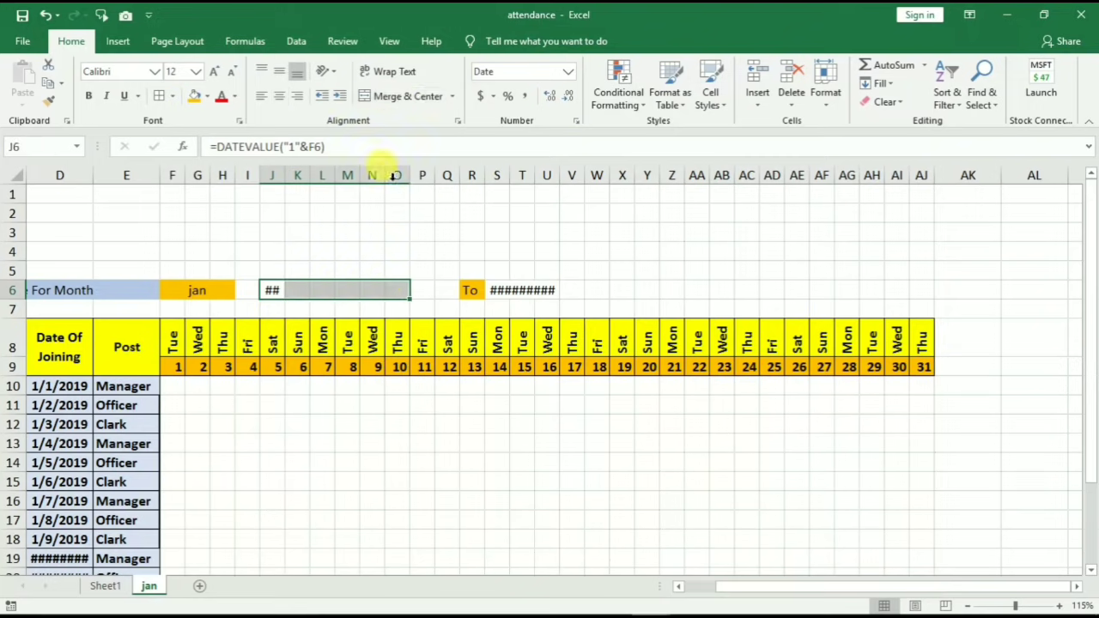
click(397, 98)
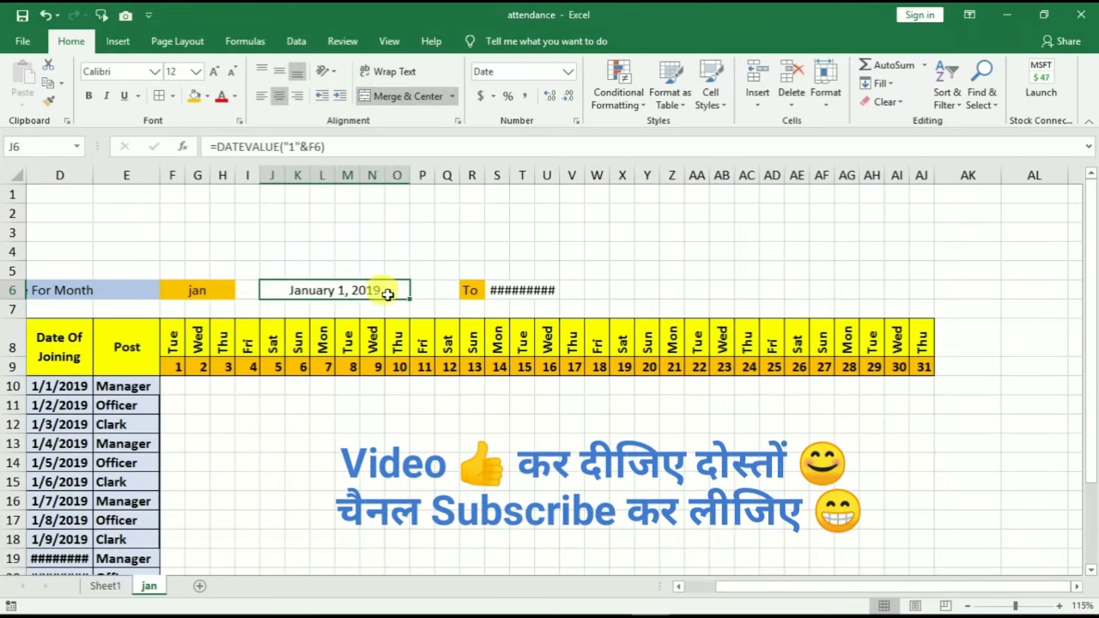
drag(497, 290, 652, 296)
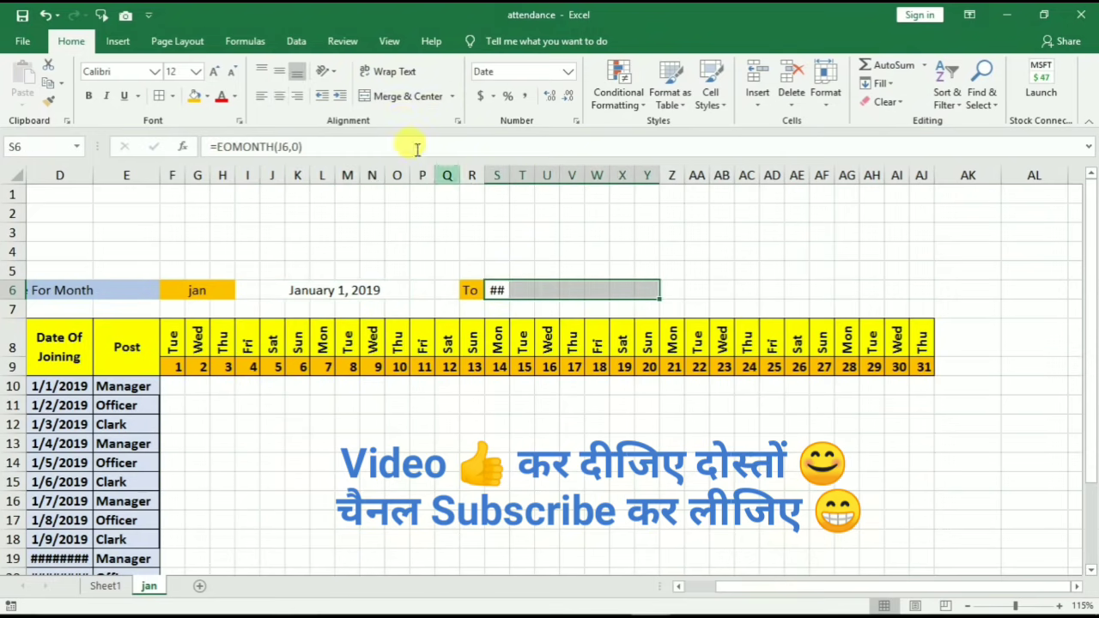
click(396, 96)
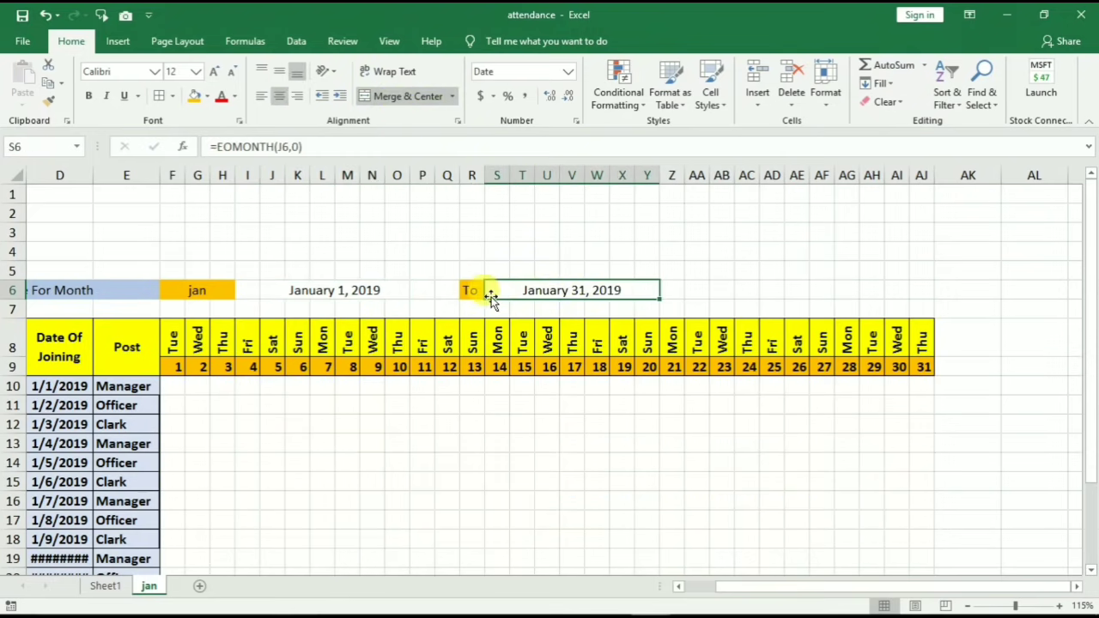
Re-merge the start date across J6:Q6 so January 1, 2019 shows in full.
click(382, 290)
mouse_move(370, 290)
mouse_down()
mouse_move(429, 292)
mouse_move(422, 284)
mouse_up()
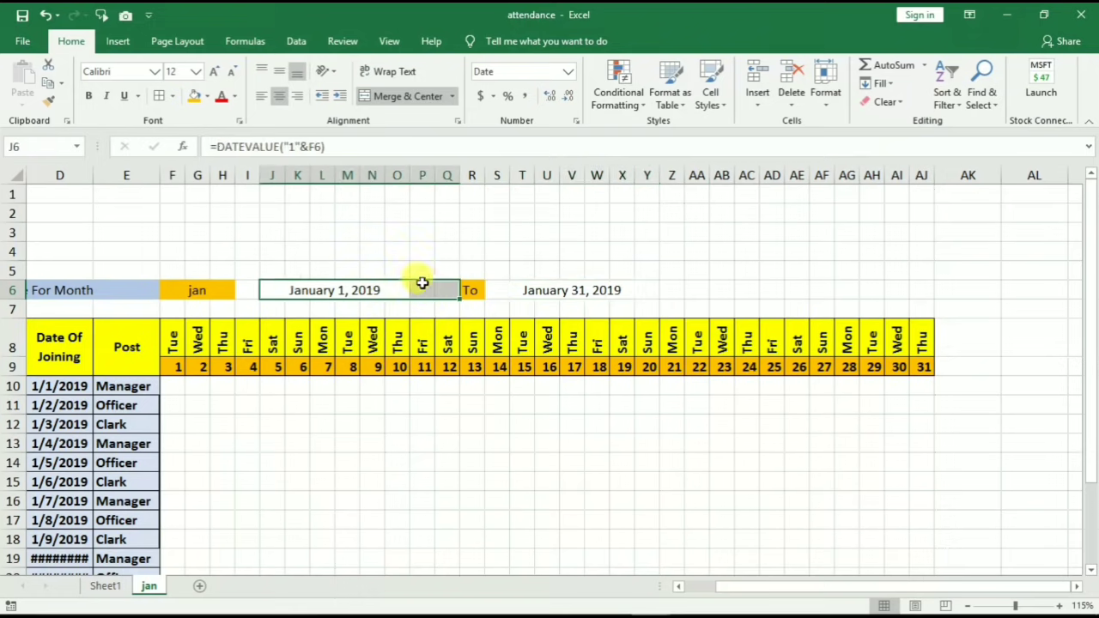
click(387, 97)
click(393, 97)
click(543, 292)
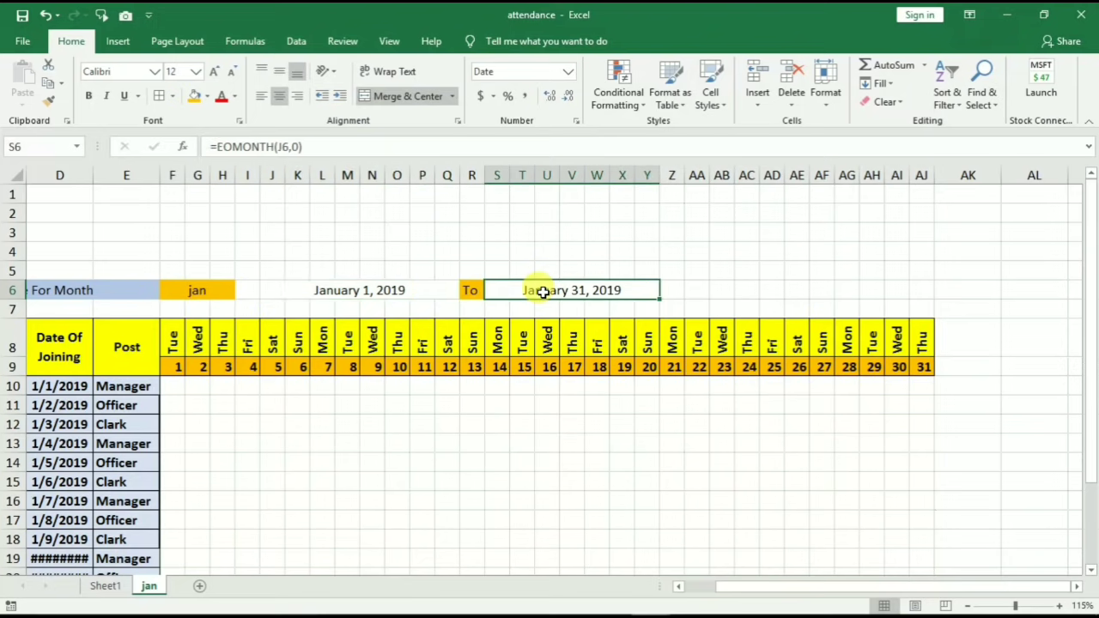
click(186, 387)
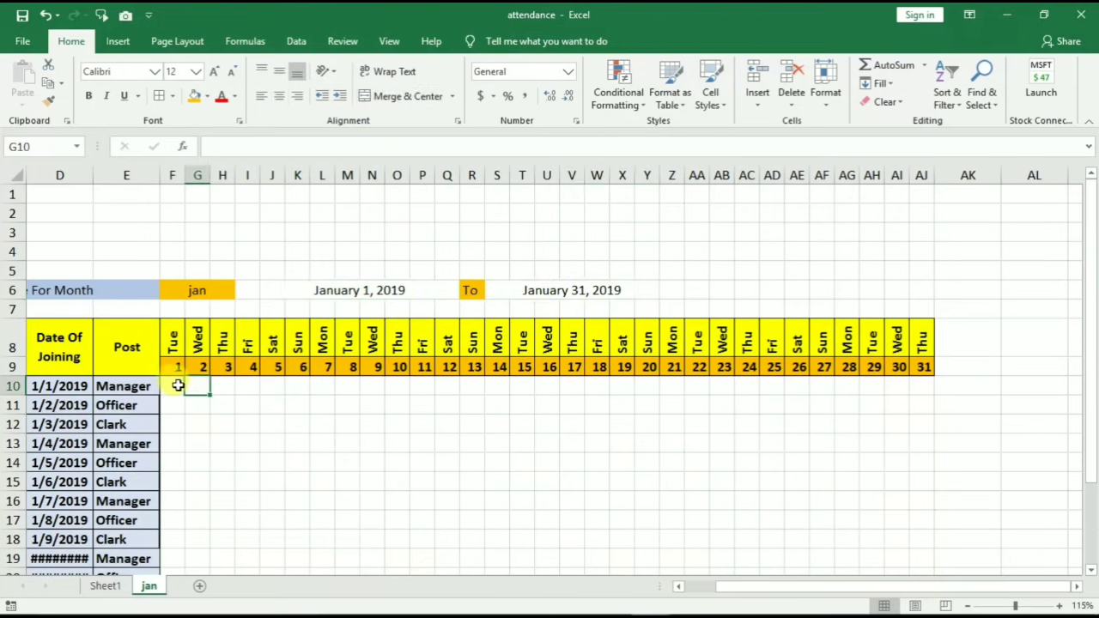
Put All Borders on every cell of the attendance grid below the days.
drag(178, 386, 918, 553)
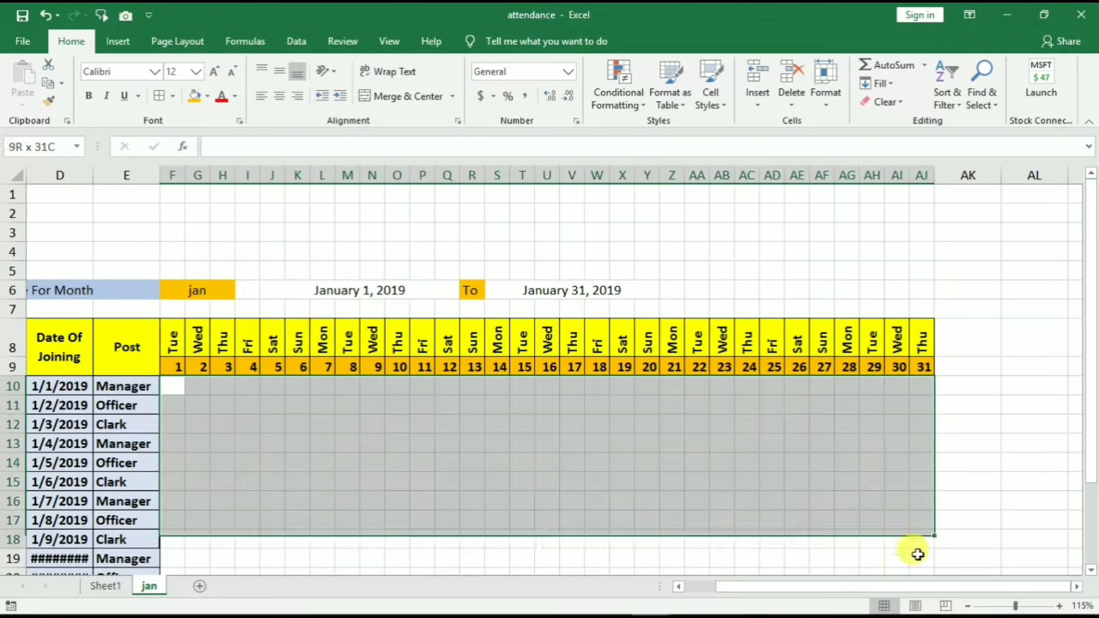
mouse_move(917, 554)
mouse_down()
mouse_move(917, 563)
mouse_move(919, 520)
mouse_up()
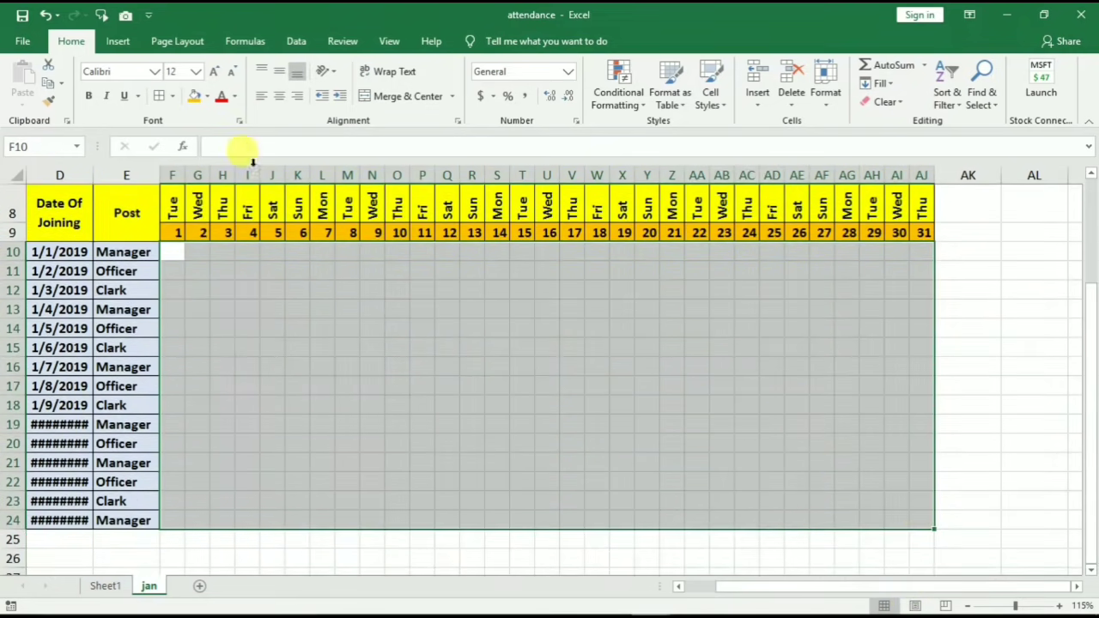
click(159, 96)
click(247, 346)
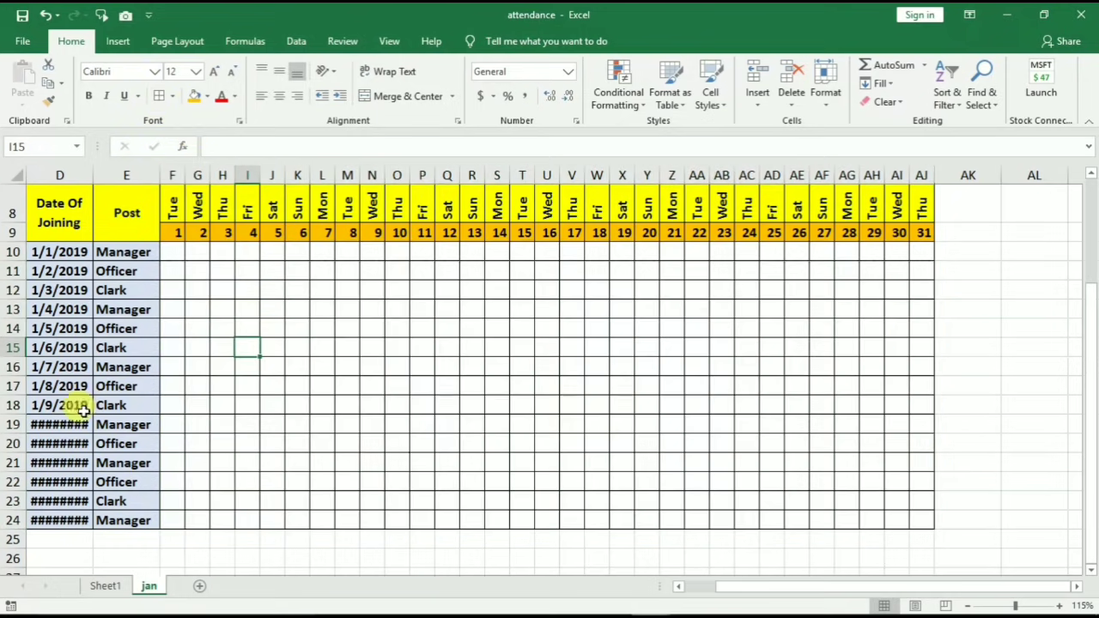
AutoFit column D so dates like 1/10/2019 through 1/15/2019 display fully.
scroll(56, 438, up, 2)
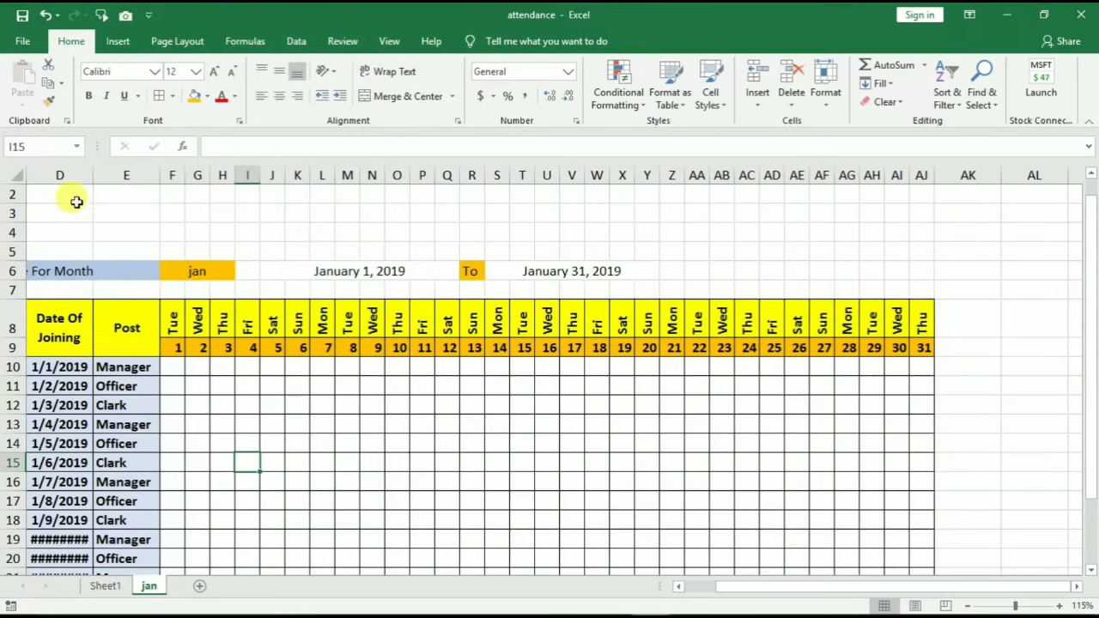
double_click(89, 178)
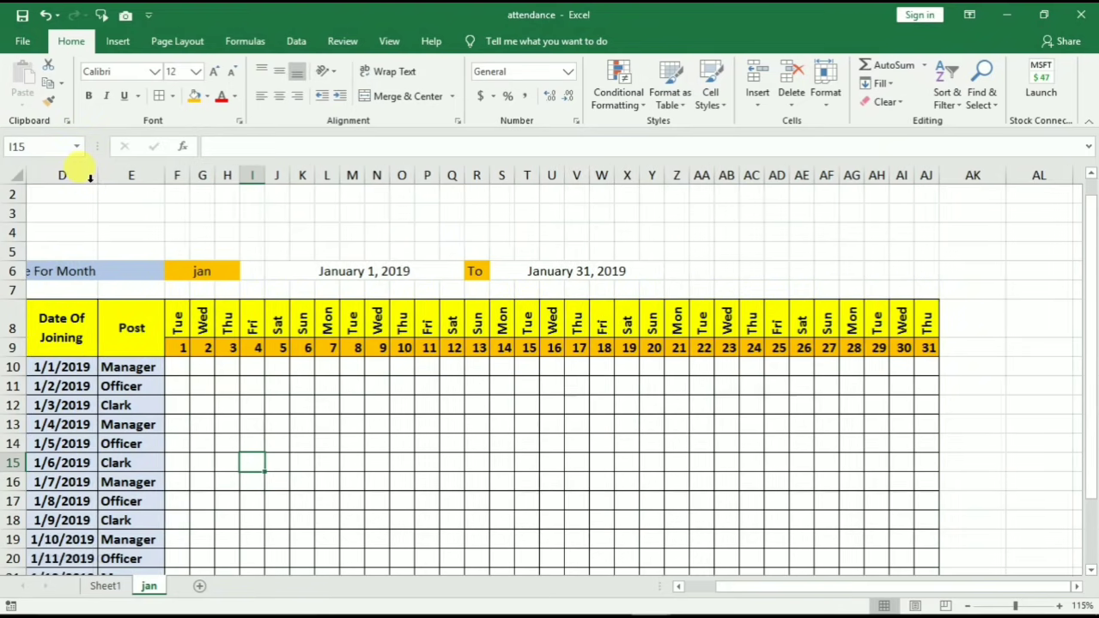
scroll(245, 404, down, 2)
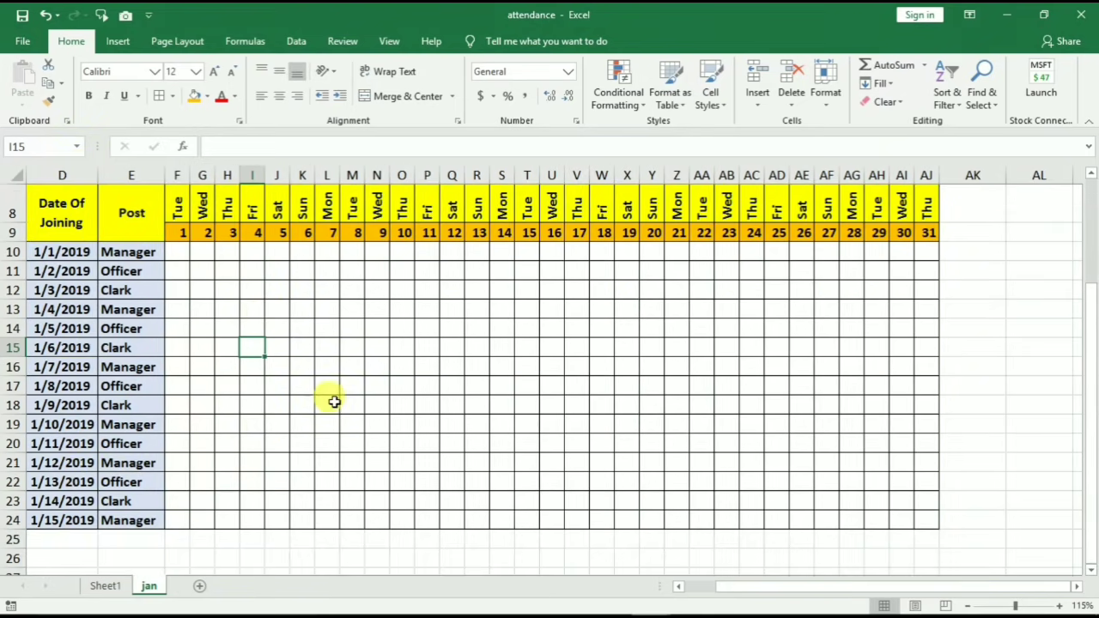
scroll(365, 408, up, 2)
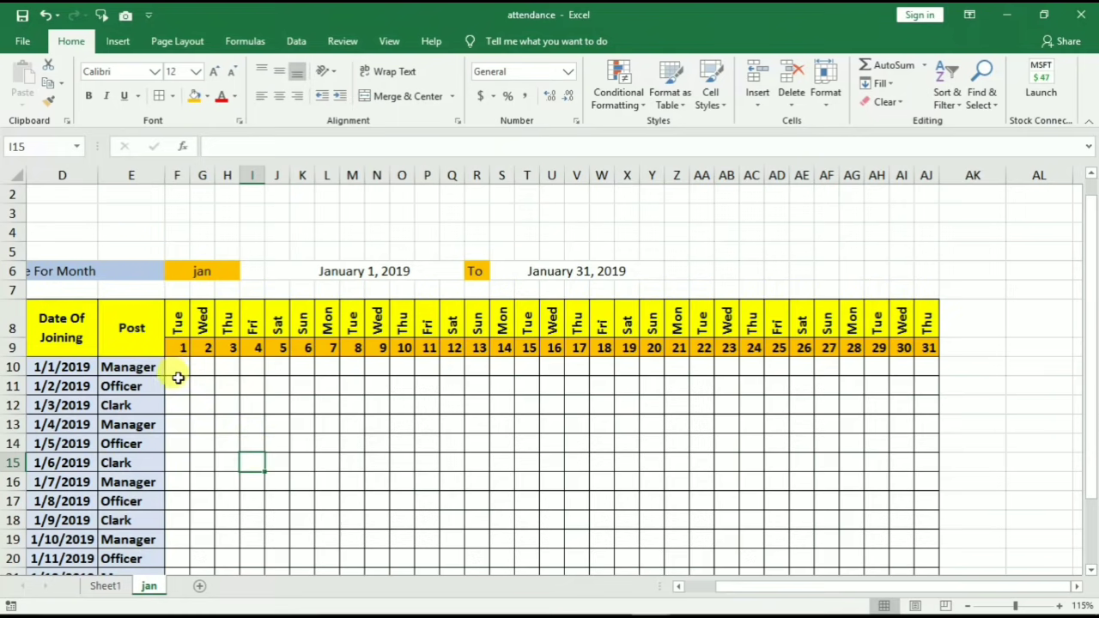
Start a formula-based conditional formatting rule on F10 with =F$8="sun".
click(181, 369)
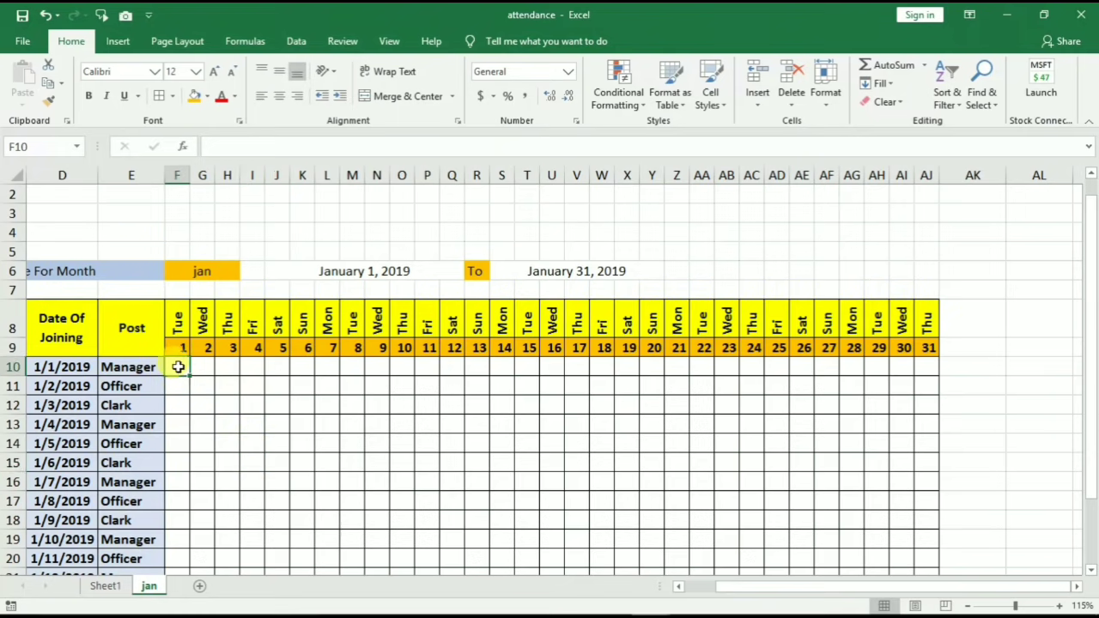
click(637, 110)
click(640, 300)
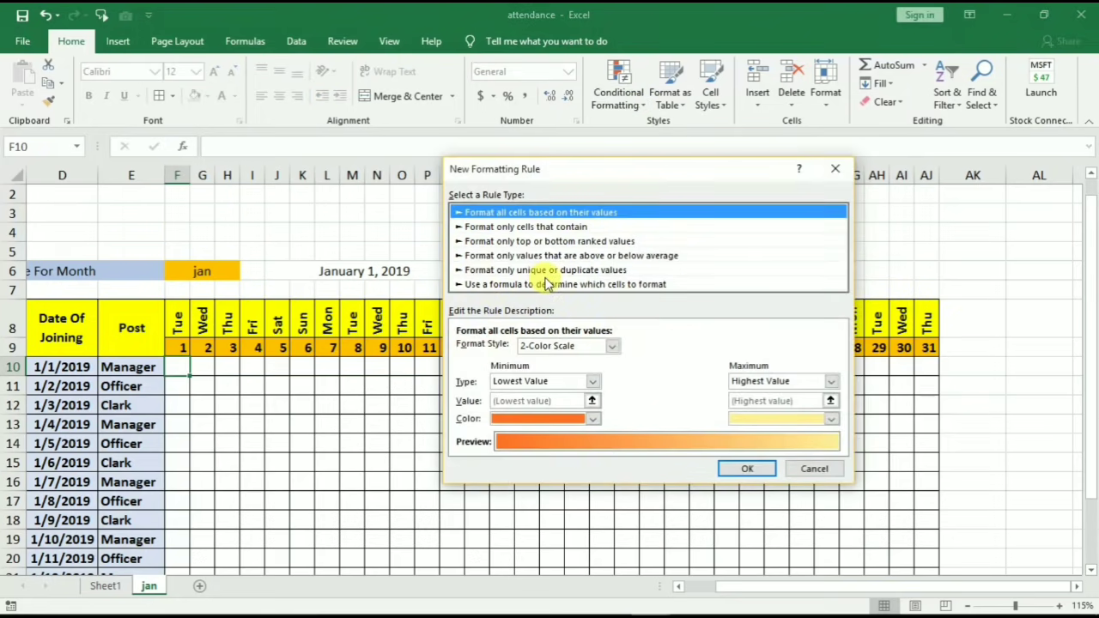
click(622, 285)
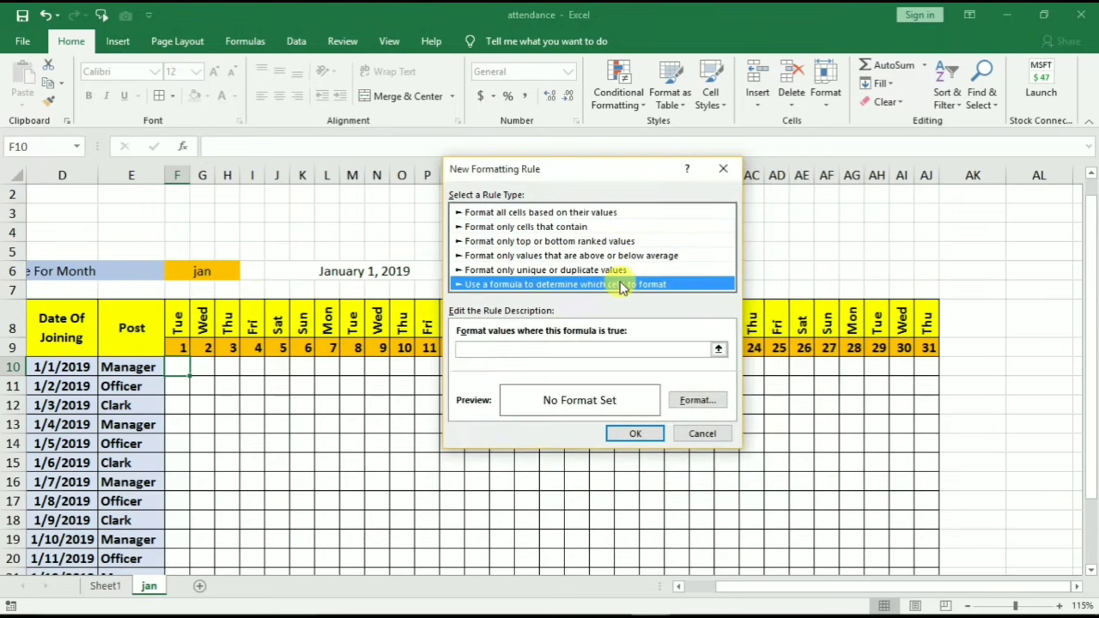
click(494, 349)
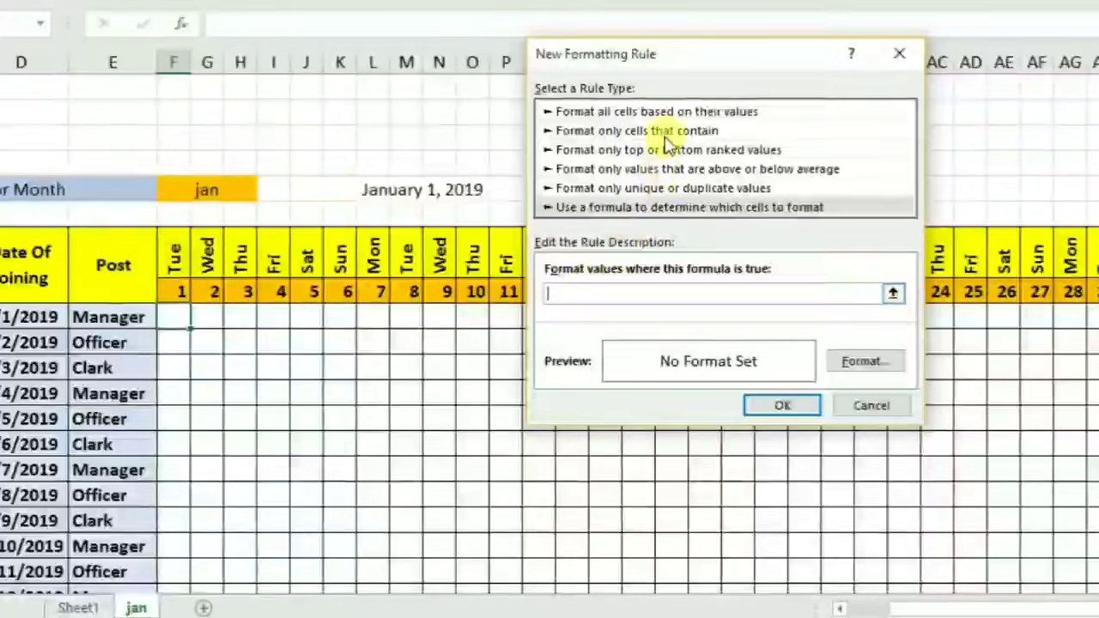
drag(702, 60, 584, 112)
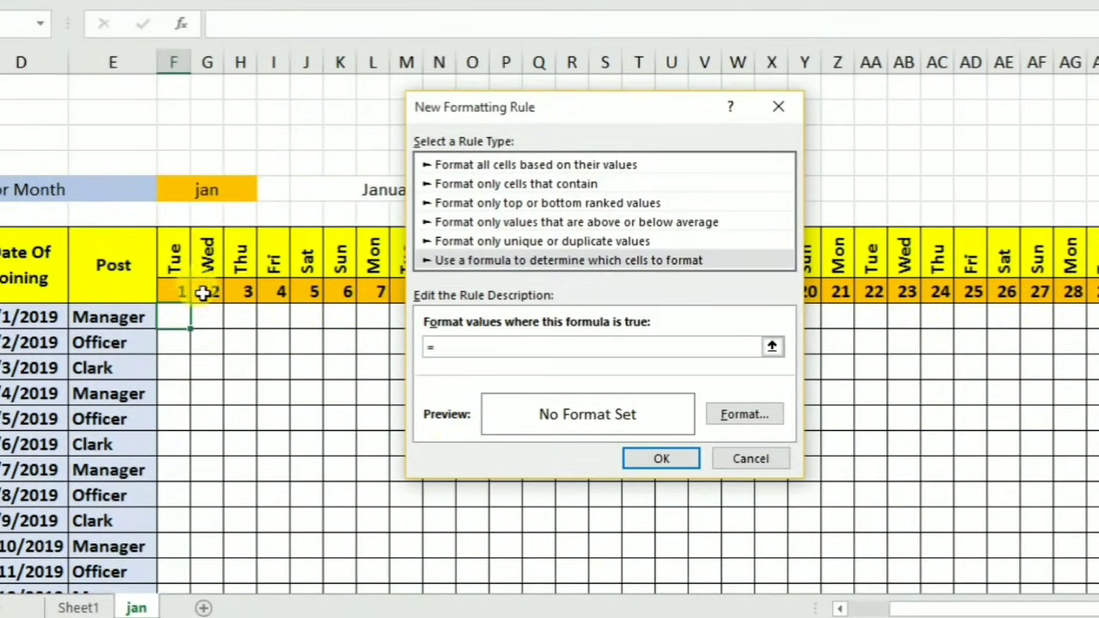
click(173, 253)
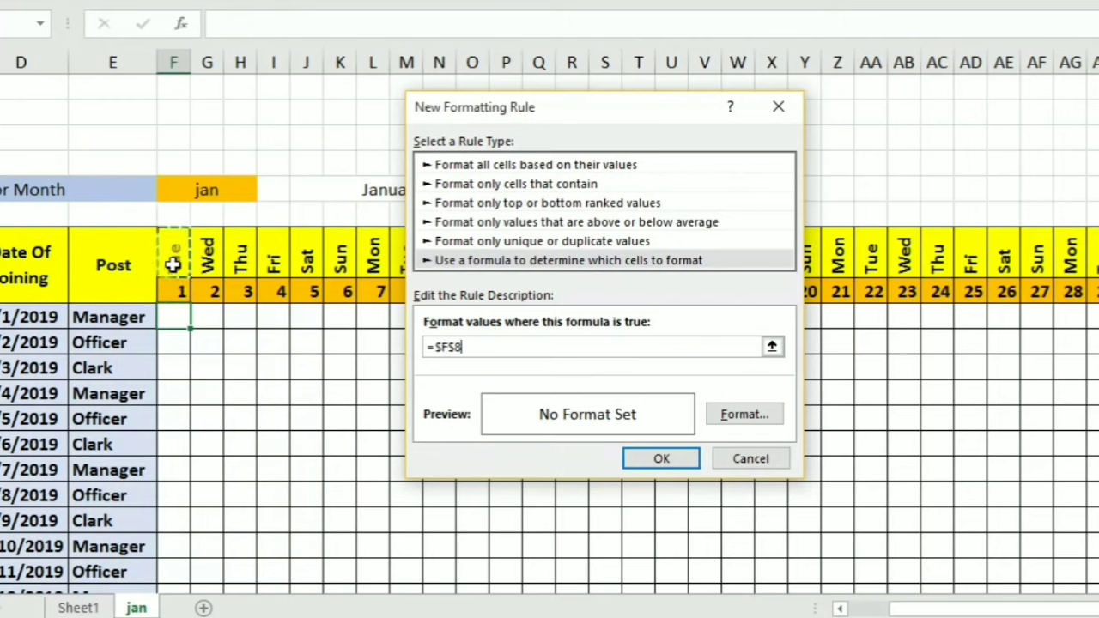
text(="sun")
click(437, 347)
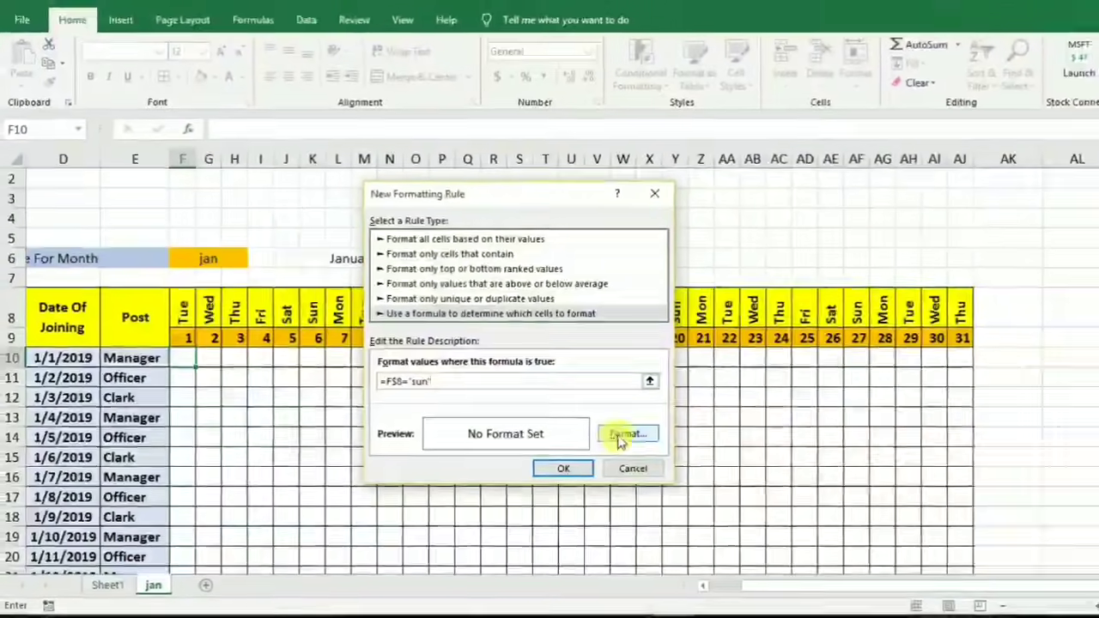
Give the Sunday rule a red background fill and save it.
click(604, 440)
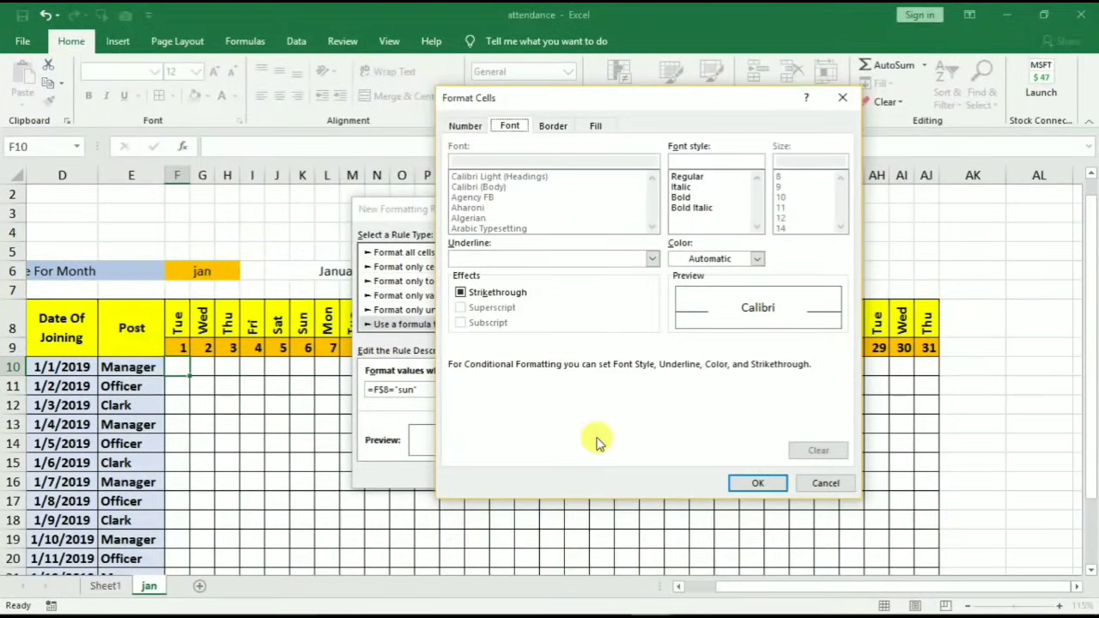
click(597, 127)
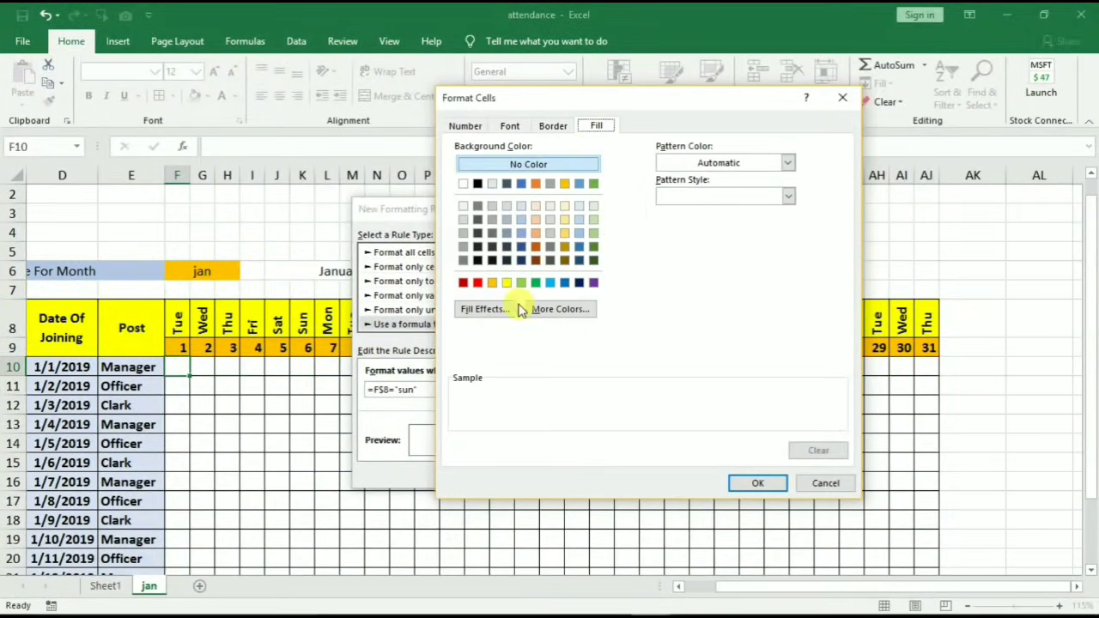
click(478, 282)
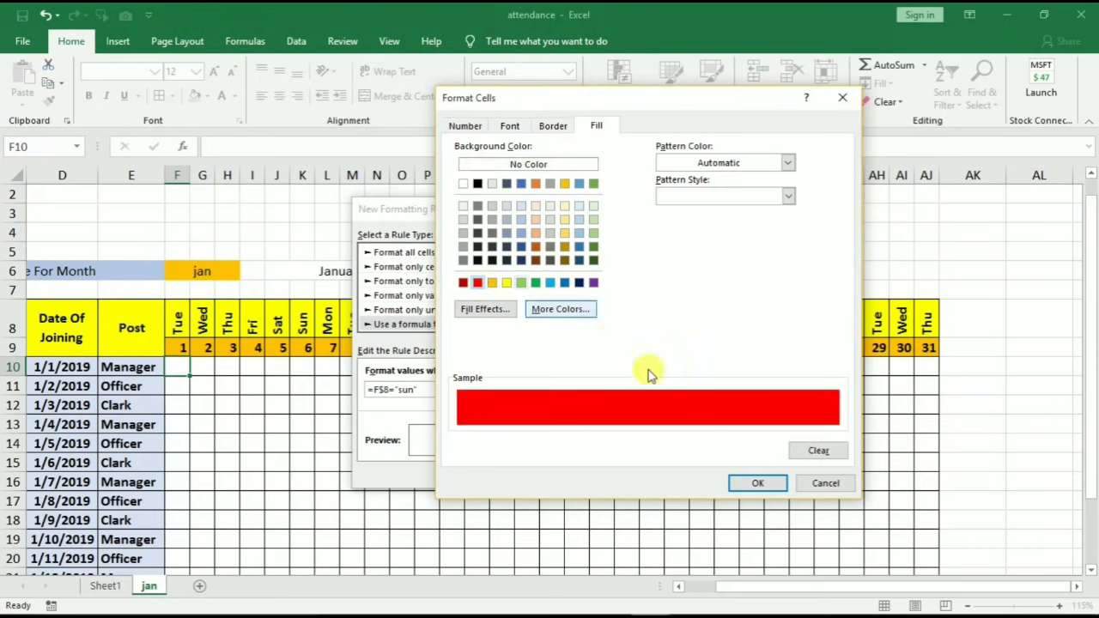
click(747, 483)
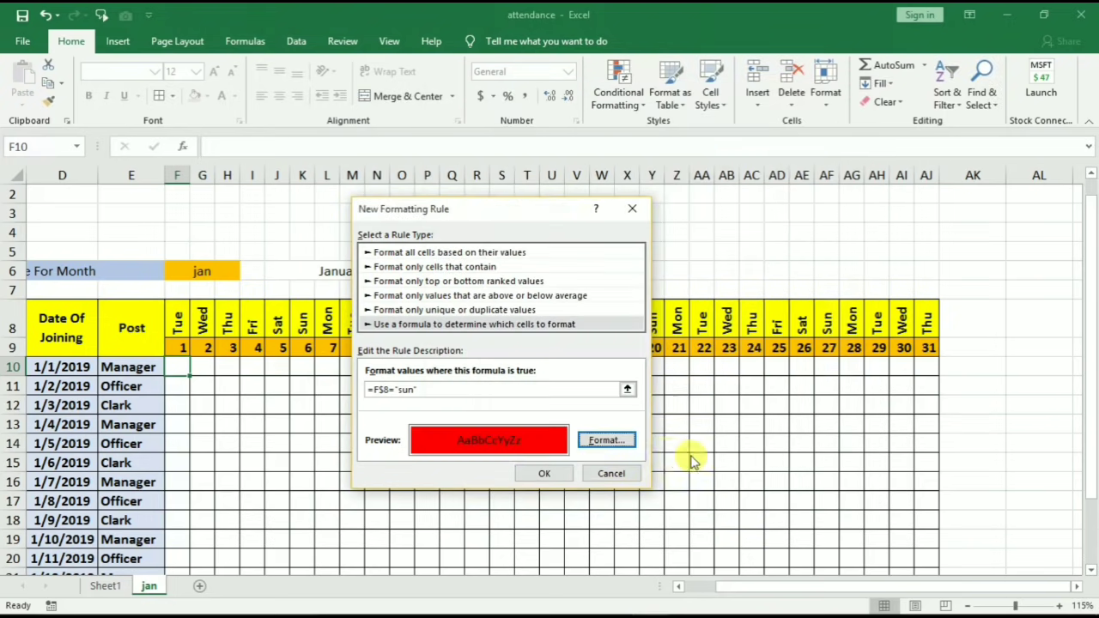
click(523, 475)
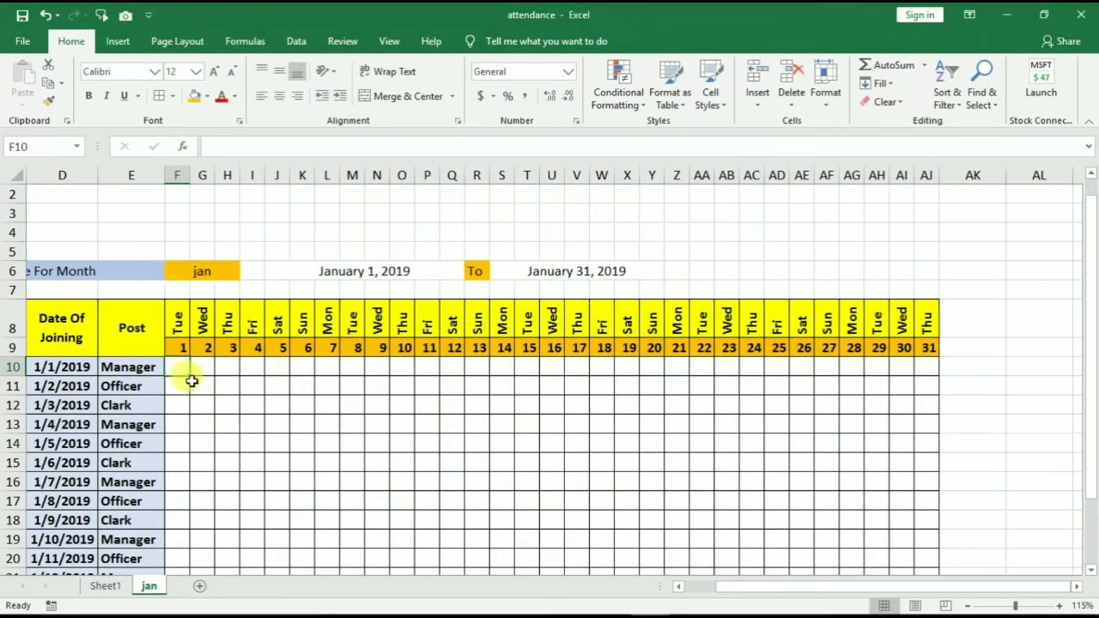
Copy F10's Sunday rule across row 10 to AJ10 and check the day 6 and 13 formulas.
drag(189, 379, 934, 391)
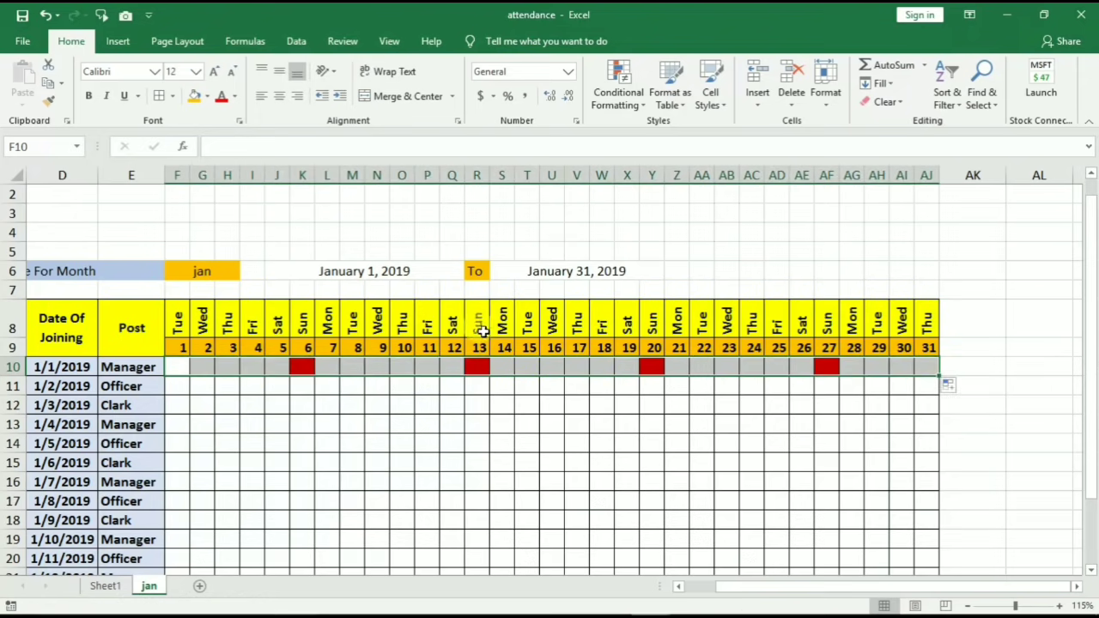
click(300, 356)
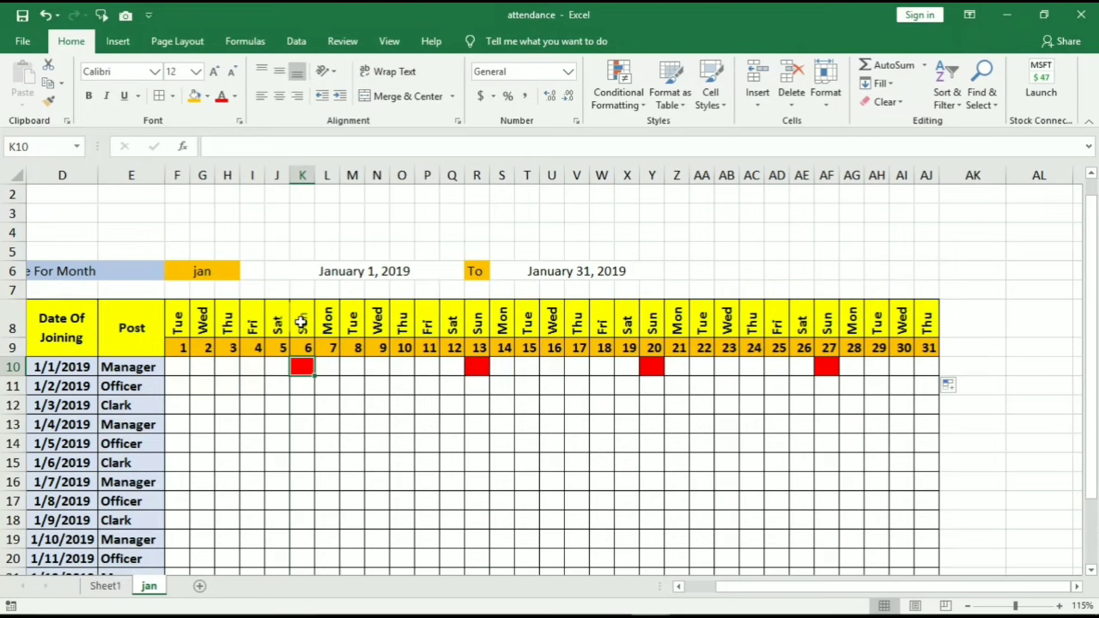
drag(301, 324, 303, 378)
drag(477, 324, 477, 368)
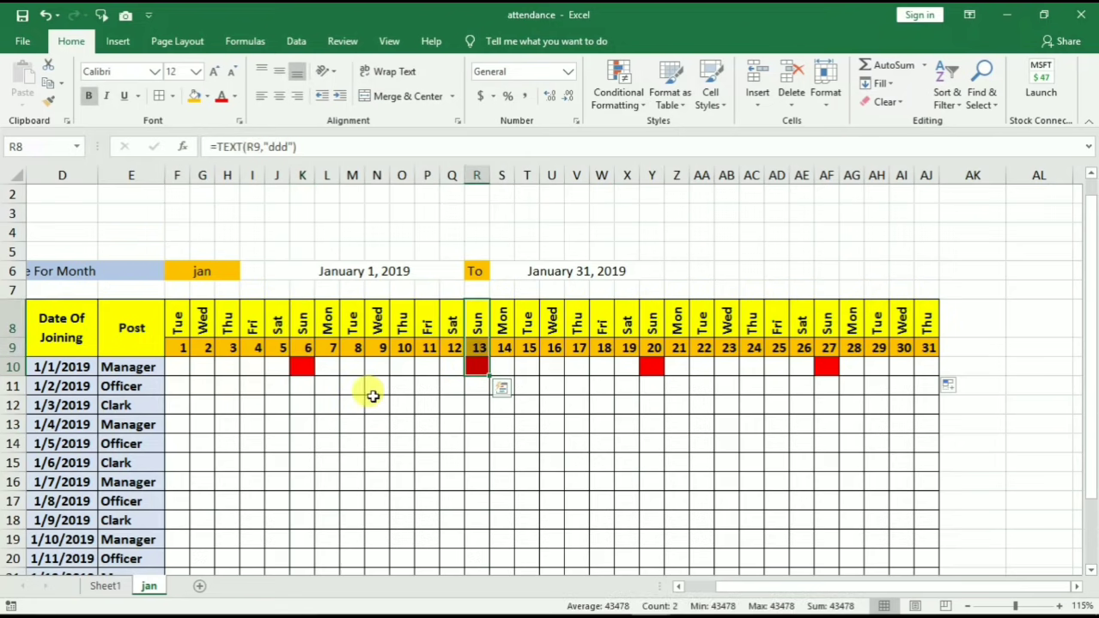
Extend the row 10 formatting down to row 24 so Sunday columns turn red.
drag(209, 371, 703, 369)
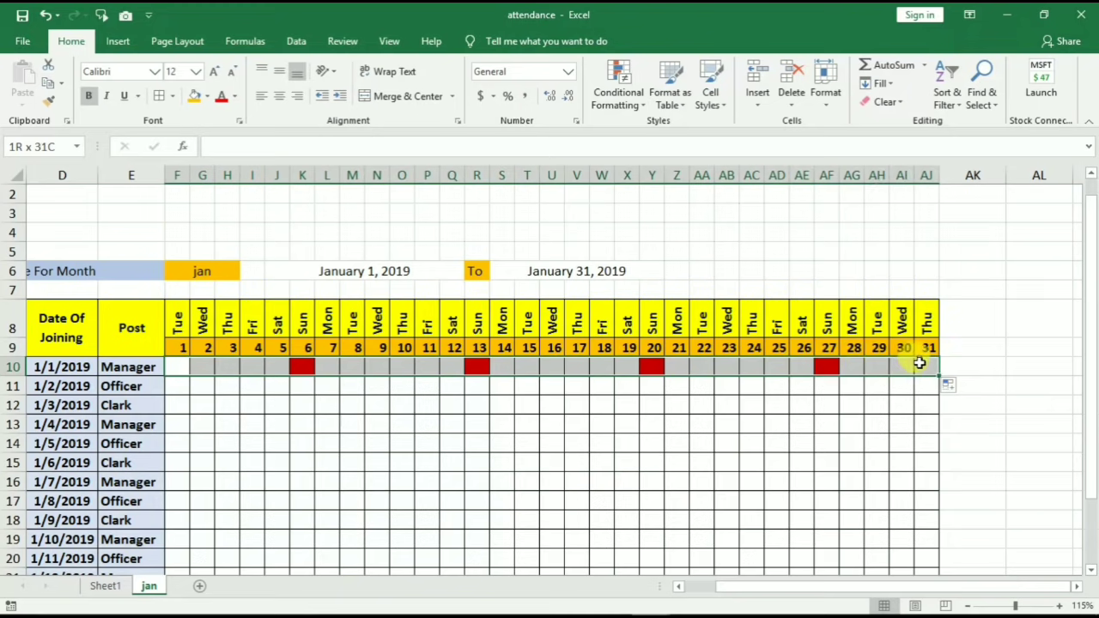
mouse_move(703, 370)
mouse_down()
mouse_move(923, 368)
mouse_move(935, 565)
mouse_up()
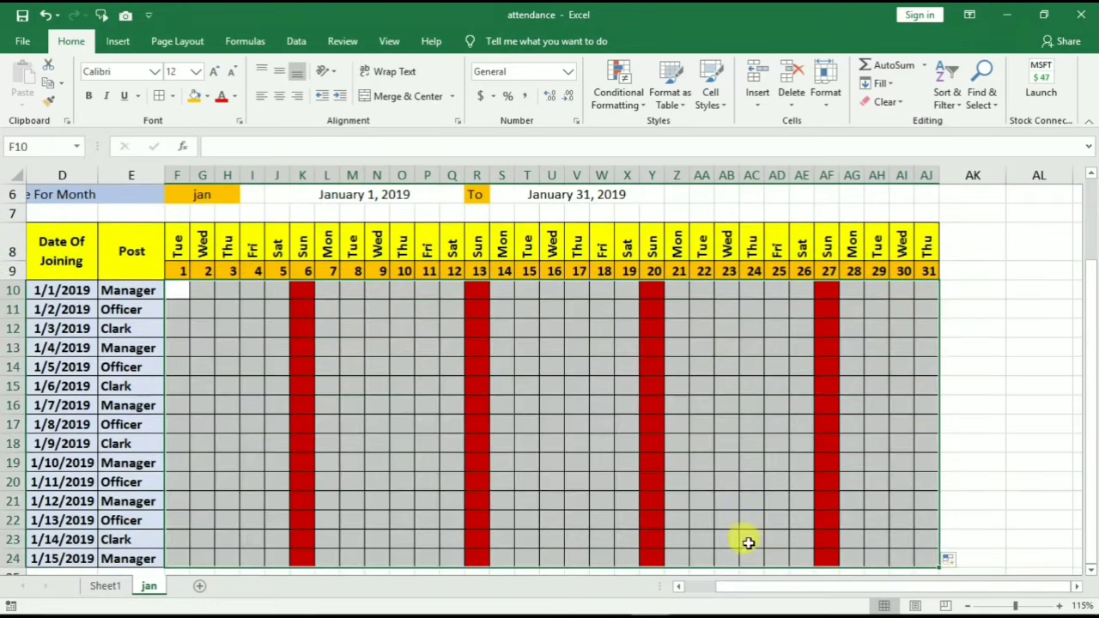
scroll(738, 533, down, 2)
scroll(540, 489, up, 4)
scroll(493, 440, down, 1)
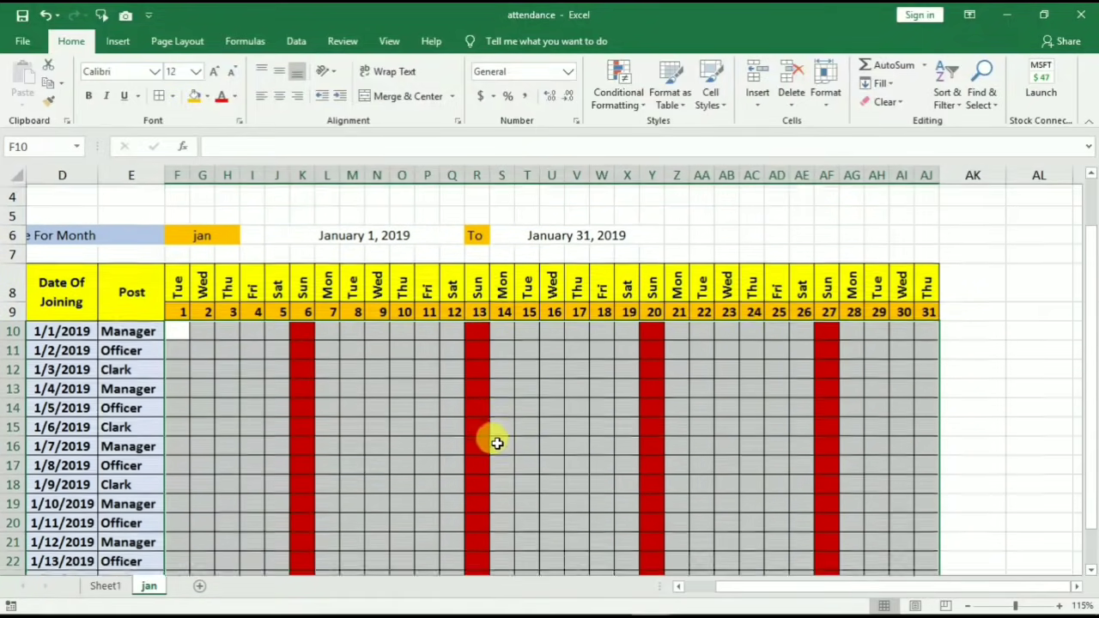
scroll(485, 429, down, 1)
scroll(485, 428, up, 1)
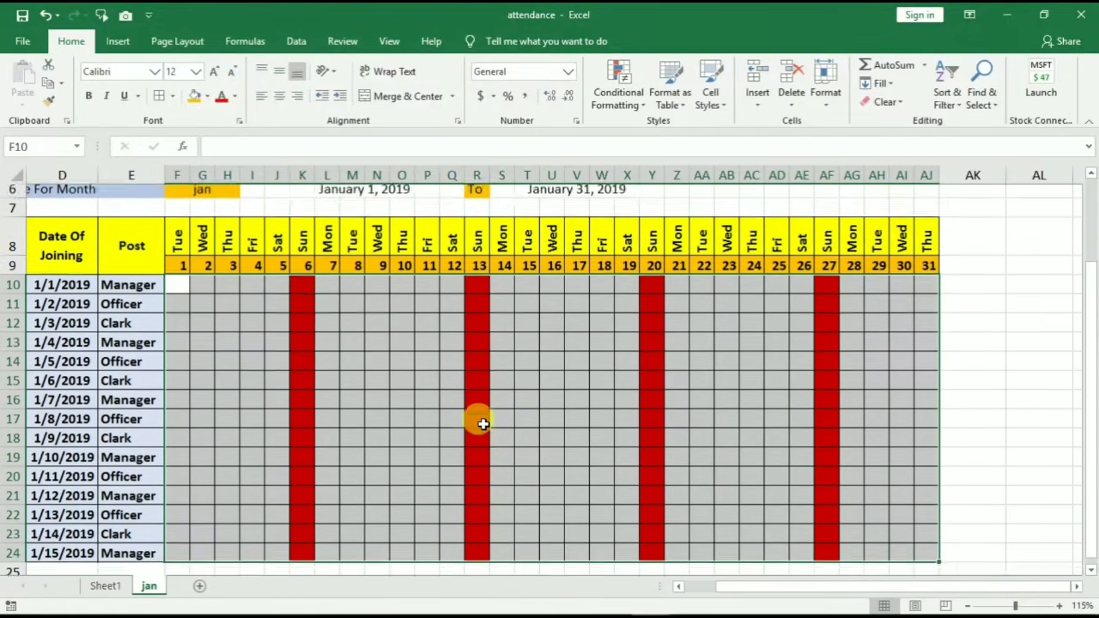
Rename the jan sheet to mar so the register shows March 2019.
double_click(148, 585)
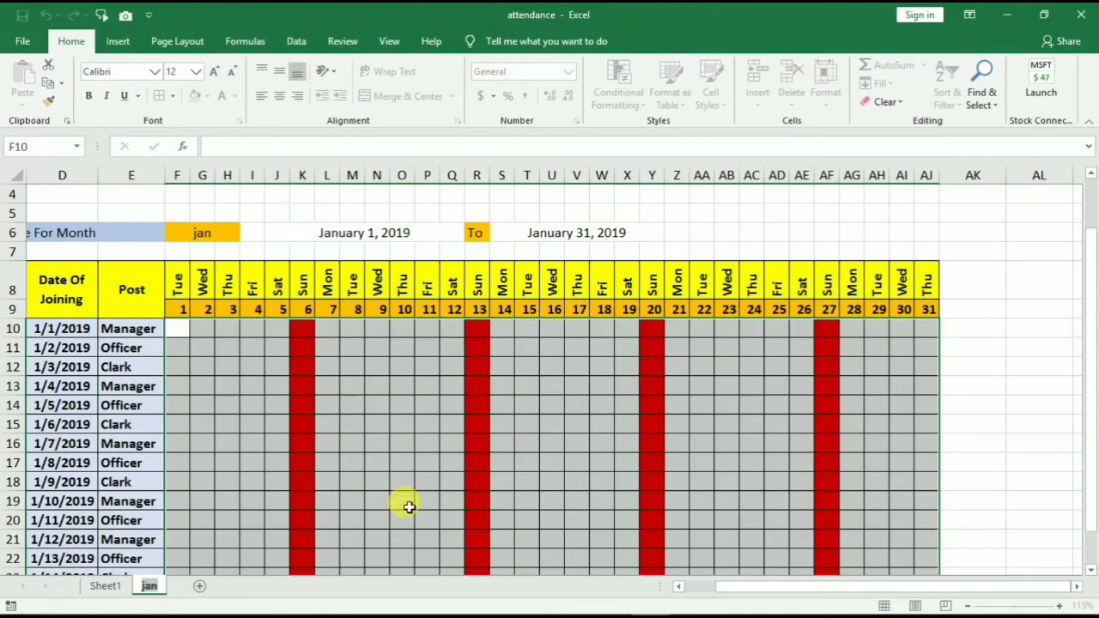
text(mar)
key(Return)
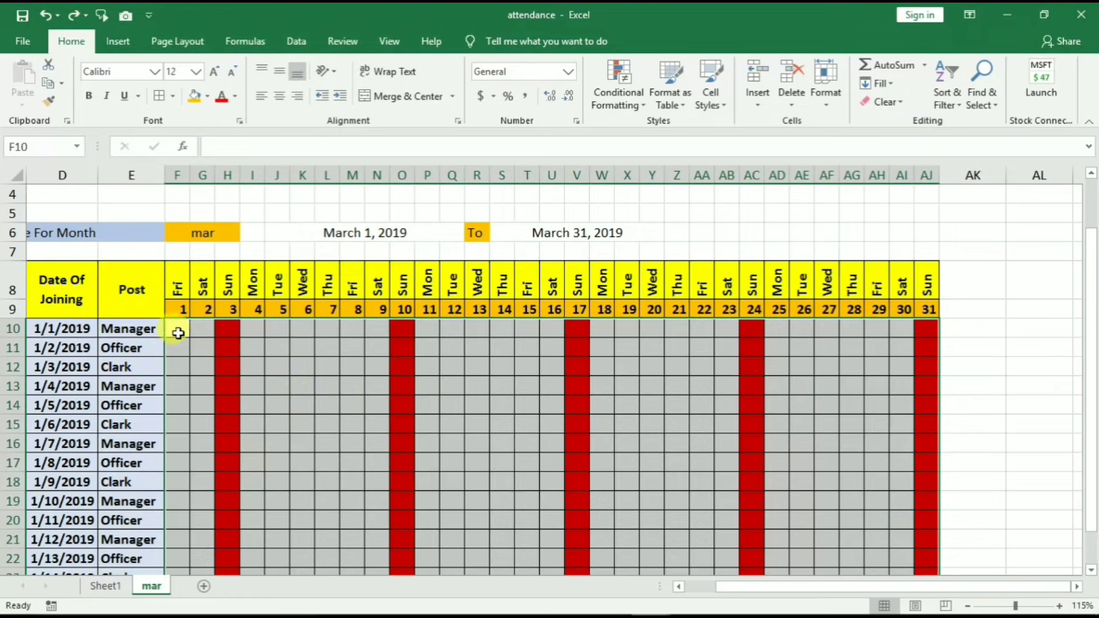
Open a new formula-based rule for F10, then close it without adding anything.
click(178, 332)
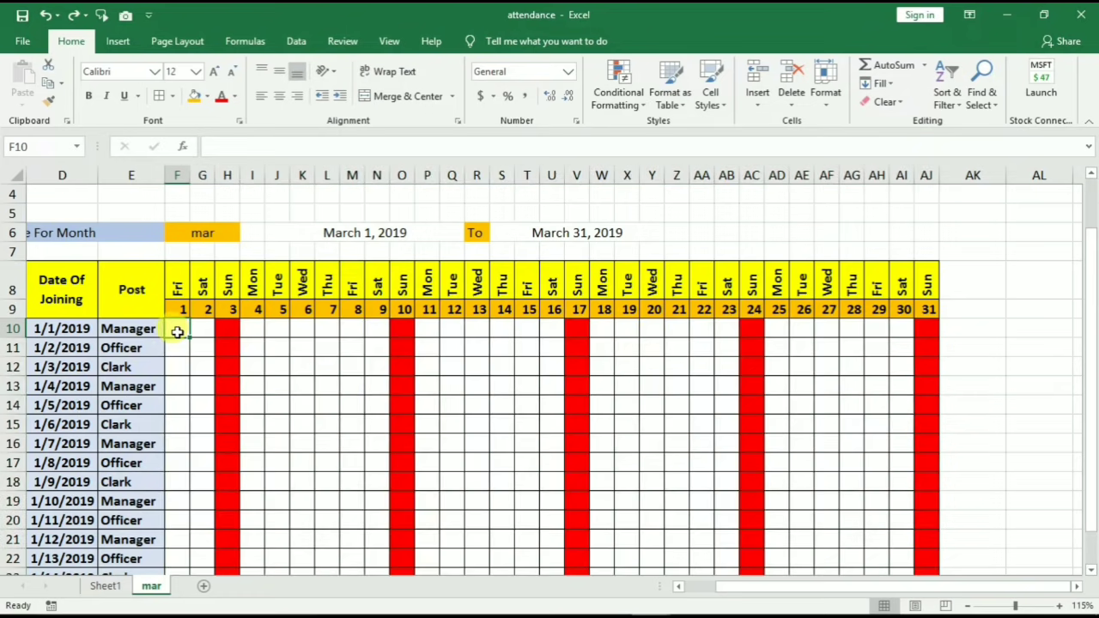
click(621, 105)
click(601, 340)
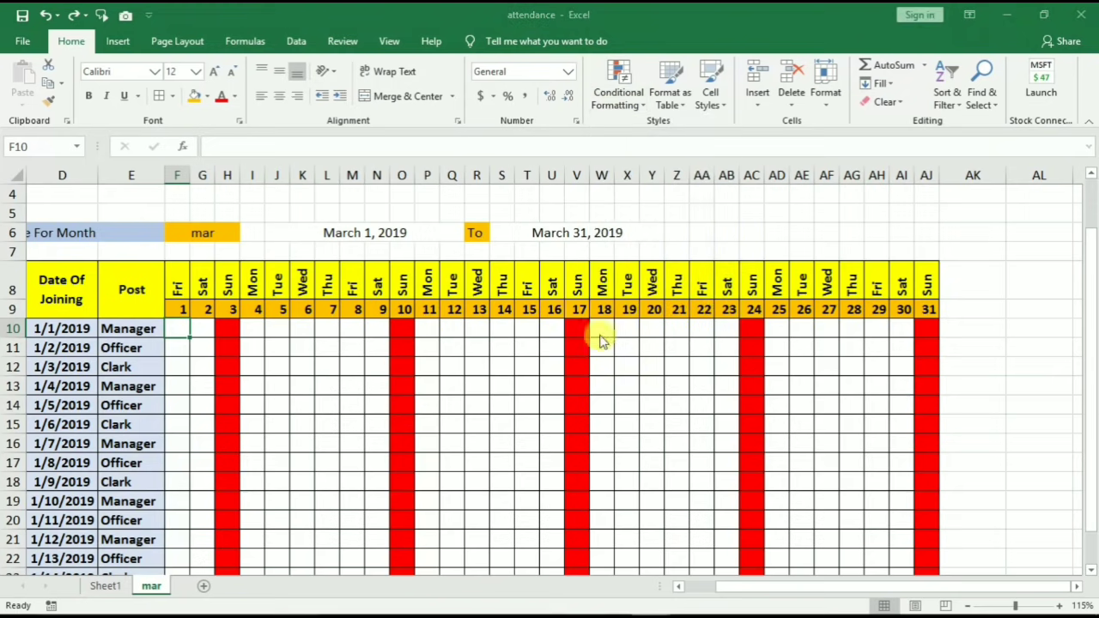
click(364, 225)
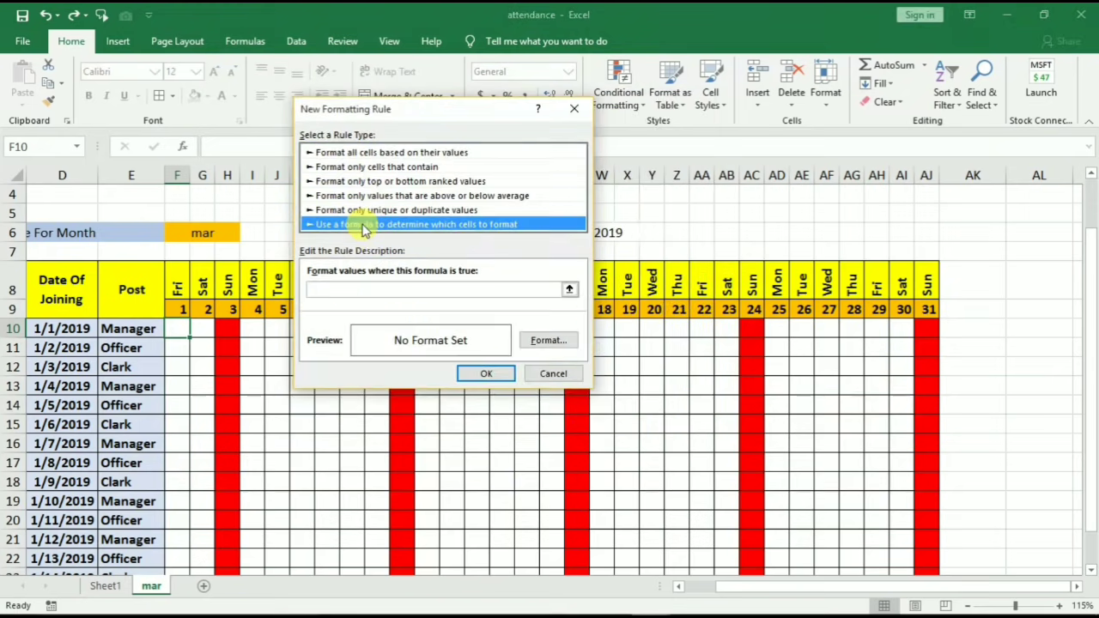
click(358, 289)
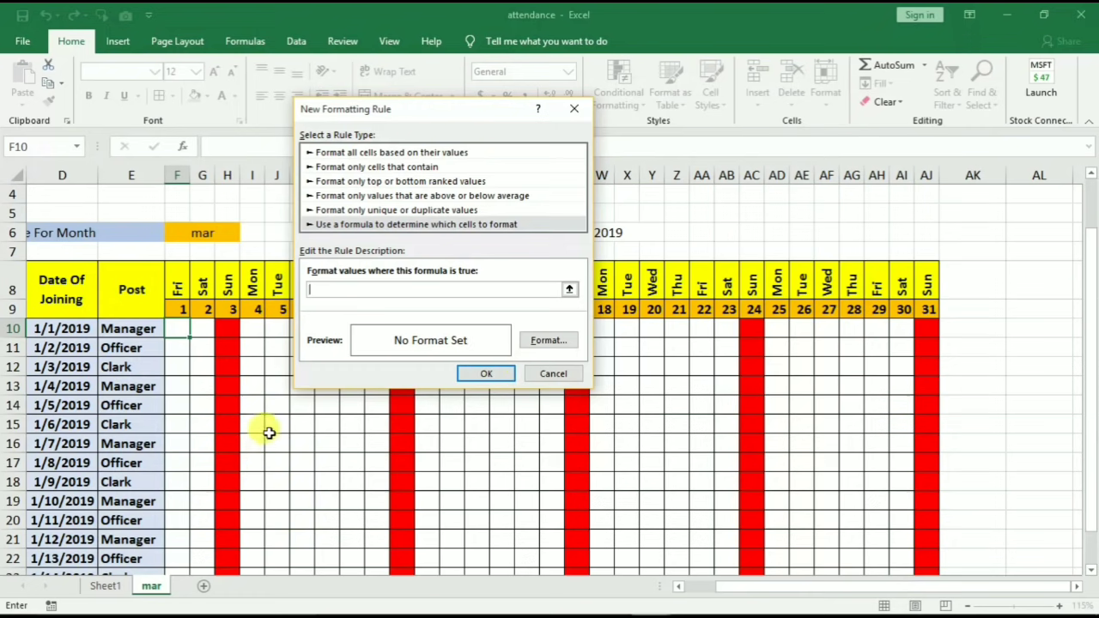
click(572, 115)
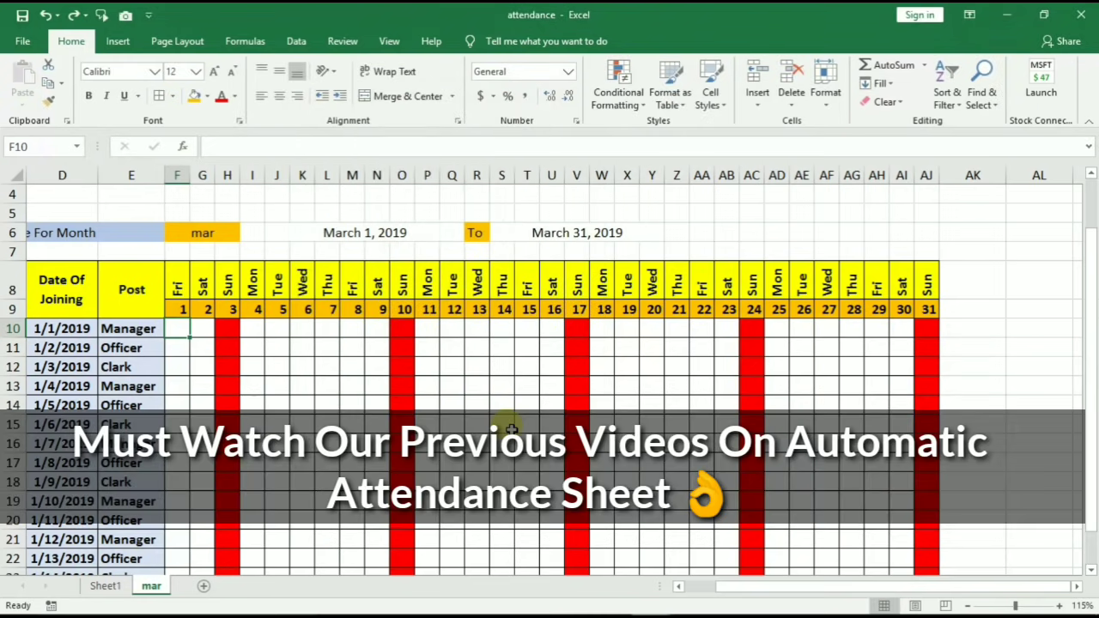
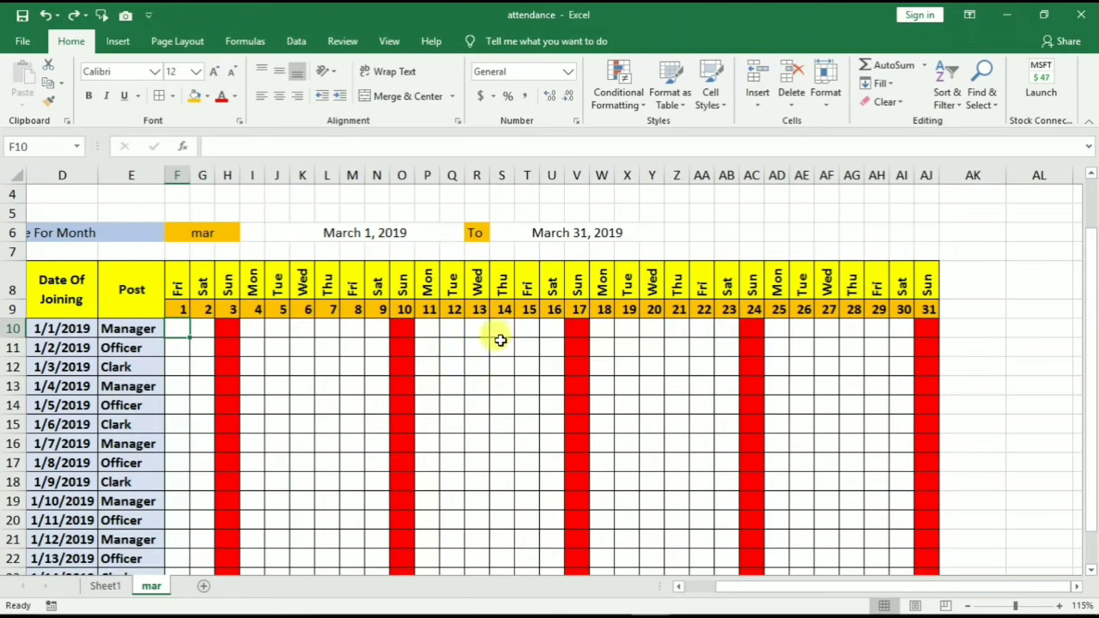
Append &" "&2019 to F6's MID(CELL("filename")) formula so the label reads 'mar 2019'.
click(407, 233)
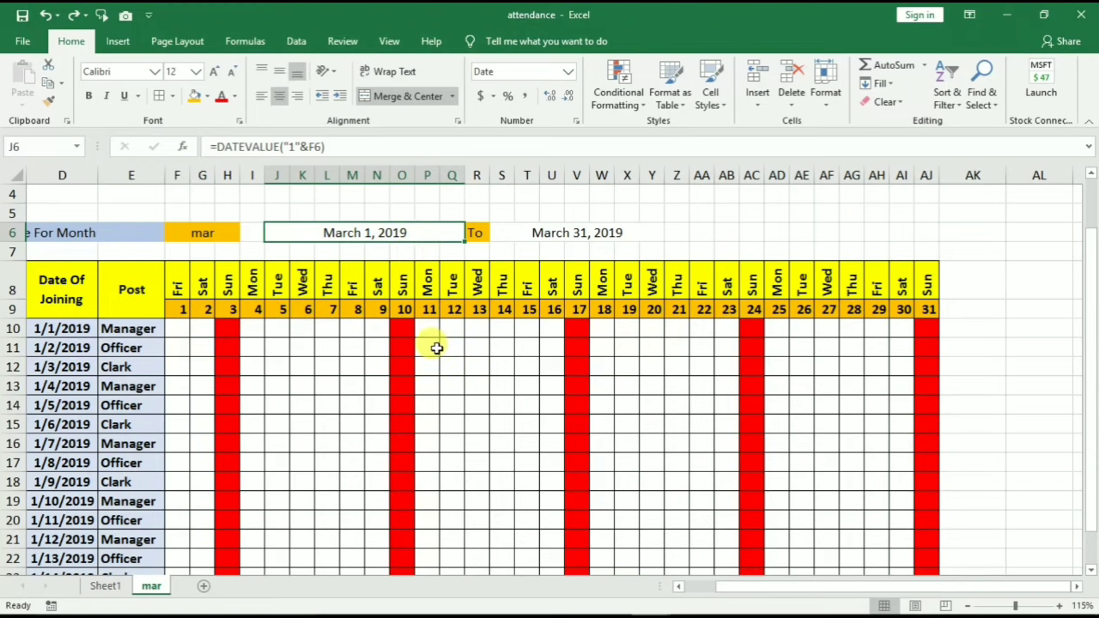
click(203, 237)
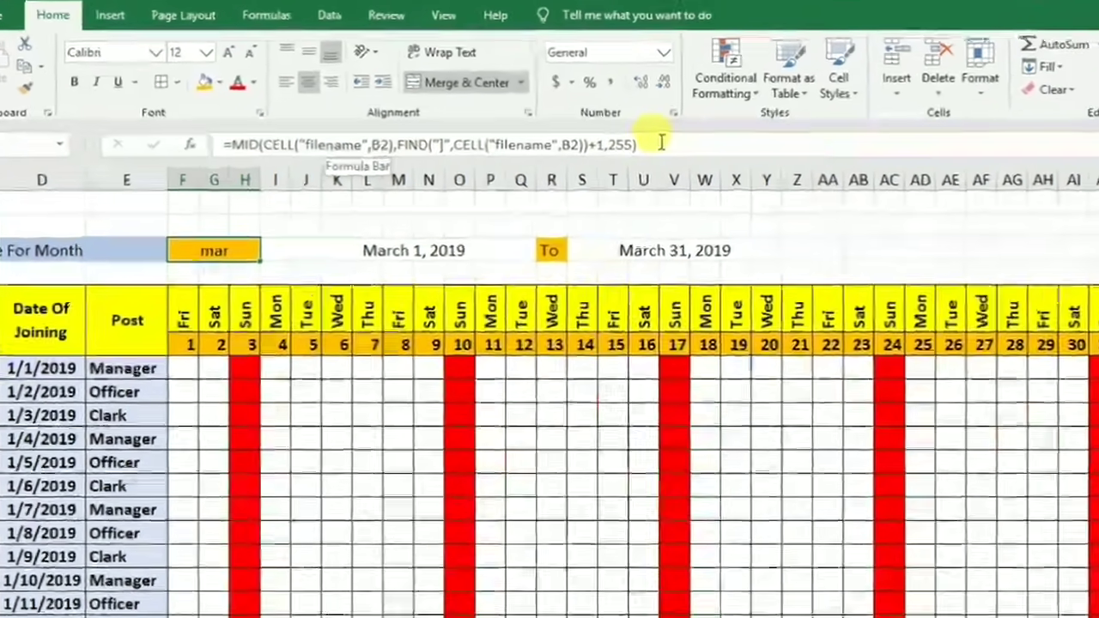
click(557, 147)
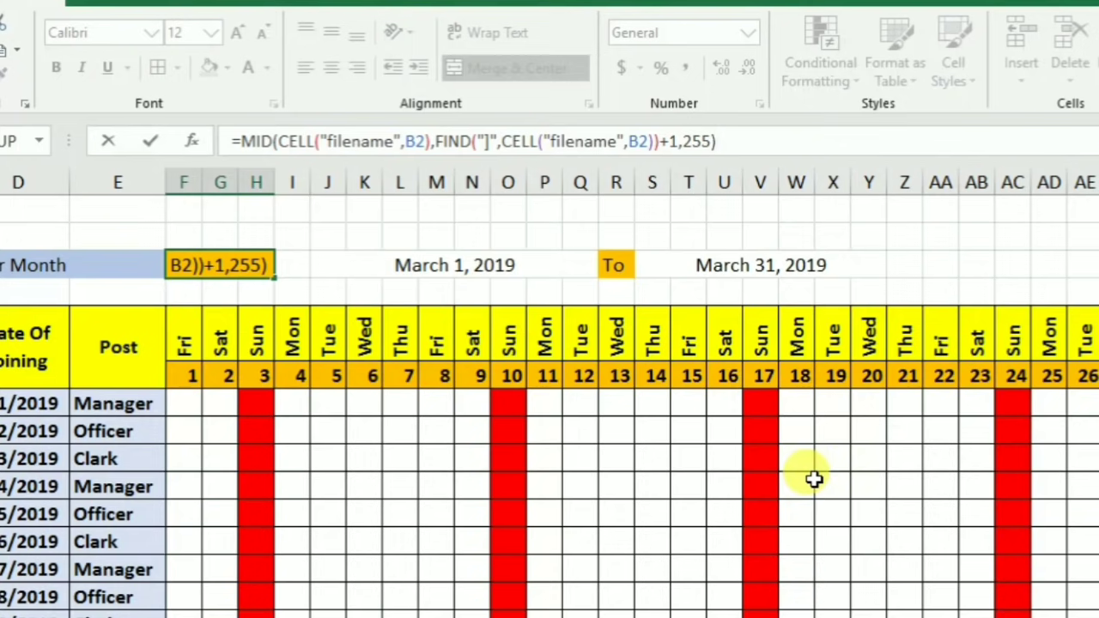
text(&" "&2020)
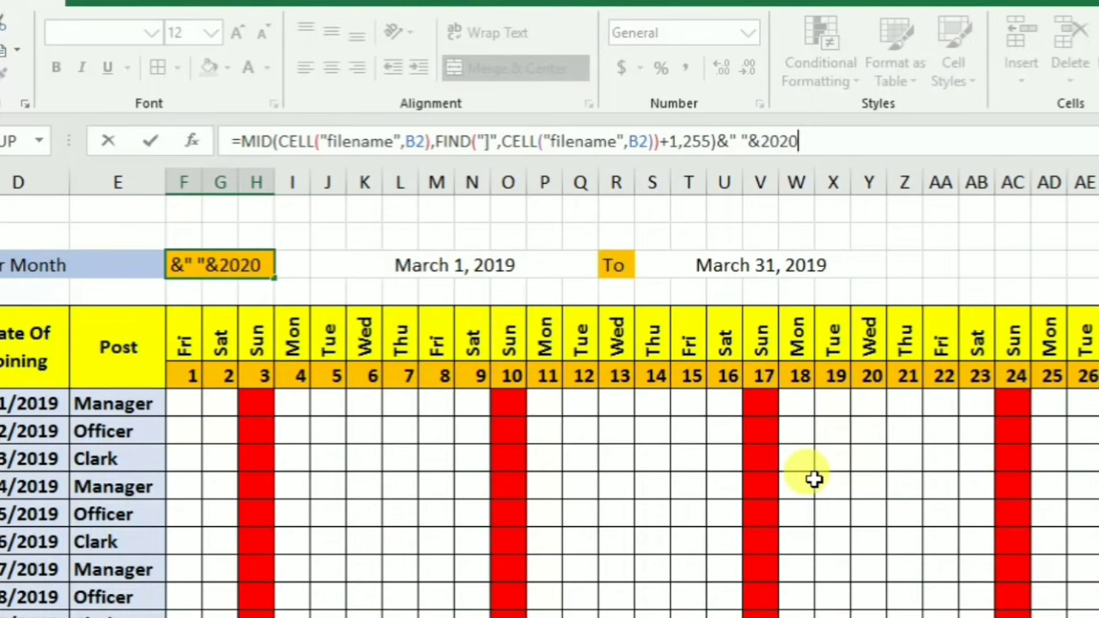
key(Return)
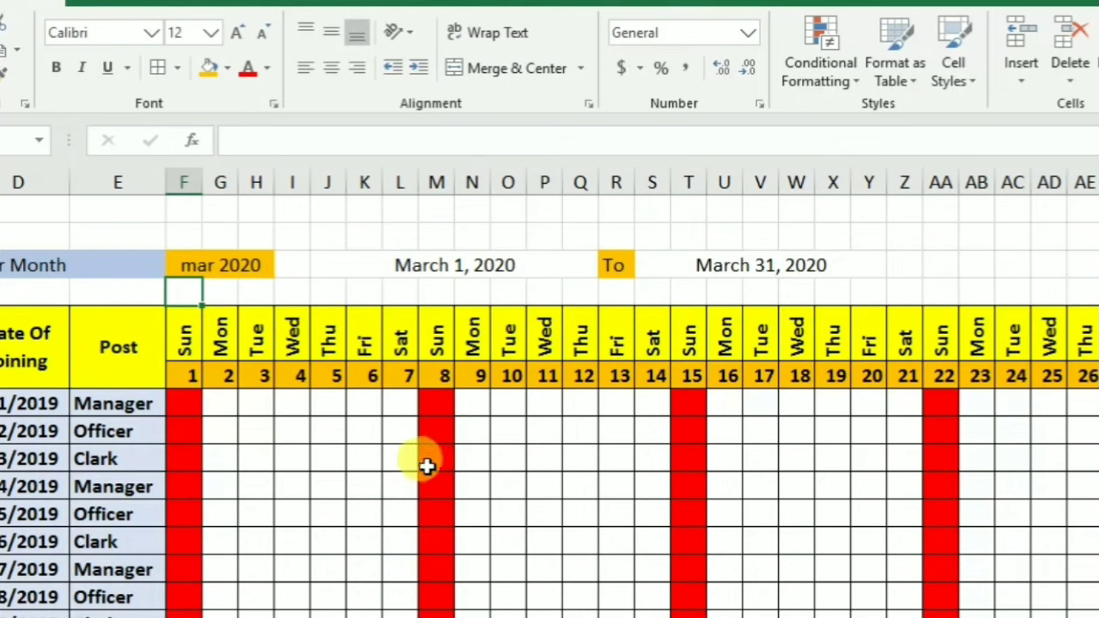
click(199, 265)
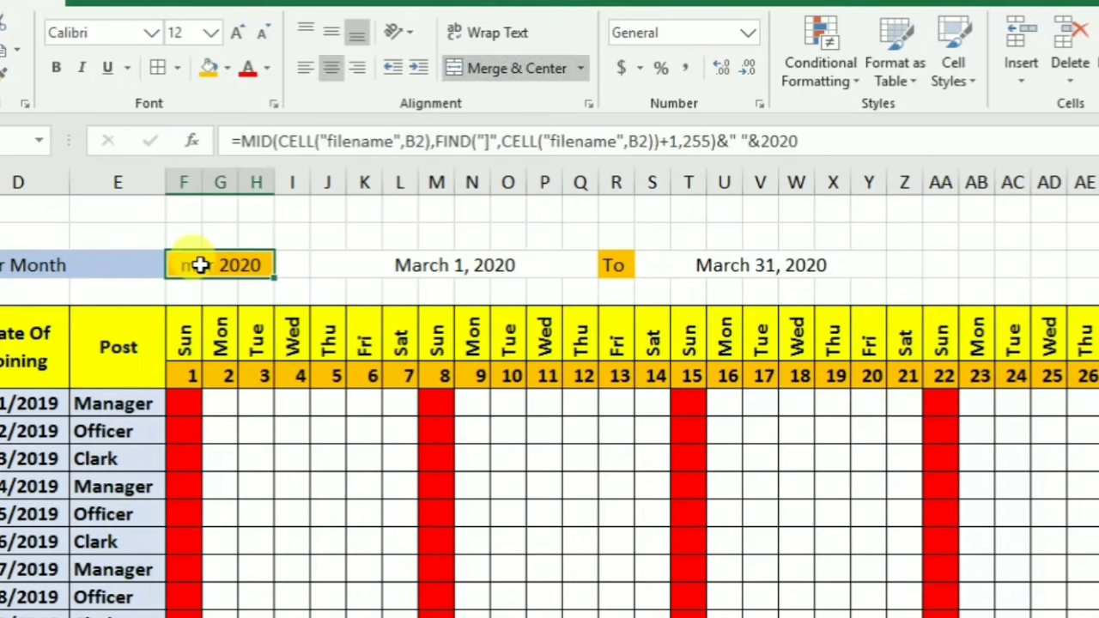
click(805, 140)
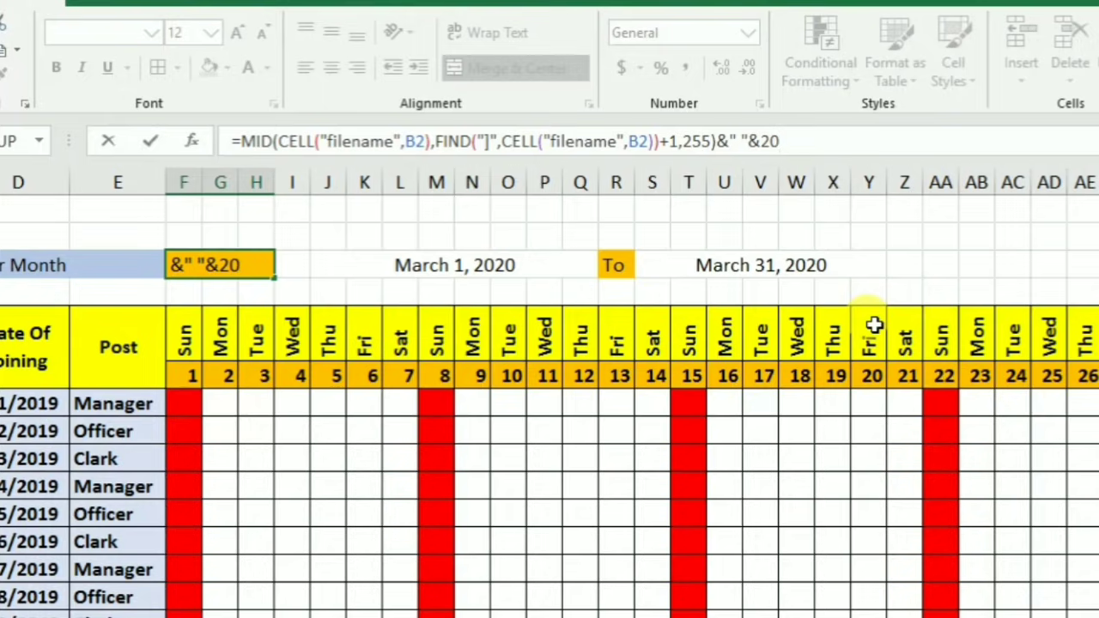
text(19)
key(Return)
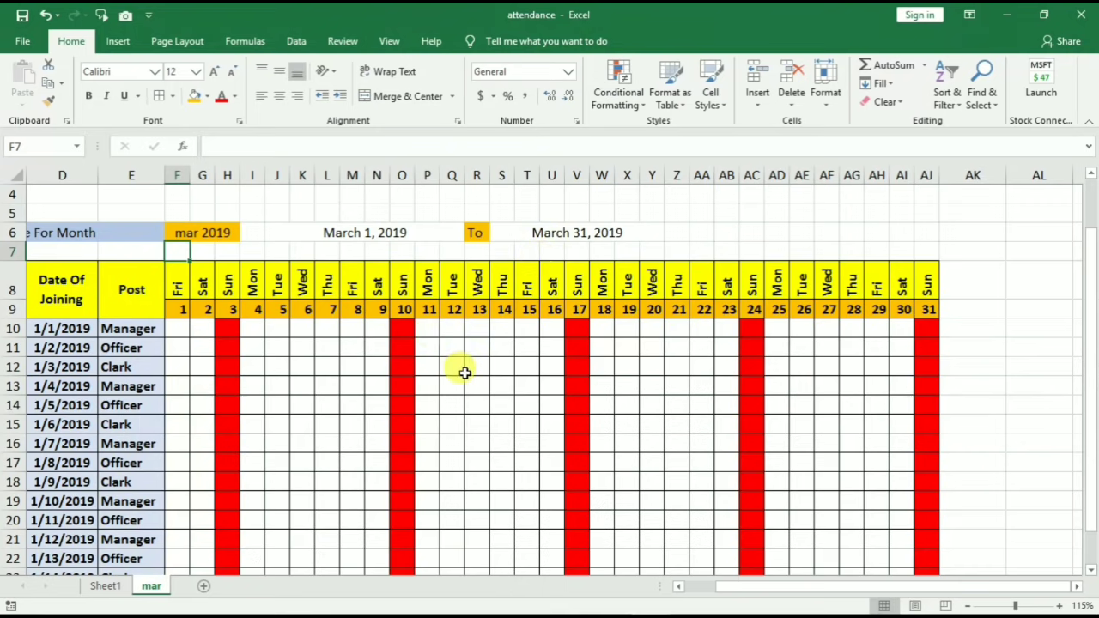
Restrict F10:AJ24 with a Data Validation list whose source is a,p.
key(ctrl+c)
click(177, 331)
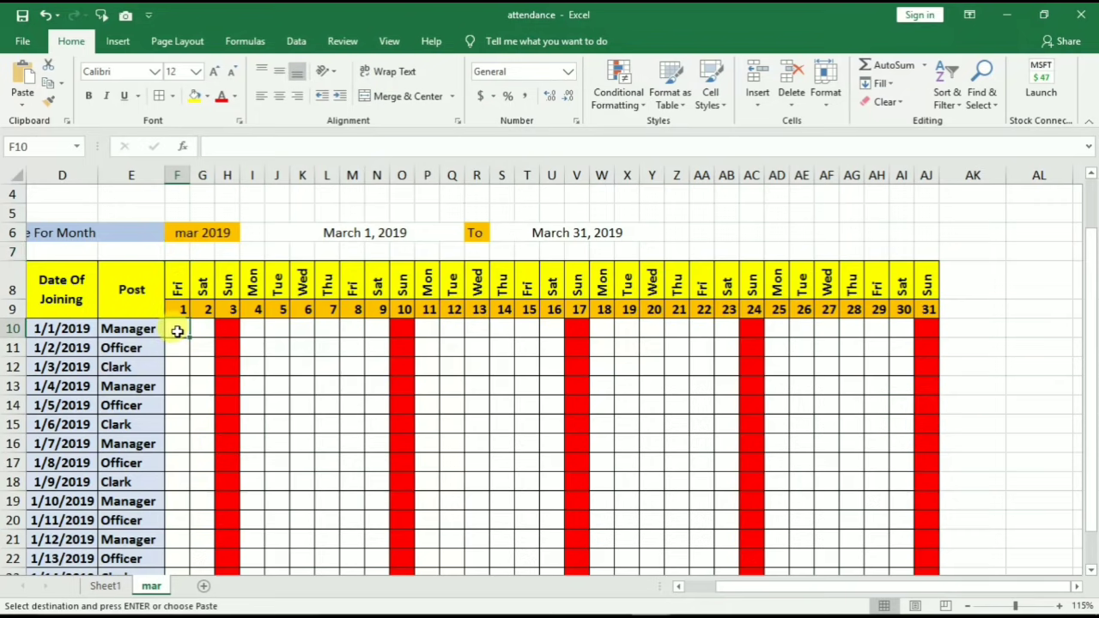
mouse_move(177, 332)
mouse_down()
mouse_move(918, 327)
mouse_move(909, 537)
mouse_up()
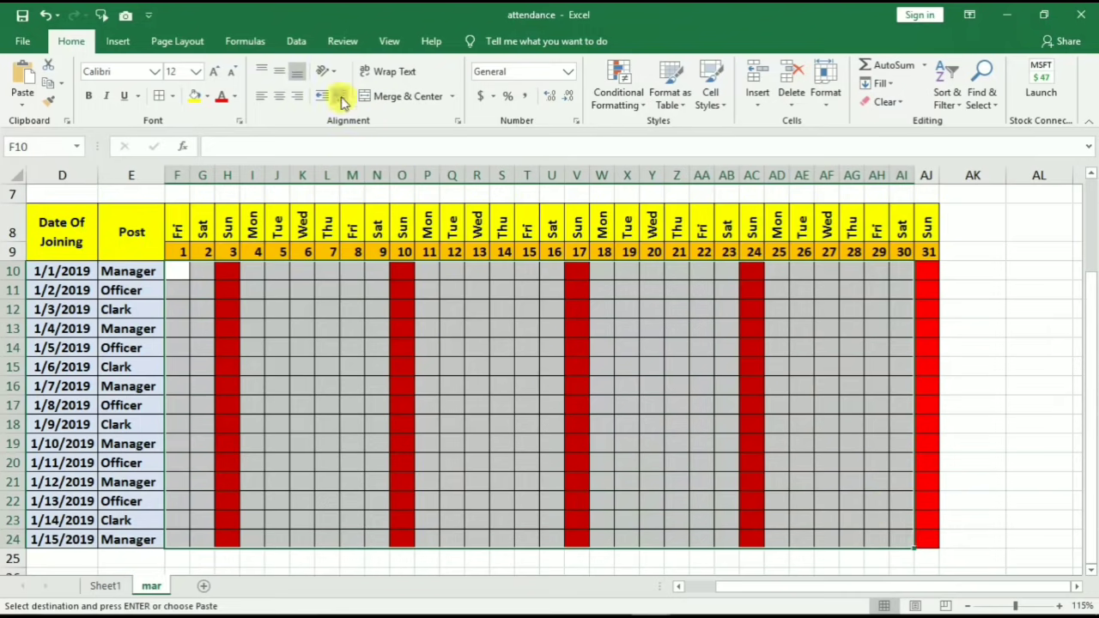
click(296, 41)
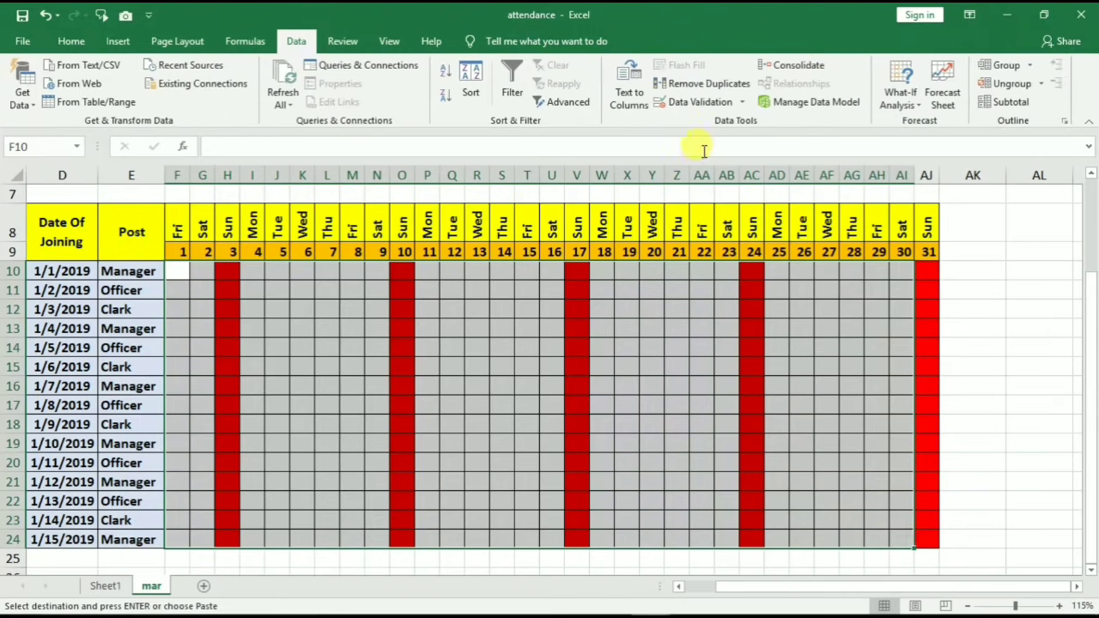
click(684, 110)
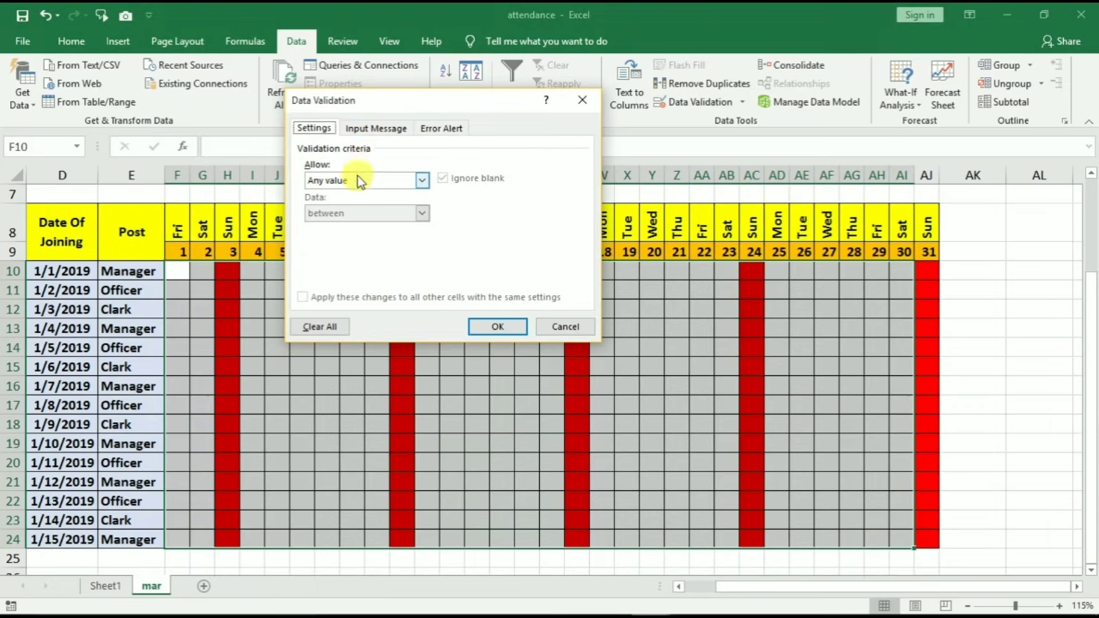
click(360, 178)
click(334, 226)
click(319, 245)
text(a,p)
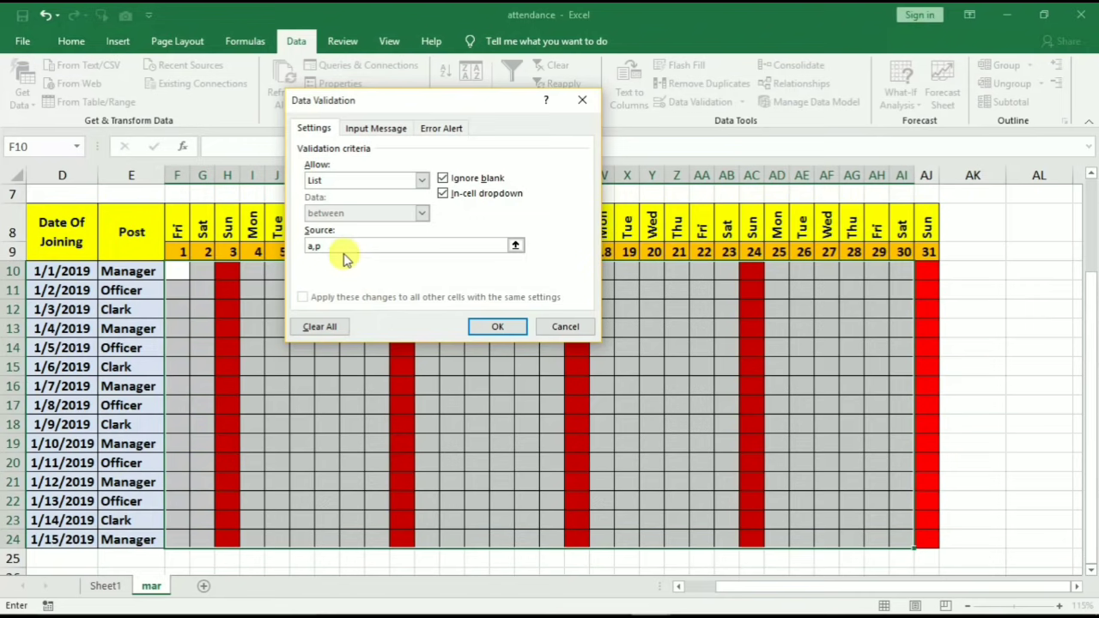
click(497, 327)
Test the a/p dropdown in K13 and K19 without entering a value.
click(329, 389)
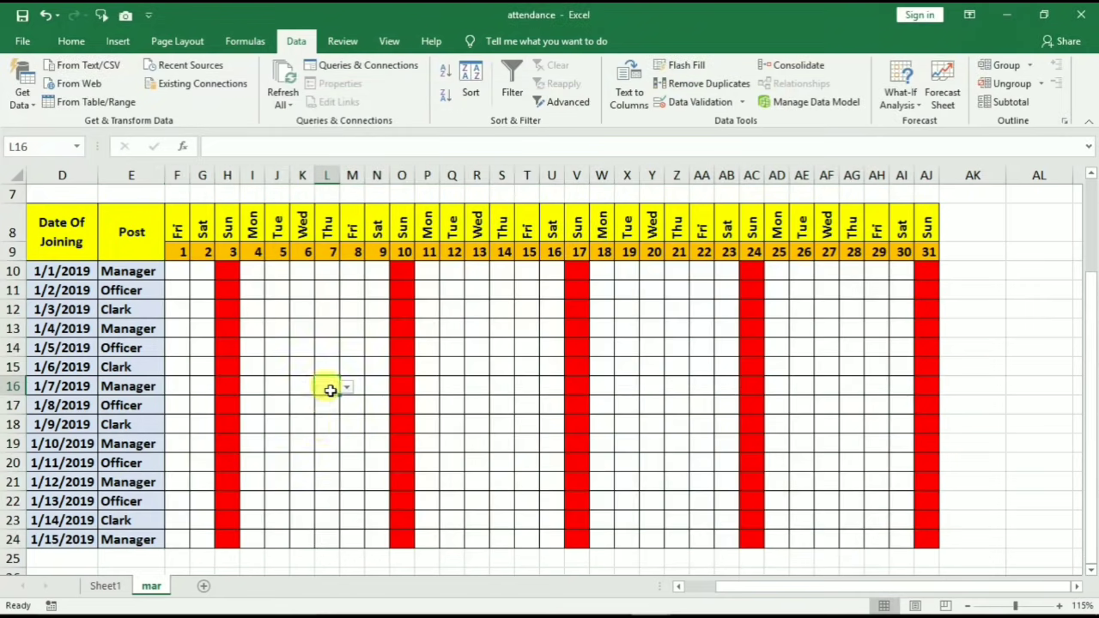
click(322, 437)
click(302, 329)
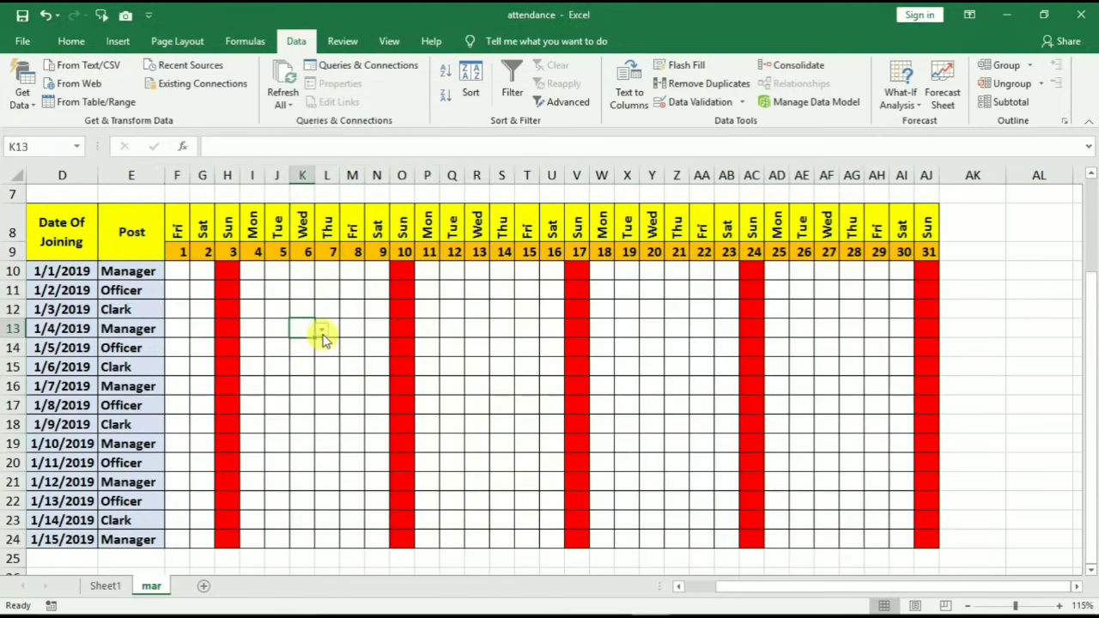
click(321, 329)
click(288, 429)
click(305, 445)
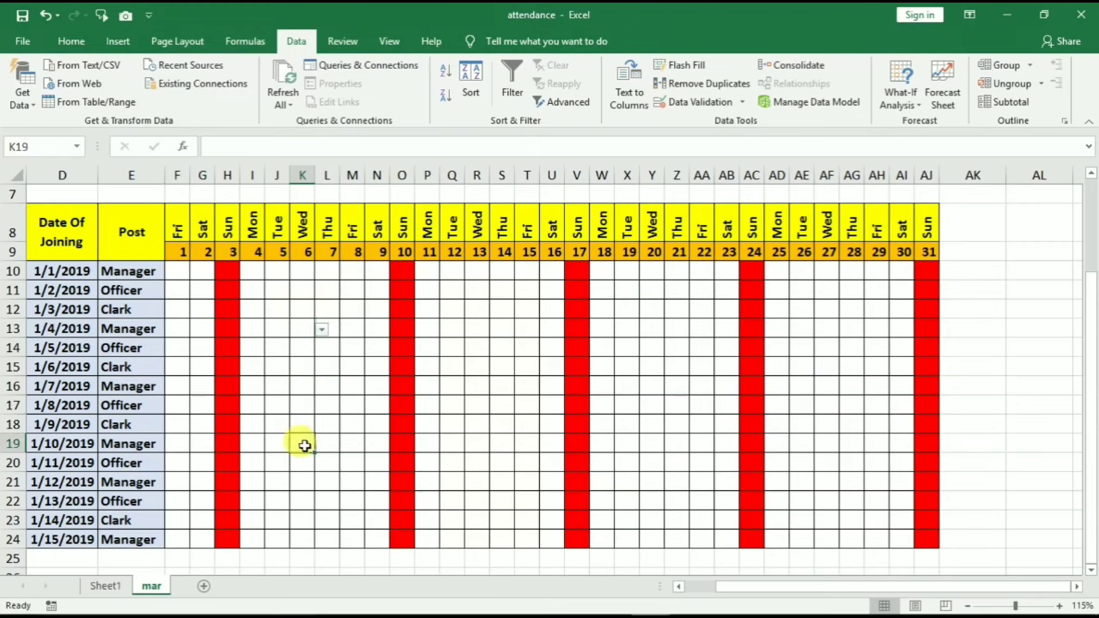
click(321, 447)
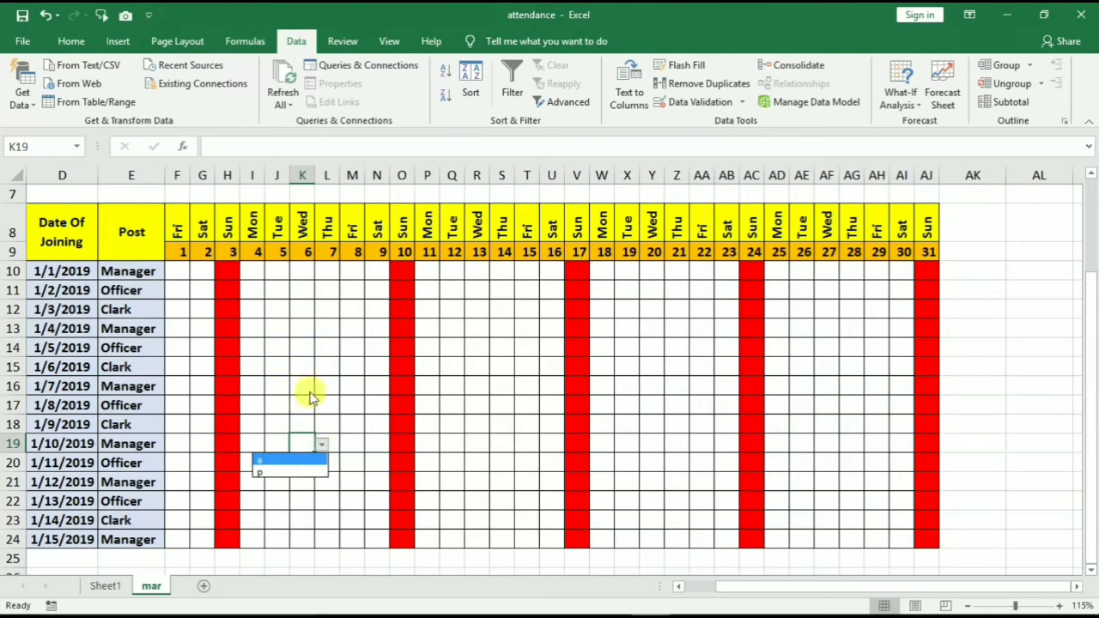
key(Escape)
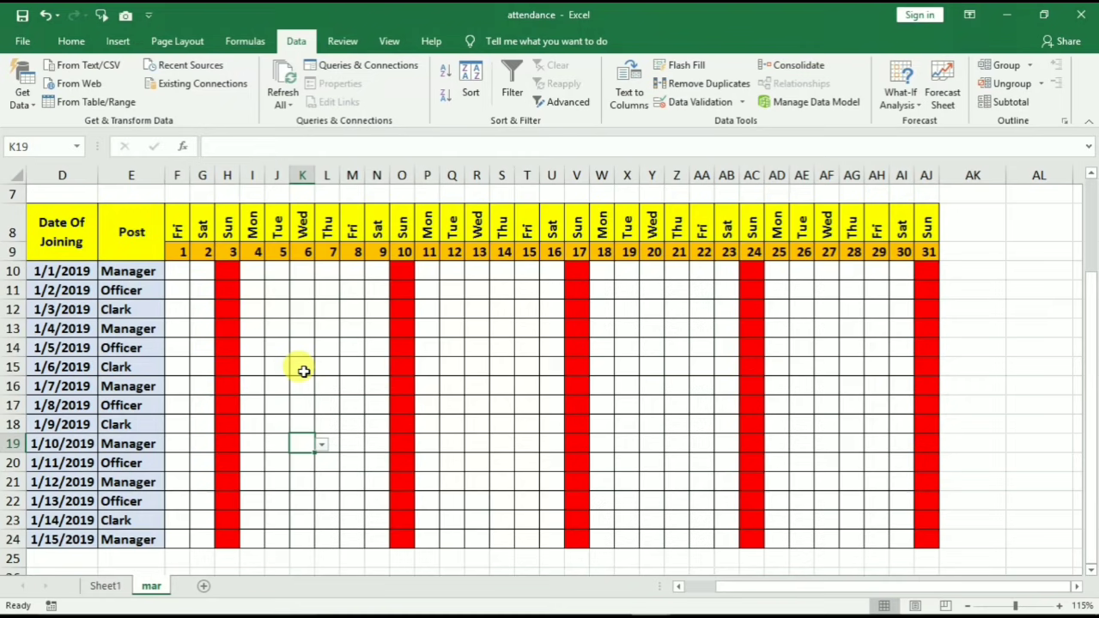
Fill the March 1 and March 31, 2019 date cells J6 and S6 with yellow.
ctrl+scroll(304, 371, down, 1)
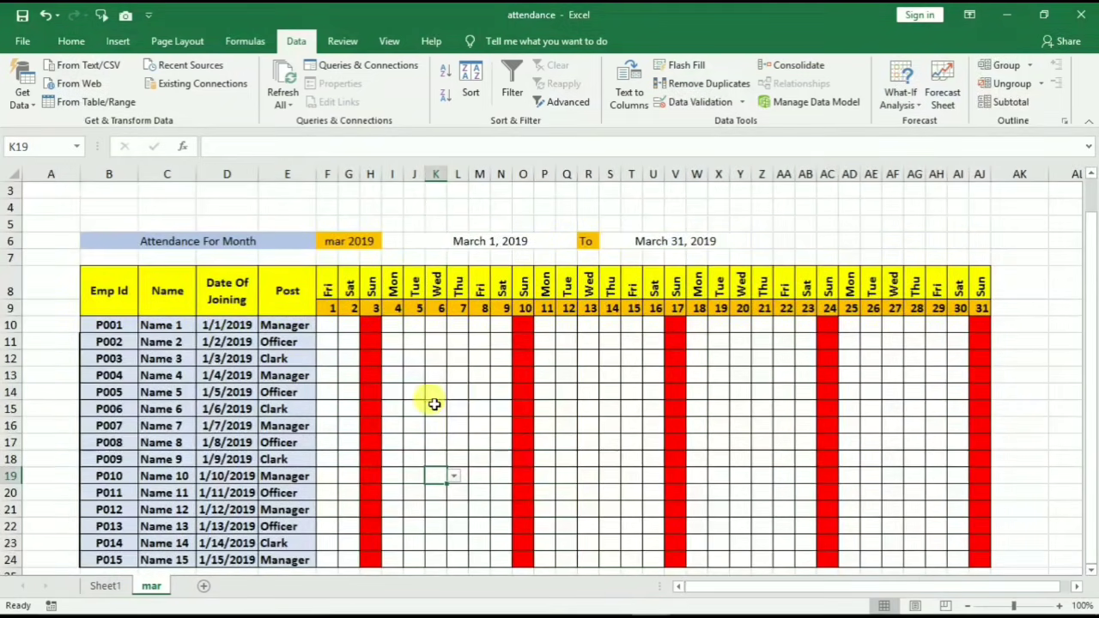
scroll(434, 410, down, 2)
scroll(437, 383, up, 3)
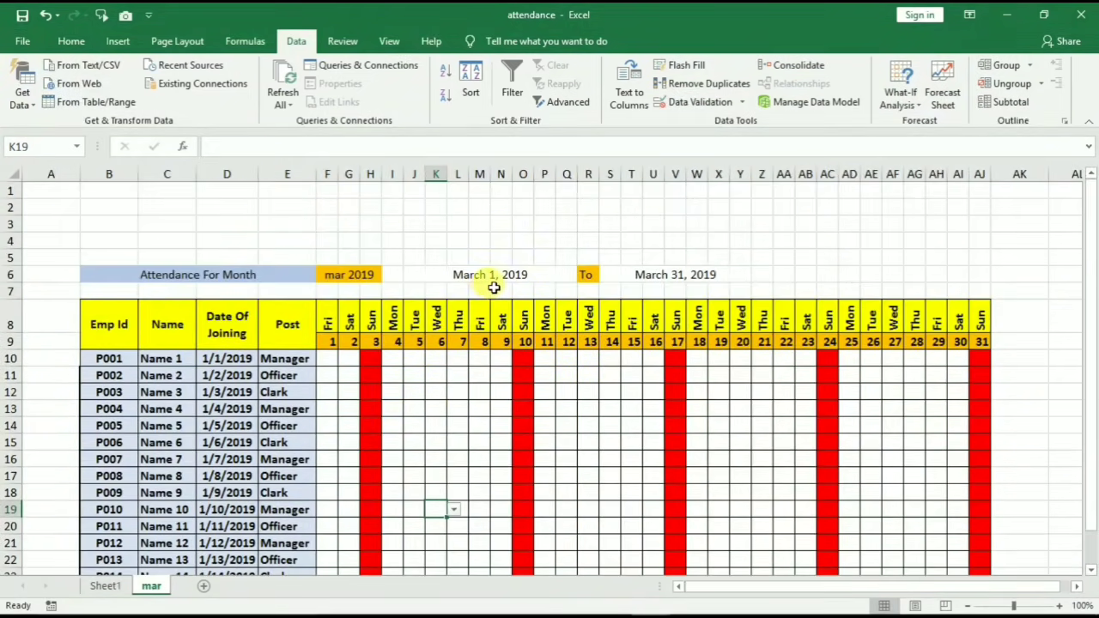
click(546, 279)
ctrl+click(633, 275)
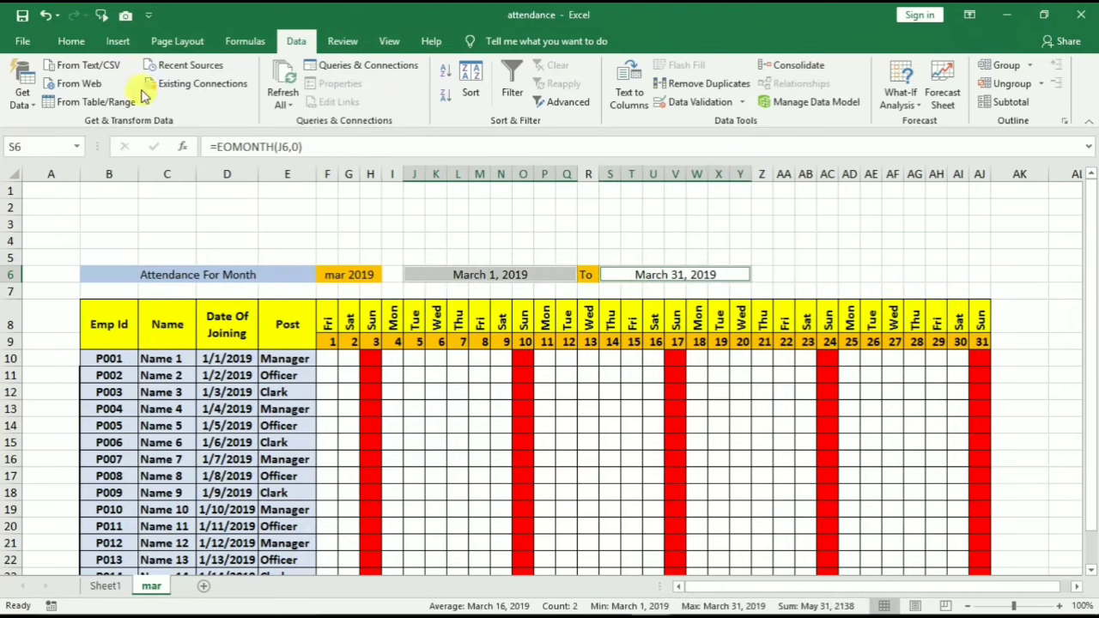
click(69, 41)
click(194, 97)
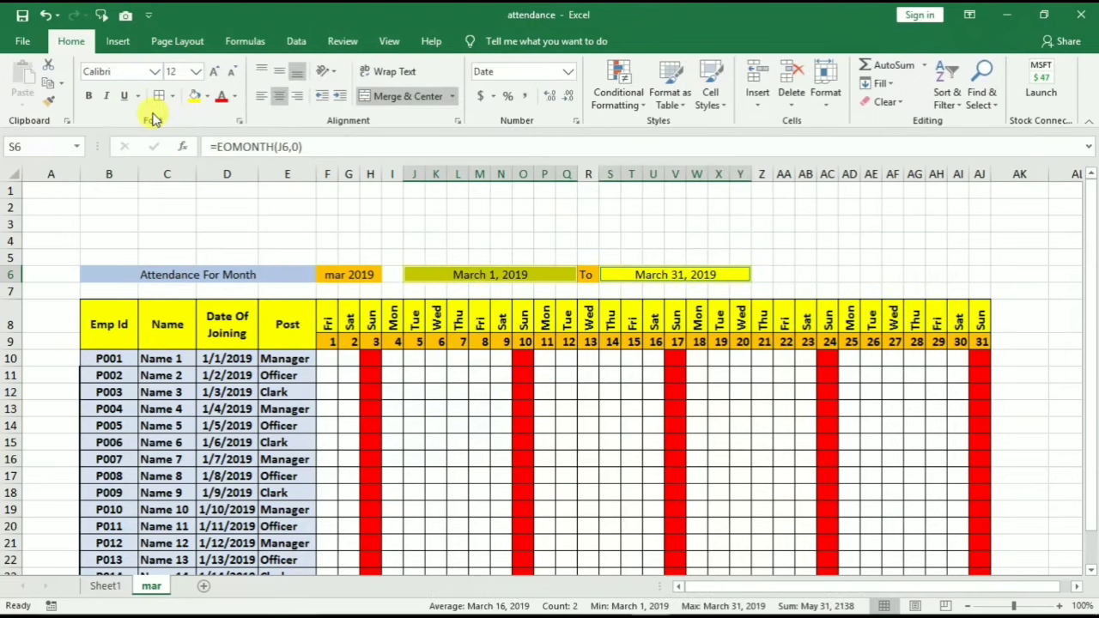
drag(211, 275, 328, 275)
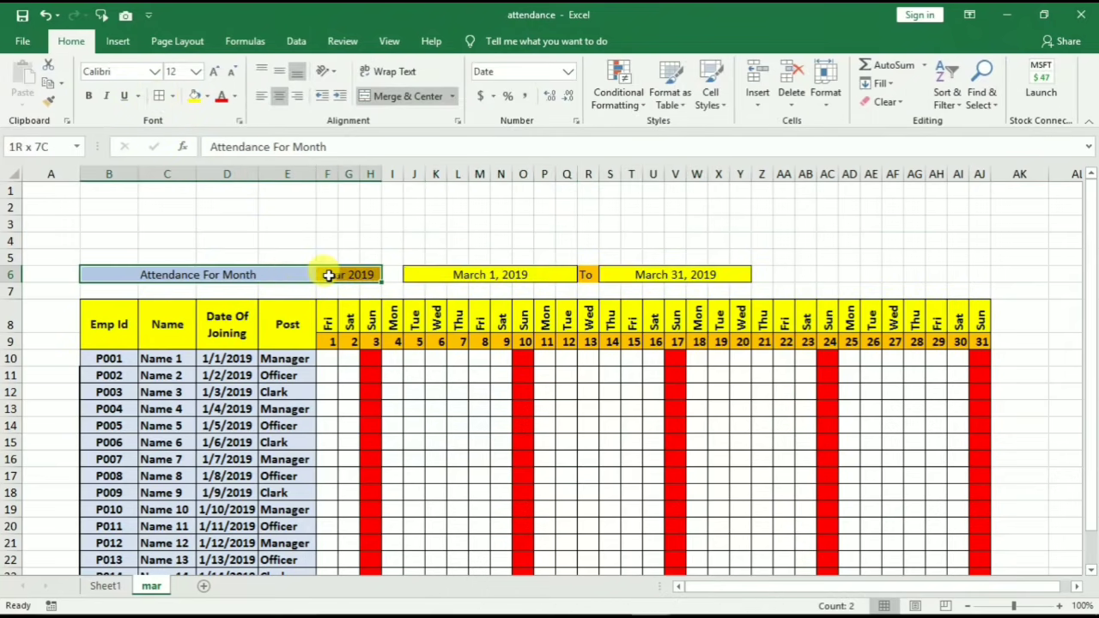
click(611, 391)
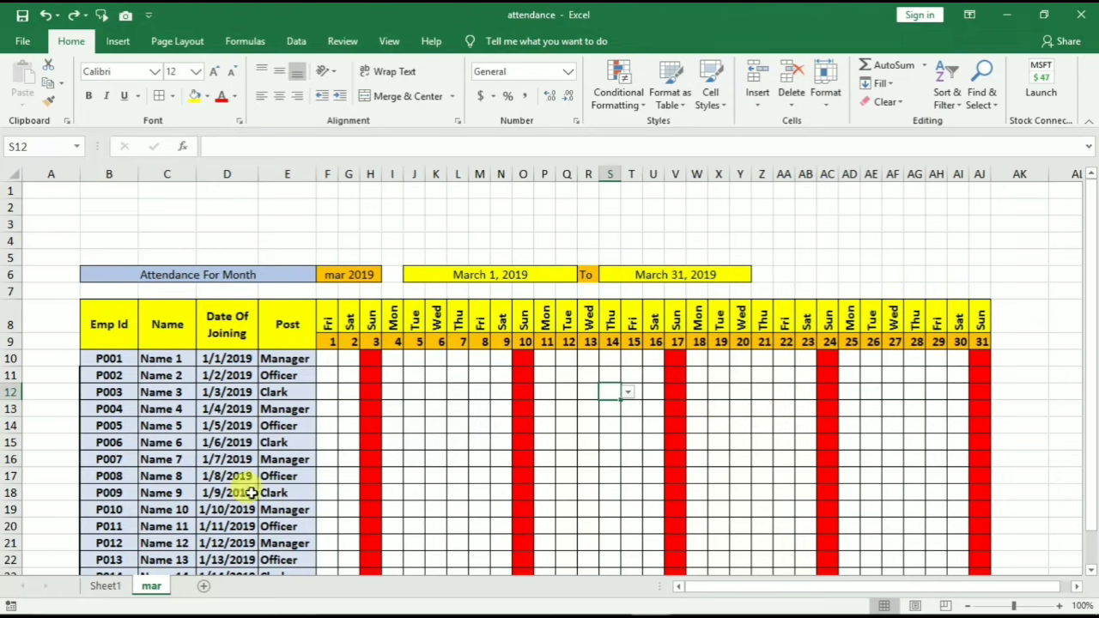
Rename the mar sheet tab to 'jan' and select AL8 beside the grid.
double_click(150, 589)
text(jan)
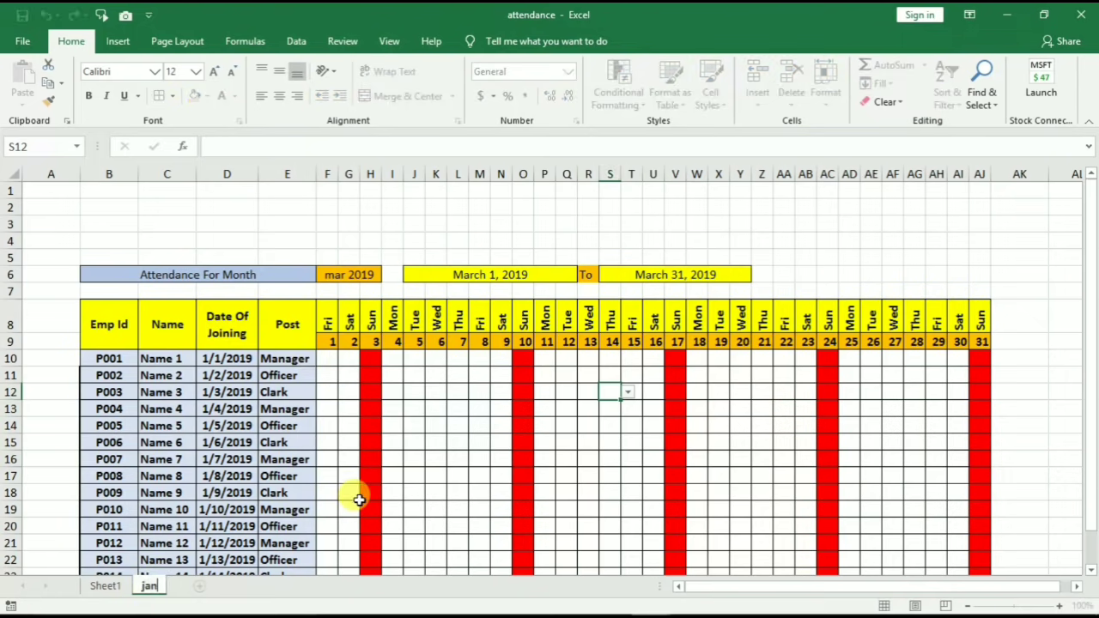
key(Return)
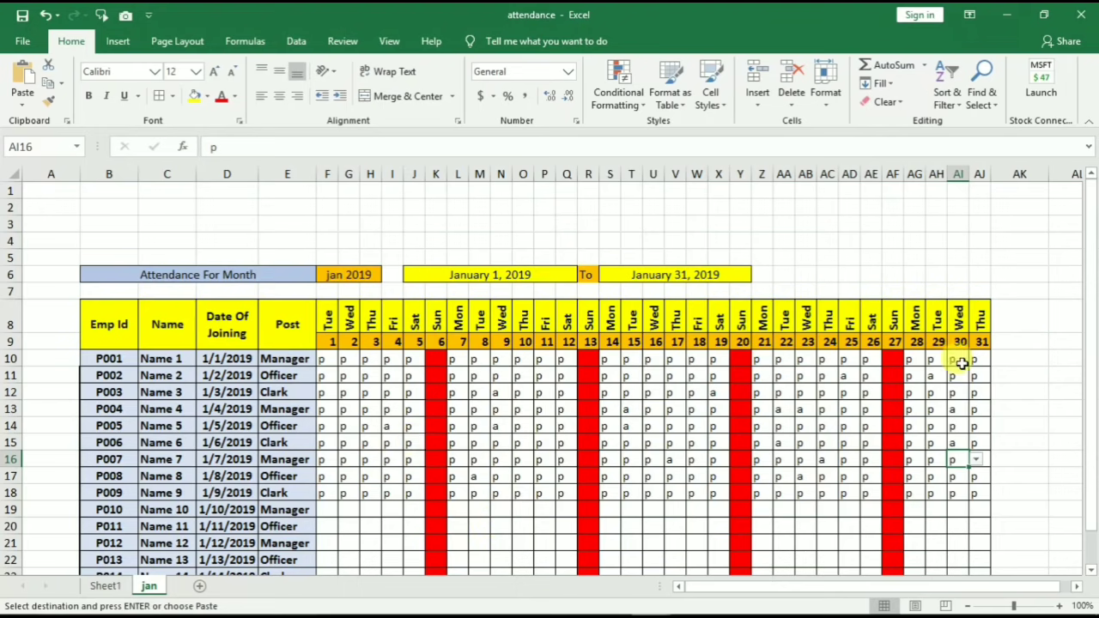
key(Right)
key(Right)
key(Right)
key(Right)
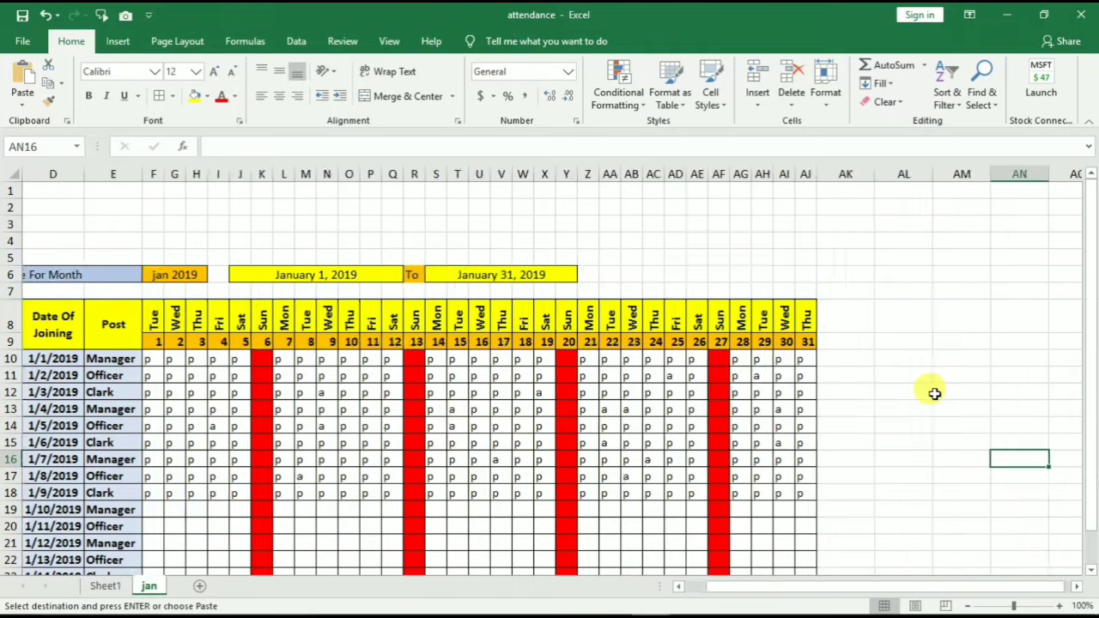
key(Right)
key(Right)
key(Right)
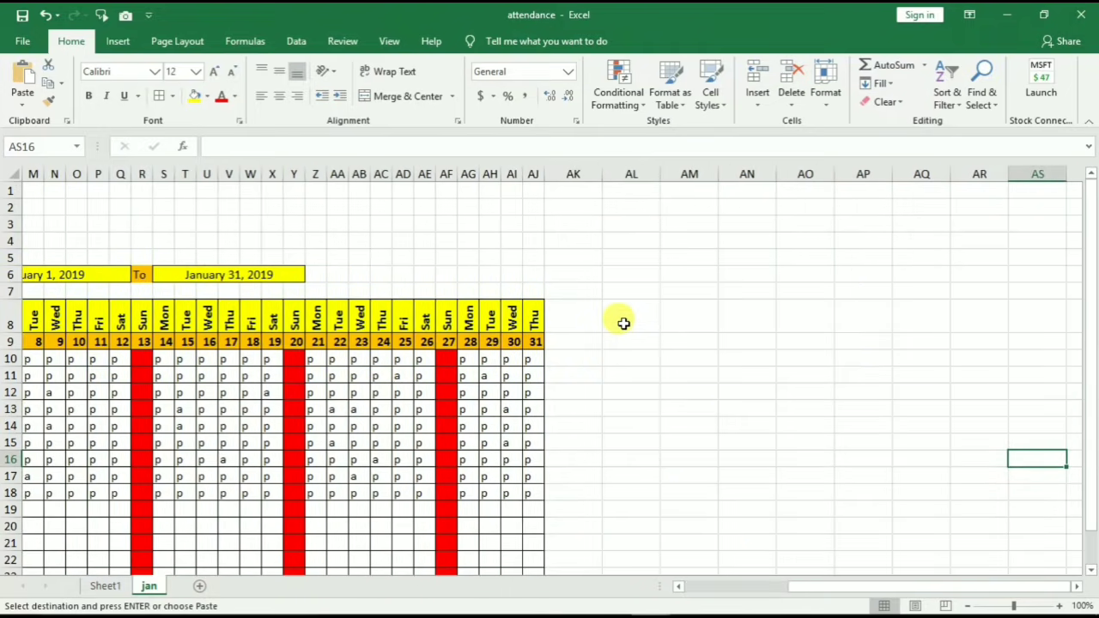
click(624, 323)
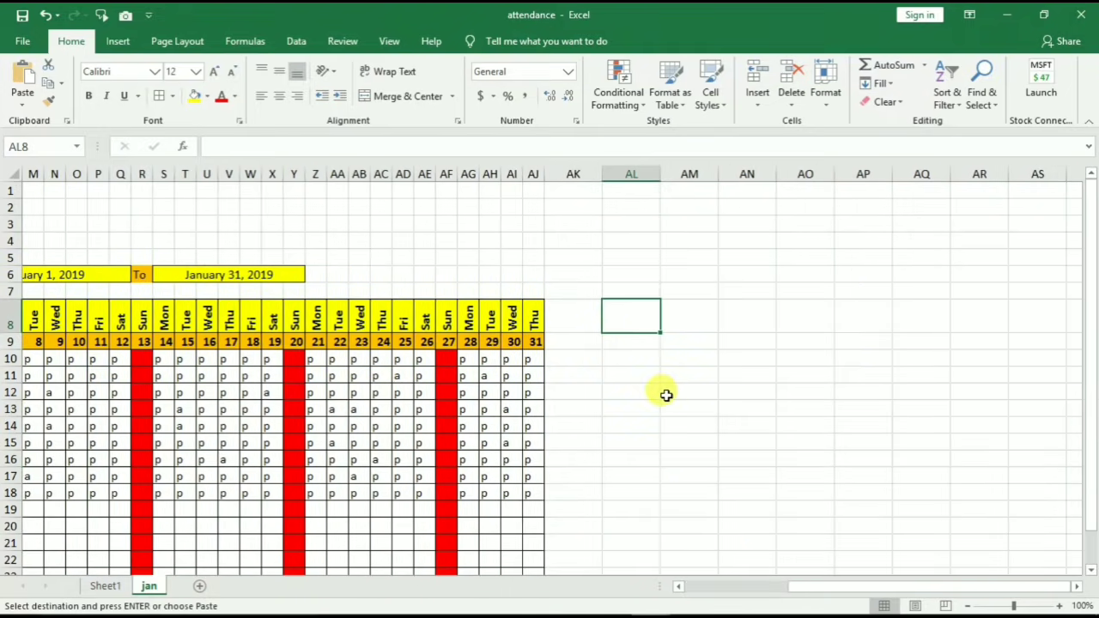
Paste the Presence-to-In Hand Salary headers at AL8, then scroll back toward the employee columns.
key(ctrl+v)
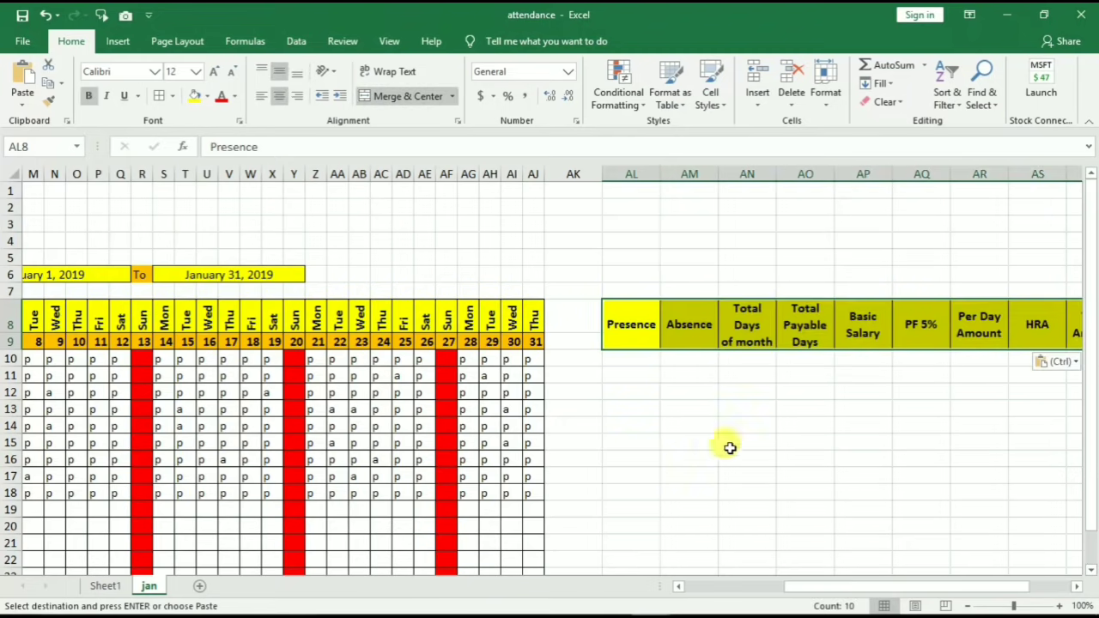
click(840, 395)
key(Right)
key(Right)
key(Right)
key(Right)
key(Right)
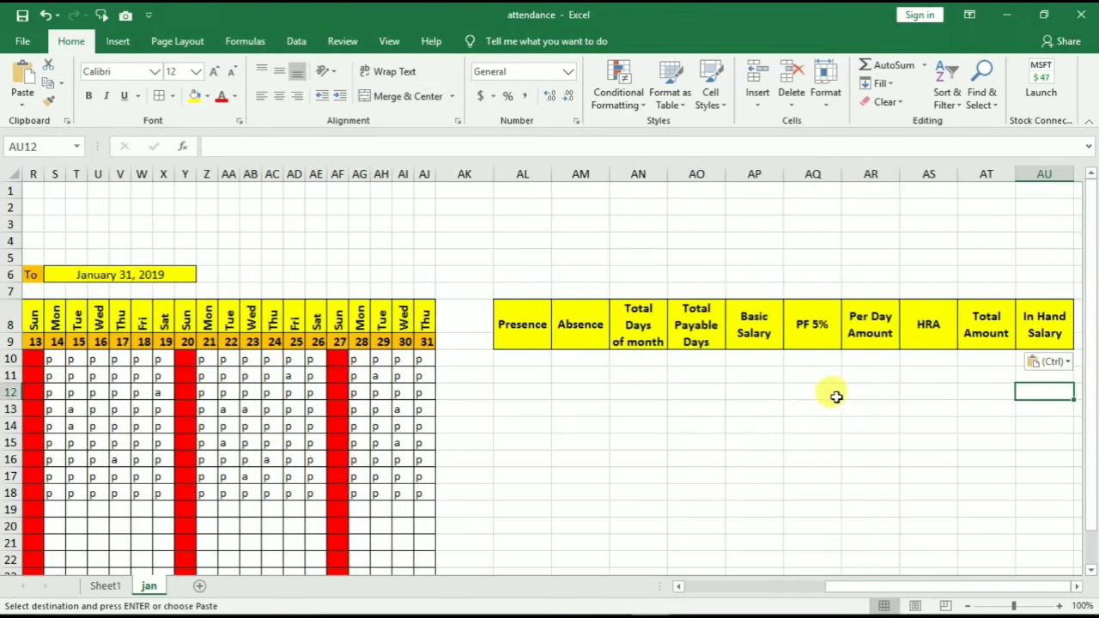
click(511, 360)
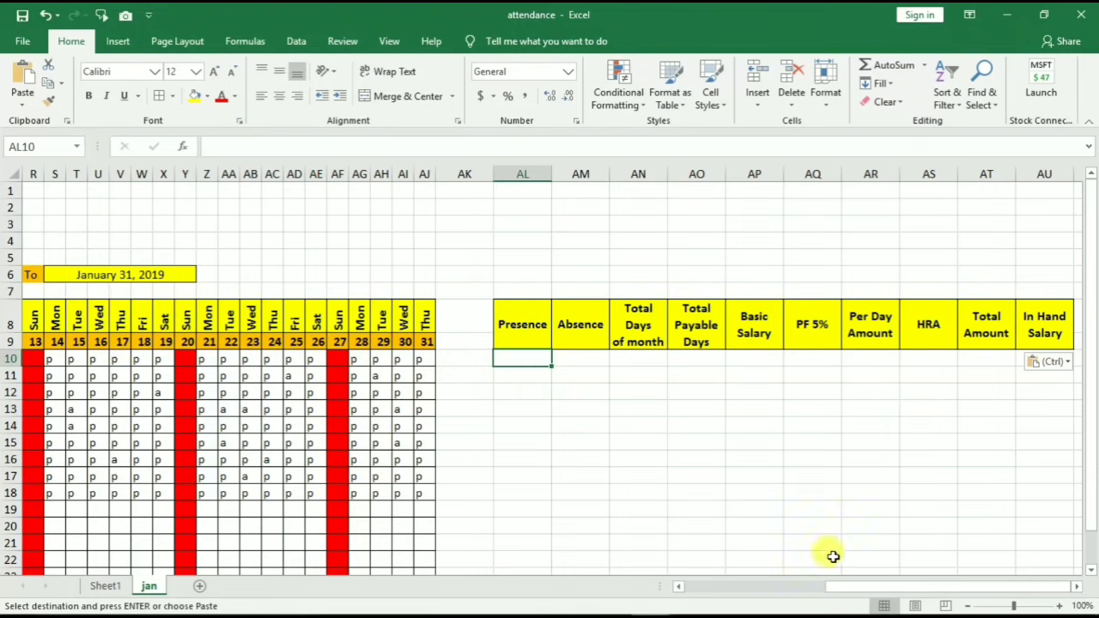
drag(847, 592, 719, 593)
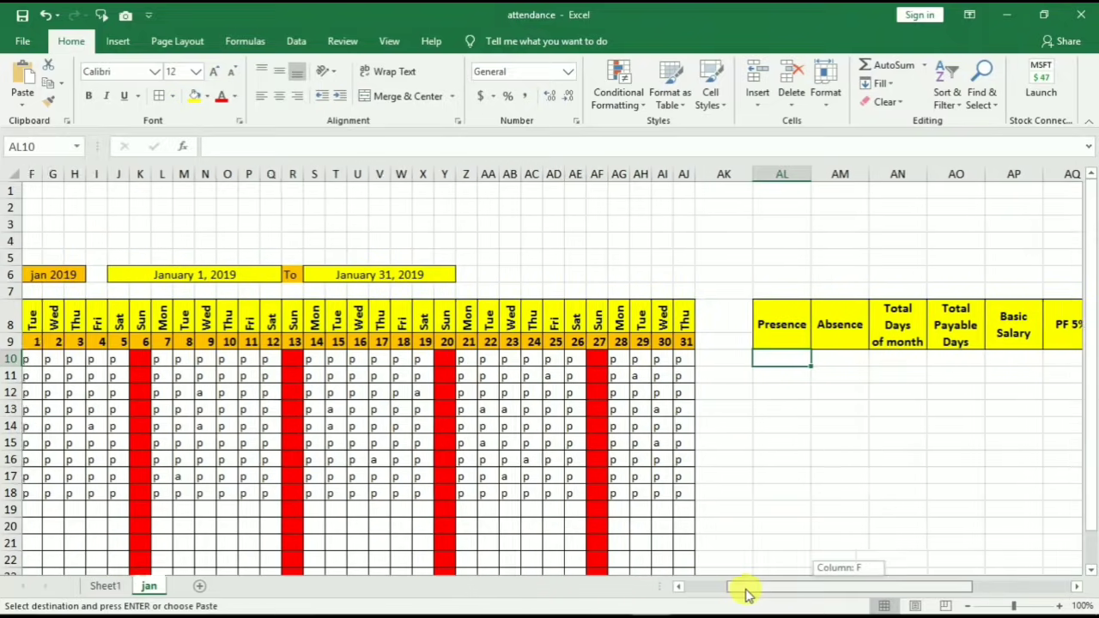
key(ctrl+v)
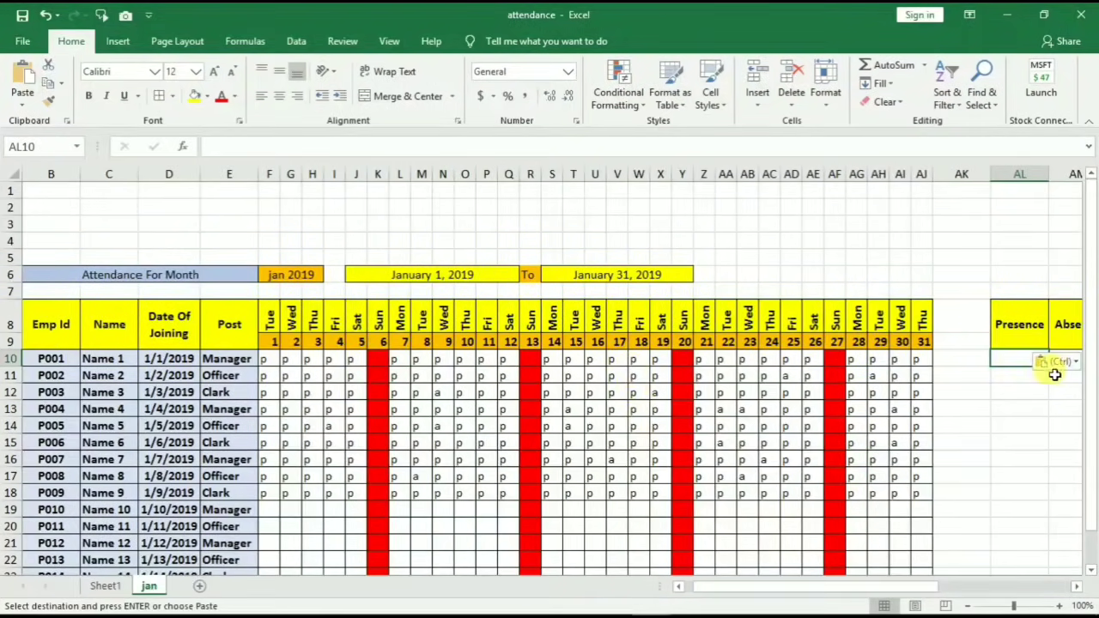
Enter =COUNTIF(F10:AJ10,"p") in AL10, showing 27 present days.
click(343, 145)
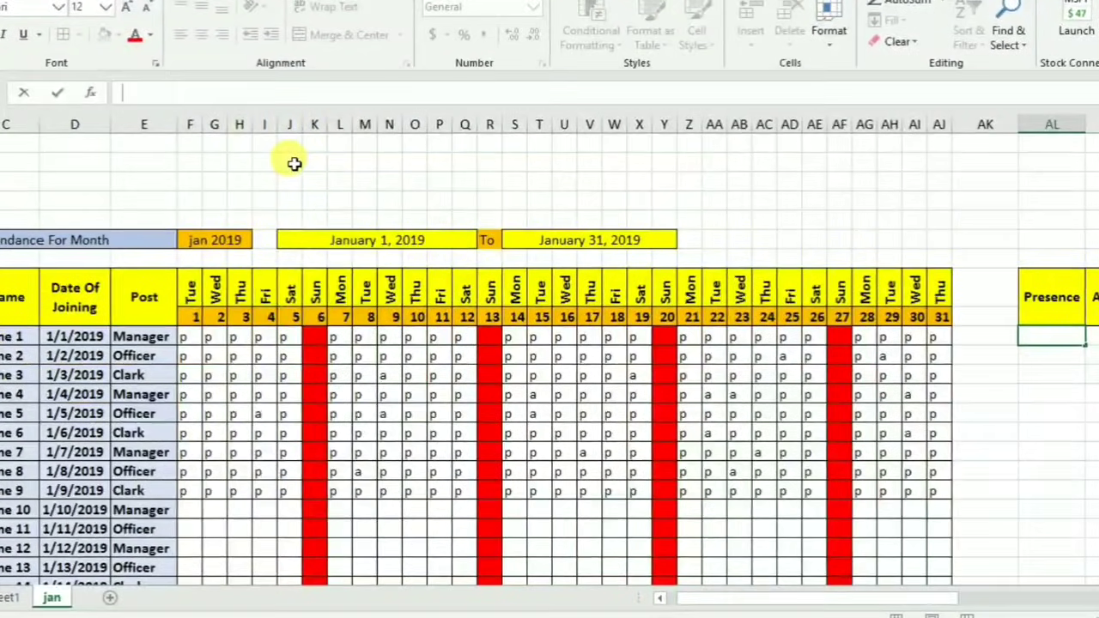
text(=count)
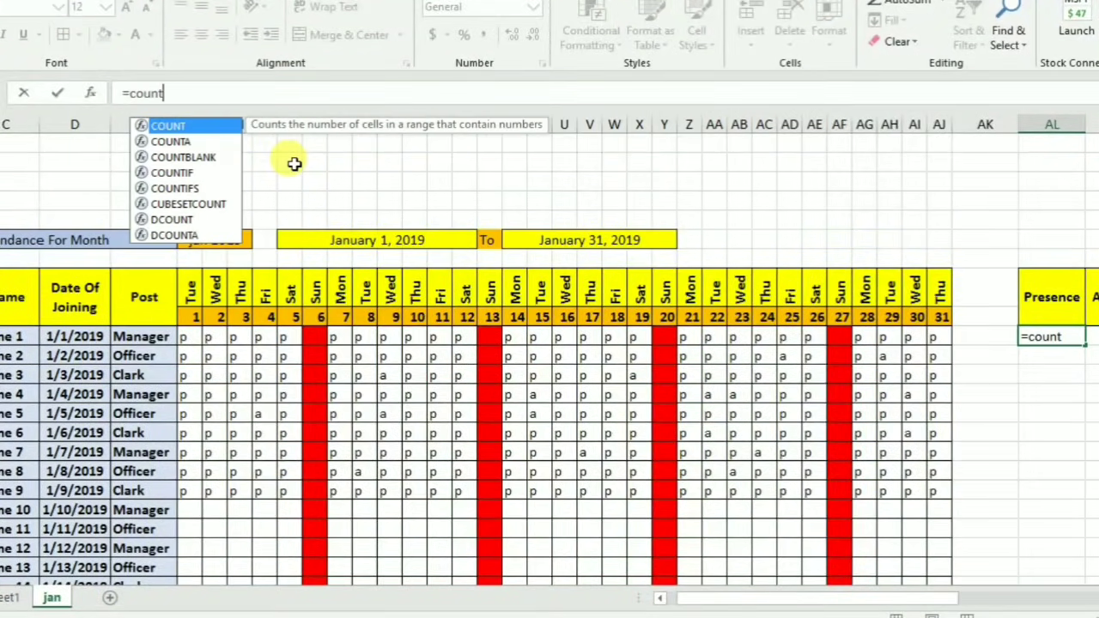
text(if()
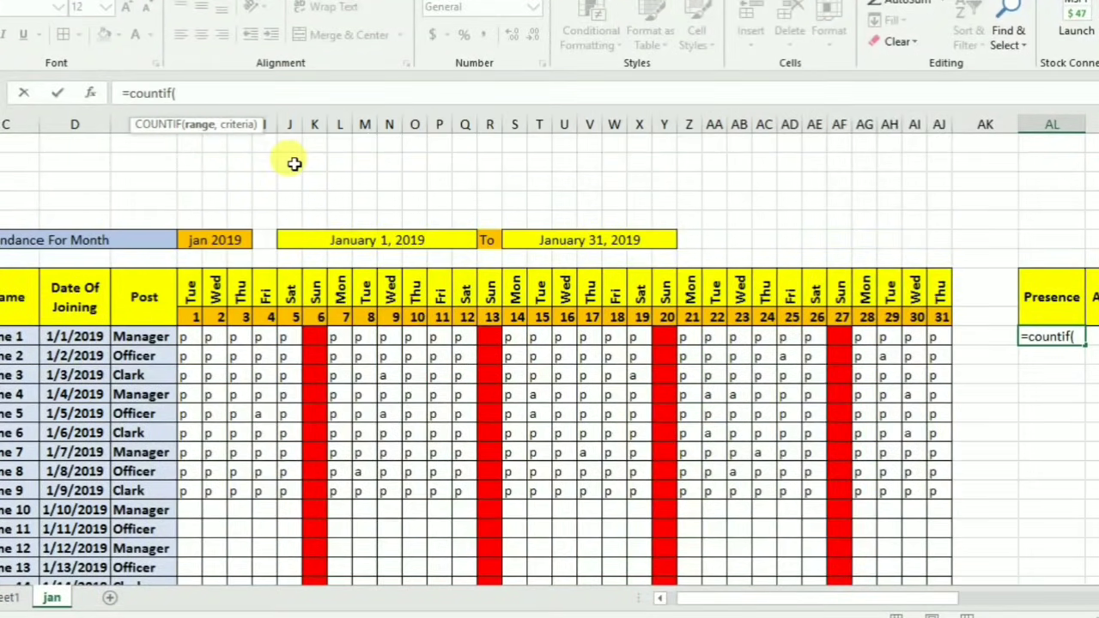
drag(183, 336, 941, 344)
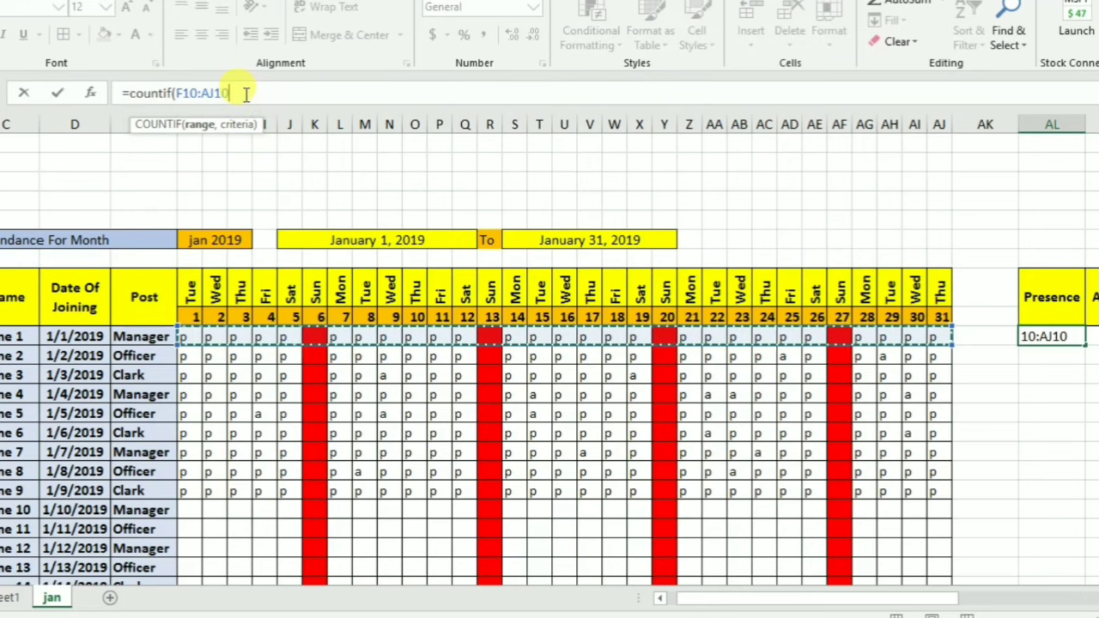
text(,"p)
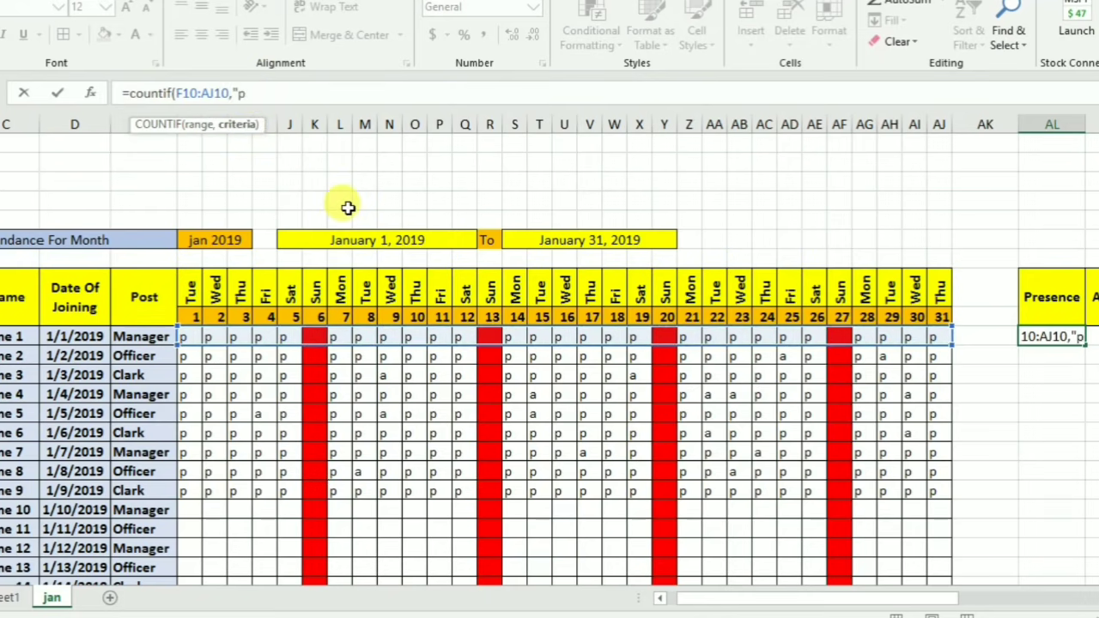
text())
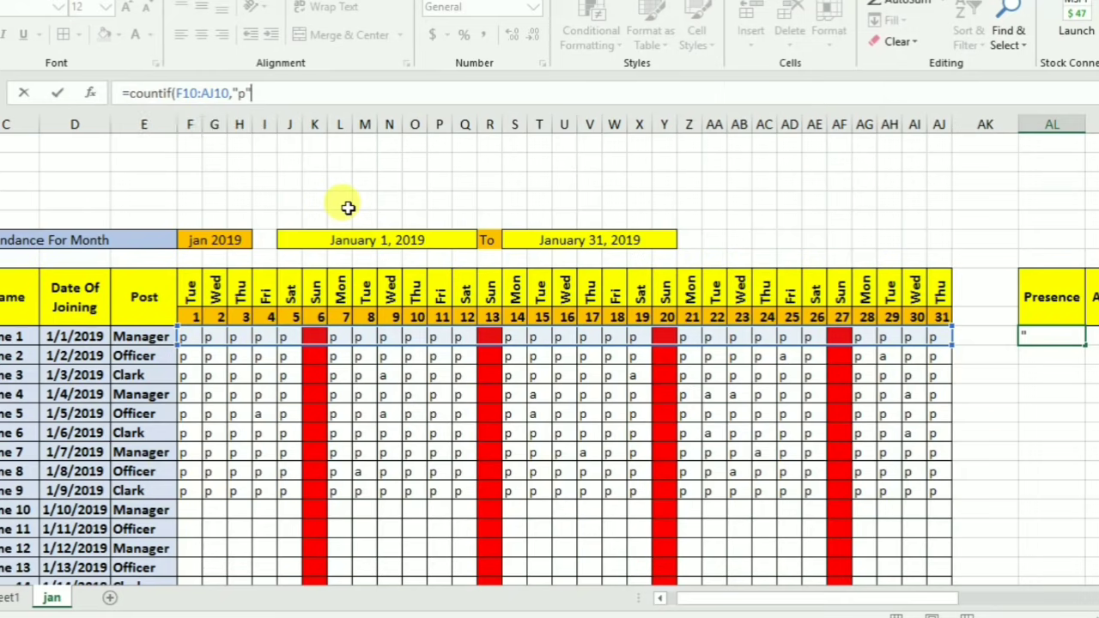
key(Return)
click(1043, 337)
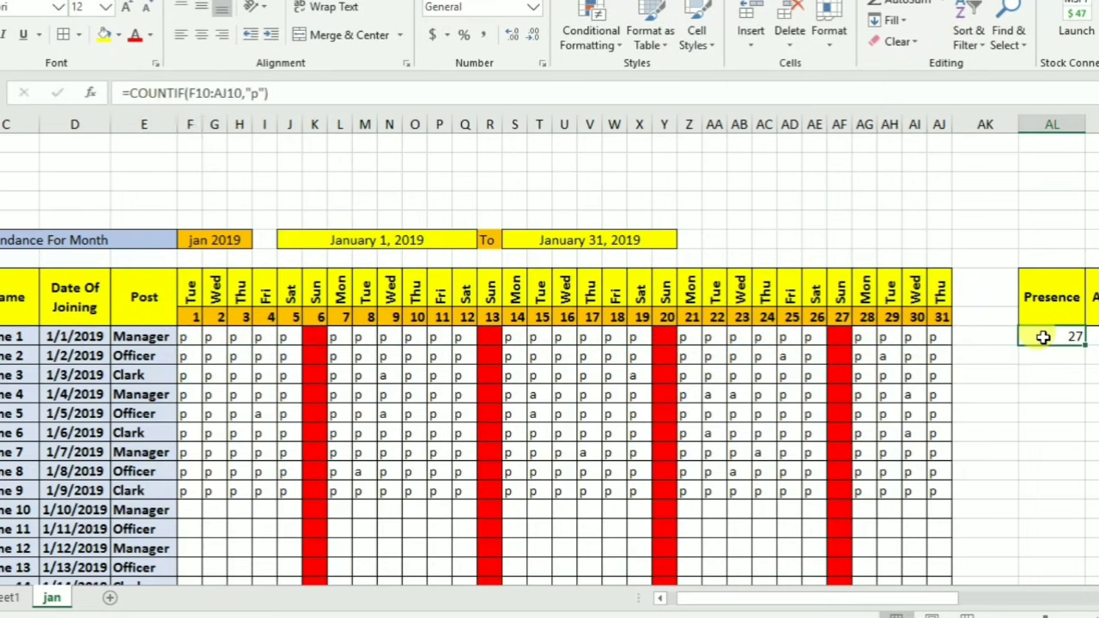
key(Right)
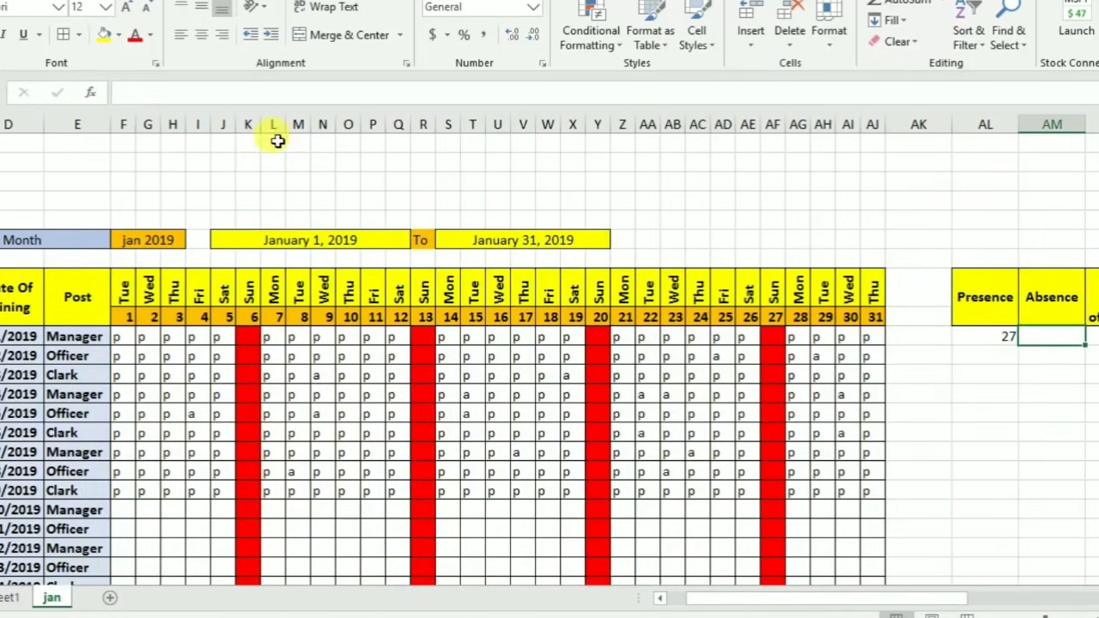
Enter =COUNTIF(F10:AJ10,"a") in AM10, returning 0 absent days.
click(191, 93)
text(c)
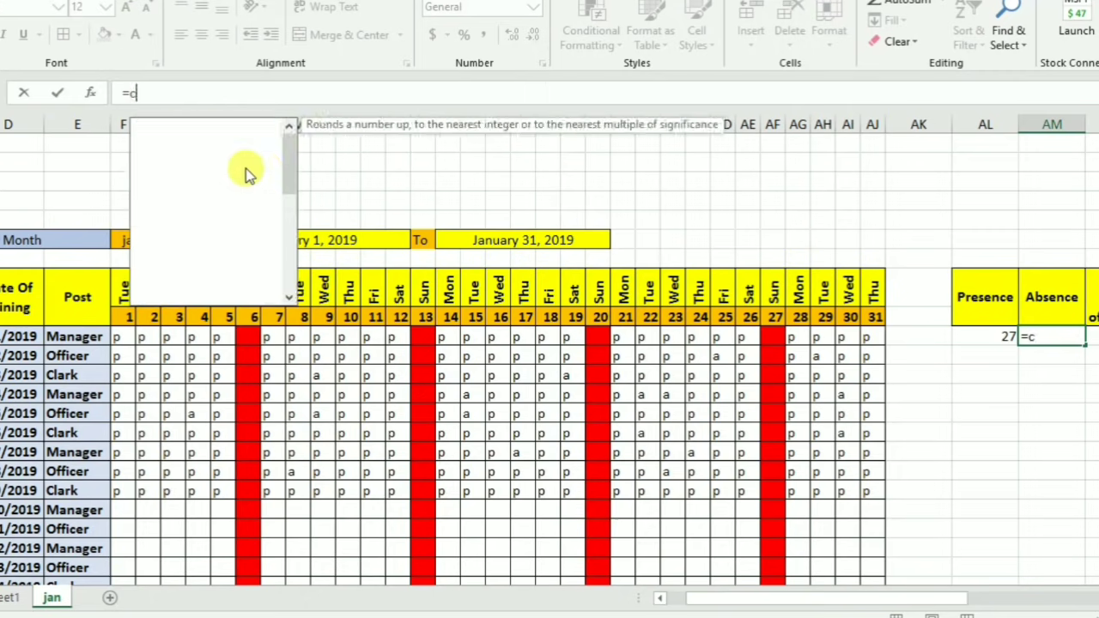
text(ountif)
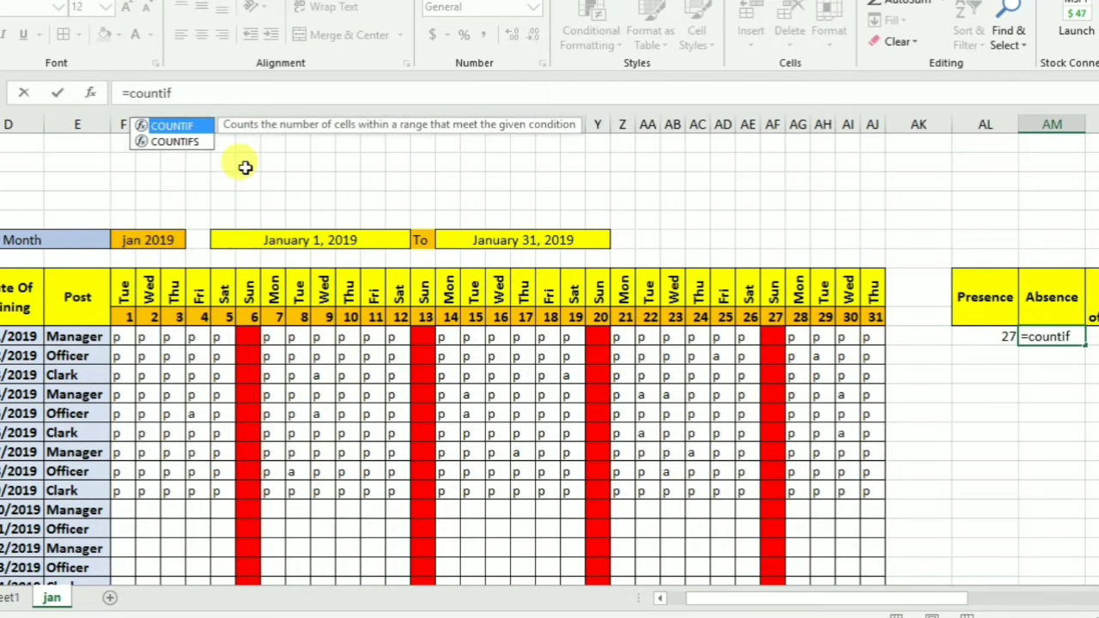
text(()
click(124, 339)
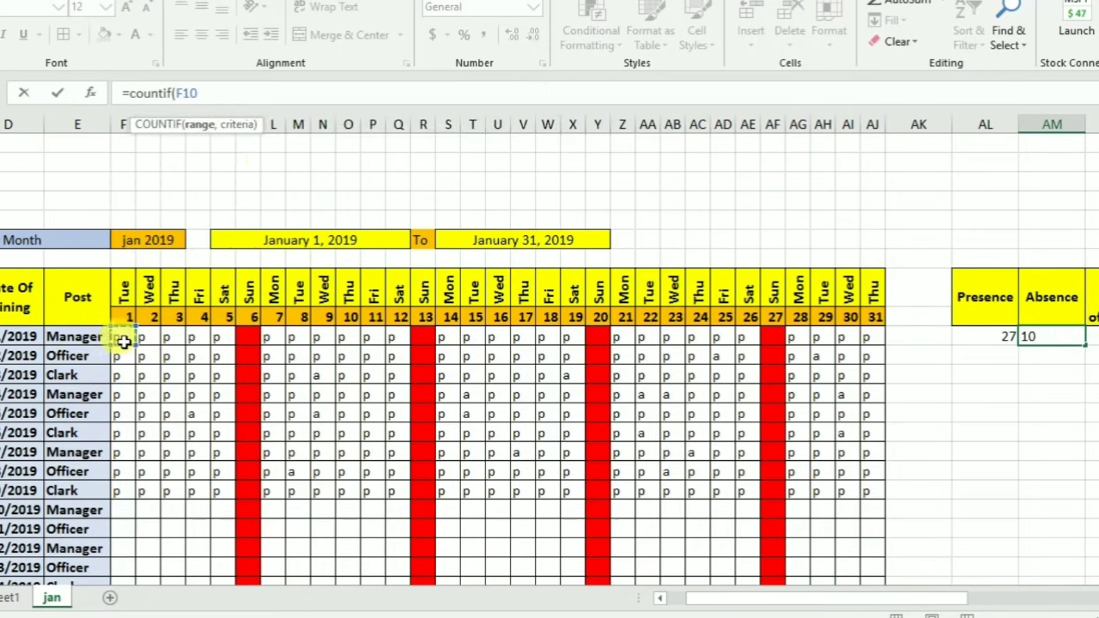
drag(125, 341, 870, 339)
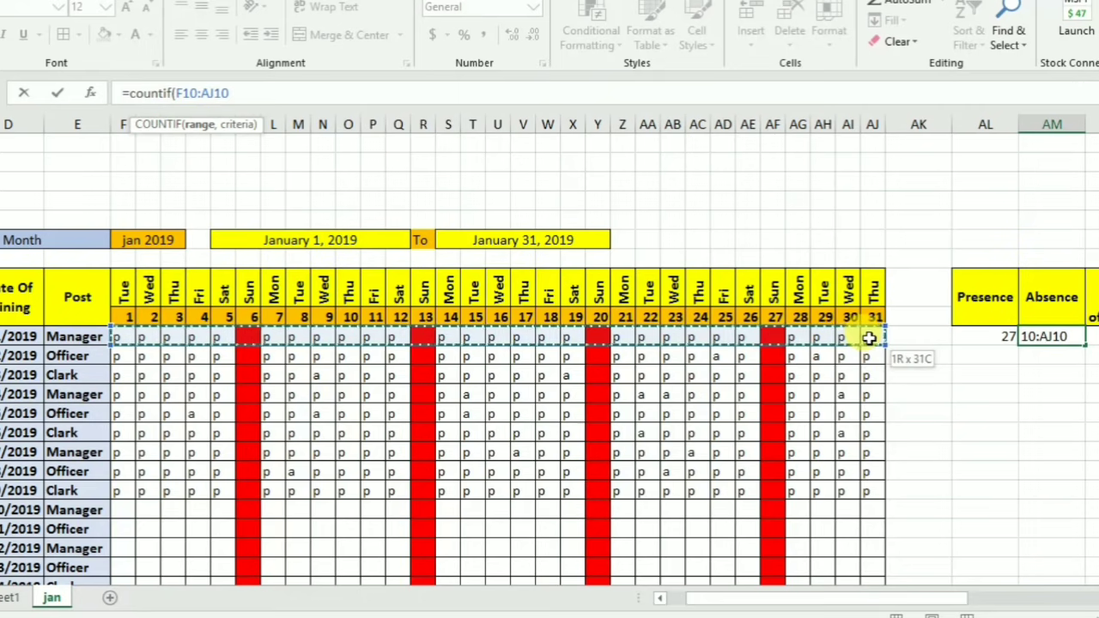
text(,"a)
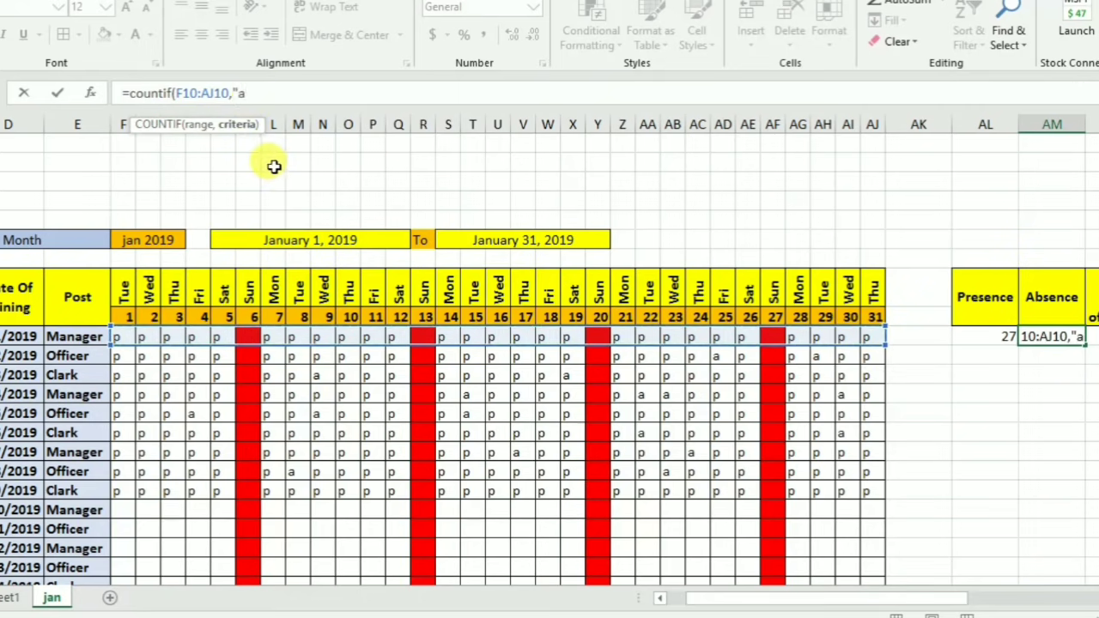
key(Return)
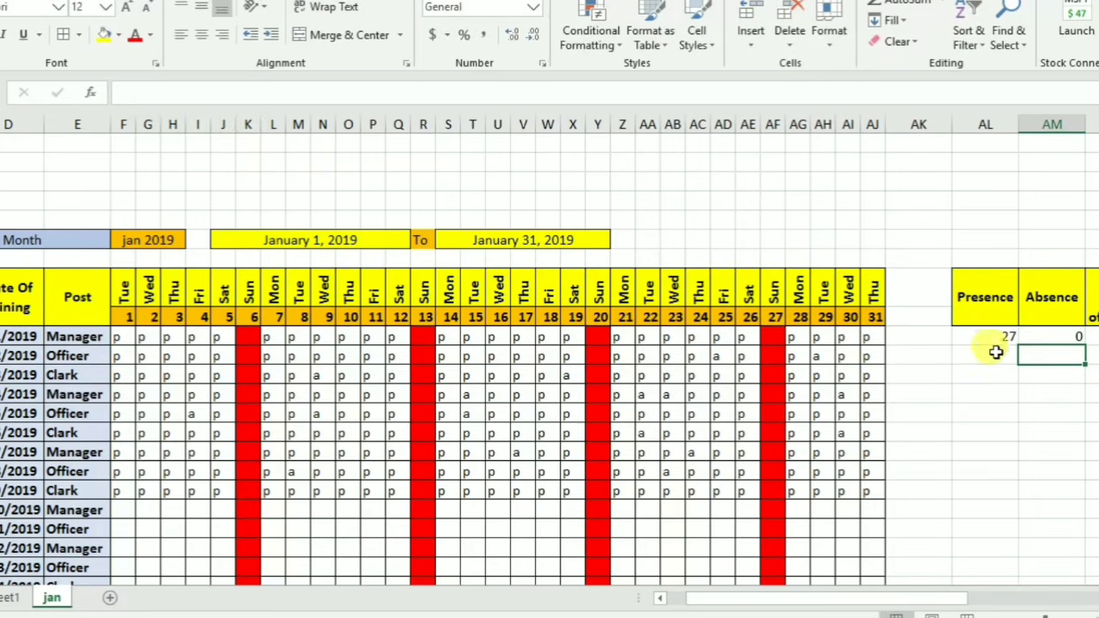
click(1057, 337)
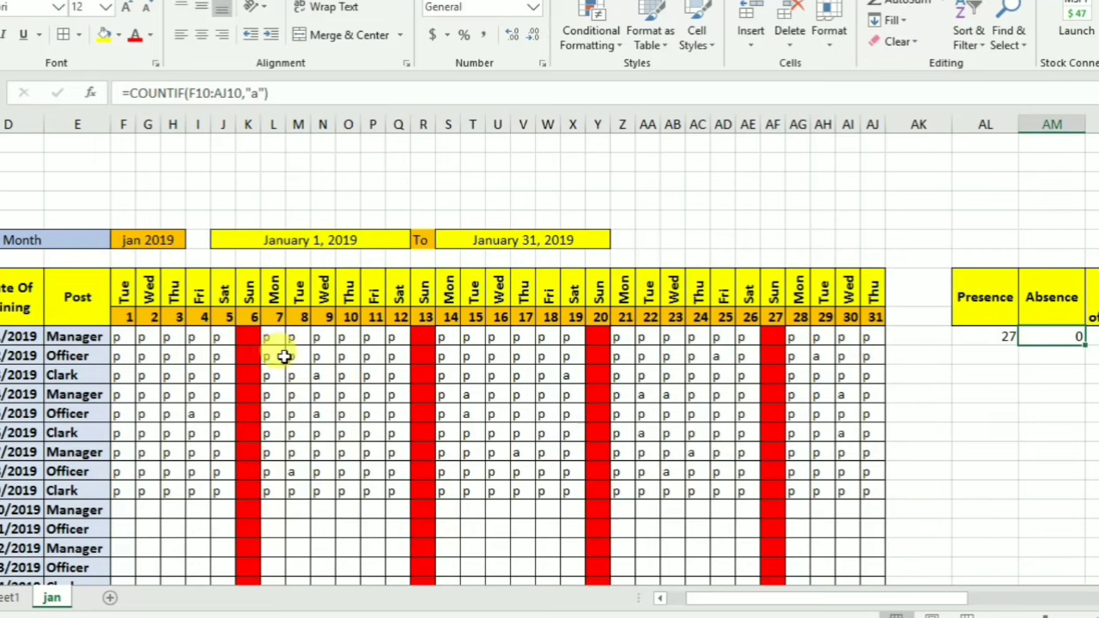
Set T10 and AA10 to 'a' so the first employee shows Presence 25, Absence 2.
click(473, 343)
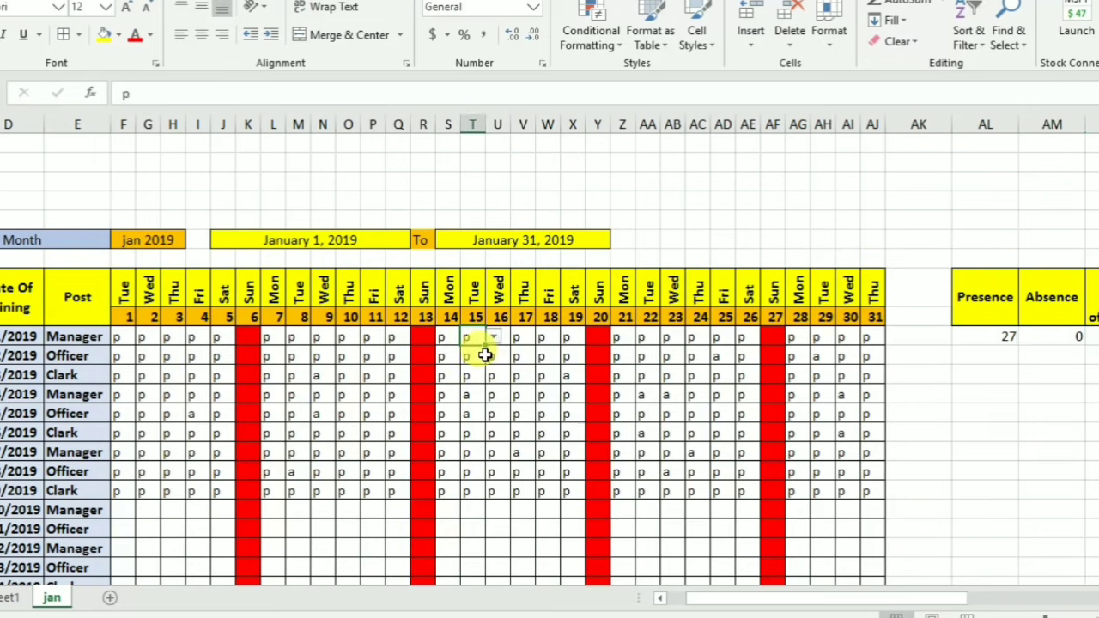
click(493, 339)
click(481, 363)
click(643, 338)
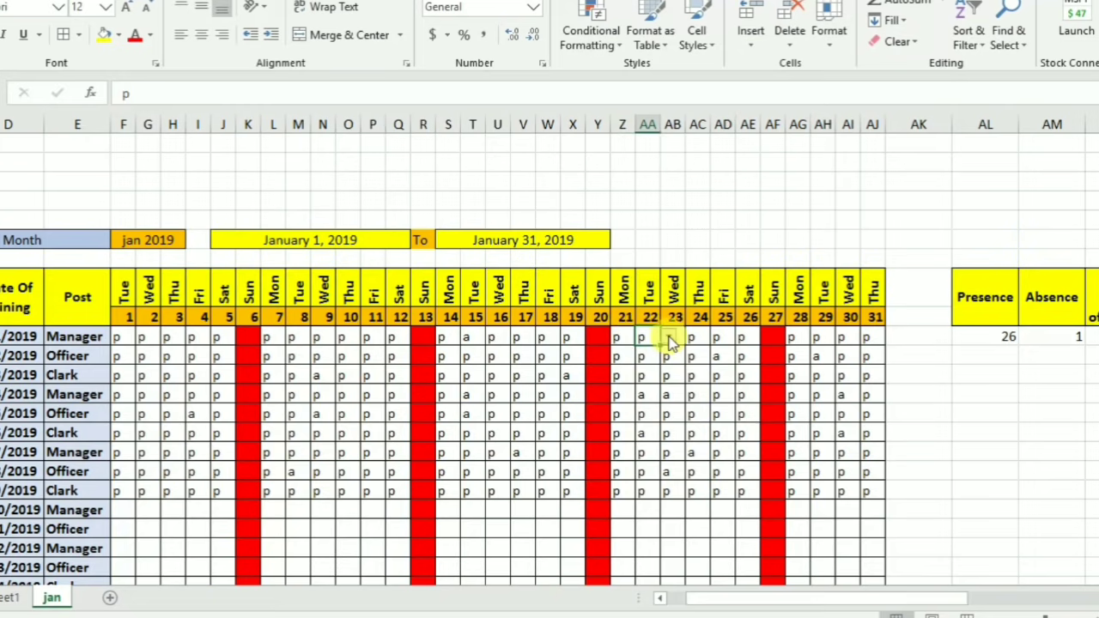
click(669, 337)
click(655, 363)
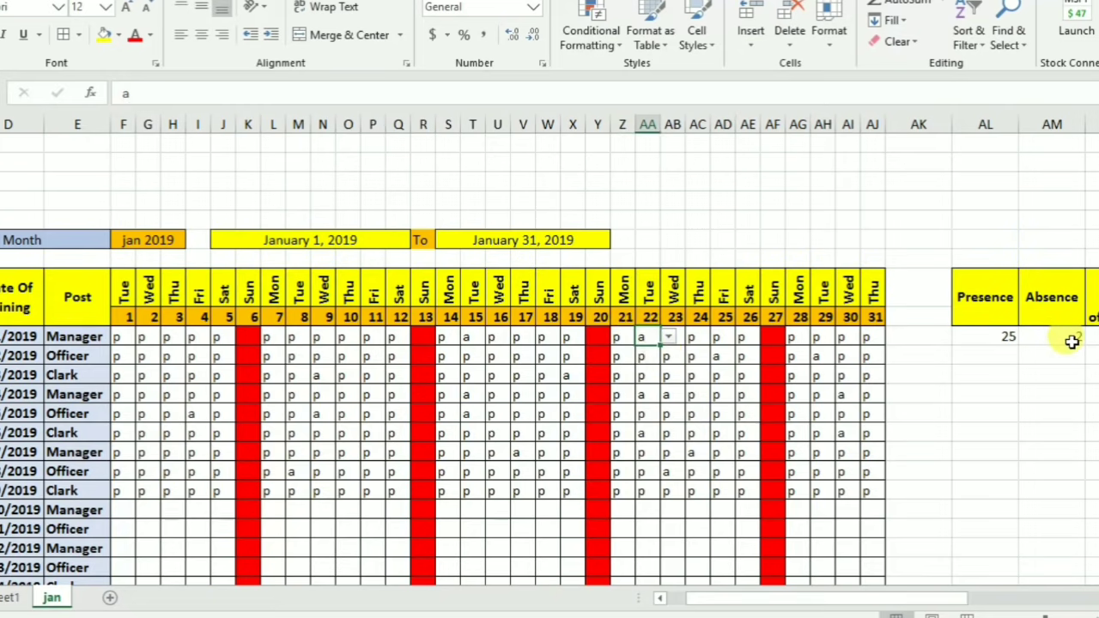
click(1066, 337)
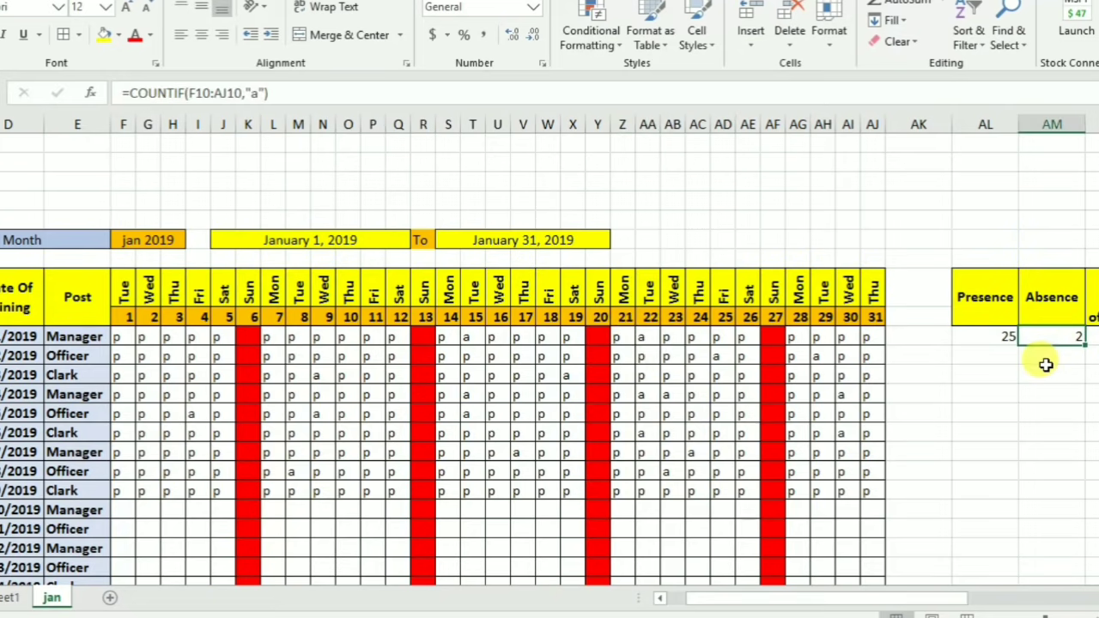
key(Right)
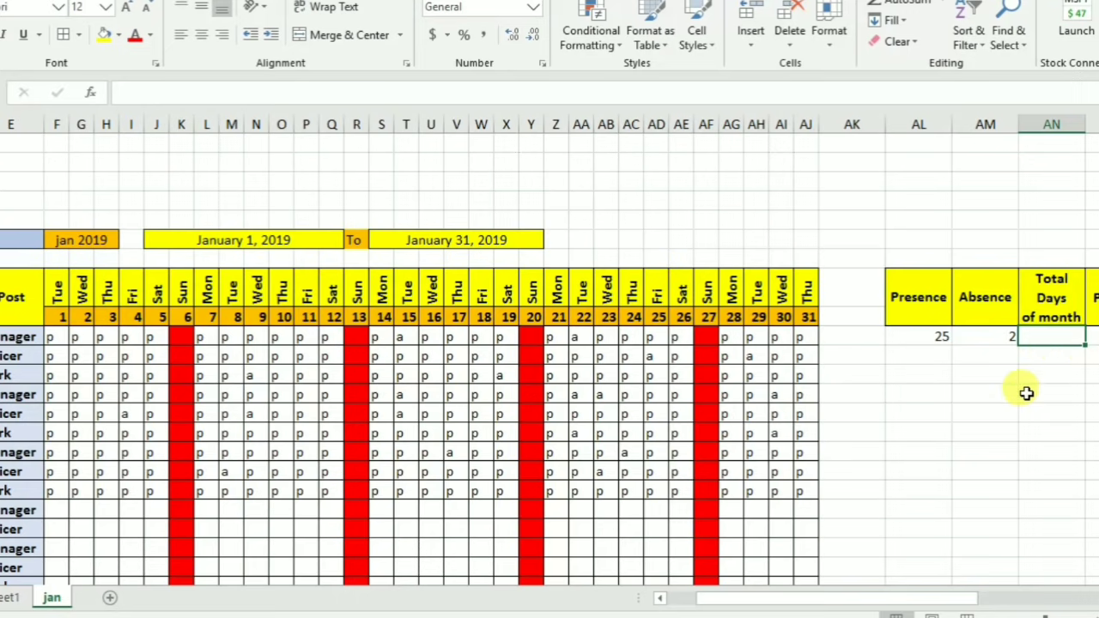
Enter =DAY(S6) in AN10 for 31 days and fill AL10:AN10 down to row 24.
text(day)
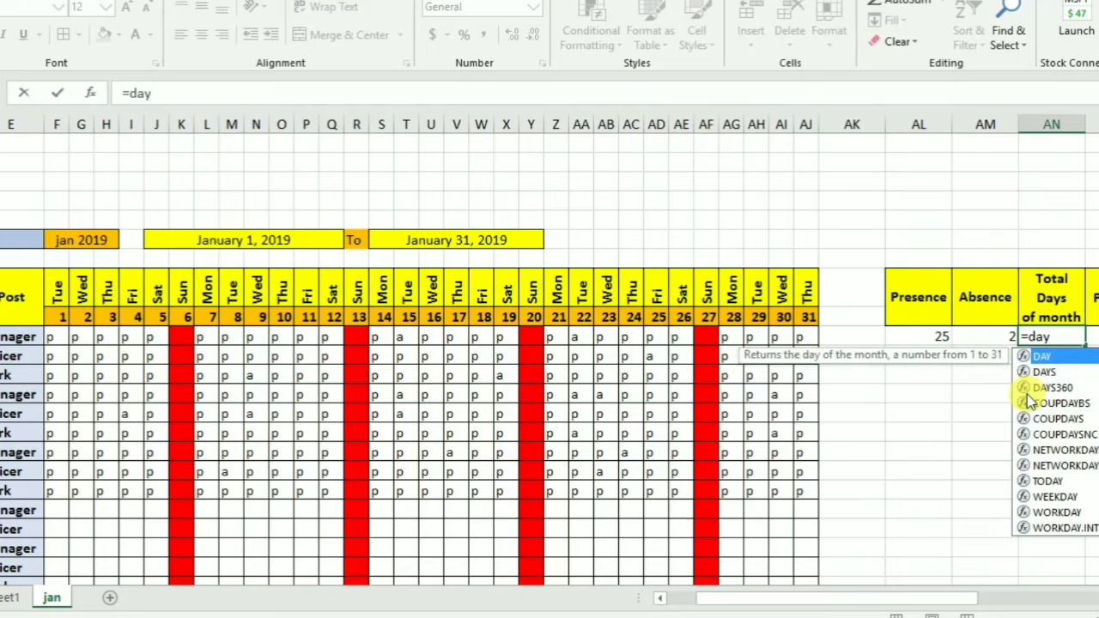
text(()
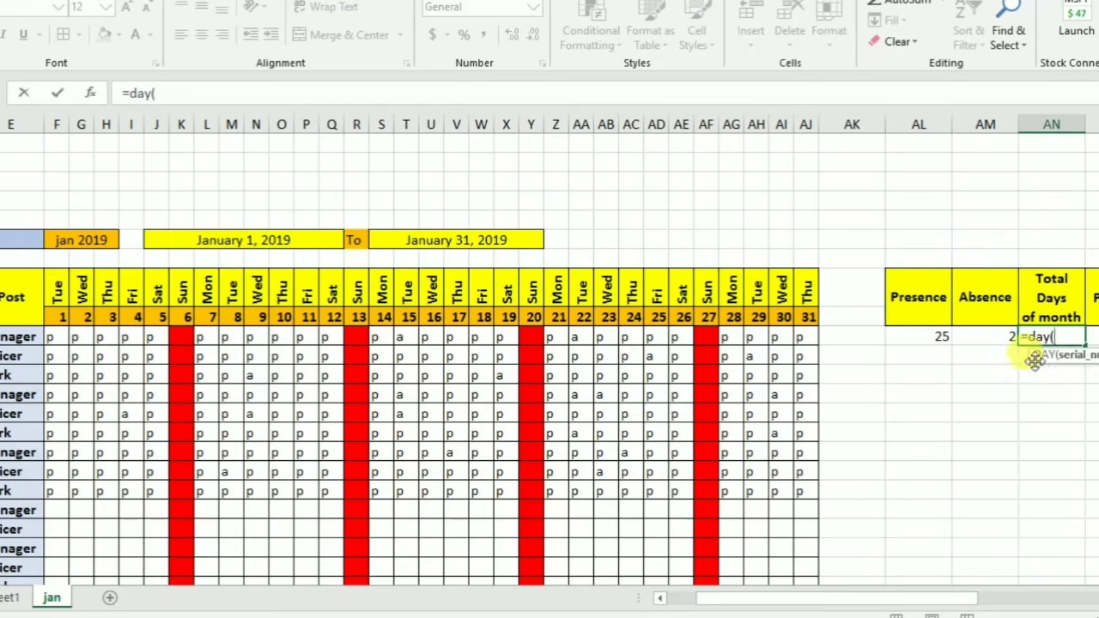
click(468, 244)
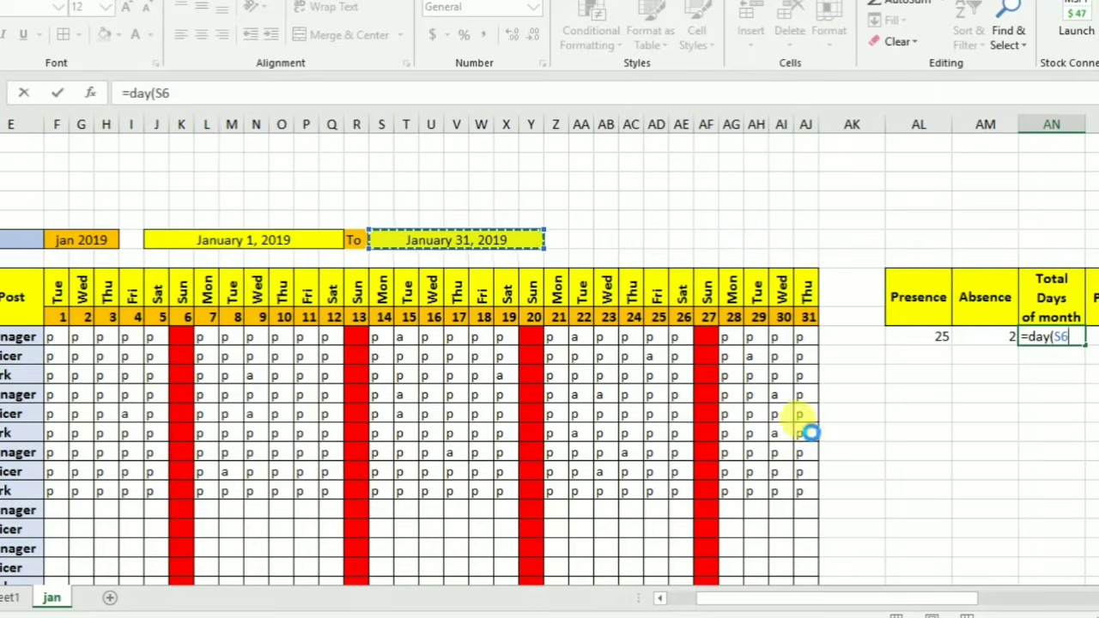
key(Return)
click(1037, 339)
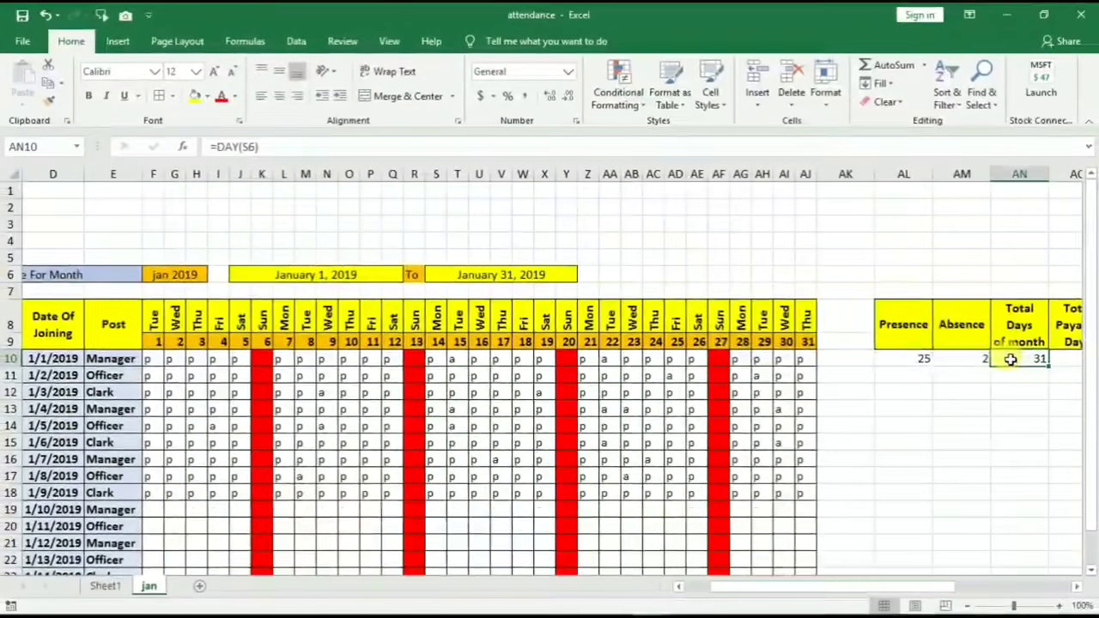
mouse_move(901, 359)
mouse_down()
mouse_move(1031, 362)
mouse_move(1049, 557)
mouse_move(1045, 533)
mouse_up()
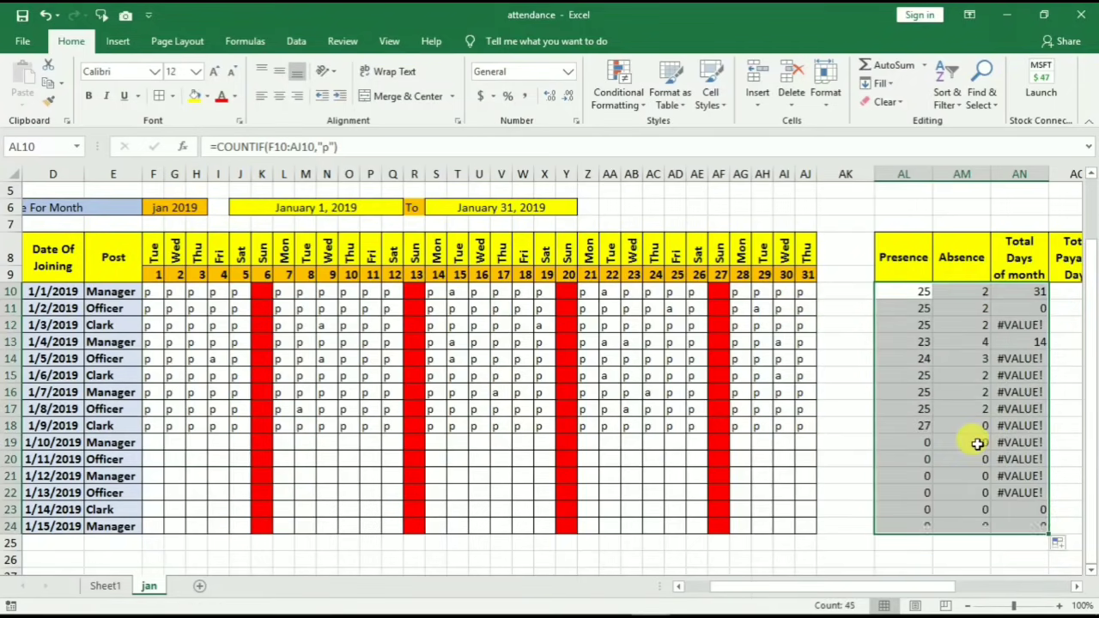
Clear the inconsistent day-count formulas in AN11:AN24.
click(1022, 391)
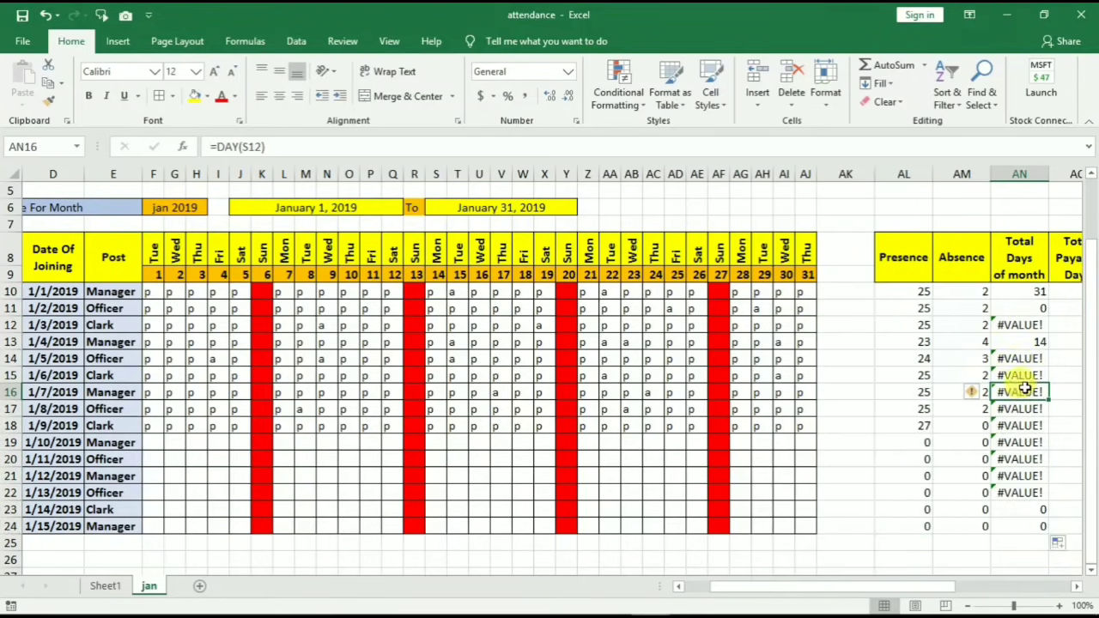
click(1024, 310)
drag(1026, 327, 1028, 514)
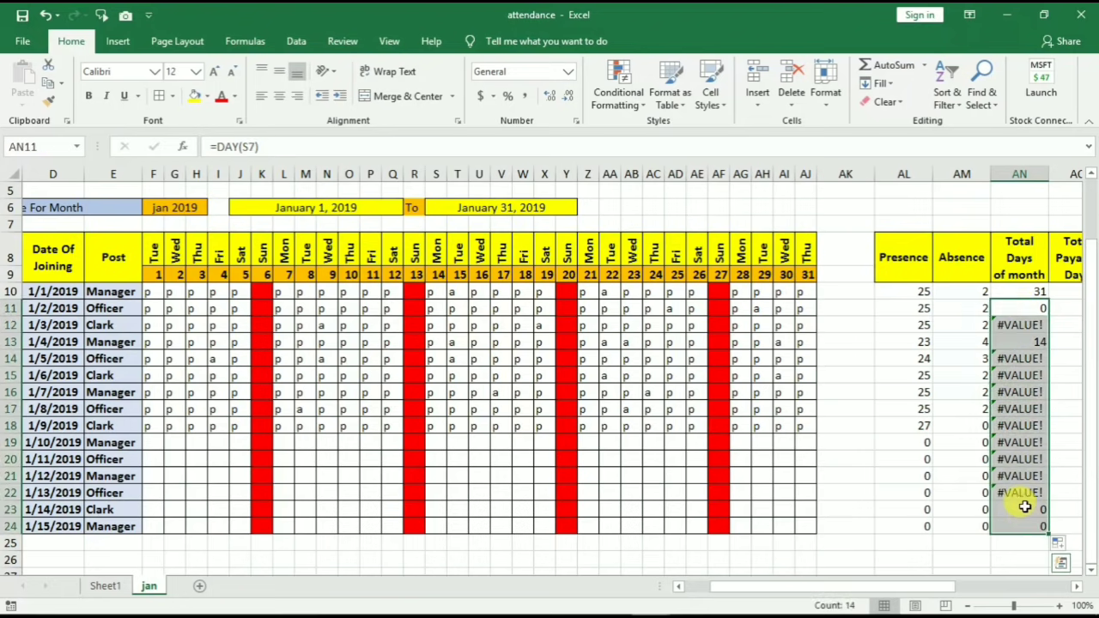
key(Delete)
Change AN10 to =DAY($S$6) and fill it down to AN24 so every row shows 31.
double_click(1025, 291)
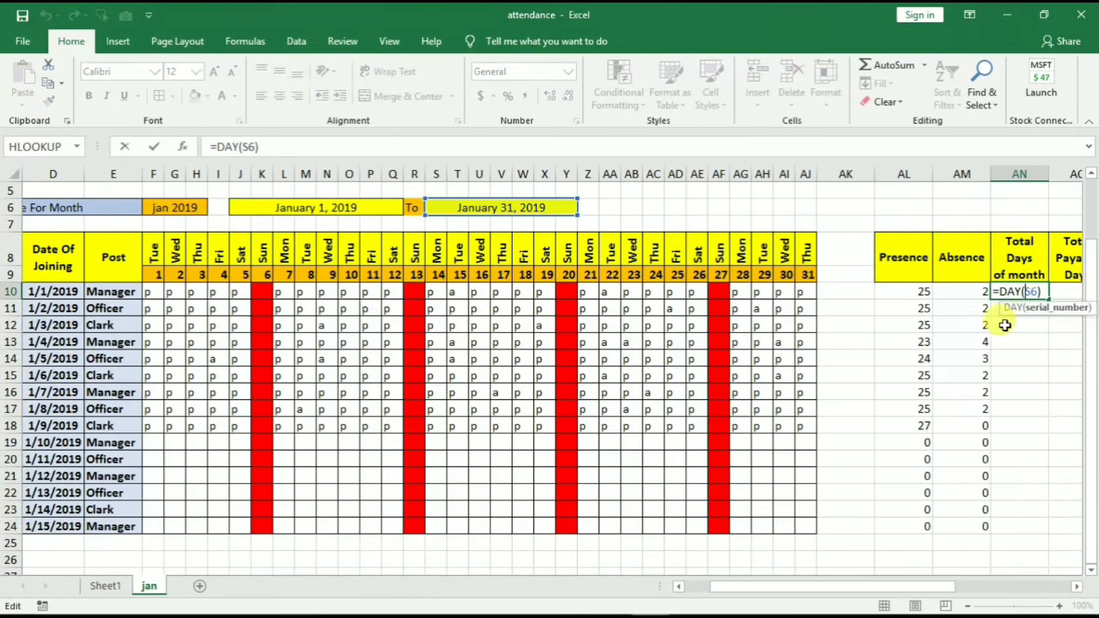
drag(1025, 292, 1036, 294)
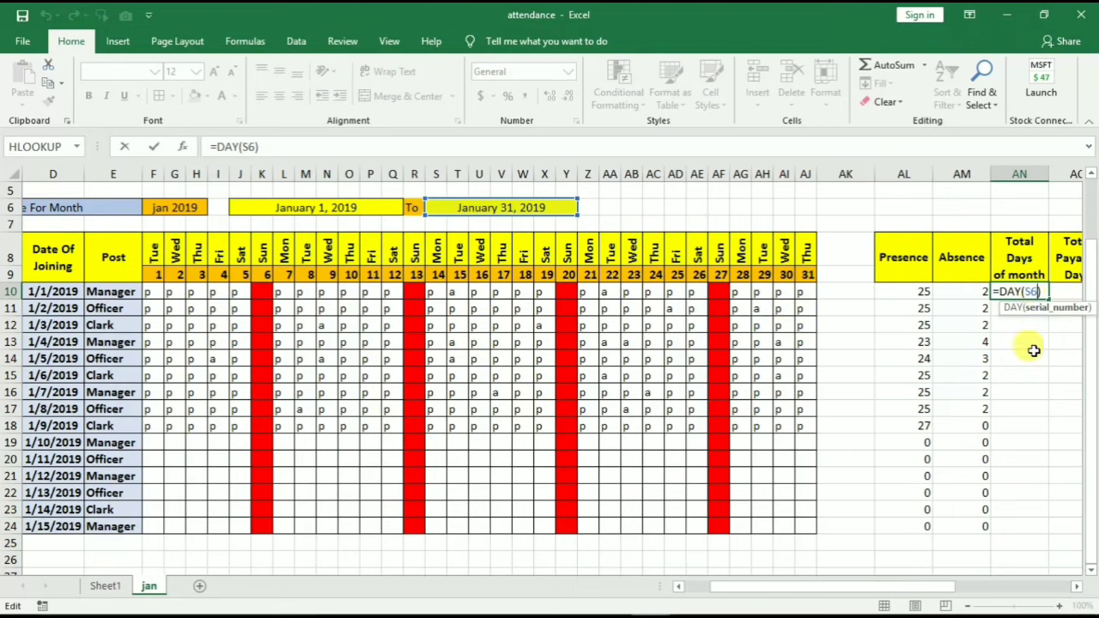
key(F4)
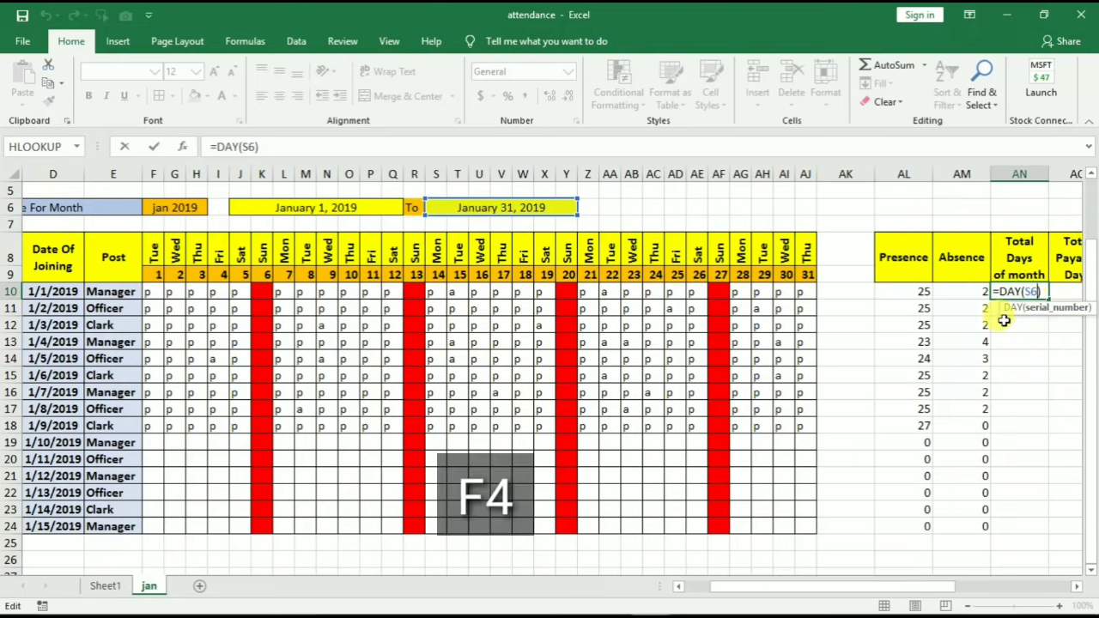
key(F4)
key(Return)
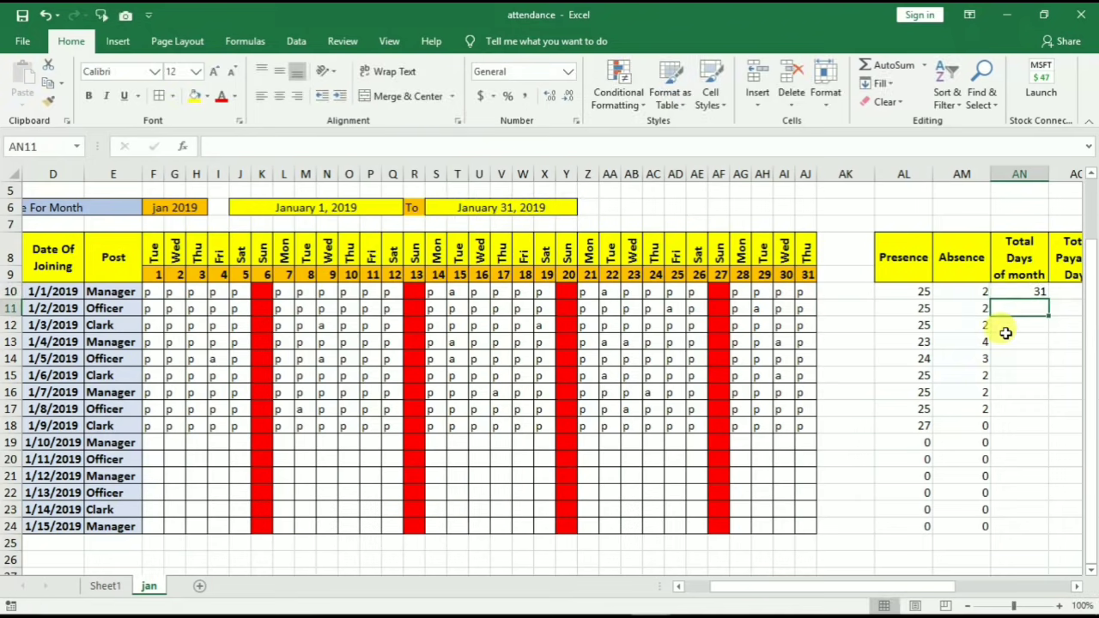
click(1022, 294)
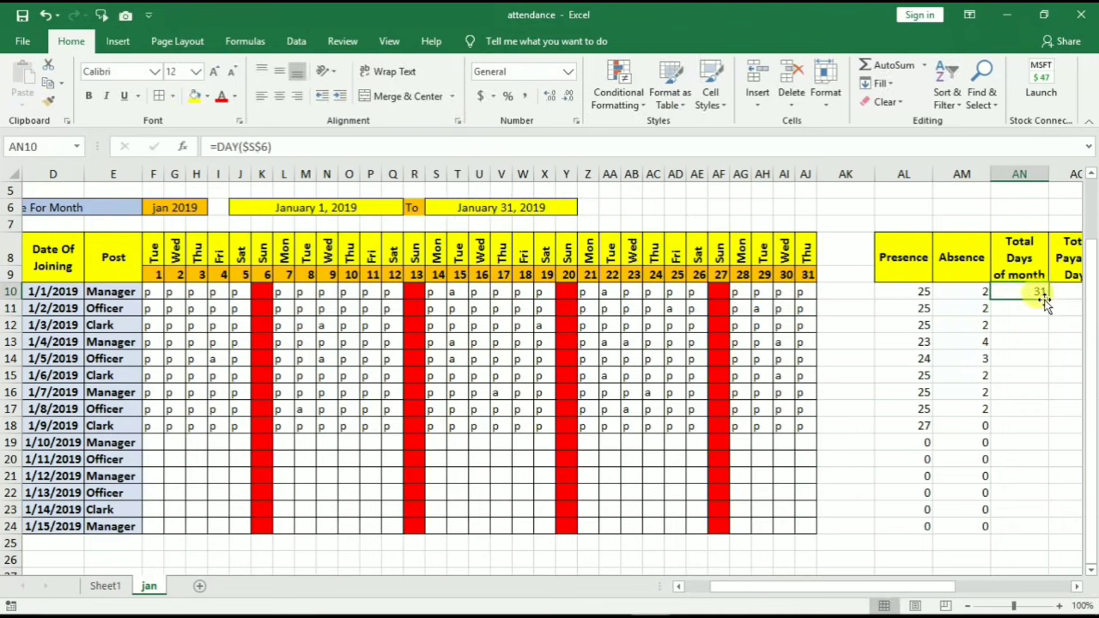
drag(1047, 298, 1042, 526)
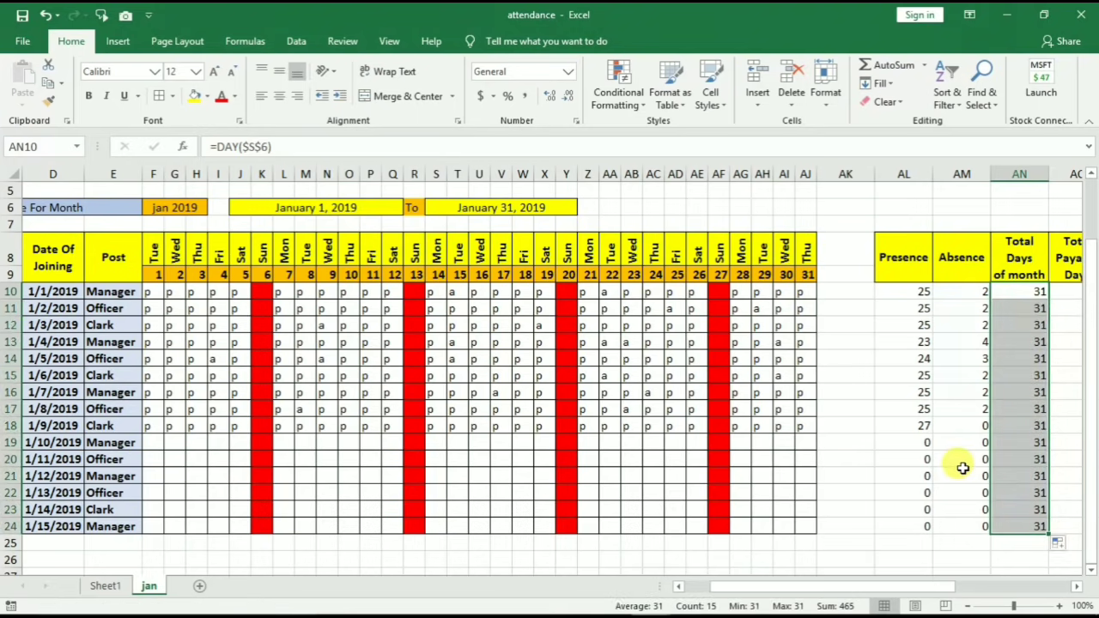
key(Right)
key(Right)
key(Right)
key(Right)
key(Right)
key(Right)
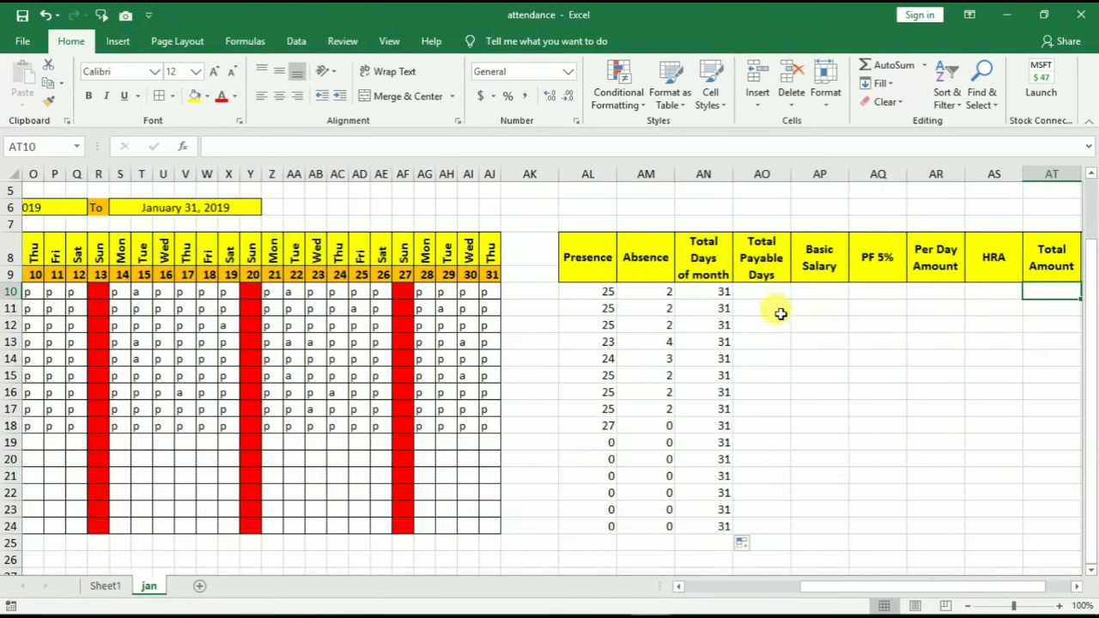
Enter =AN10-AM10 in AO10 and fill it down to AO24 for Total Payable Days.
click(764, 293)
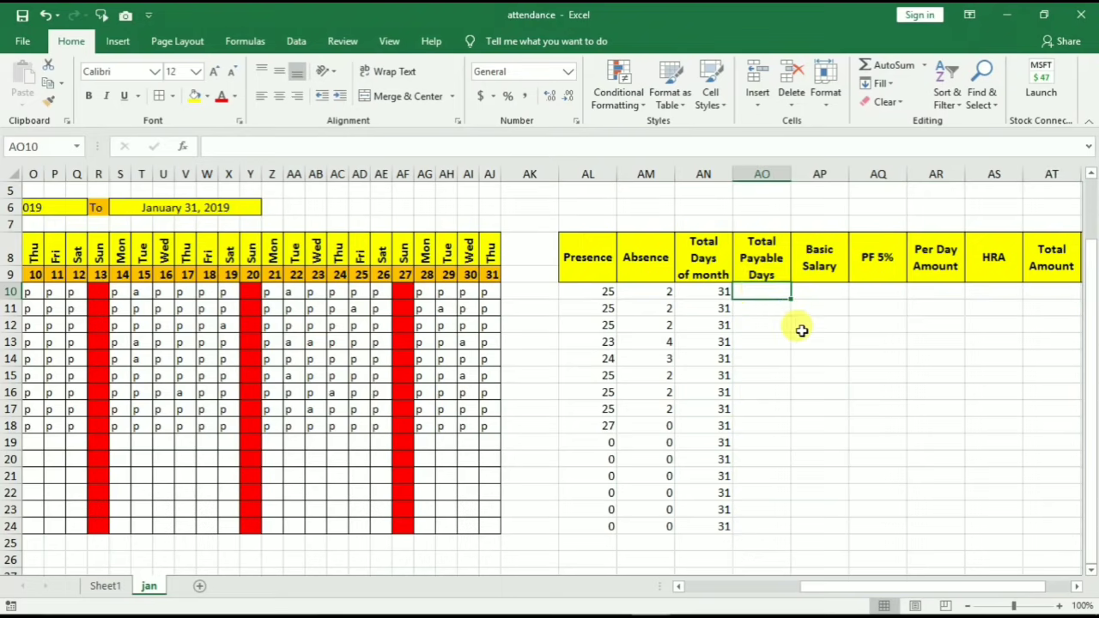
text(=)
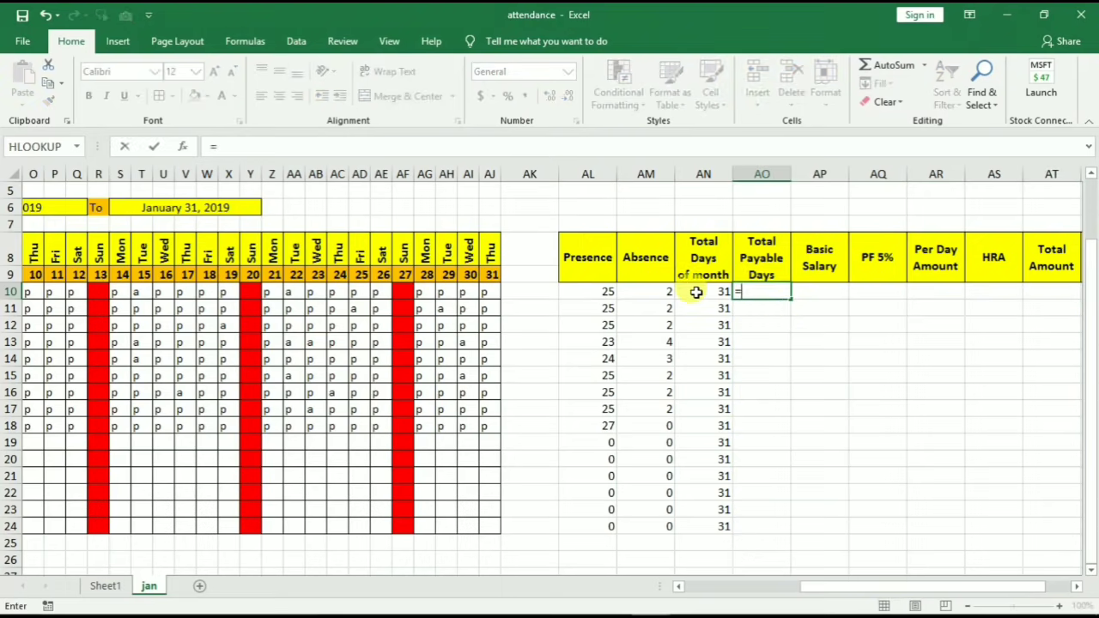
click(697, 293)
text(-)
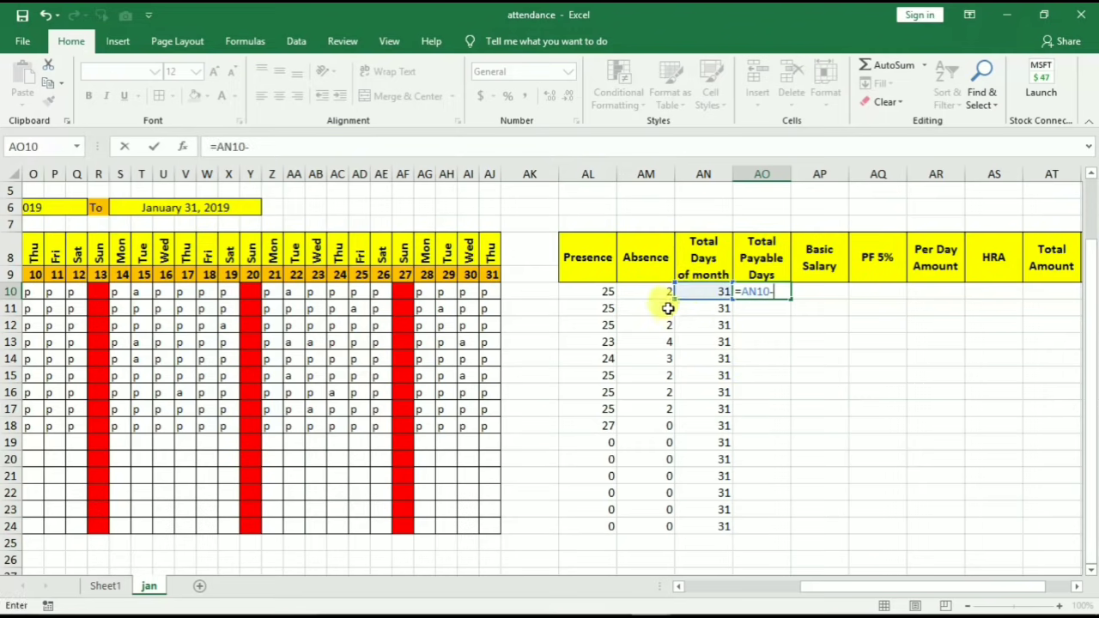
click(657, 302)
click(654, 292)
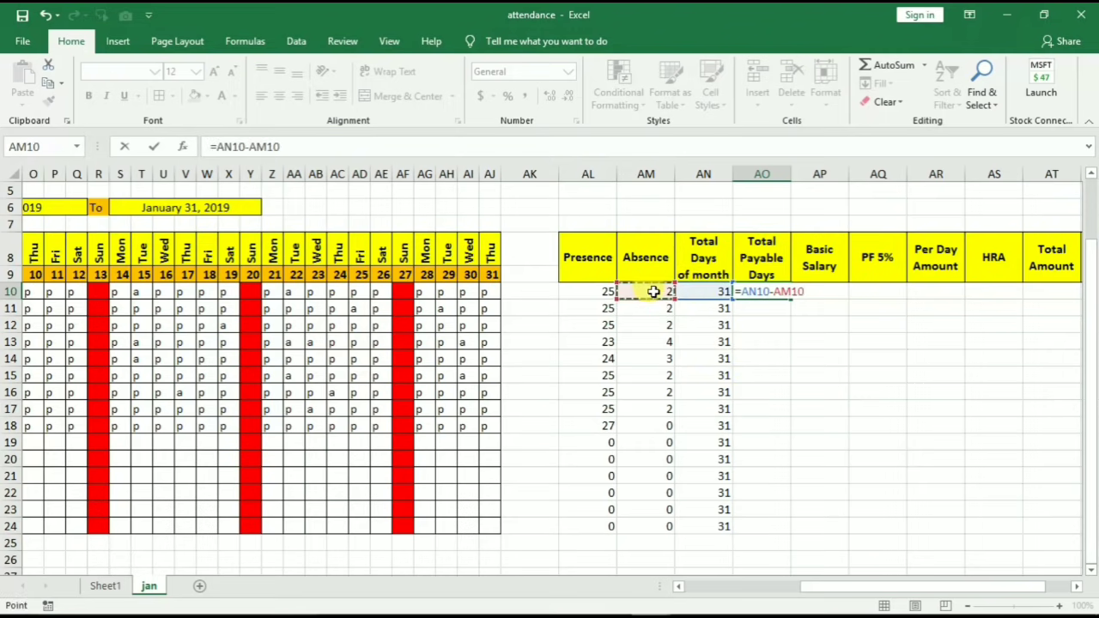
key(Return)
click(774, 292)
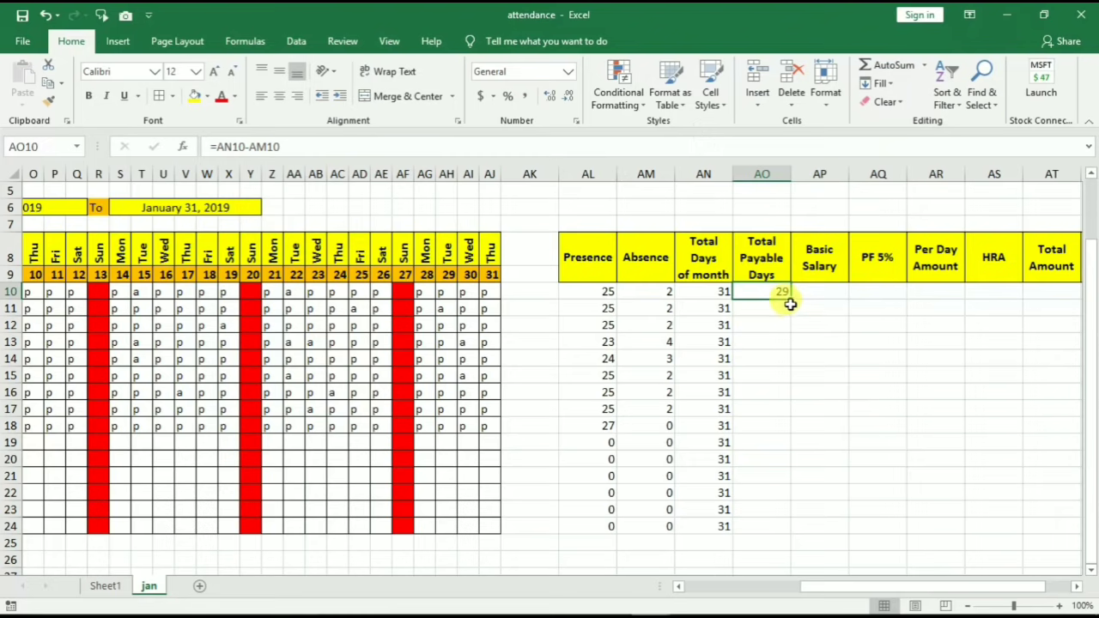
double_click(790, 299)
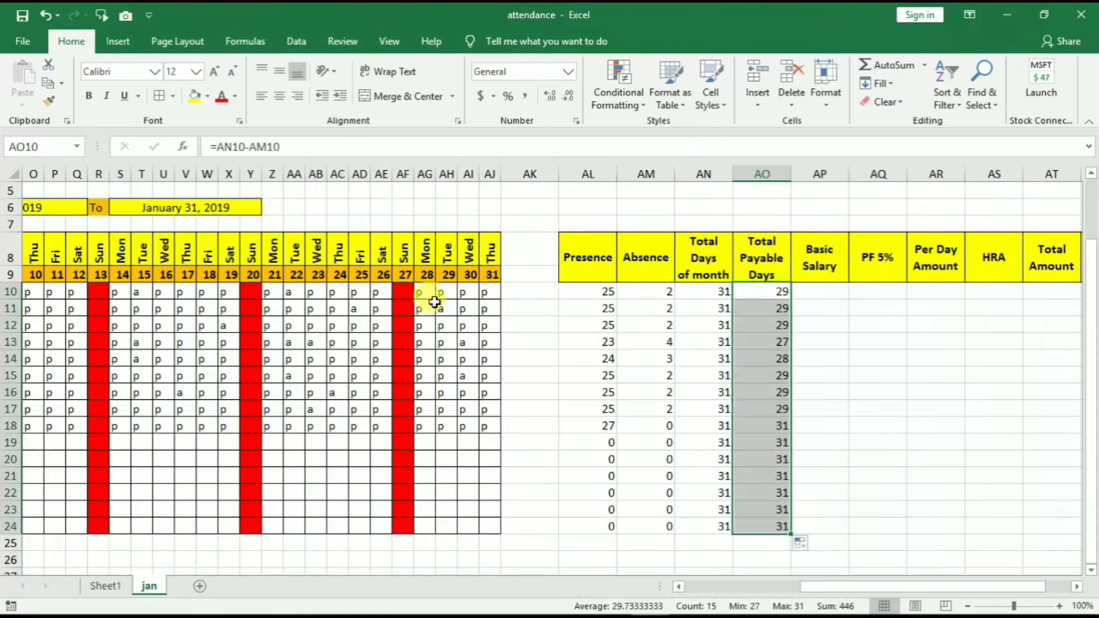
Clear the day 28–31 attendance marks in AG10:AJ18 and review the recalculated payable days in AO10:AO24.
drag(421, 292, 492, 432)
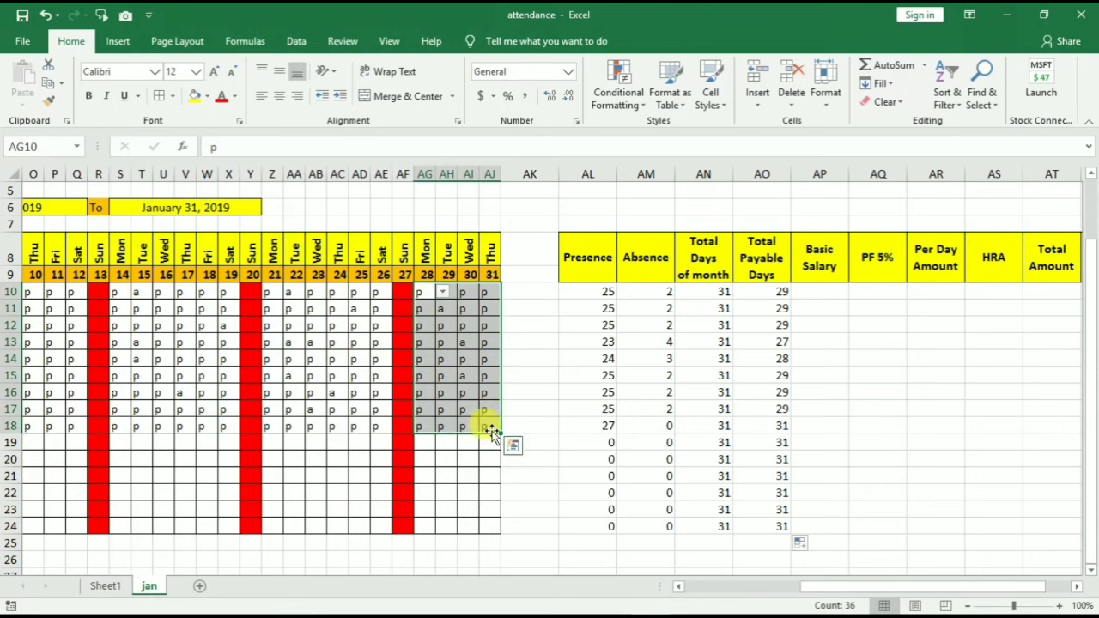
key(Delete)
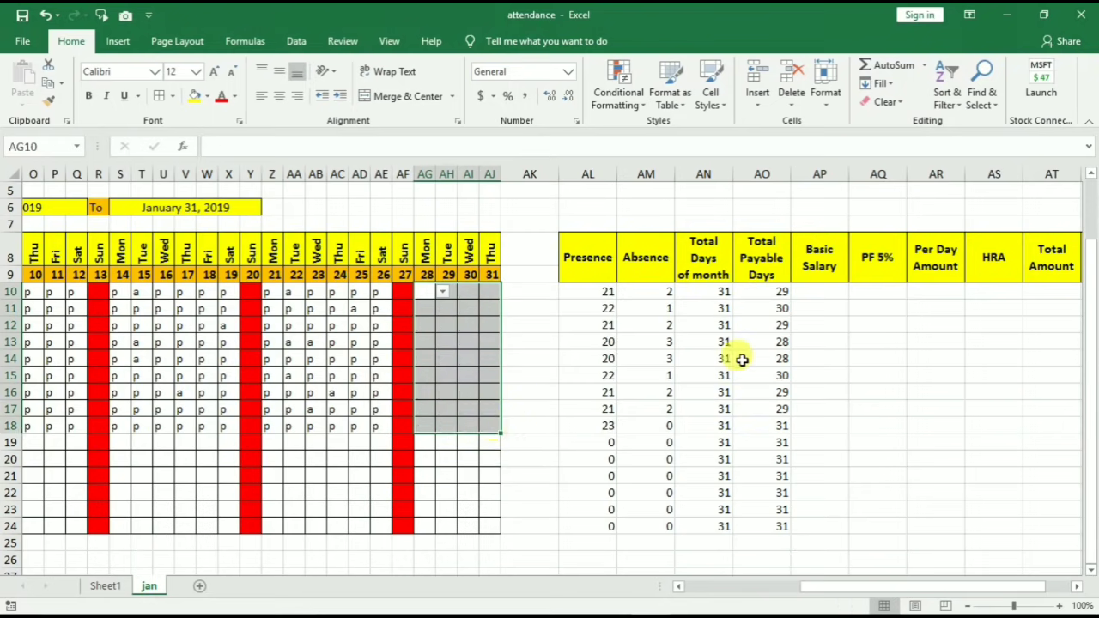
click(763, 293)
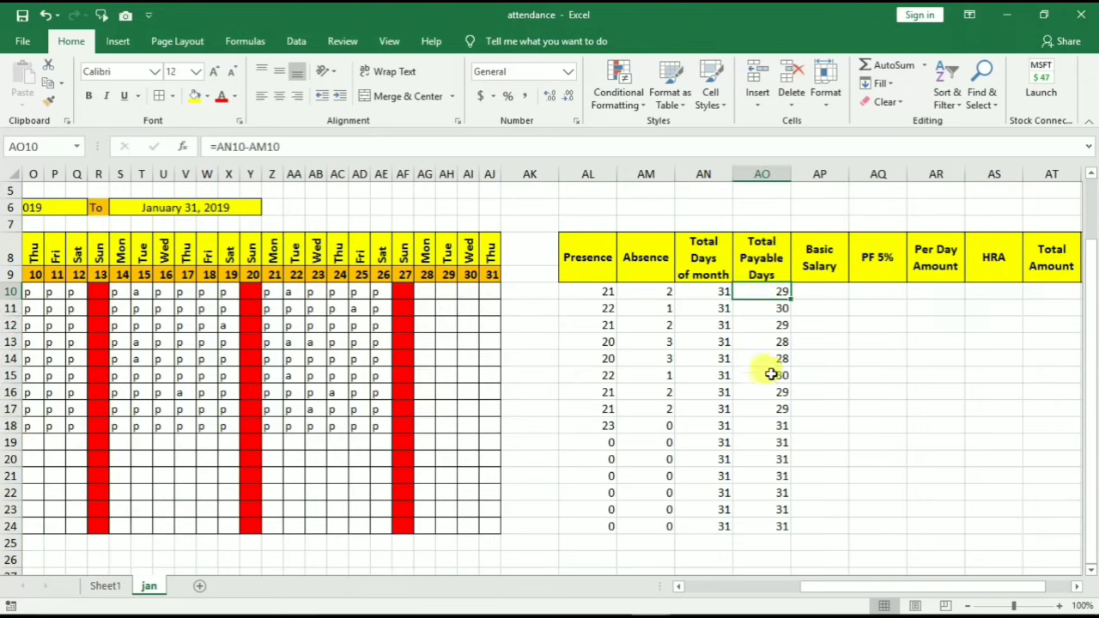
click(767, 307)
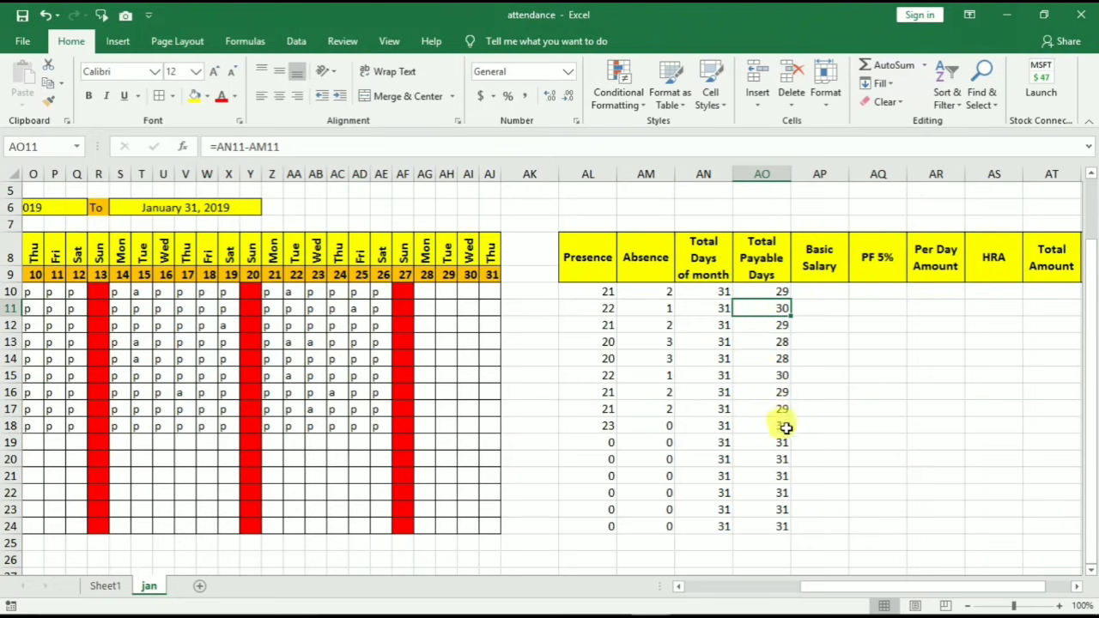
drag(777, 444, 769, 523)
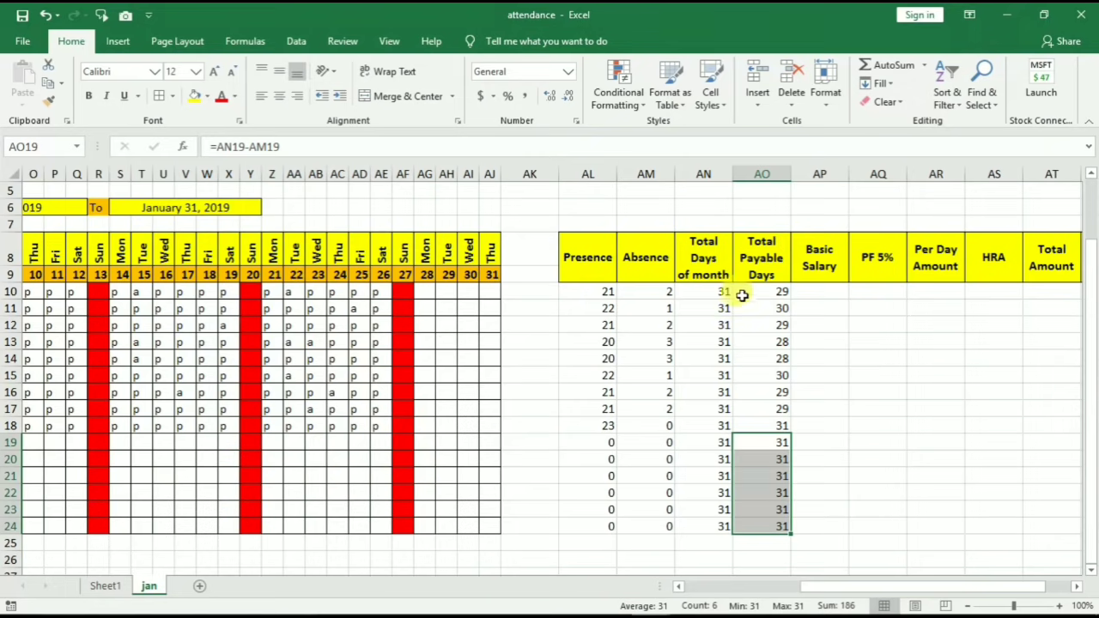
drag(755, 292, 761, 524)
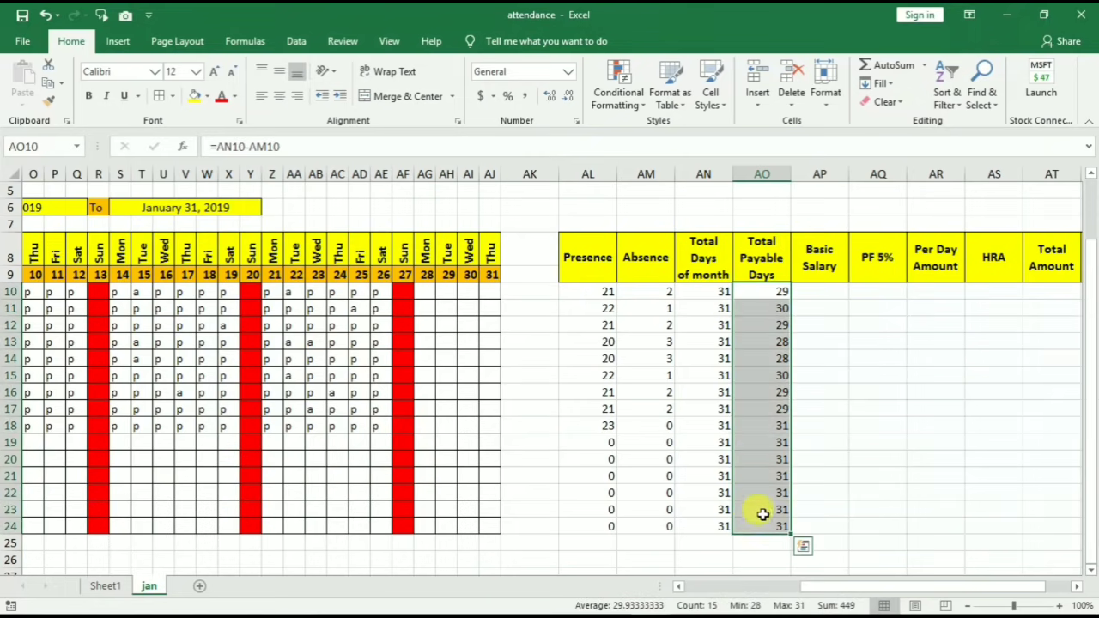
Clear AO10:AO24, inspect AL10's Presence COUNTIF formula, and return to AO10.
key(Delete)
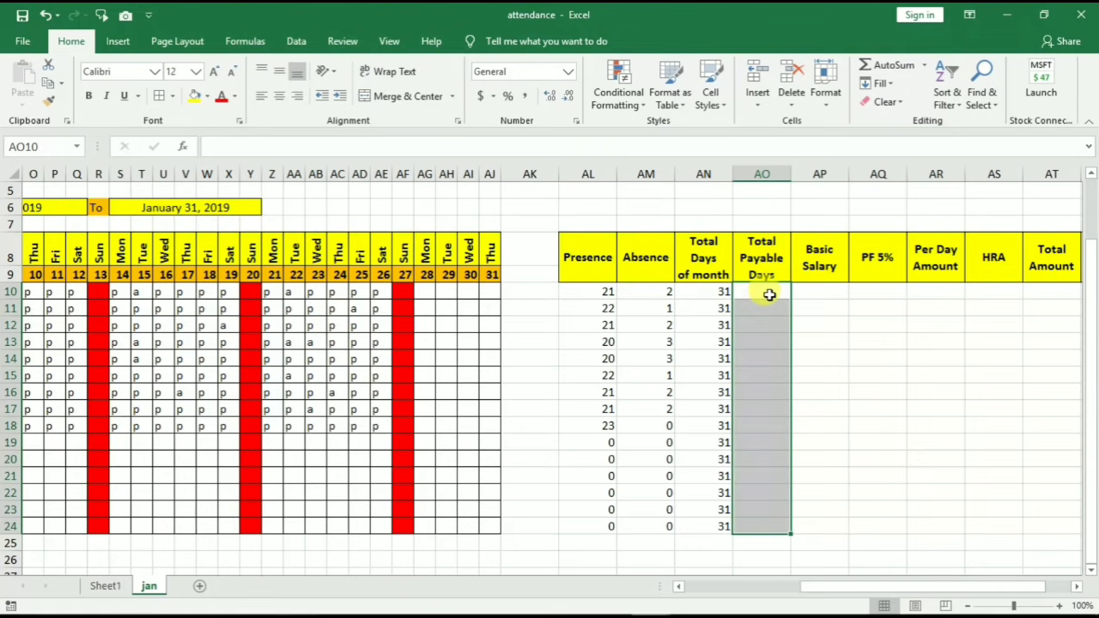
click(769, 294)
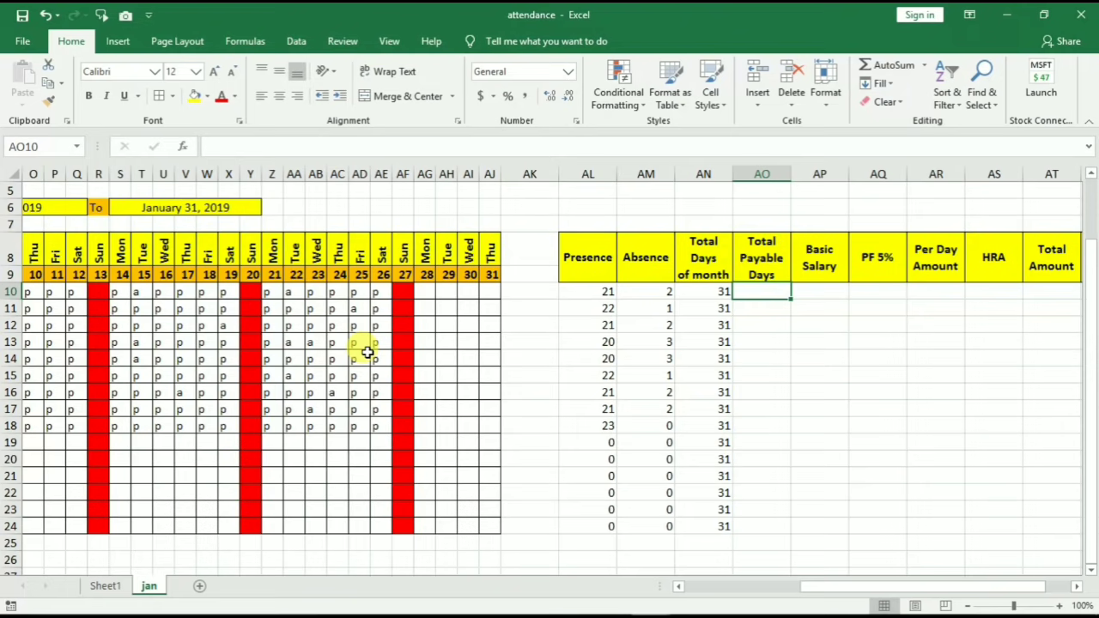
click(580, 291)
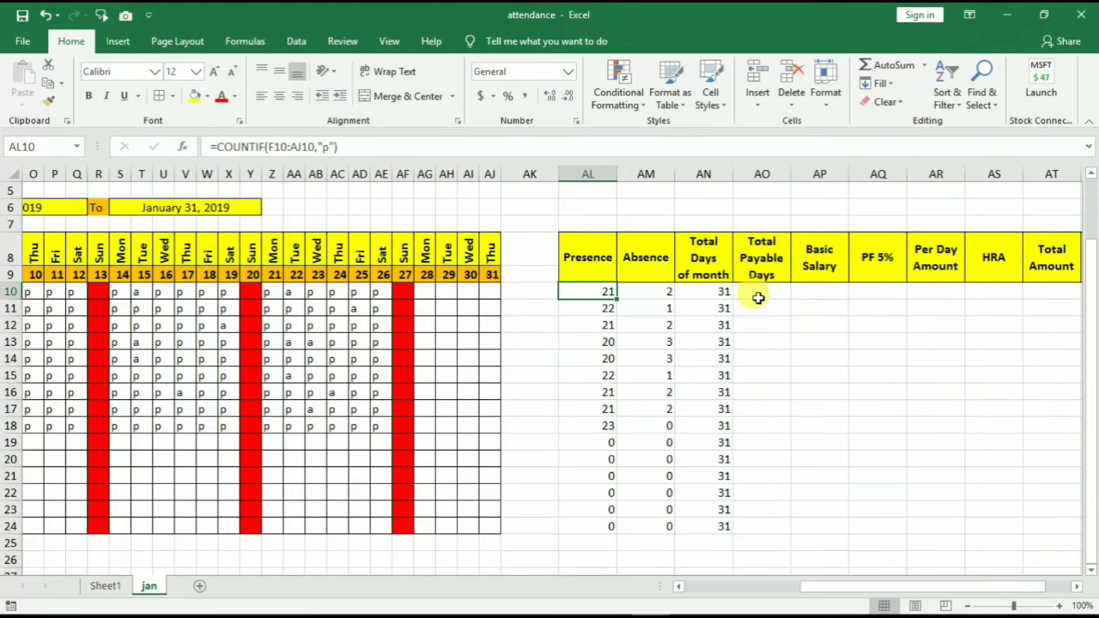
click(758, 297)
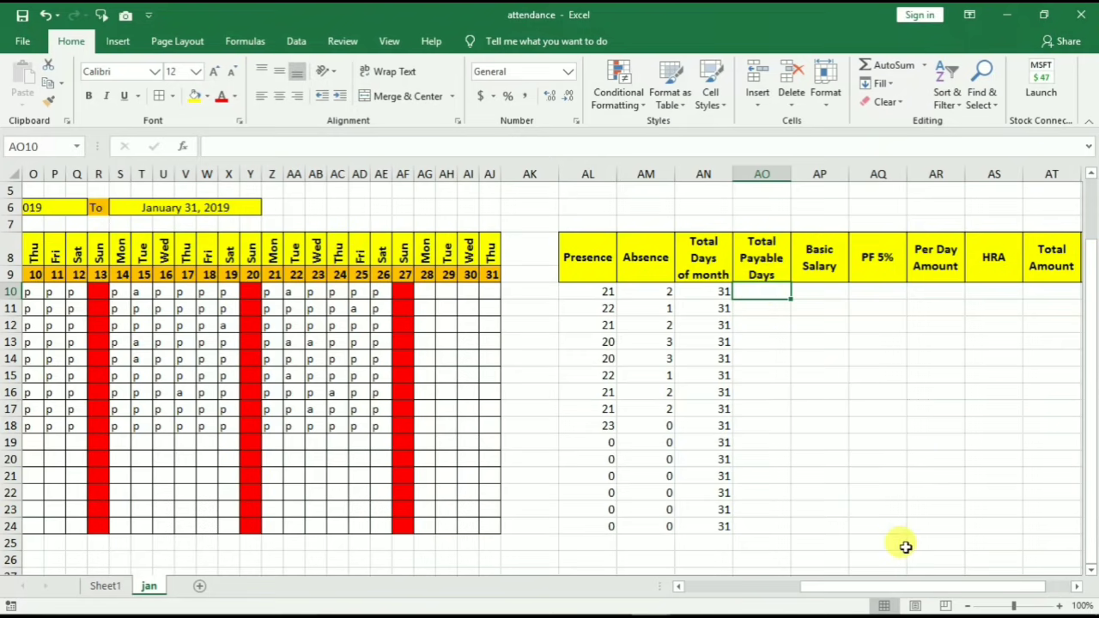
Enter =COUNTIF($F$8:$AJ$8,"sun") in AO10 to count January's Sundays, returning 4.
drag(889, 594, 805, 595)
click(273, 147)
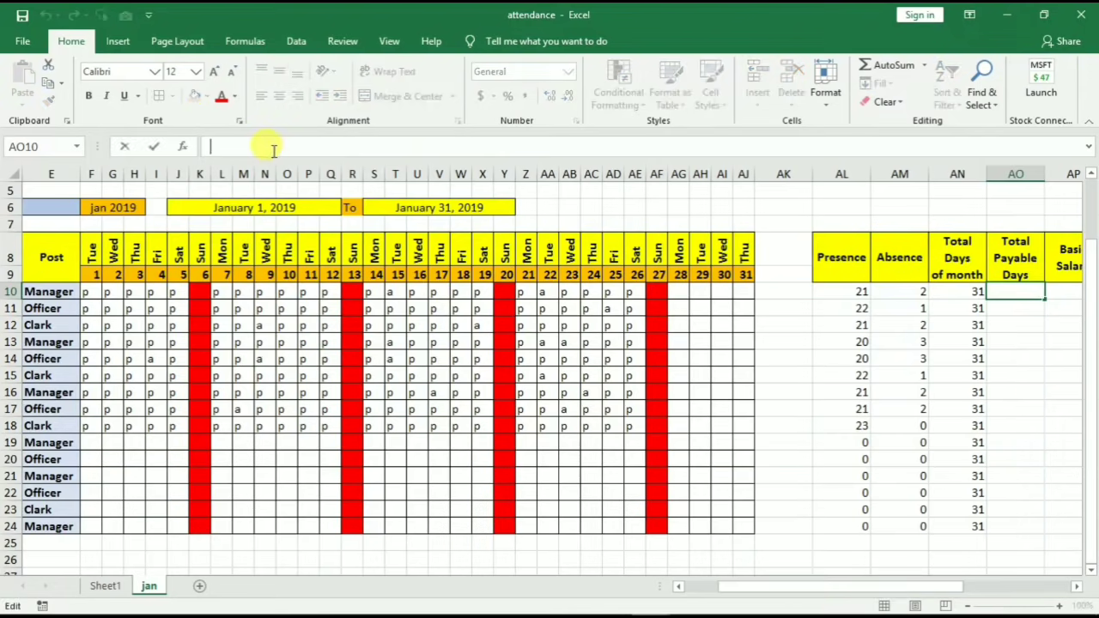
text(=co)
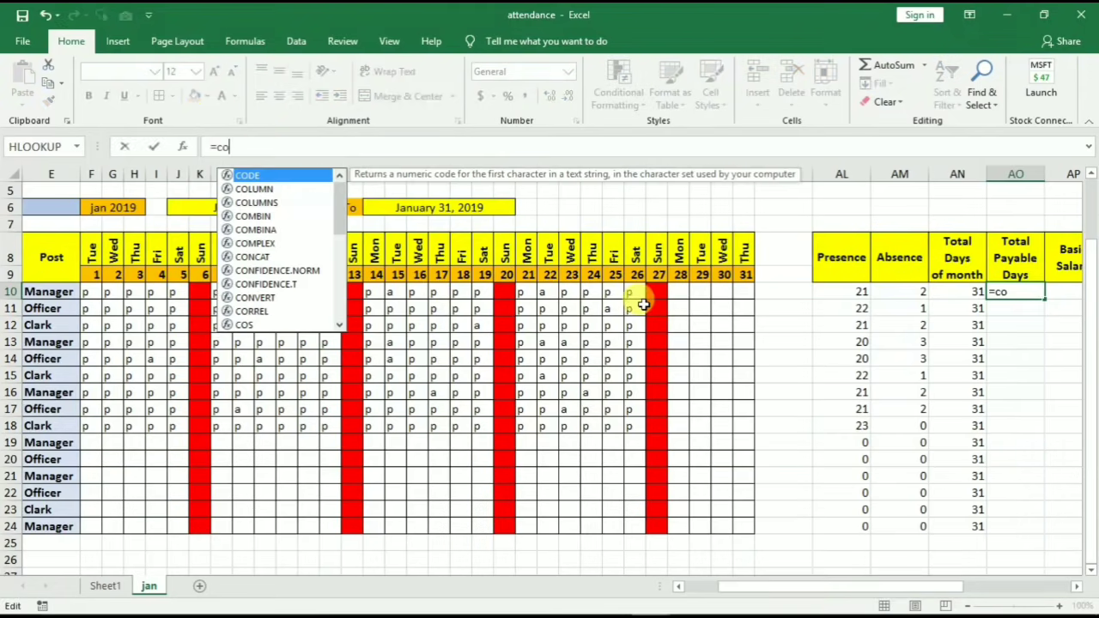
text(untif()
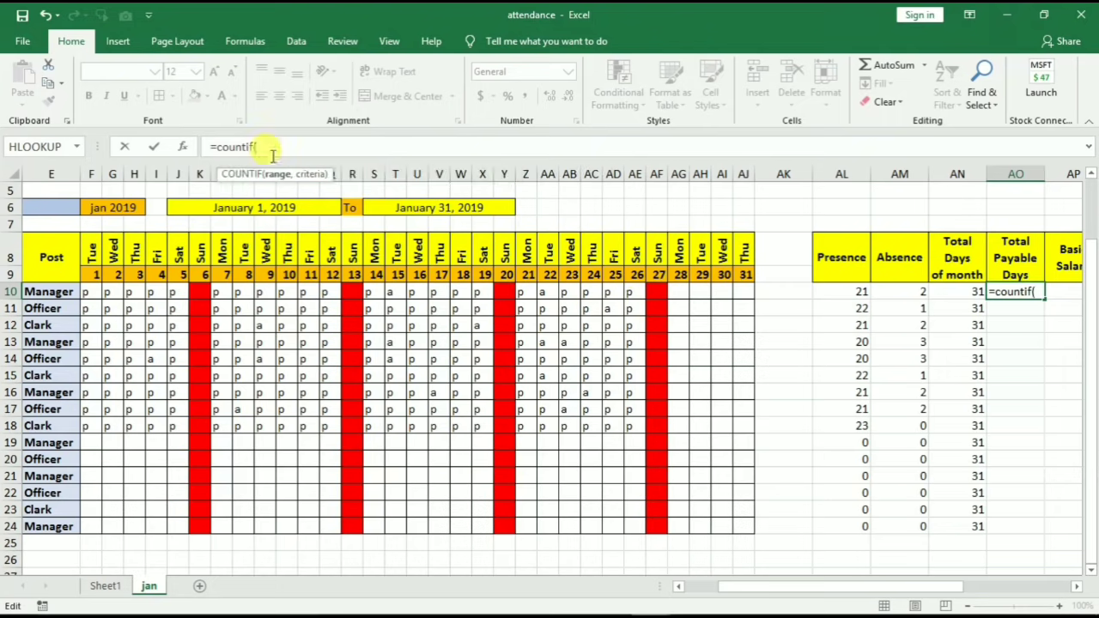
drag(92, 248, 754, 232)
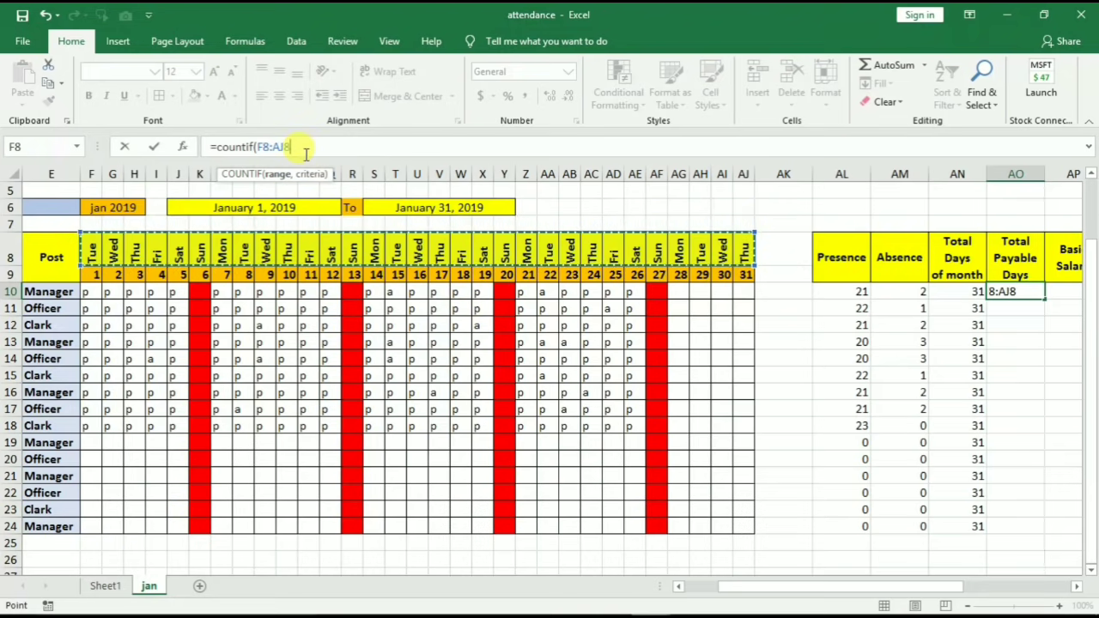
key(F4)
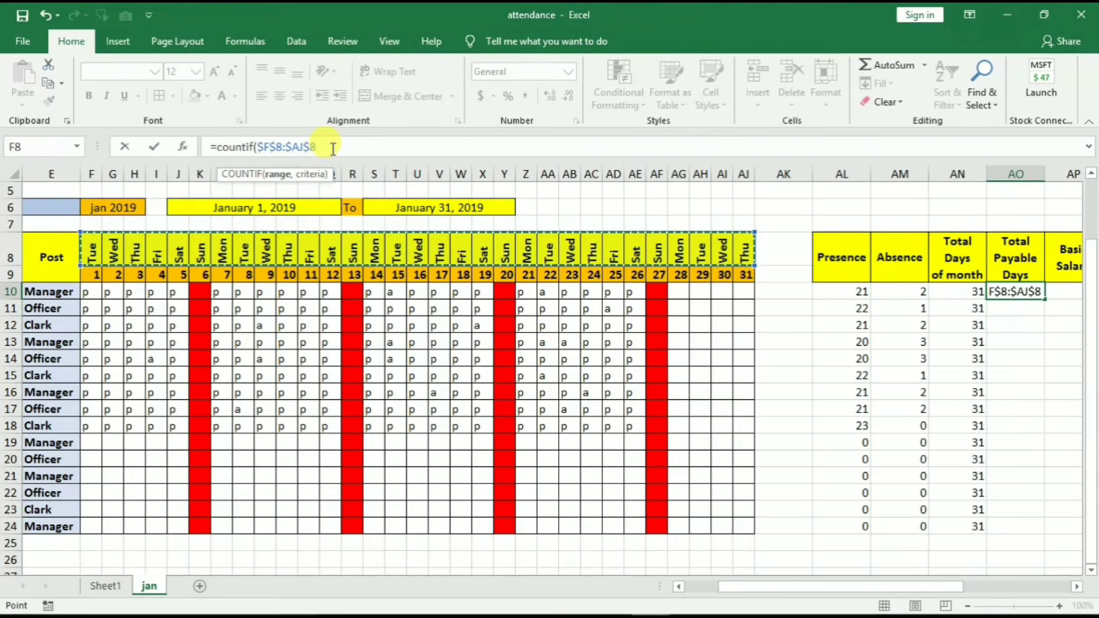
click(332, 148)
text("sun)
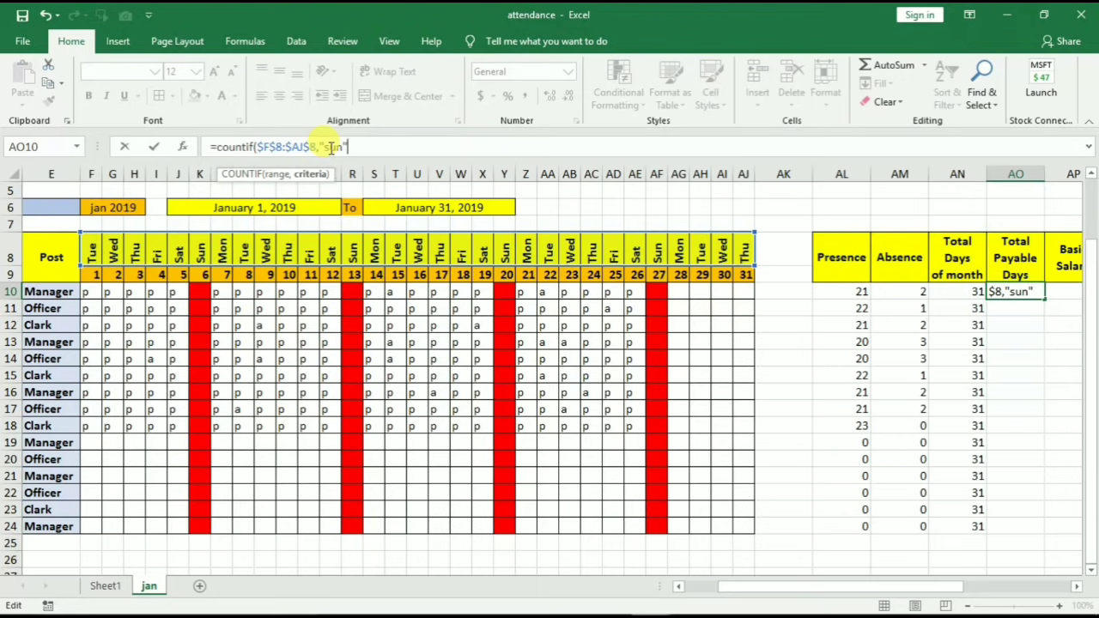
key(Return)
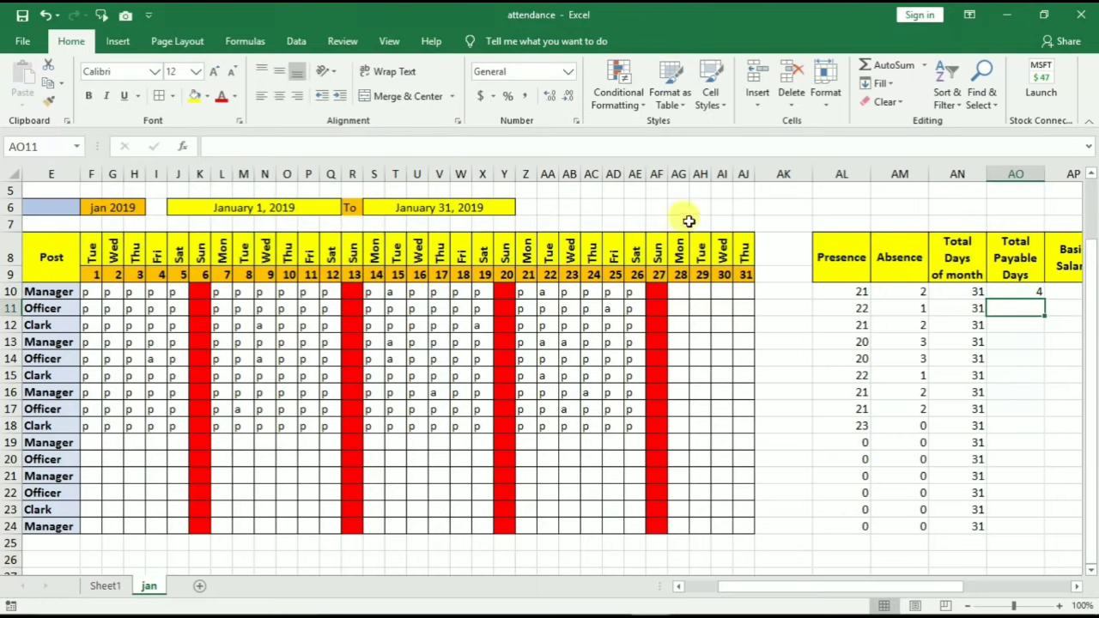
click(1002, 292)
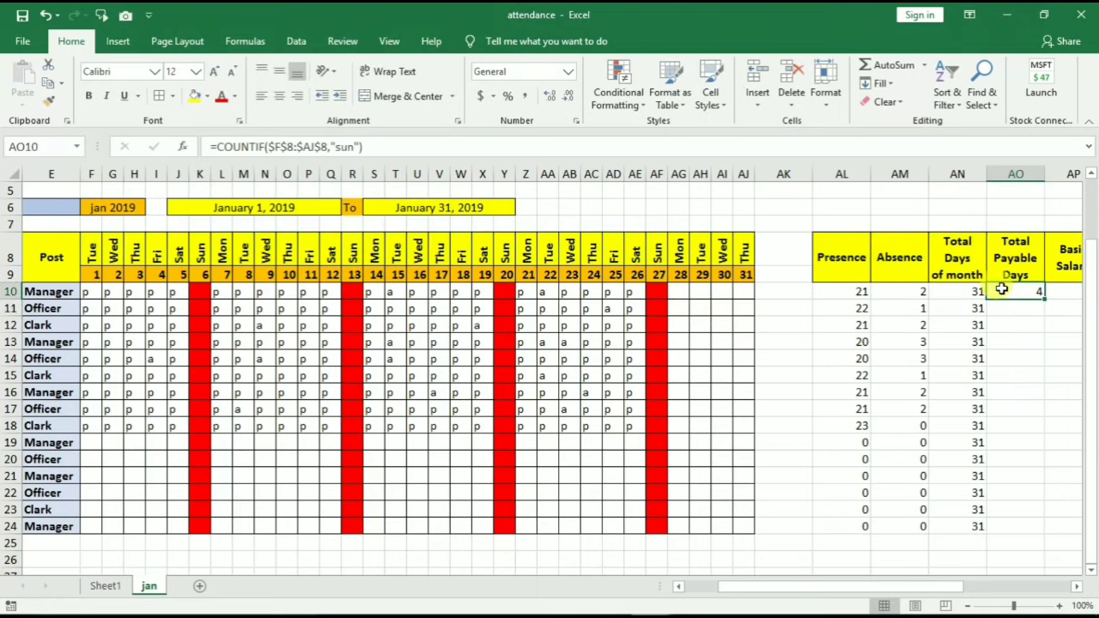
key(Right)
key(Right)
key(Right)
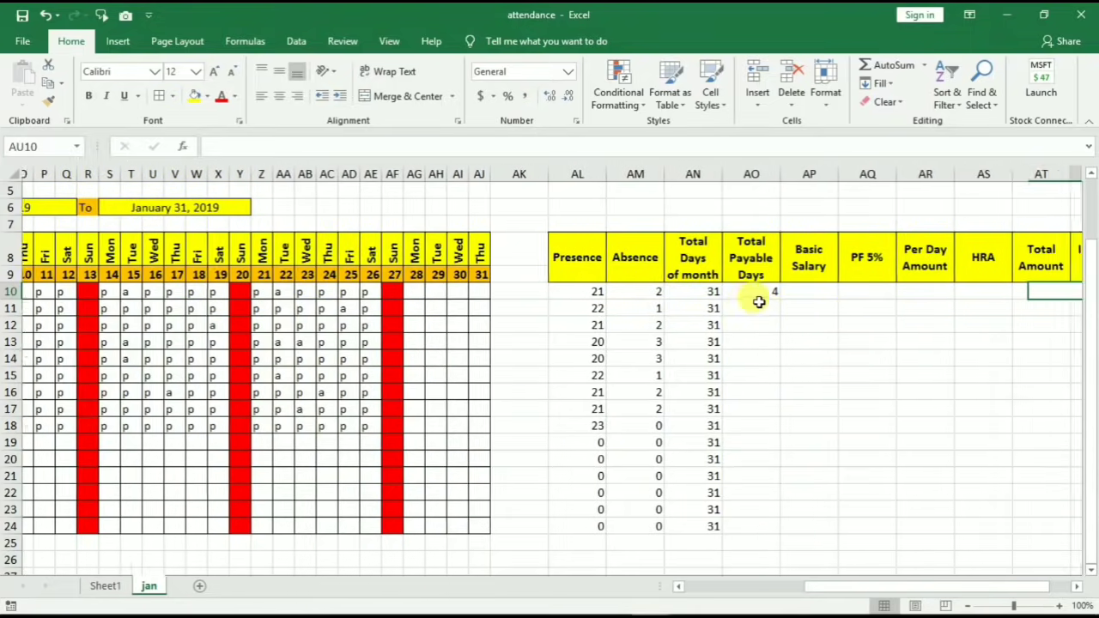
Append +AL10 to the AO10 Sunday count, fill it down to AO24, and select the empty rows showing 4.
double_click(701, 292)
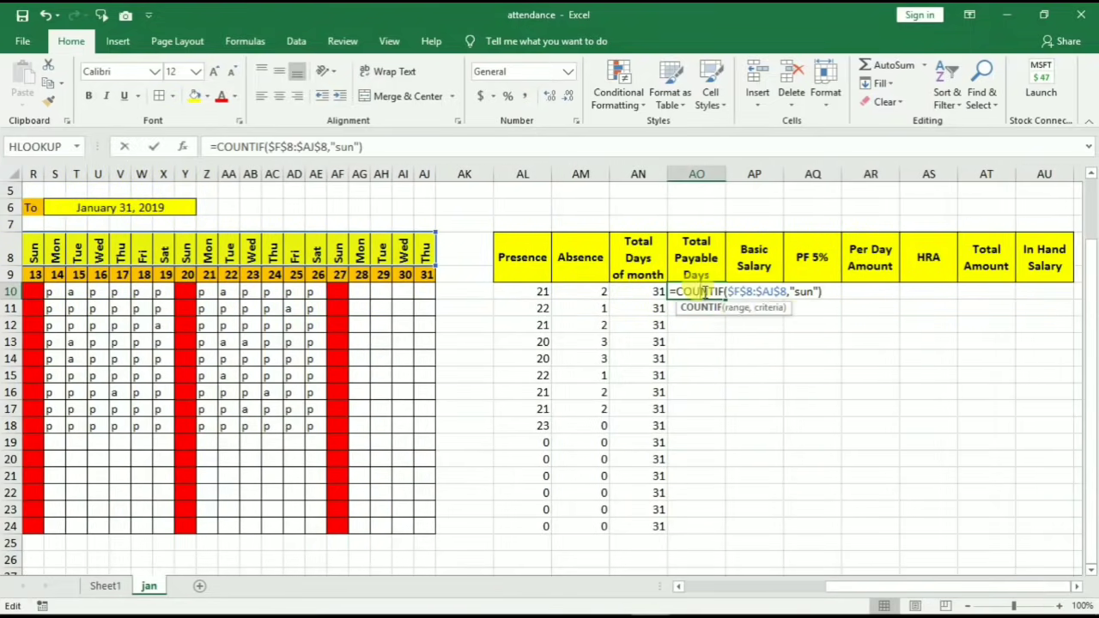
click(831, 291)
text(+)
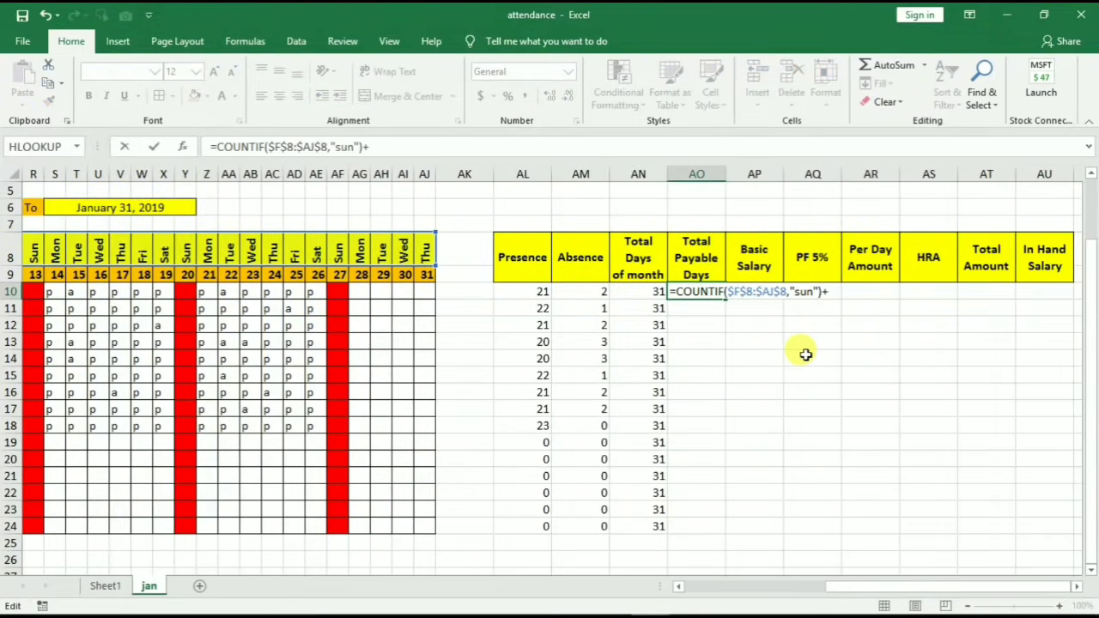
click(537, 294)
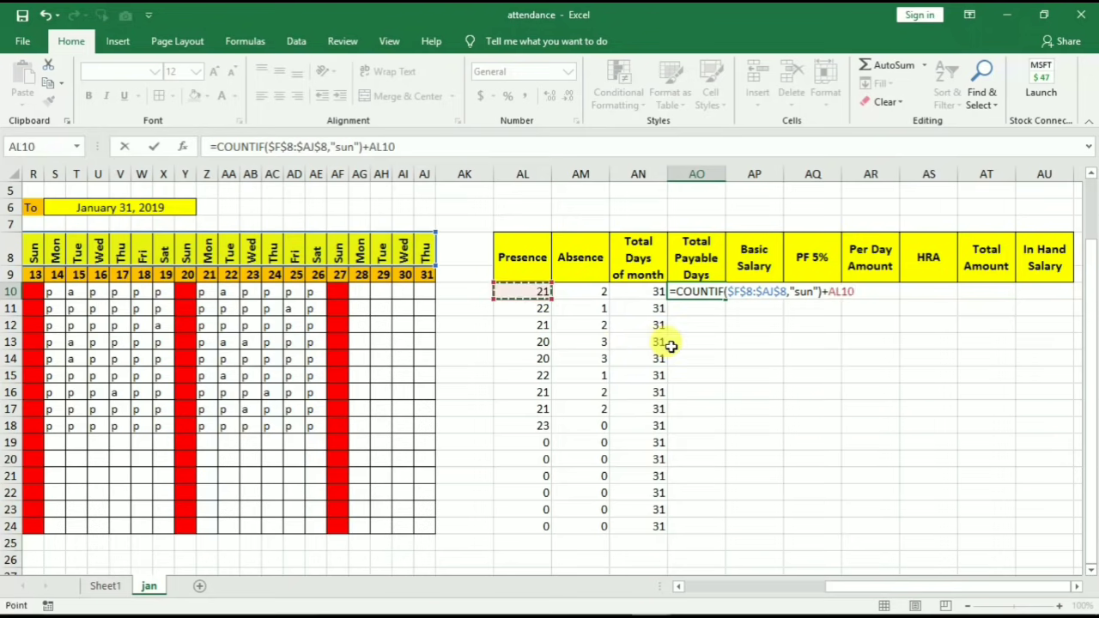
key(Return)
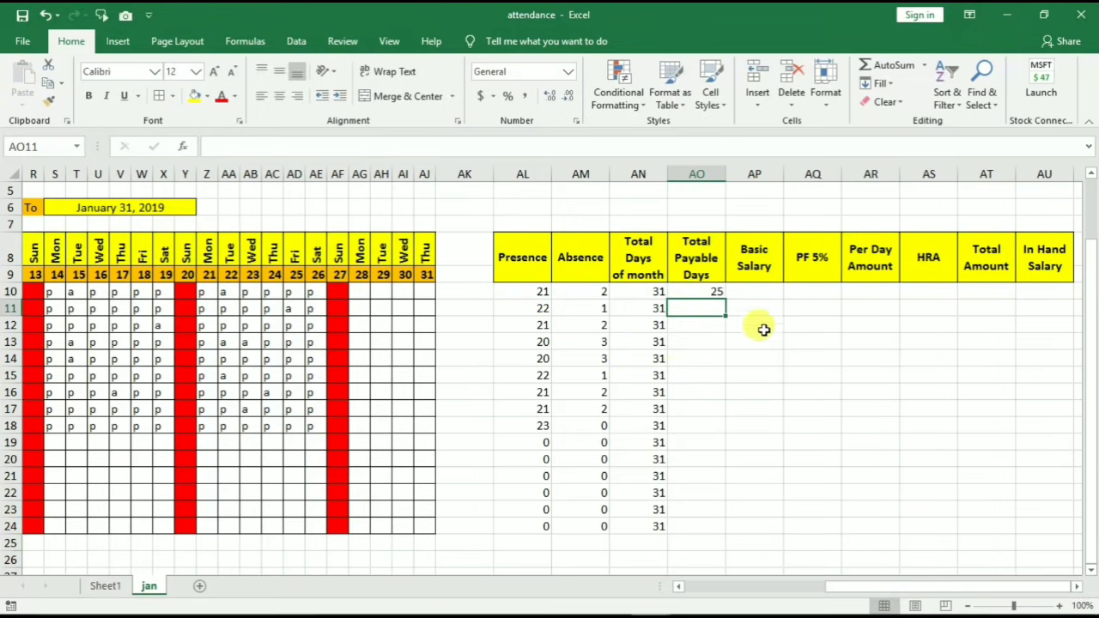
click(711, 294)
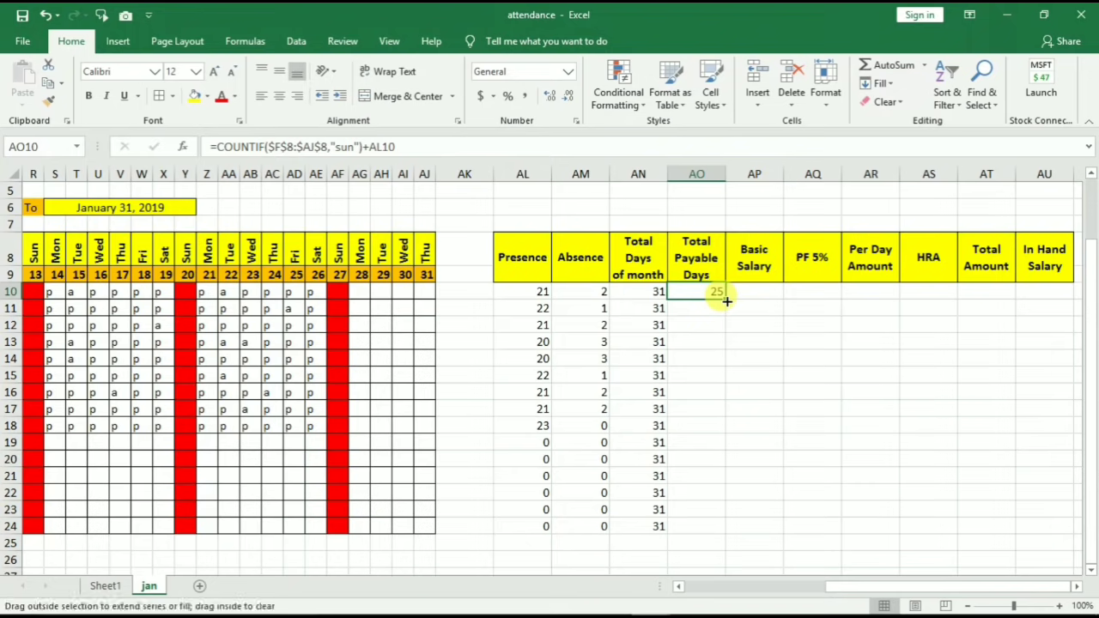
double_click(726, 306)
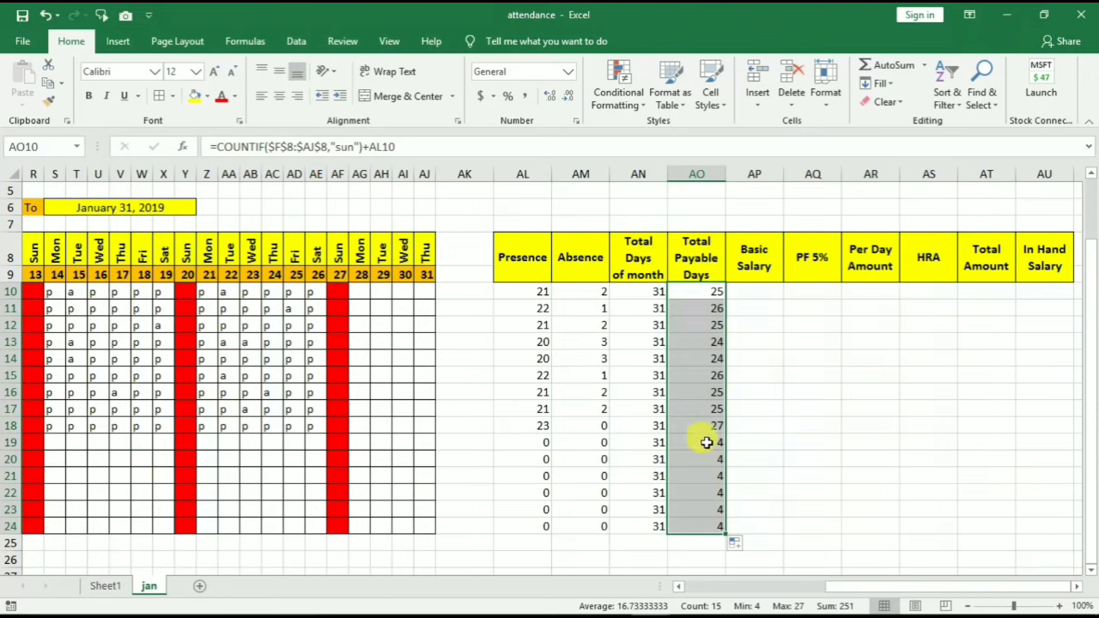
drag(706, 443, 704, 510)
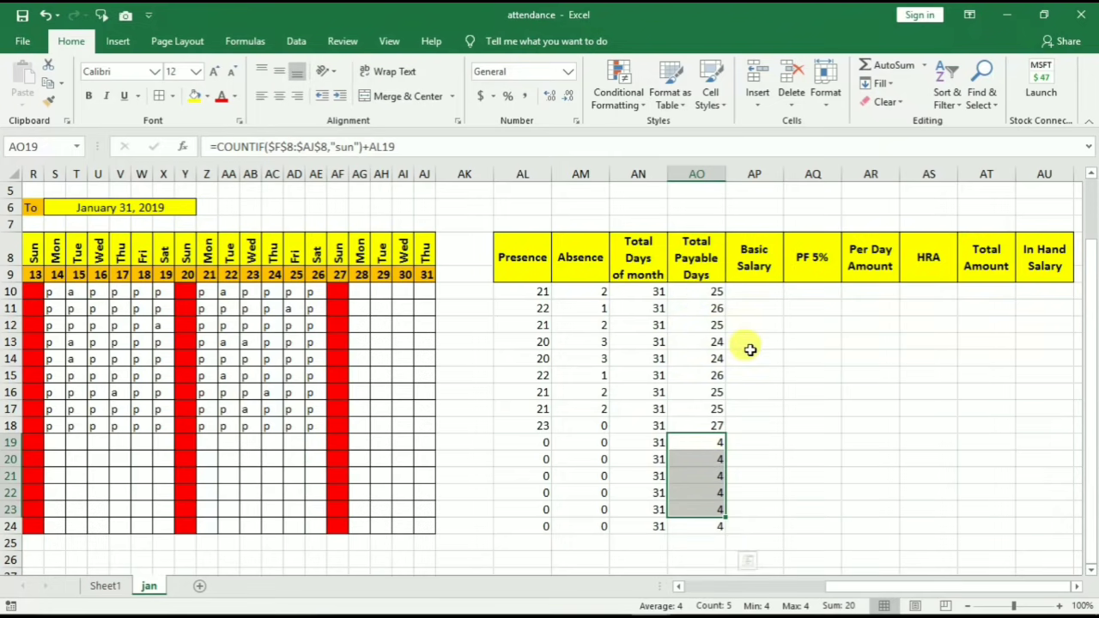
ctrl+scroll(747, 349, up, 2)
scroll(759, 325, up, 1)
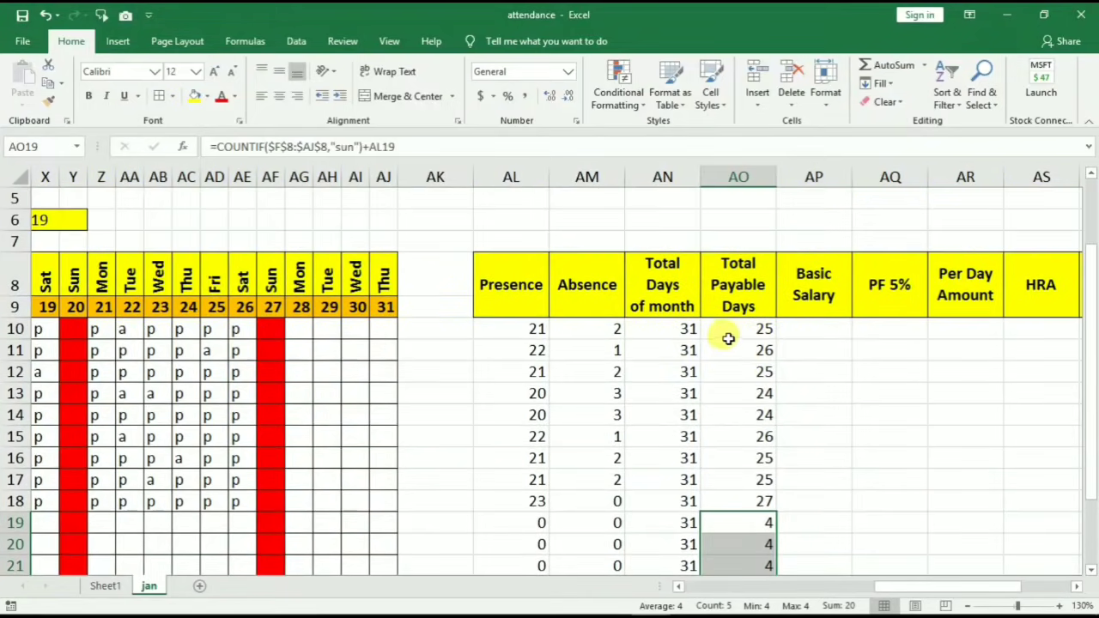
Wrap AO10 as =IF(AL10=0,0,COUNTIF($F$8:$AJ$8,"sun")+AL10) and fill it down so empty rows show 0.
double_click(731, 330)
click(712, 329)
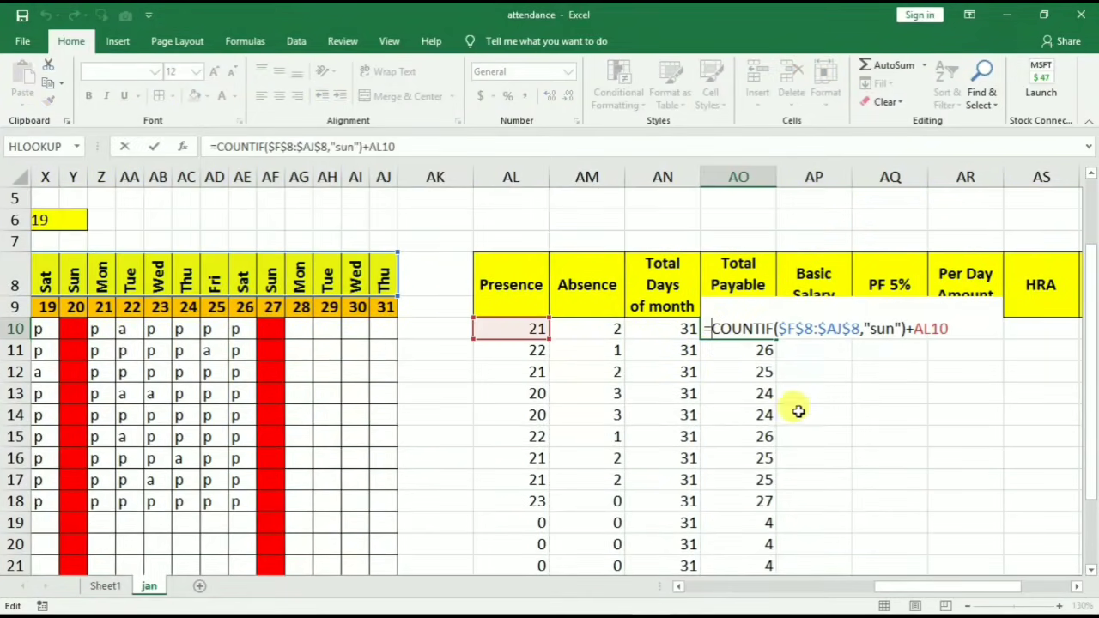
text(If)
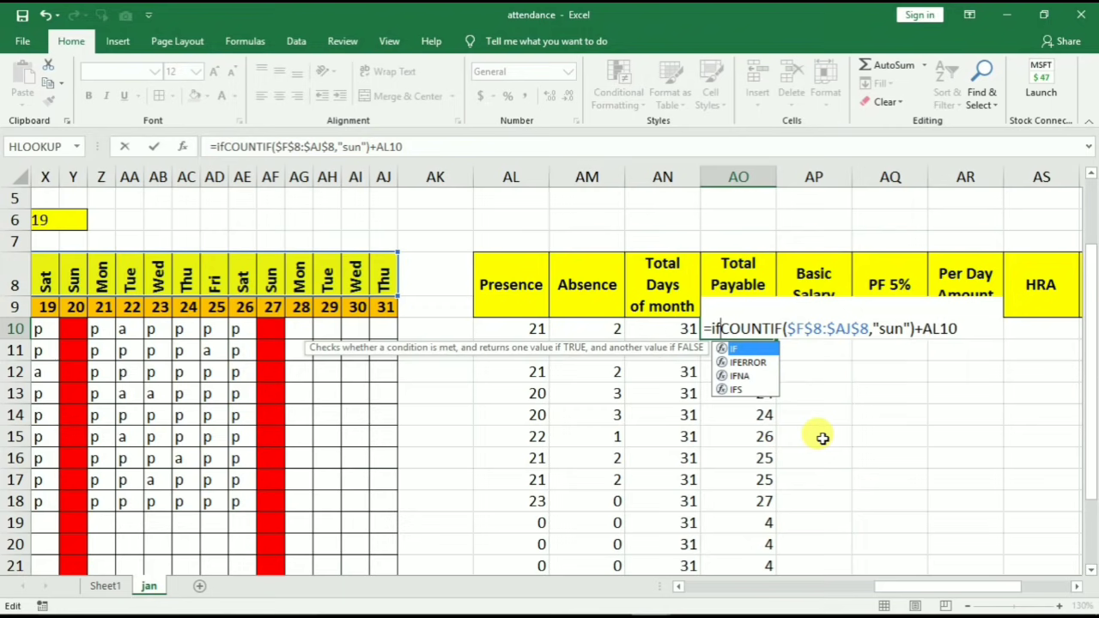
text(()
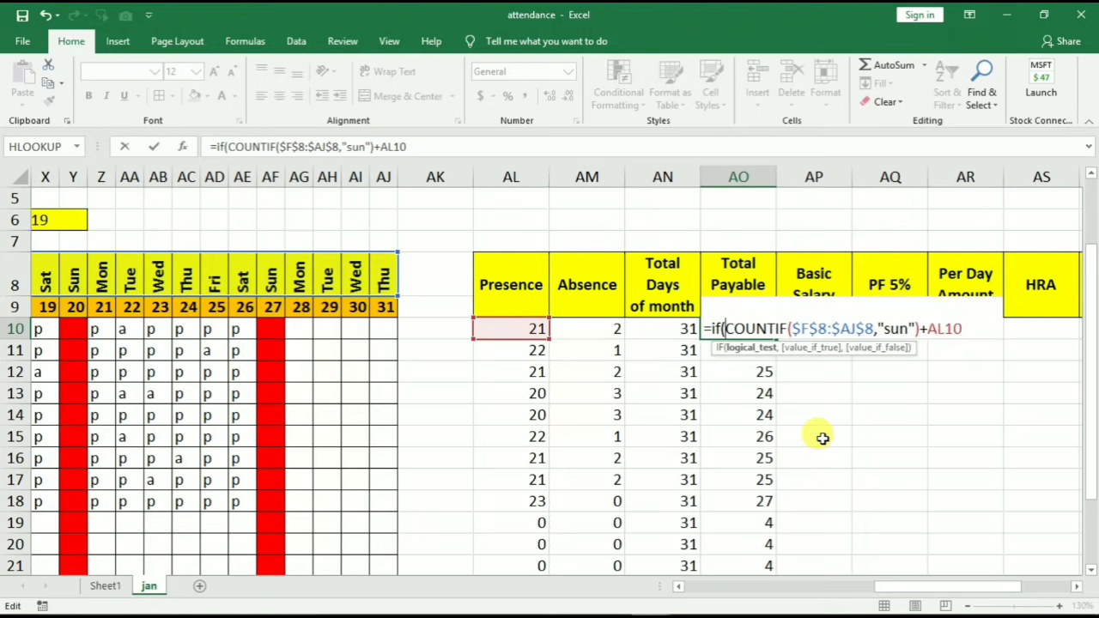
click(510, 333)
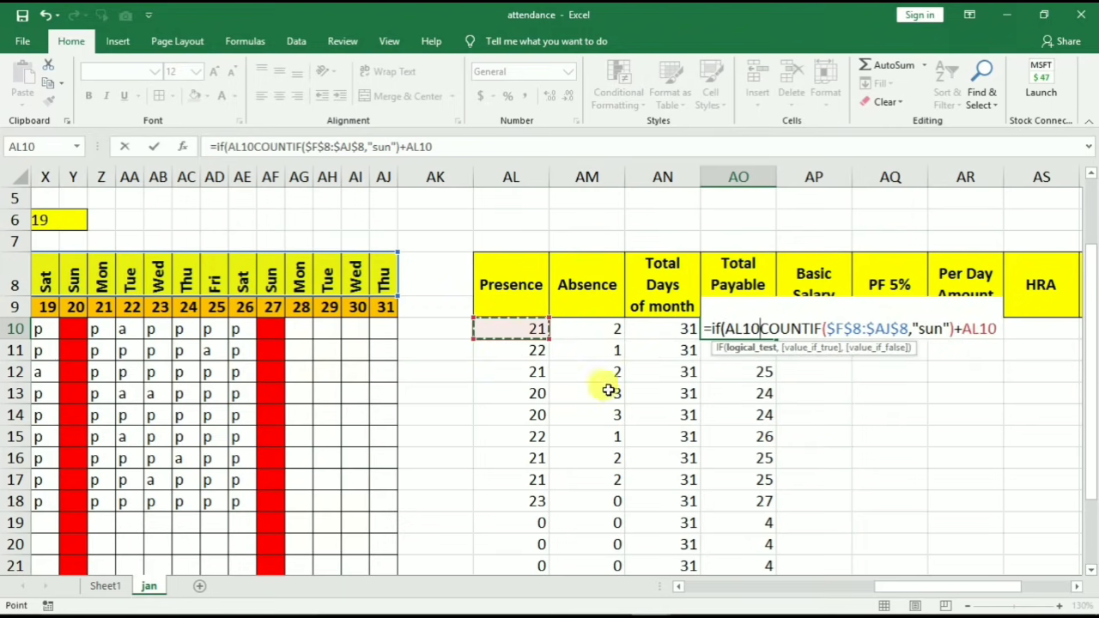
text(=)
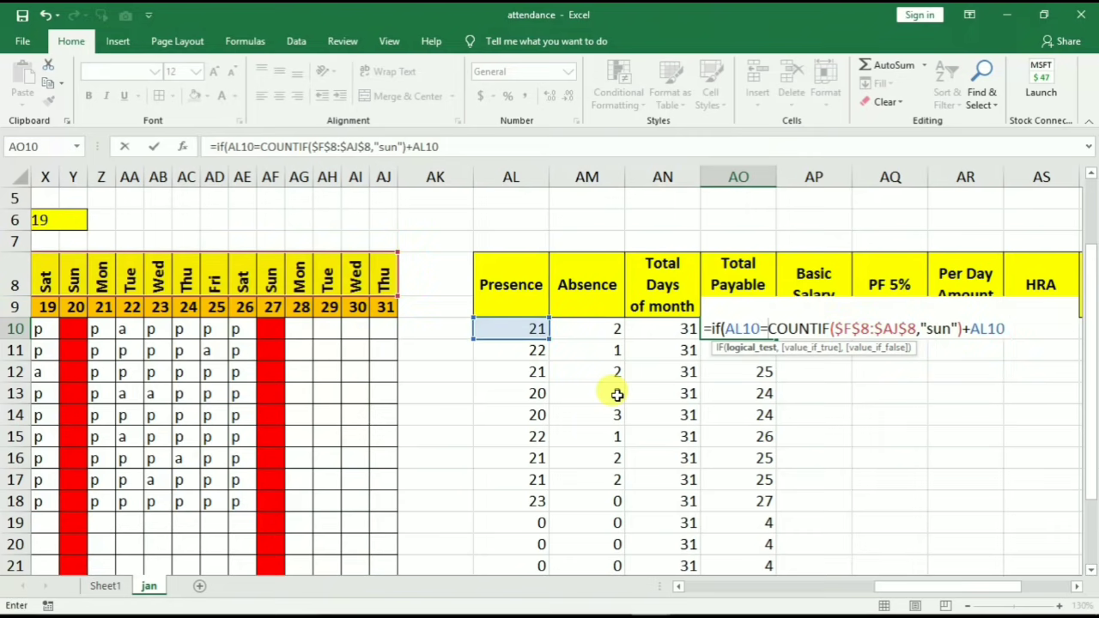
text(0,)
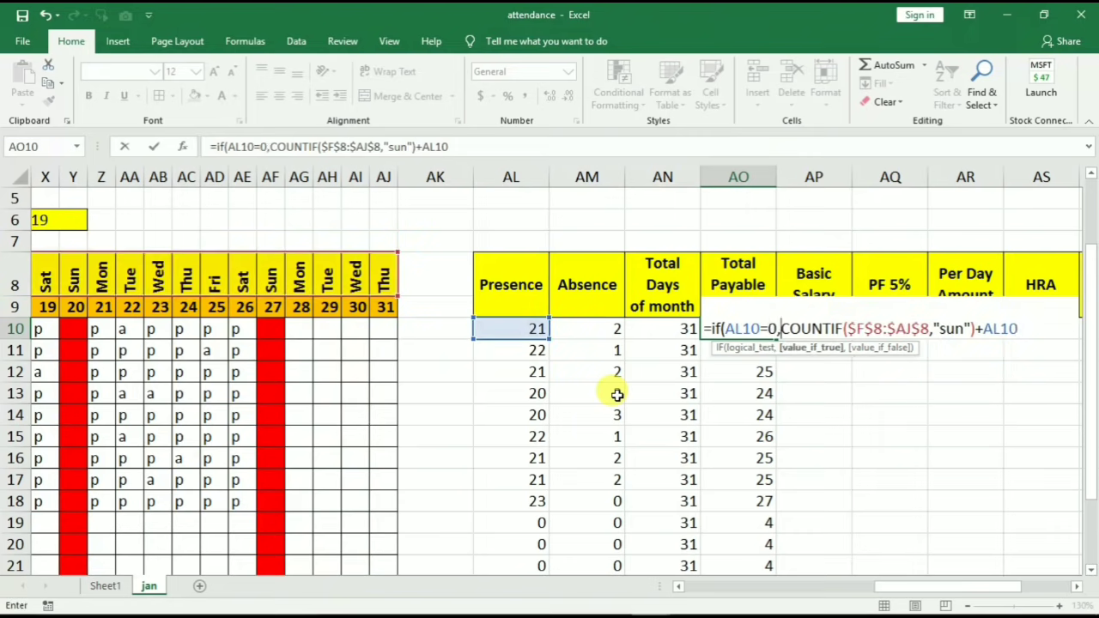
text(0)
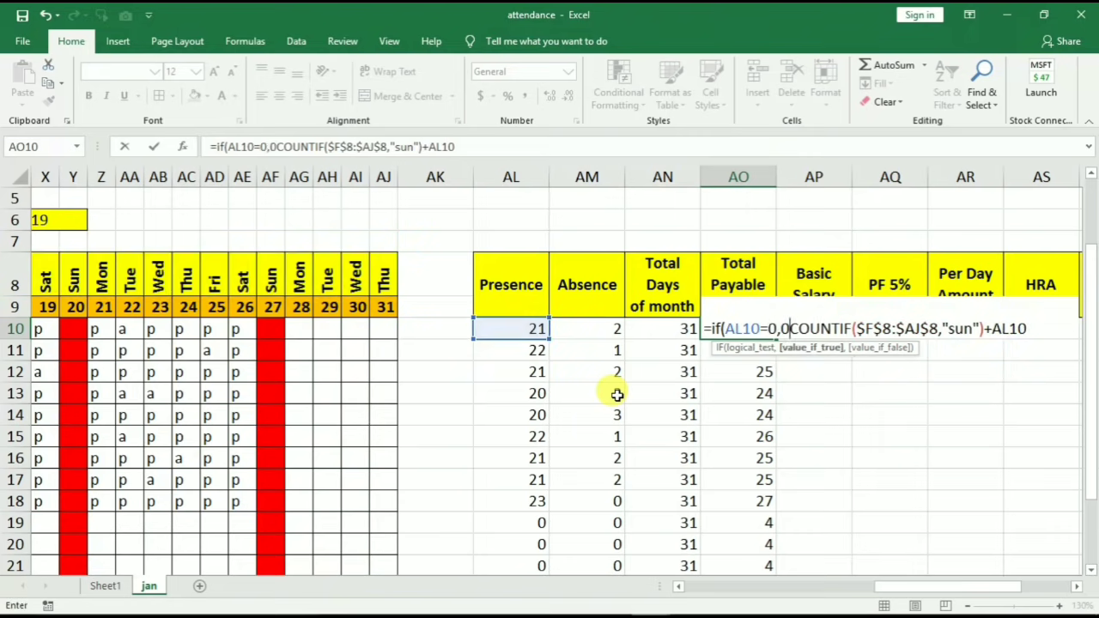
text(,)
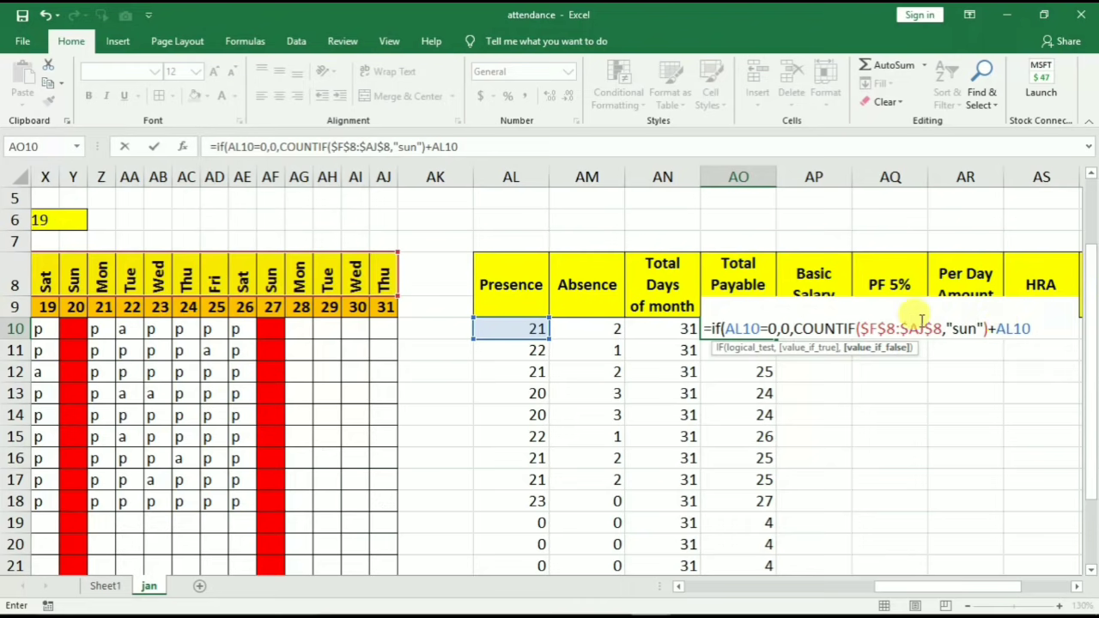
click(1033, 330)
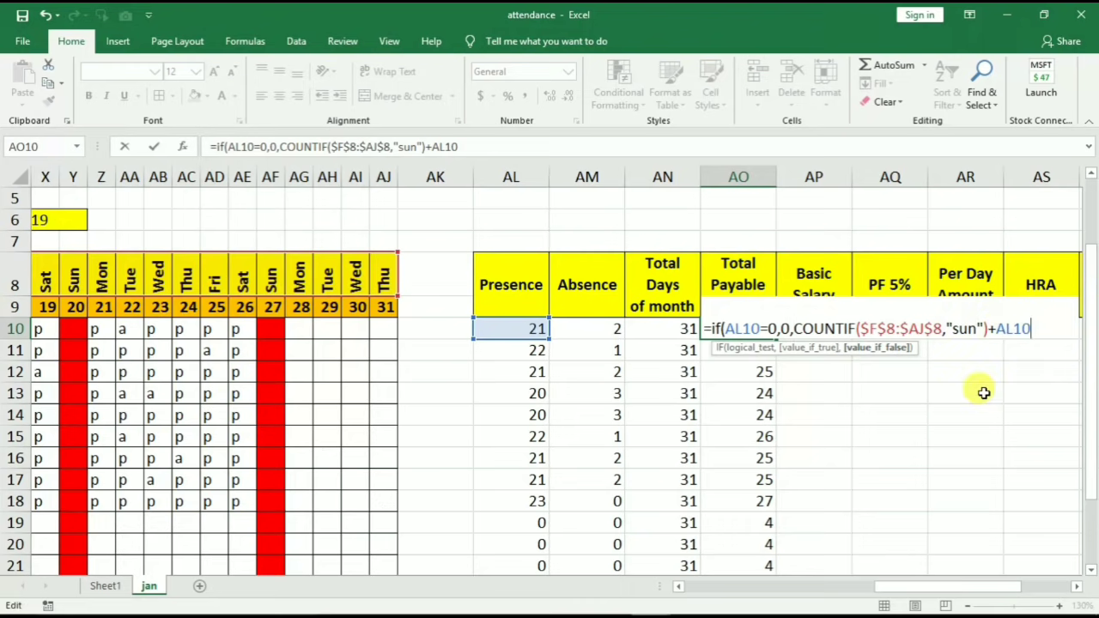
text())
key(Return)
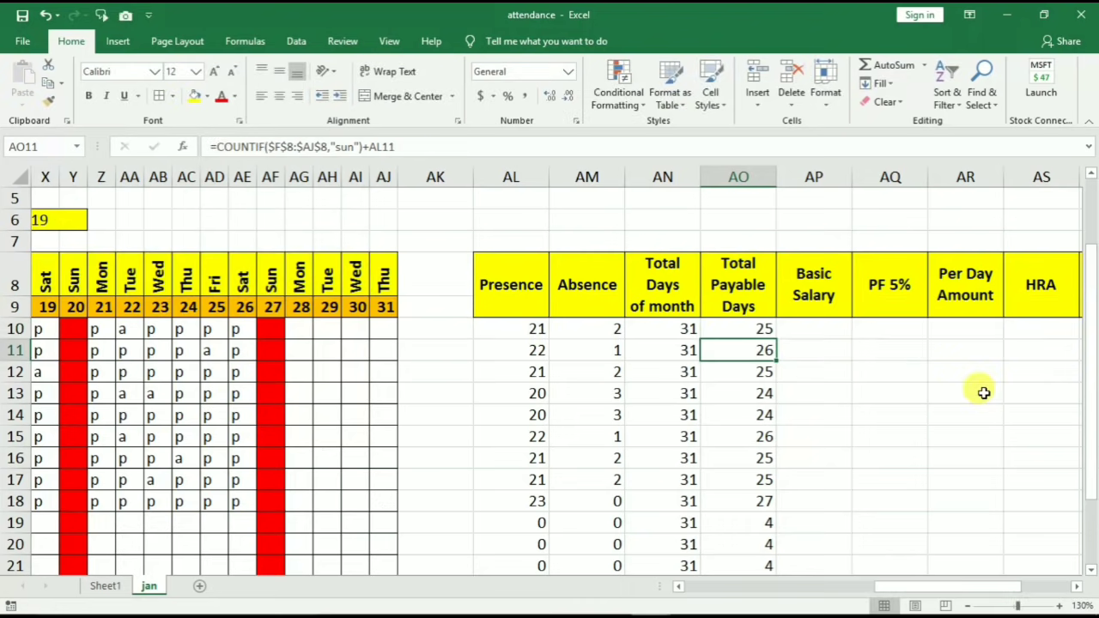
click(735, 327)
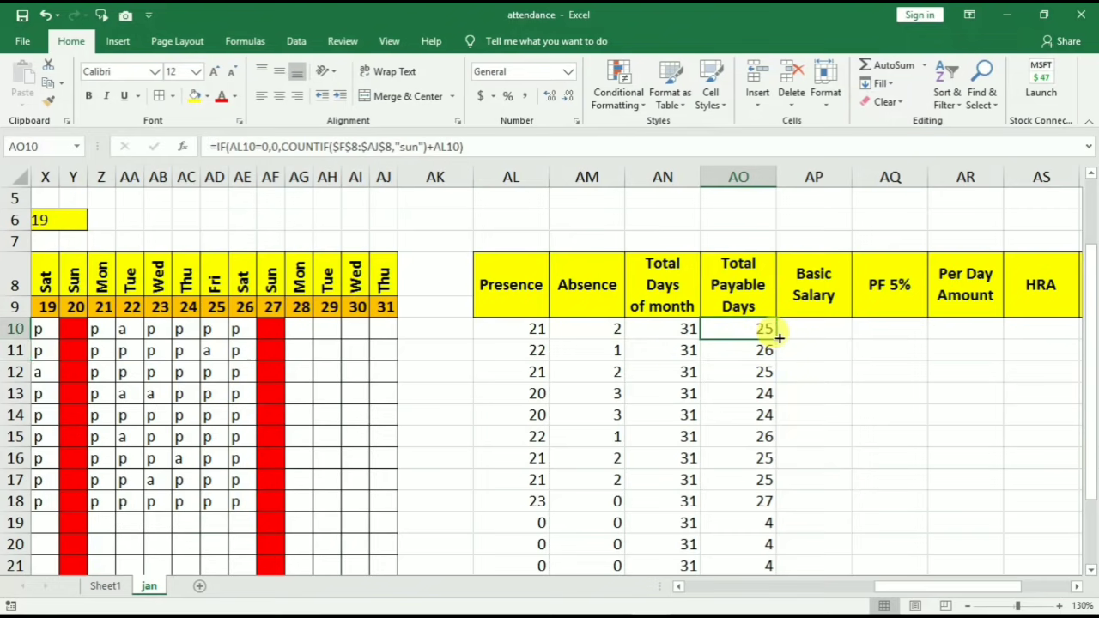
double_click(777, 339)
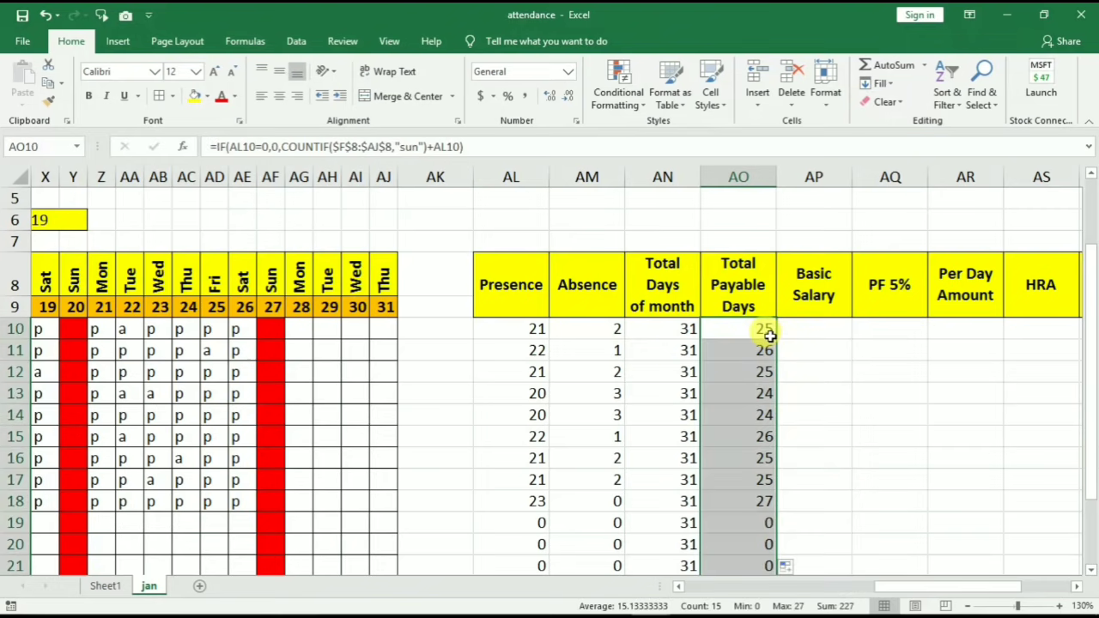
scroll(766, 366, down, 3)
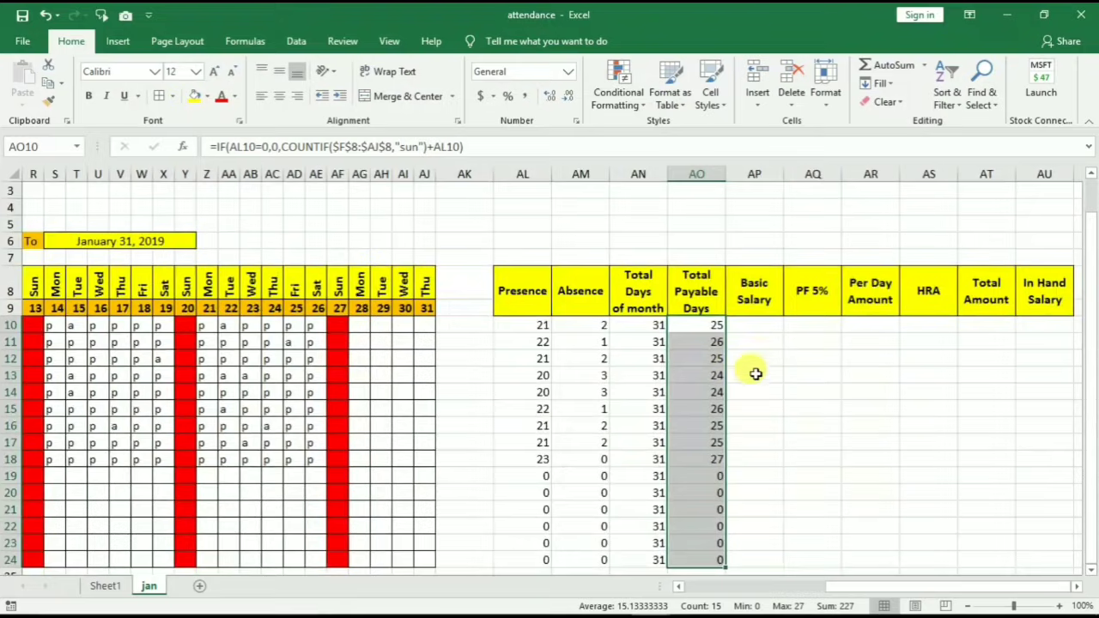
scroll(756, 373, down, 1)
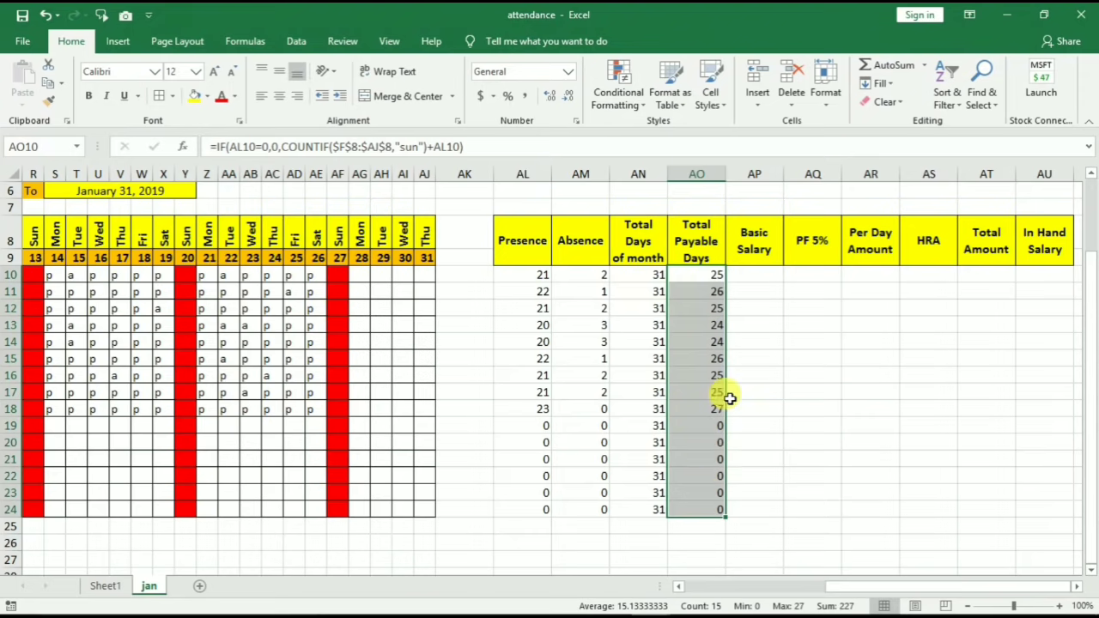
Enter 10000 and 11000 in AP10:AP11 and AutoFill the series down to 24000 in AP24.
click(755, 276)
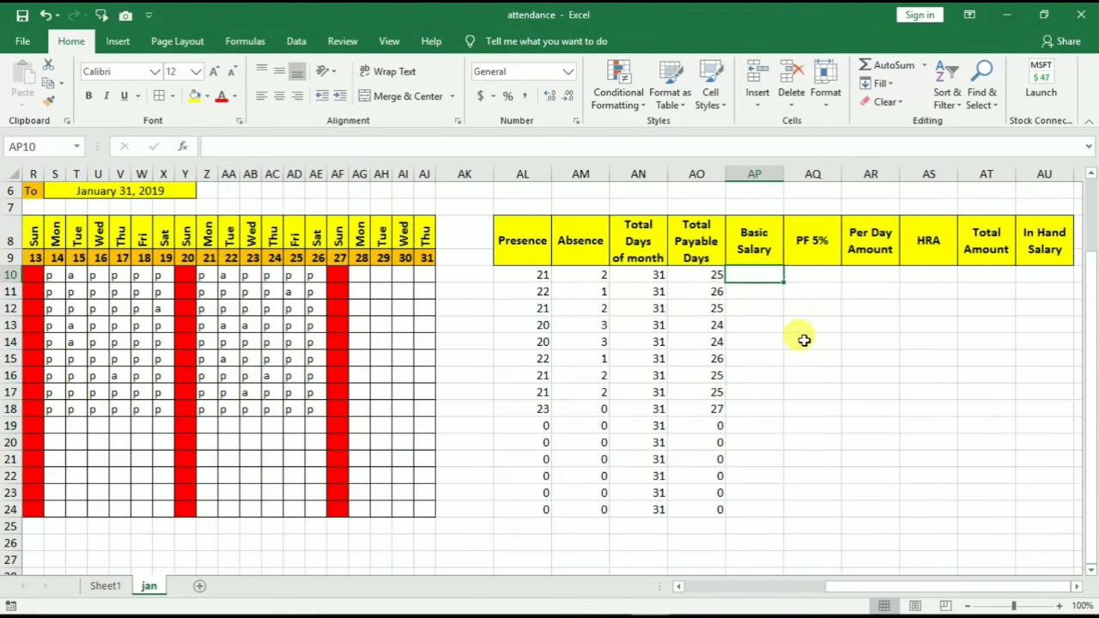
text(10000)
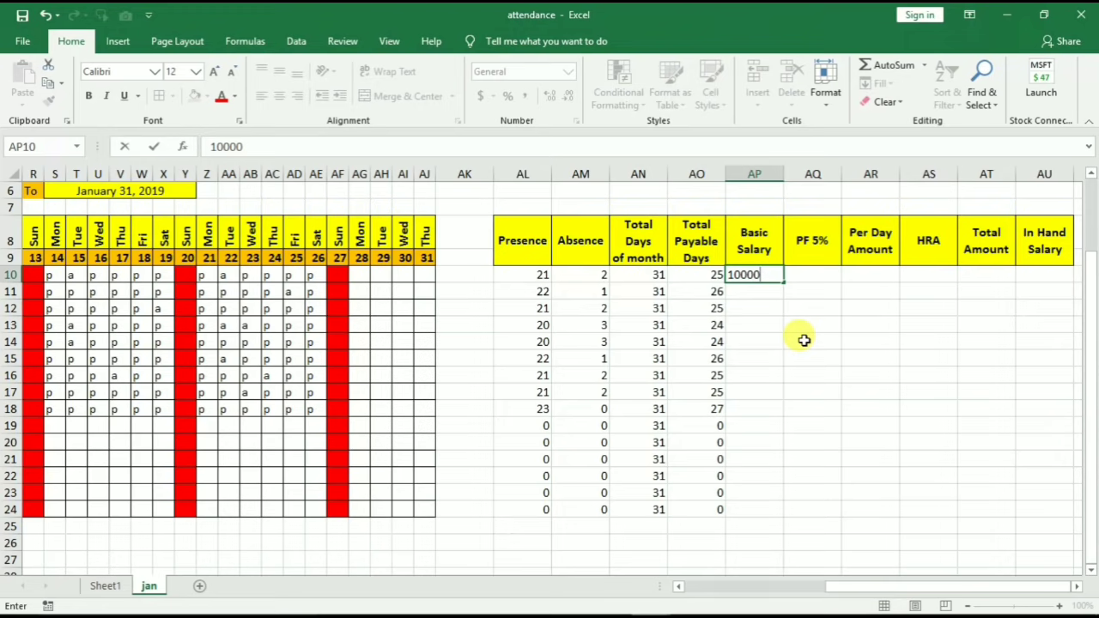
key(Return)
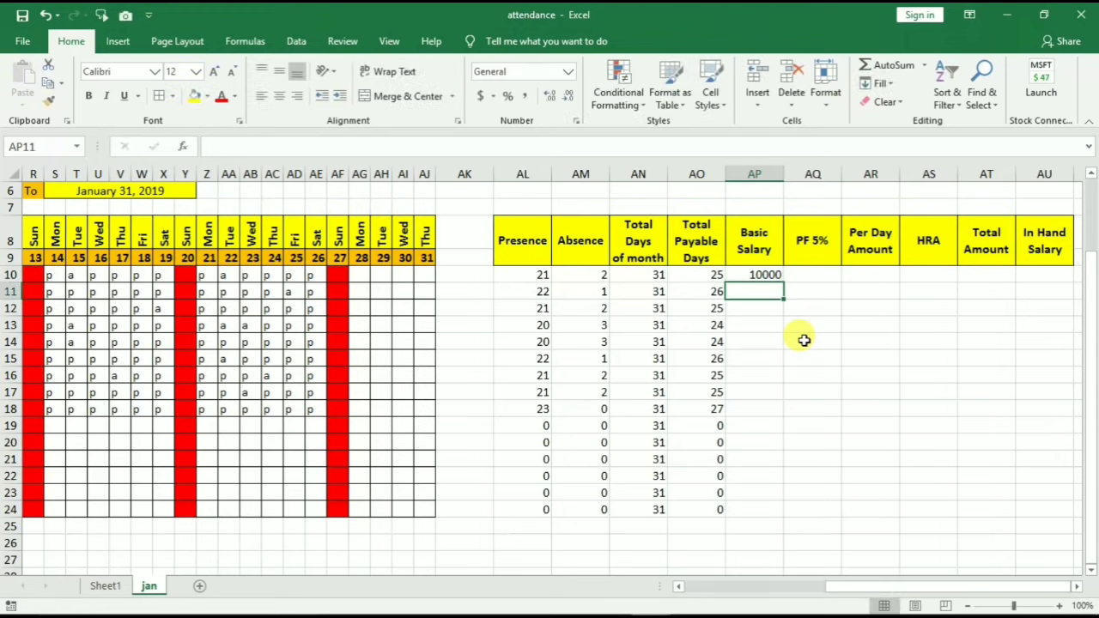
text(000)
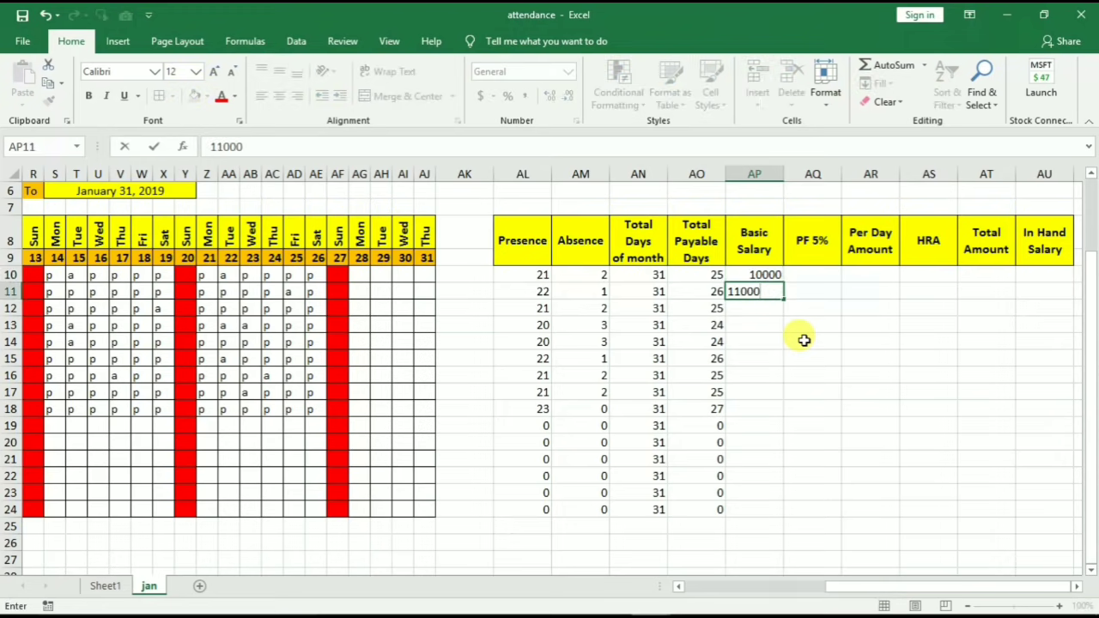
click(804, 340)
drag(766, 276, 768, 291)
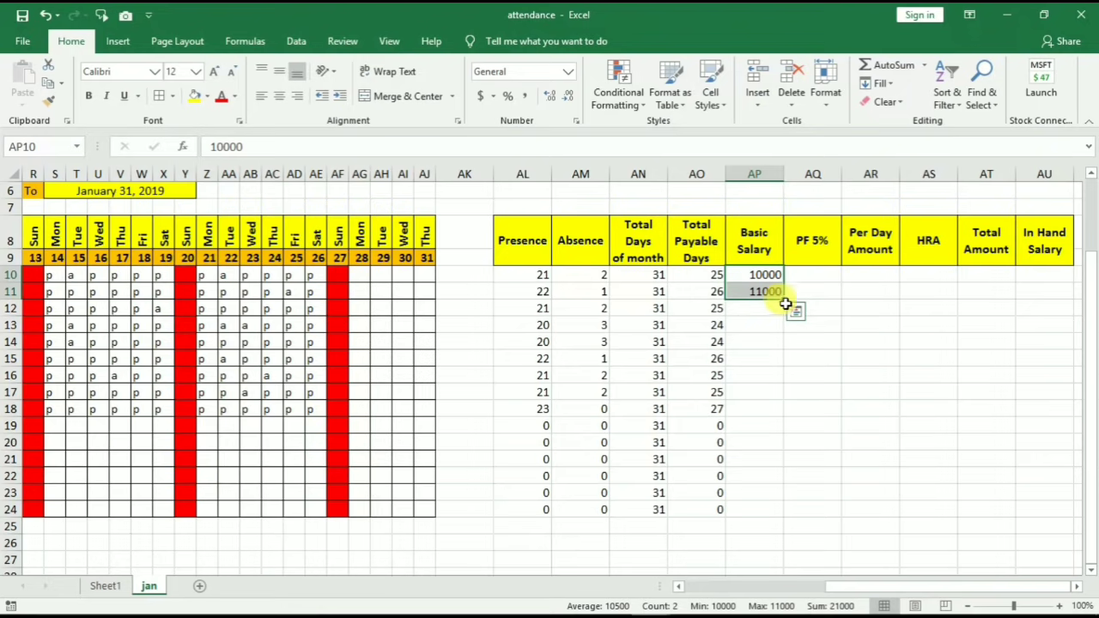
double_click(786, 298)
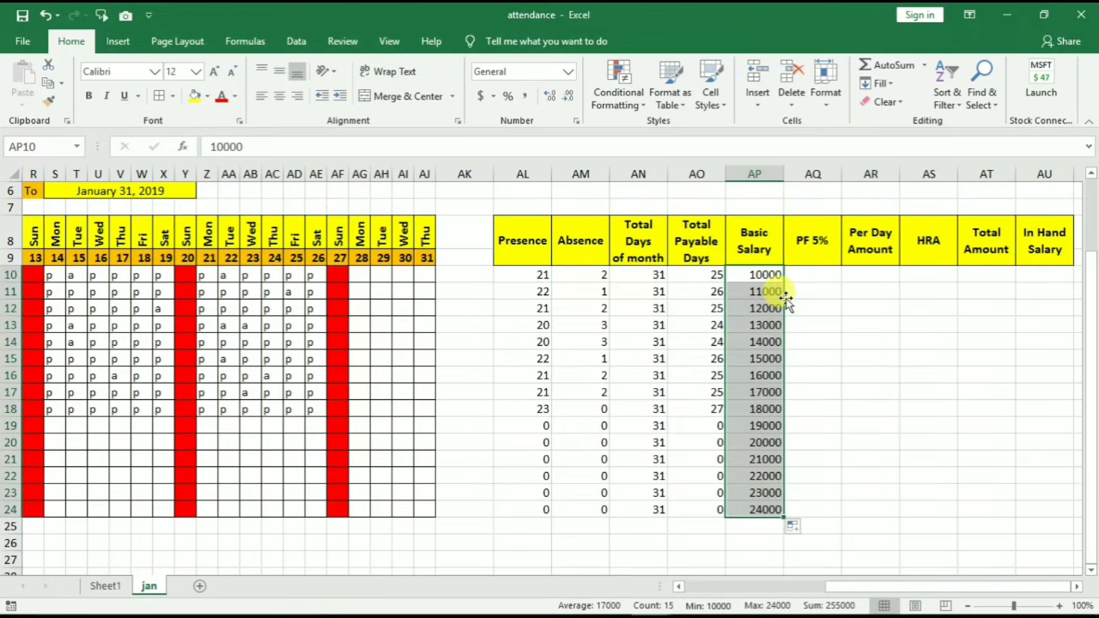
Enter =AP10*5% in AQ10 and fill it down to AQ24, giving 500 to 1200.
click(803, 275)
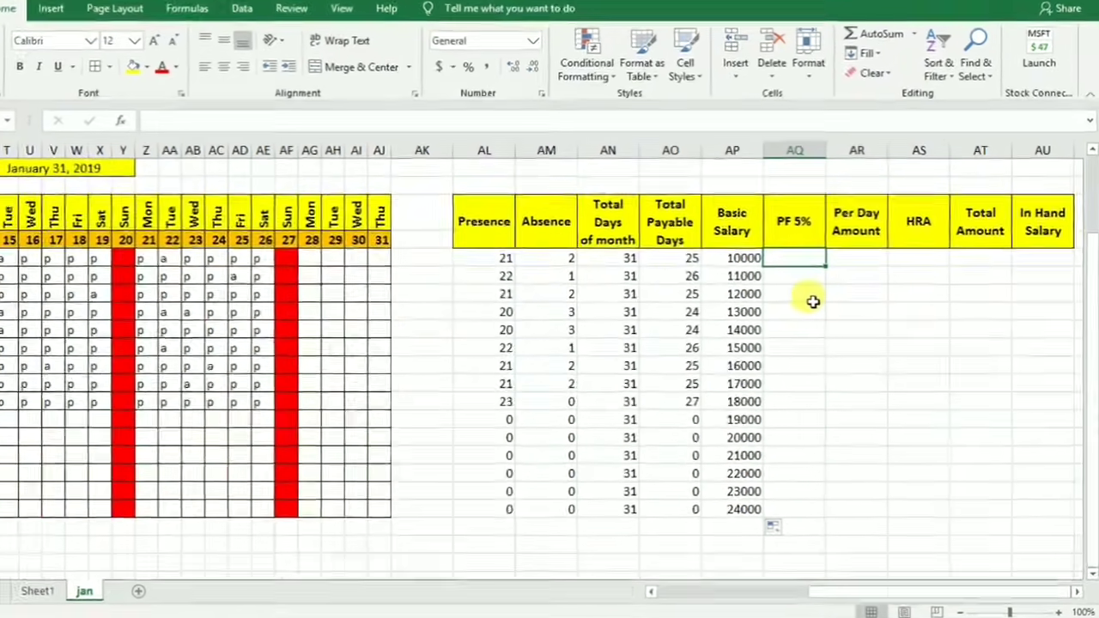
text(=)
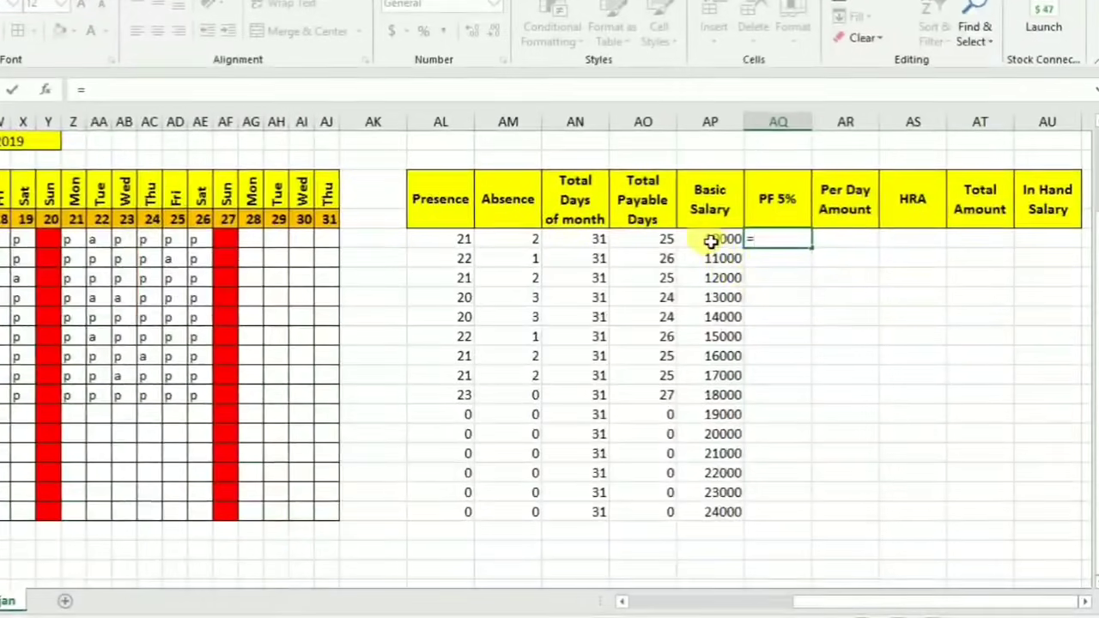
click(753, 275)
text(*)
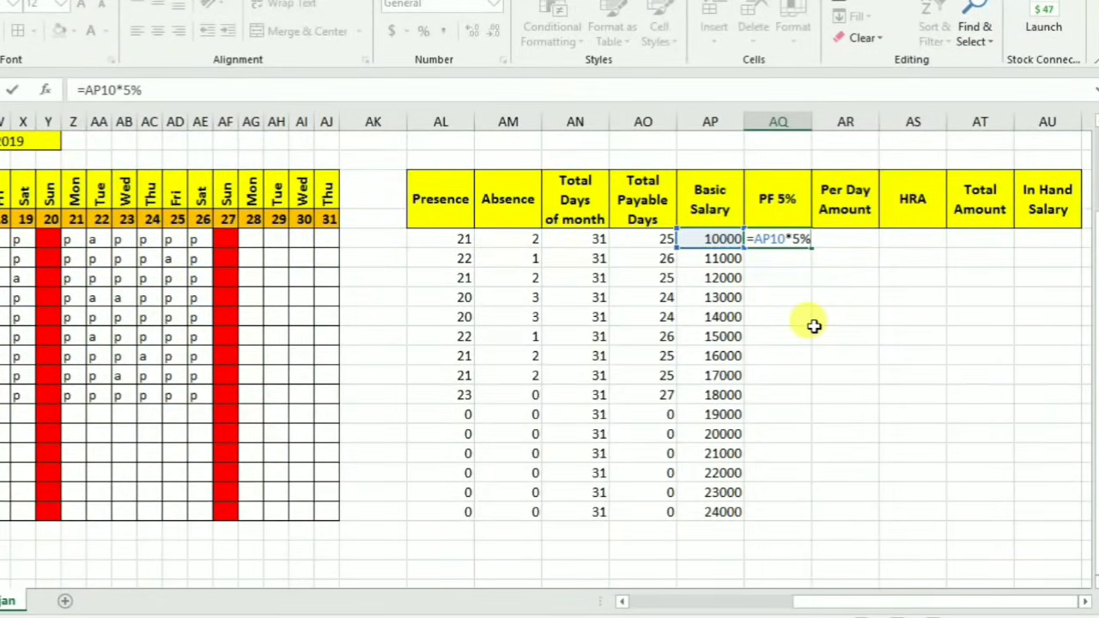
key(Return)
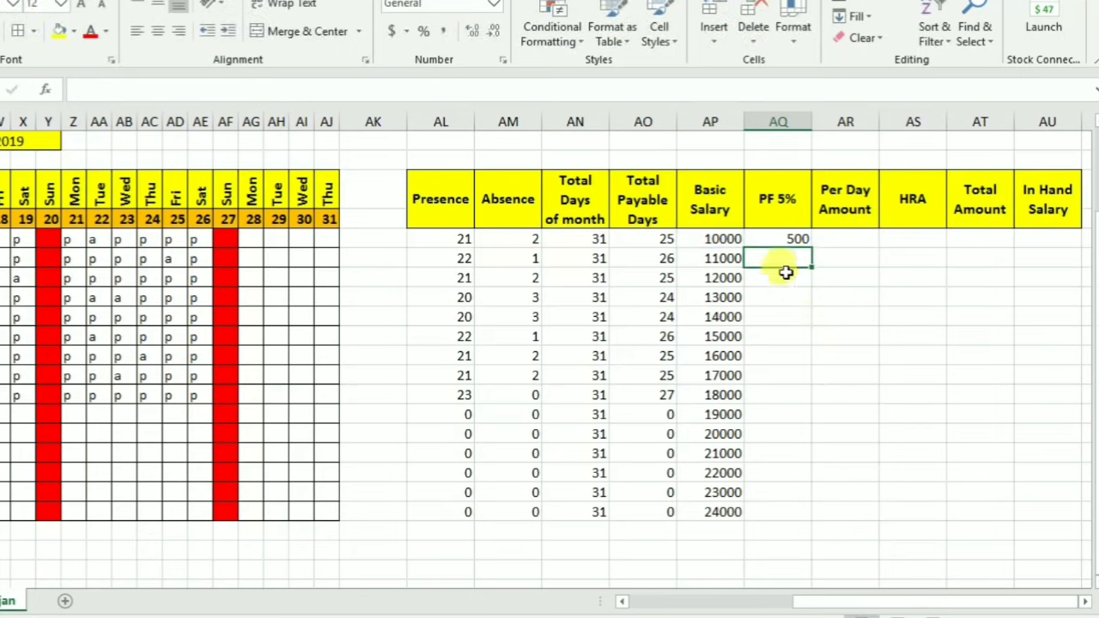
click(793, 243)
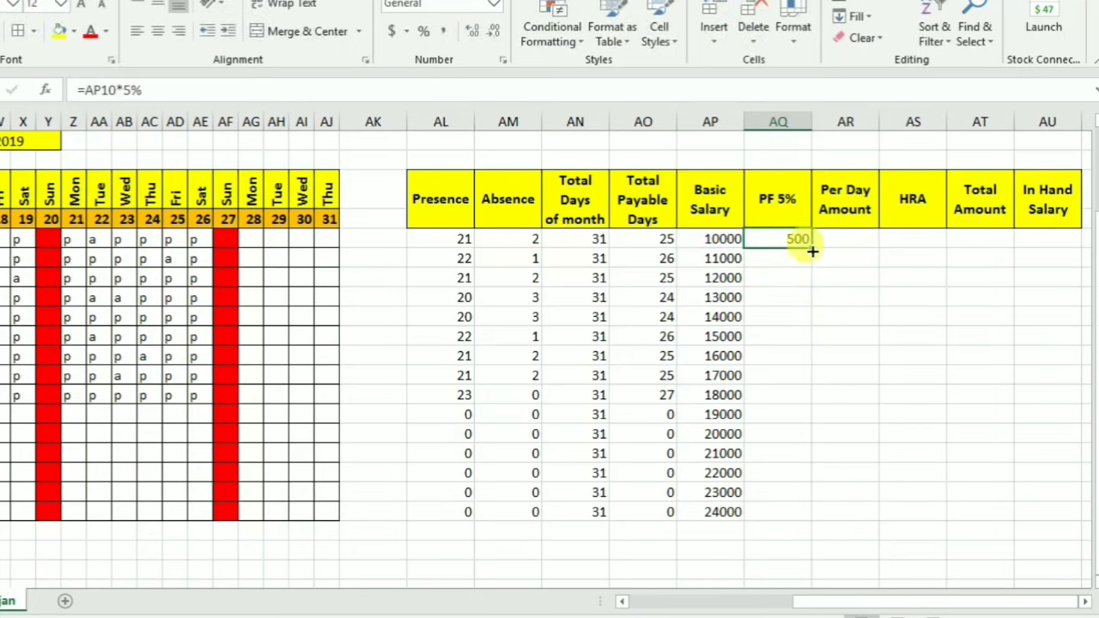
double_click(812, 251)
click(850, 237)
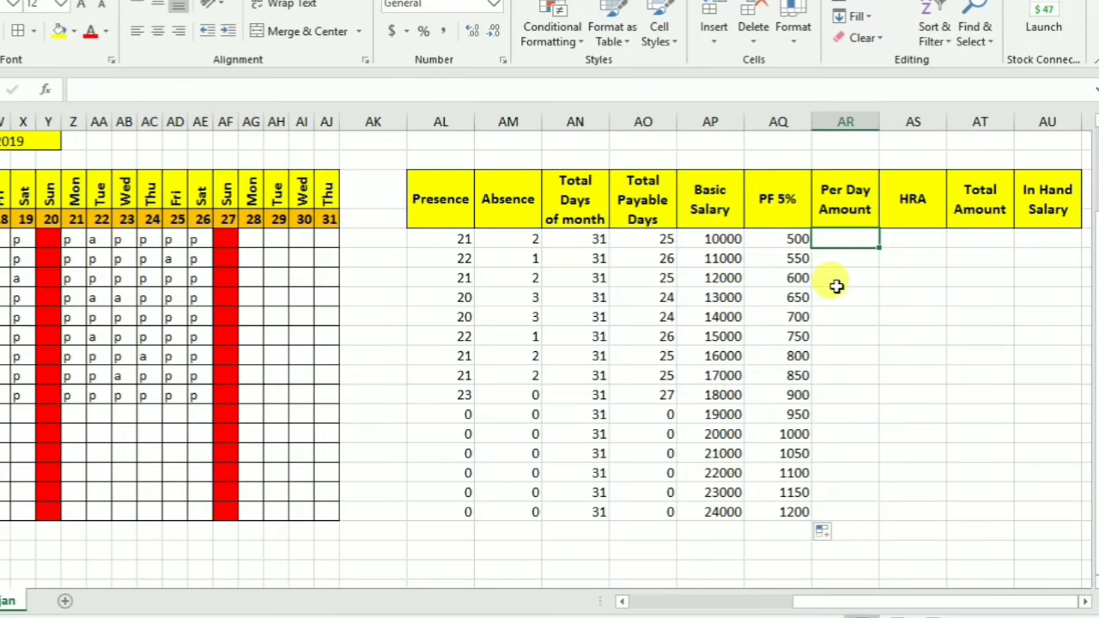
Enter =AP10/AN10 in AR10 and fill it down to AR24.
text(=)
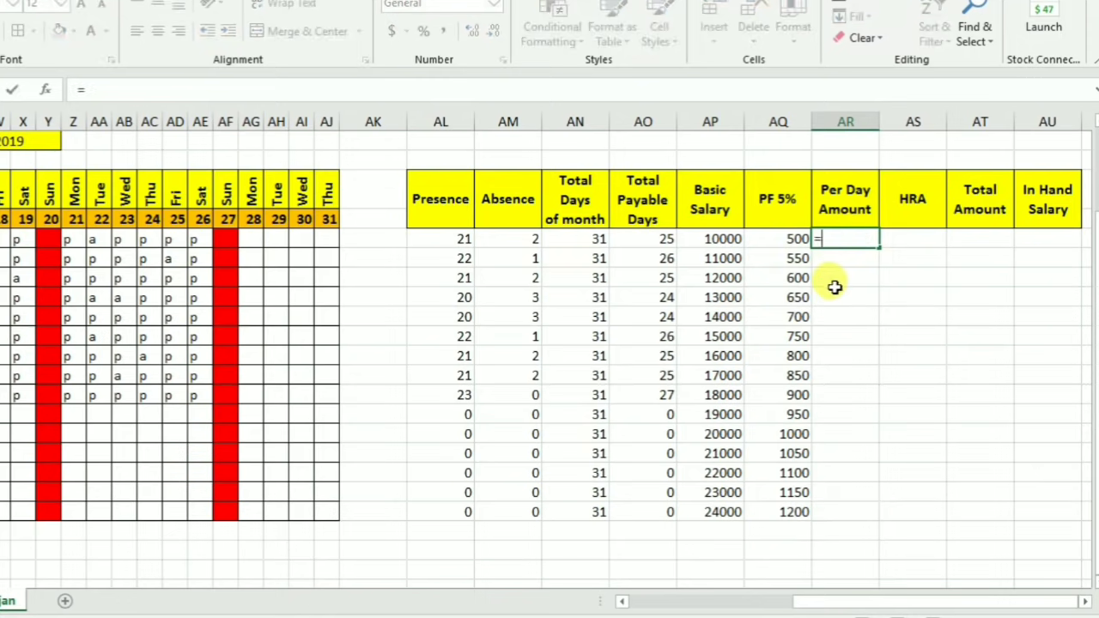
click(711, 240)
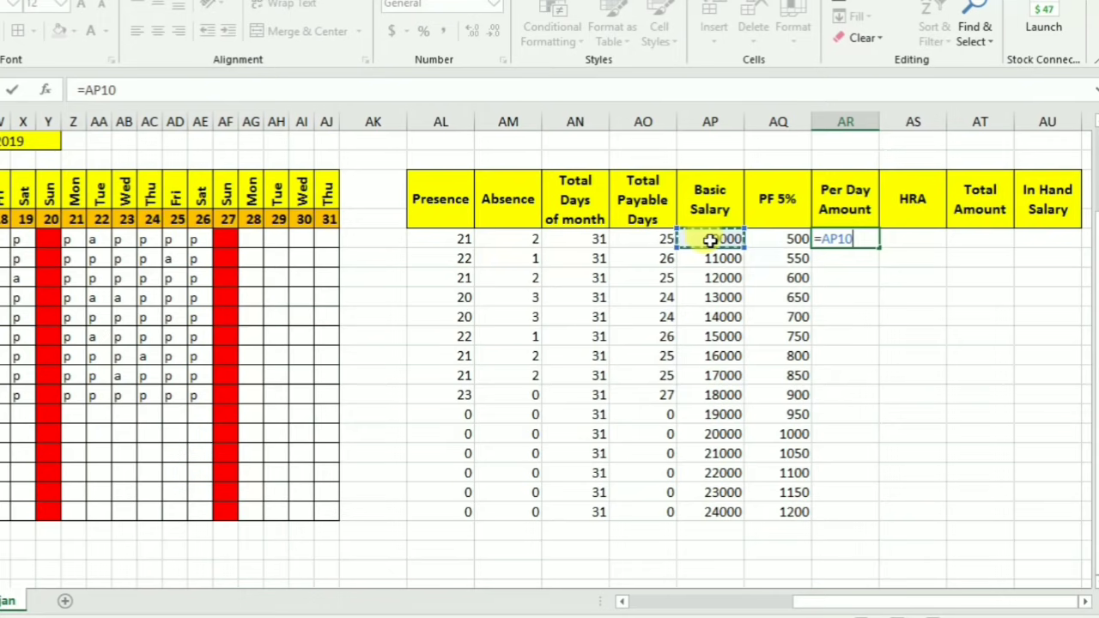
text(/)
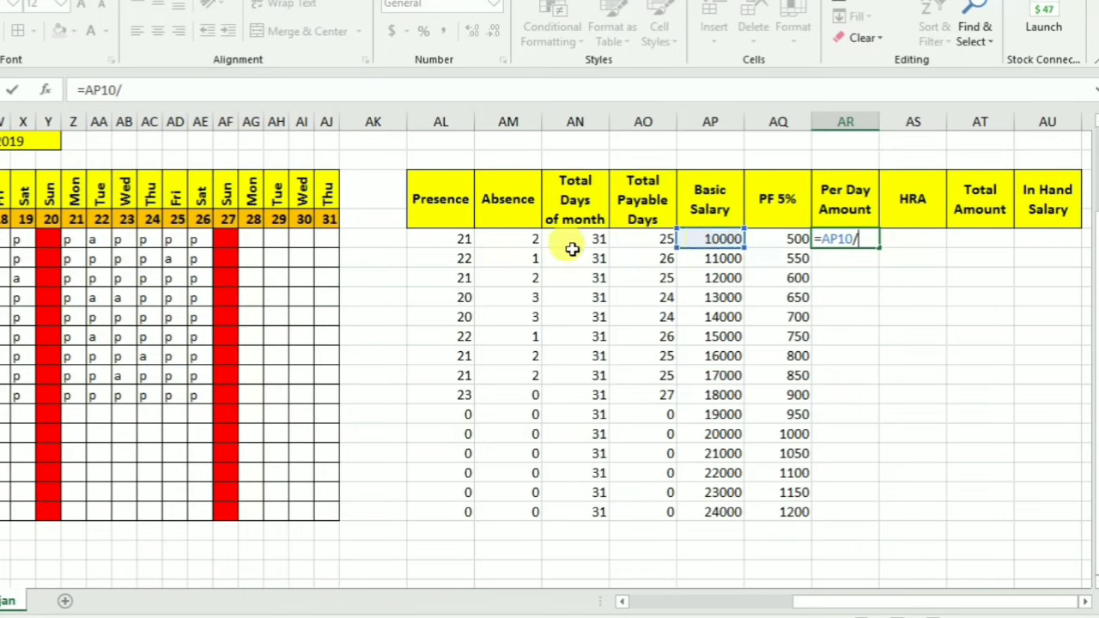
click(573, 243)
key(Return)
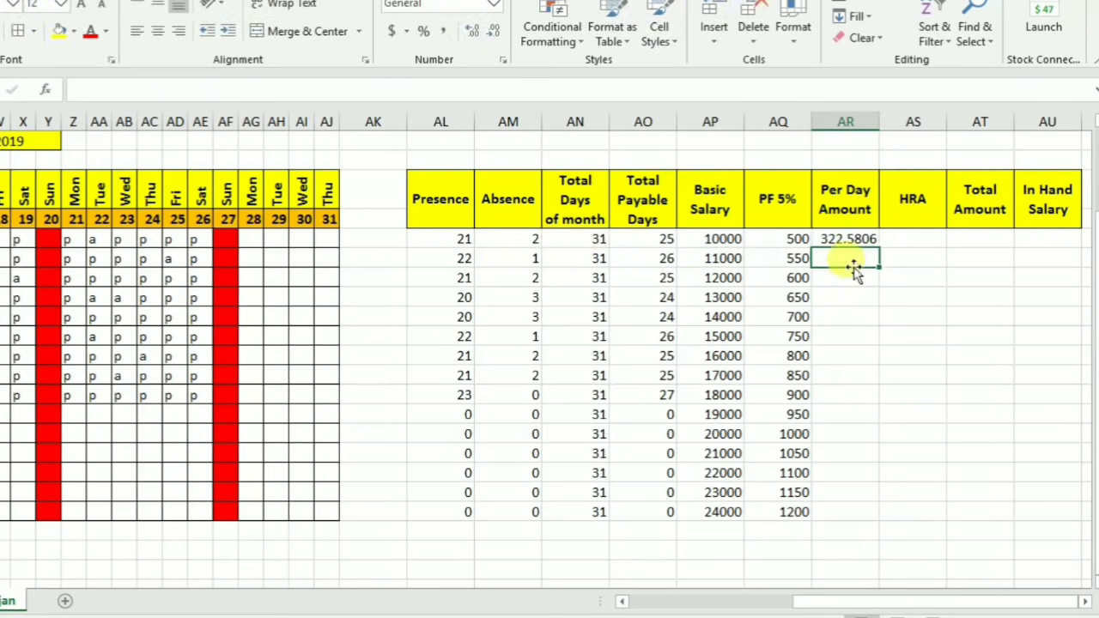
click(861, 237)
double_click(877, 248)
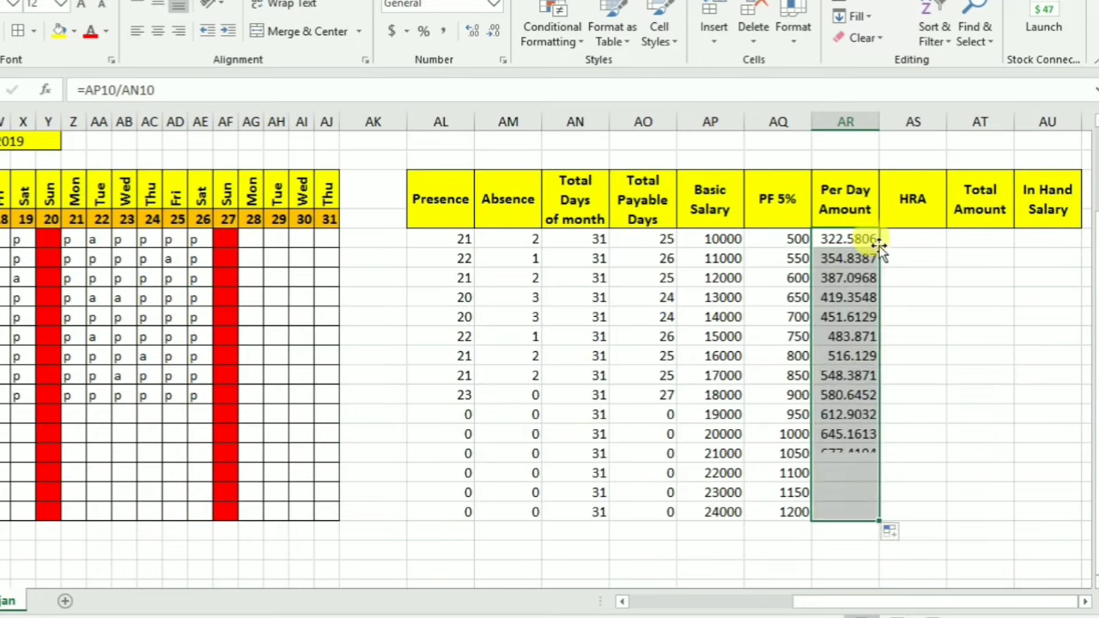
Decrease the Per Day Amount decimals until the values show as whole numbers.
click(496, 34)
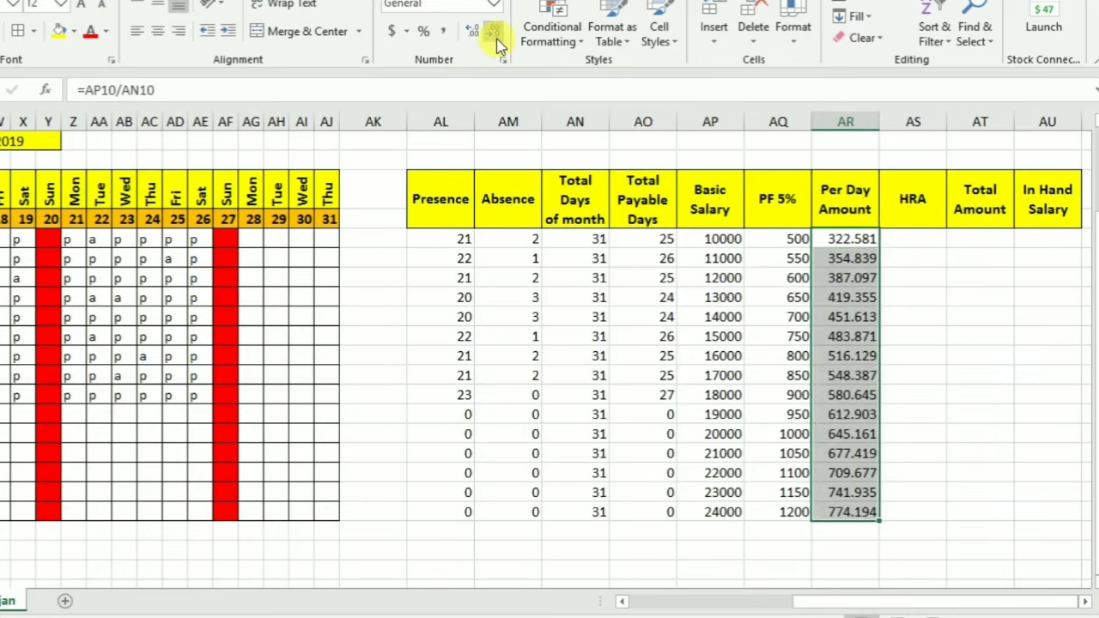
click(496, 35)
click(496, 34)
click(496, 35)
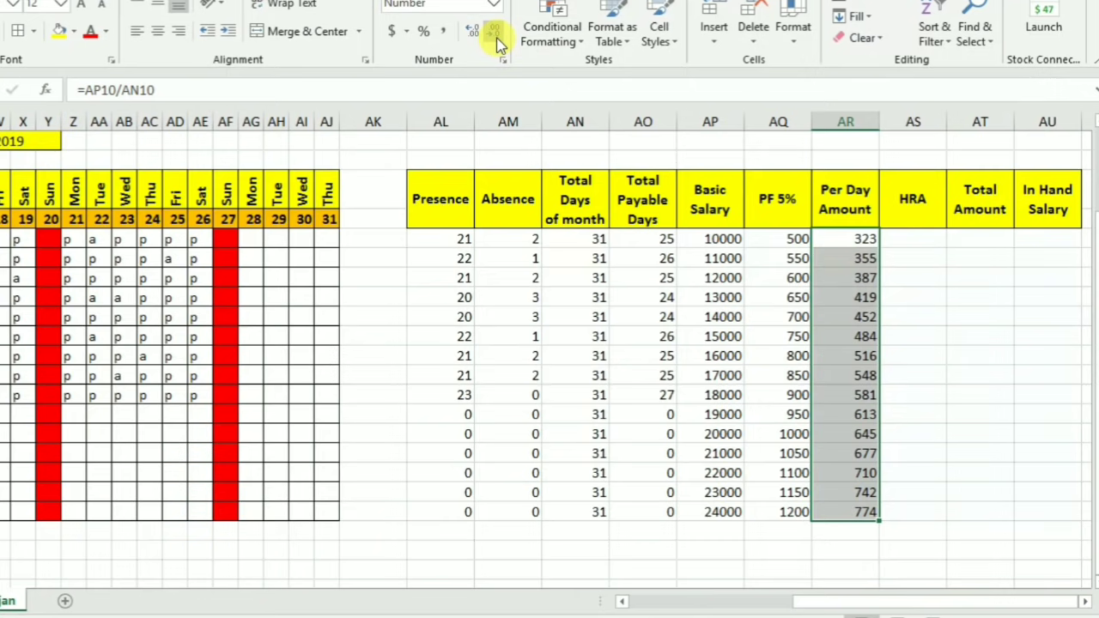
click(900, 239)
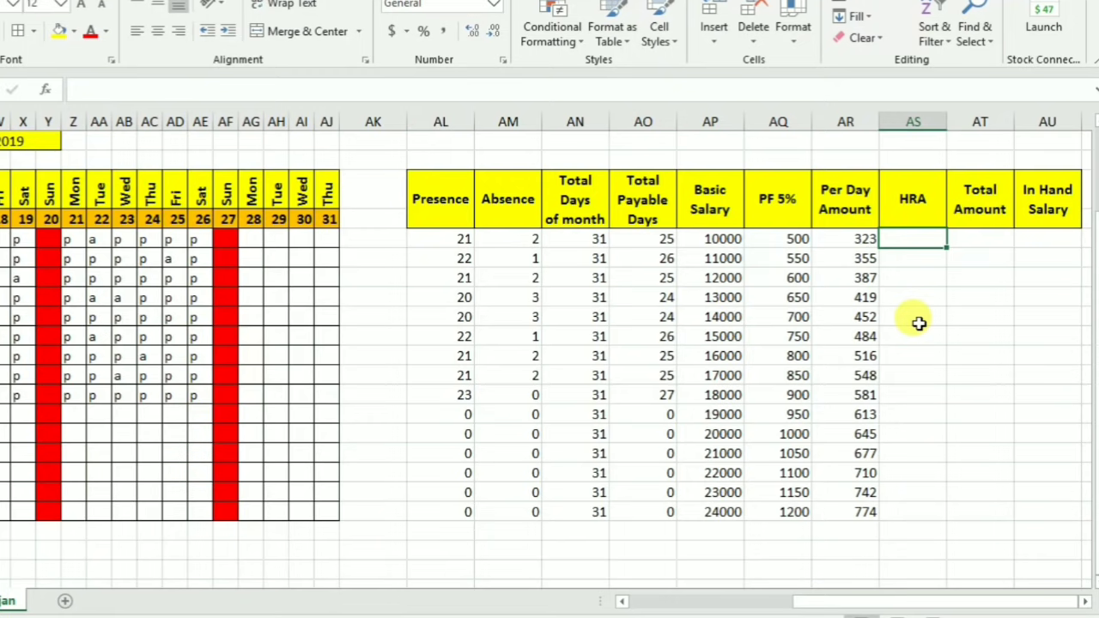
Enter =AP10*10% in AS10 and fill it down to AS24, giving 1000 to 2400.
text(=)
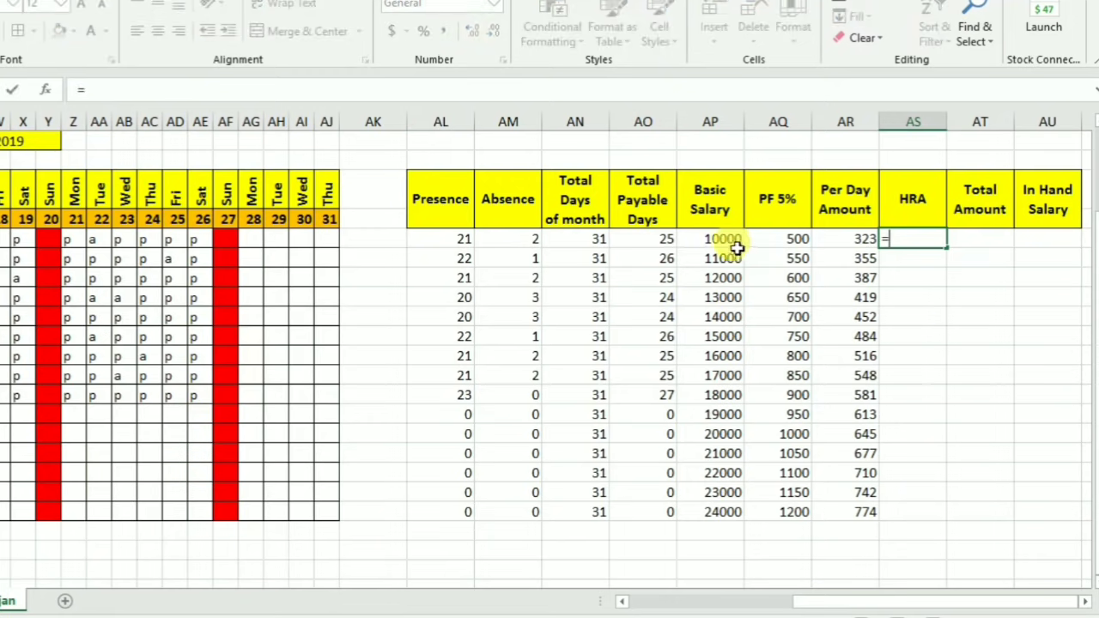
click(734, 243)
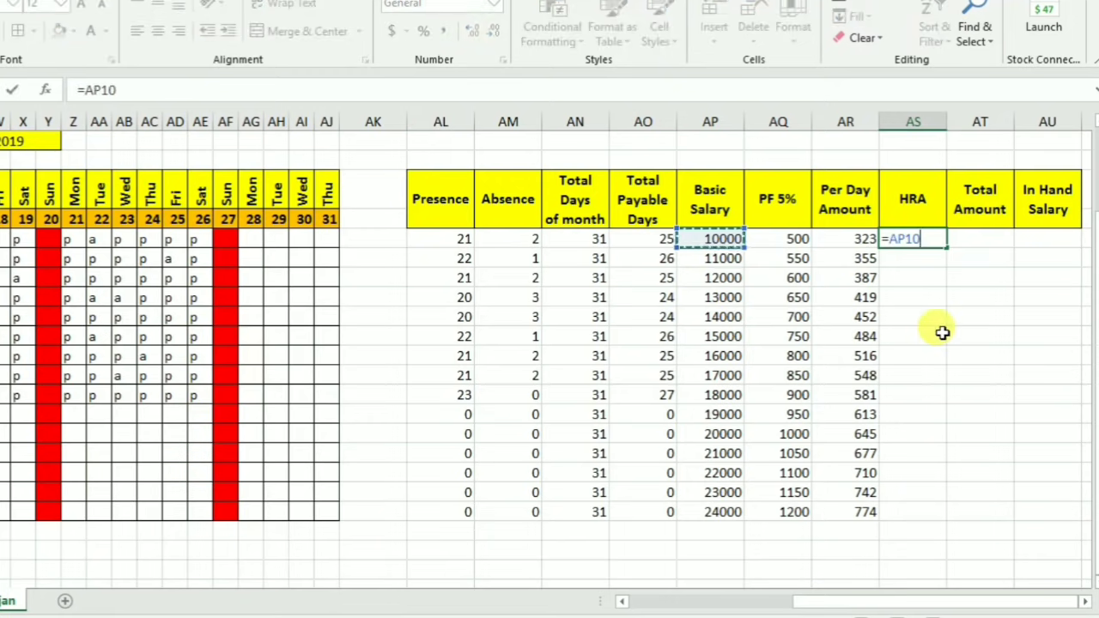
text(*)
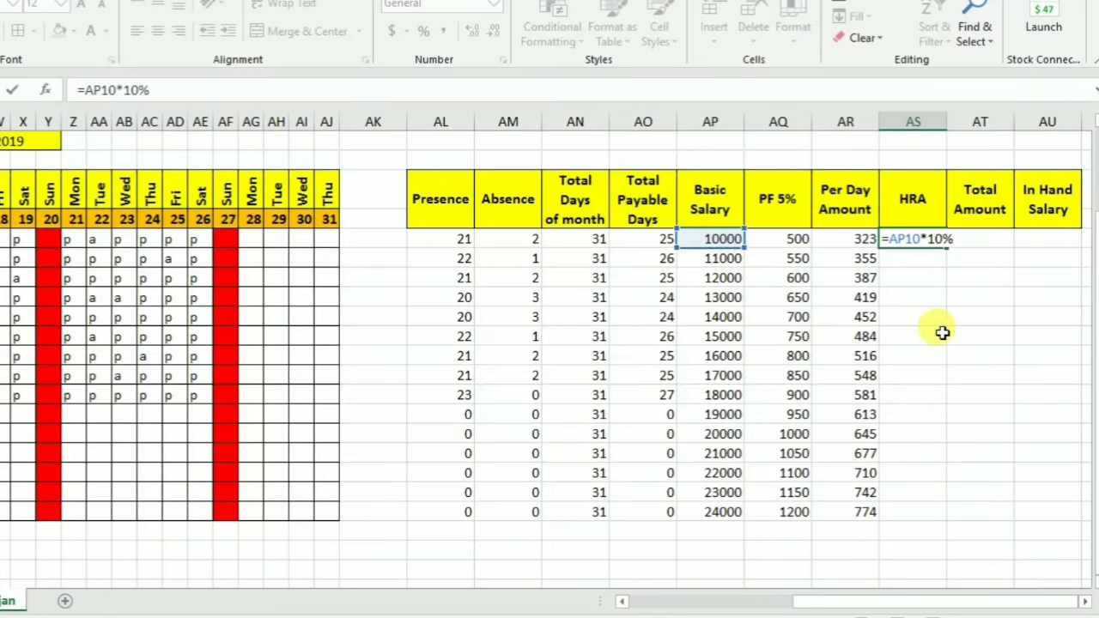
key(Return)
click(936, 240)
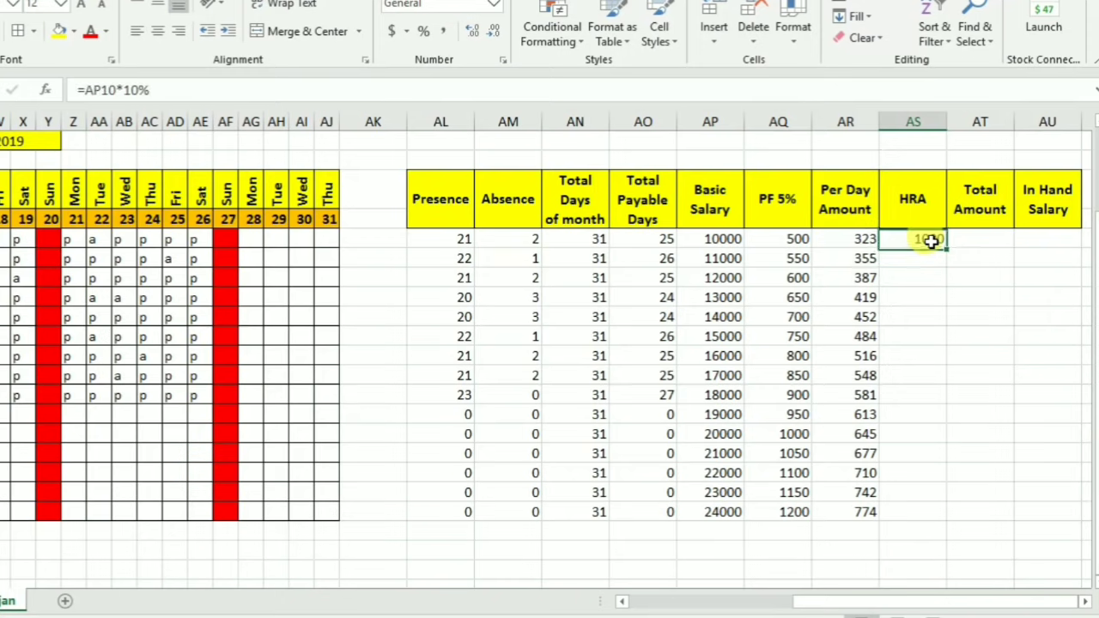
double_click(946, 247)
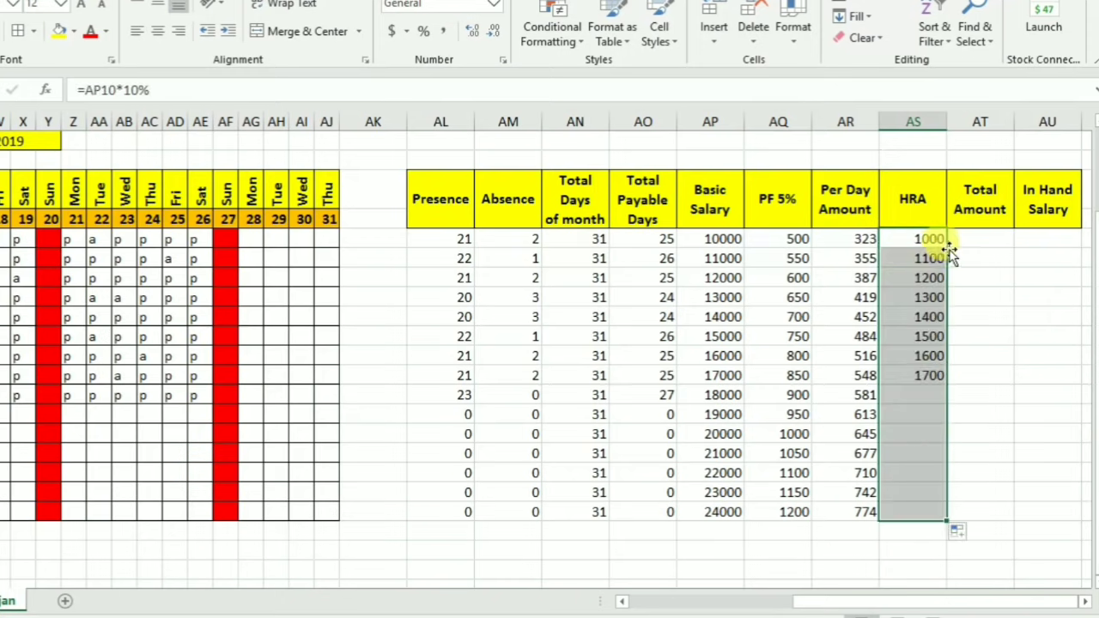
click(980, 241)
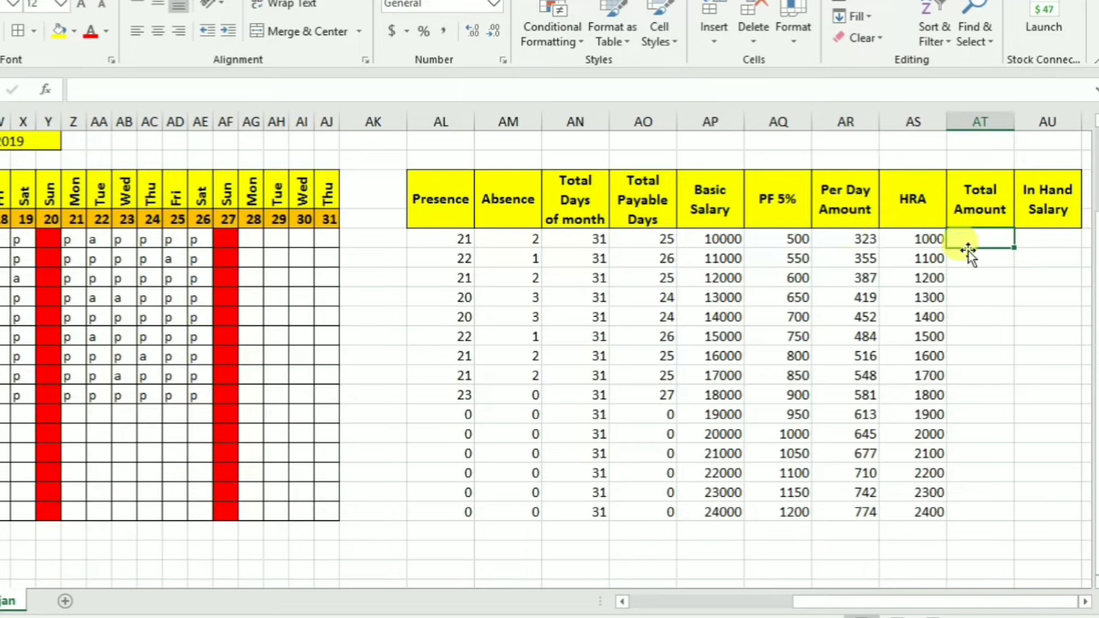
Enter =AR10*AO10 in AT10 and fill it down through AT24.
text(=)
click(835, 240)
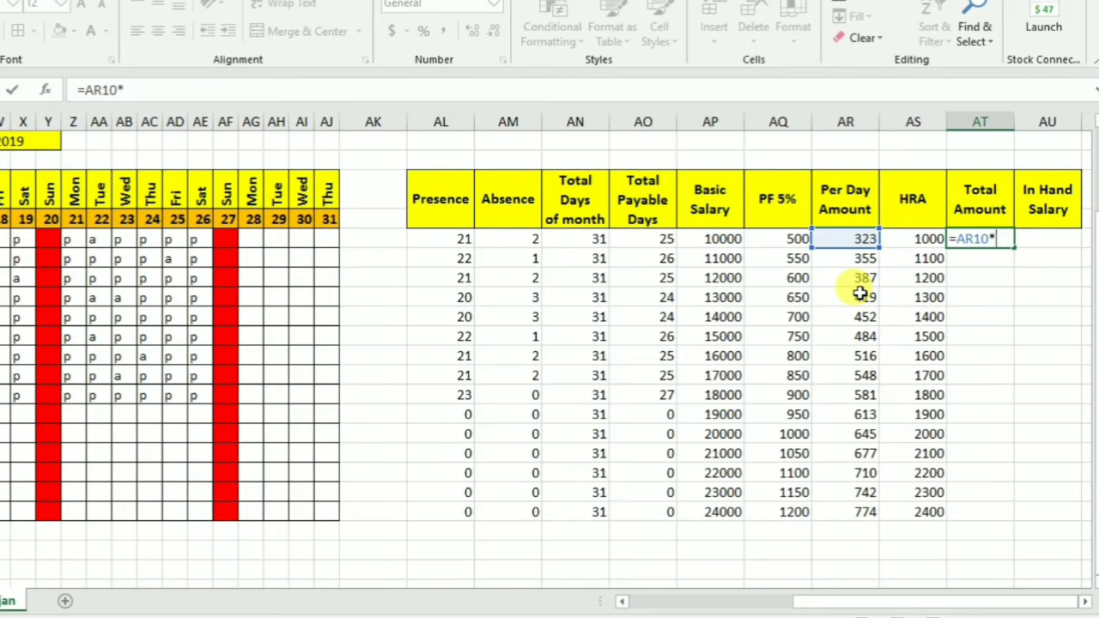
click(665, 239)
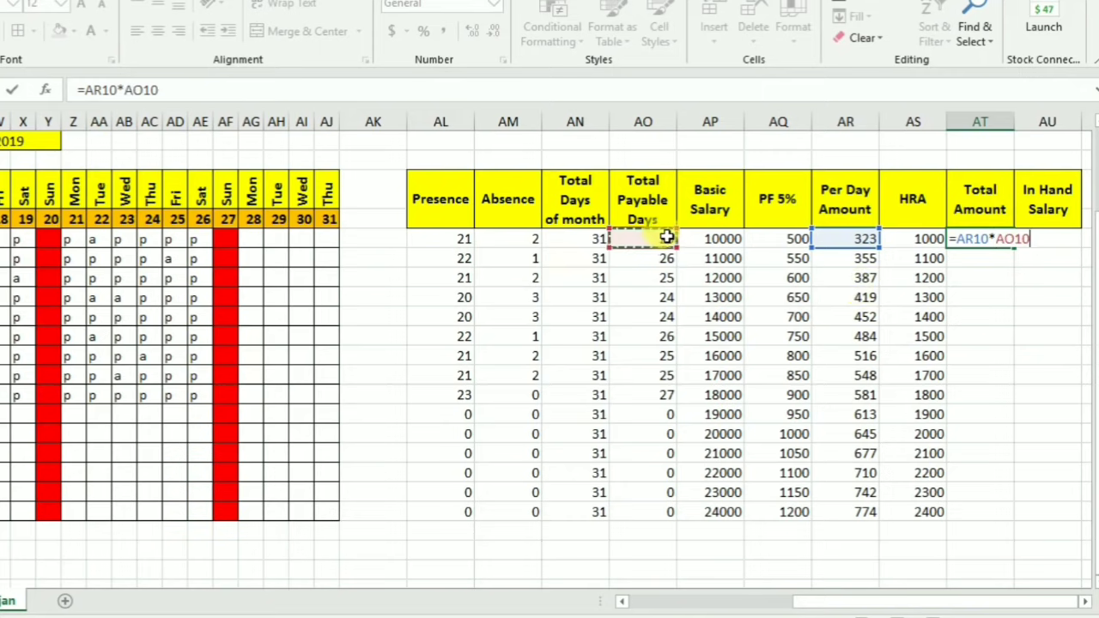
key(Return)
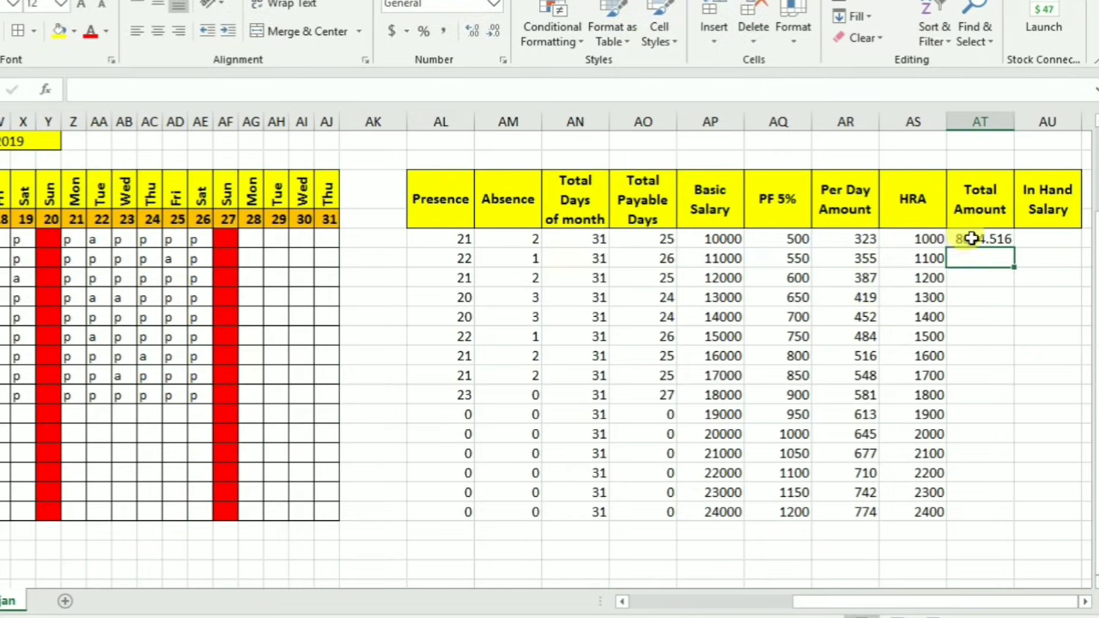
click(981, 240)
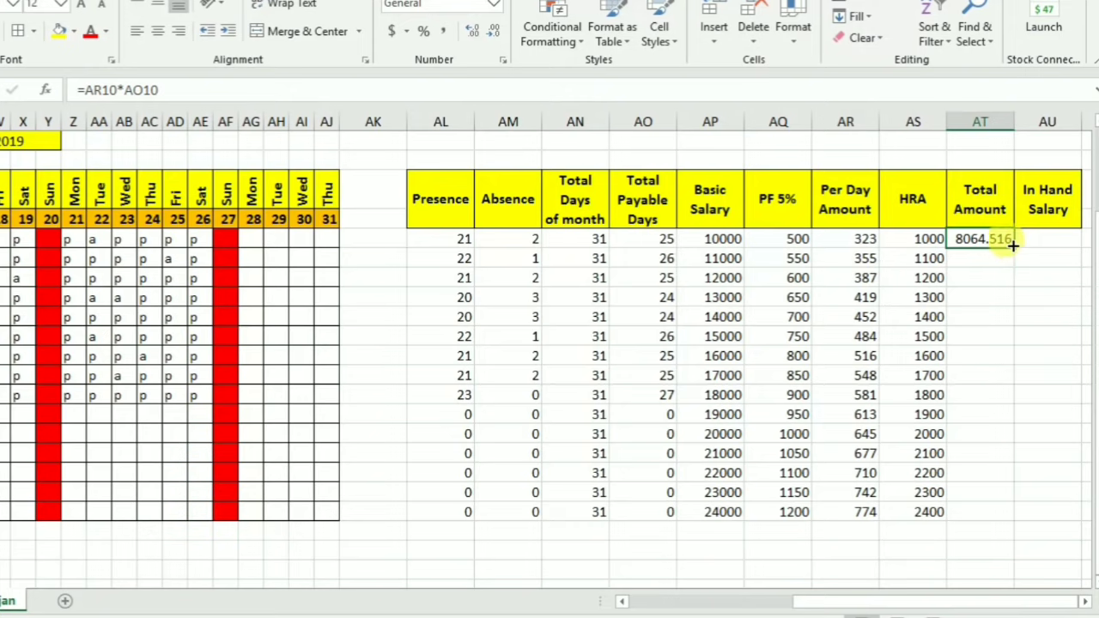
double_click(1013, 246)
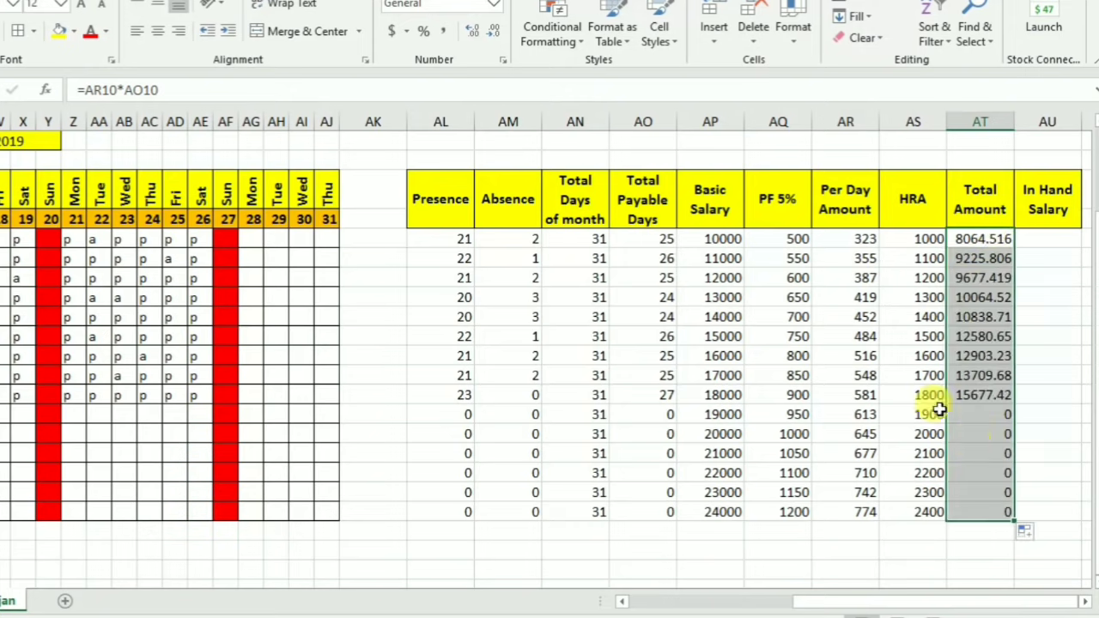
Decrease the decimals so the Total Amount values show as whole numbers.
click(496, 34)
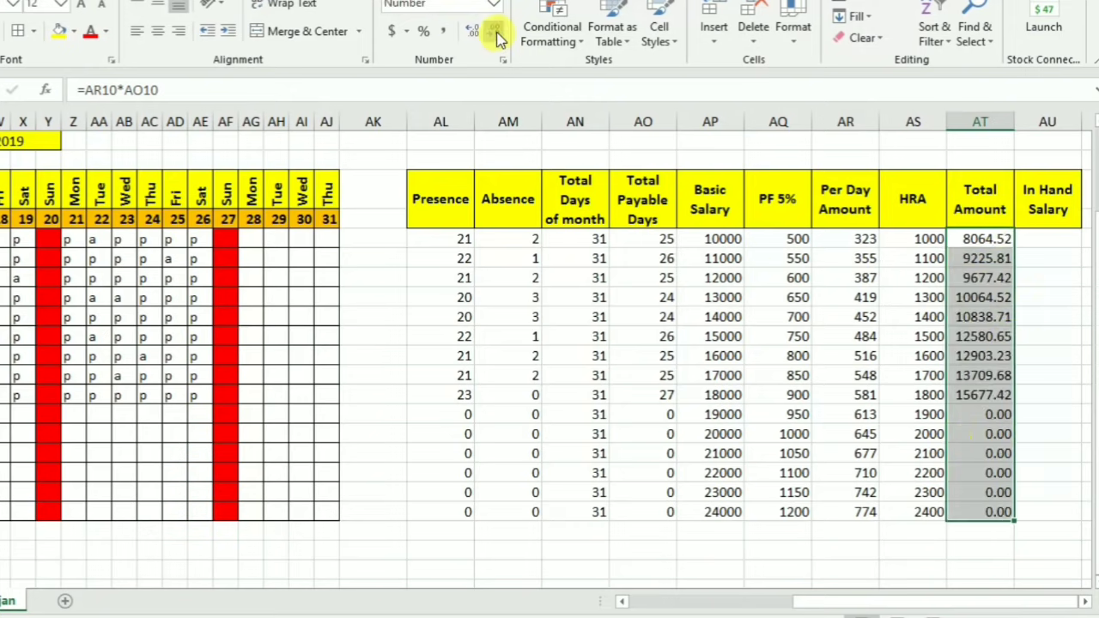
click(497, 35)
click(496, 34)
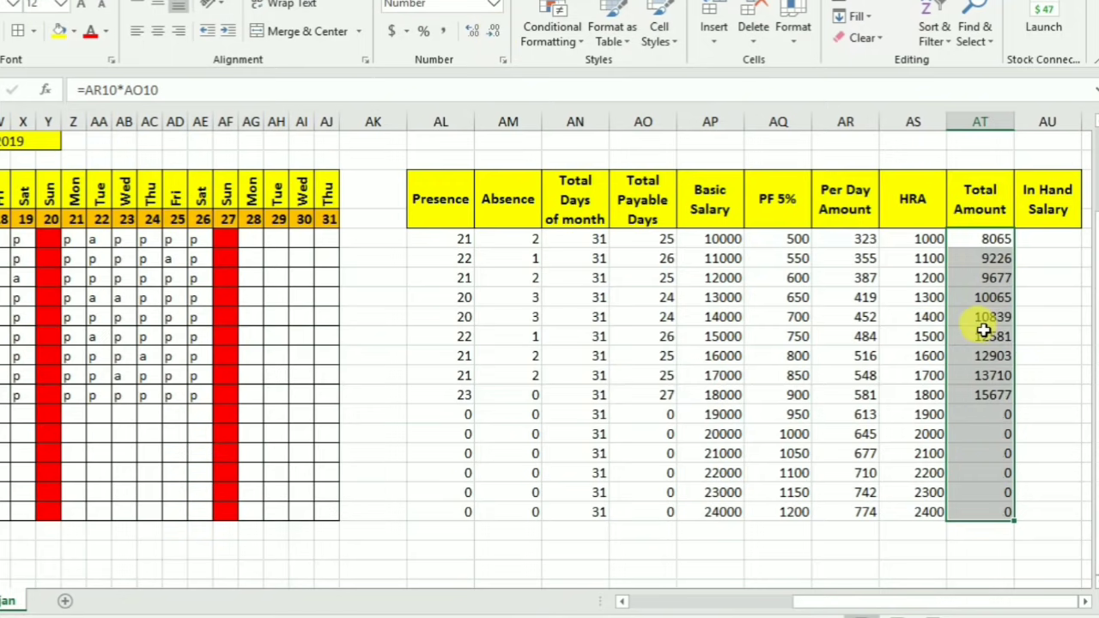
Enter =AT10+AS10-AQ10 in AU10 and fill it down through AU24.
key(Right)
key(Right)
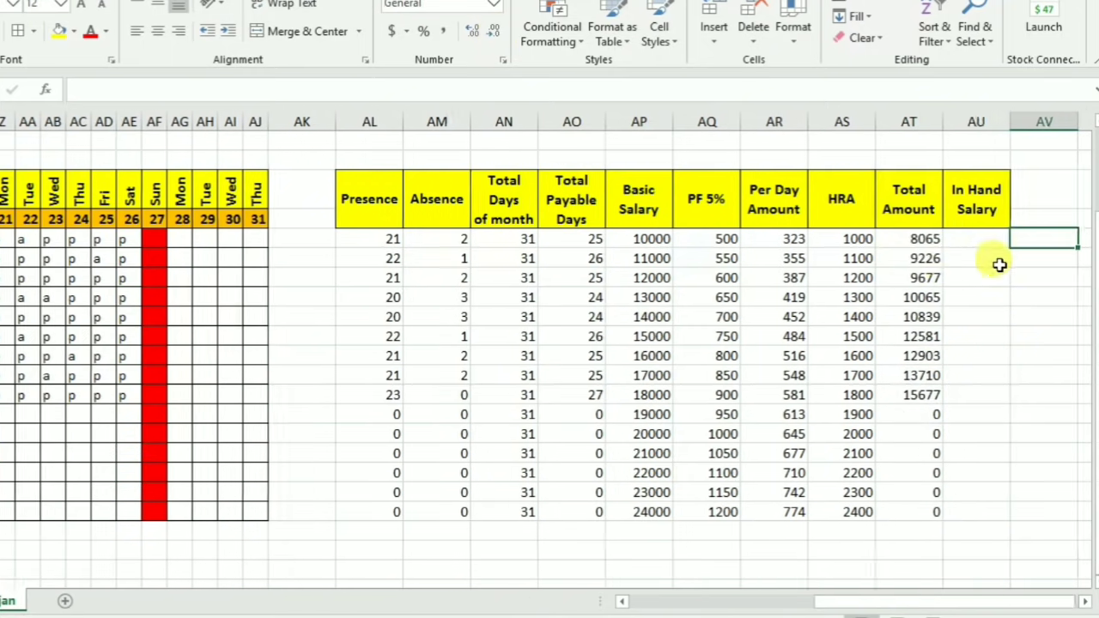
key(Right)
key(Right)
key(Right)
key(Right)
click(724, 241)
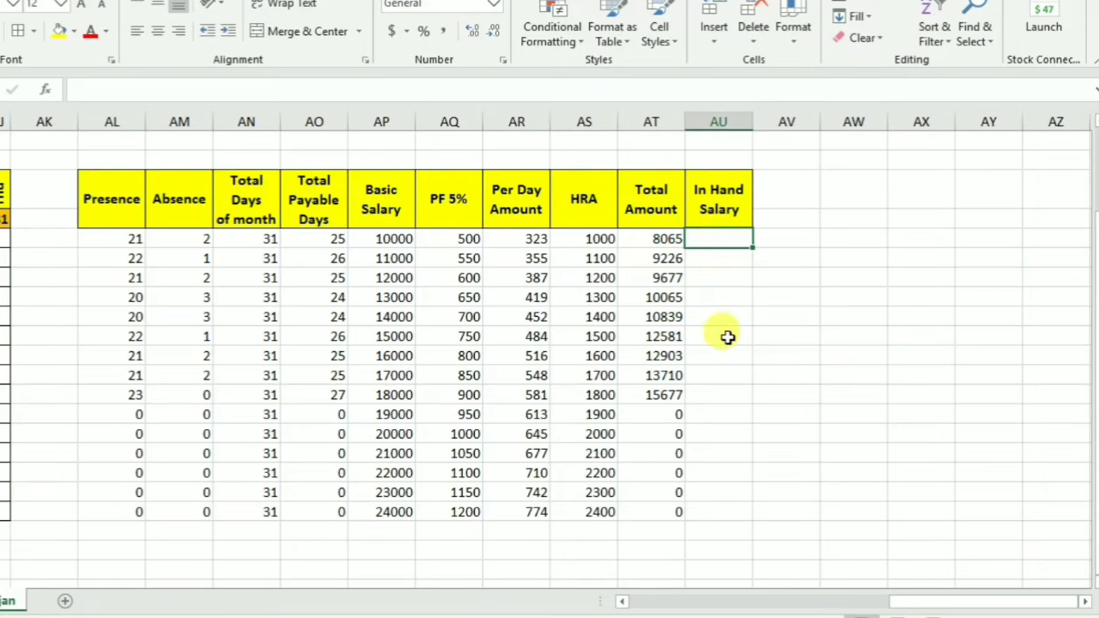
text(=)
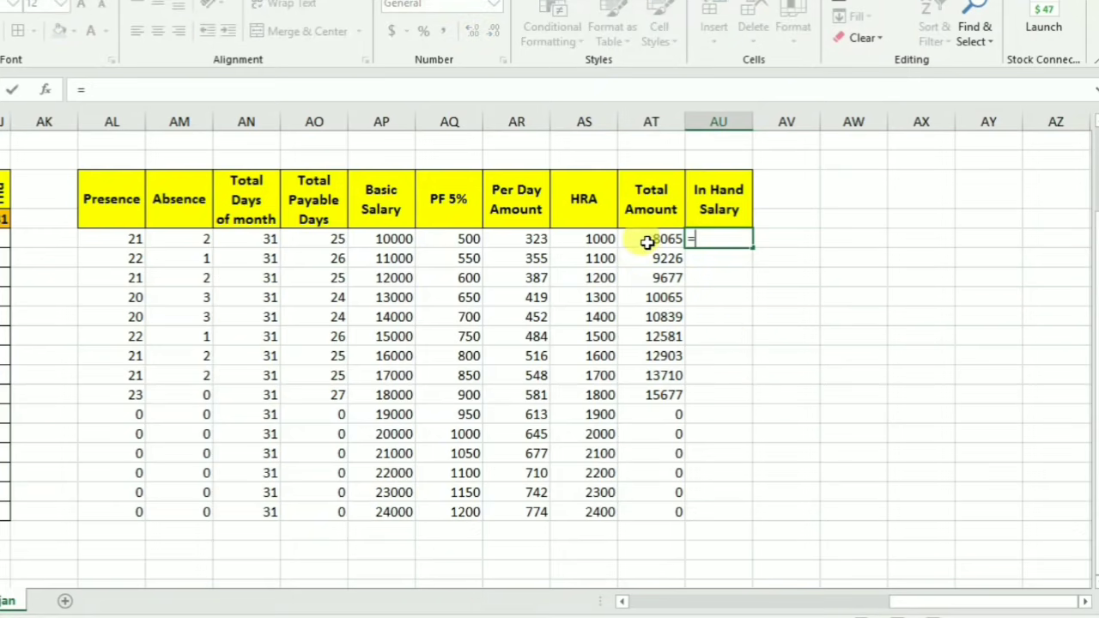
click(646, 243)
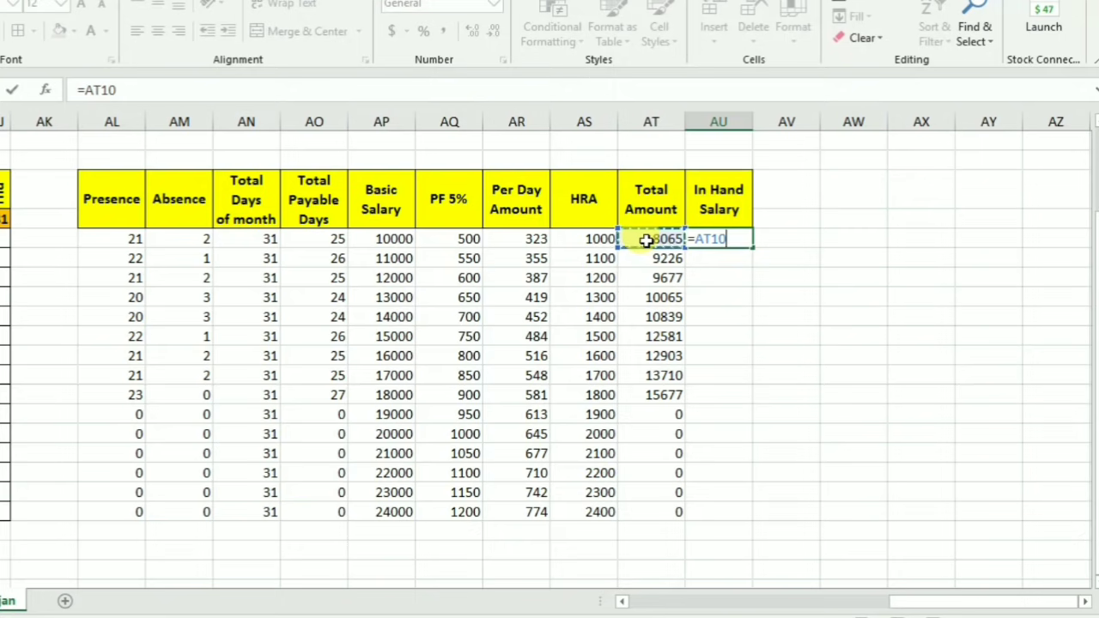
text(+)
click(599, 238)
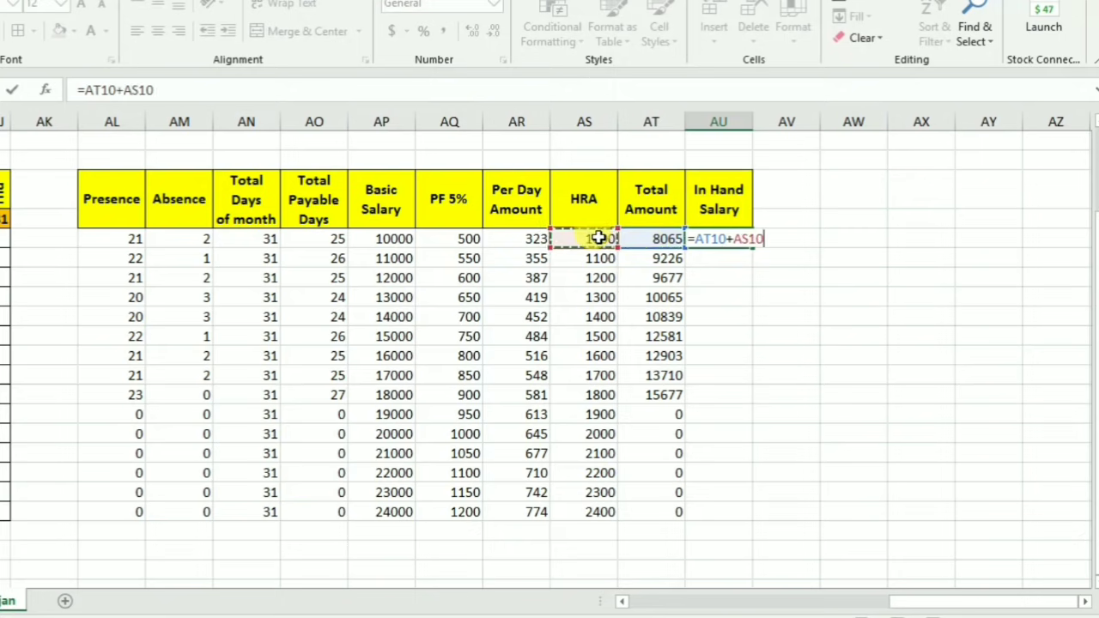
click(529, 238)
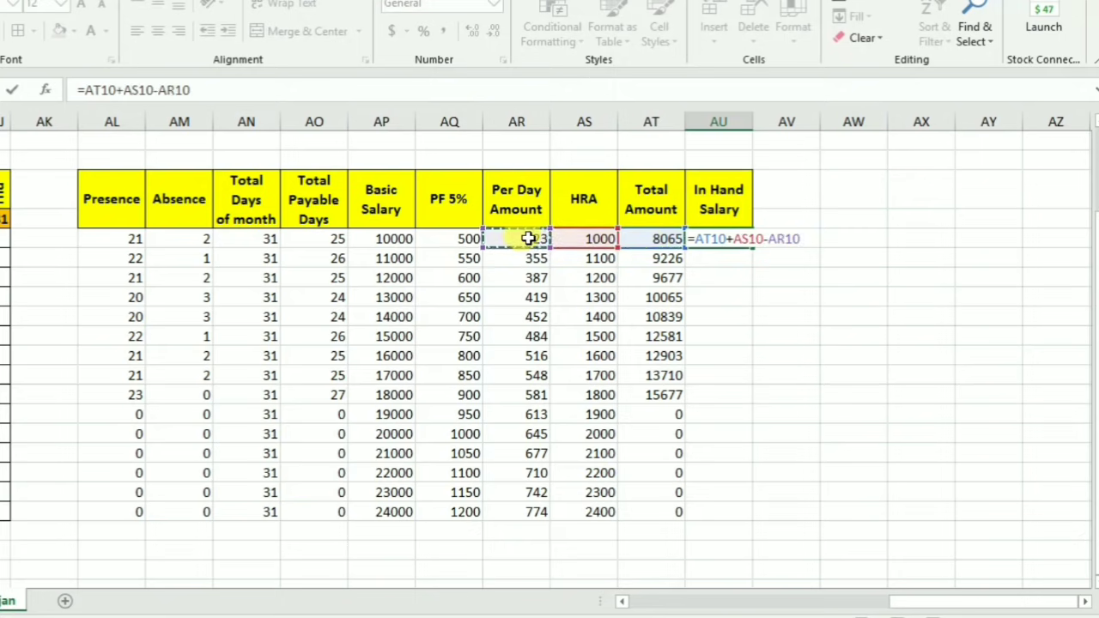
click(453, 239)
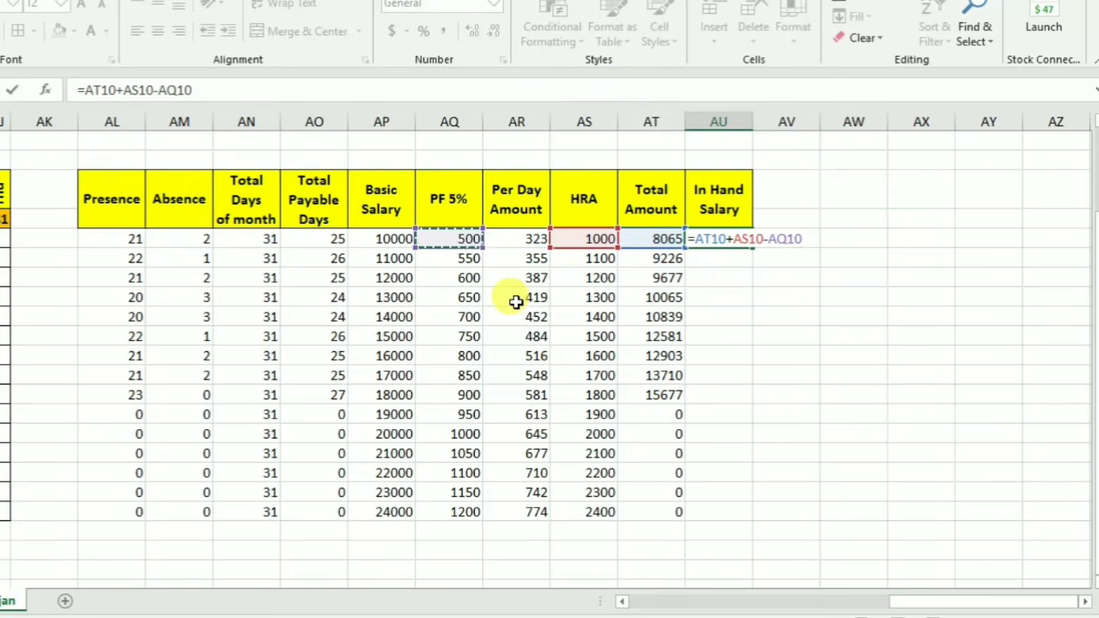
key(Return)
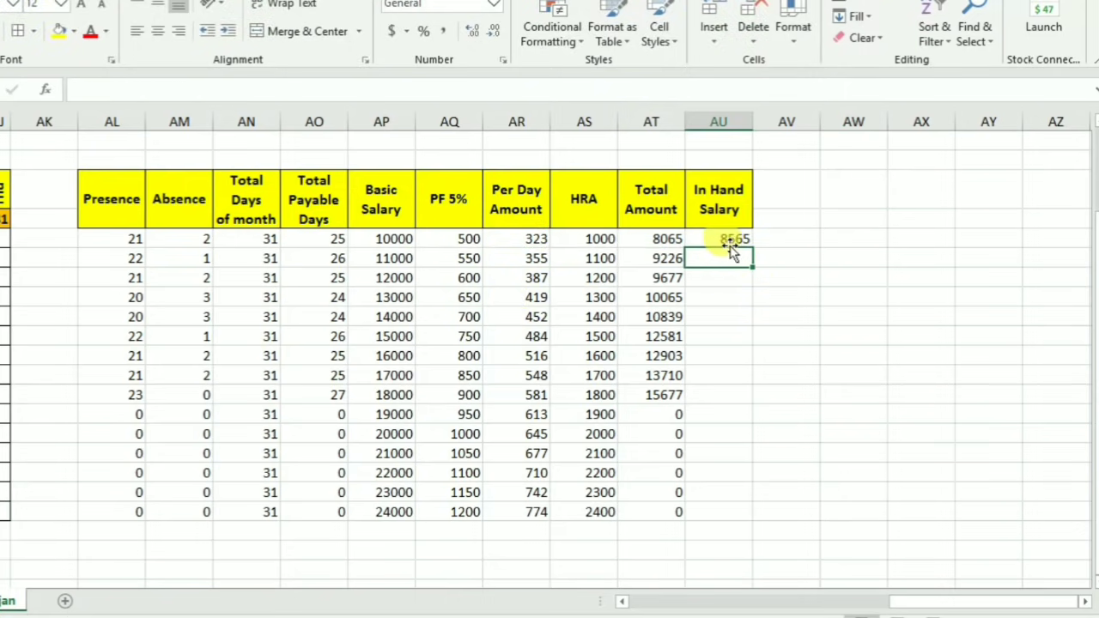
click(732, 242)
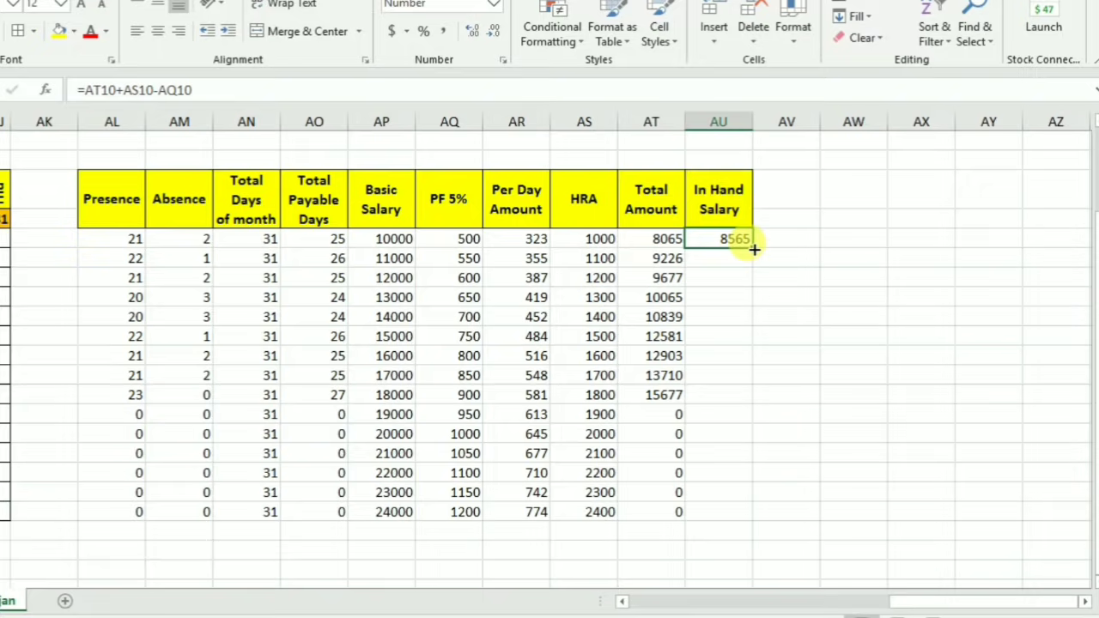
double_click(753, 249)
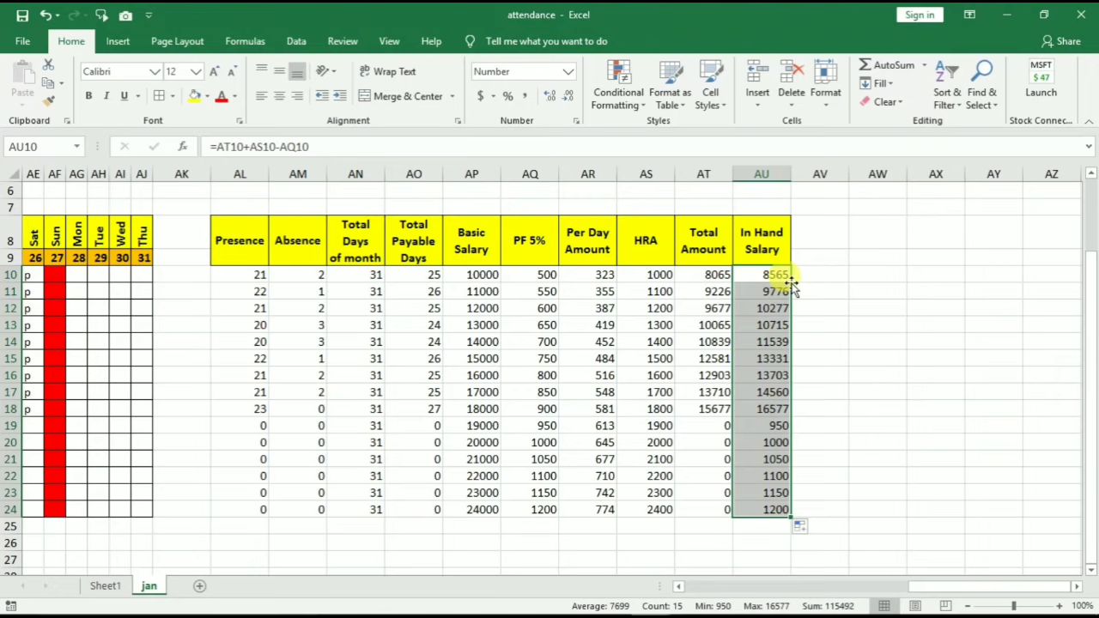
click(770, 475)
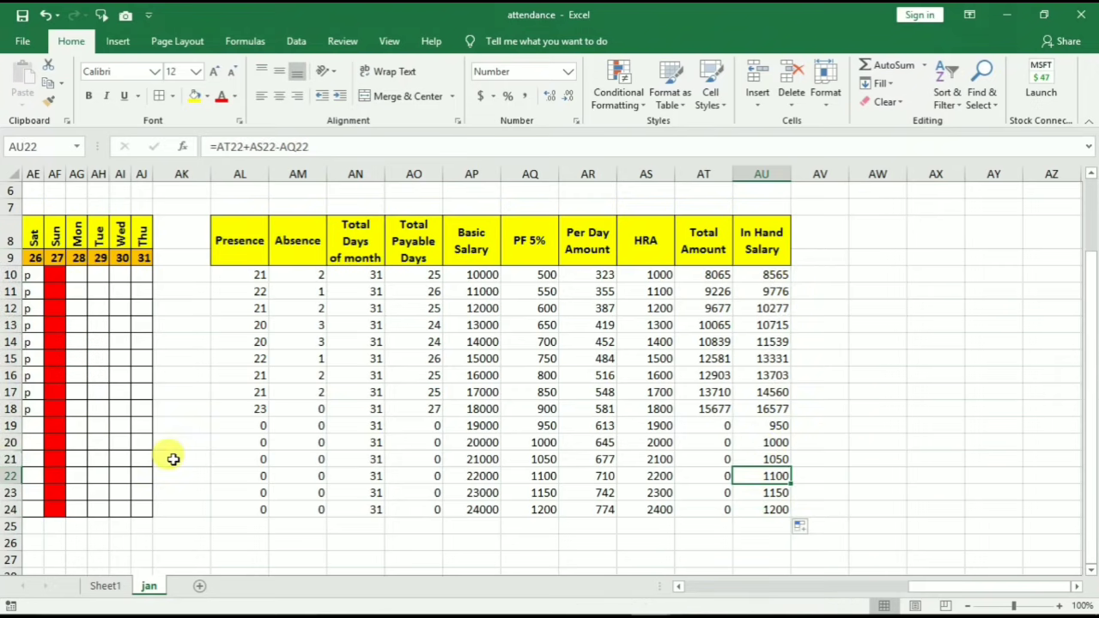
key(Left)
key(Left)
key(Left)
key(Left)
key(Left)
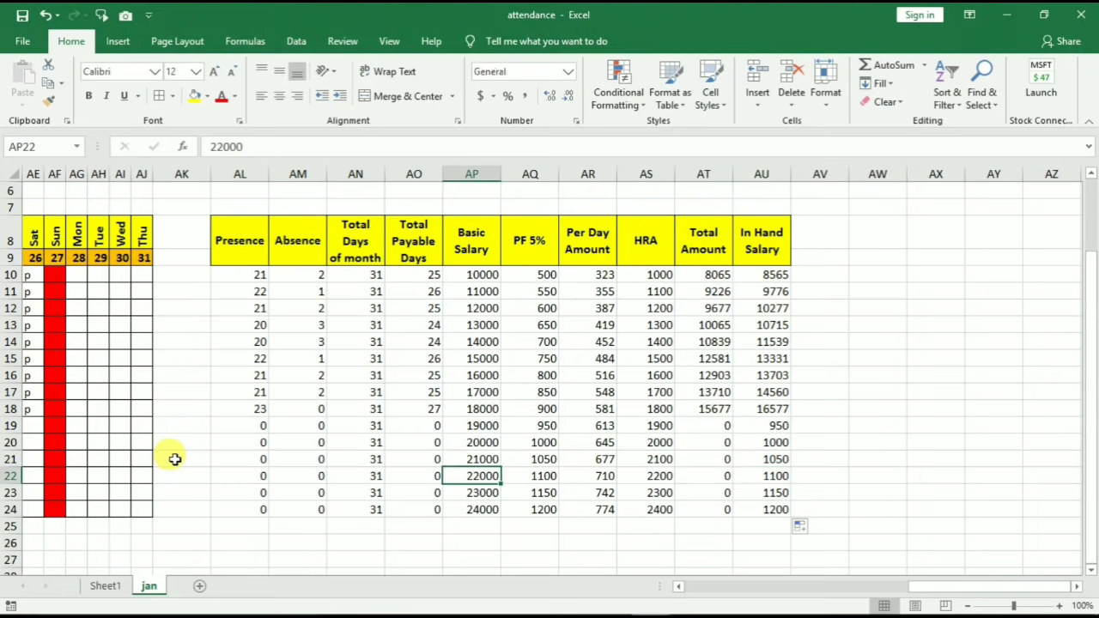
key(Left)
key(Left)
key(Left)
key(Left)
key(Left)
key(Left)
key(Left)
key(Left)
key(Left)
key(Left)
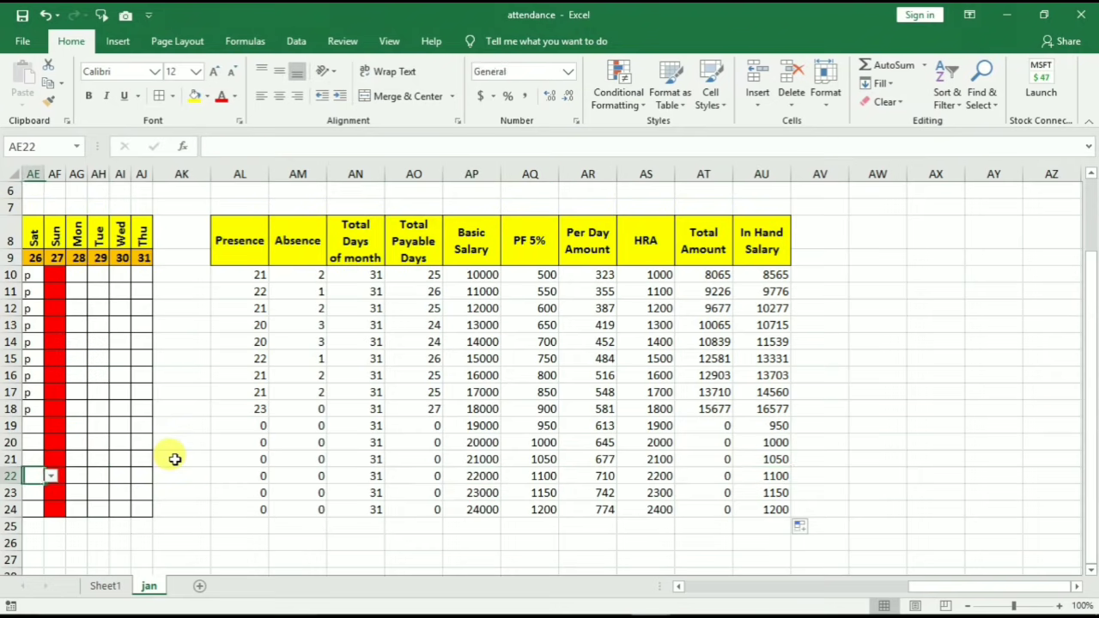
key(Left)
key(Left)
key(Left)
key(Left)
key(Left)
key(Left)
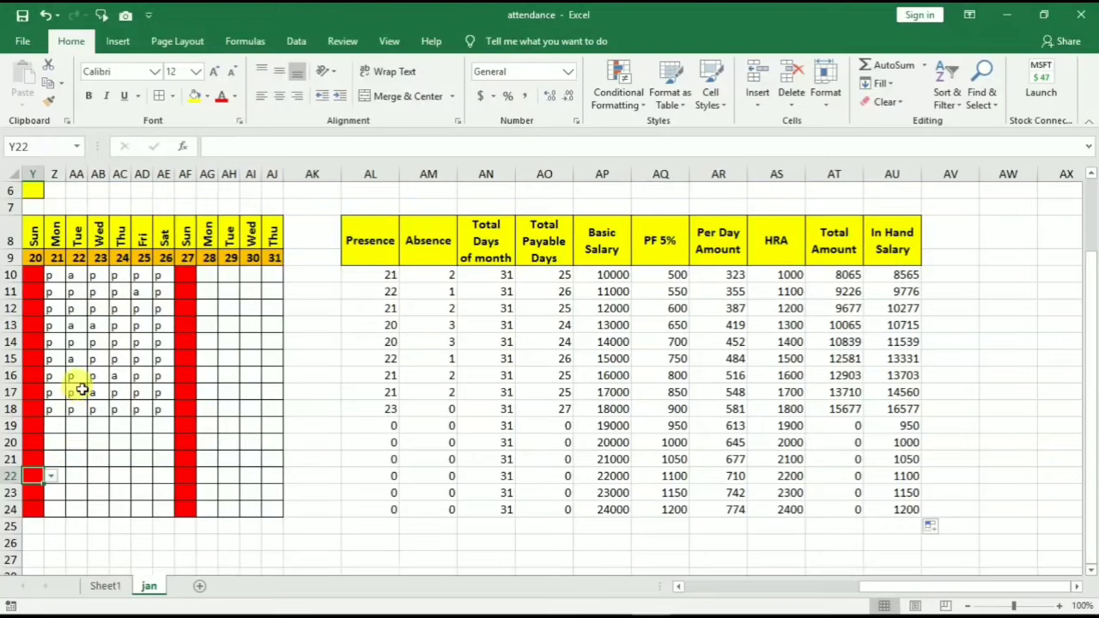
key(Left)
key(Left)
key(Left)
key(Left)
key(Left)
key(Left)
key(Left)
key(Left)
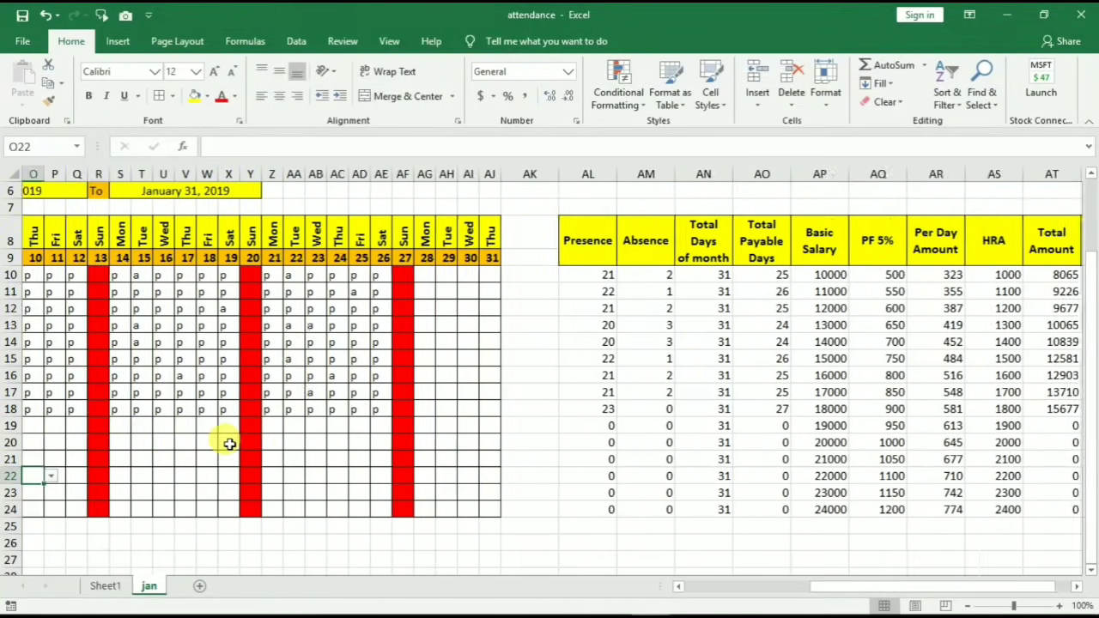
key(Left)
key(Left)
key(Left)
key(Left)
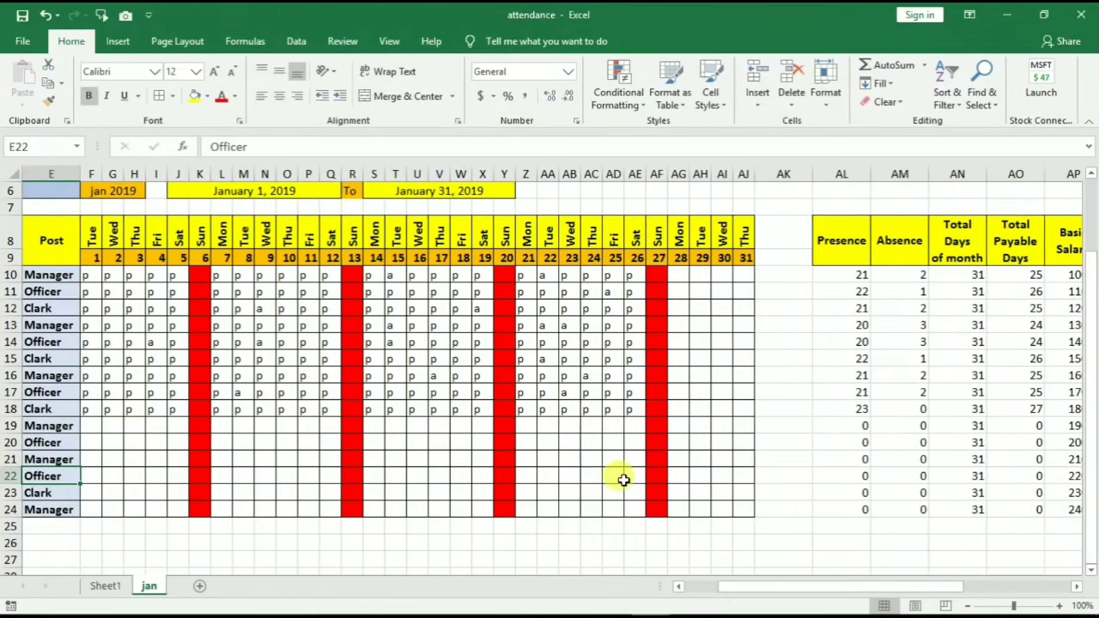
key(Right)
key(Right)
key(Right)
key(Right)
key(Right)
key(Right)
key(Right)
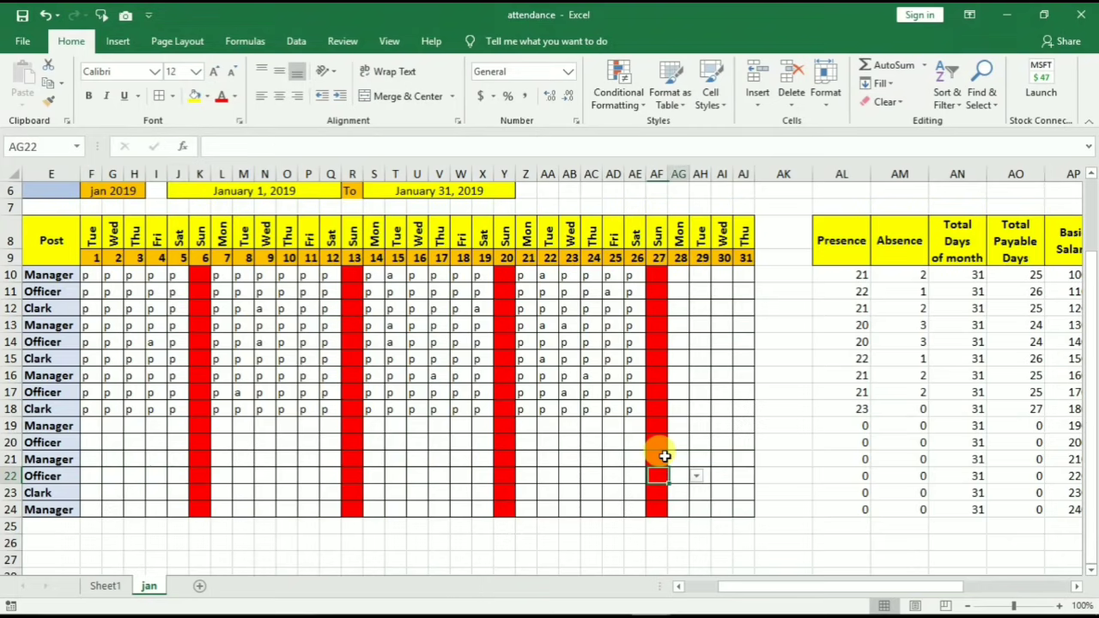
key(Right)
key(Right)
key(Right)
key(Right)
key(Right)
key(Right)
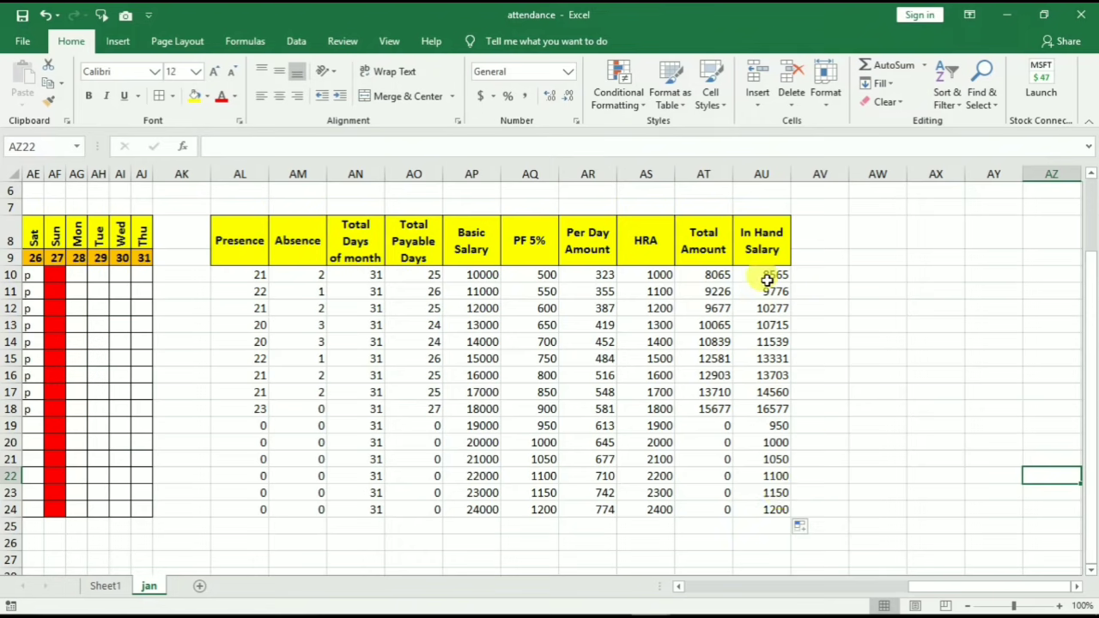
scroll(768, 279, up, 2)
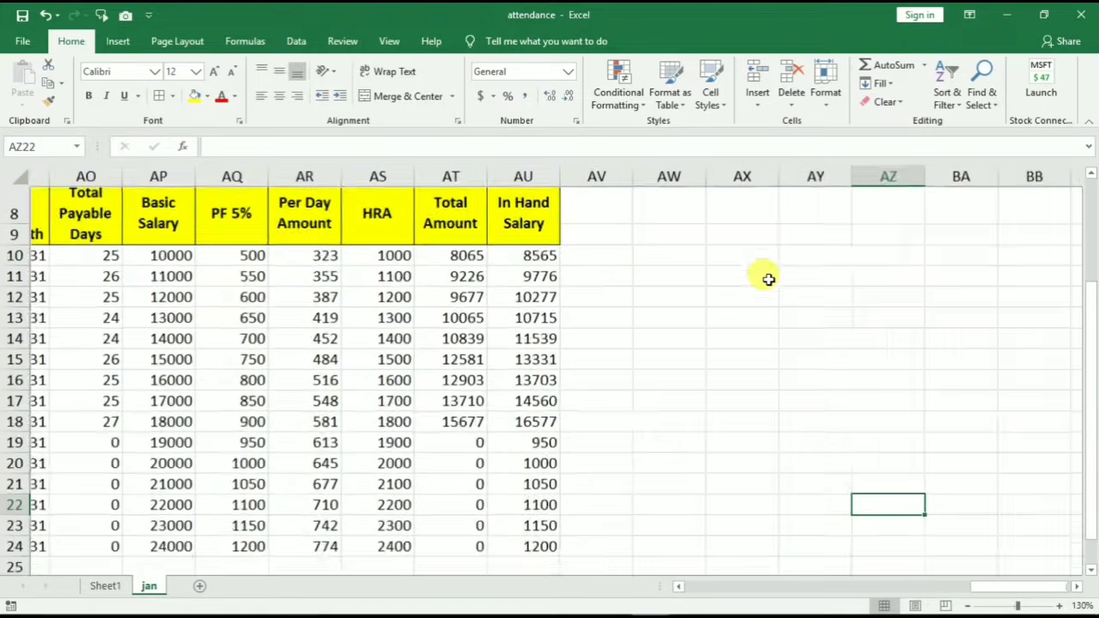
scroll(650, 344, up, 1)
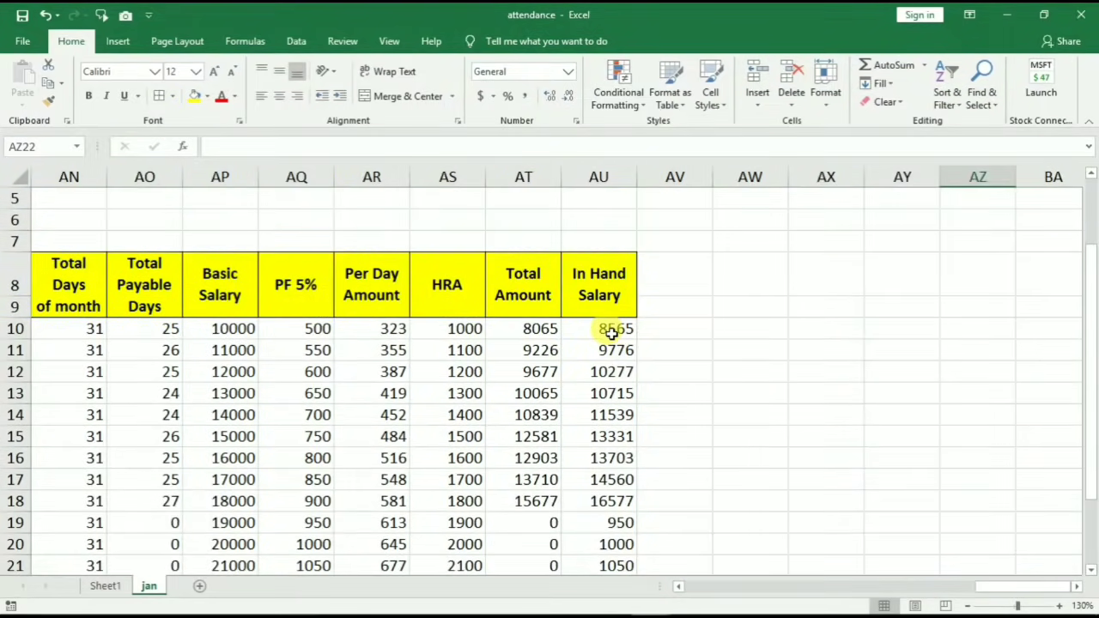
key(Left)
key(Left)
key(Left)
key(Up)
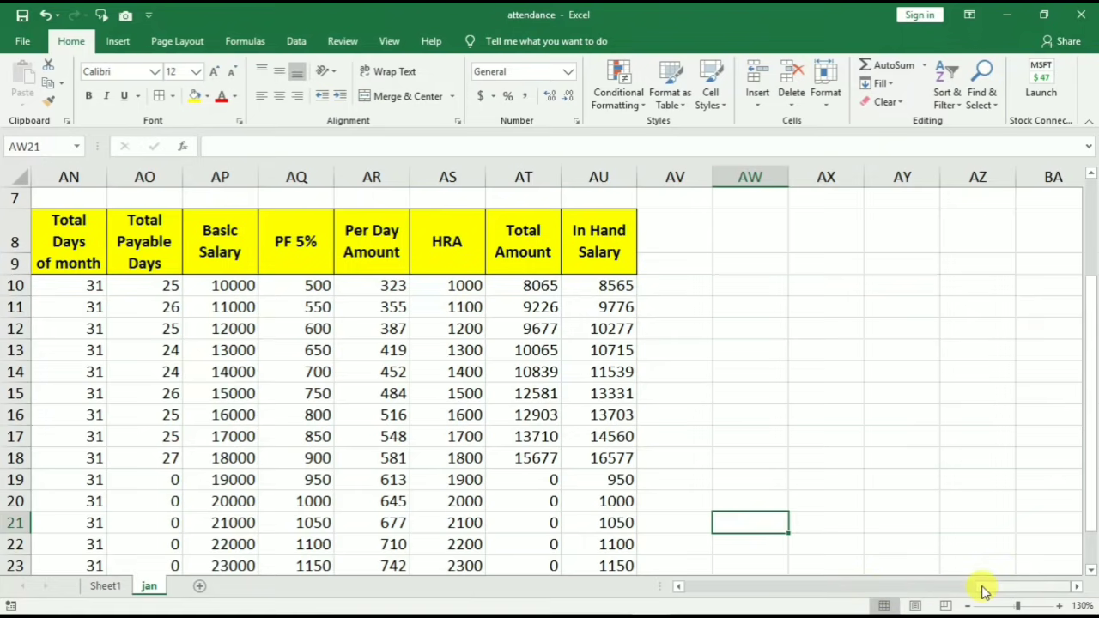
scroll(962, 587, left, 3)
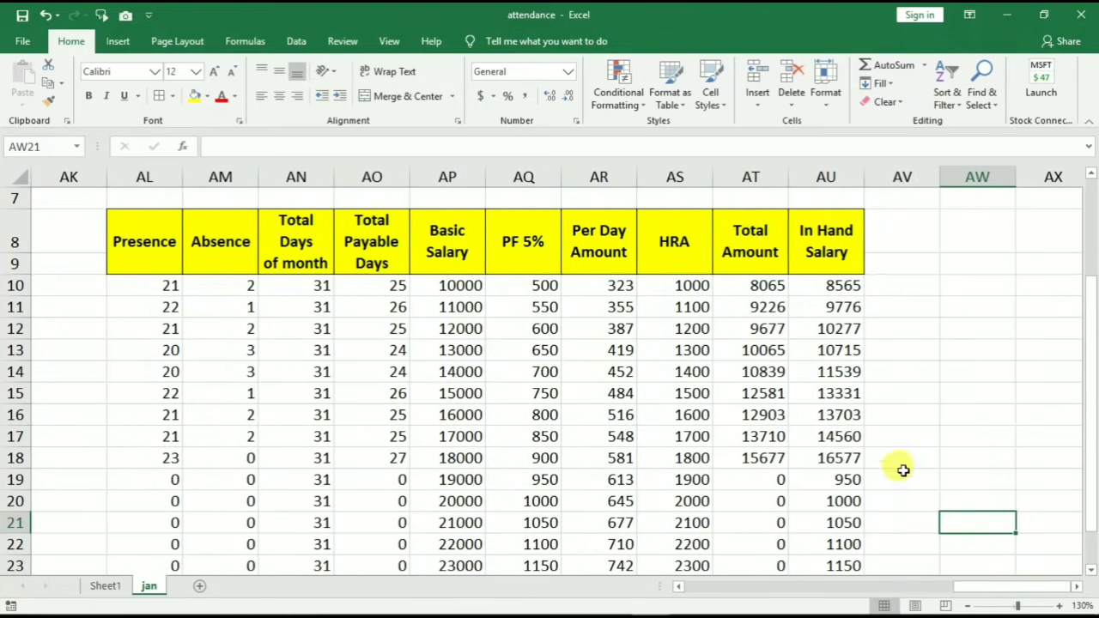
Change the AU10 formula to =IF(AL10=0,0,AT10+AS10-AQ10).
double_click(822, 288)
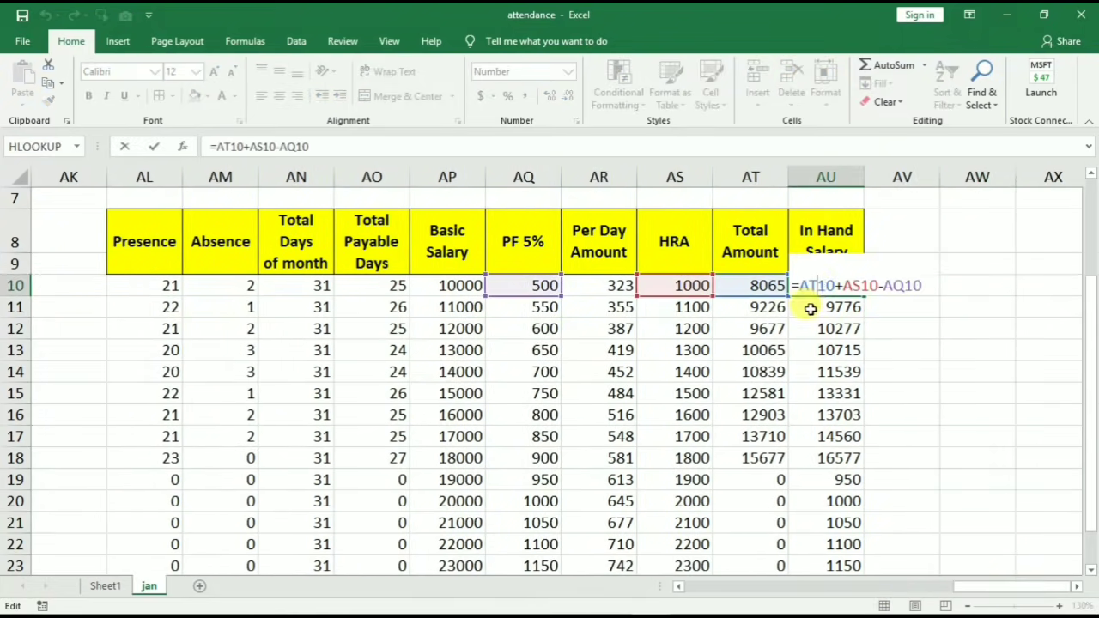
click(798, 286)
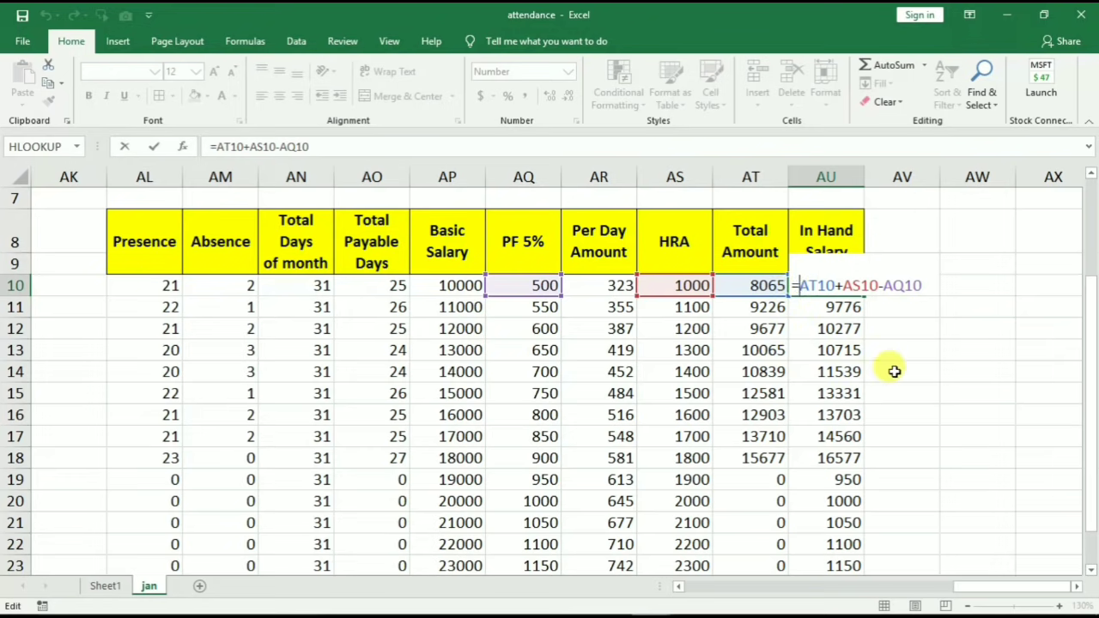
text(if)
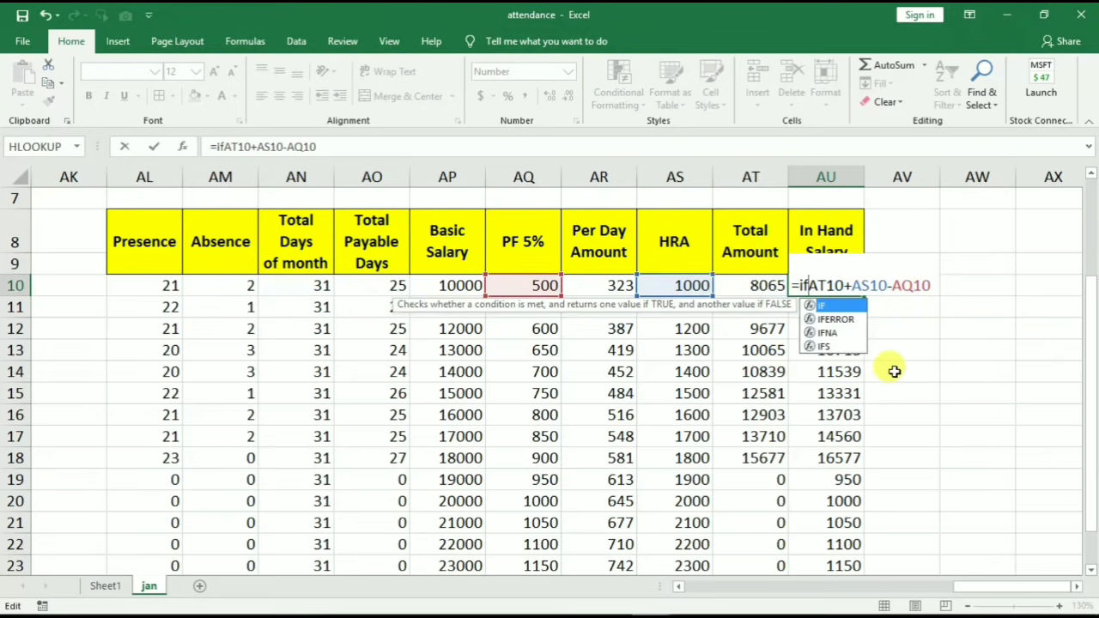
text(()
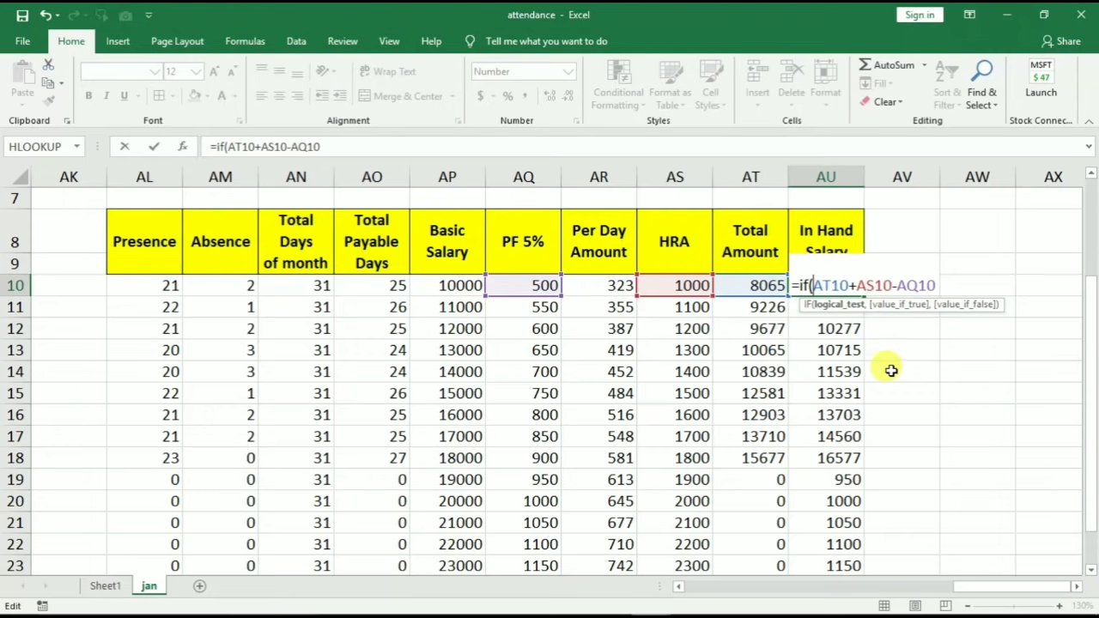
click(147, 288)
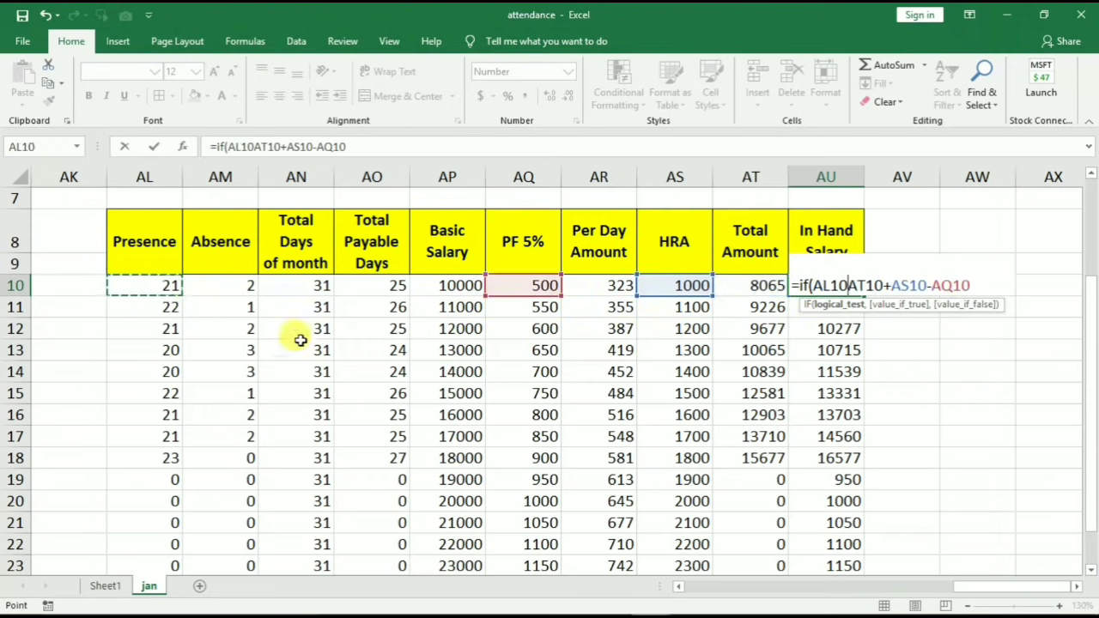
text(=0)
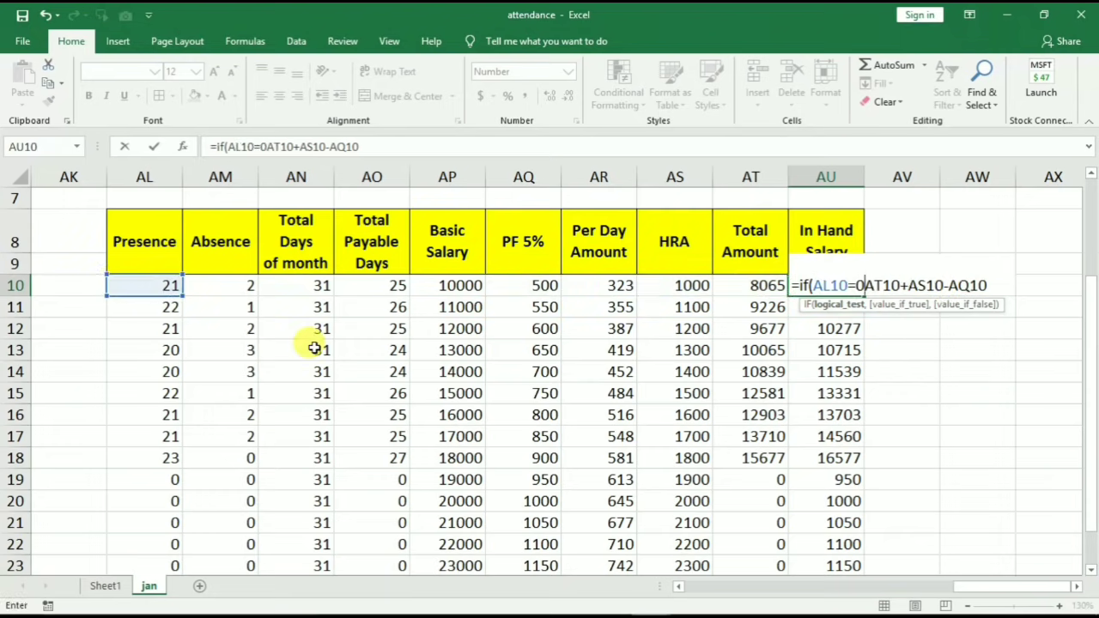
text(,0,)
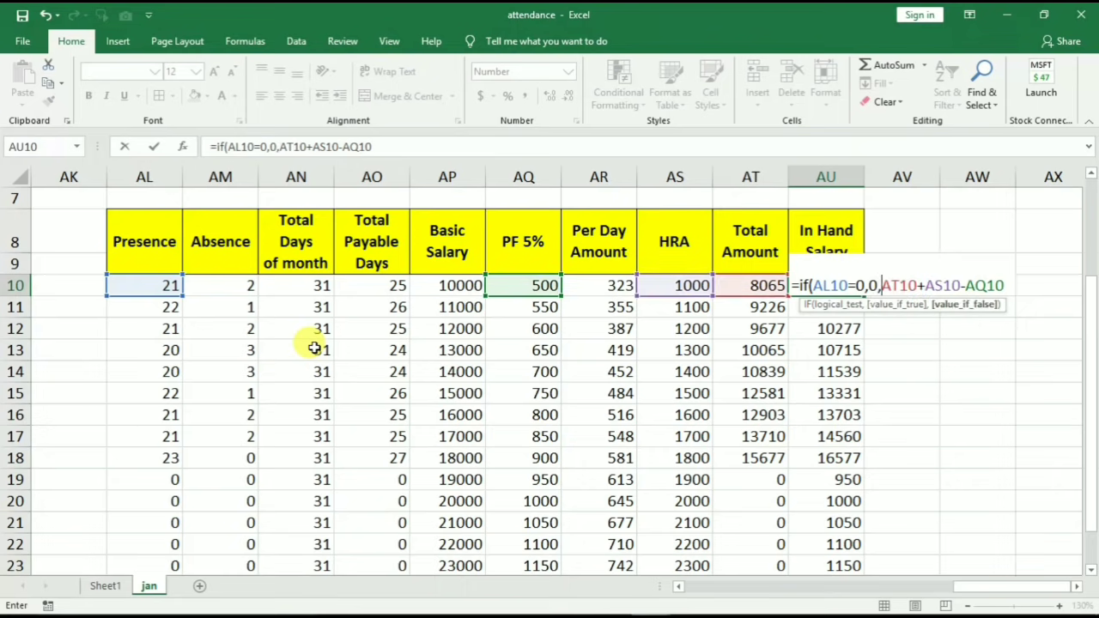
click(1003, 285)
text())
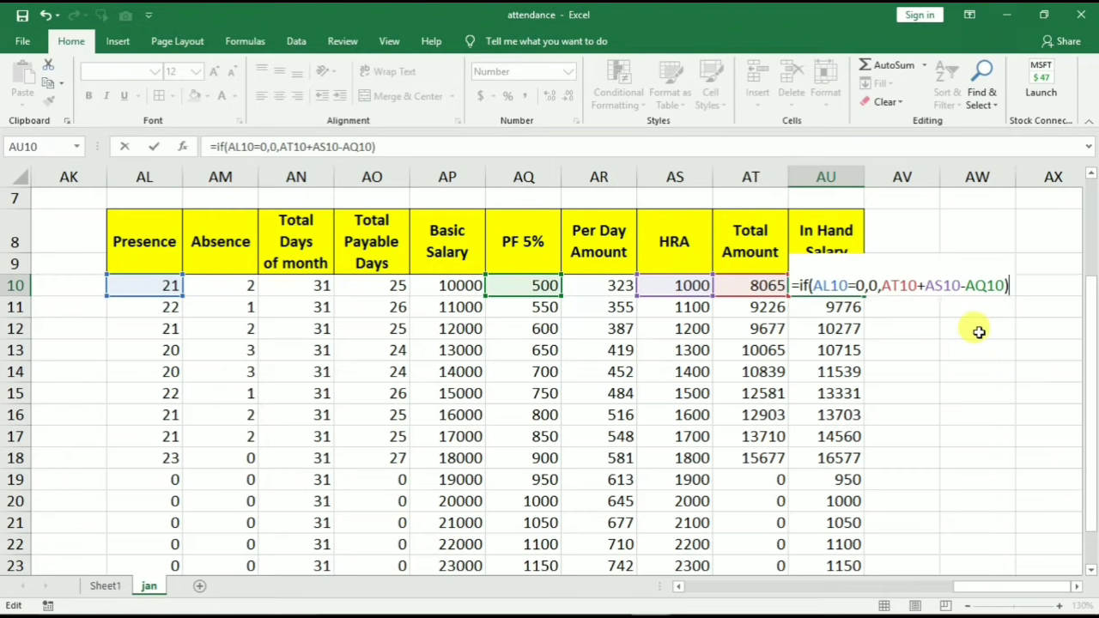
key(Return)
Copy the IF formula down the In Hand Salary column through row 24.
click(858, 288)
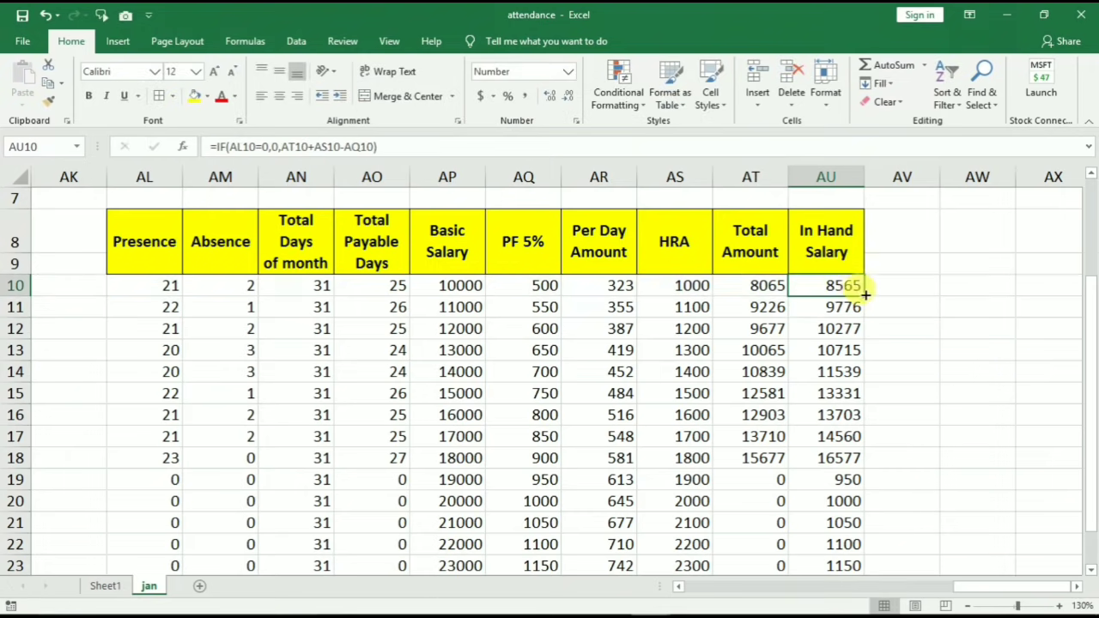
double_click(862, 296)
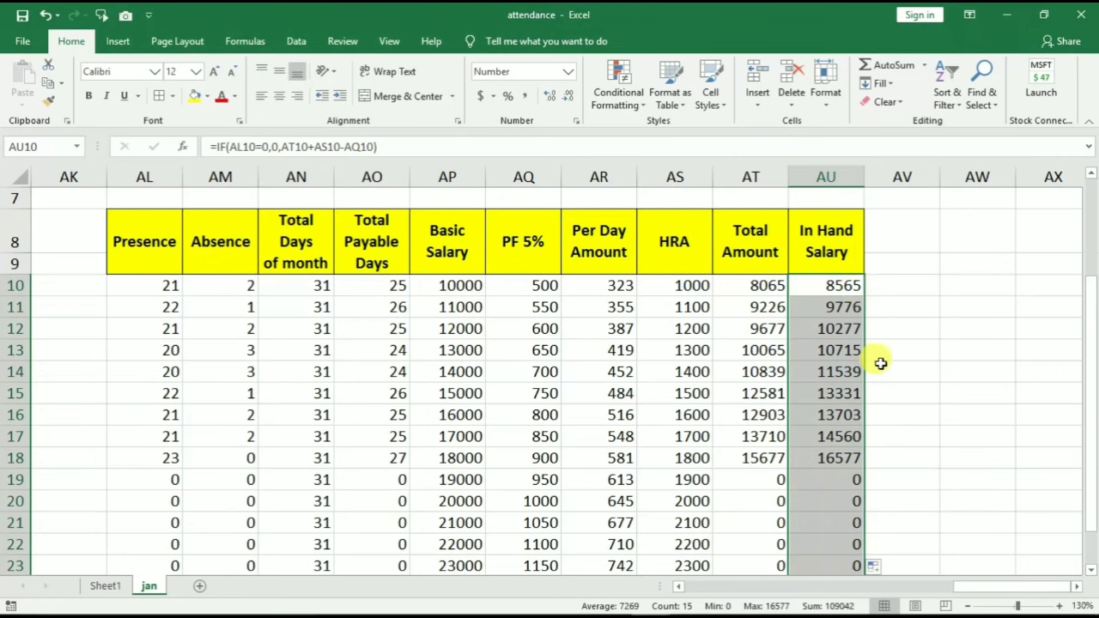
scroll(880, 364, down, 1)
scroll(837, 367, down, 1)
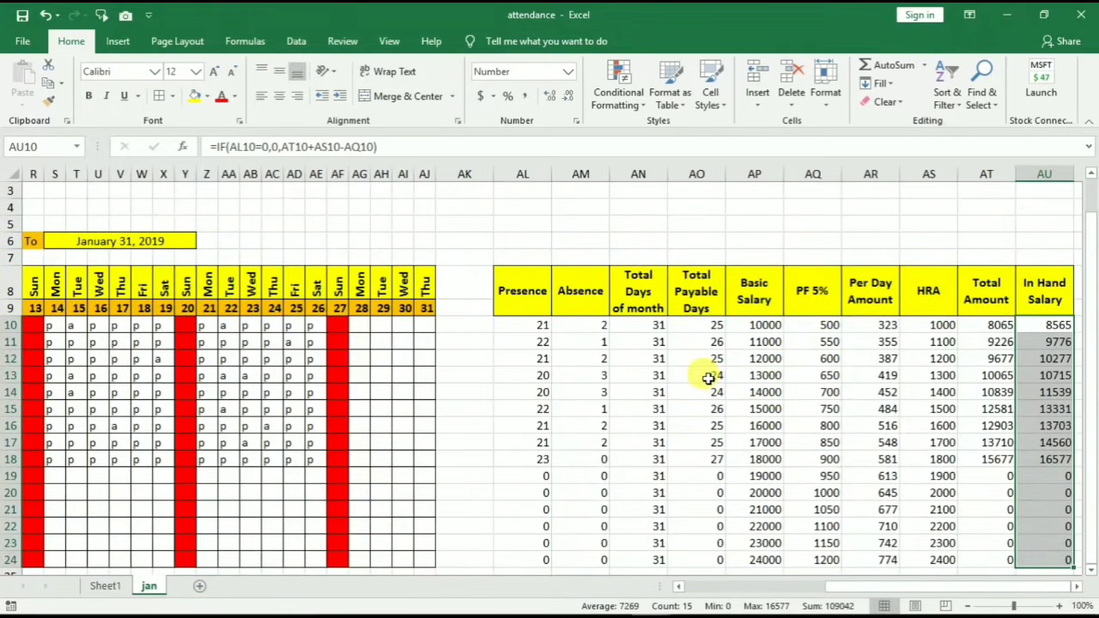
scroll(708, 378, right, 3)
Apply All Borders to the salary table range AL8:AU24.
mouse_move(455, 297)
mouse_down()
mouse_move(981, 567)
mouse_move(979, 512)
mouse_up()
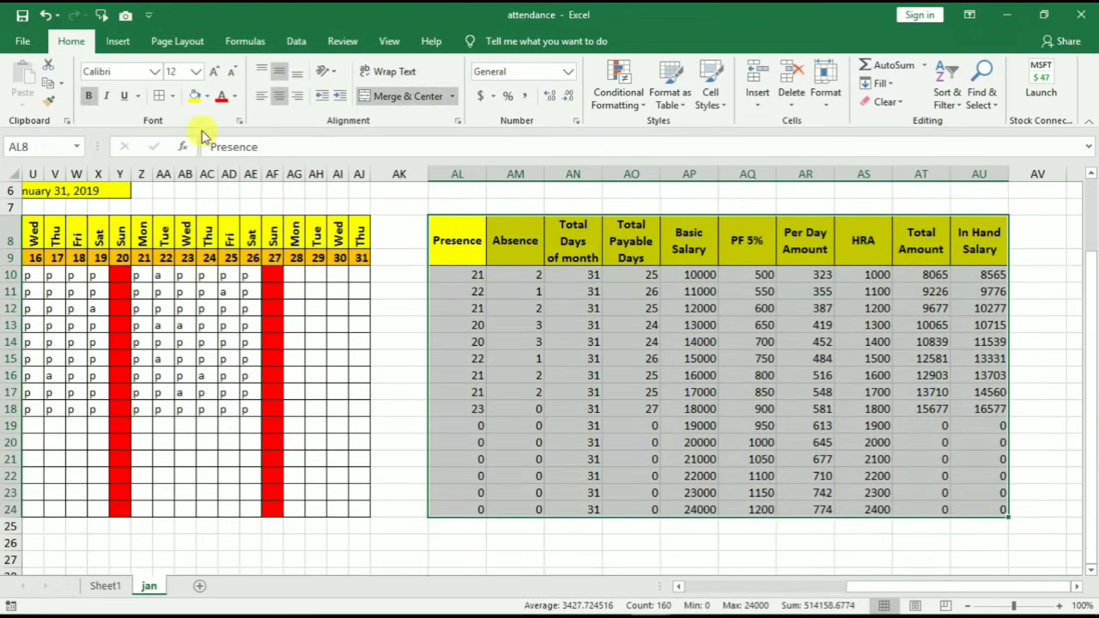
click(161, 101)
click(650, 359)
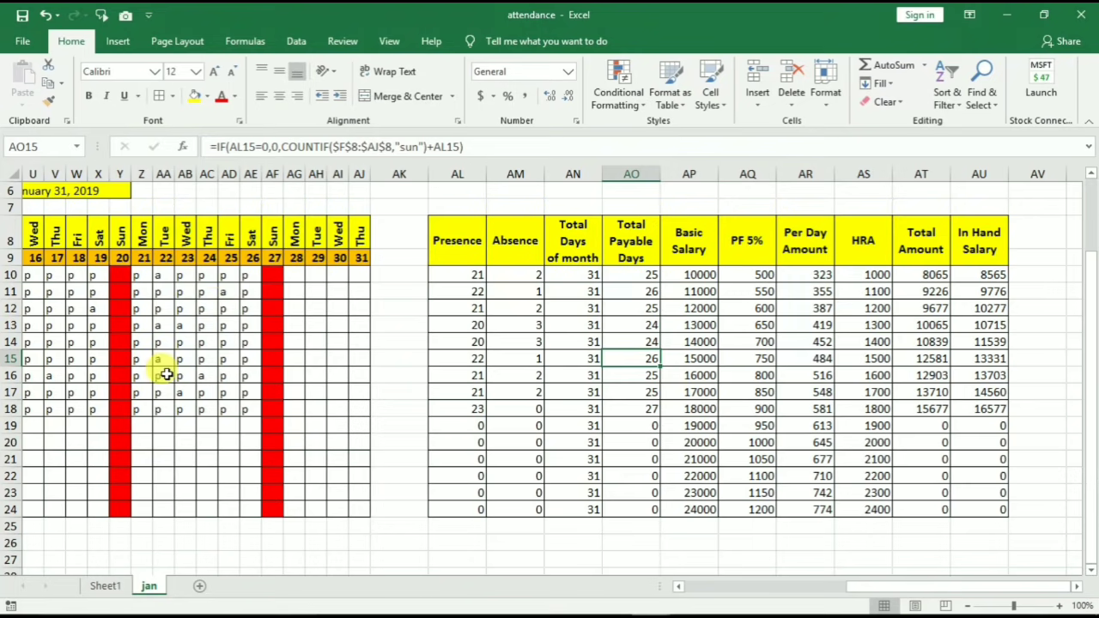
Try extending the attendance grid down to row 31, then undo it.
key(Left)
key(Left)
key(Left)
key(Left)
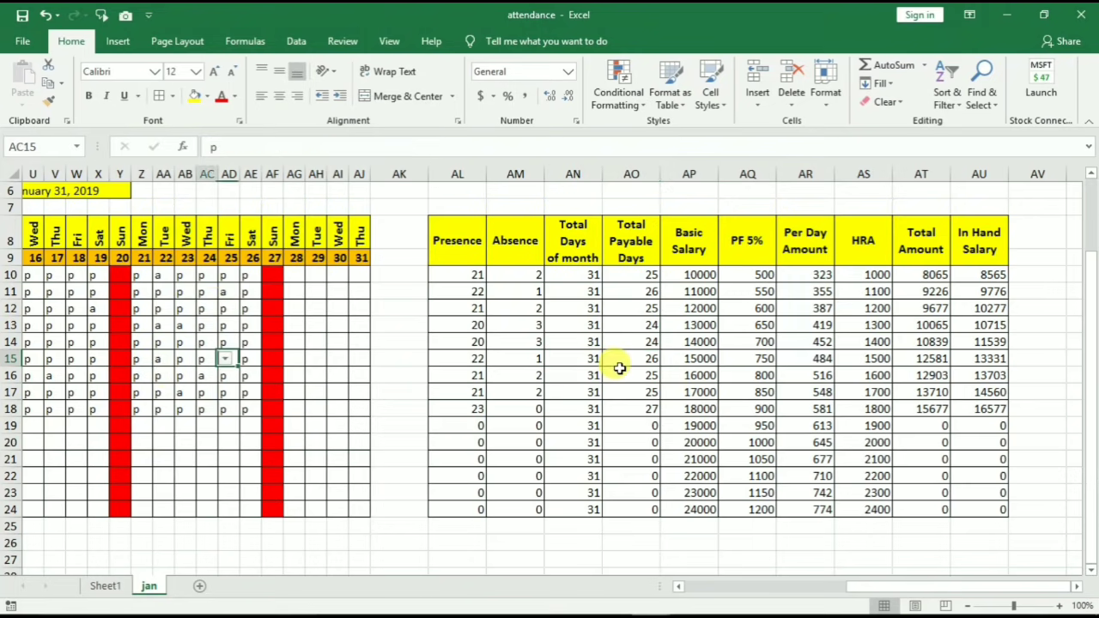
key(Left)
key(Left)
key(Left)
key(Left)
key(Left)
key(Left)
scroll(510, 491, up, 1)
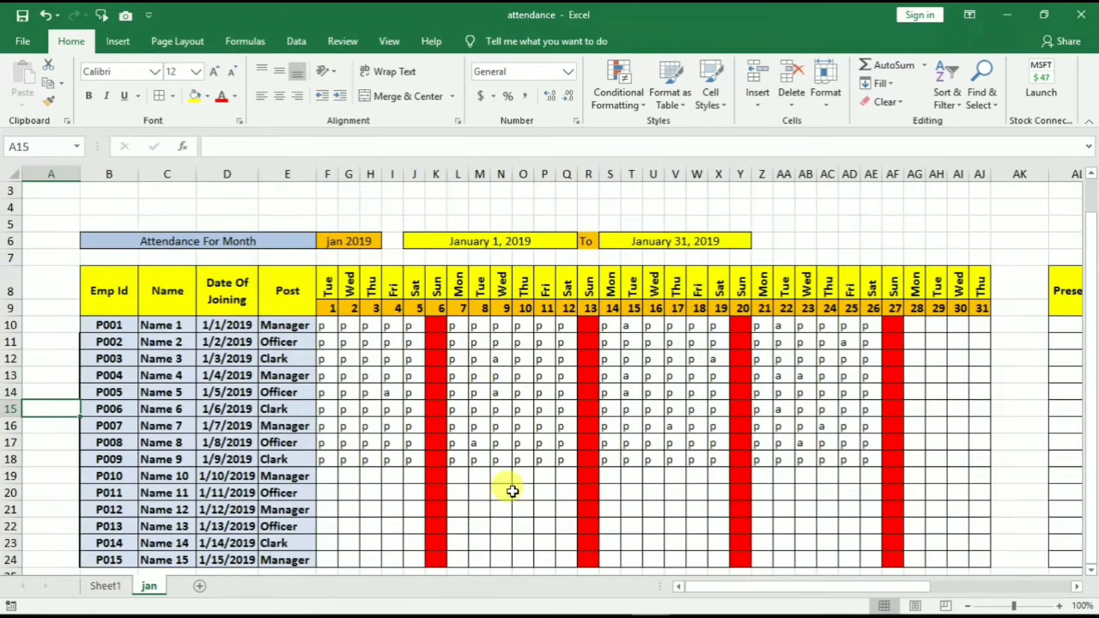
scroll(515, 537, down, 1)
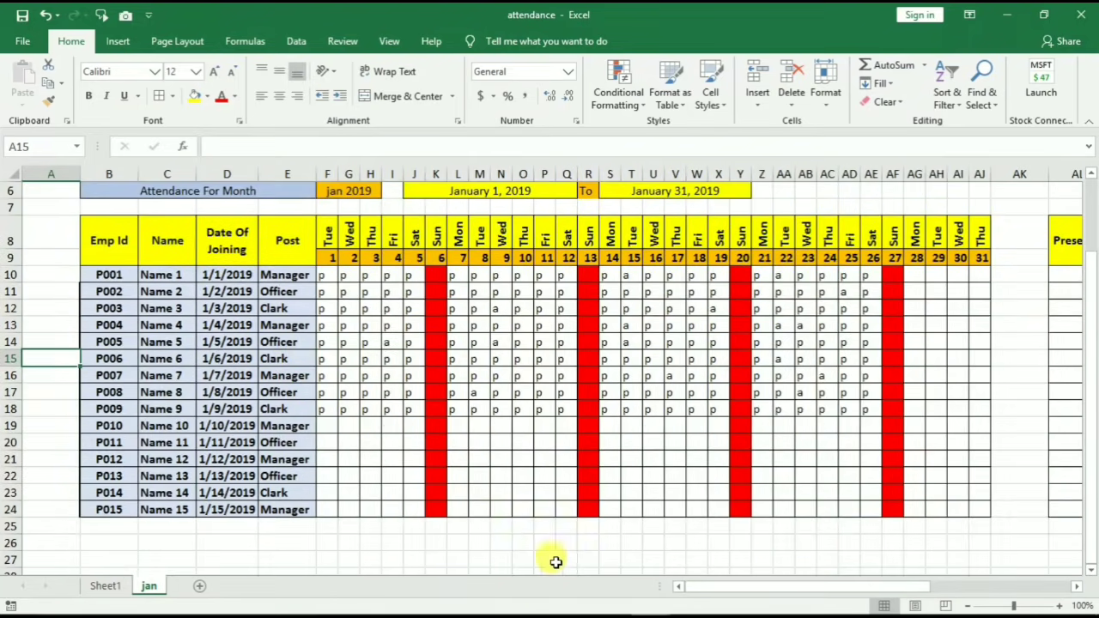
scroll(520, 555, down, 1)
mouse_move(319, 411)
mouse_down()
mouse_move(979, 426)
mouse_move(979, 441)
mouse_up()
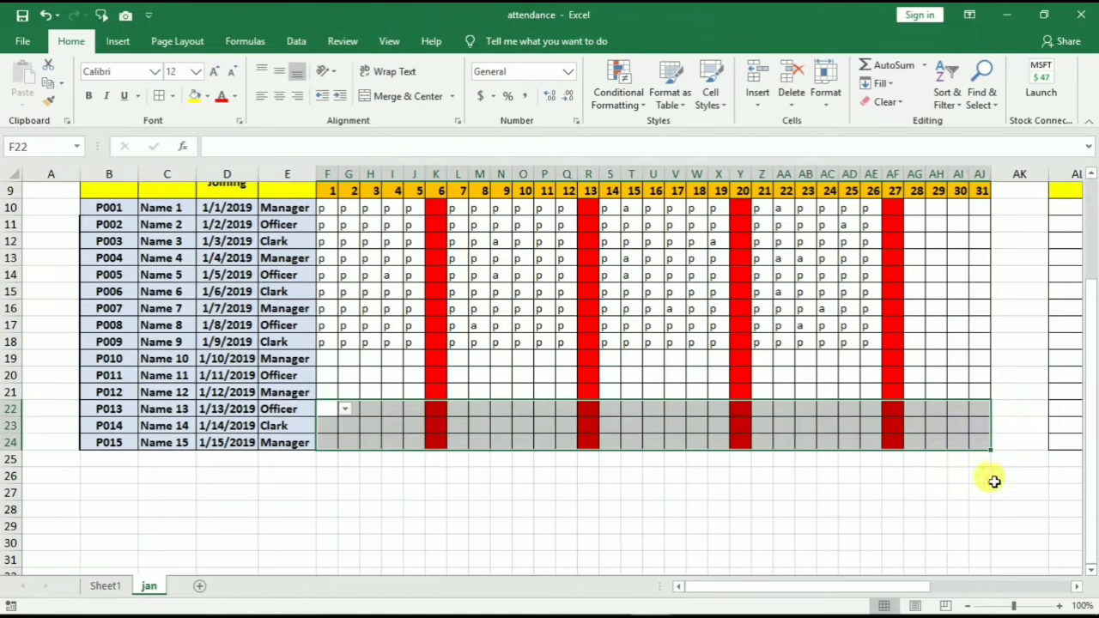
drag(992, 453, 990, 556)
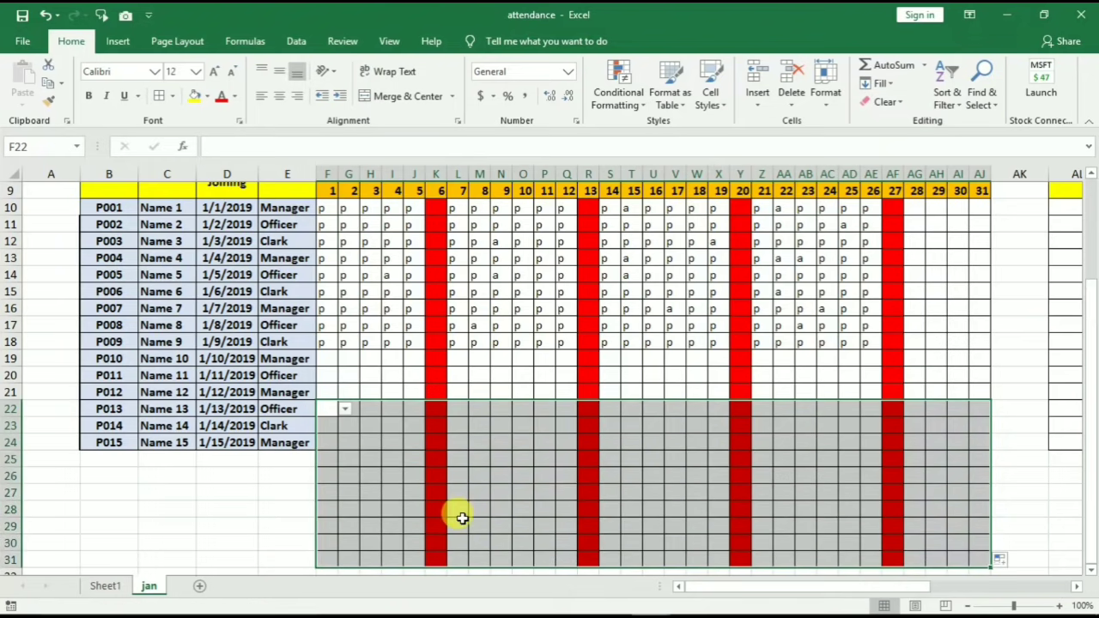
key(ctrl+z)
click(549, 435)
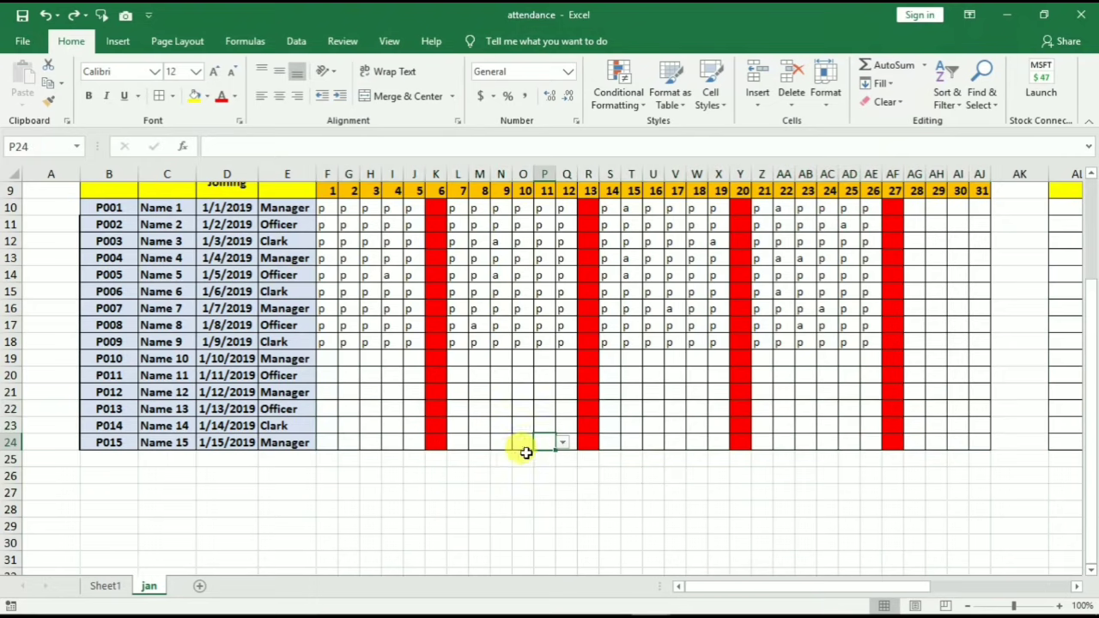
scroll(515, 449, up, 2)
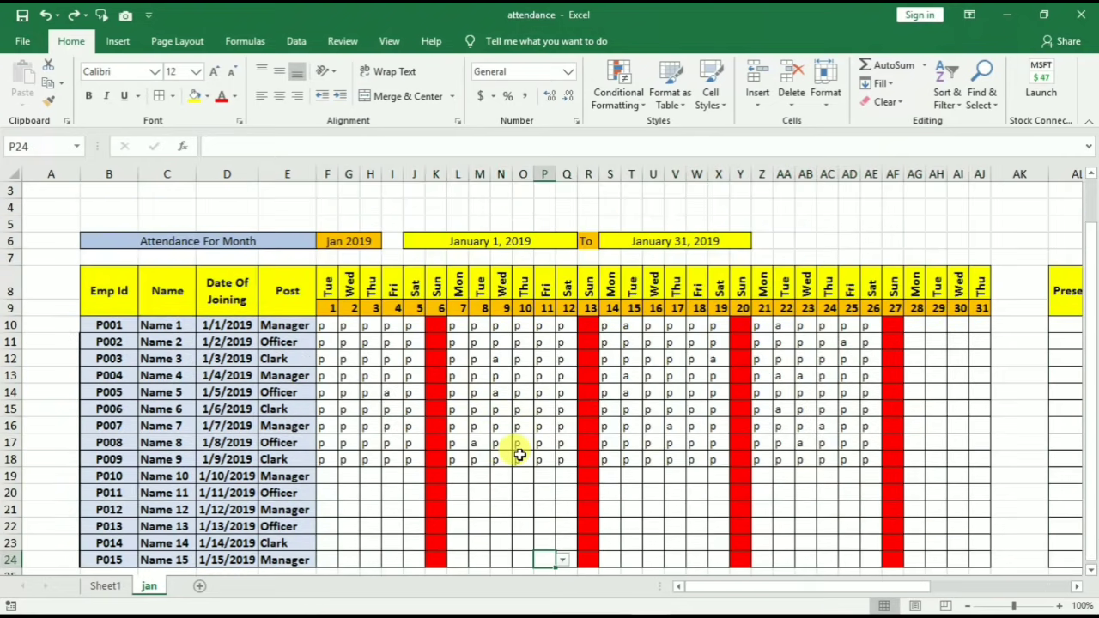
Switch to Sheet1 and rename its tab to 'Home'.
click(103, 587)
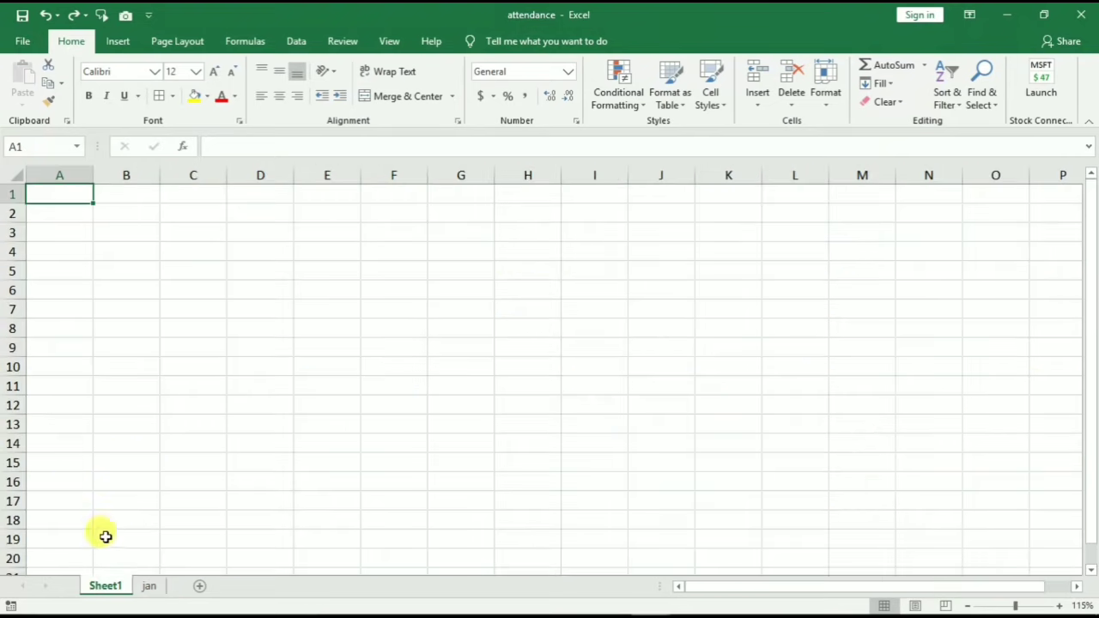
double_click(105, 586)
text(Home)
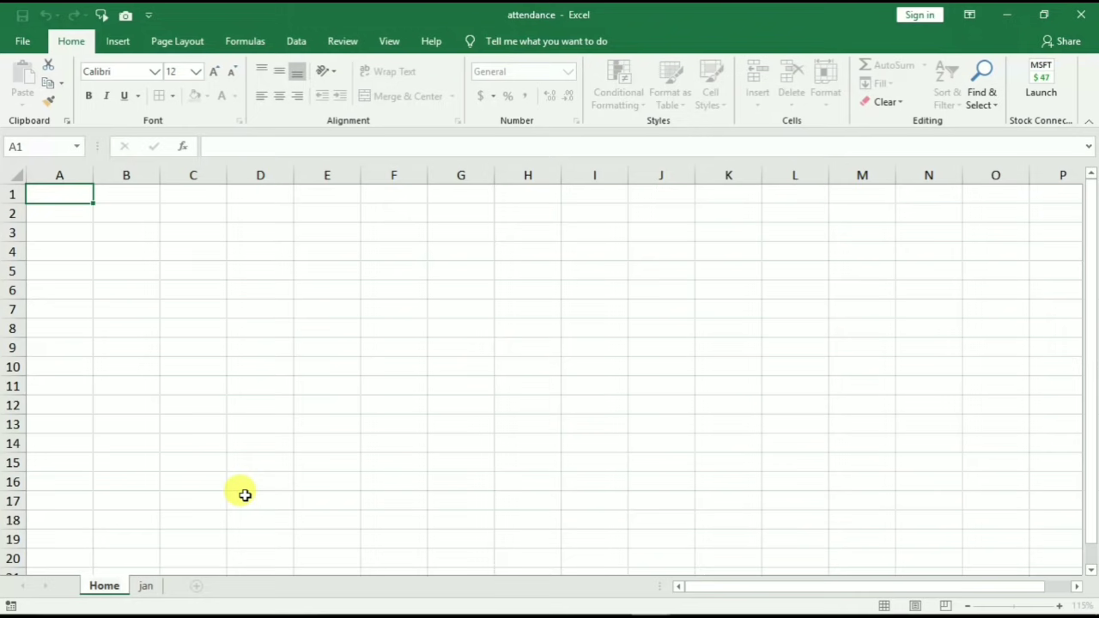
click(184, 327)
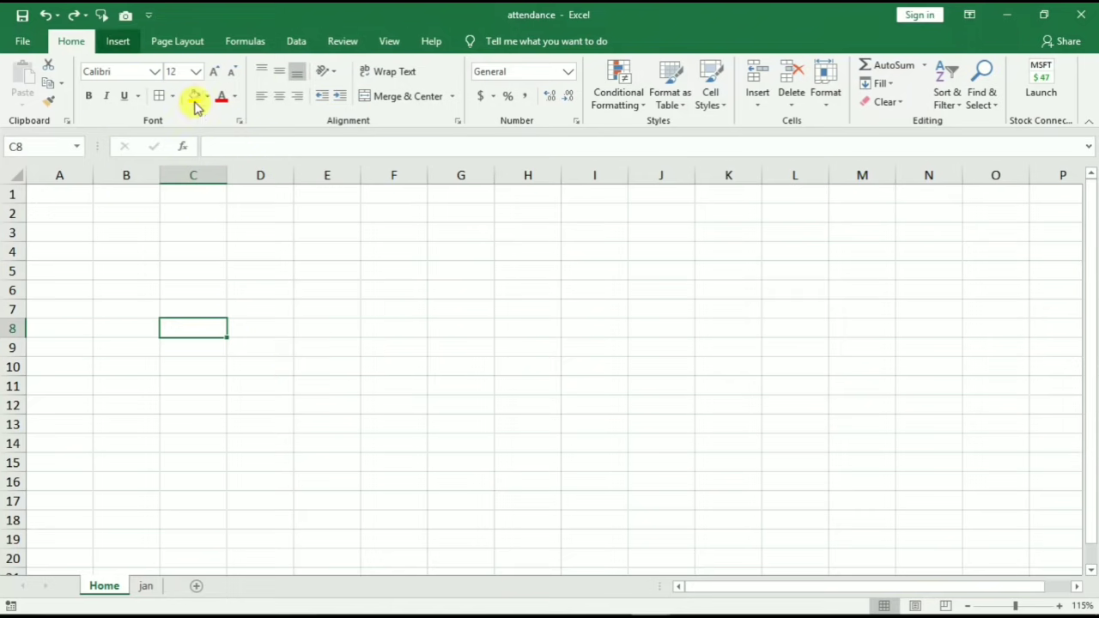
Draw a rectangle shape over cells C6 to E8 on the Home sheet.
click(117, 47)
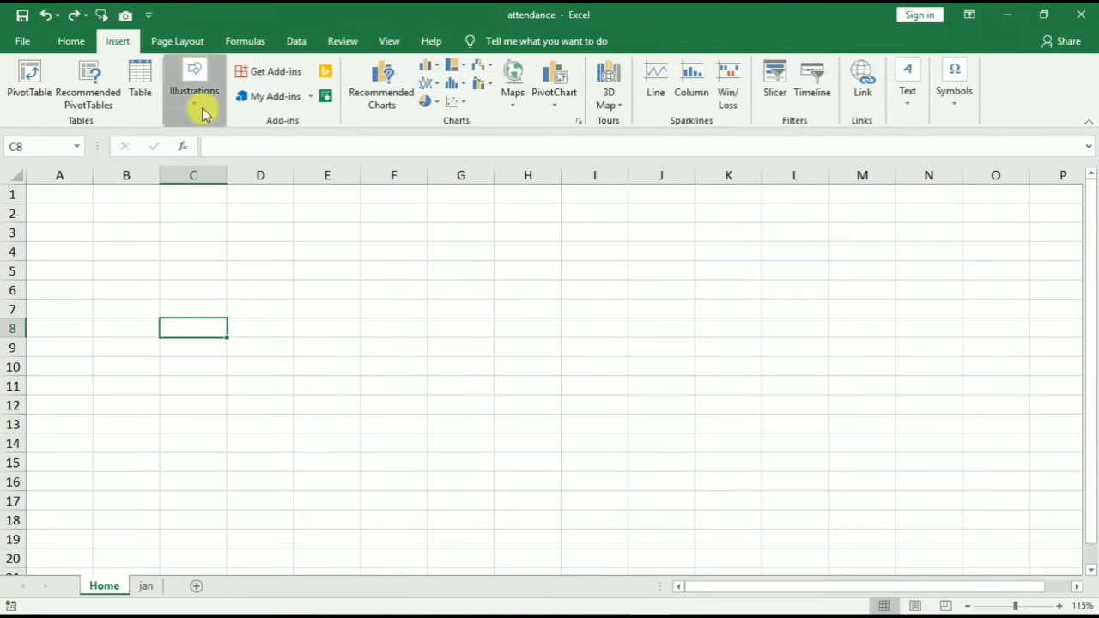
click(195, 99)
click(263, 172)
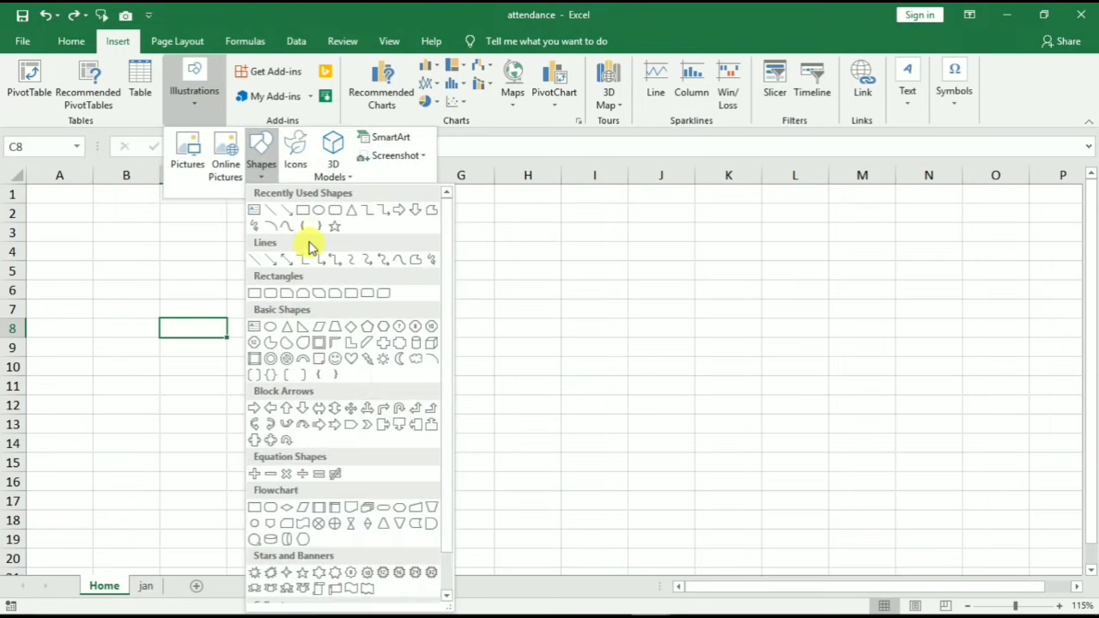
click(304, 213)
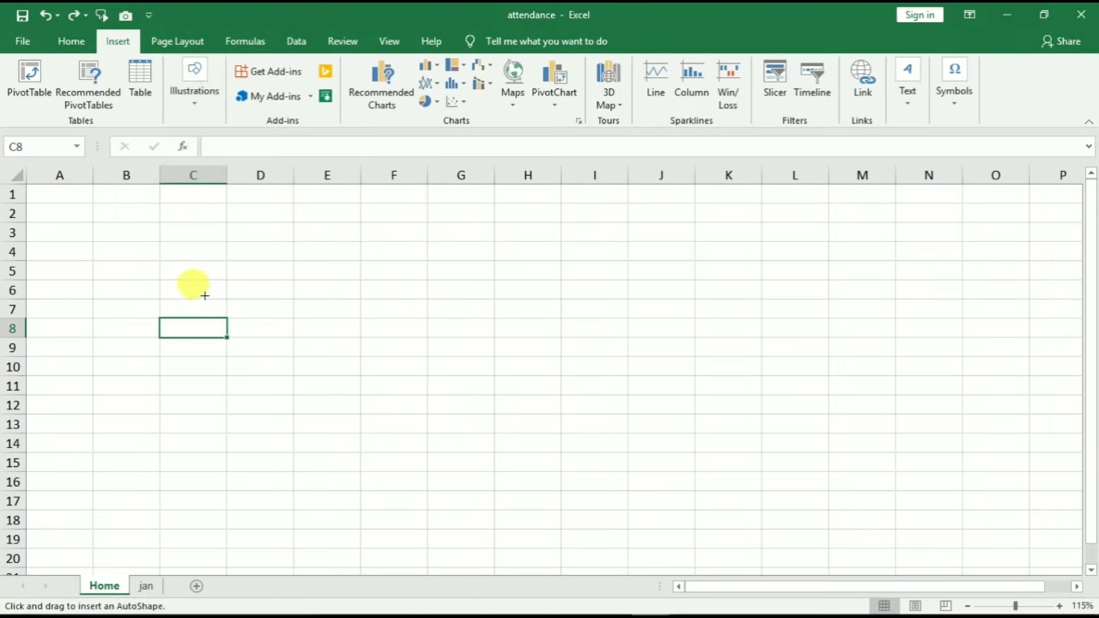
drag(198, 288, 332, 337)
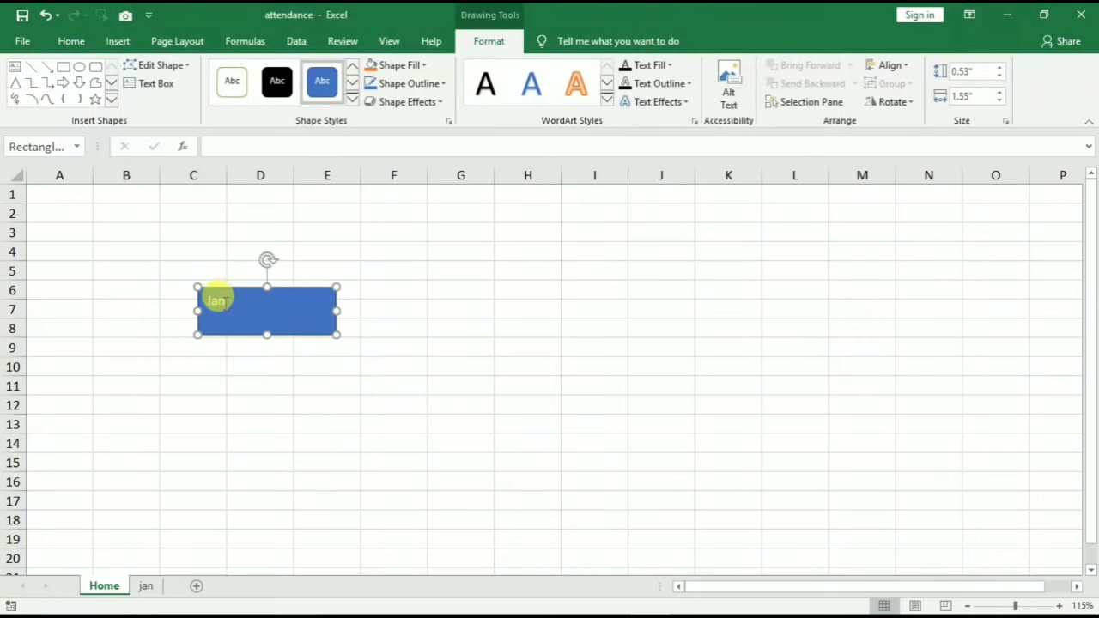
drag(228, 306, 215, 302)
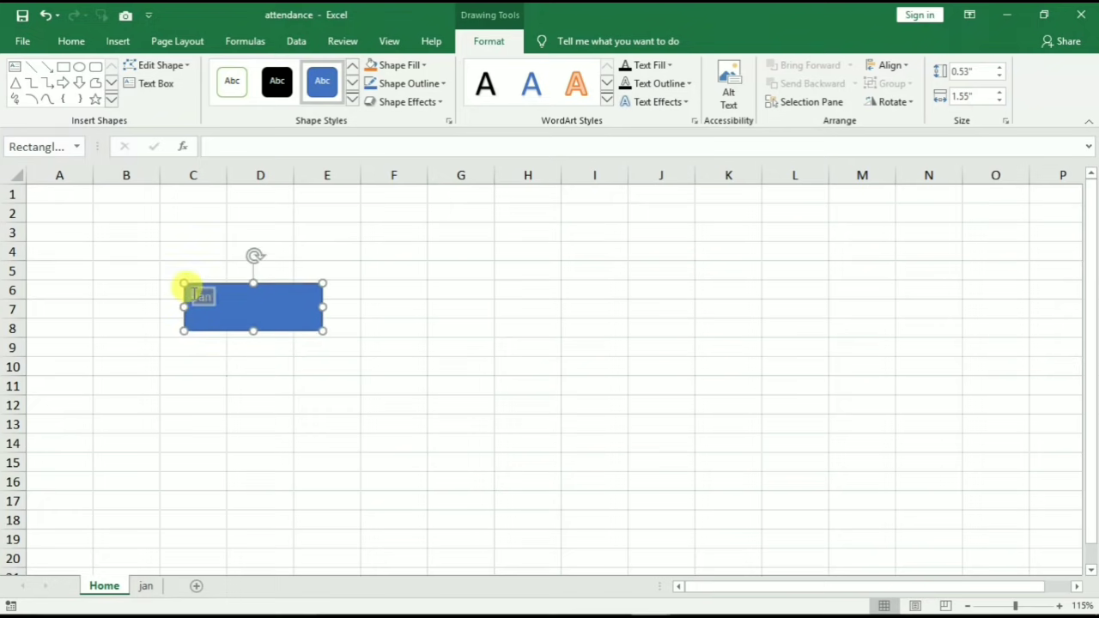
Label the rectangle 'Jan' in enlarged text and select it.
drag(196, 293, 218, 300)
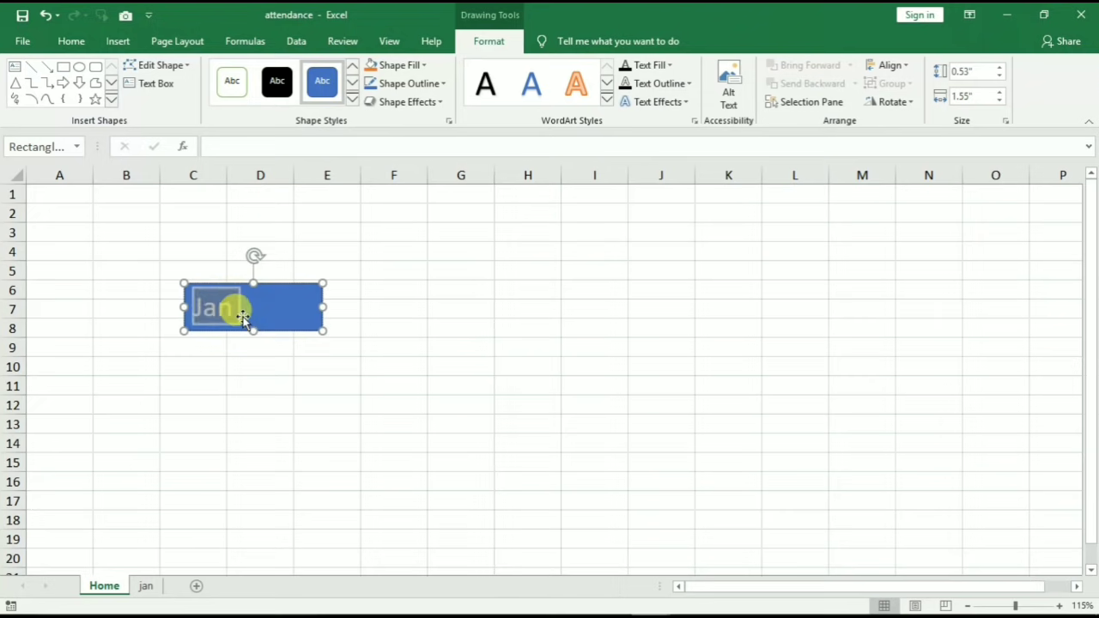
click(257, 361)
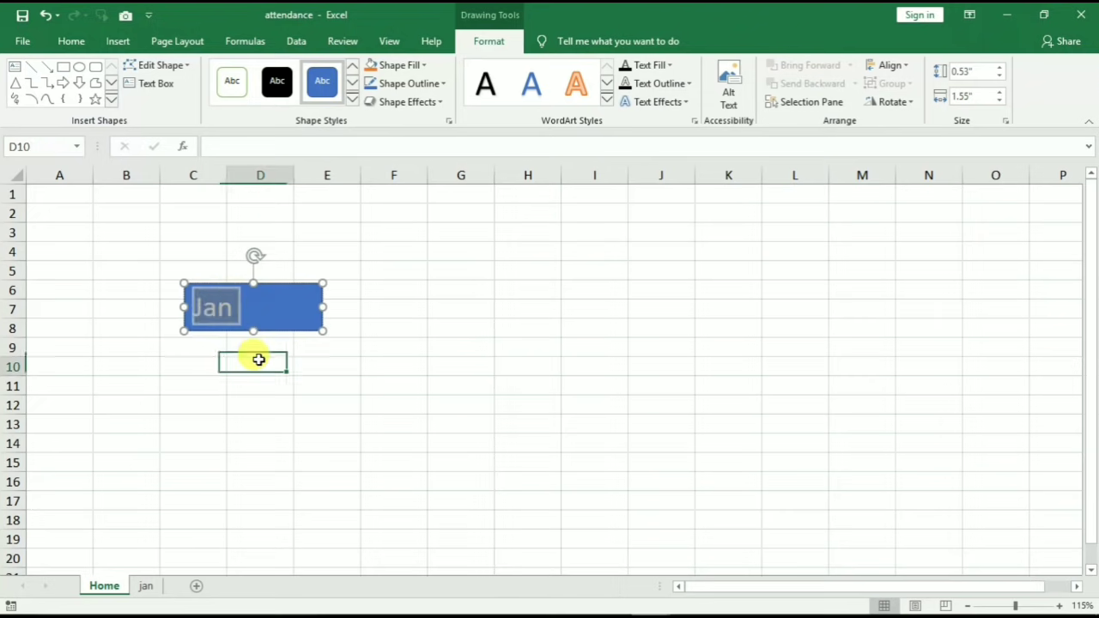
click(242, 312)
click(339, 365)
click(265, 313)
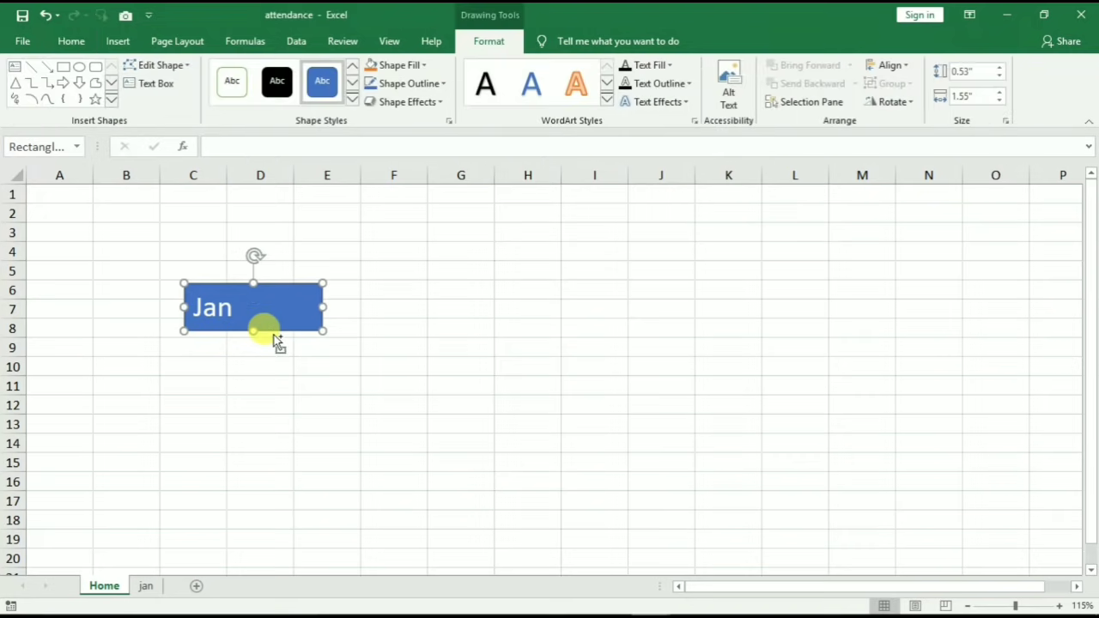
Copy the Jan box into a first column of four boxes, Jan through Apr.
key(ctrl+c)
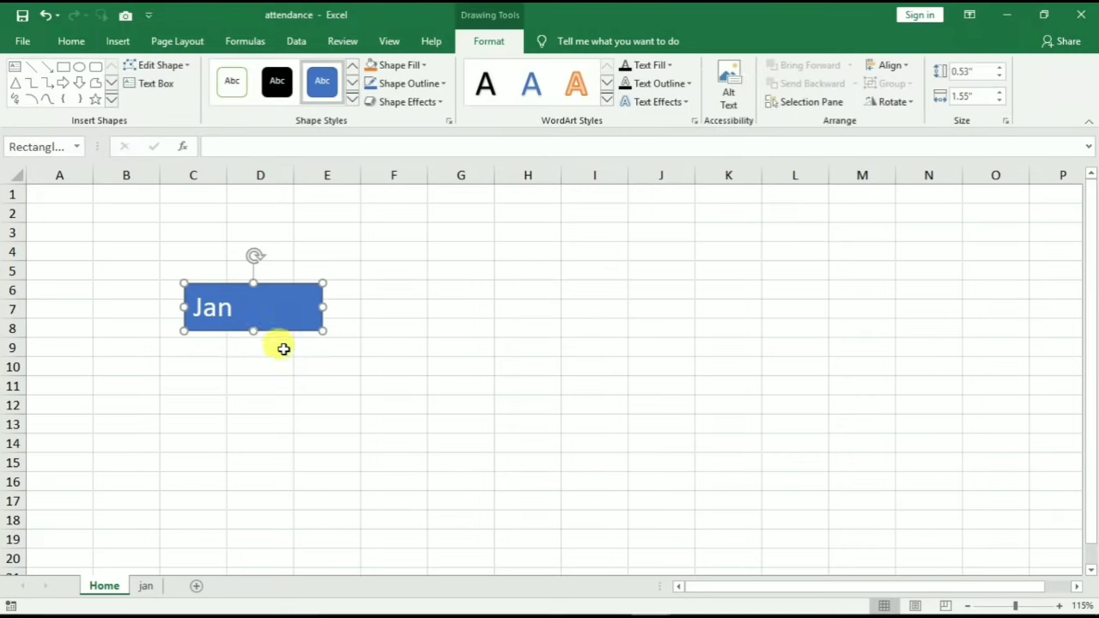
click(282, 348)
key(ctrl+v)
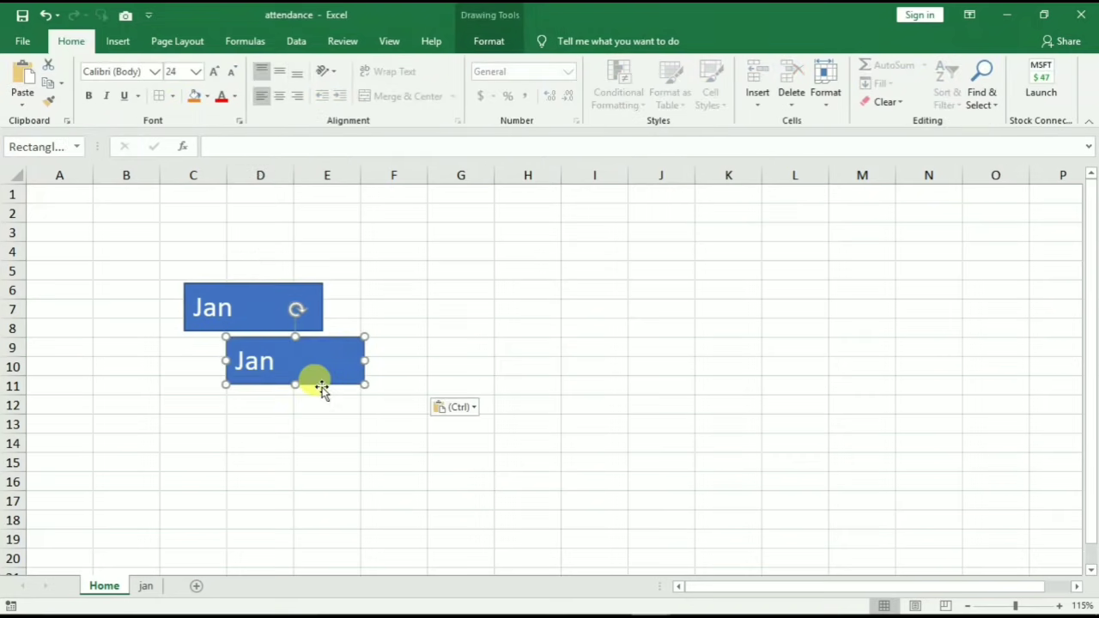
drag(321, 386, 272, 388)
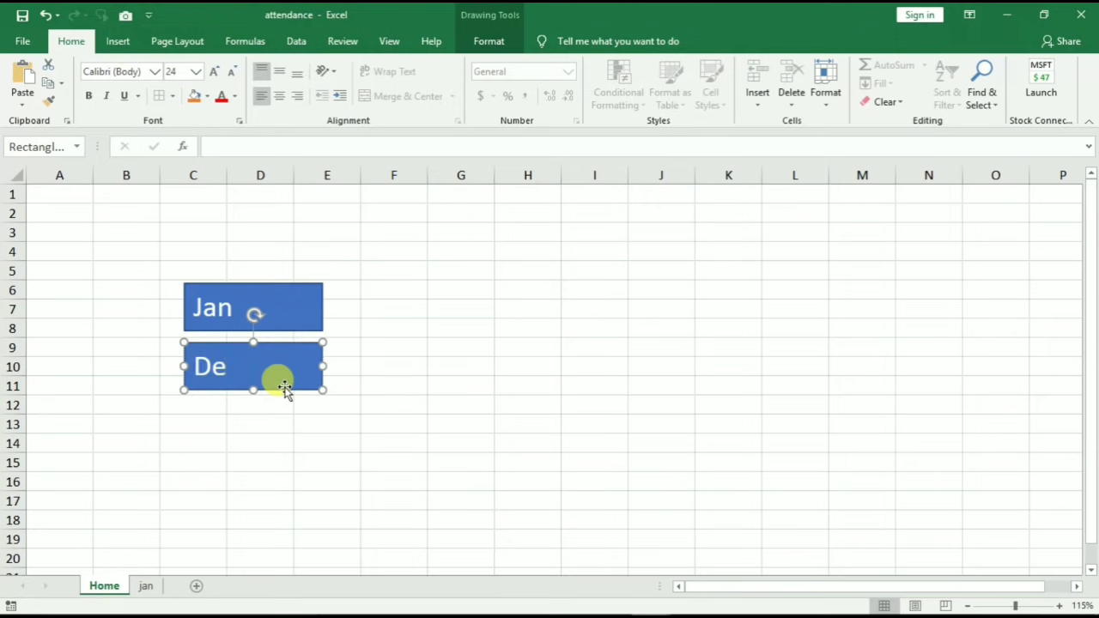
drag(295, 495, 269, 480)
text(F)
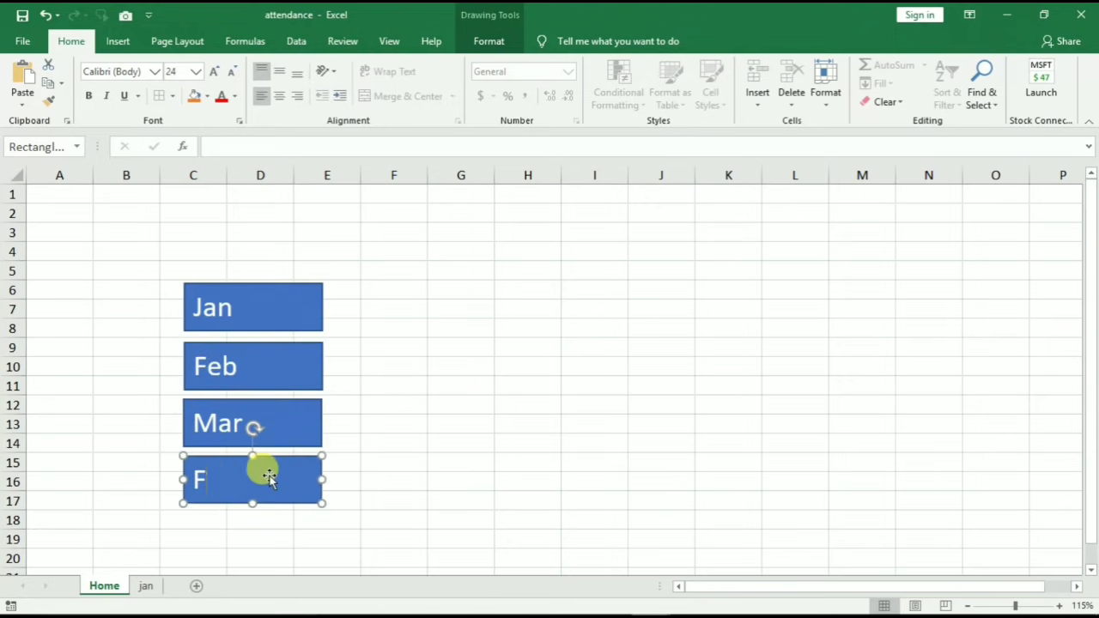
text(pr)
Copy that column twice and relabel the boxes May–Aug and Sep–Dec.
drag(297, 392, 461, 393)
text(MayJunJulAug)
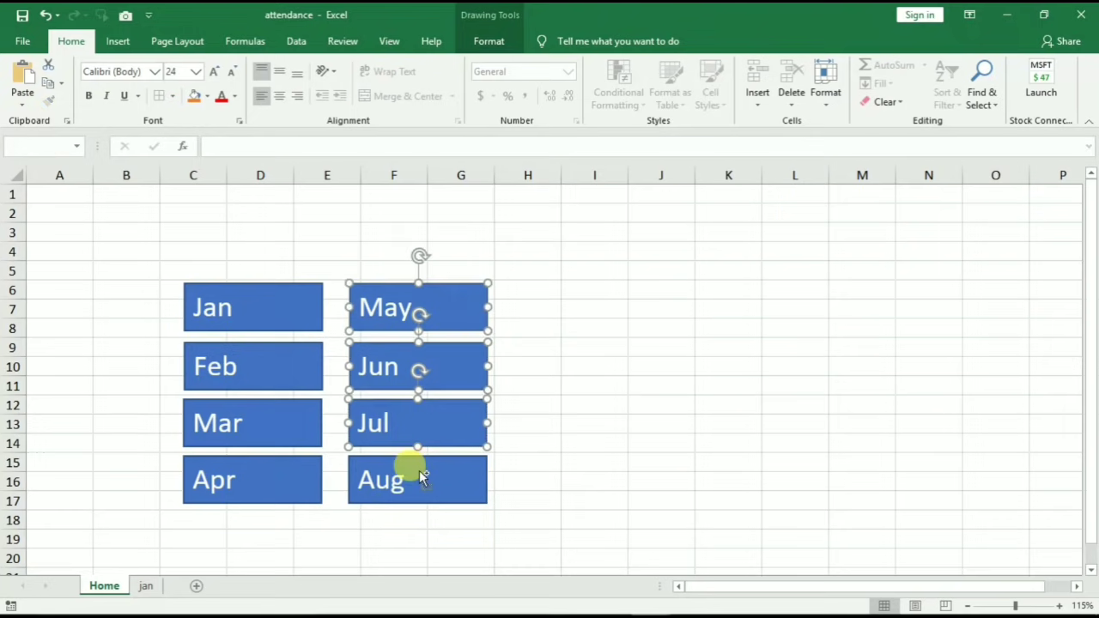
drag(420, 478, 584, 478)
click(638, 314)
text(SepOctNov)
click(552, 500)
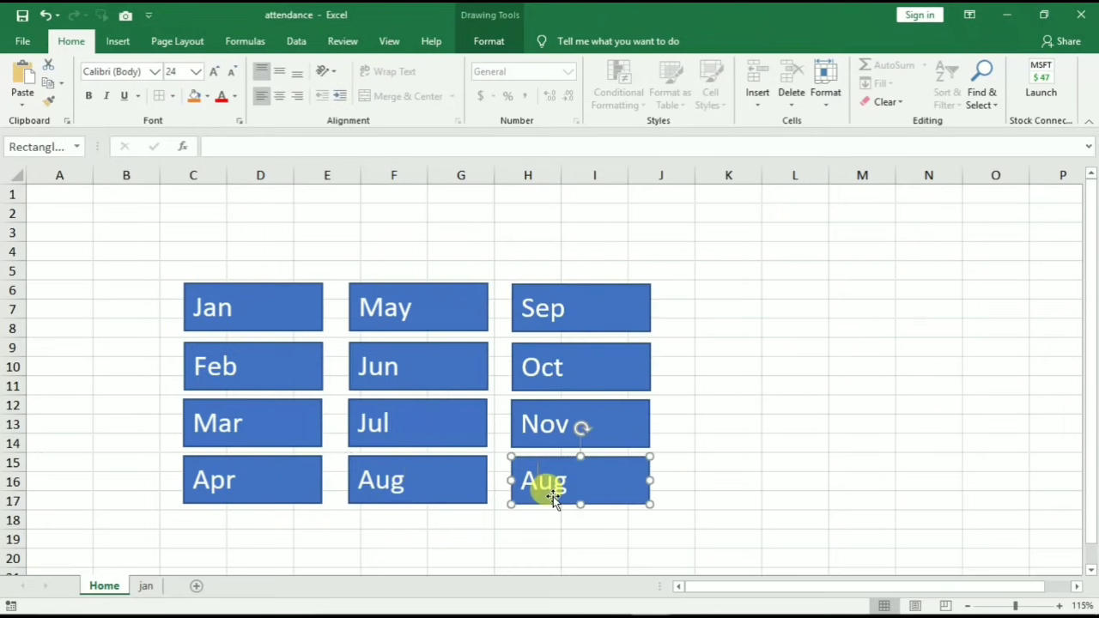
text(Dec)
click(674, 481)
click(797, 440)
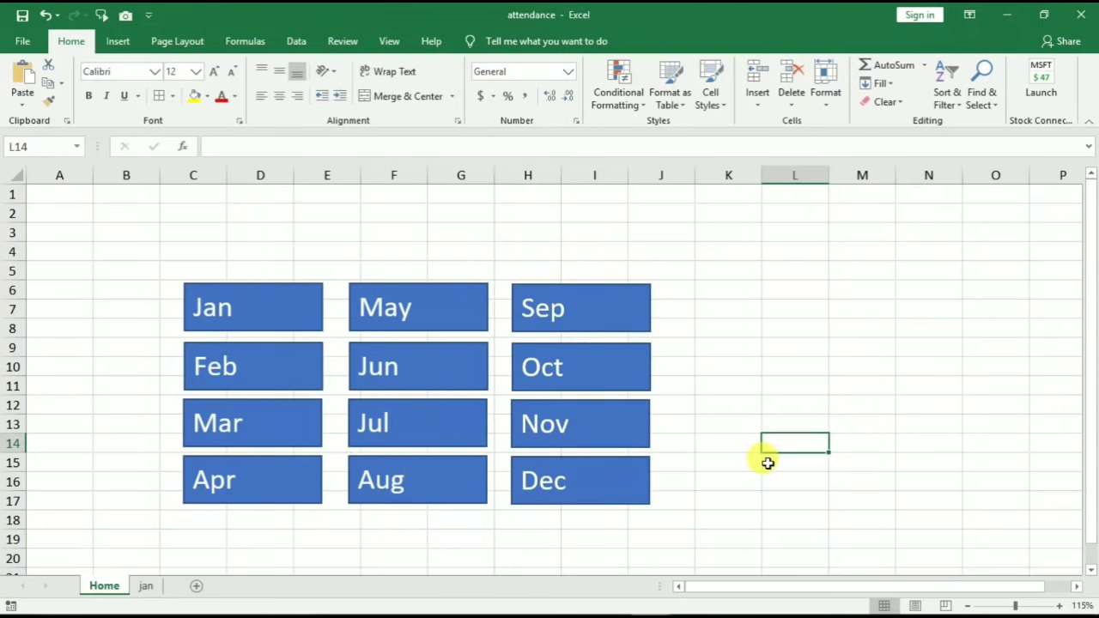
key(Up)
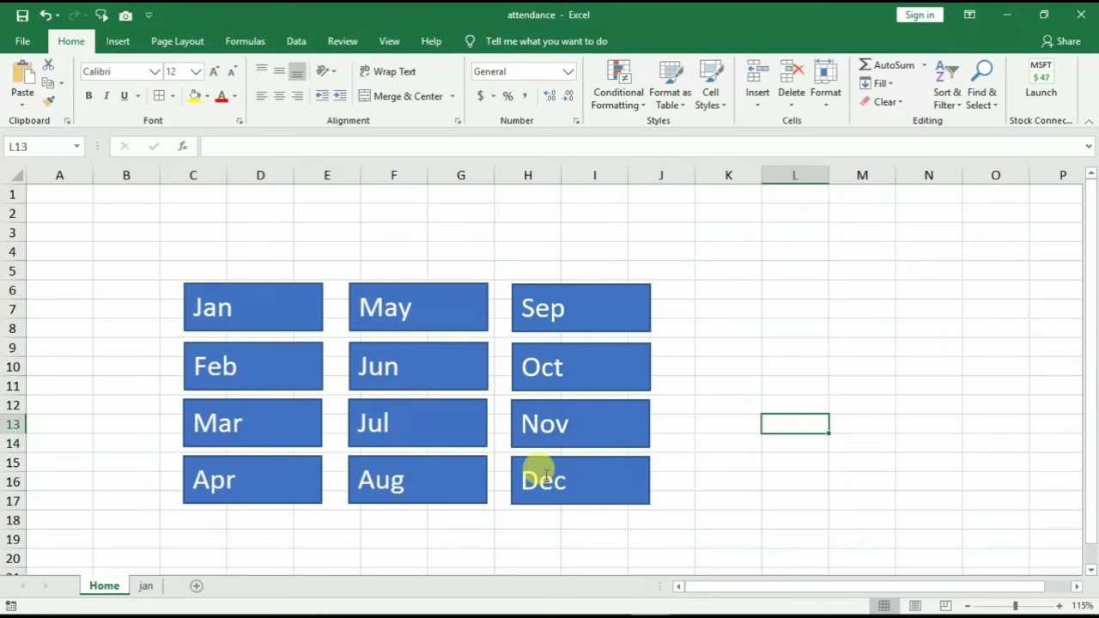
Select all twelve month buttons and fill them red.
click(220, 308)
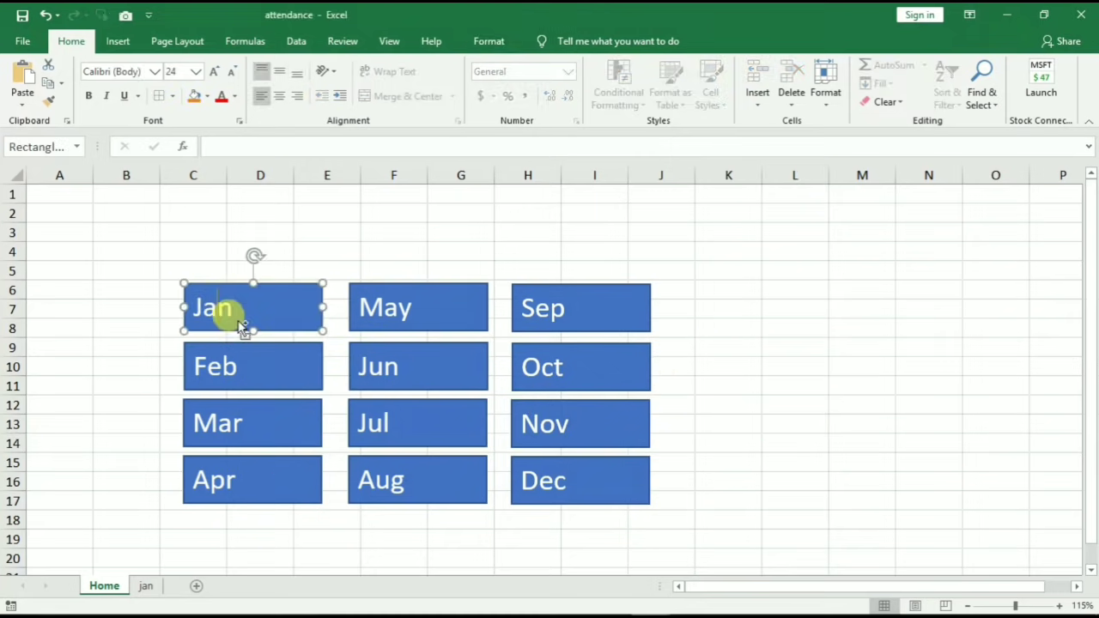
ctrl+click(245, 365)
ctrl+click(241, 413)
ctrl+click(417, 368)
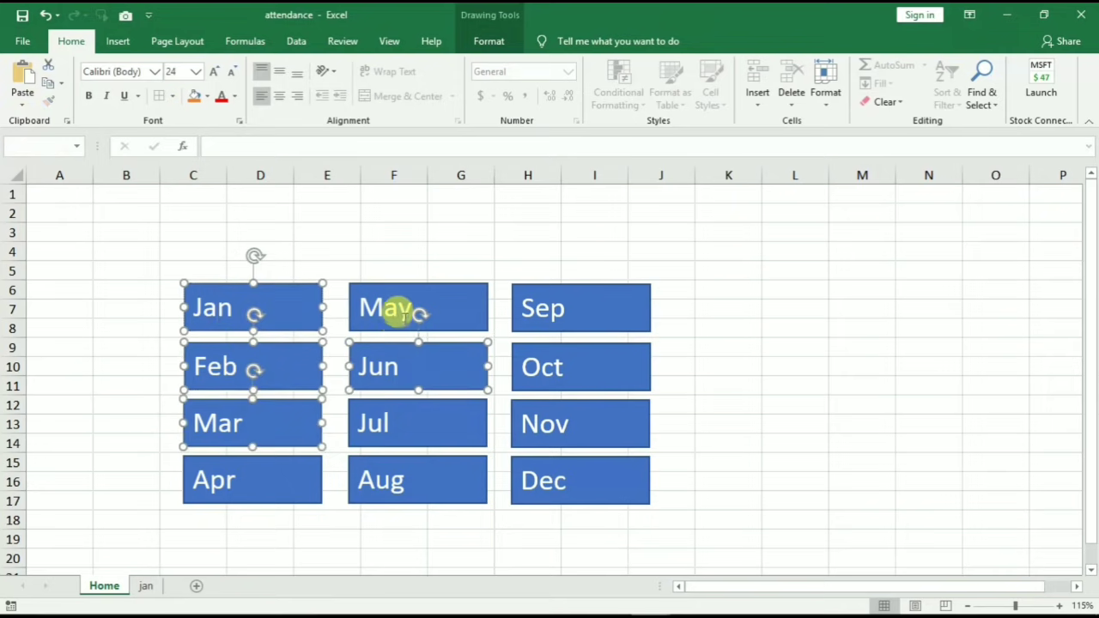
ctrl+click(404, 309)
ctrl+click(359, 427)
ctrl+click(280, 464)
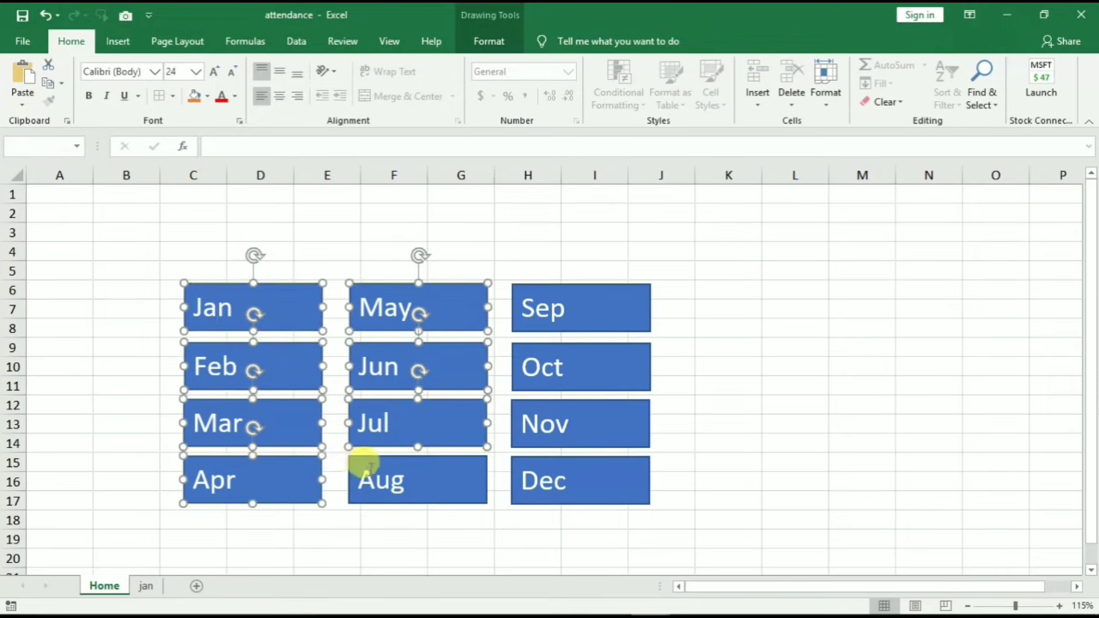
ctrl+click(364, 468)
ctrl+click(517, 463)
ctrl+click(524, 425)
ctrl+click(528, 368)
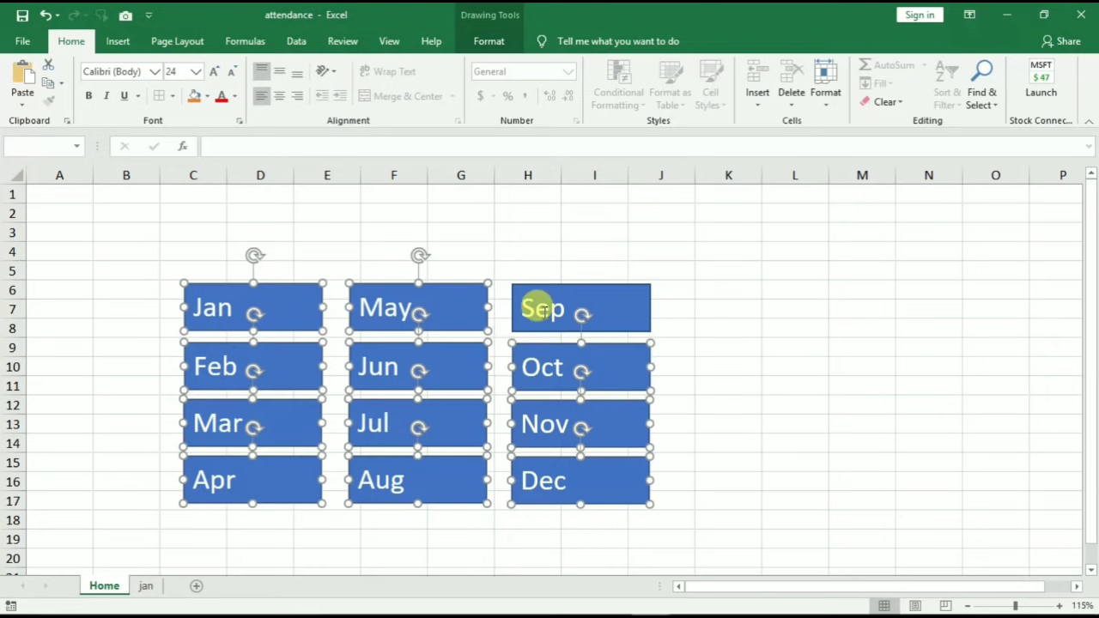
ctrl+click(539, 305)
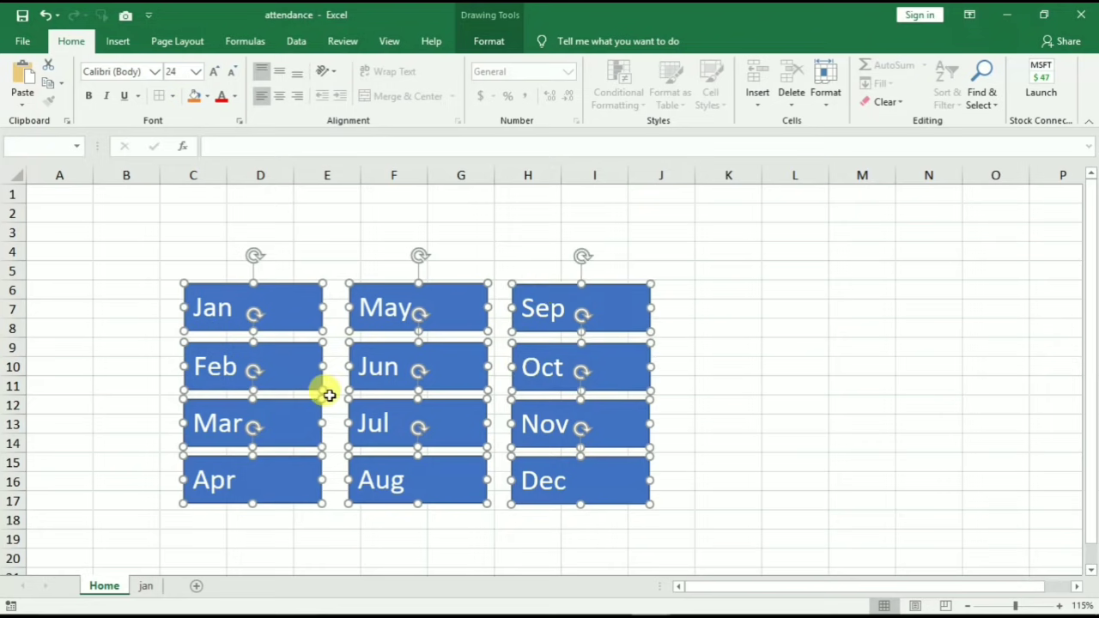
click(481, 48)
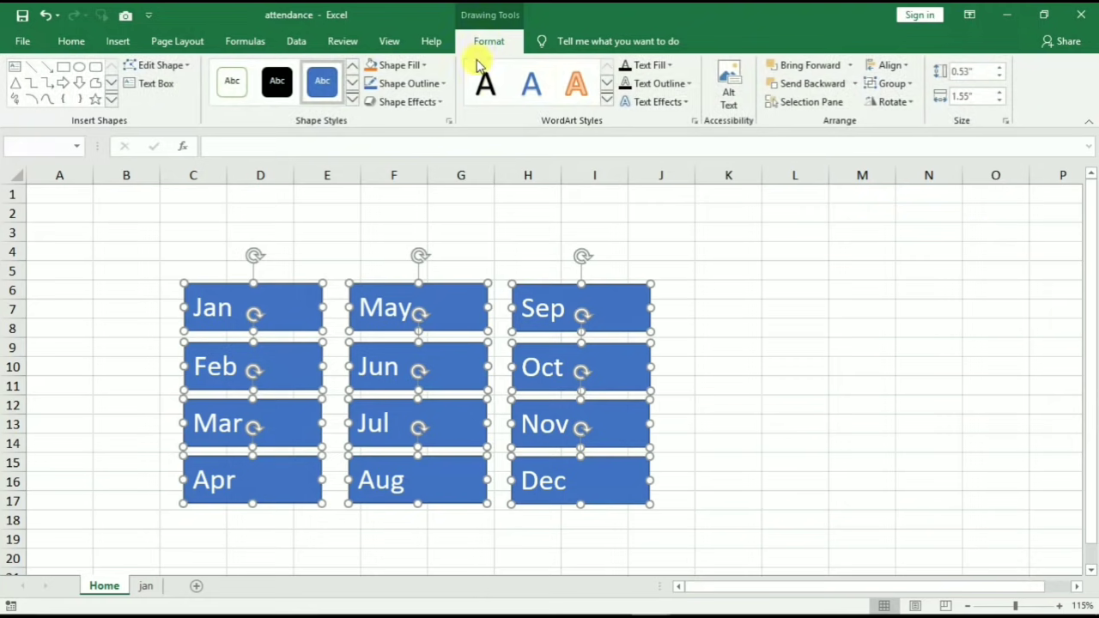
click(423, 68)
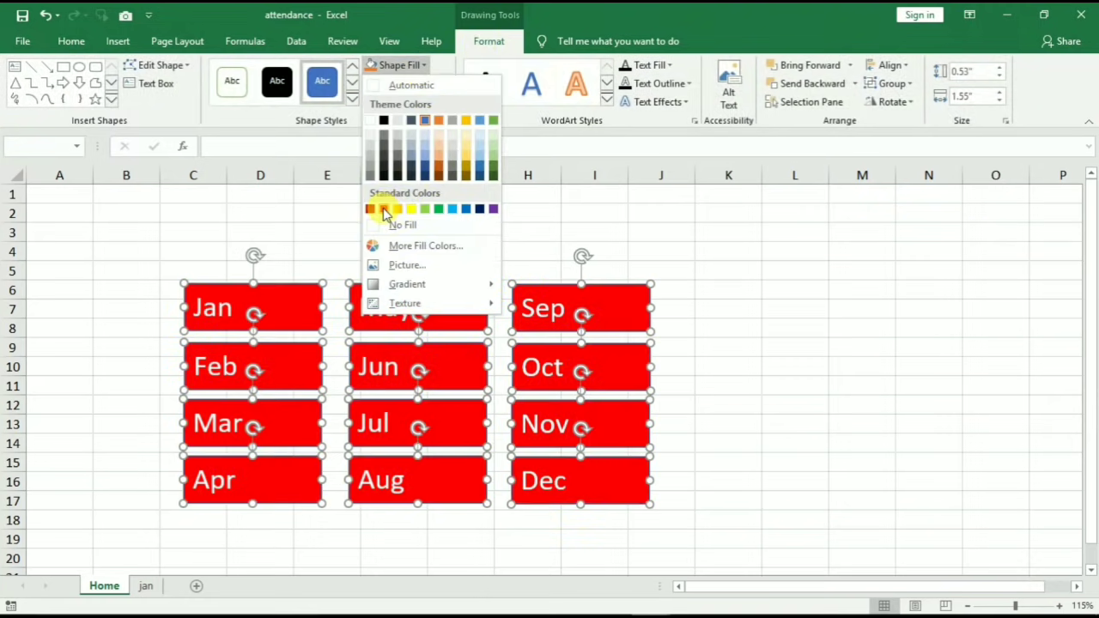
click(384, 209)
Give the month buttons an outer drop shadow.
click(429, 103)
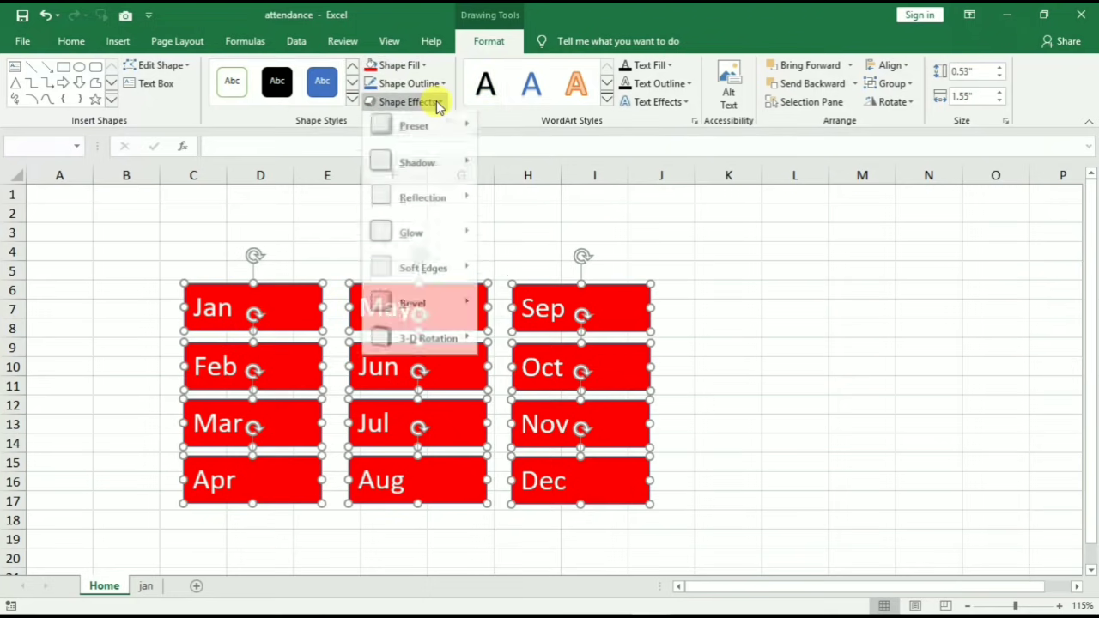
mouse_move(430, 171)
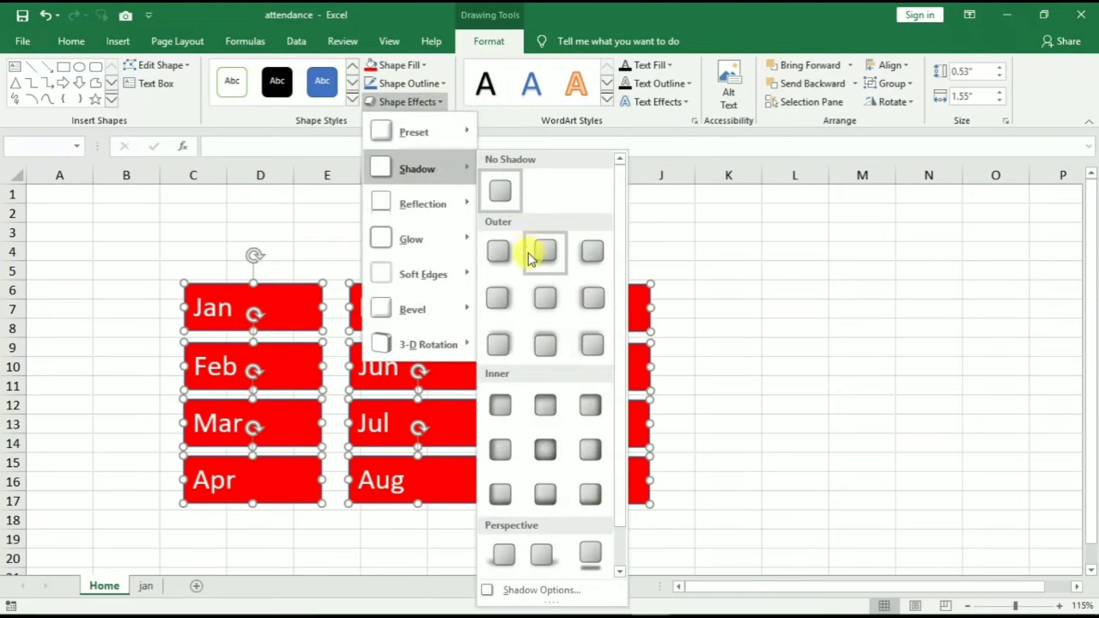
click(552, 346)
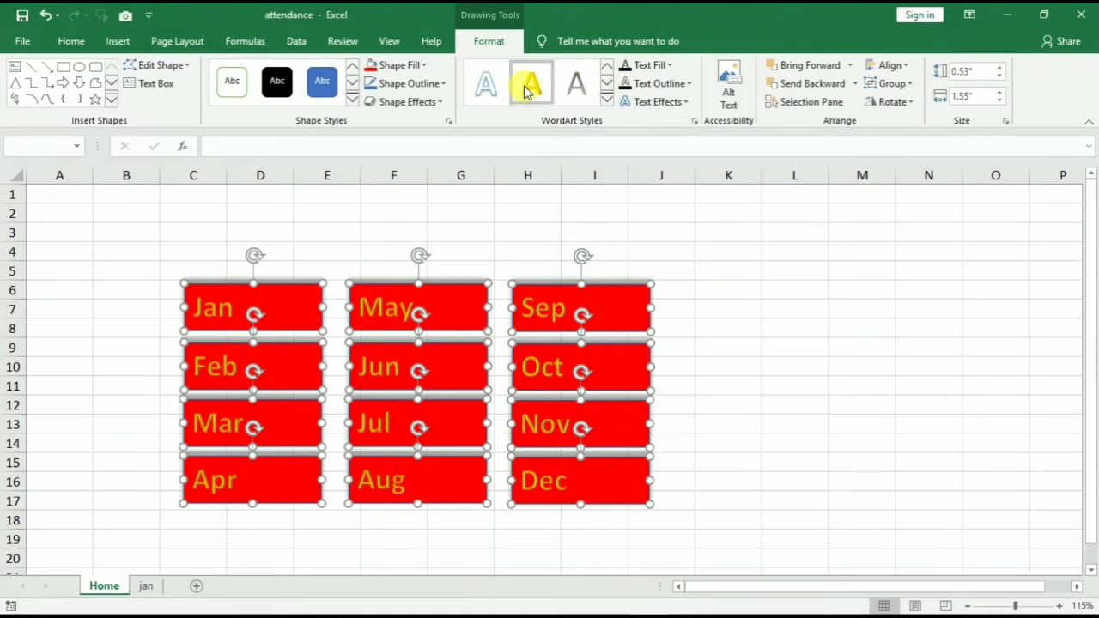
click(702, 326)
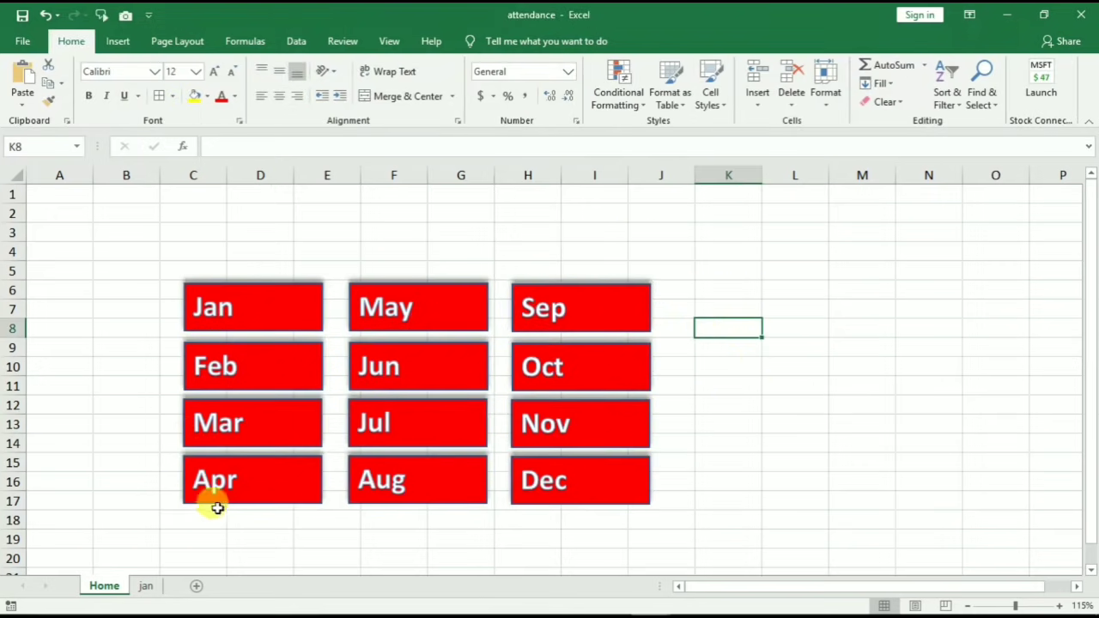
Copy the house picture from Book4 - Copy and paste it at B2:B4 on the jan sheet.
click(146, 587)
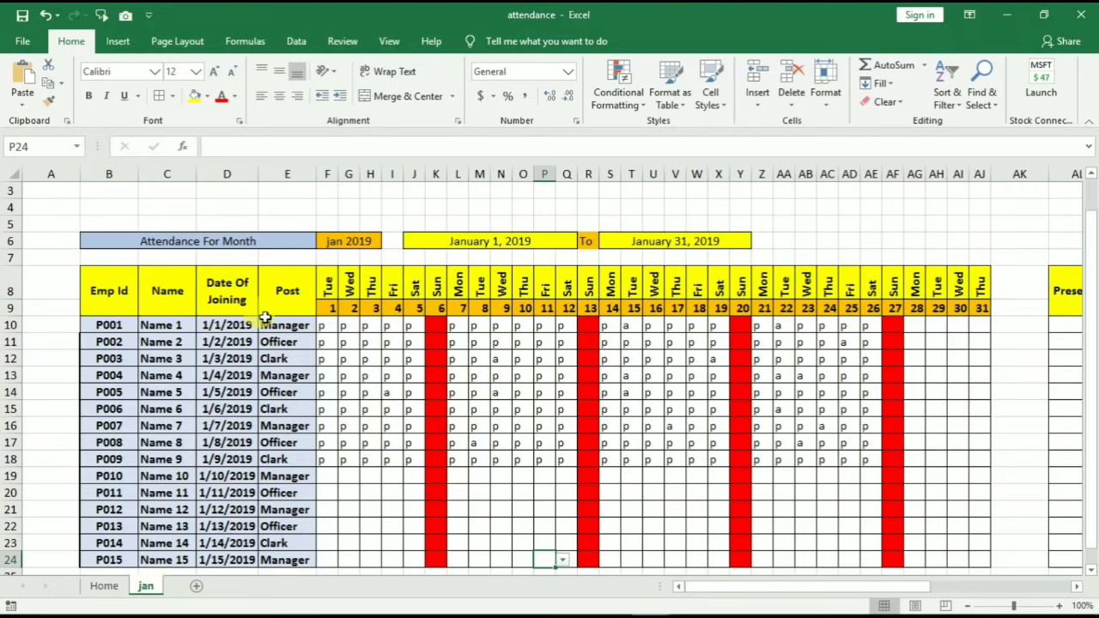
scroll(459, 353, up, 2)
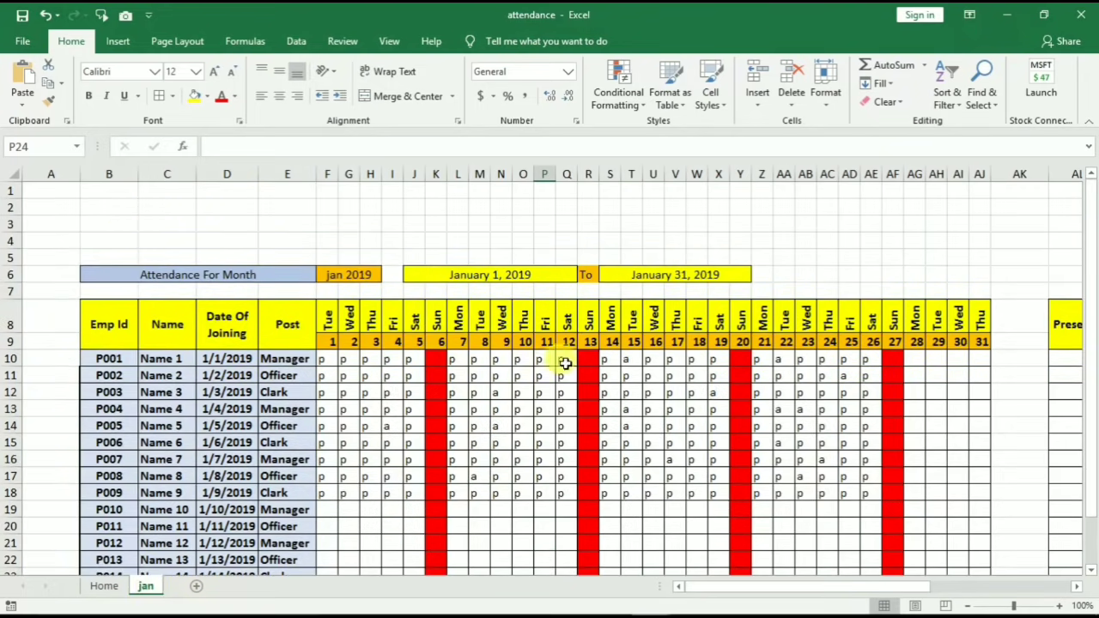
mouse_move(650, 600)
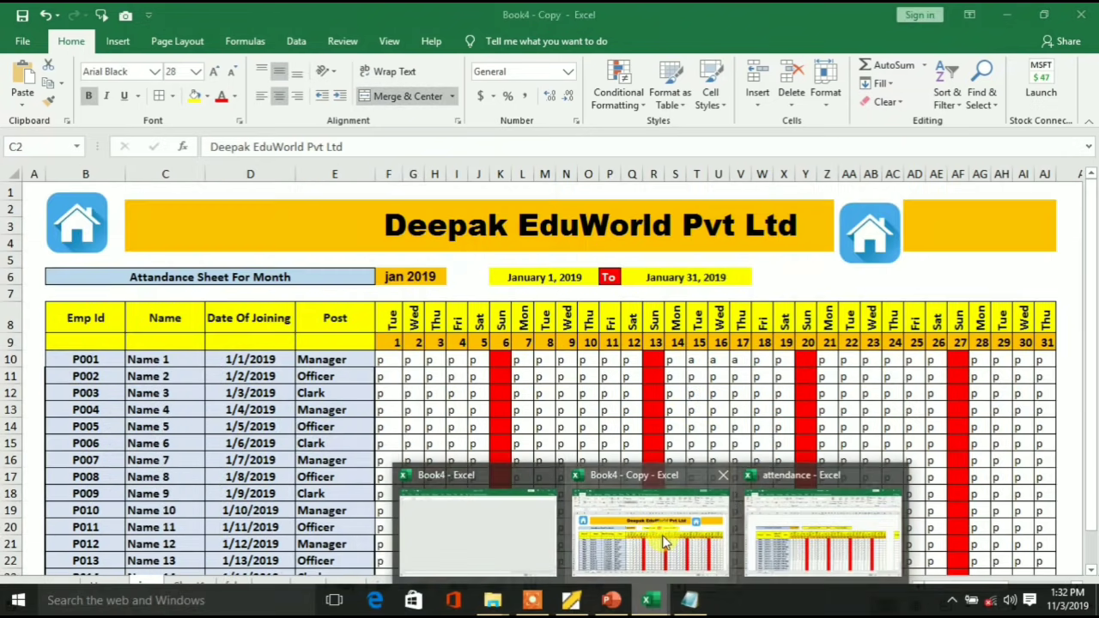
click(666, 541)
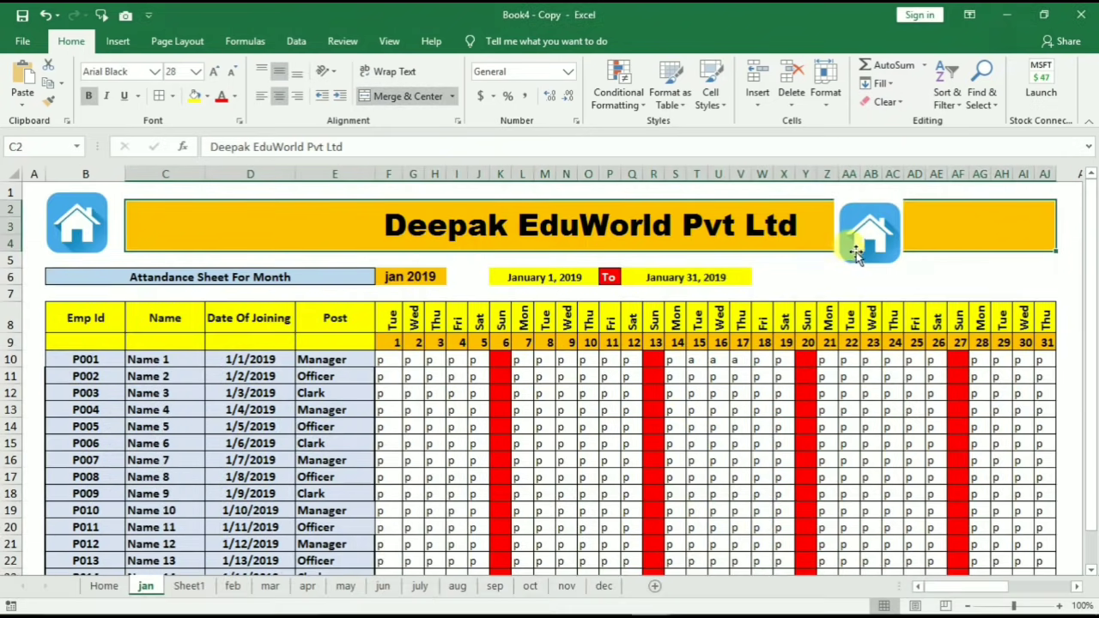
drag(861, 231, 596, 443)
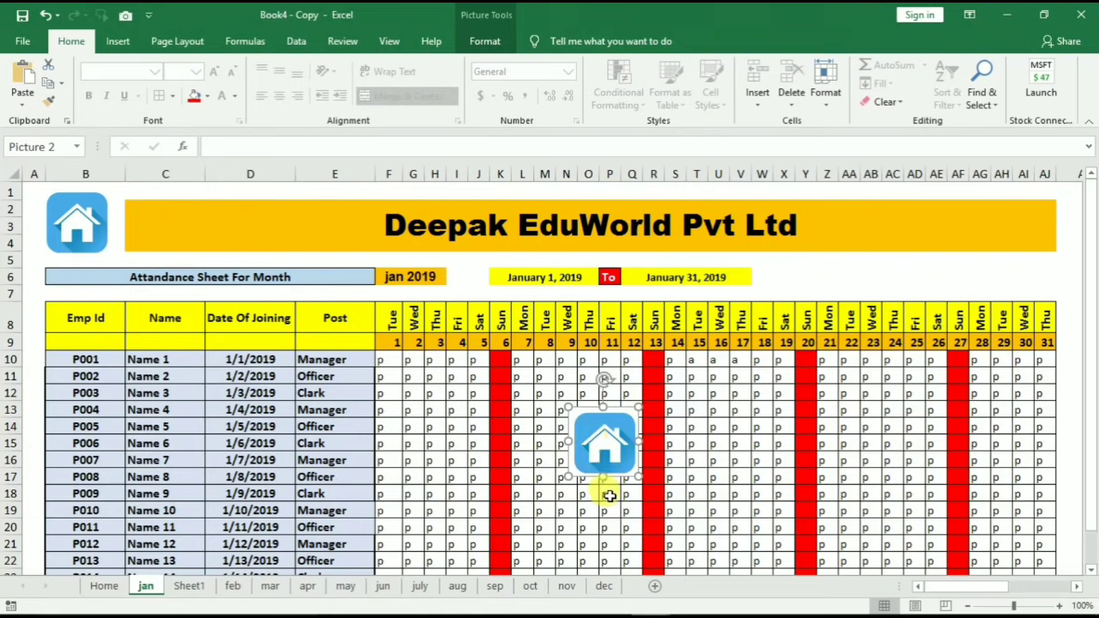
mouse_move(626, 605)
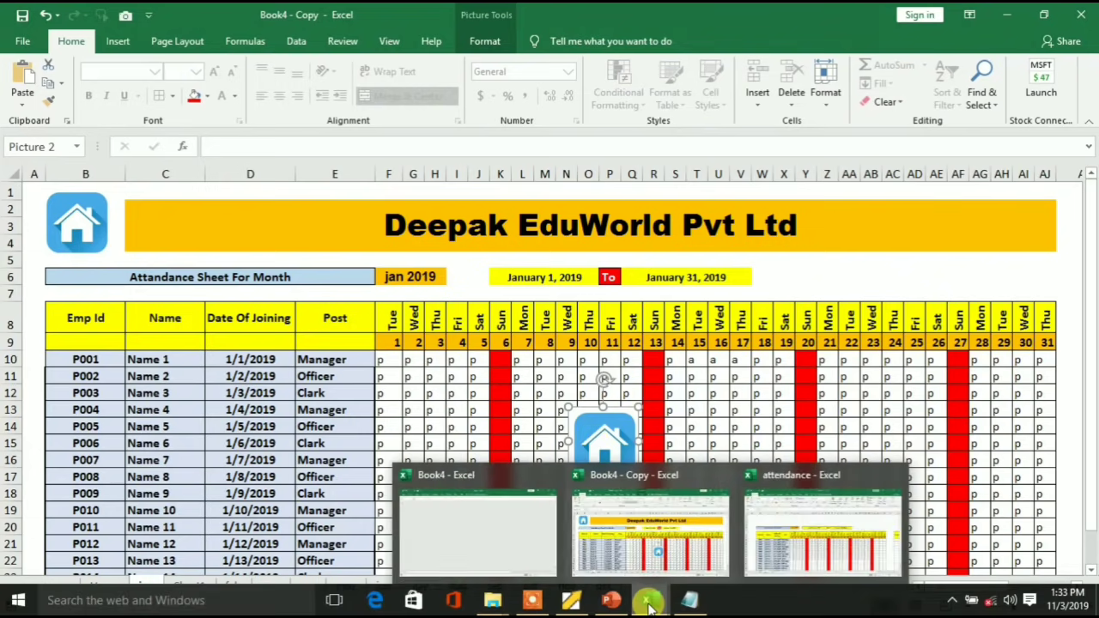
click(777, 537)
click(162, 218)
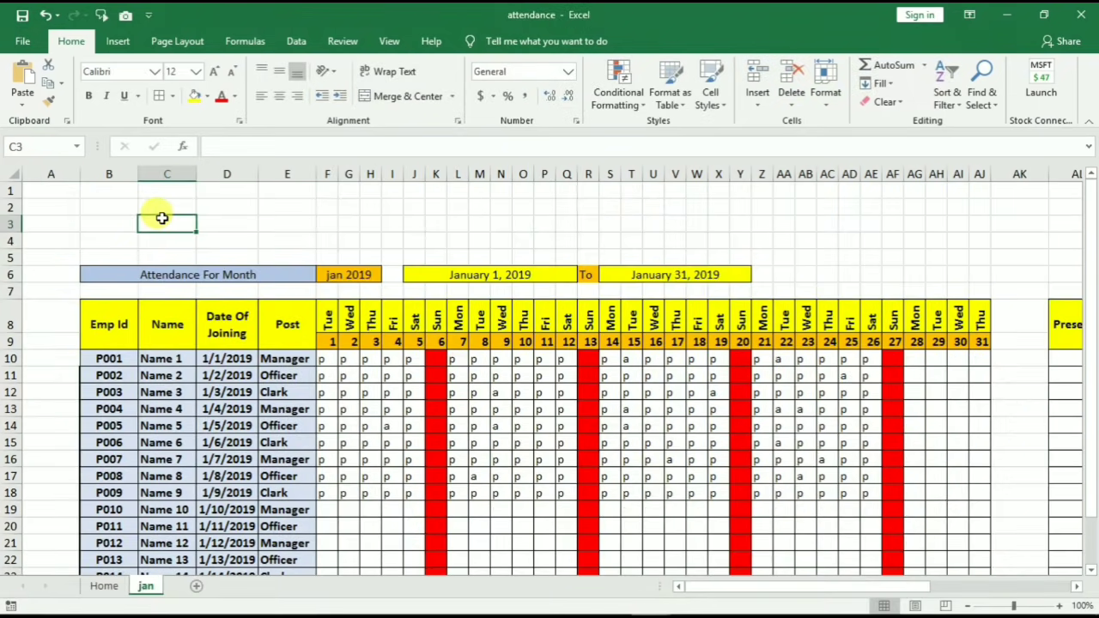
key(ctrl+v)
drag(206, 284, 122, 241)
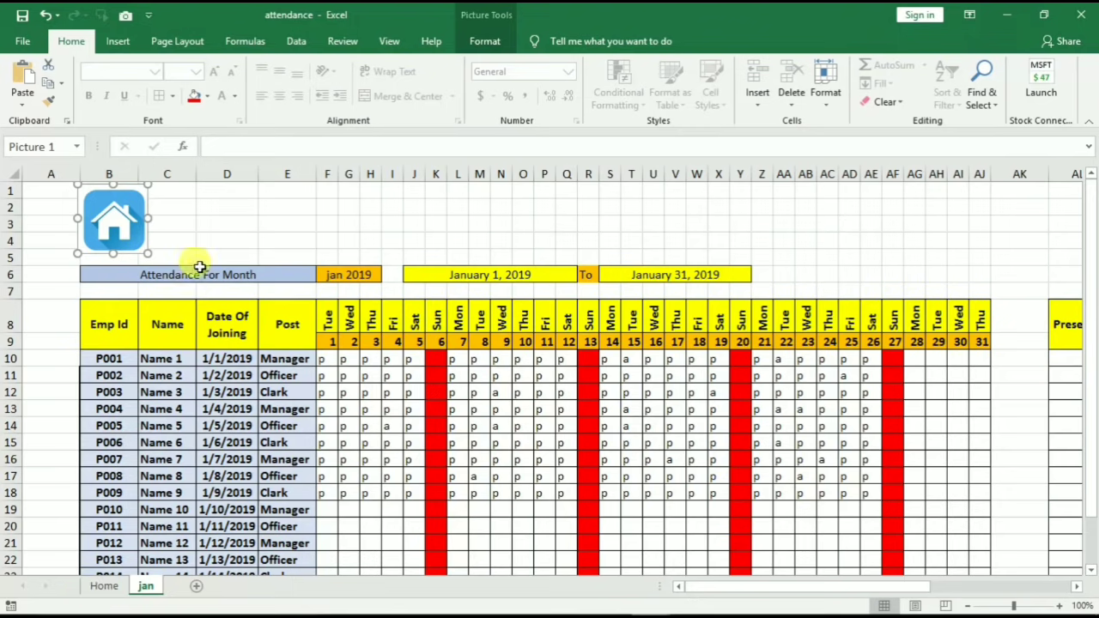
Hyperlink the house icon to the Home sheet, then click it to jump to Home.
right_click(112, 222)
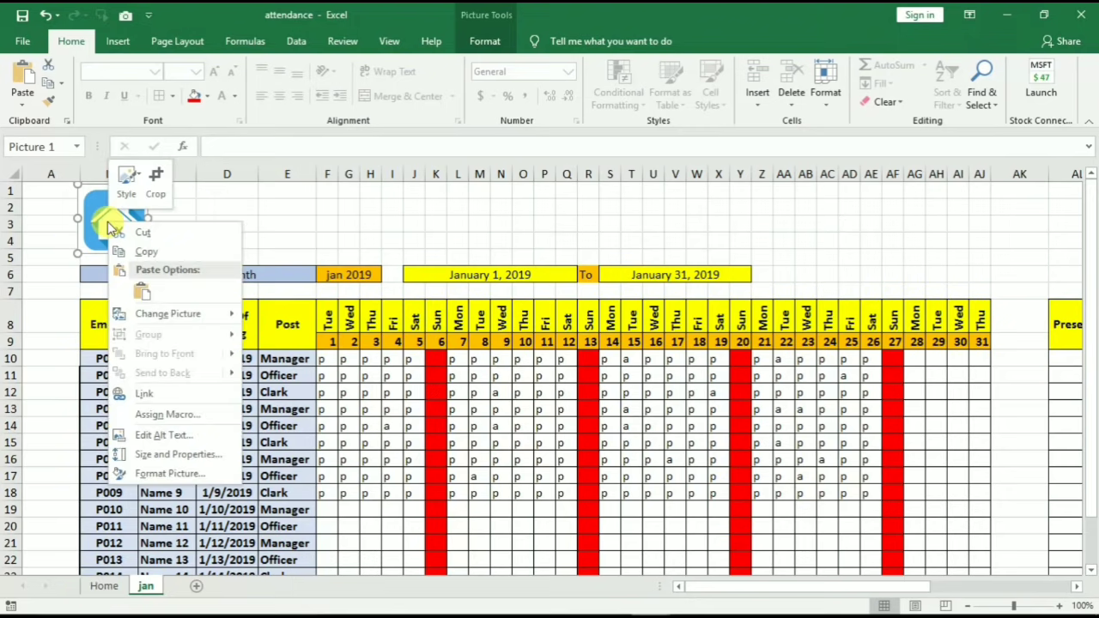
click(147, 393)
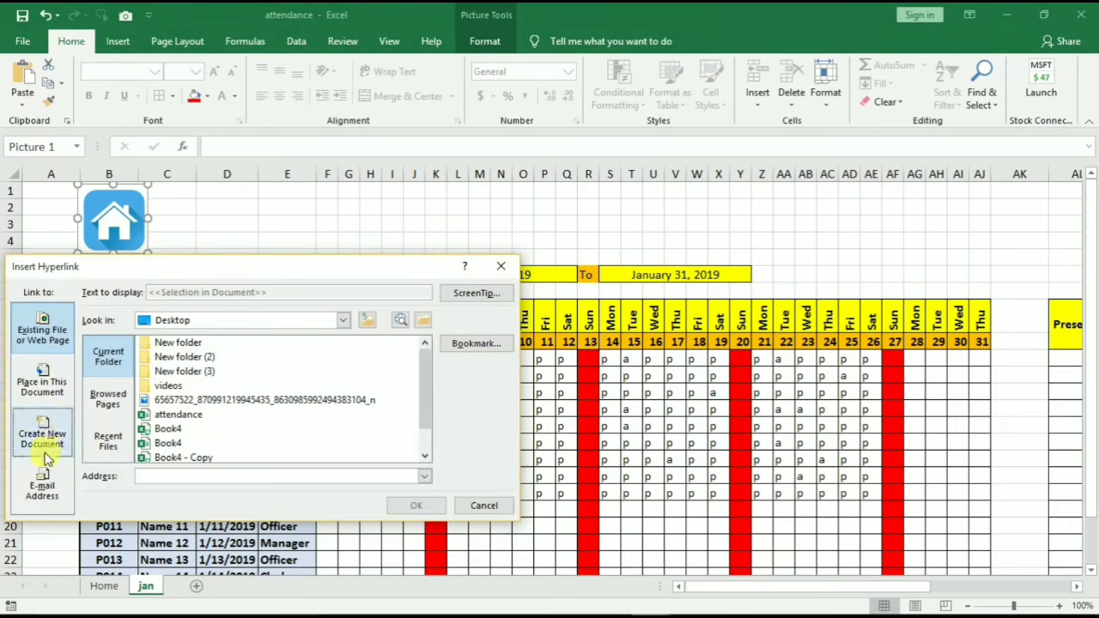
click(41, 389)
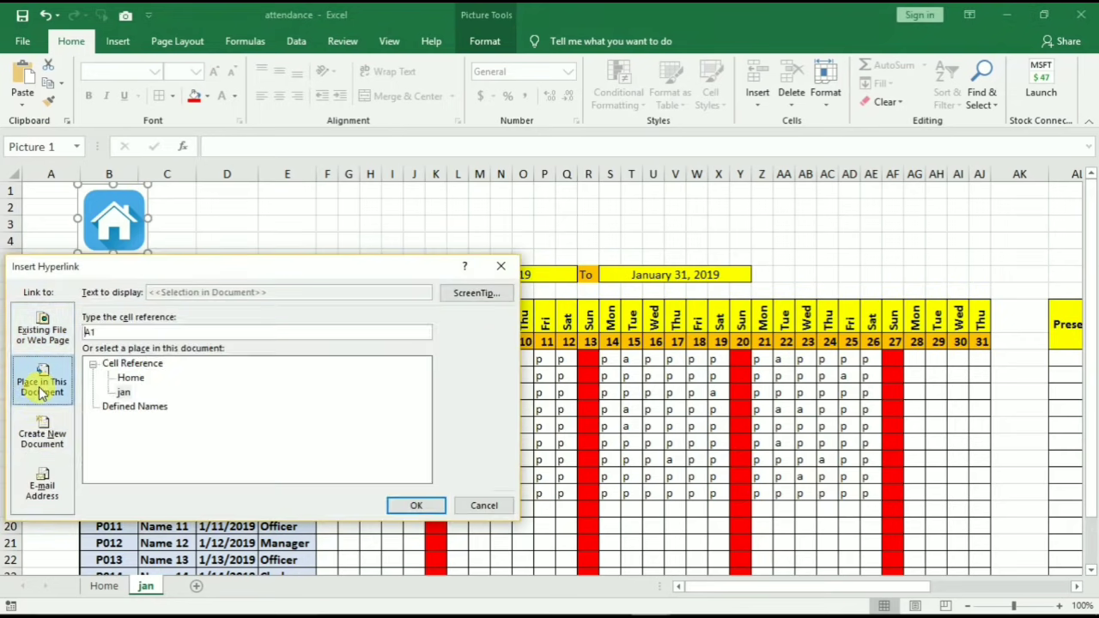
click(132, 380)
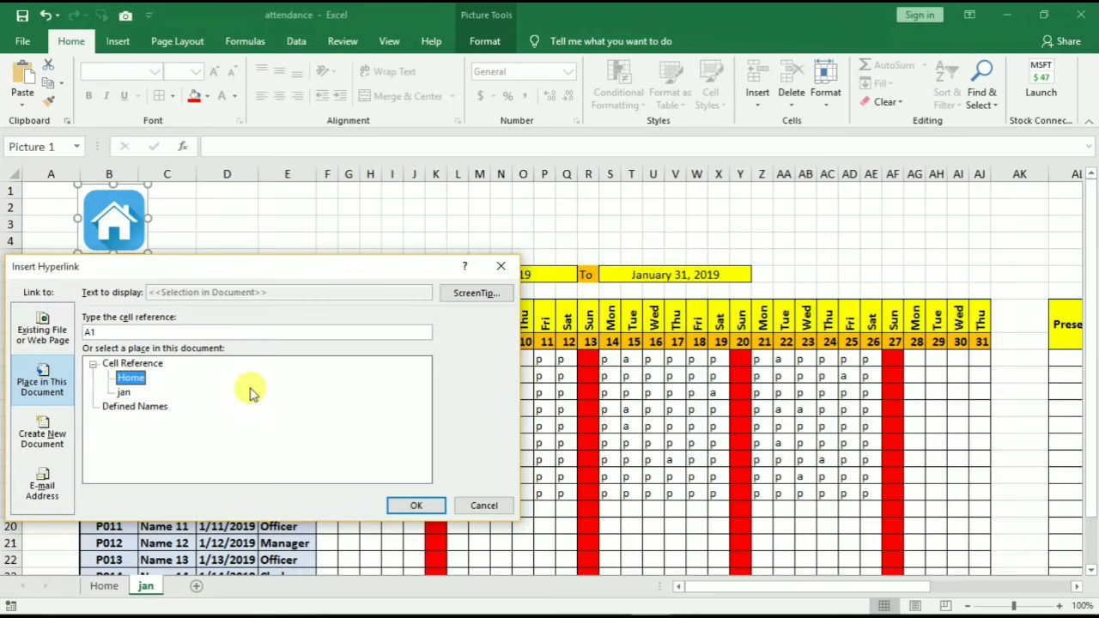
click(415, 506)
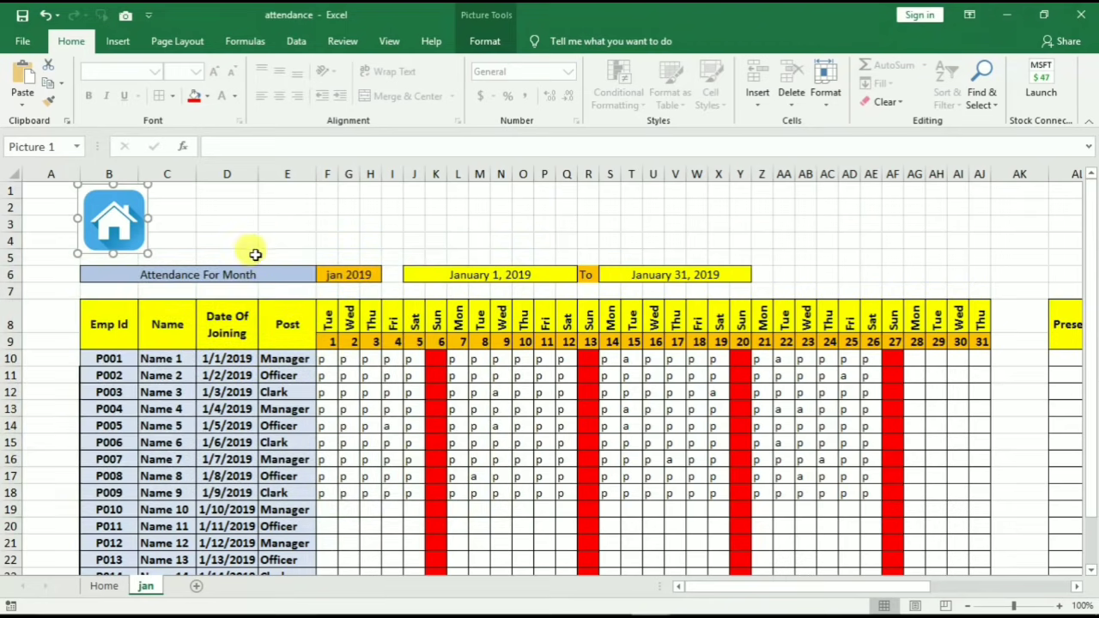
click(288, 207)
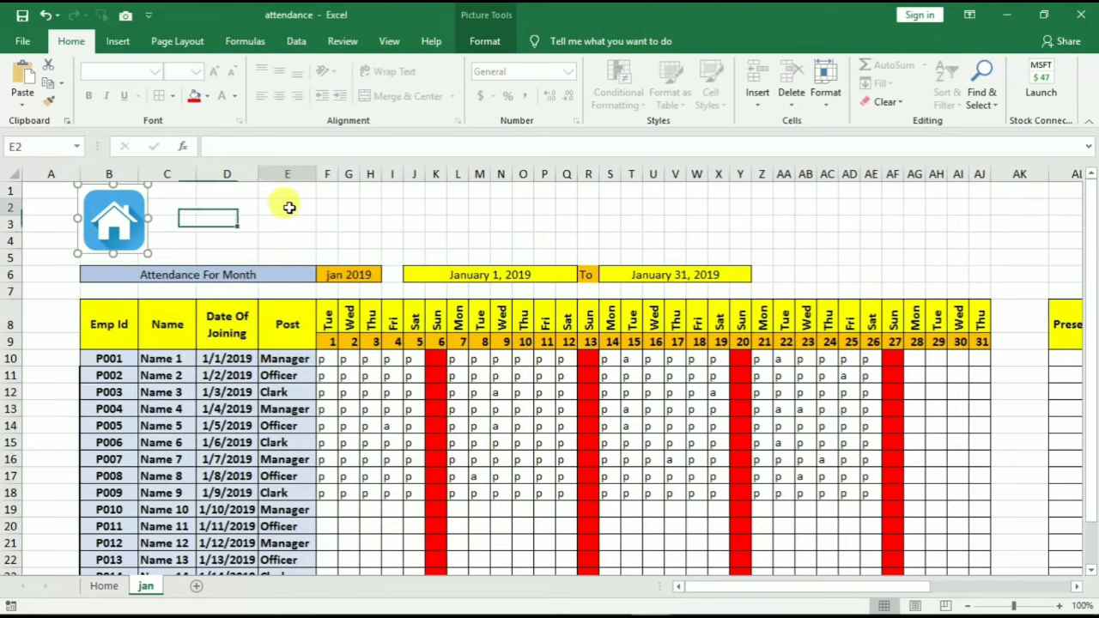
click(110, 234)
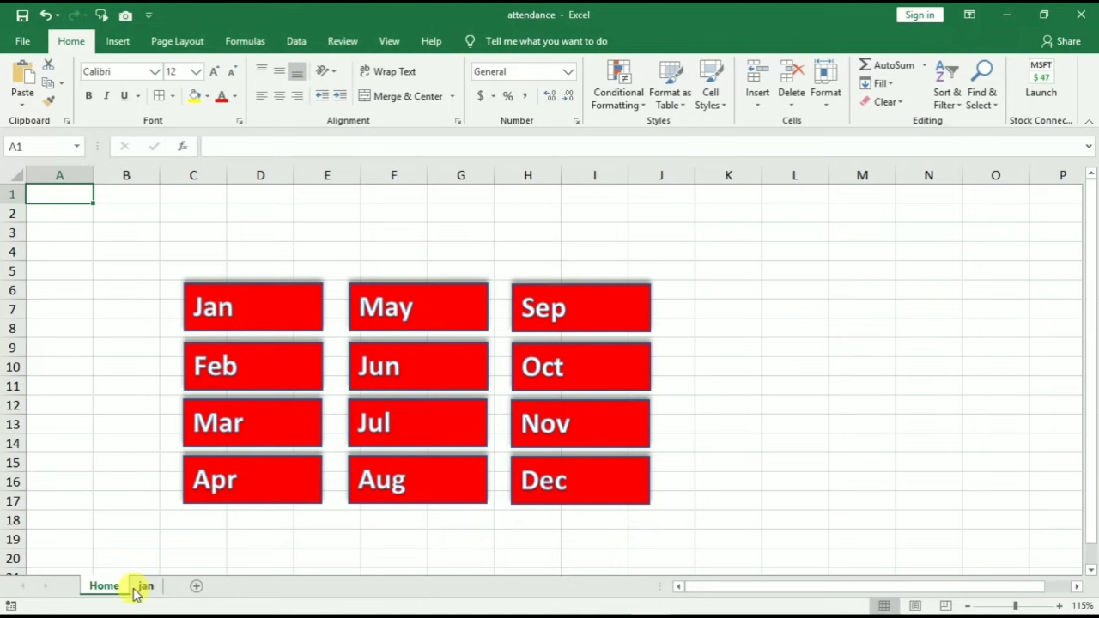
Hyperlink the Jan button to cell A1 of the jan sheet.
click(206, 308)
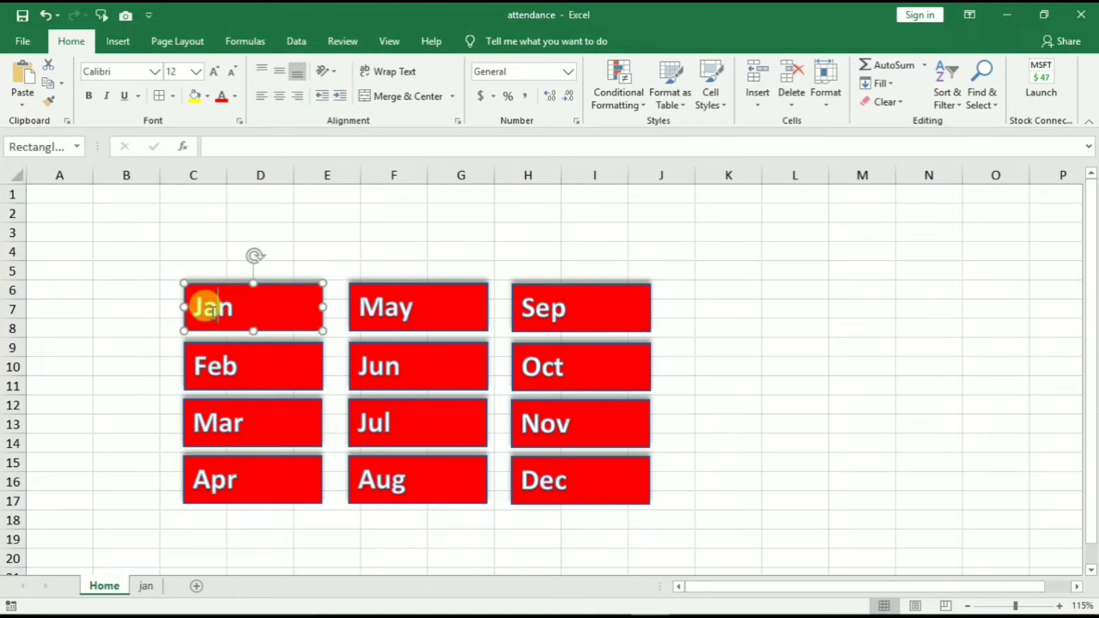
right_click(206, 307)
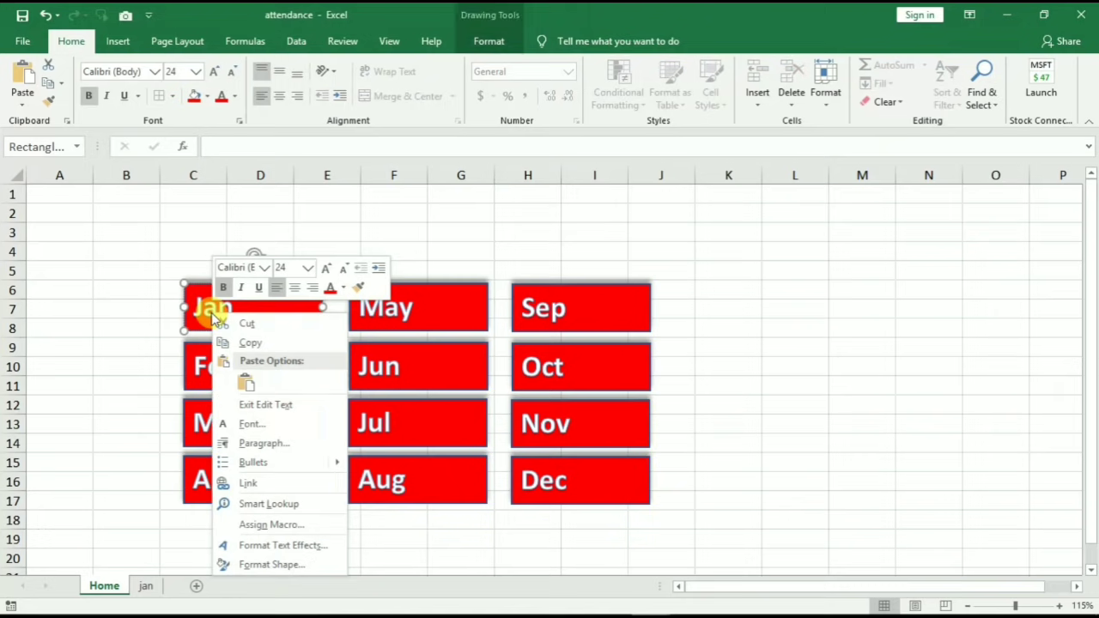
click(248, 485)
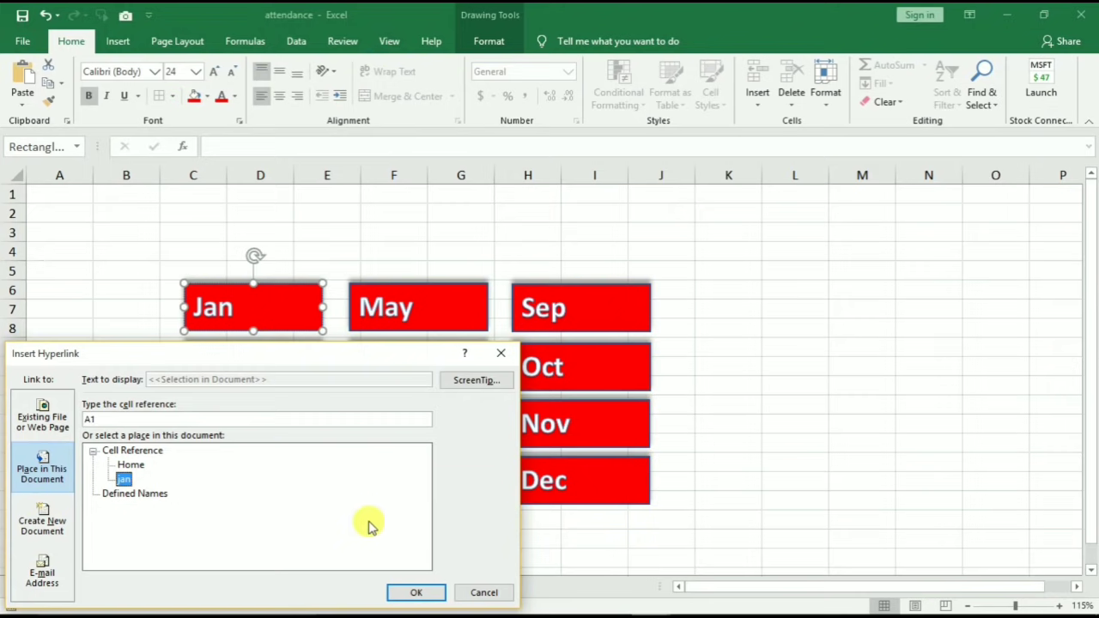
click(400, 595)
Test the Jan button and home icon, then add a blank Sheet3 after jan.
click(141, 501)
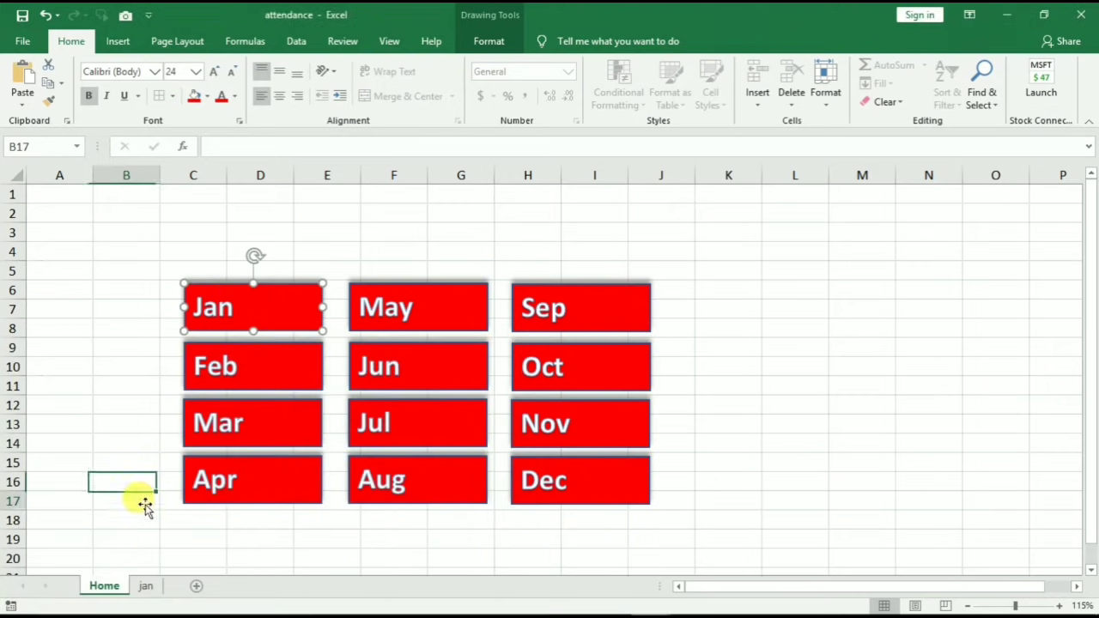
click(208, 308)
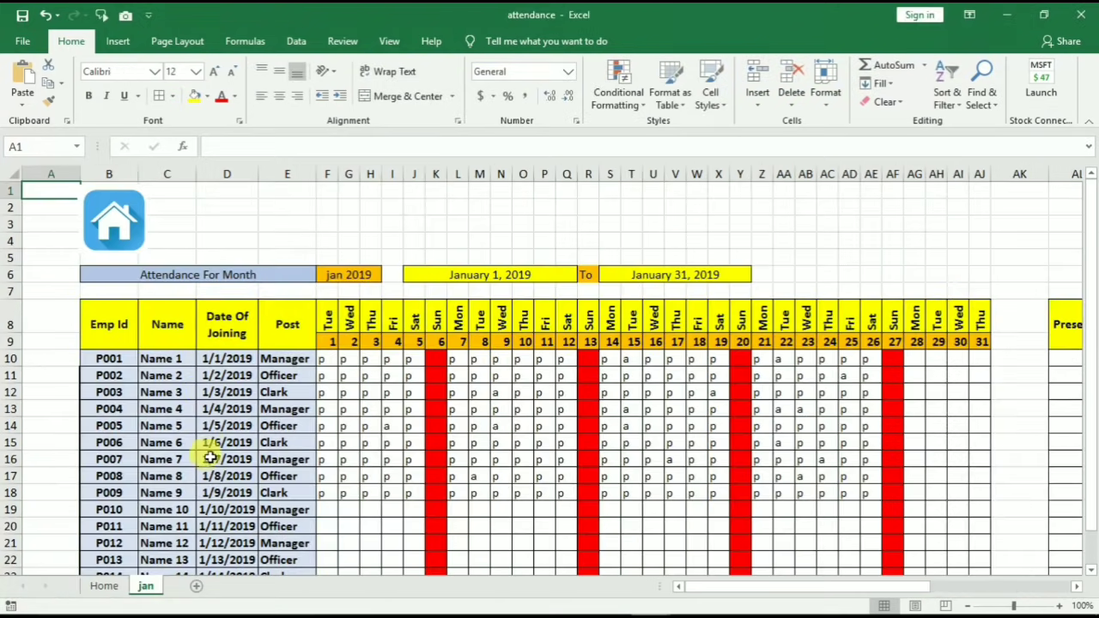
click(103, 225)
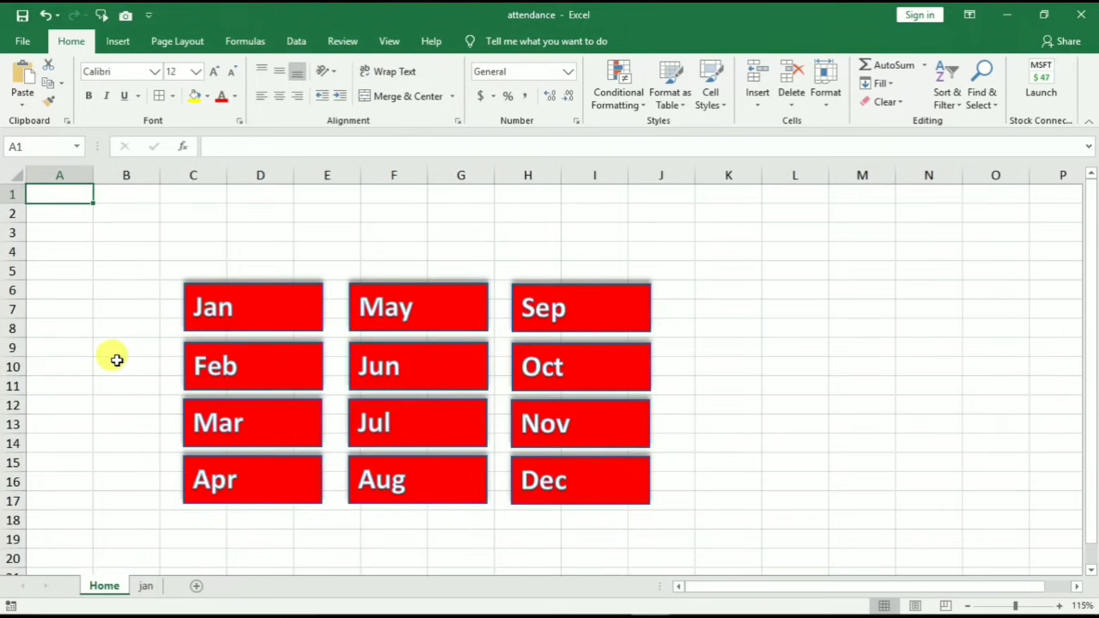
click(146, 585)
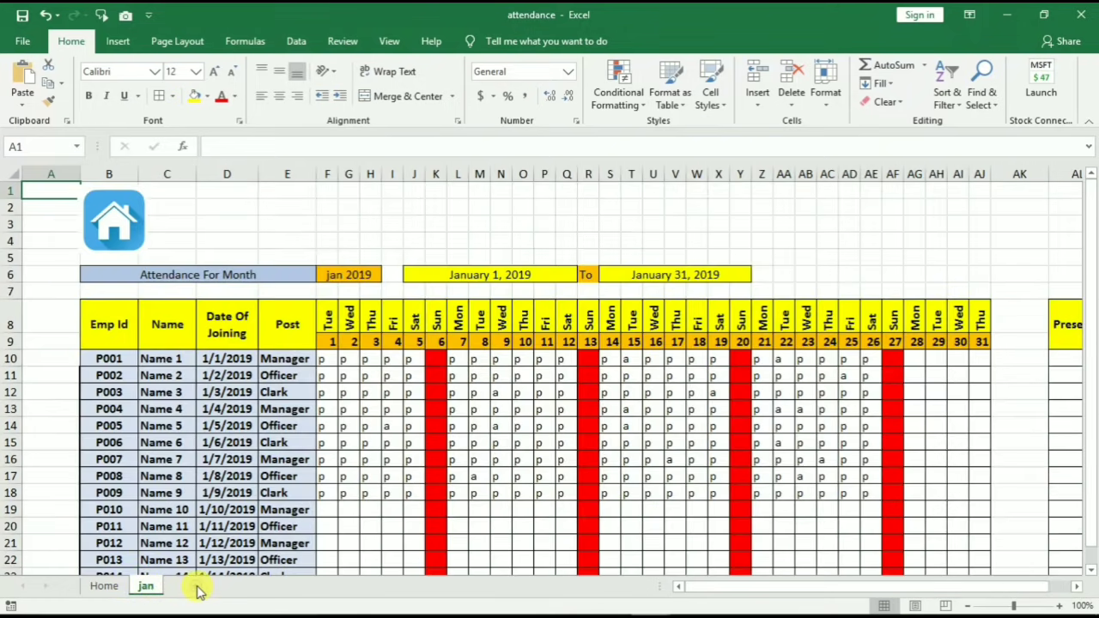
click(198, 591)
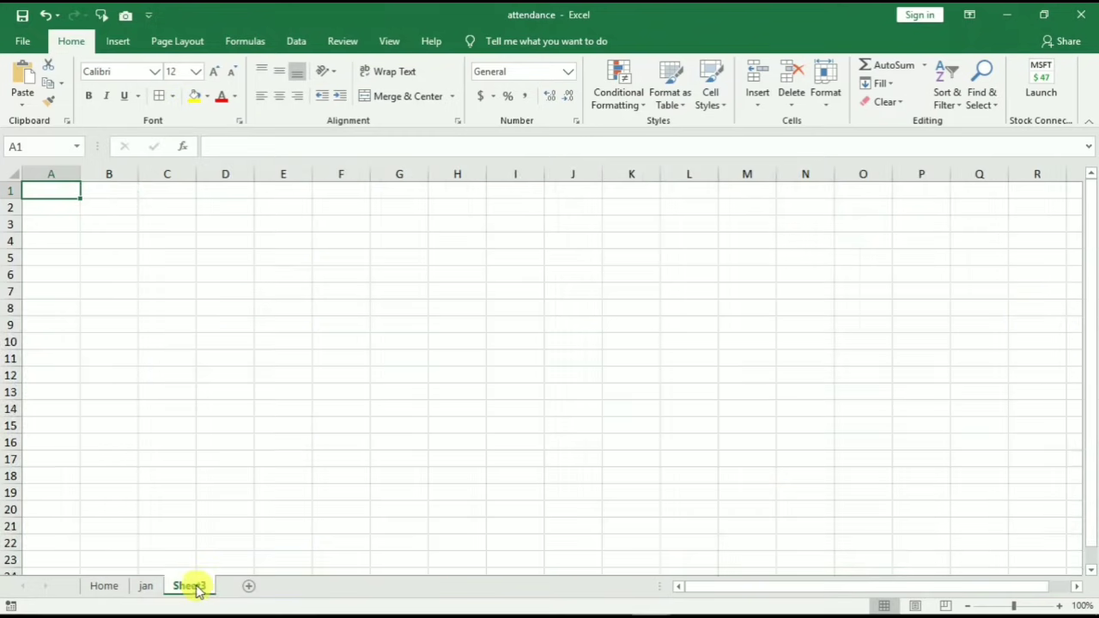
Clear the p and a attendance marks in F10:AH18 on the jan sheet.
click(146, 587)
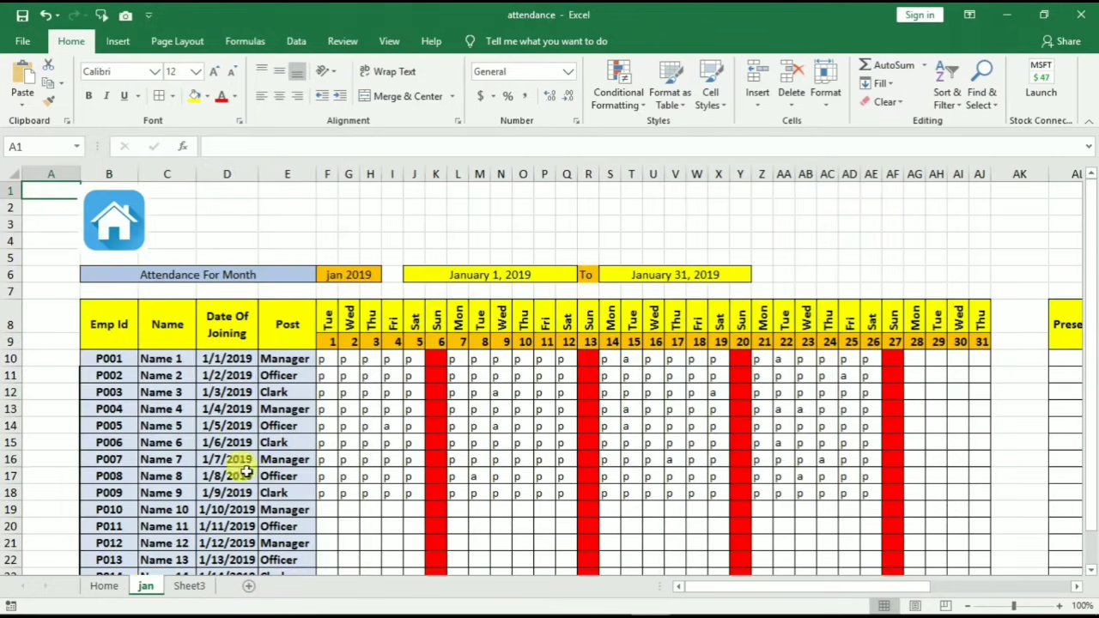
click(230, 392)
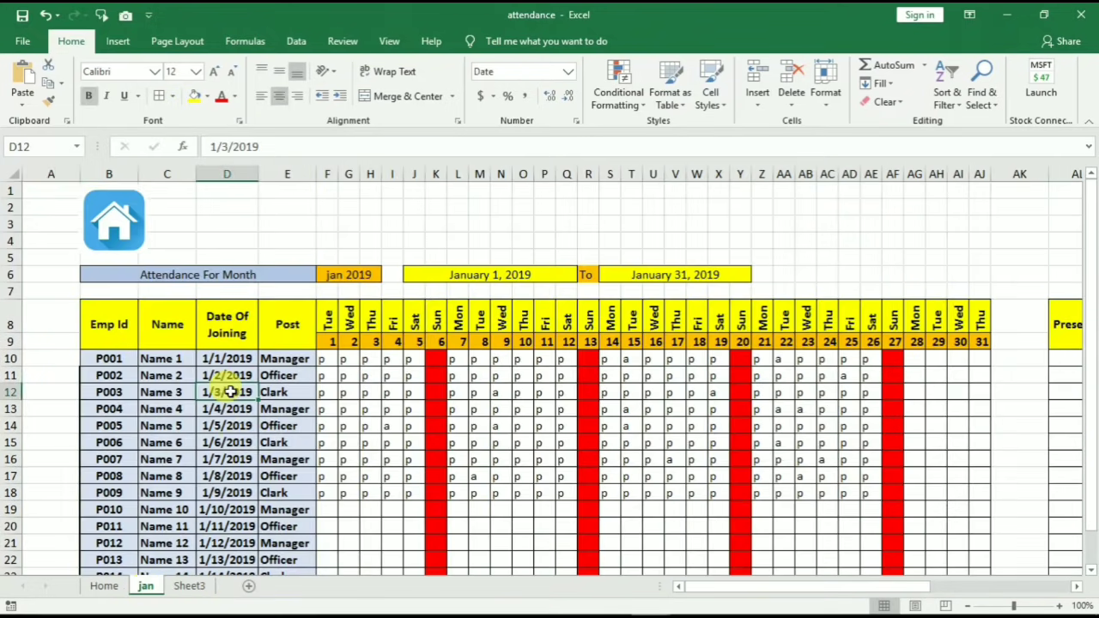
click(13, 170)
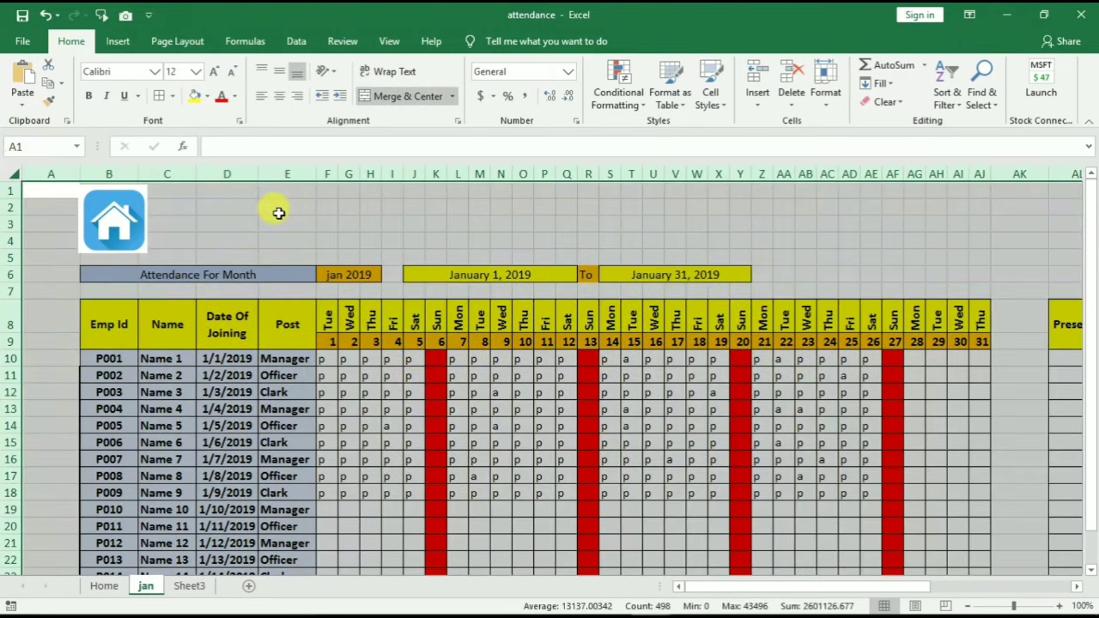
key(ctrl+c)
click(351, 373)
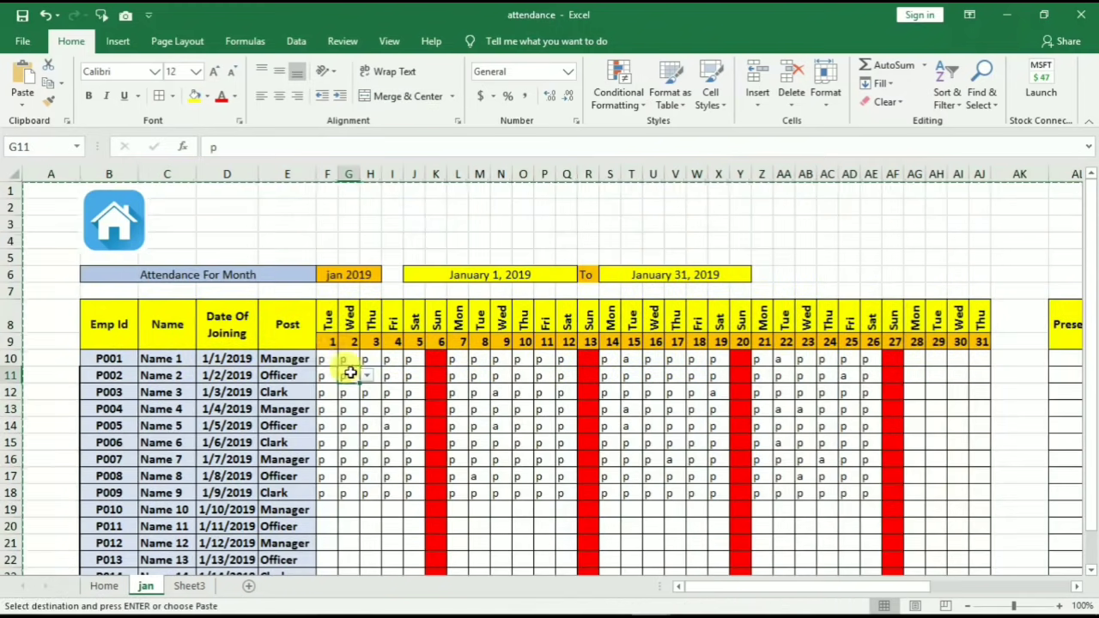
mouse_move(321, 358)
mouse_down()
mouse_move(944, 496)
mouse_move(942, 507)
mouse_up()
key(Delete)
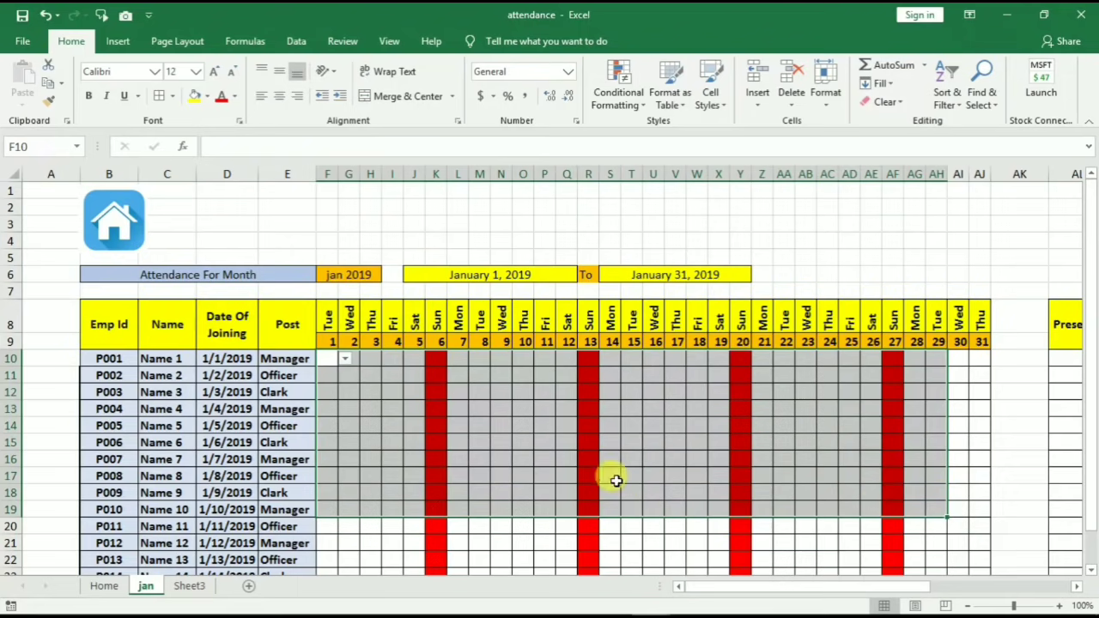
click(591, 477)
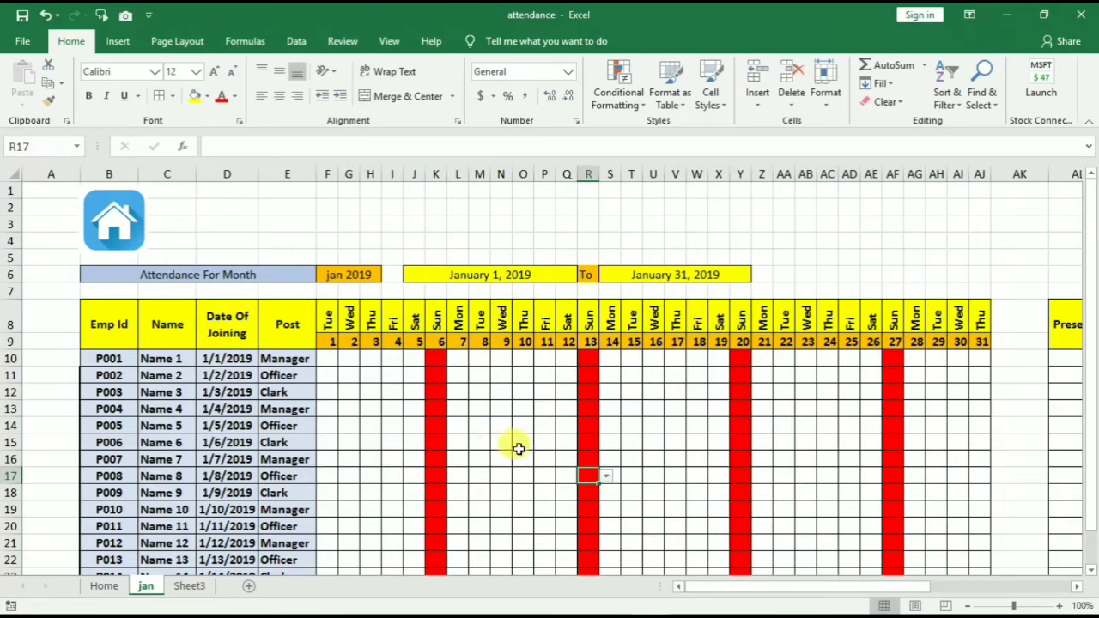
Copy the whole jan sheet into Sheet3, rename it feb, and return Home.
click(10, 177)
key(ctrl+c)
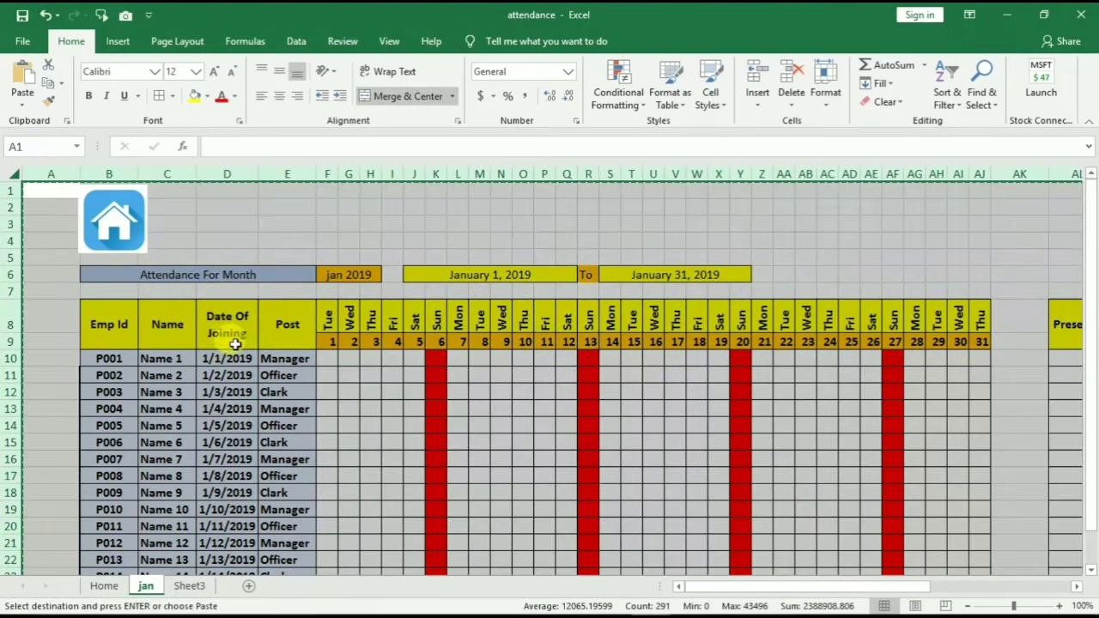
click(185, 585)
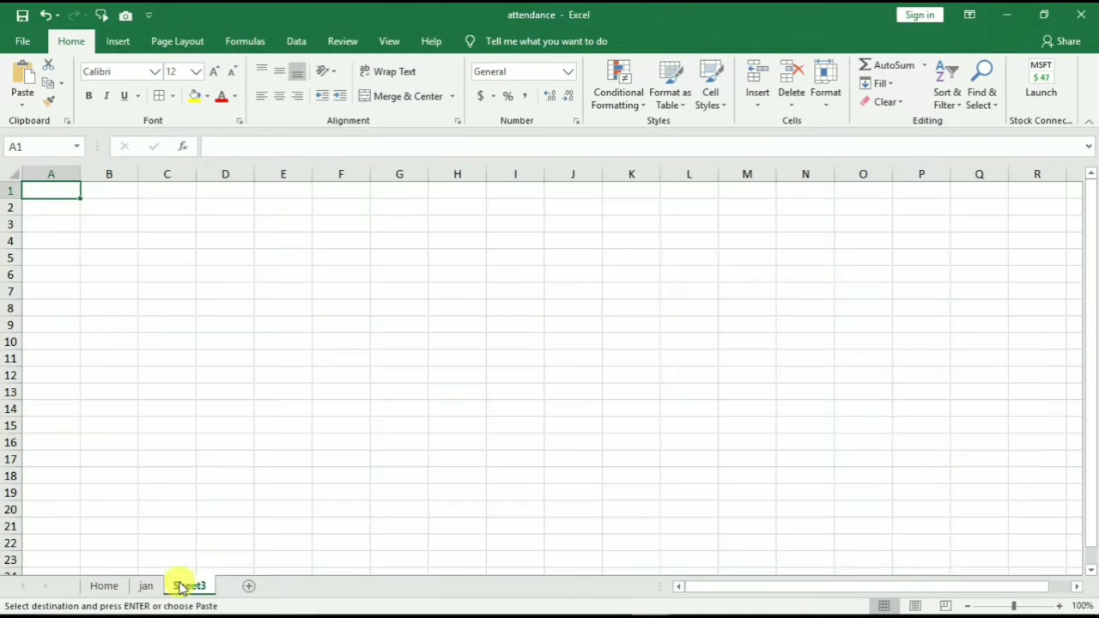
key(ctrl+v)
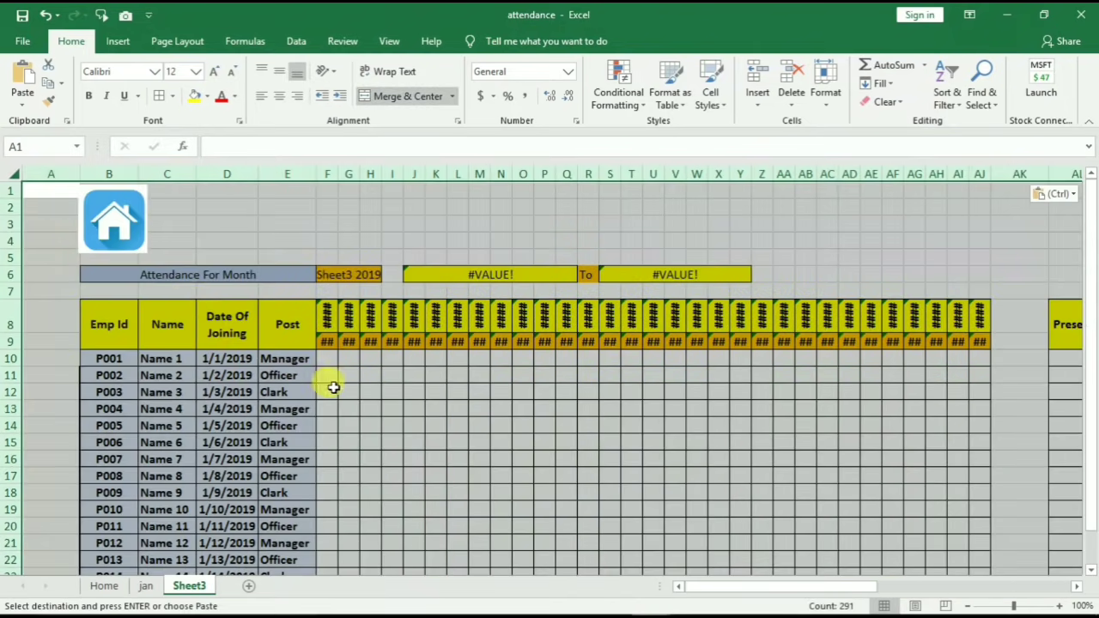
click(436, 407)
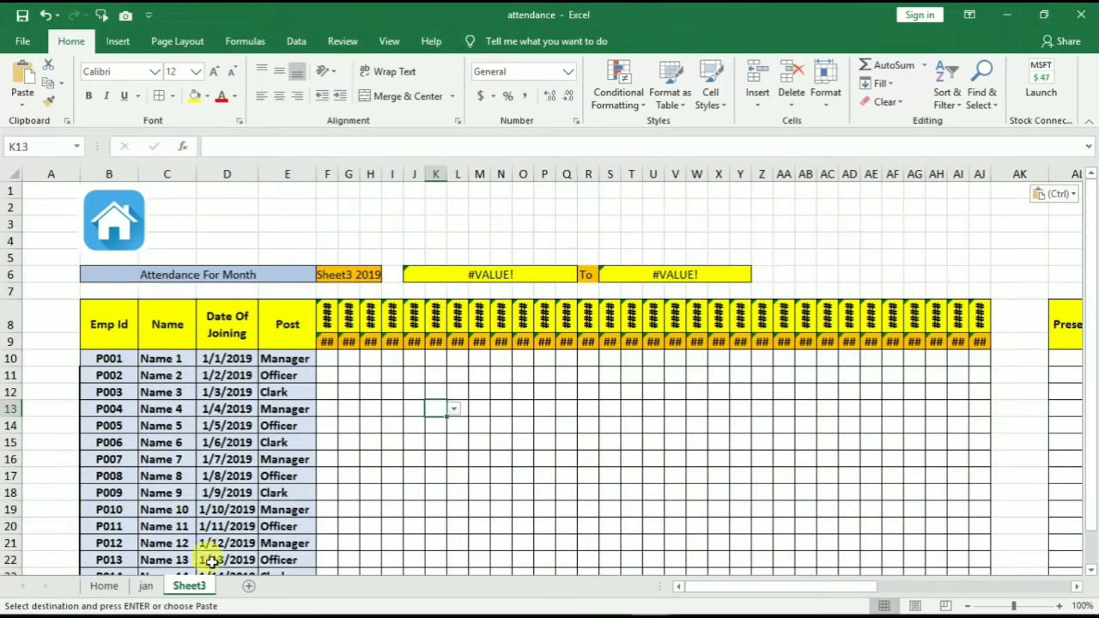
click(190, 587)
text(feb)
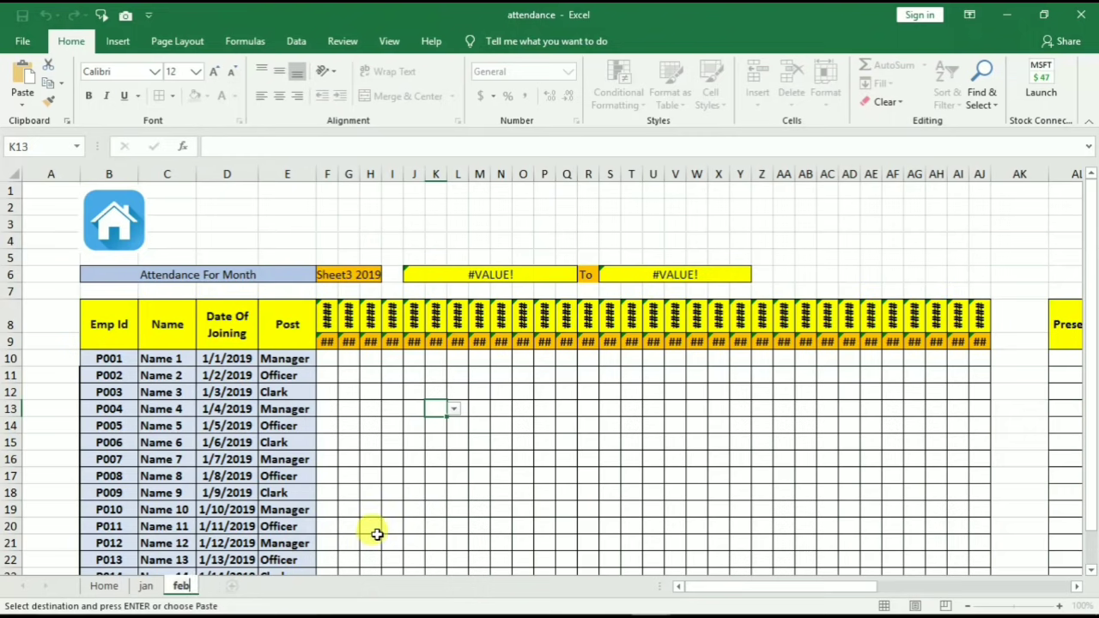
key(Return)
key(Return)
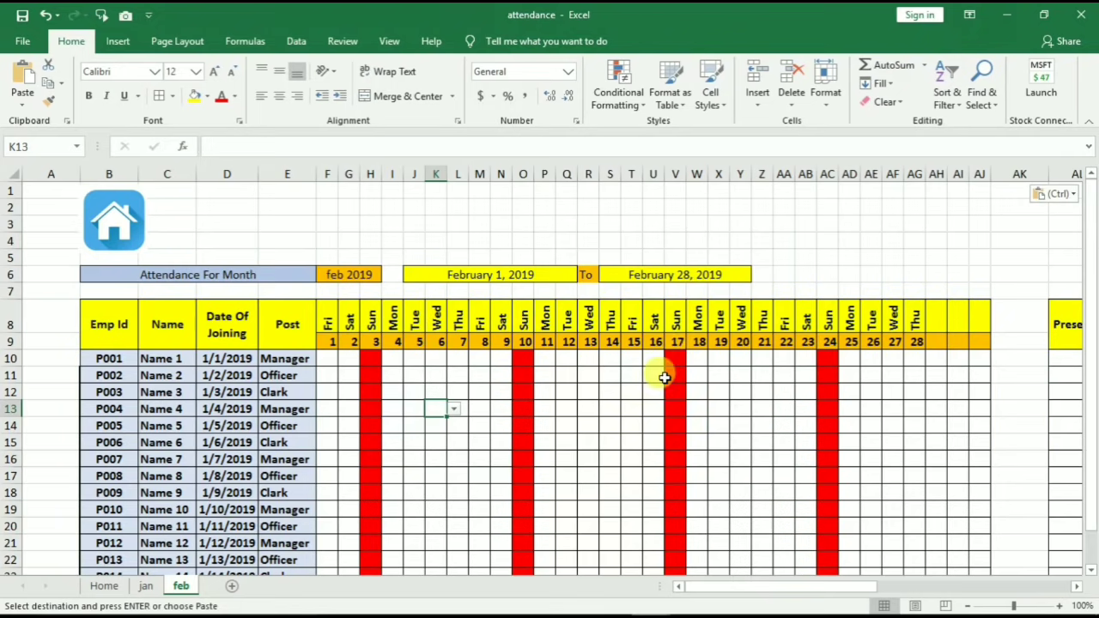
click(120, 239)
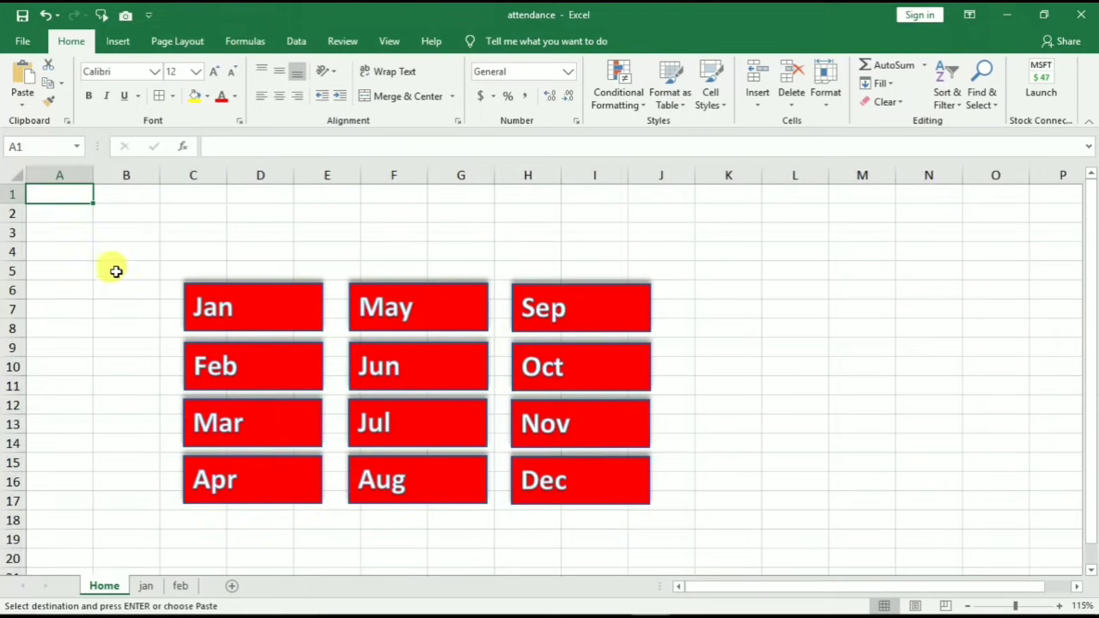
Hyperlink the Feb button to the feb sheet via Place in This Document.
click(196, 365)
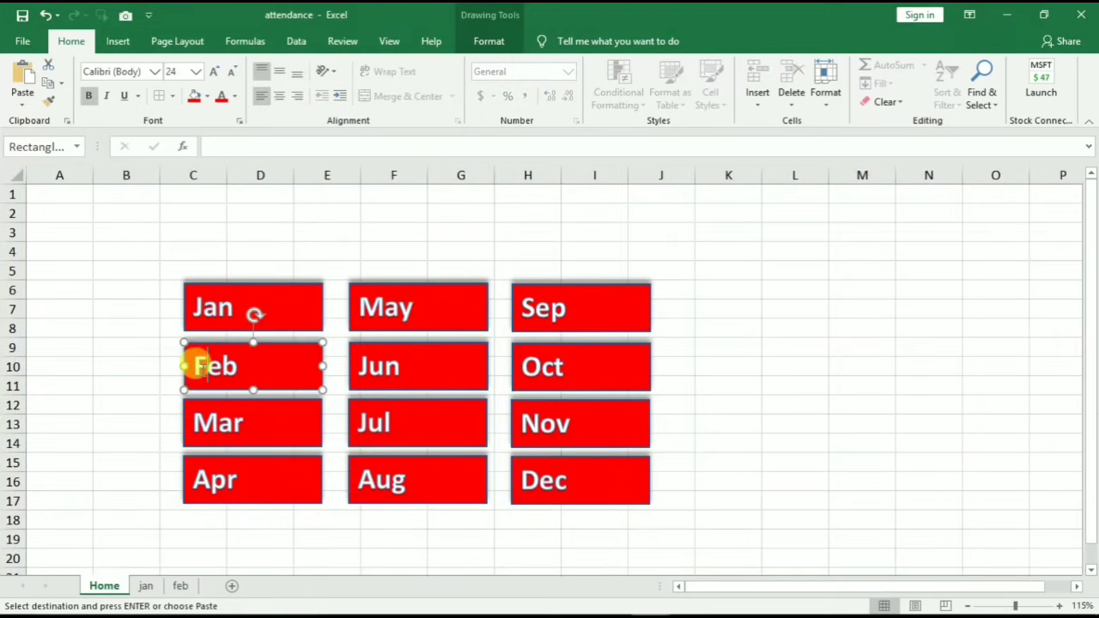
right_click(211, 364)
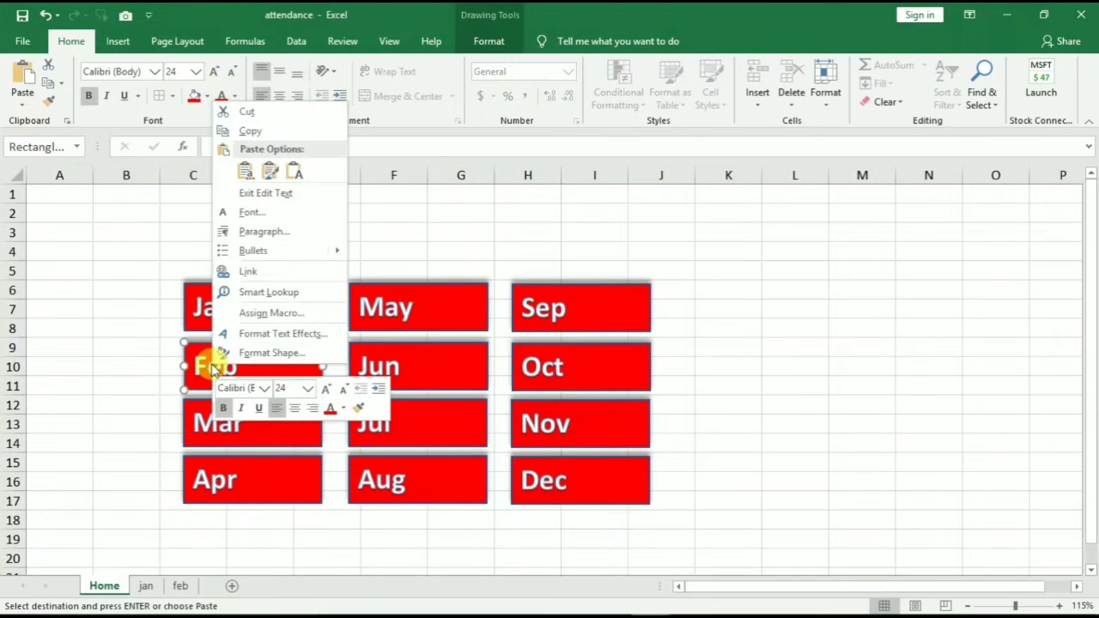
click(249, 272)
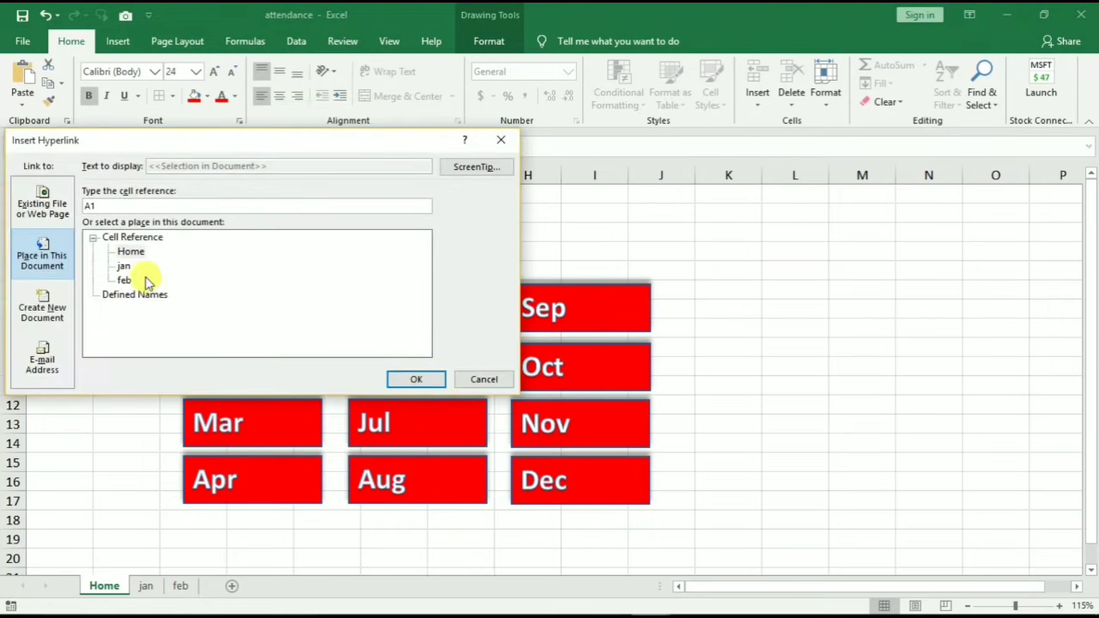
click(124, 282)
click(411, 375)
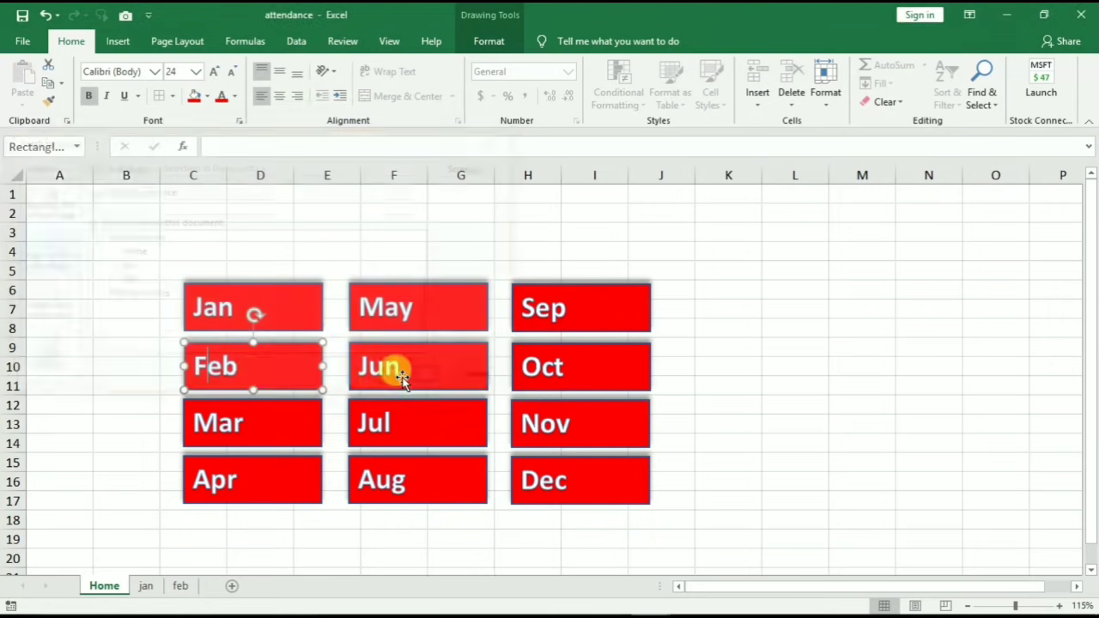
click(135, 401)
Test the Feb and Jan buttons and their house icons back to Home.
click(206, 373)
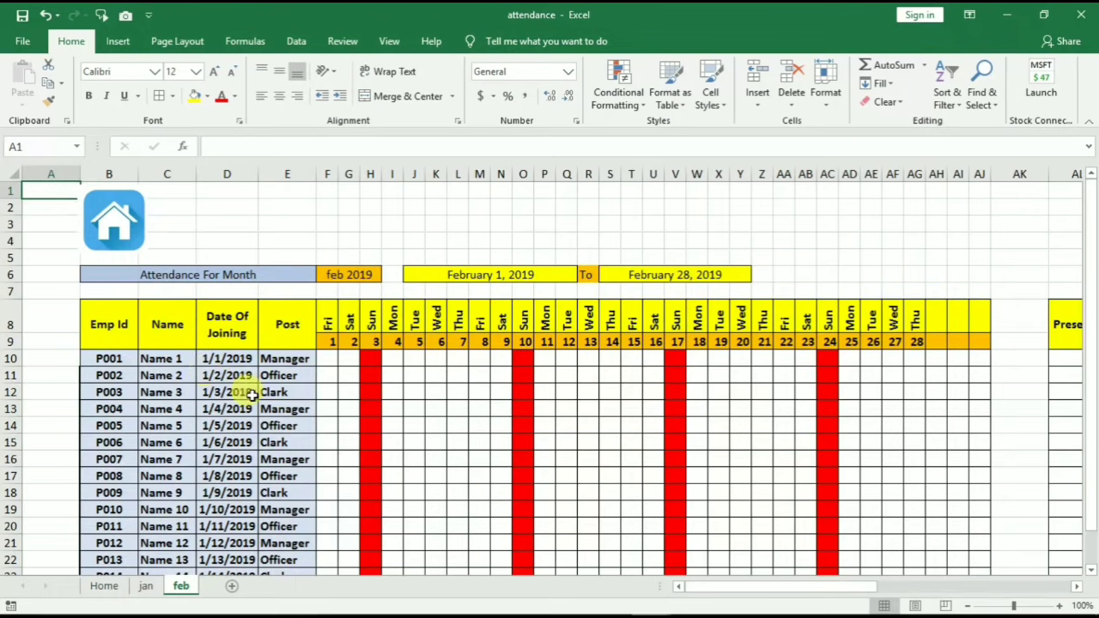
click(115, 232)
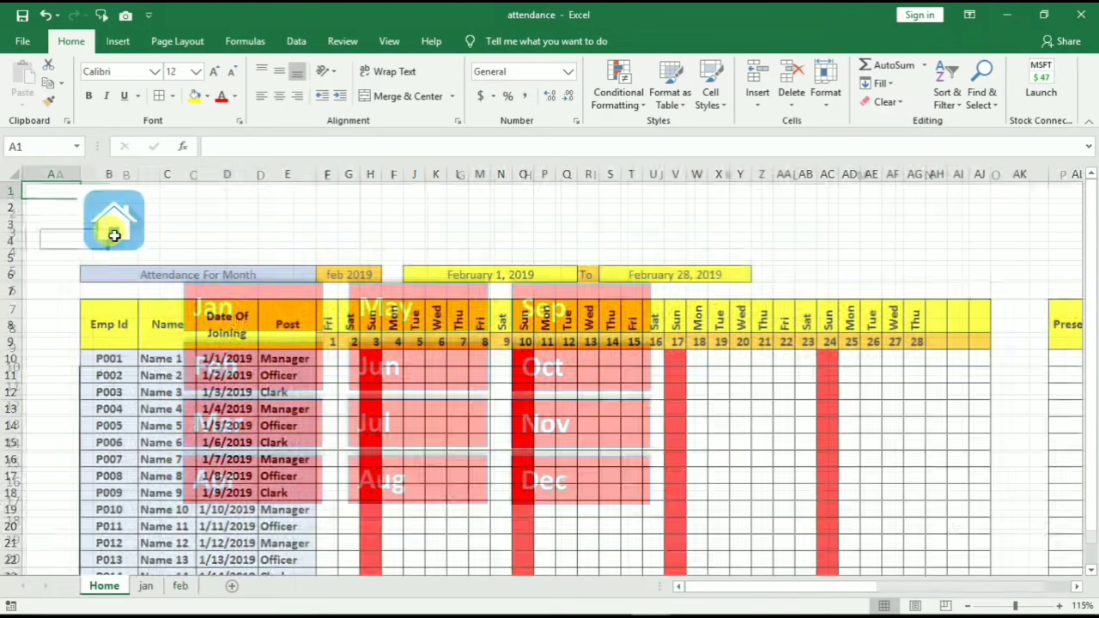
click(211, 310)
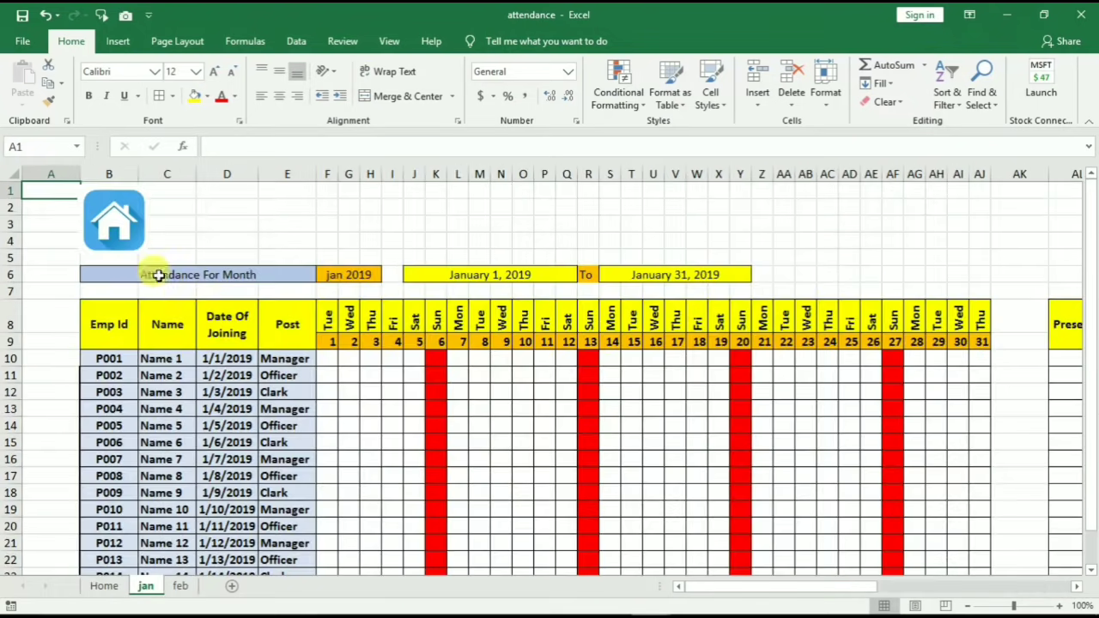
click(114, 230)
click(189, 366)
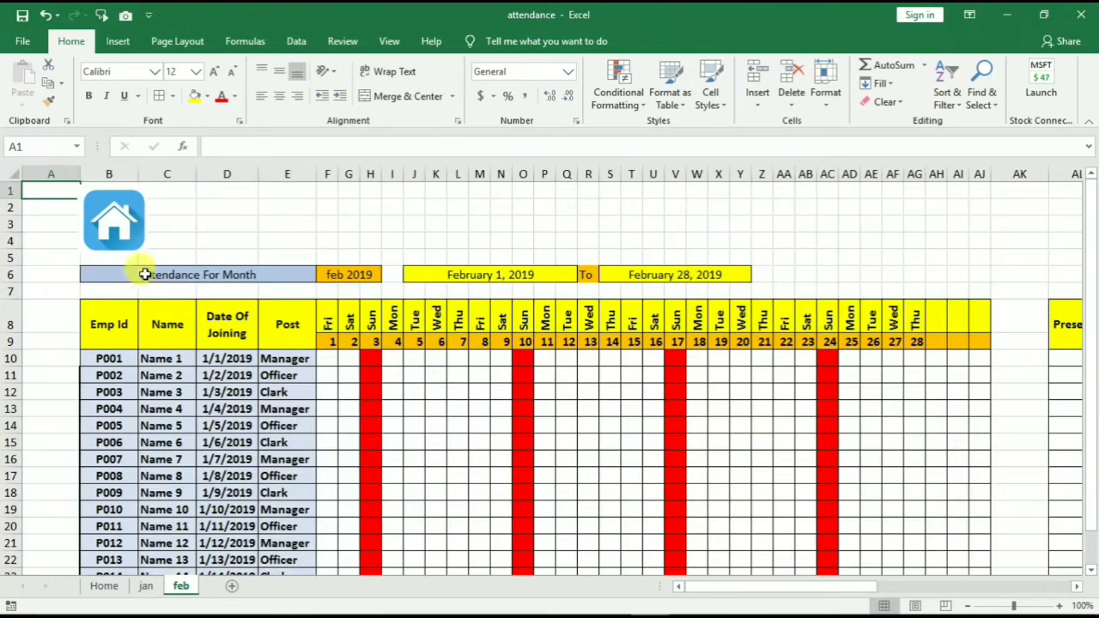
click(114, 230)
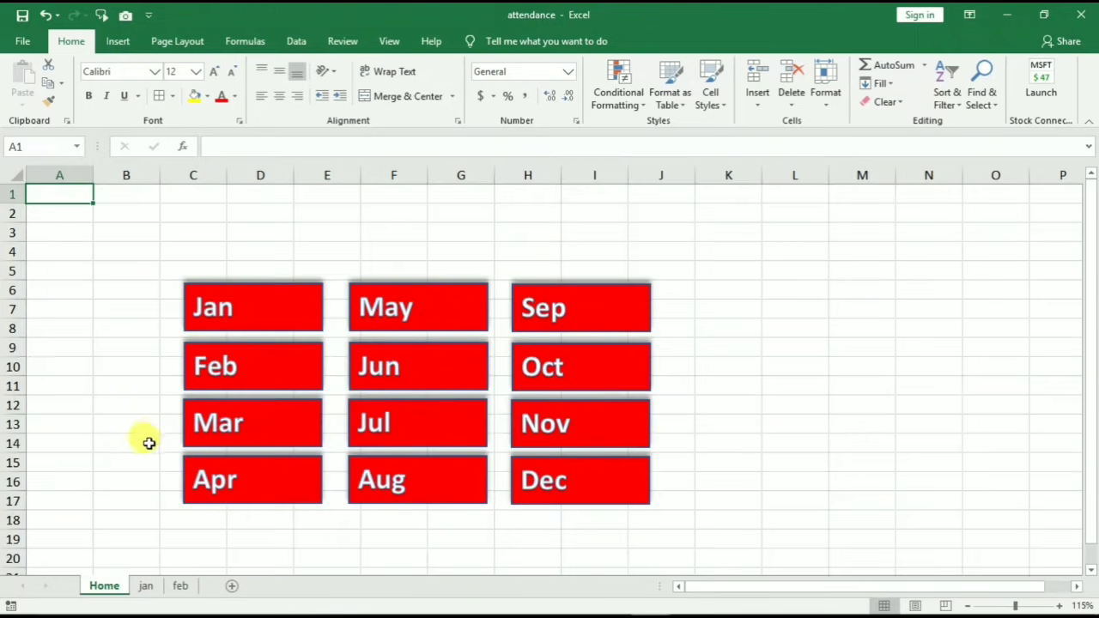
Add Sheet4 after feb and paste the whole feb register into it.
click(232, 585)
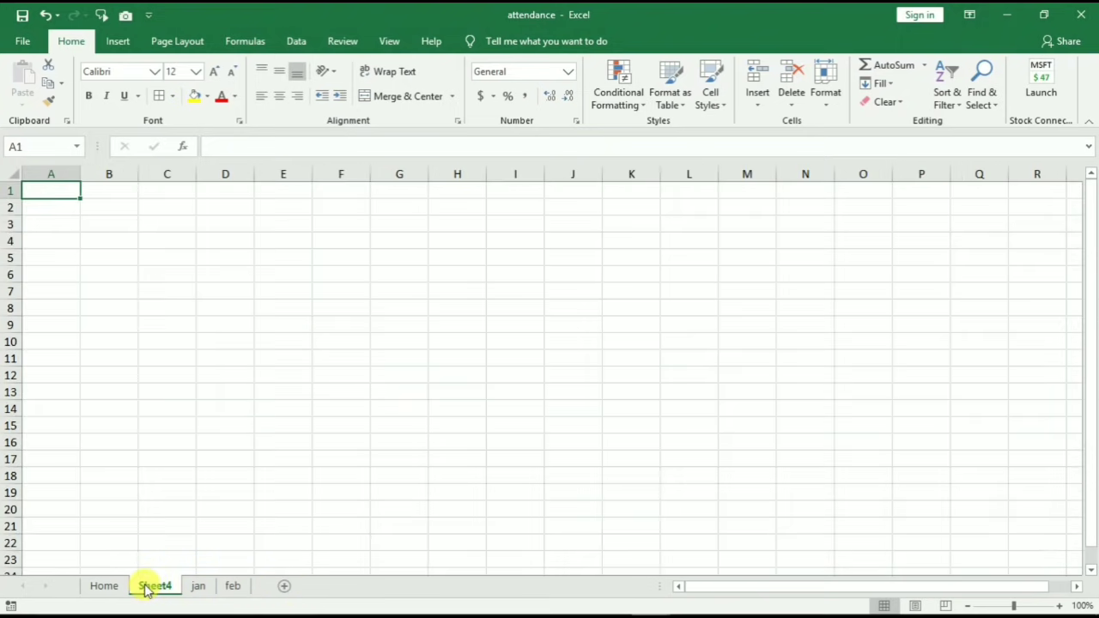
drag(153, 586, 258, 594)
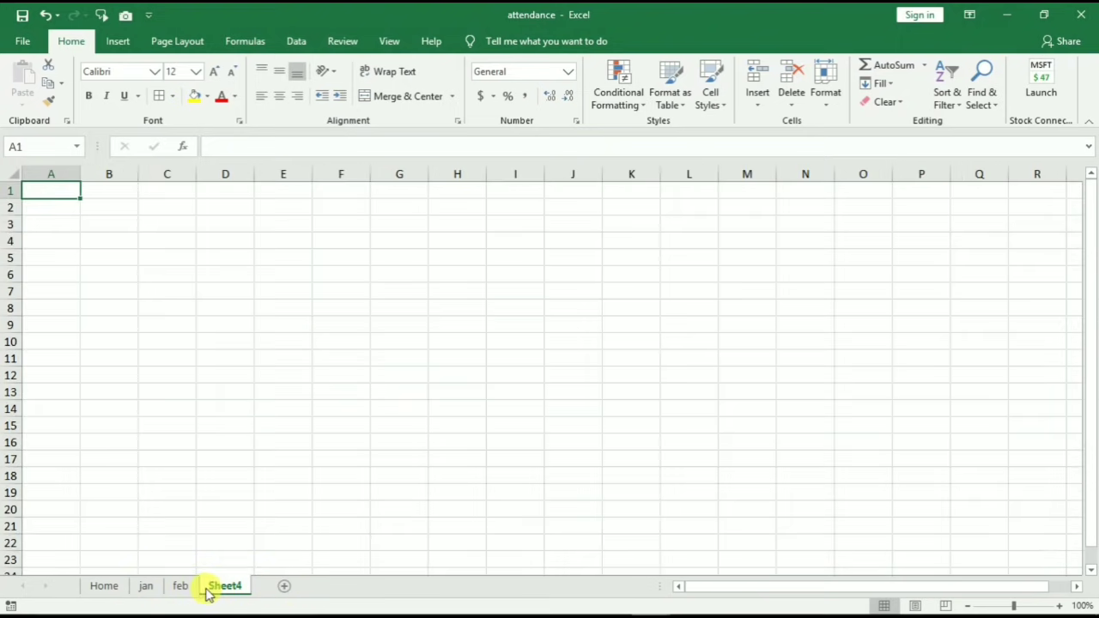
click(182, 587)
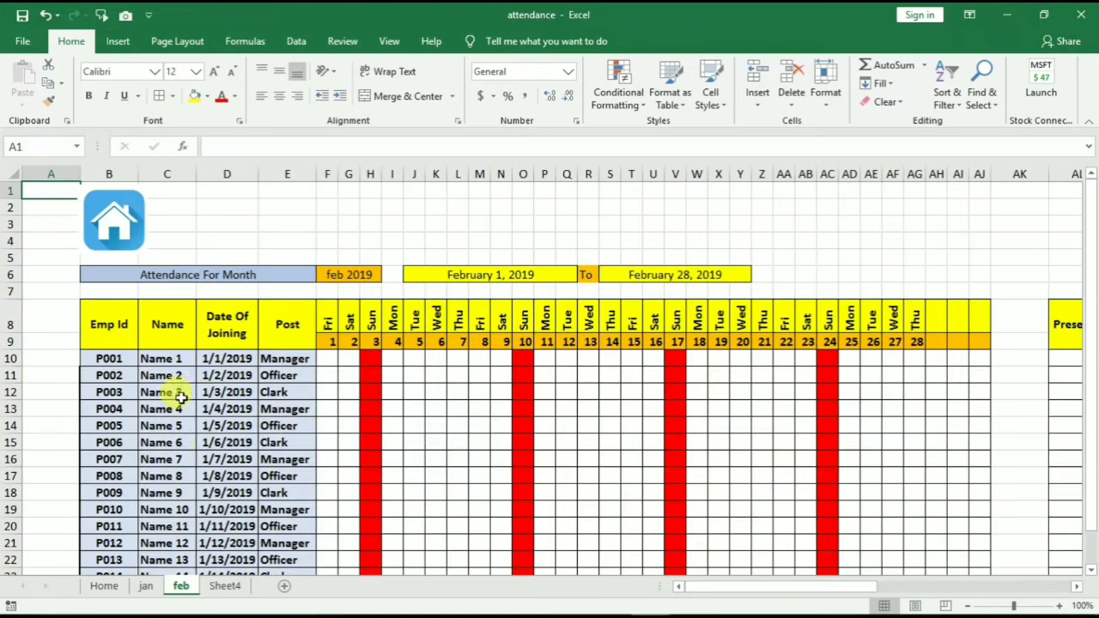
click(14, 174)
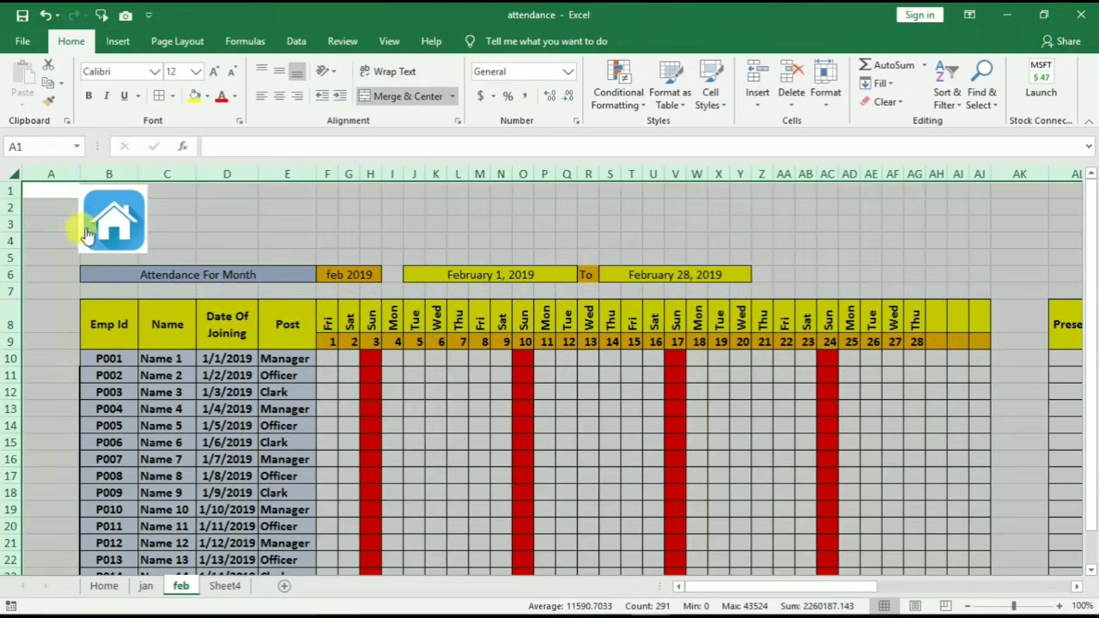
key(ctrl+c)
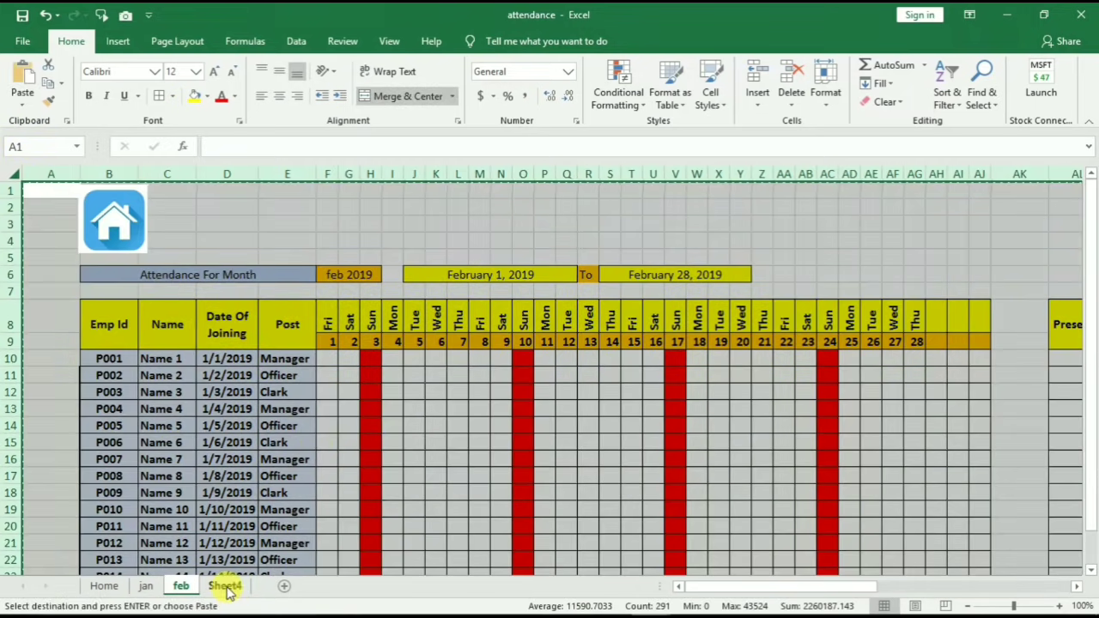
click(225, 586)
key(ctrl+v)
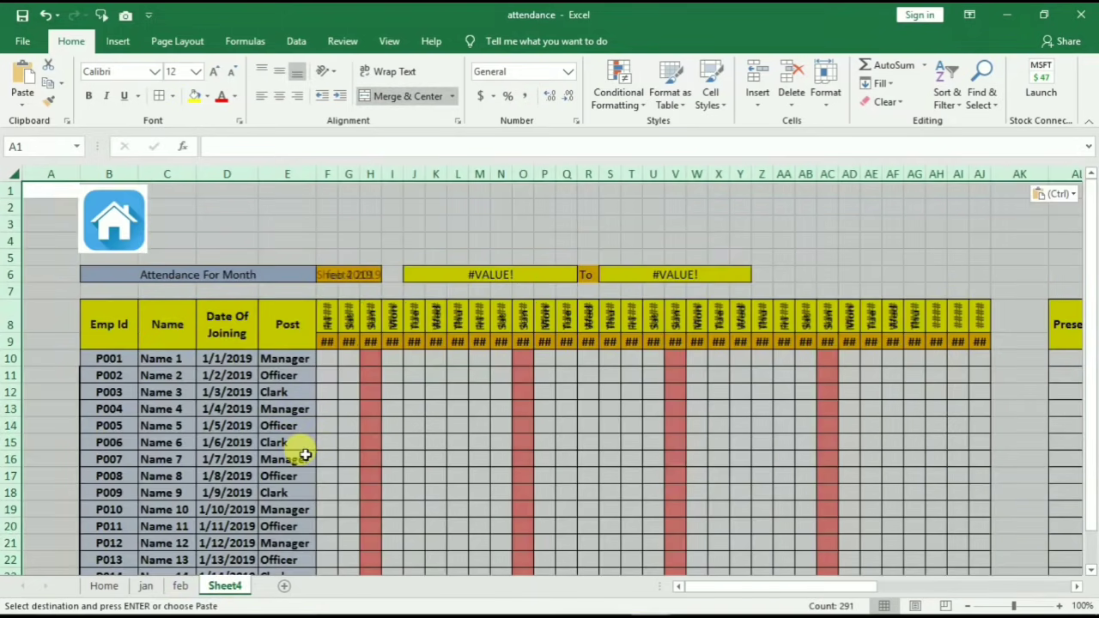
Rename Sheet4 to mar and add another blank sheet after it.
double_click(225, 586)
text(mar)
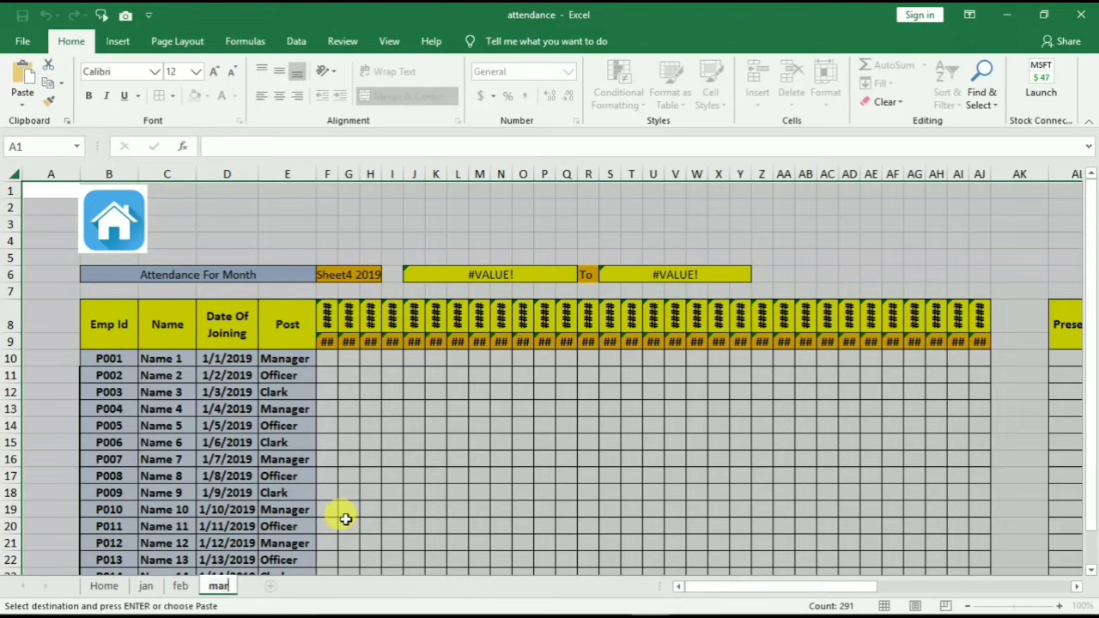
key(Return)
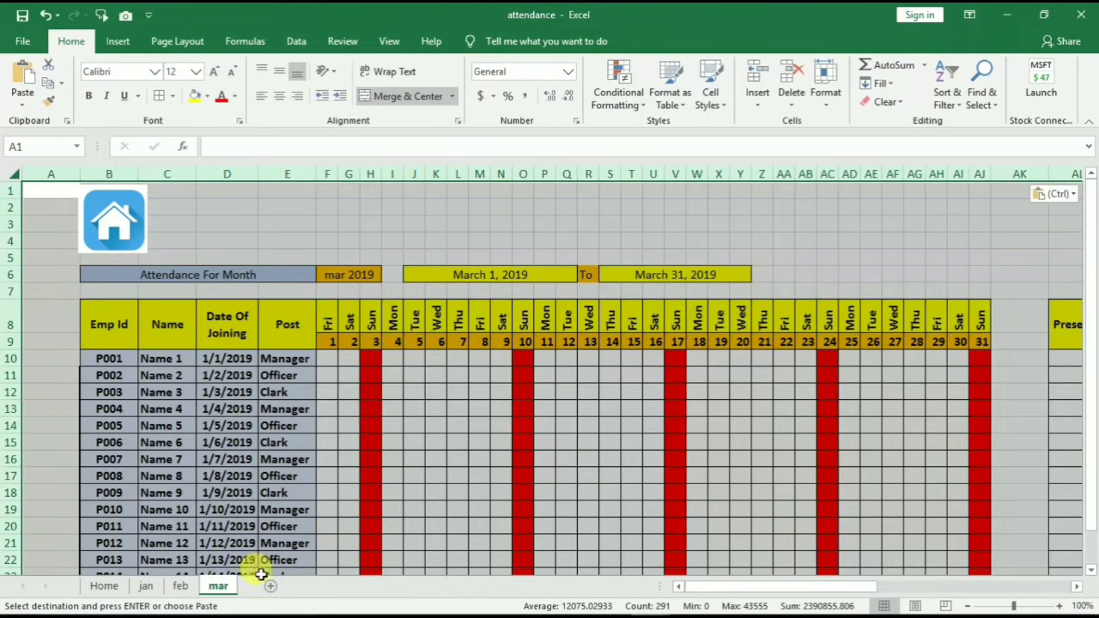
click(269, 587)
double_click(261, 587)
text(apr)
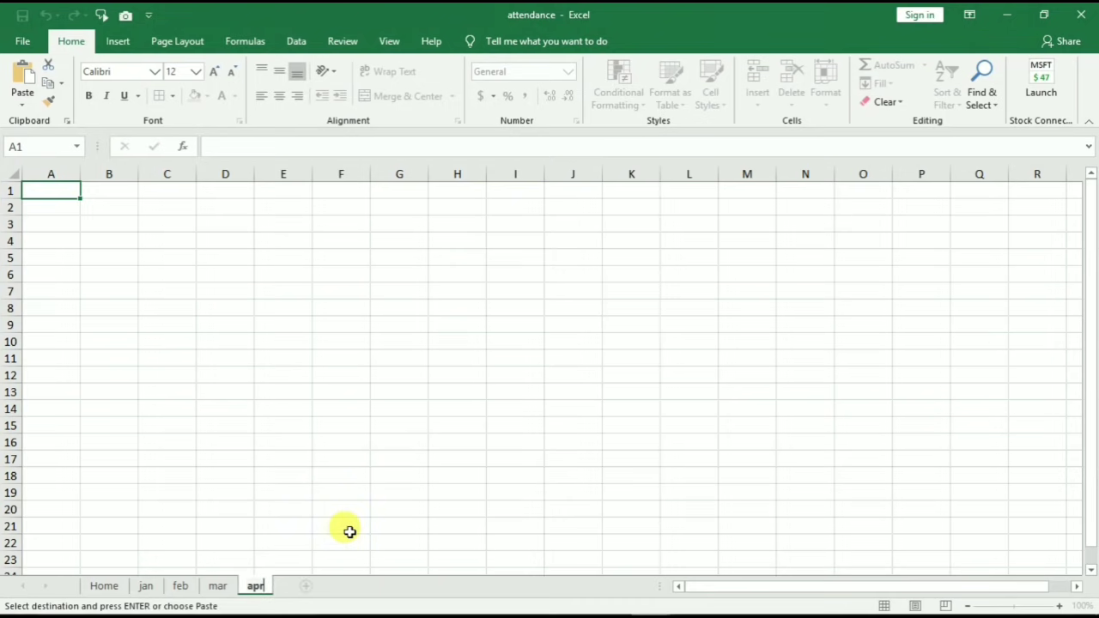
Name the new sheet apr and paste the attendance table at A1.
click(347, 526)
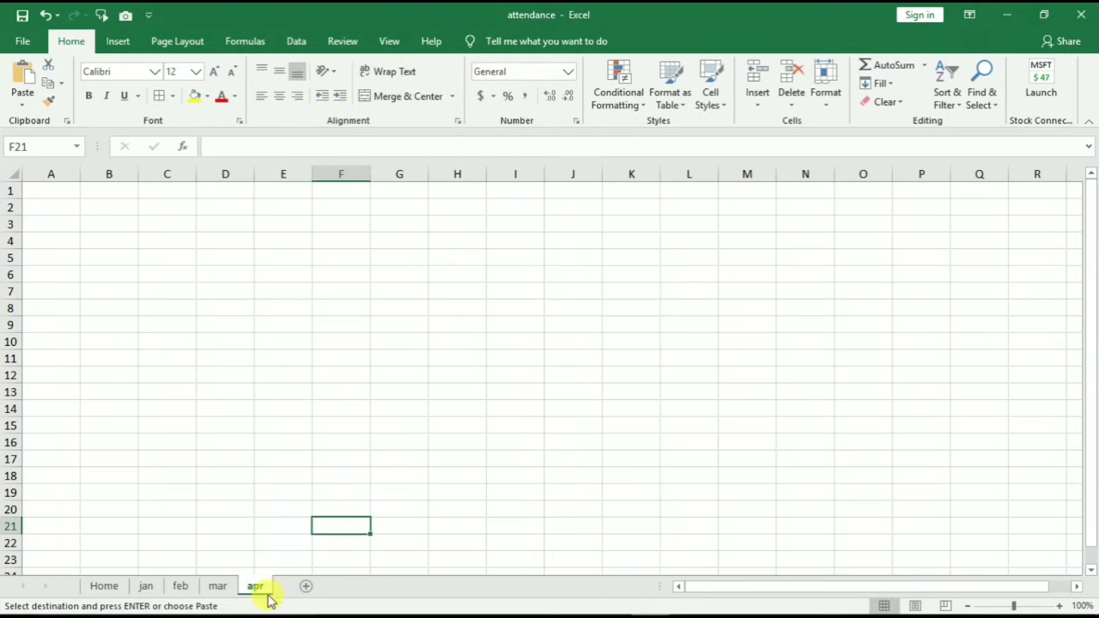
click(49, 192)
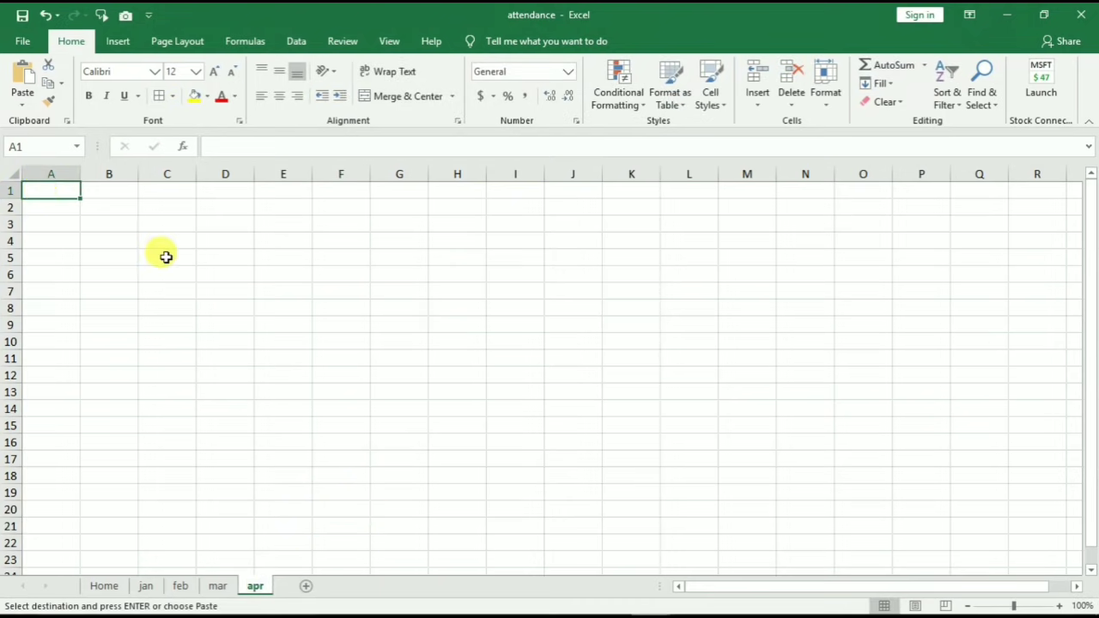
key(ctrl+v)
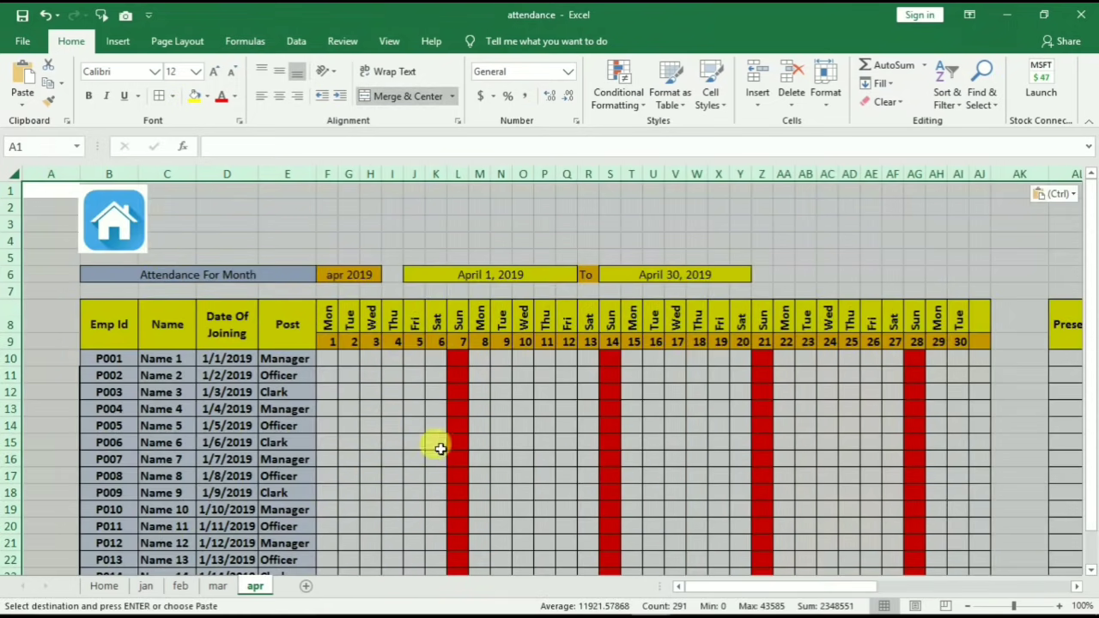
Add a may sheet, paste the table, and check the May 1, 2019 date formula.
click(307, 587)
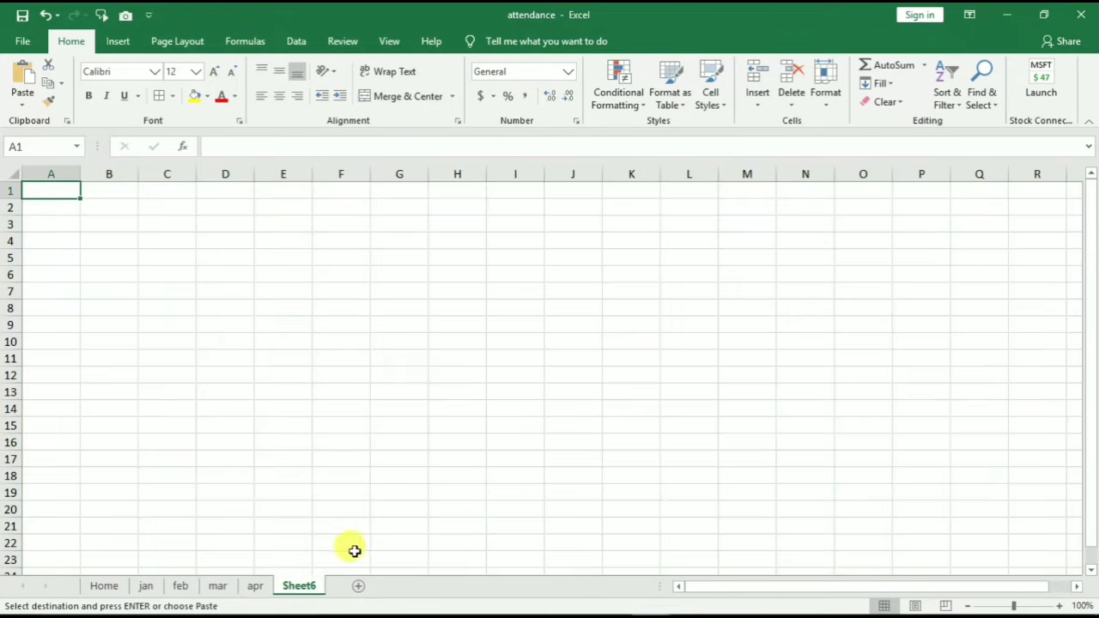
double_click(288, 586)
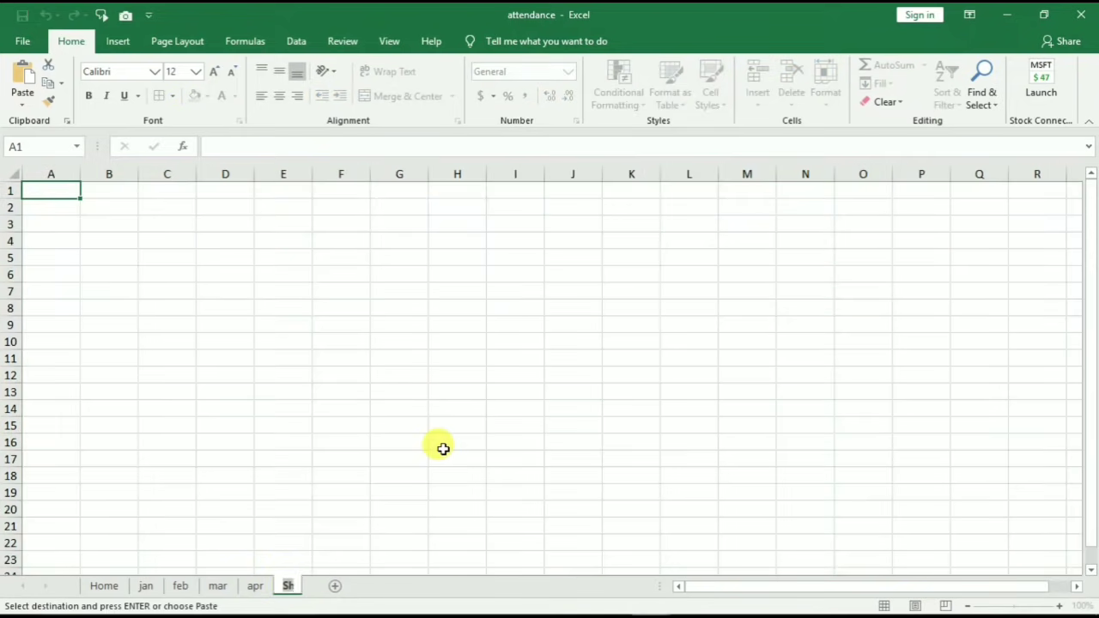
text(may)
key(Return)
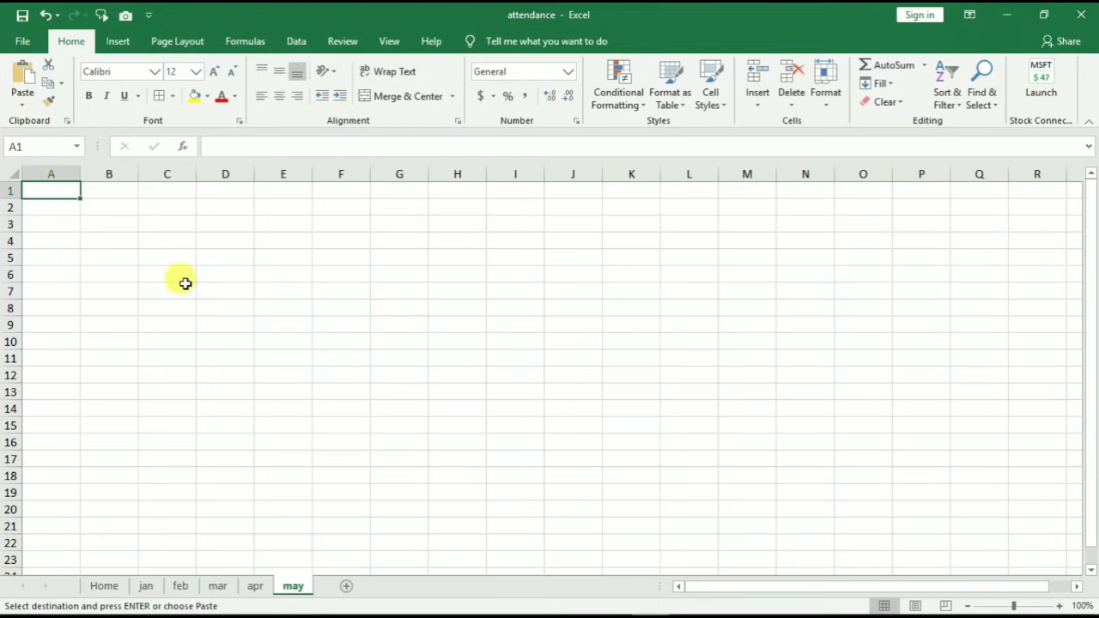
key(ctrl+v)
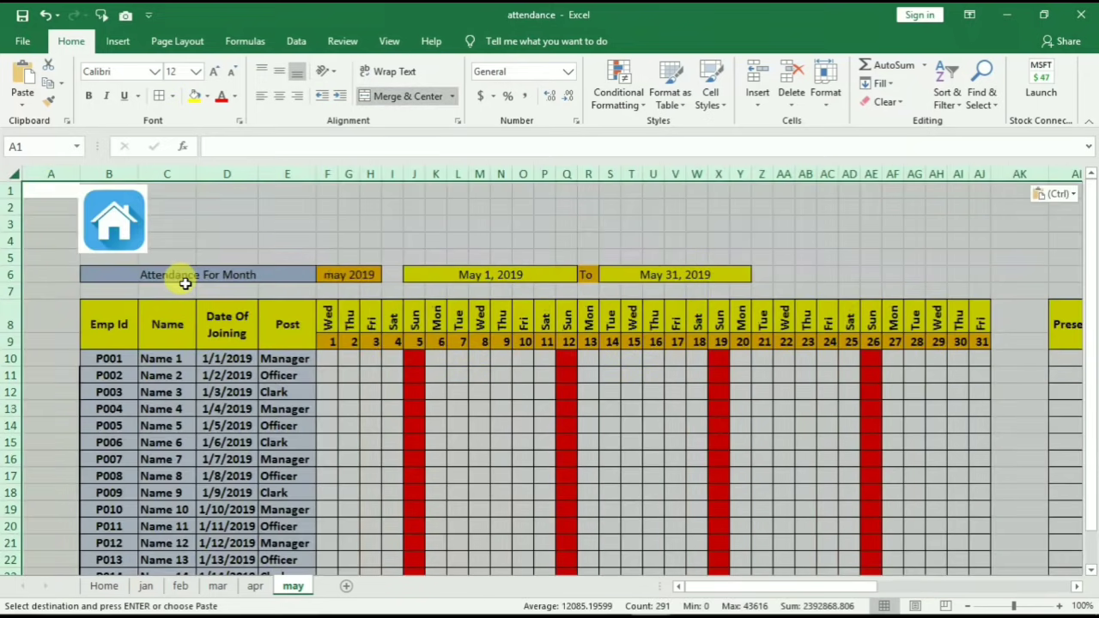
click(392, 408)
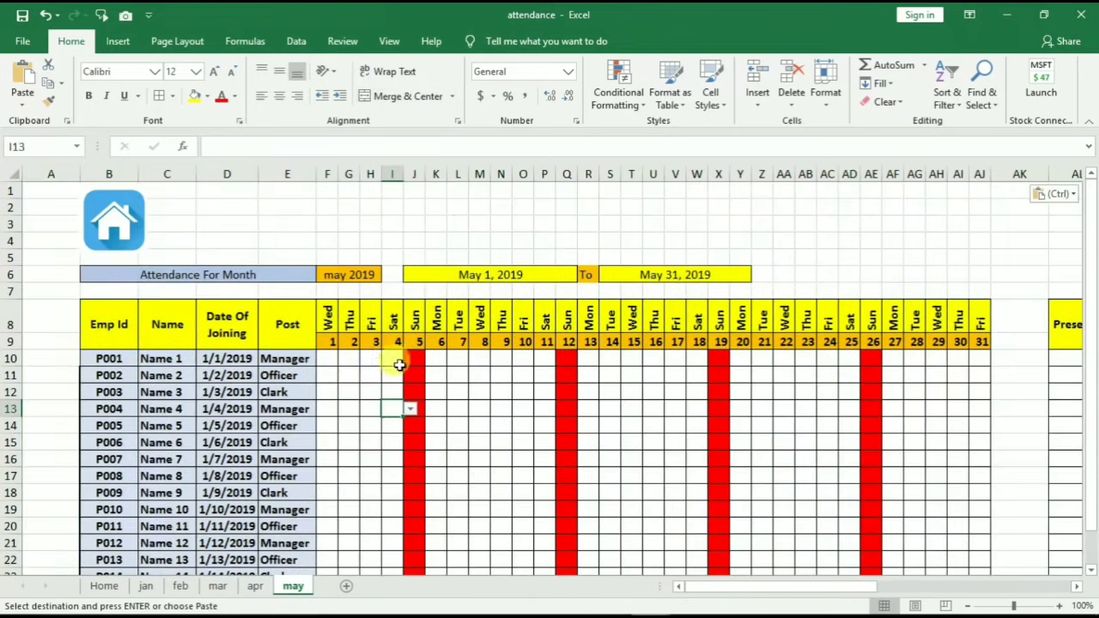
click(488, 279)
Check the EOMONTH end-of-month formula in S6, then return to the Home sheet.
click(698, 281)
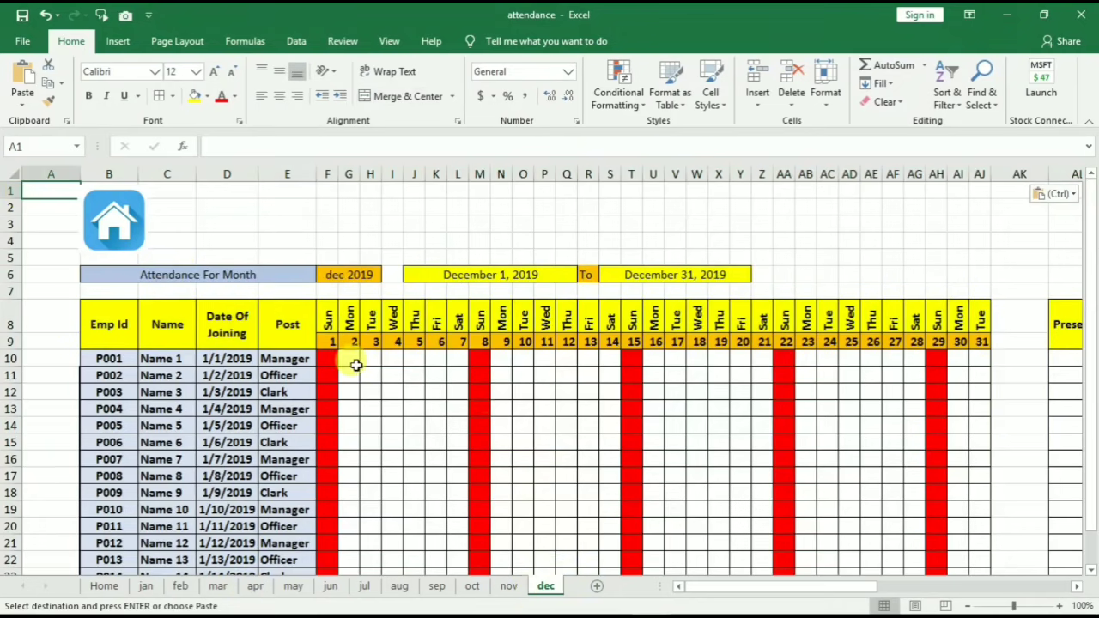
click(118, 256)
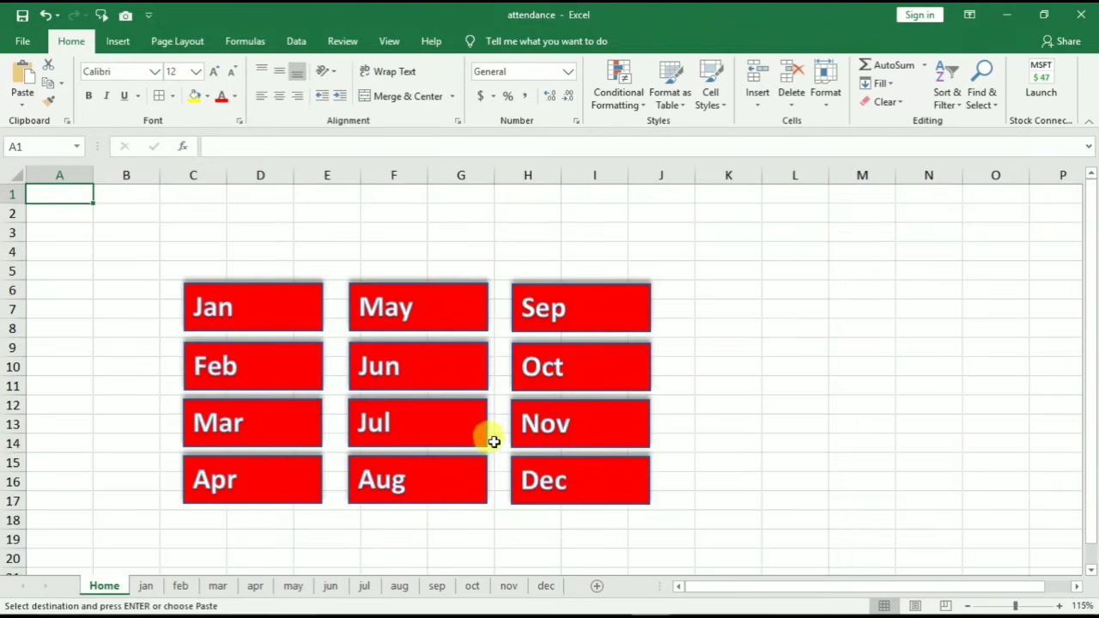
Hyperlink the Mar button to the mar sheet and test it round-trip.
click(194, 426)
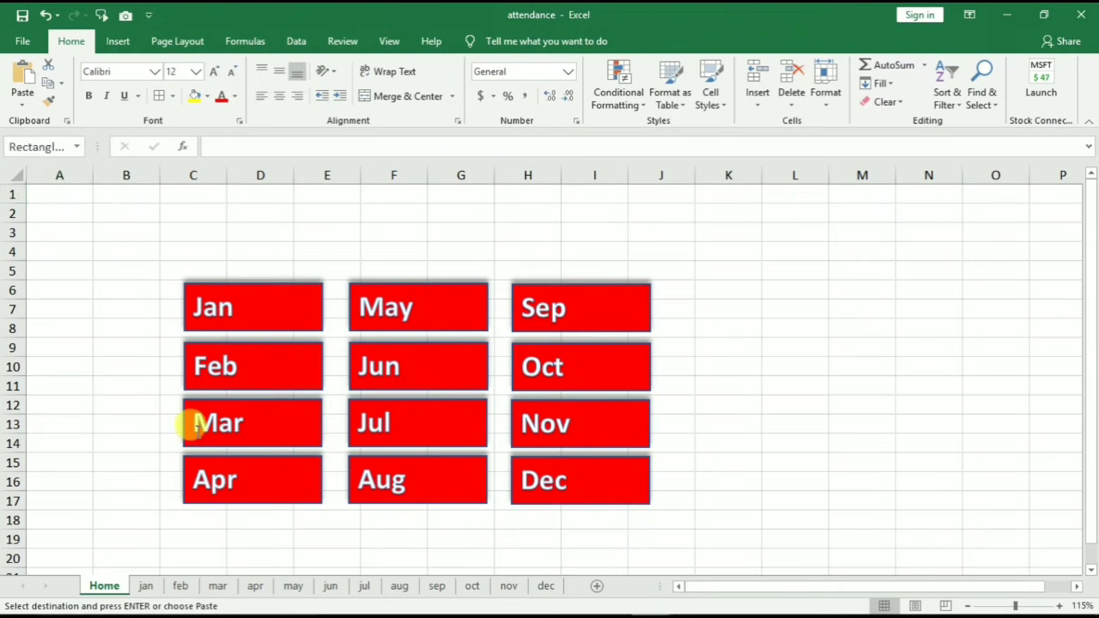
right_click(195, 429)
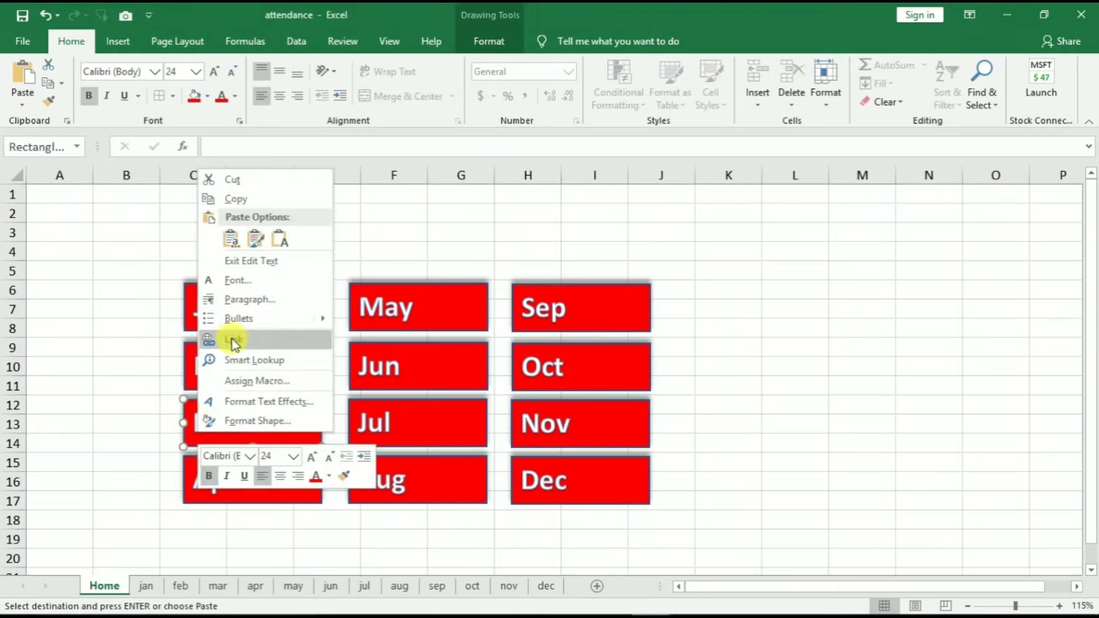
click(234, 339)
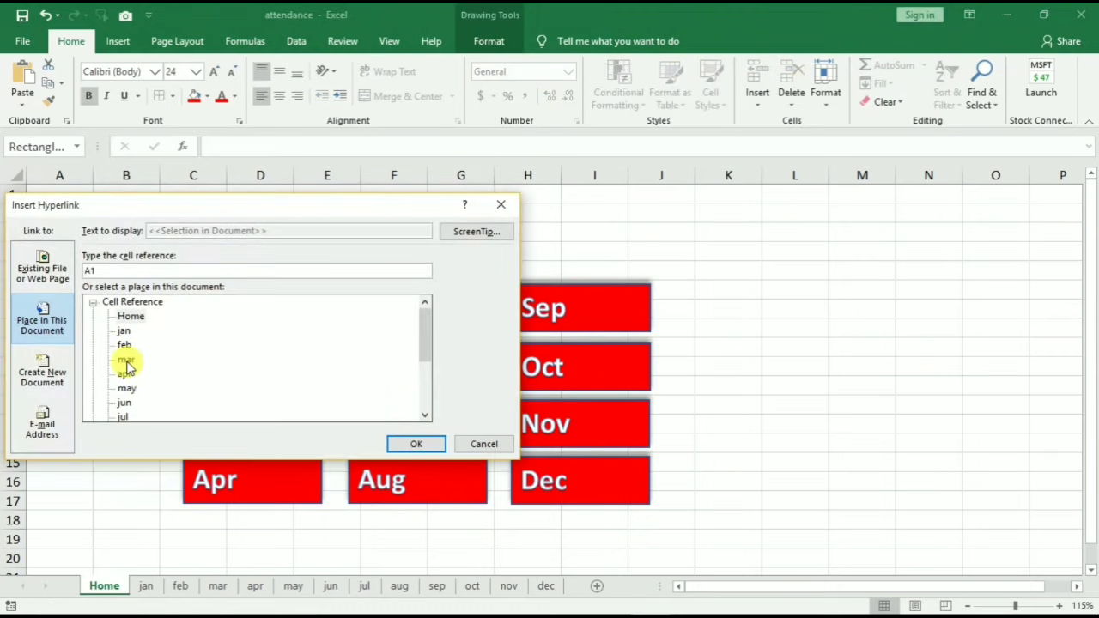
click(126, 360)
click(414, 444)
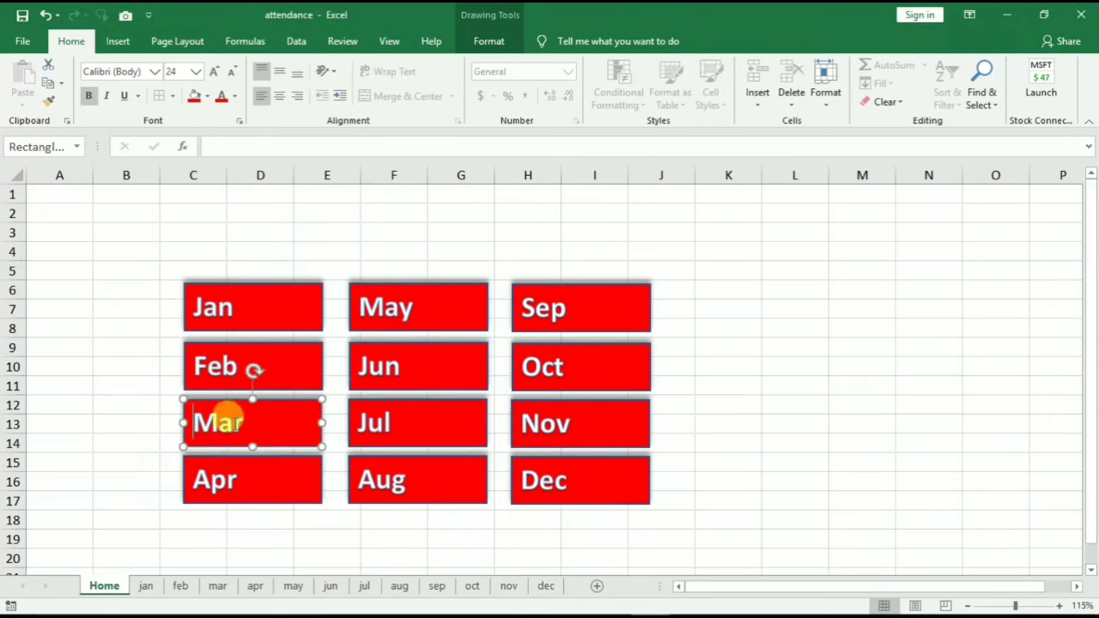
click(206, 421)
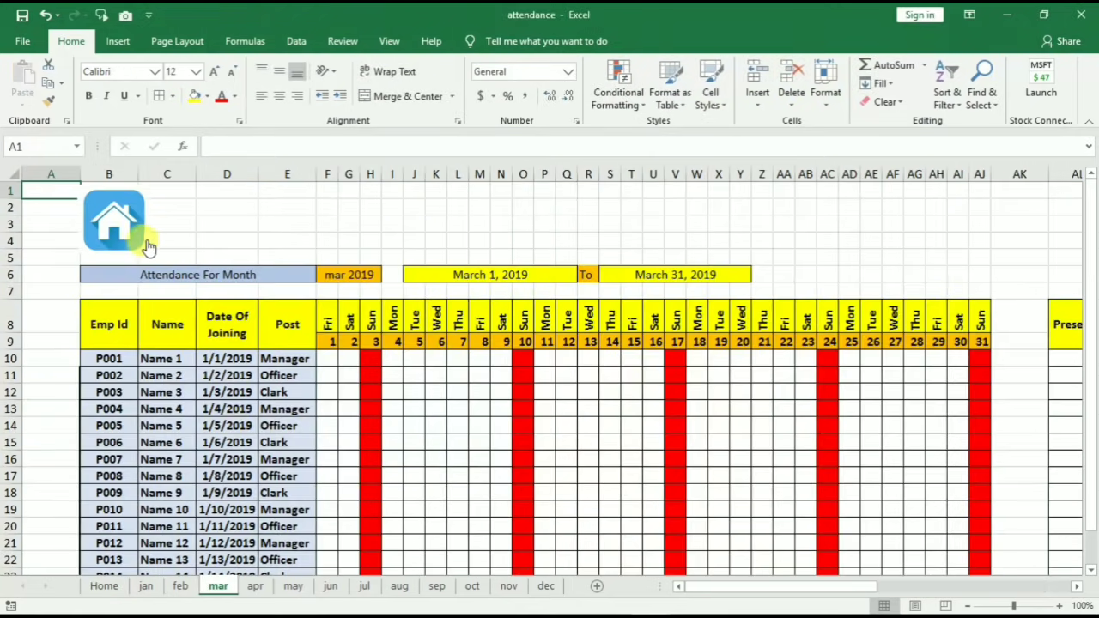
click(121, 228)
Add hyperlinks to the Apr through Dec buttons for their month sheets.
right_click(204, 479)
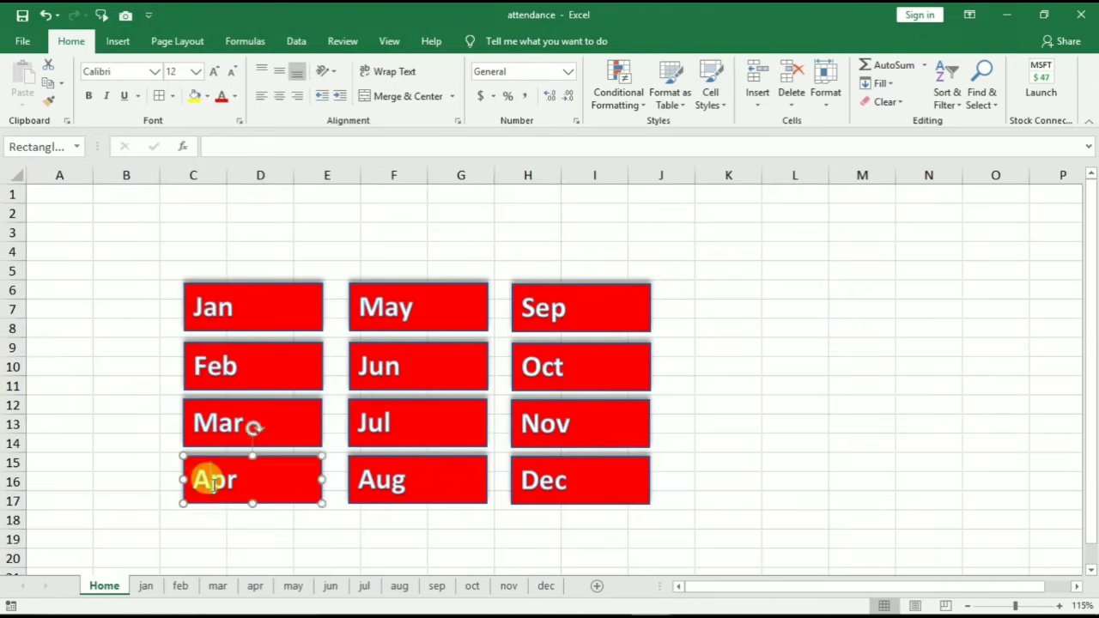
click(249, 393)
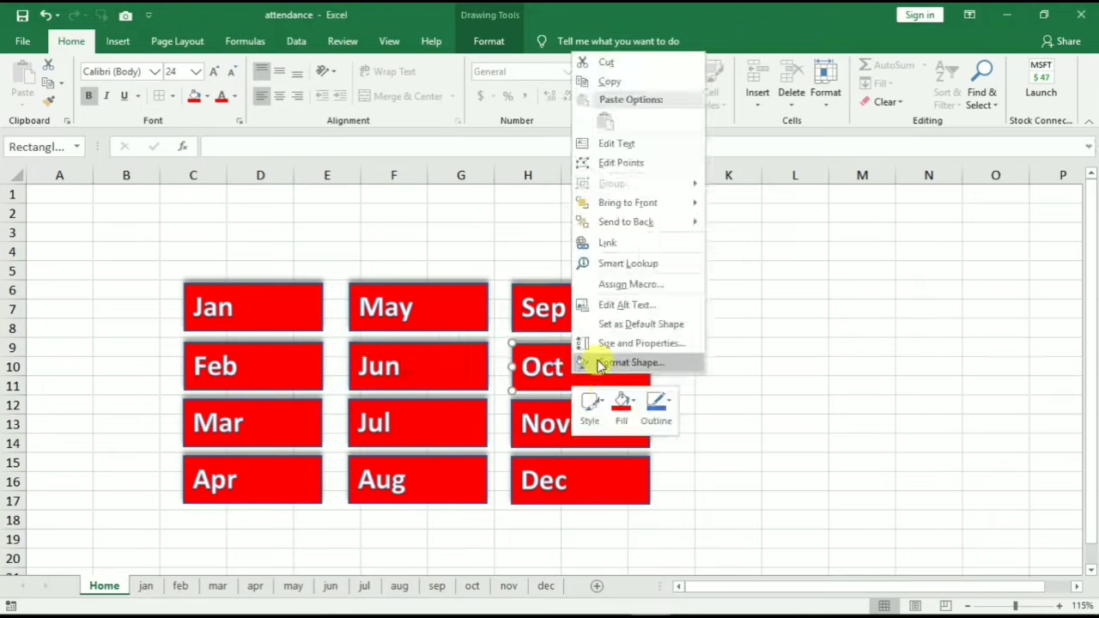
click(767, 452)
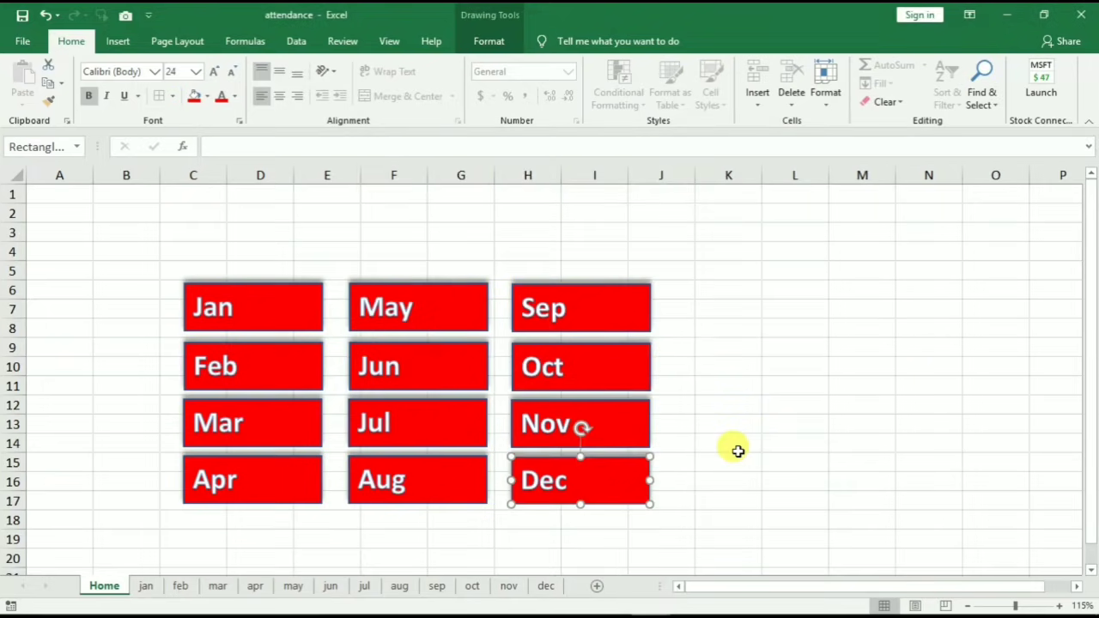
key(Escape)
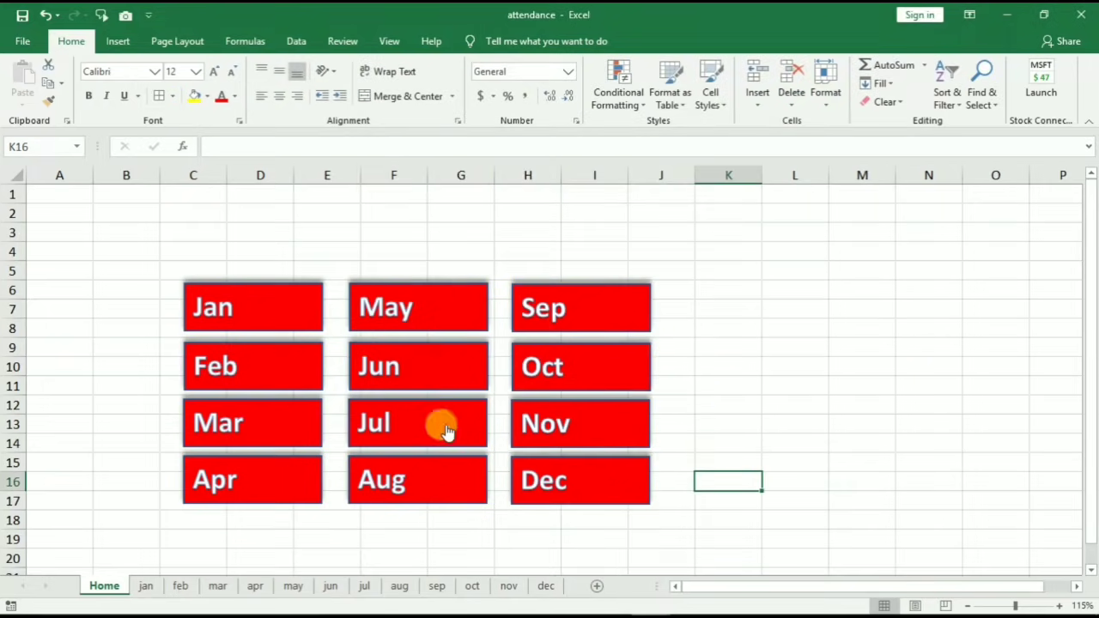
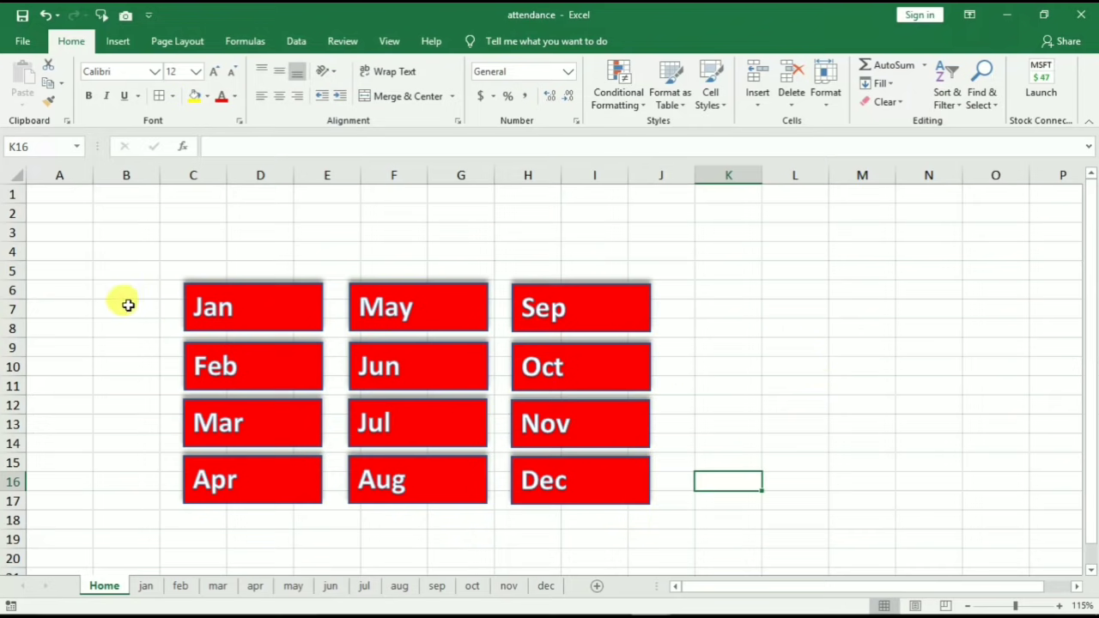
Test the month links by jumping to jan, back to Home, then to feb.
click(215, 311)
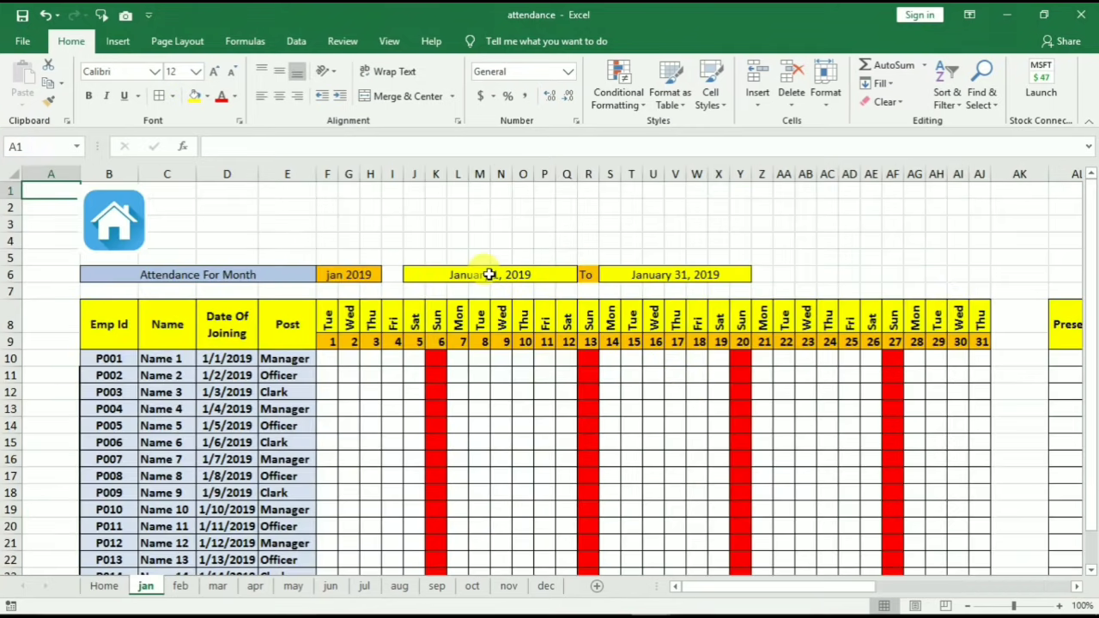
click(120, 225)
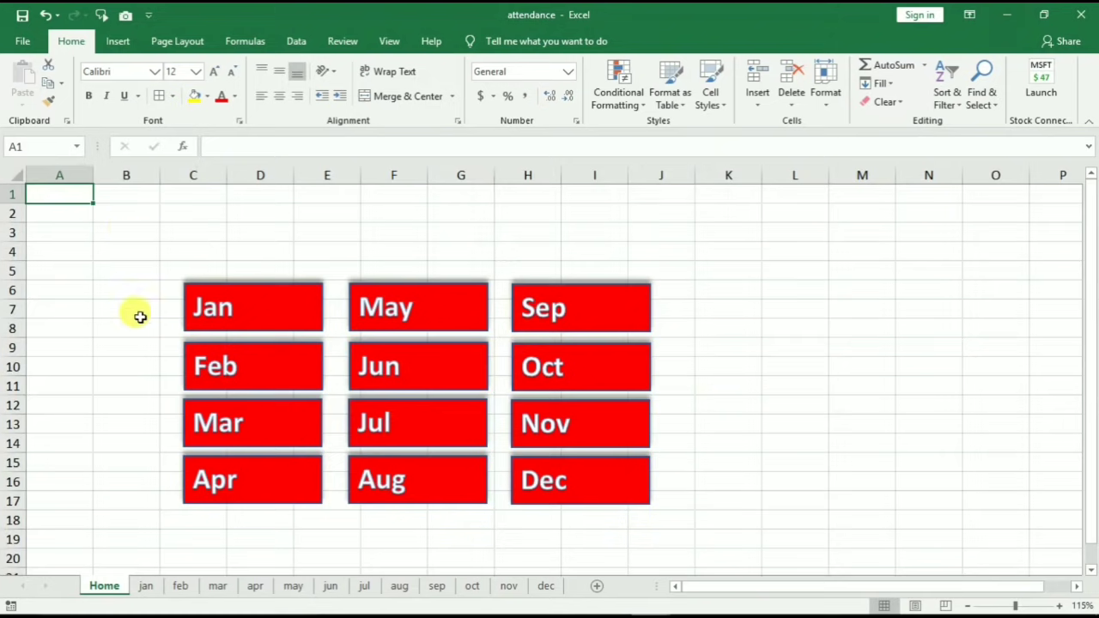
click(221, 365)
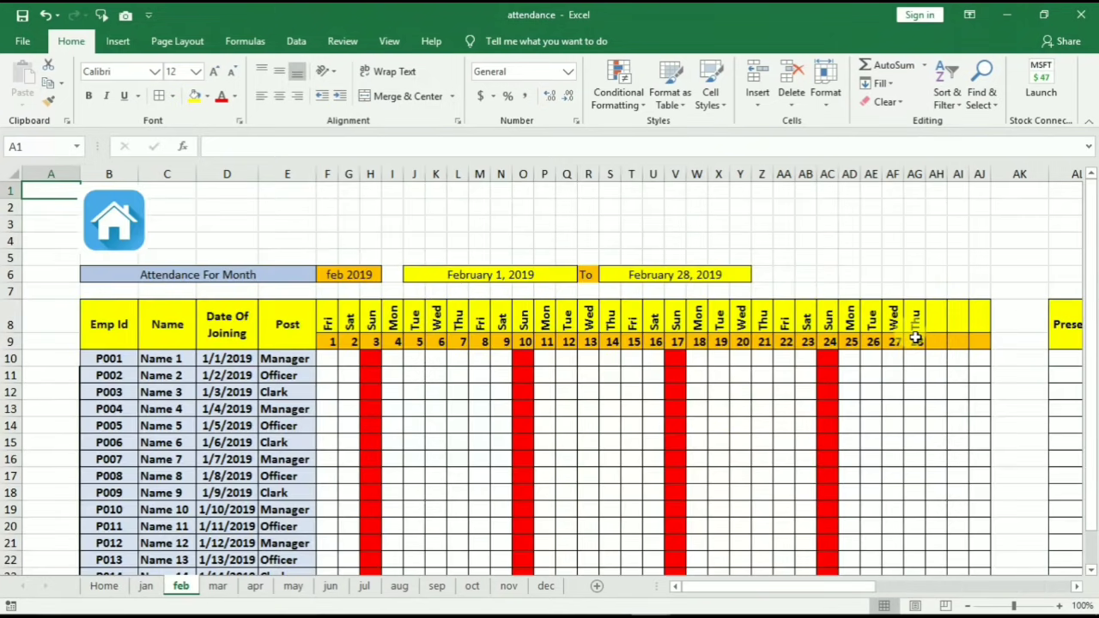
Enter a test p in AD11 to check the totals, then clear it and return to column A.
click(906, 393)
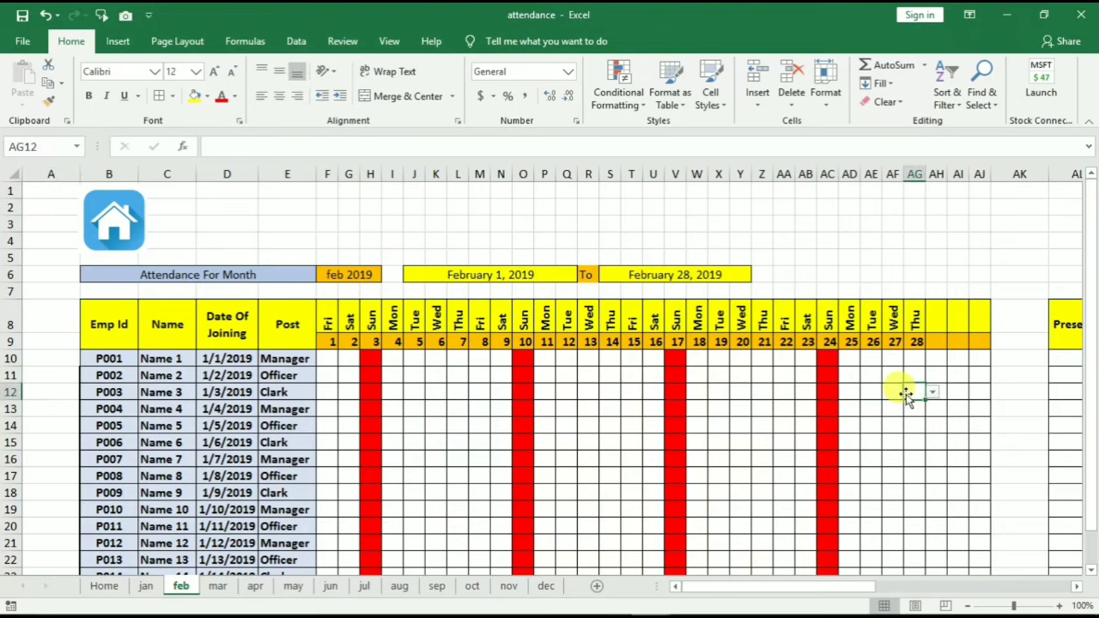
key(Right)
key(Right)
key(Right)
key(Right)
key(Right)
key(Right)
key(Right)
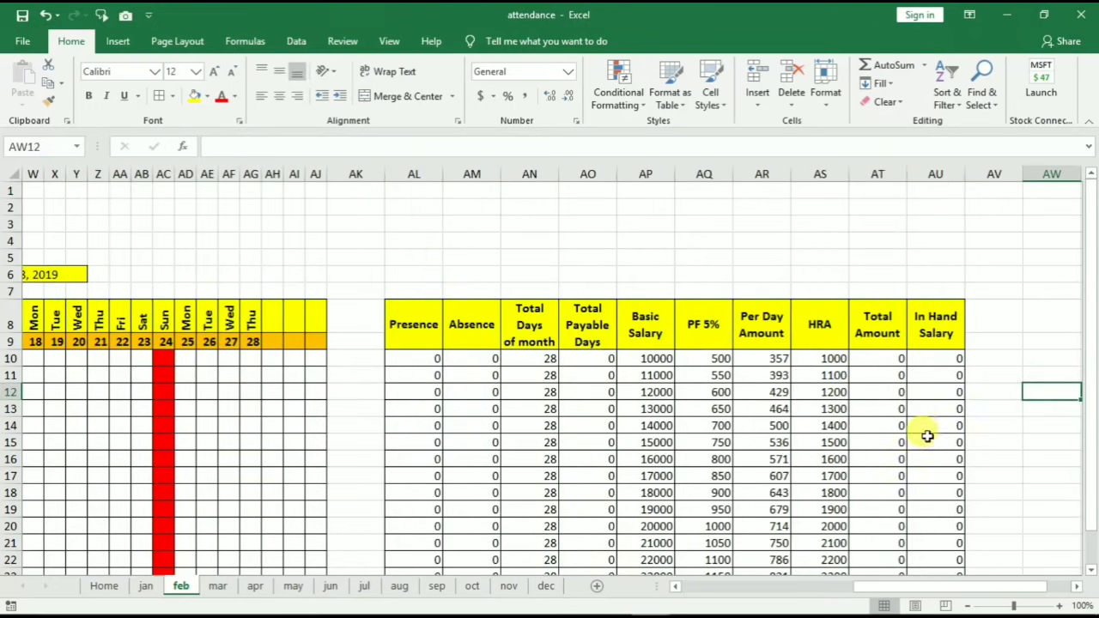
click(189, 375)
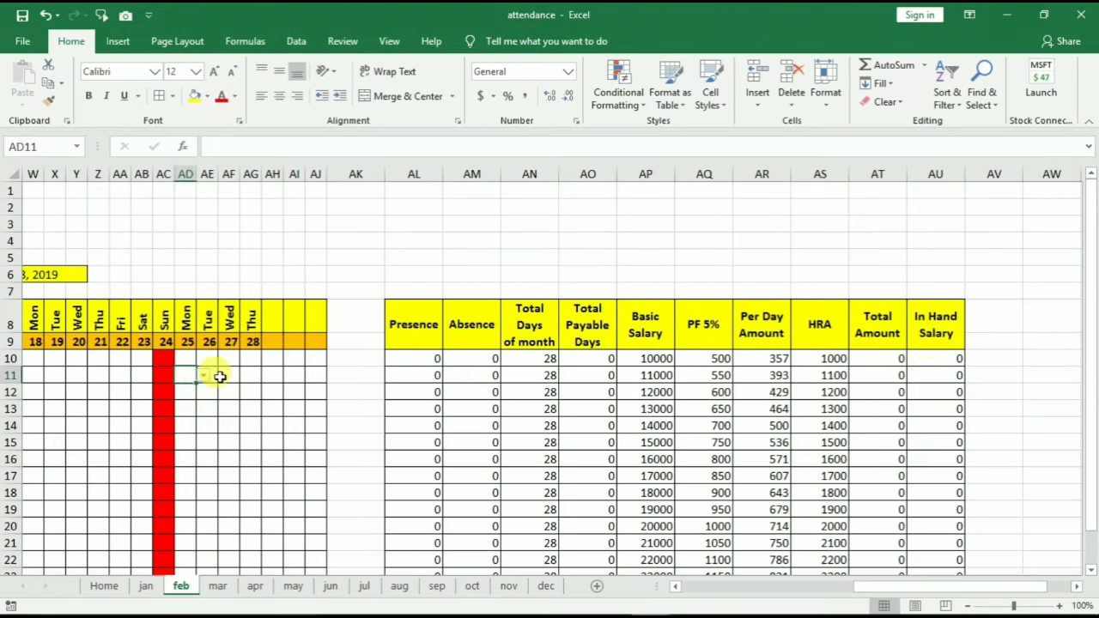
text(p)
click(250, 442)
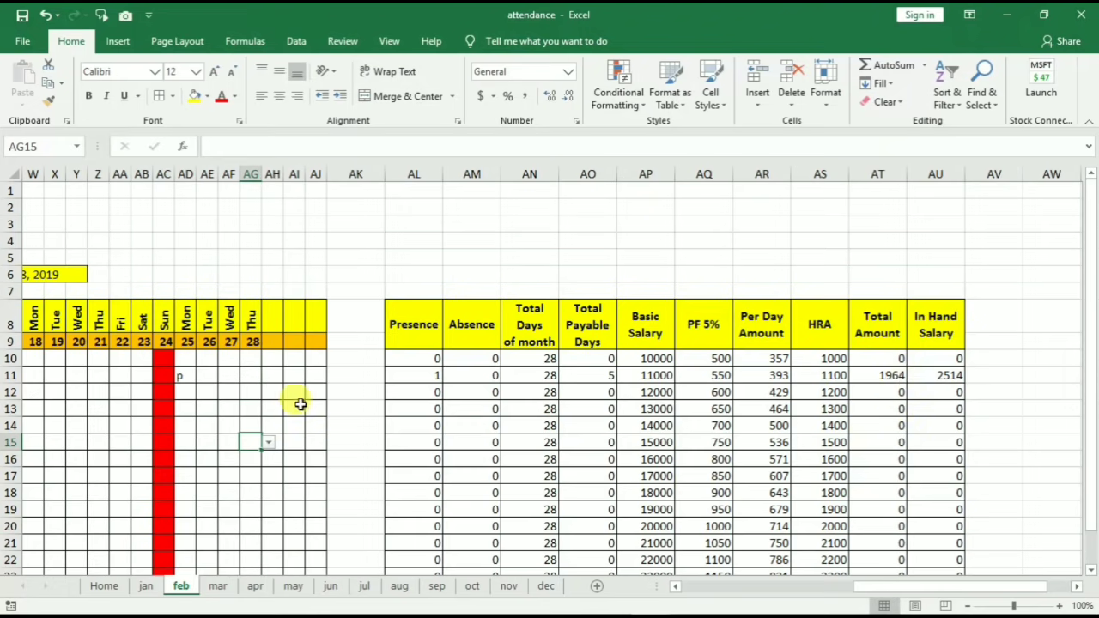
click(189, 379)
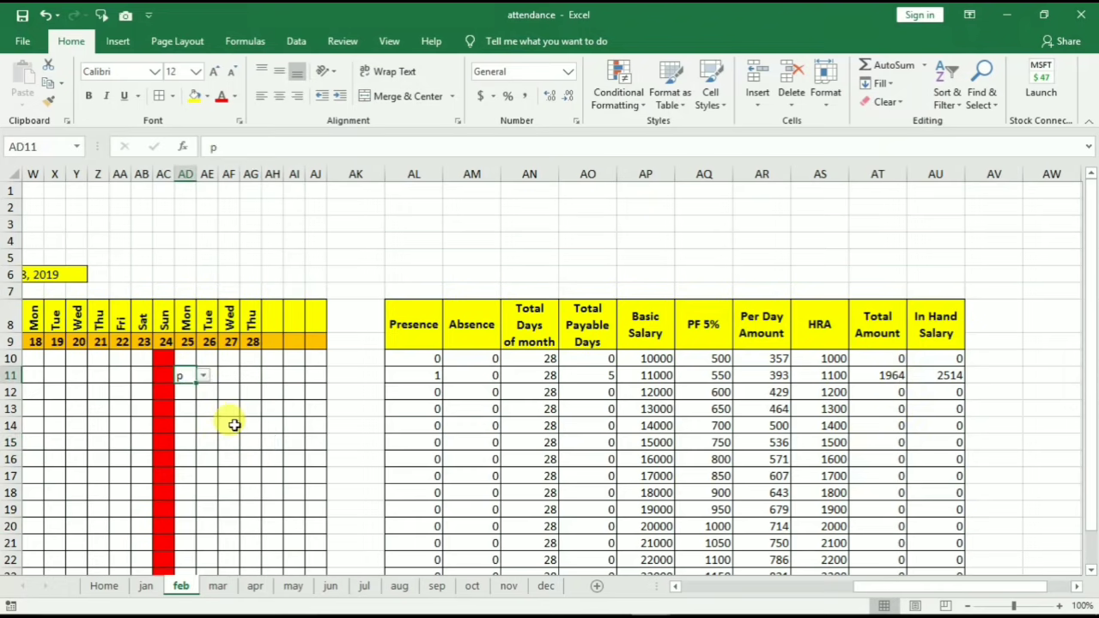
key(BackSpace)
key(Left)
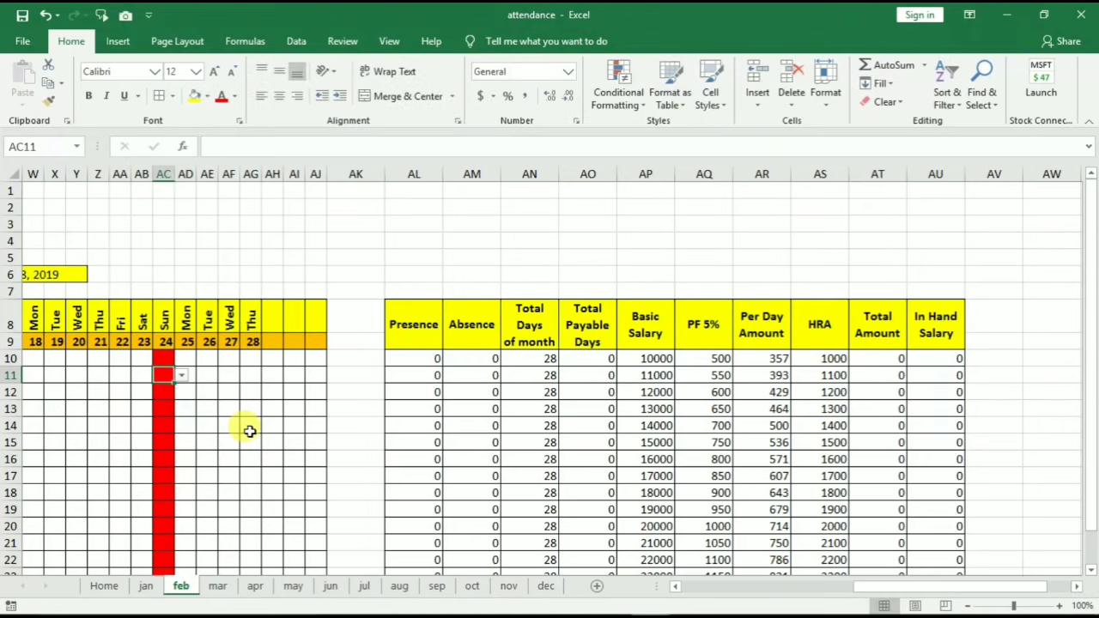
key(Left)
key(Left)
key(Left)
key(Left)
key(Left)
key(Left)
key(Left)
key(Left)
key(Left)
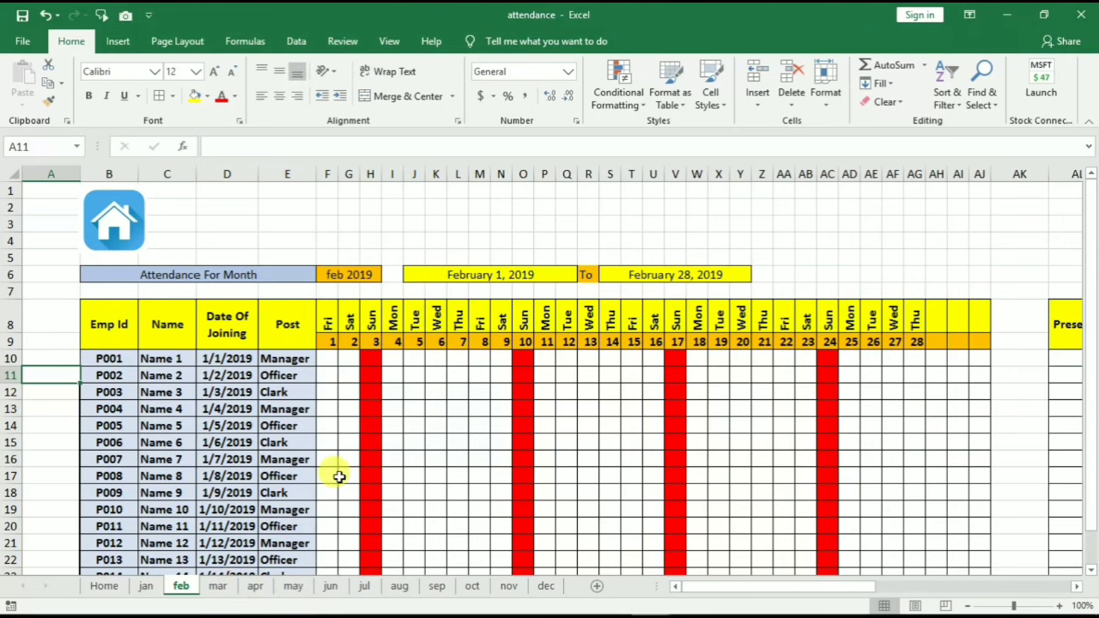
Protect the workbook structure with a password, entering it and then confirming it.
click(350, 45)
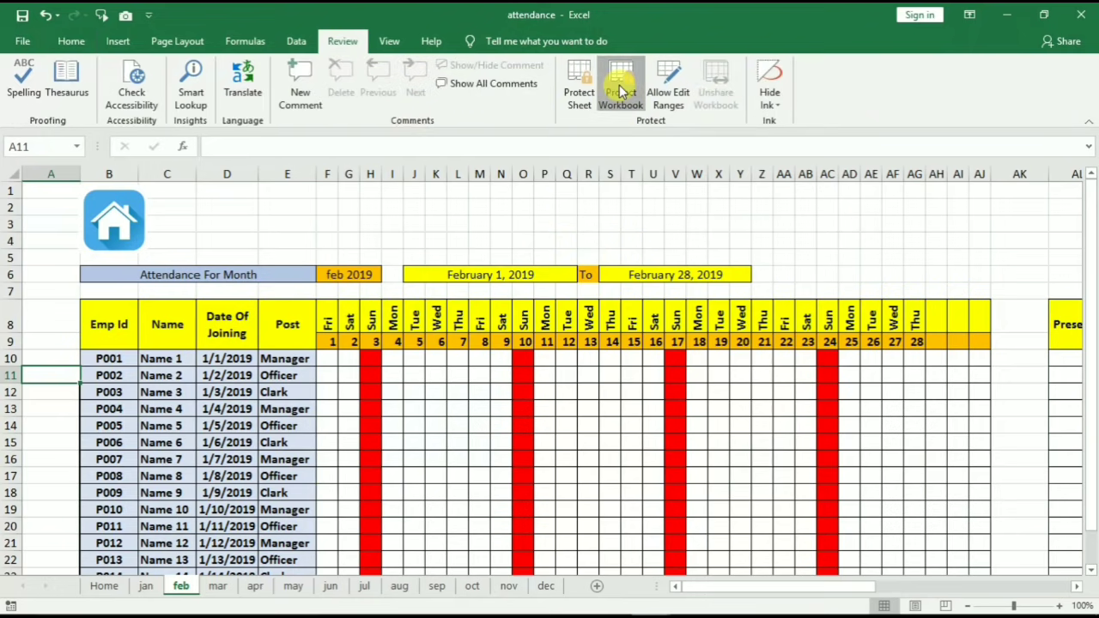
click(622, 92)
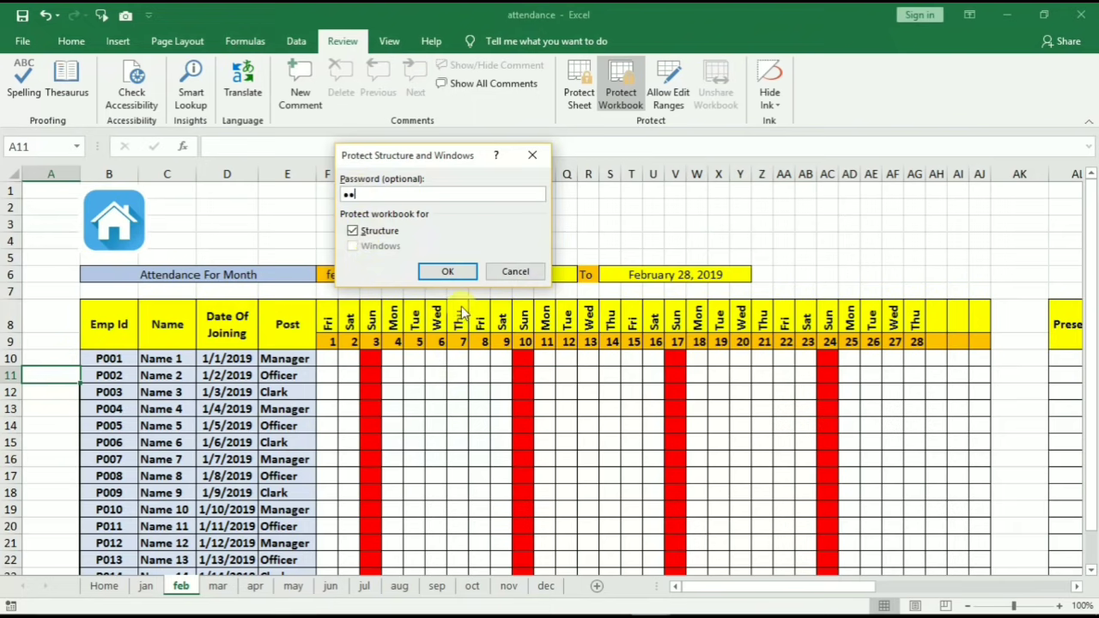
click(445, 272)
text(1)
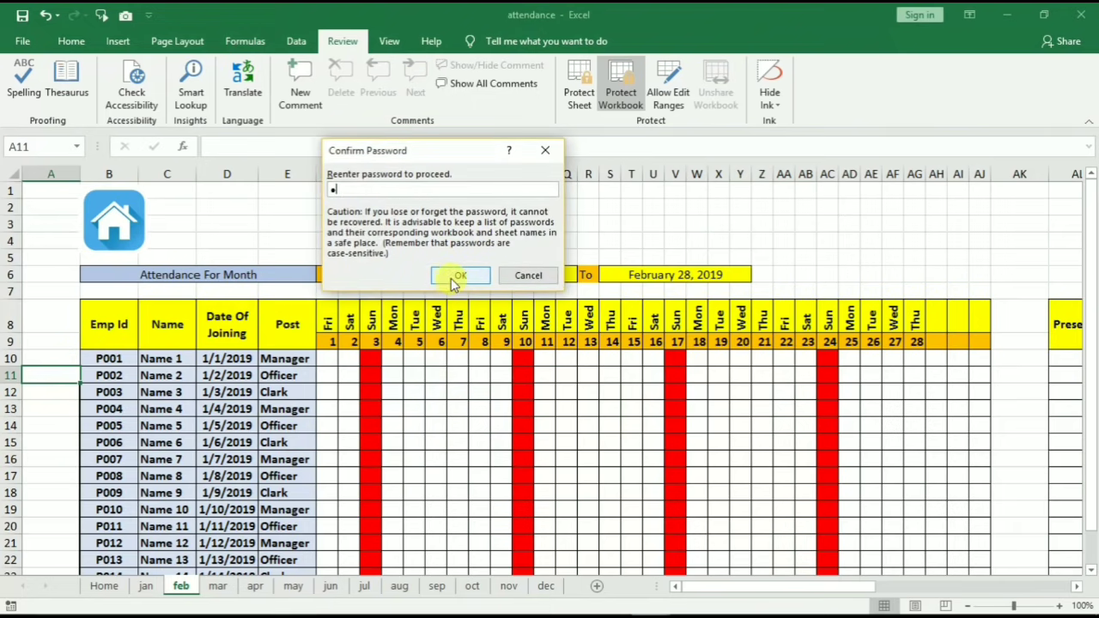
click(456, 274)
click(438, 426)
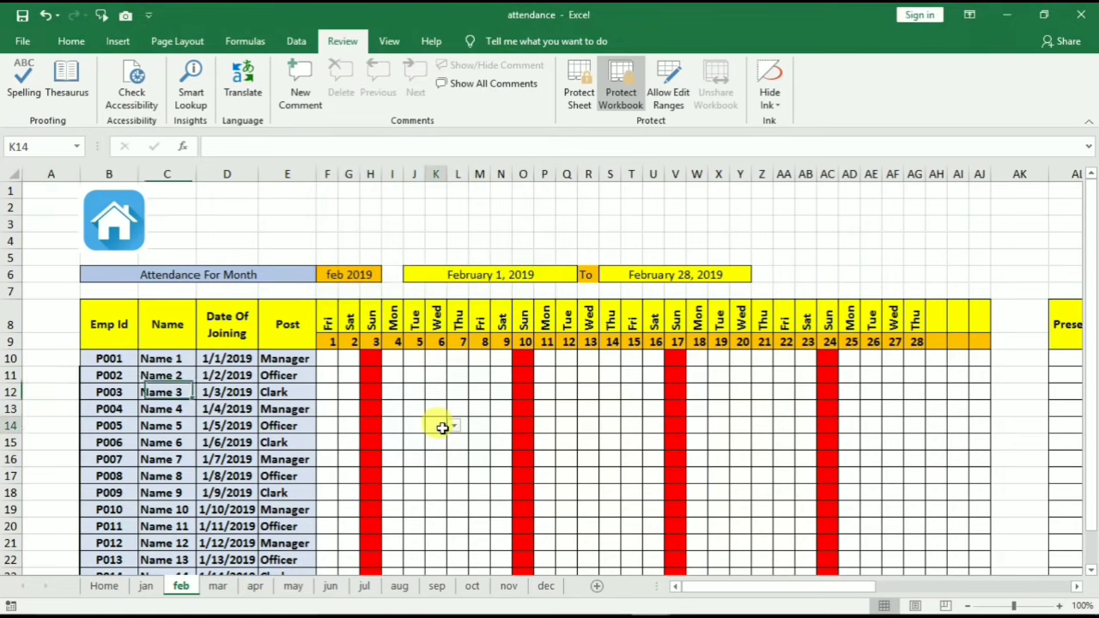
Check that Insert, Delete and Rename are greyed out on the jun sheet tab.
right_click(331, 589)
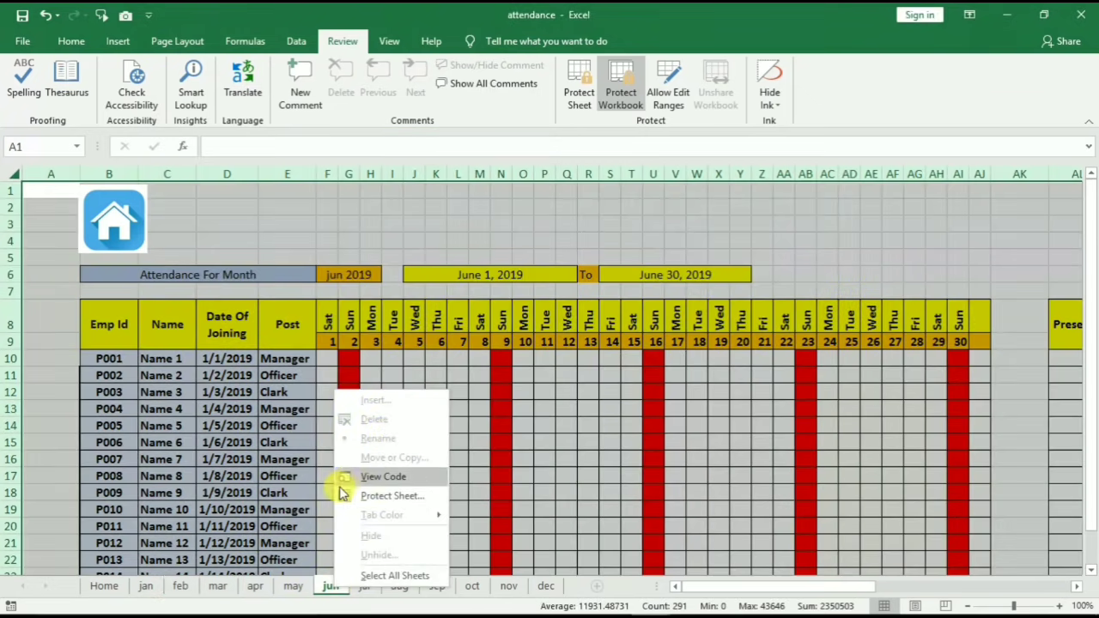
click(297, 477)
click(435, 455)
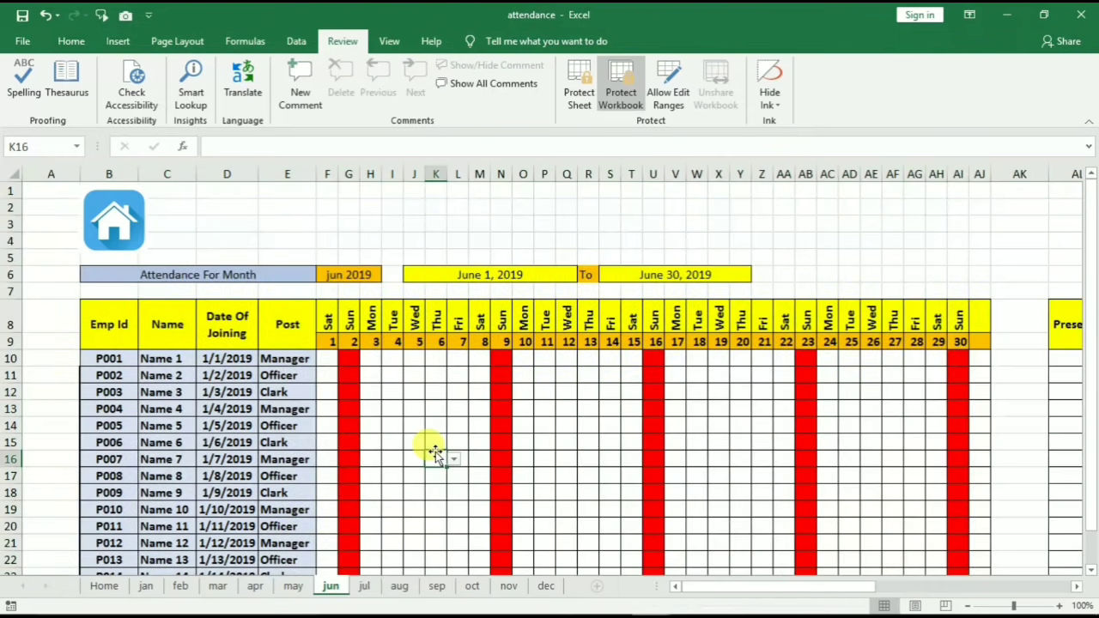
Return to the Home sheet and open the mar attendance sheet.
click(116, 225)
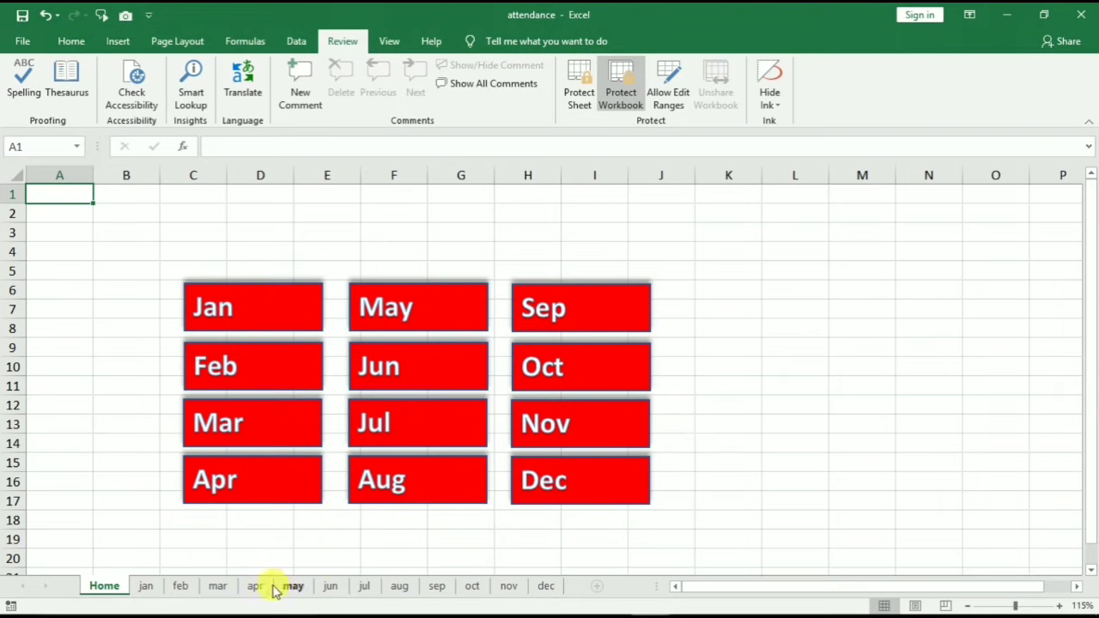
click(218, 588)
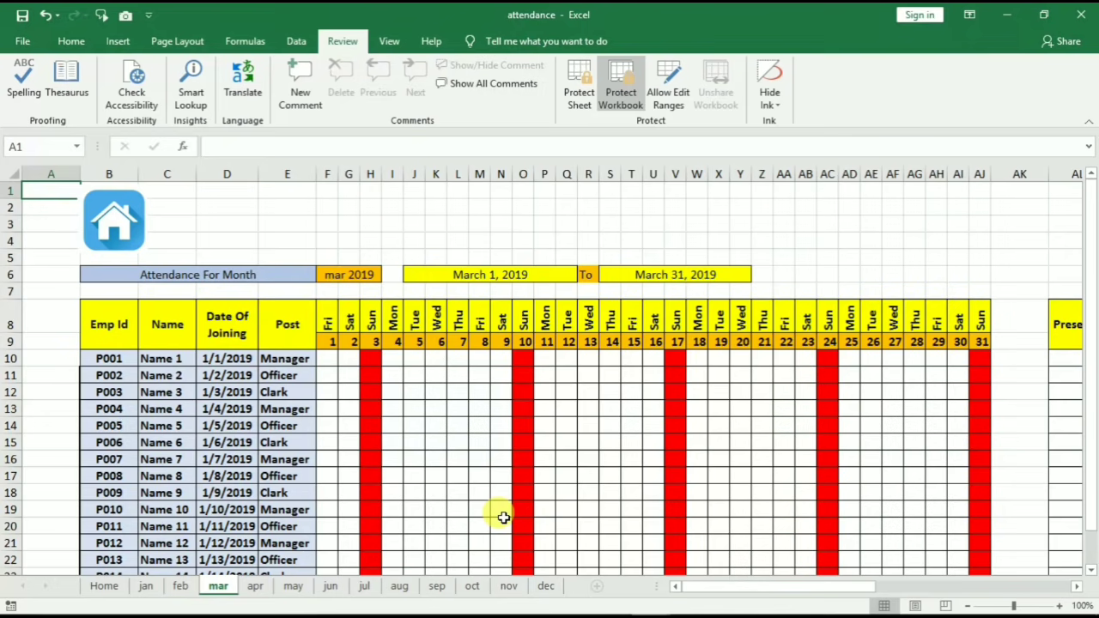
click(523, 443)
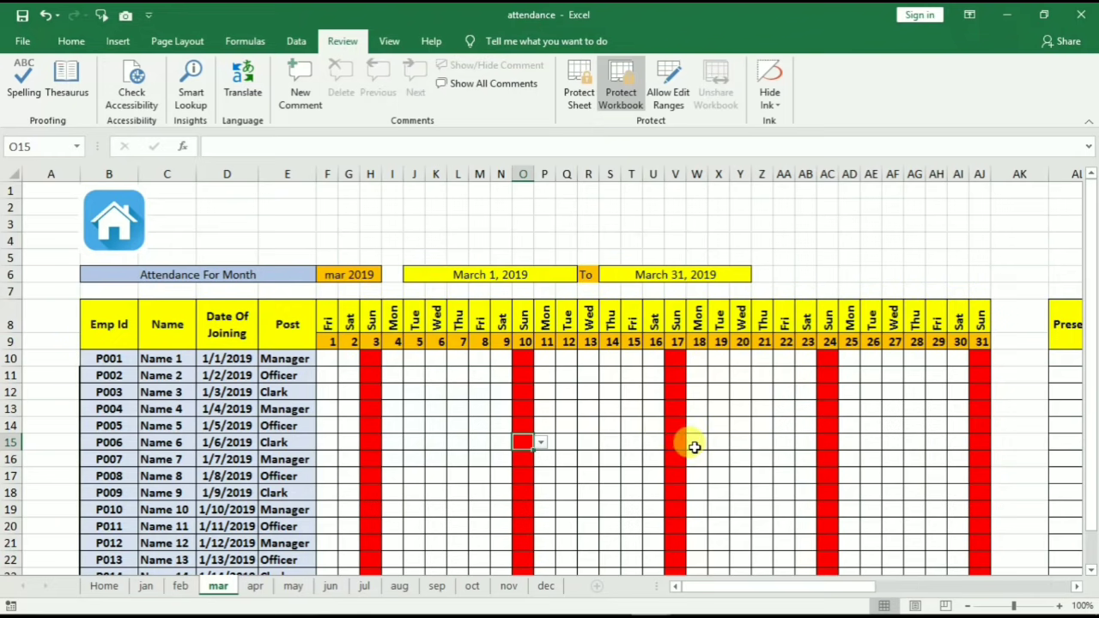
key(alt+F11)
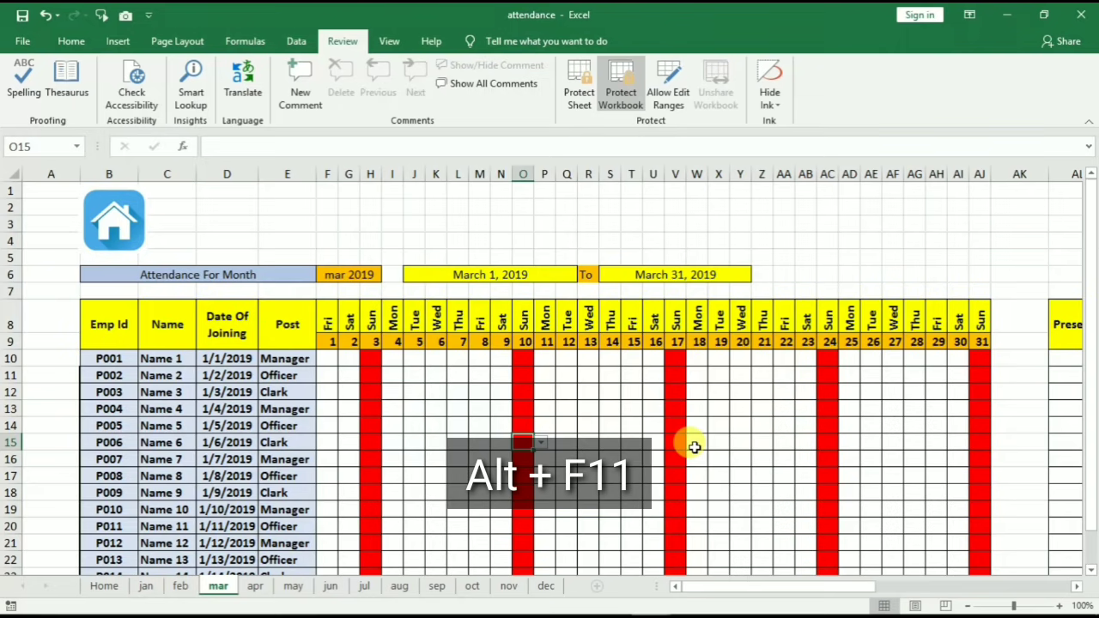
Add a Workbook_BeforeClose procedure calling ActiveWorkbook.Save in the ThisWorkbook module.
key(alt)
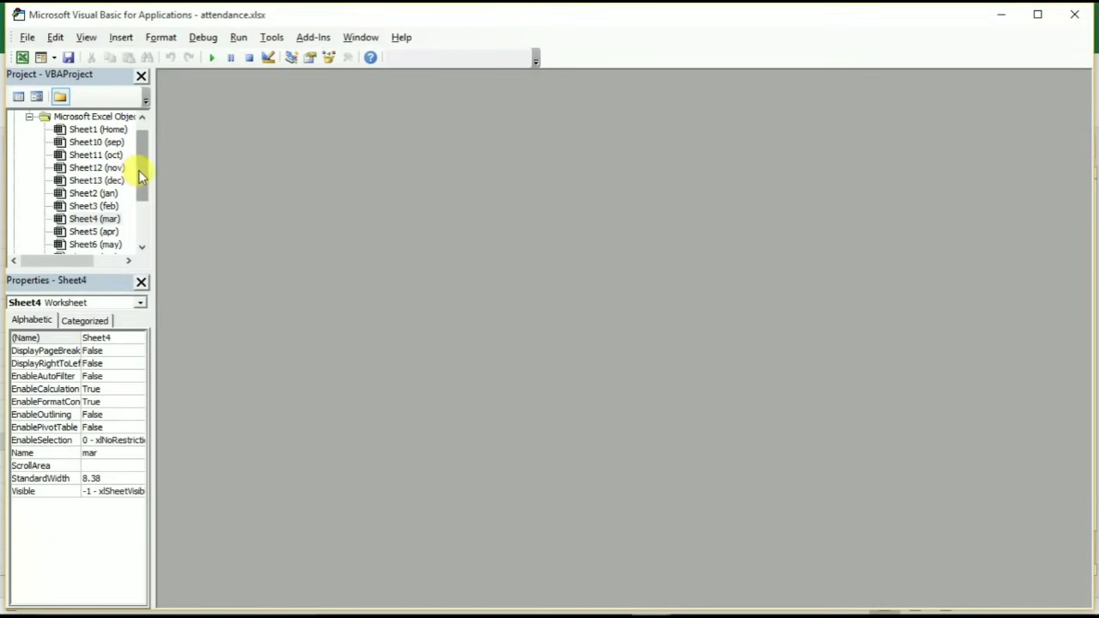
drag(140, 179, 141, 231)
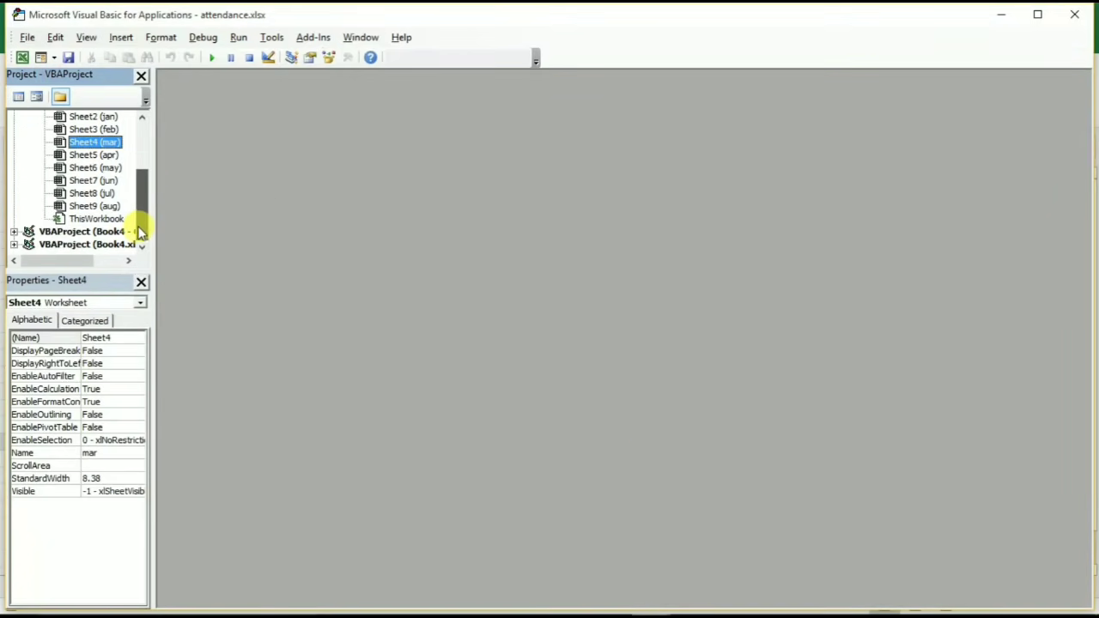
double_click(88, 220)
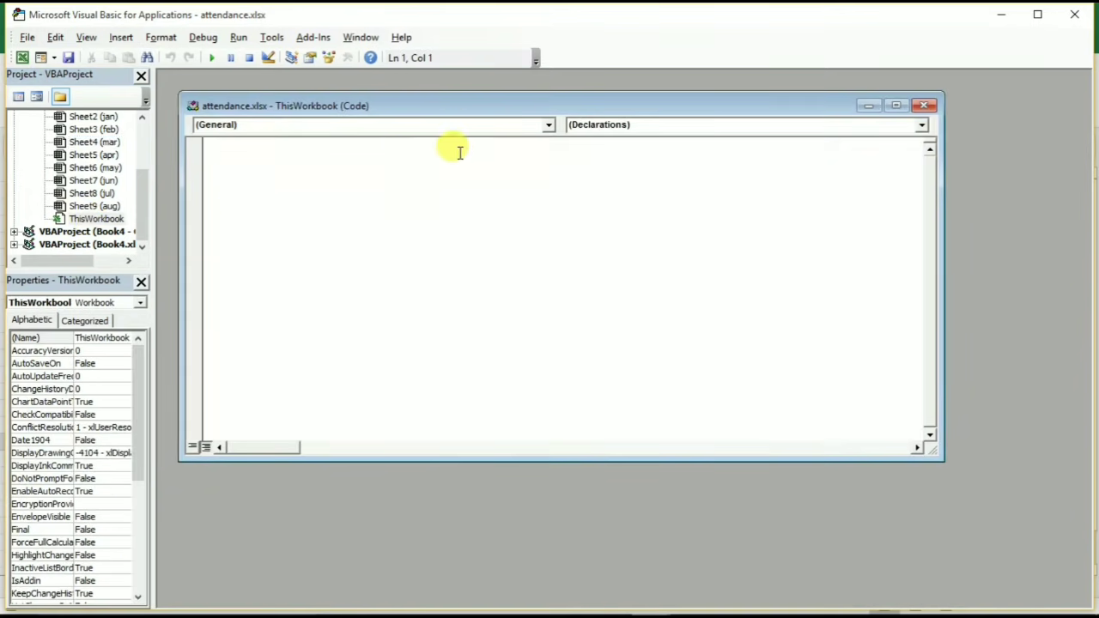
click(547, 125)
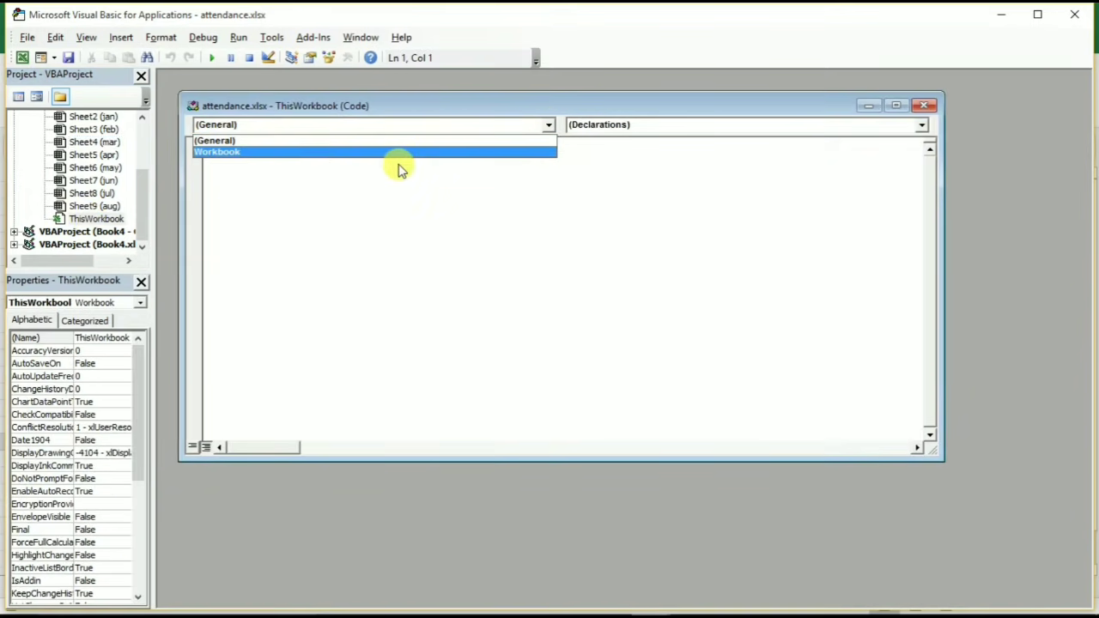
click(264, 154)
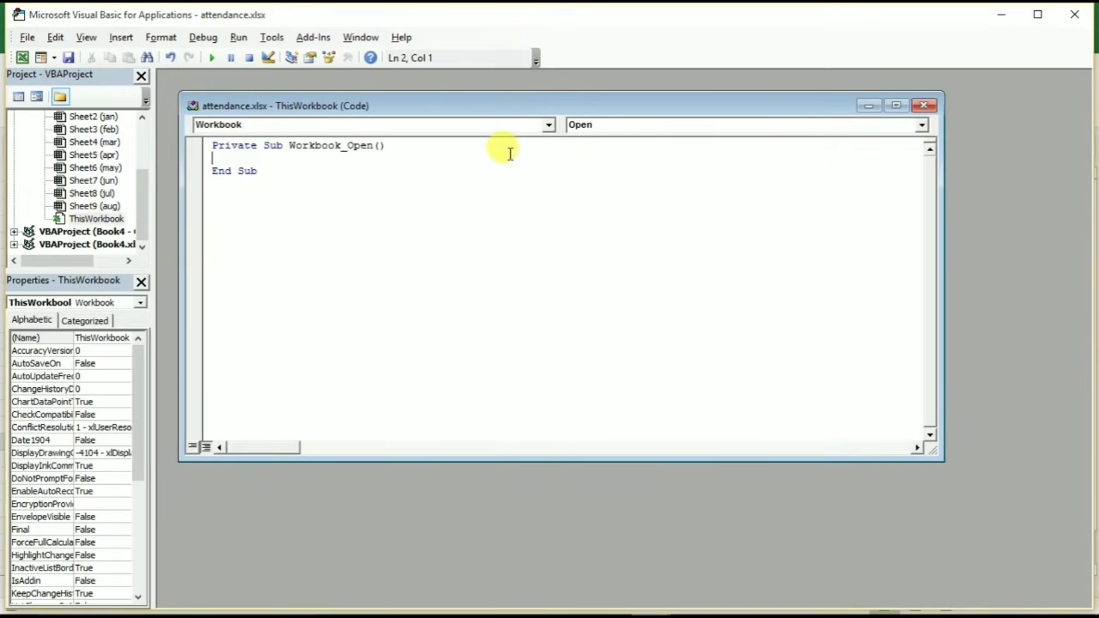
click(922, 125)
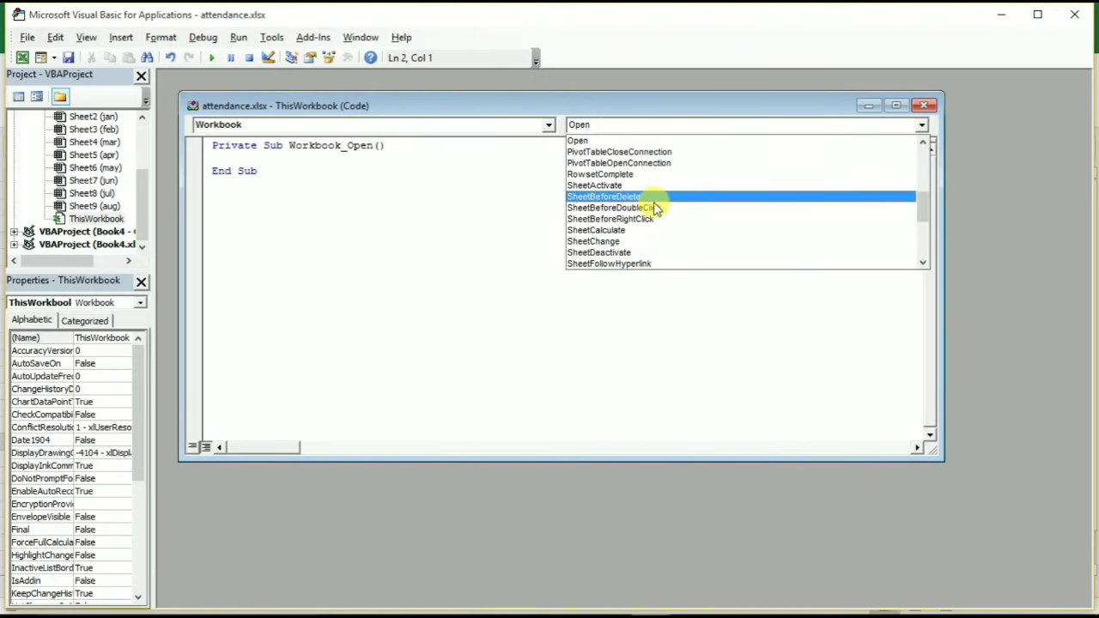
scroll(634, 210, up, 1)
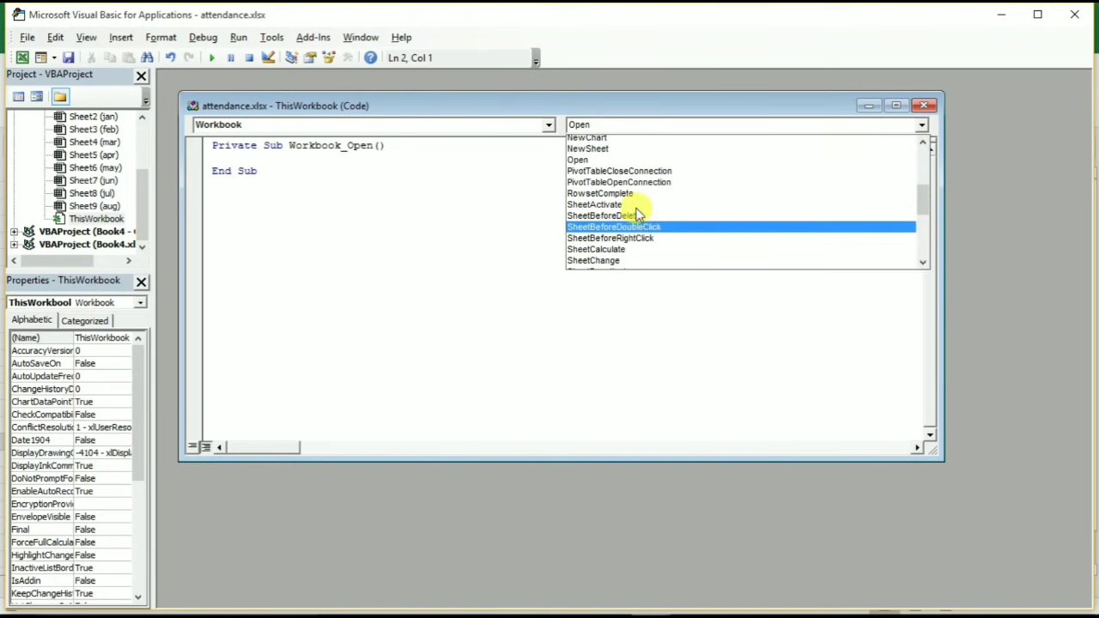
scroll(636, 215, up, 3)
scroll(636, 214, up, 2)
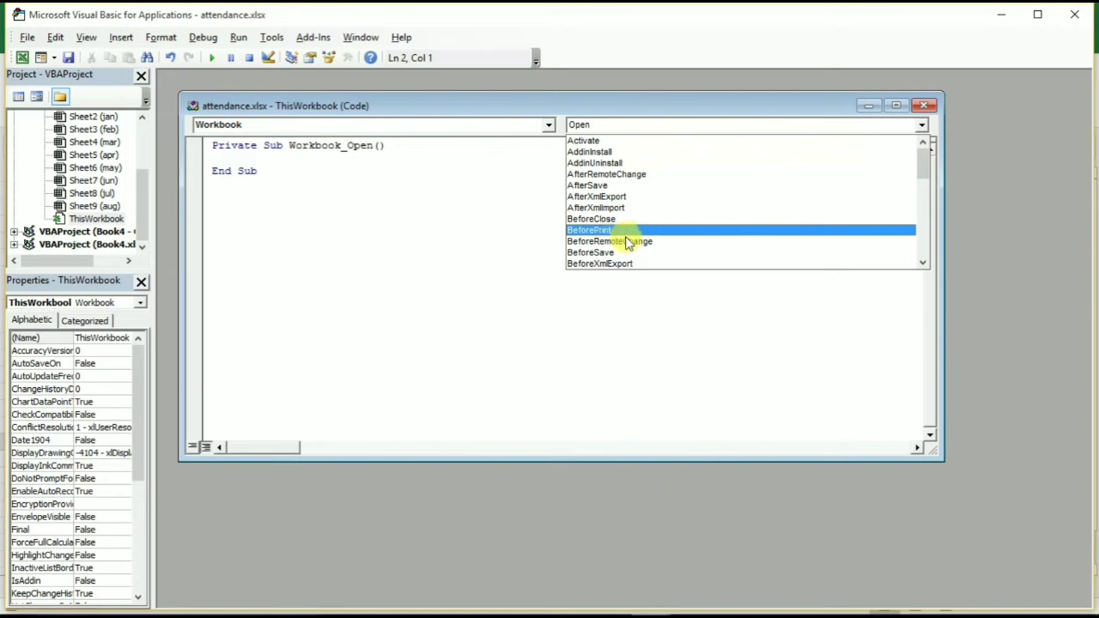
click(595, 220)
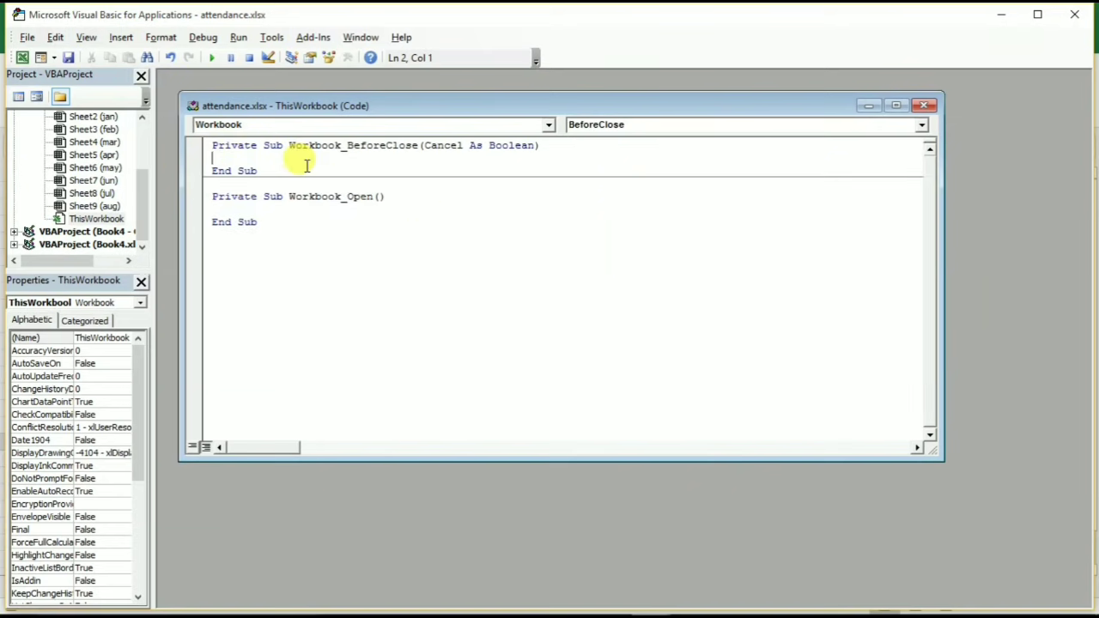
text(ActiveWorkbook.Save)
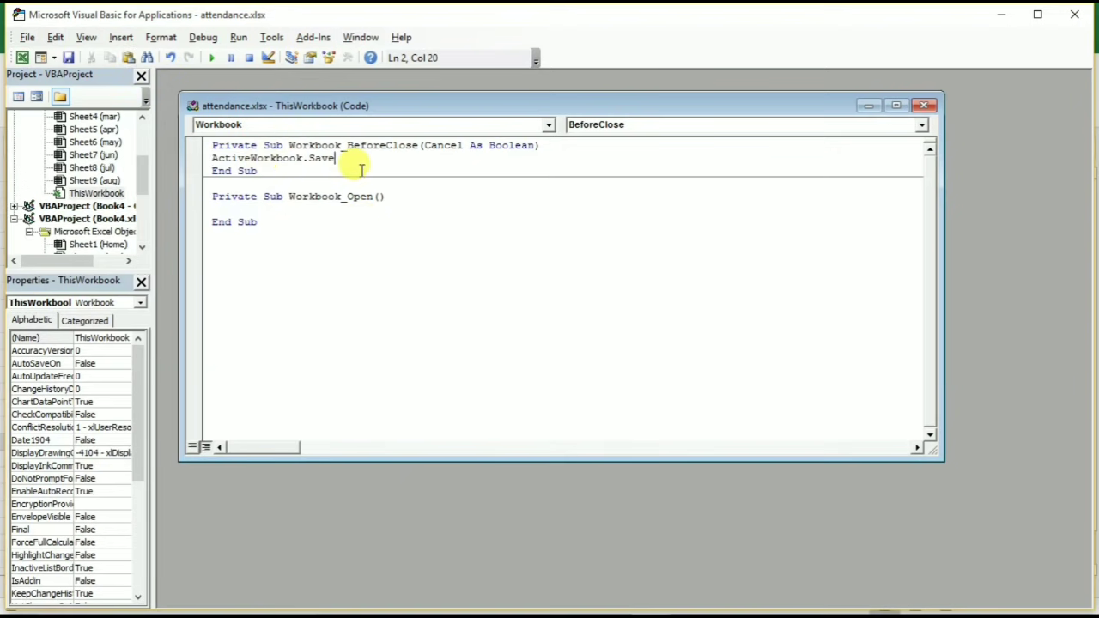
click(924, 104)
Save as Excel Macro-Enabled Workbook named 'attendance sheet' on the Desktop, declining the macro-free save.
click(1073, 15)
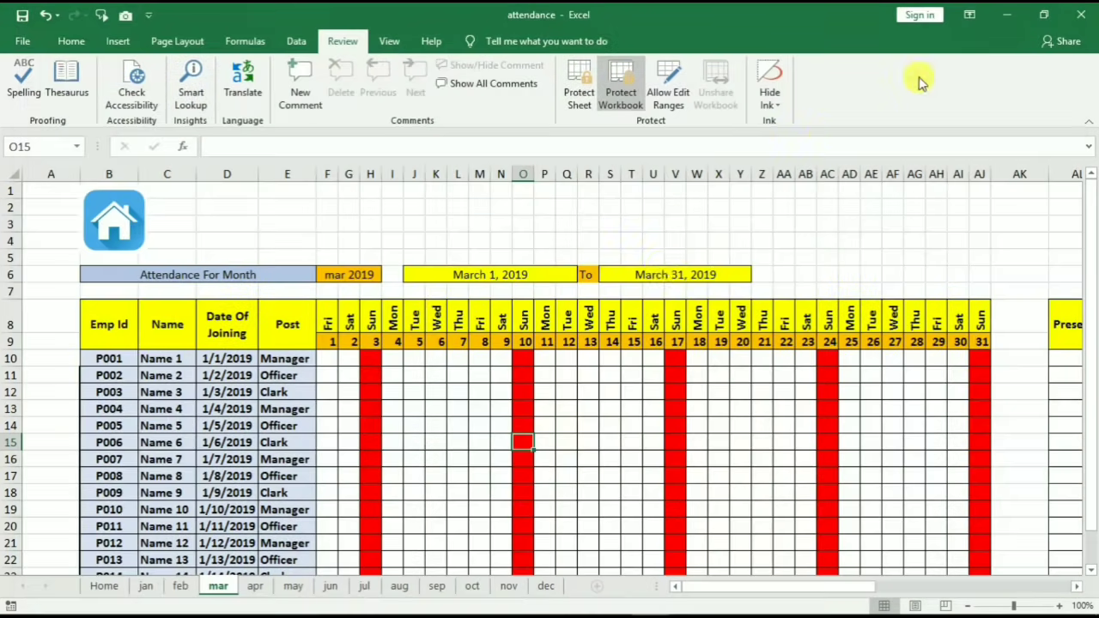
click(554, 225)
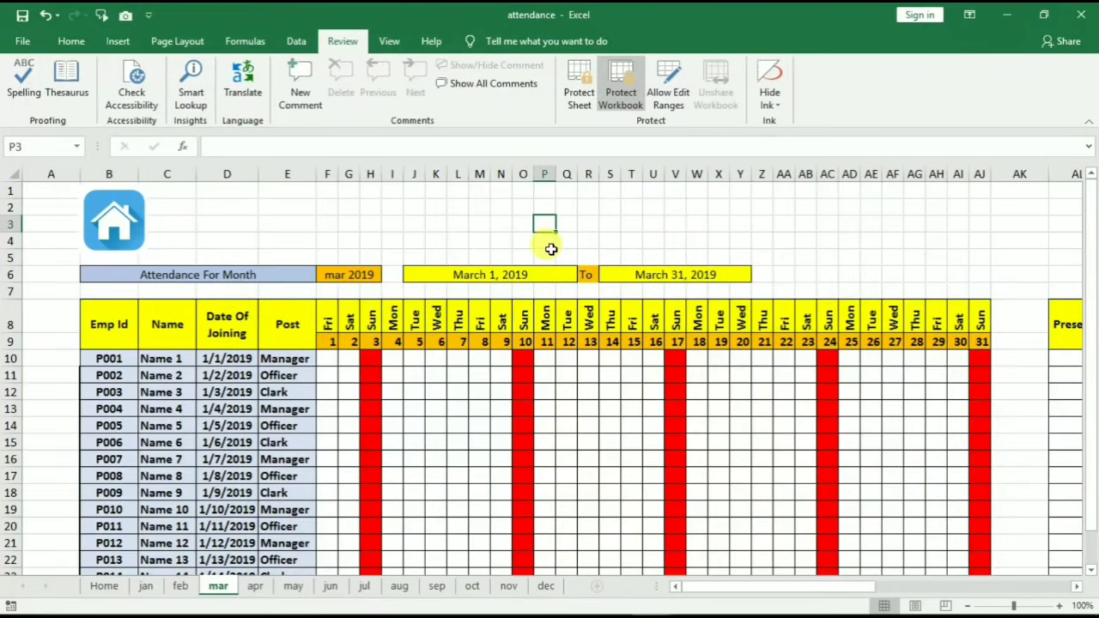
key(ctrl+s)
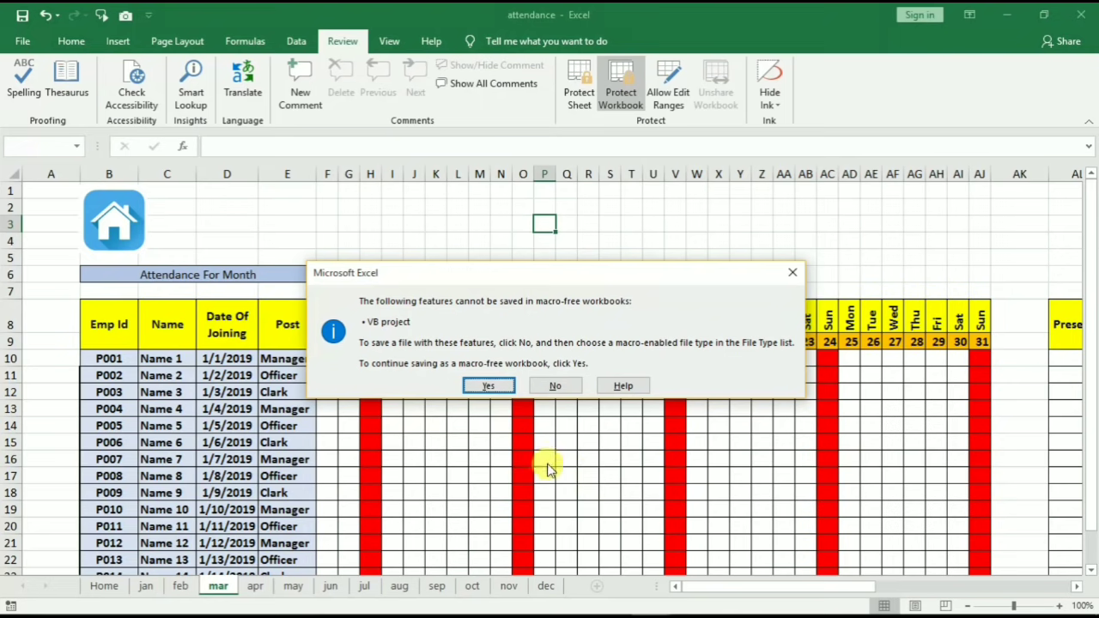
click(561, 383)
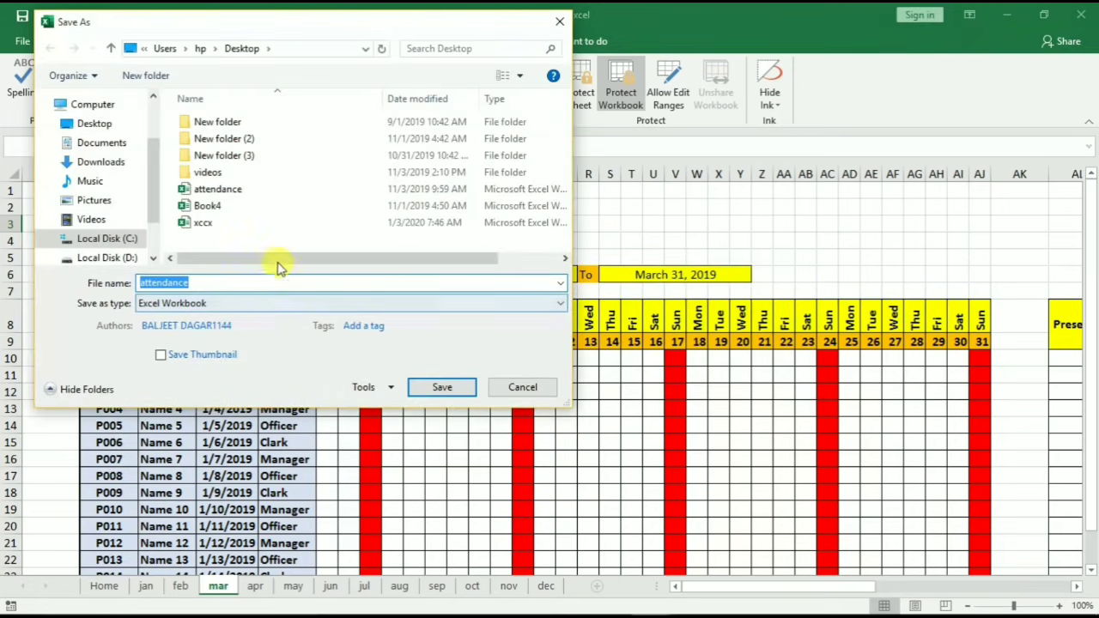
click(198, 280)
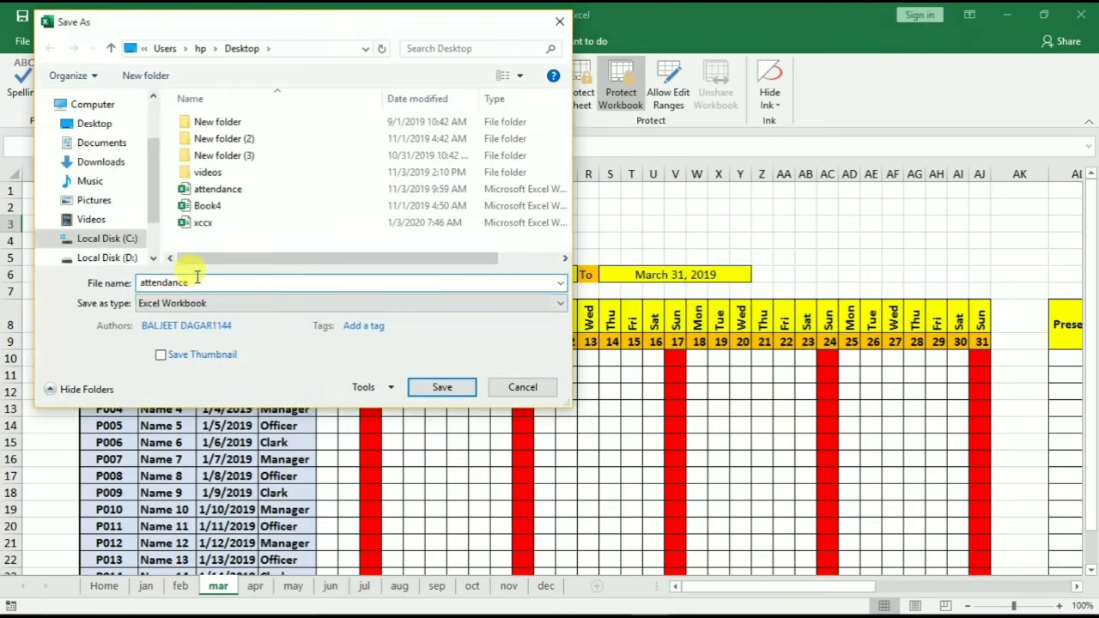
click(147, 307)
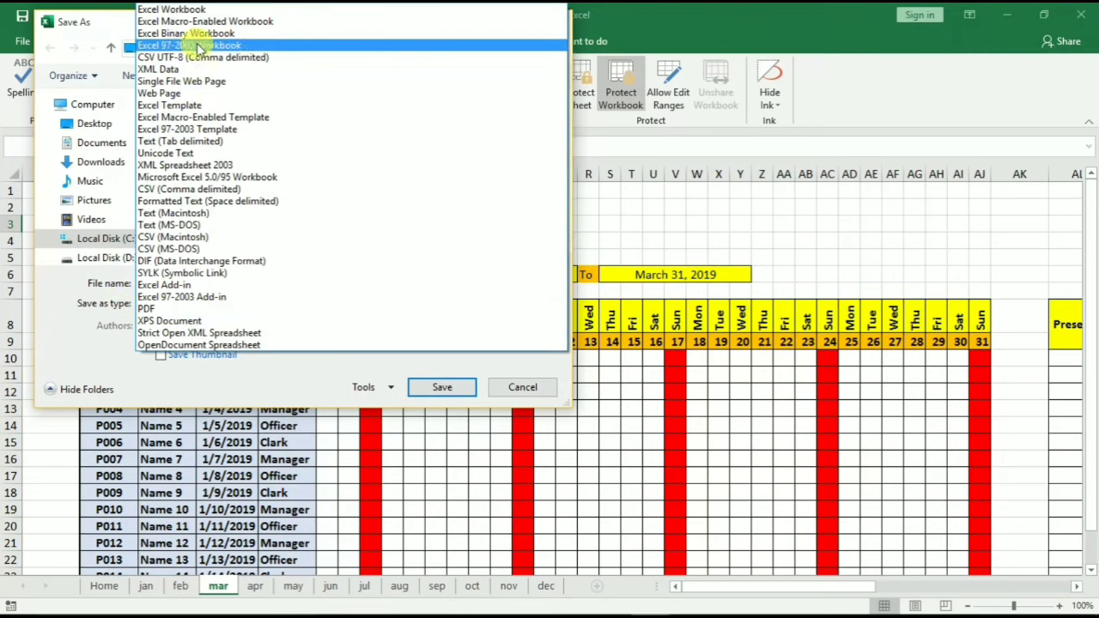
click(206, 24)
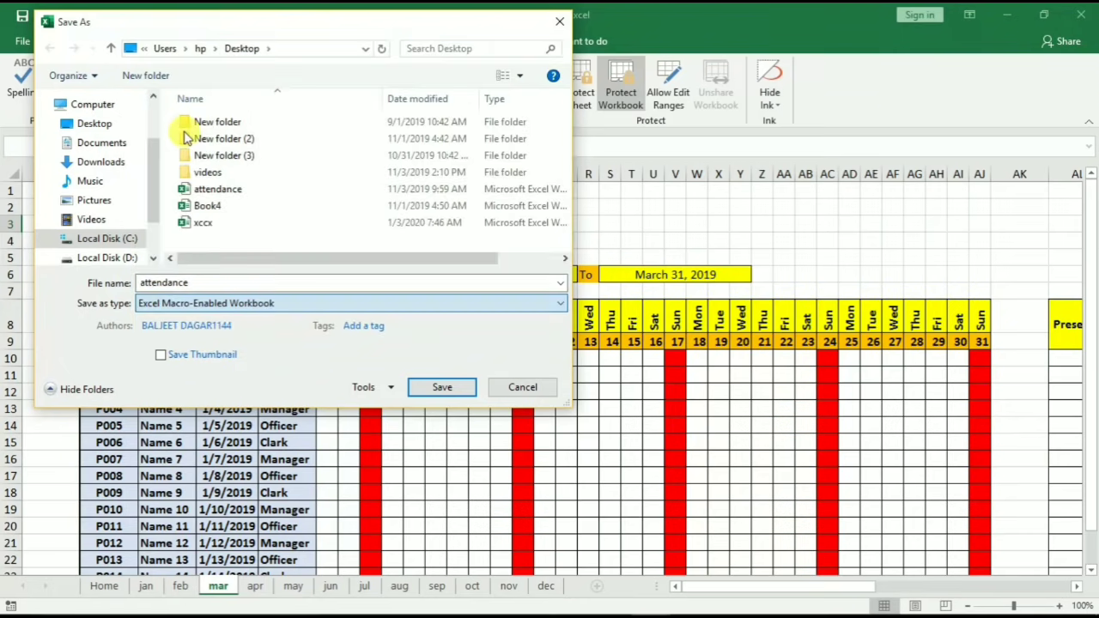
double_click(210, 283)
click(215, 283)
text(sheet)
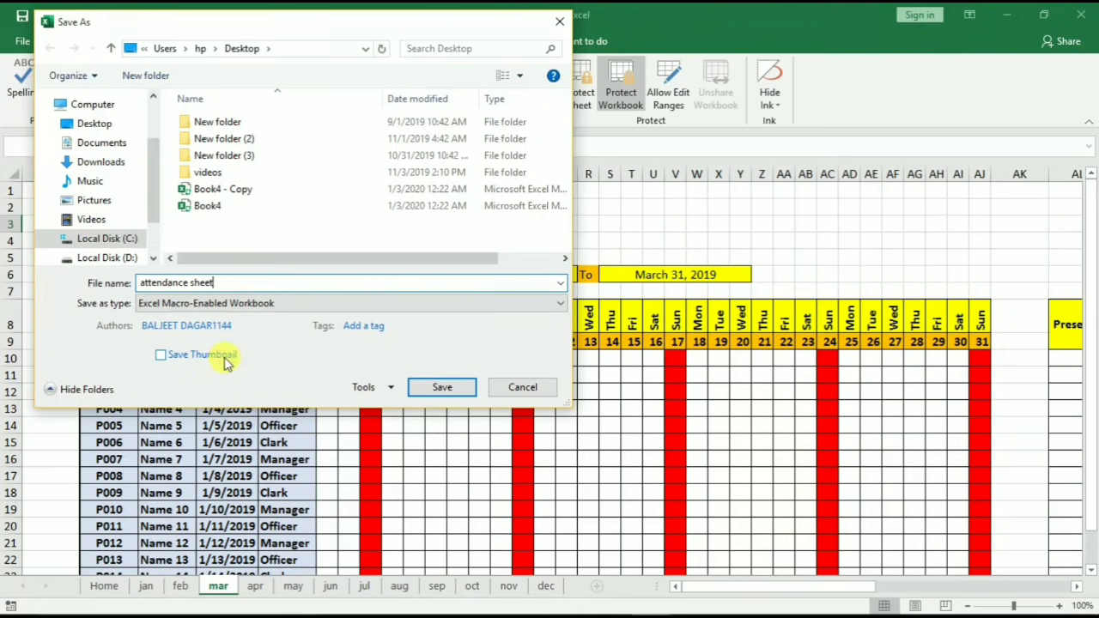
click(94, 124)
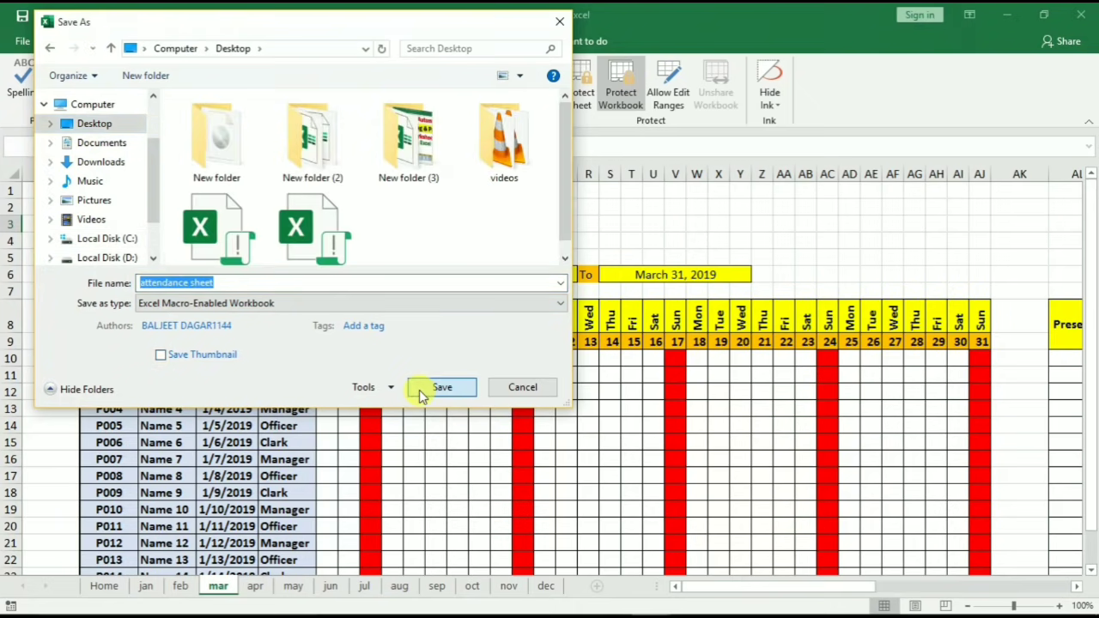
click(439, 387)
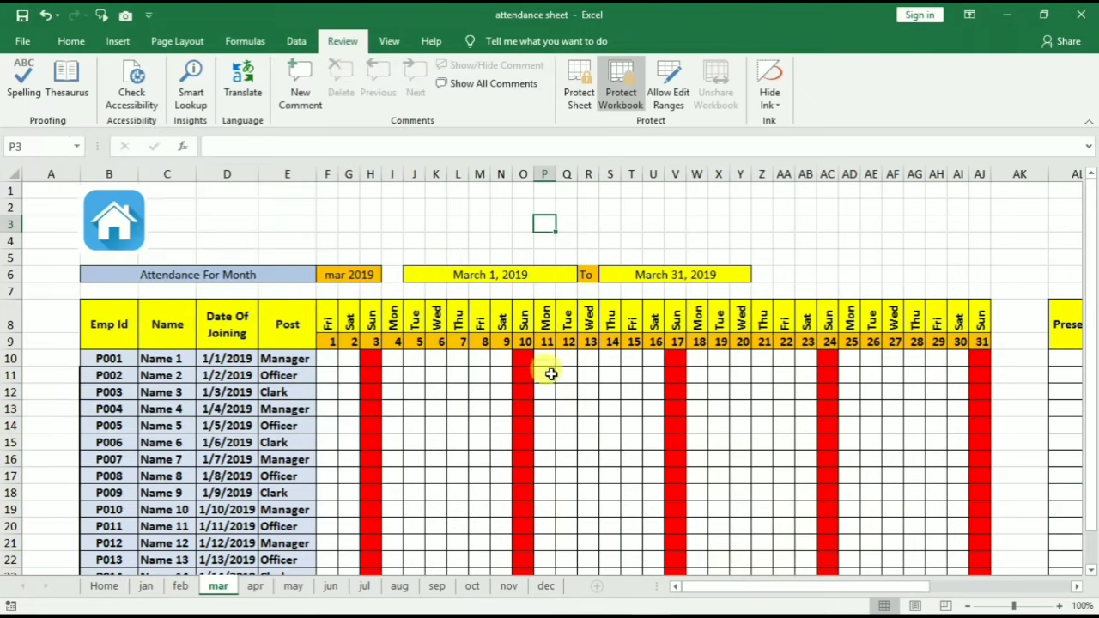
Go from the Home sheet to the jan attendance sheet.
click(414, 209)
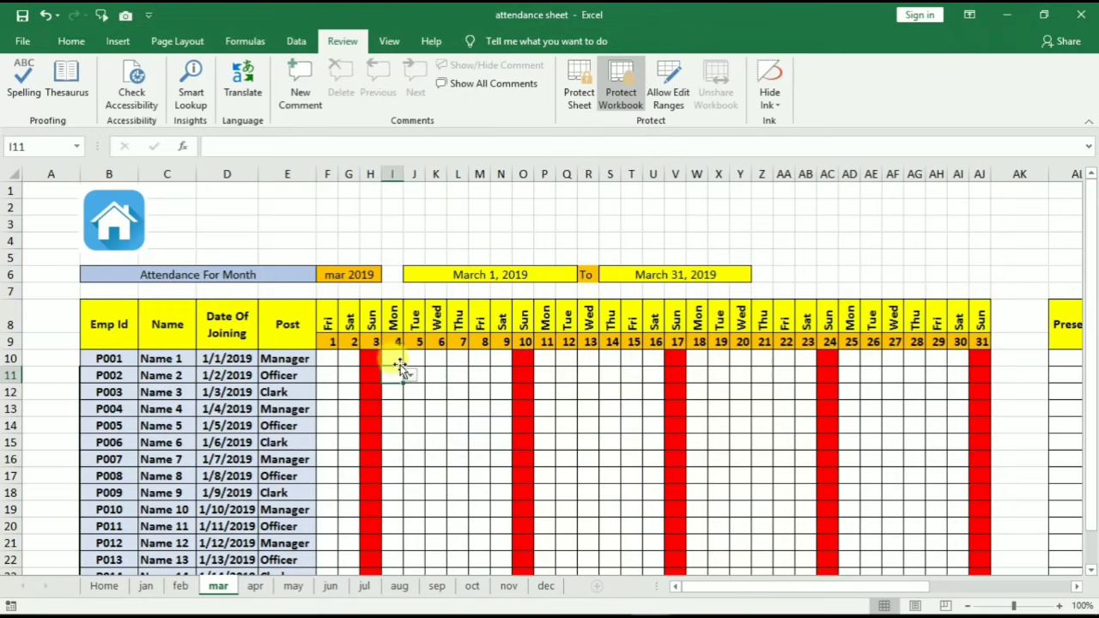
click(111, 221)
click(211, 296)
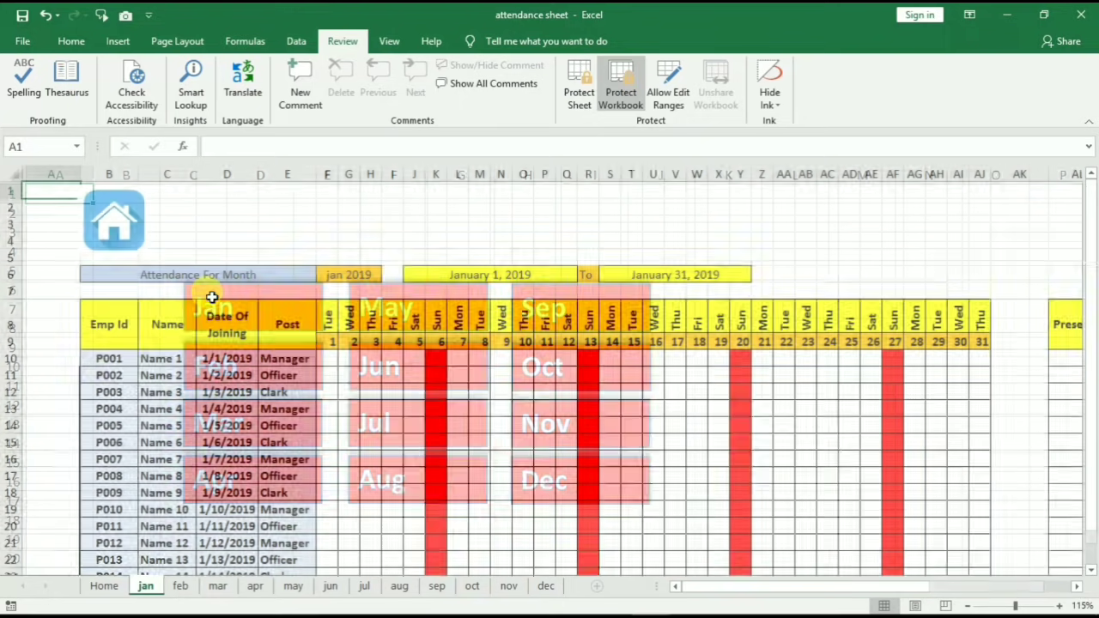
Mark p in F10 and F11 for day 1, then close Excel.
click(318, 359)
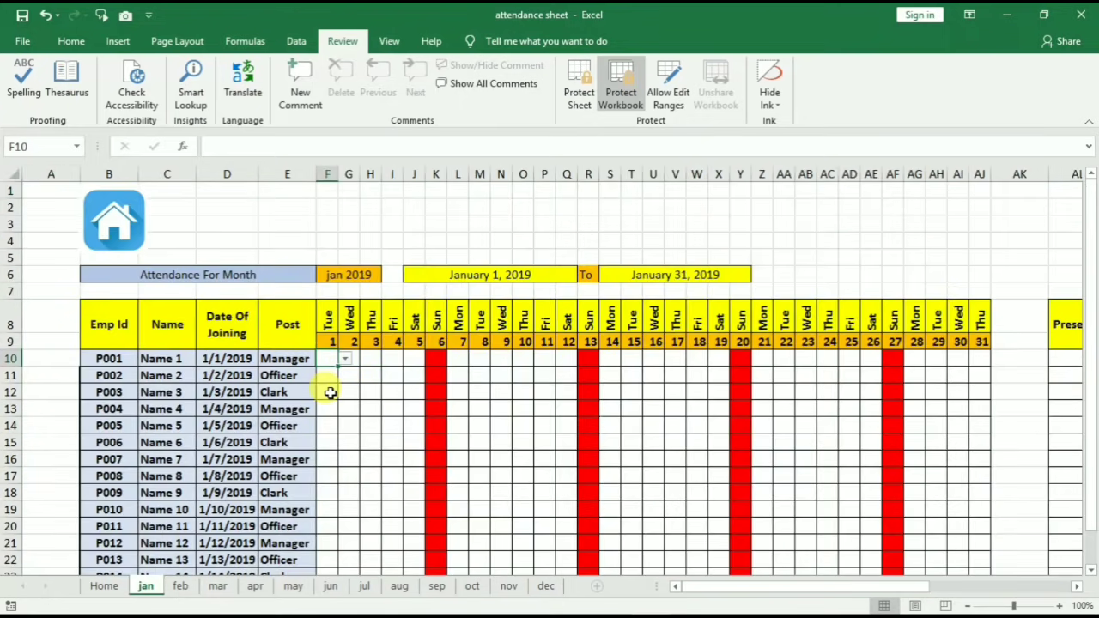
text(p)
click(321, 374)
text(p)
click(352, 413)
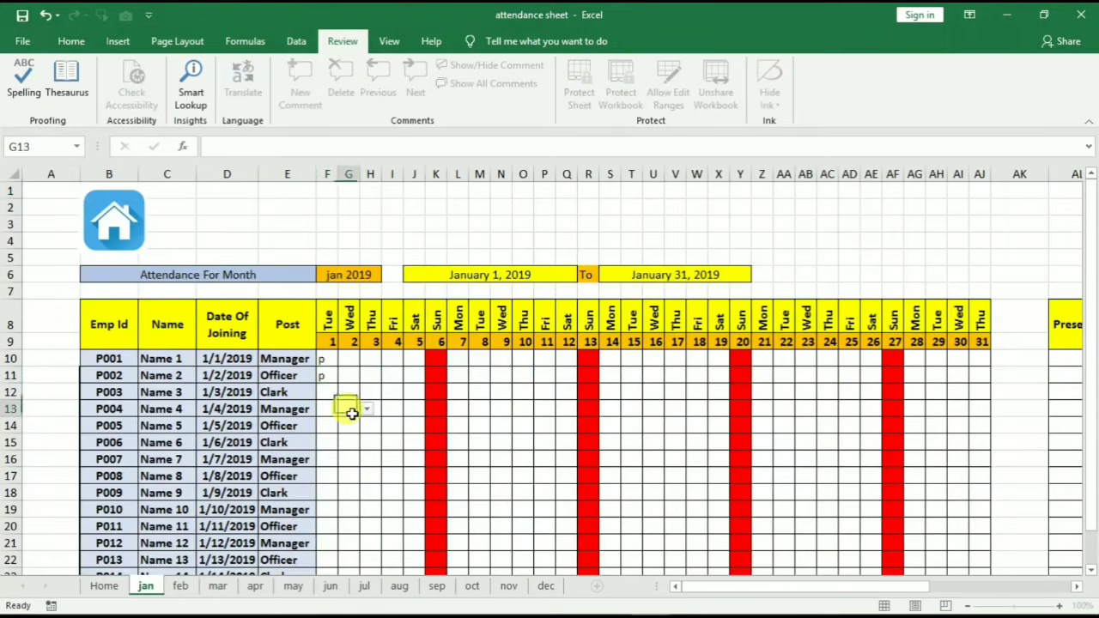
click(1073, 17)
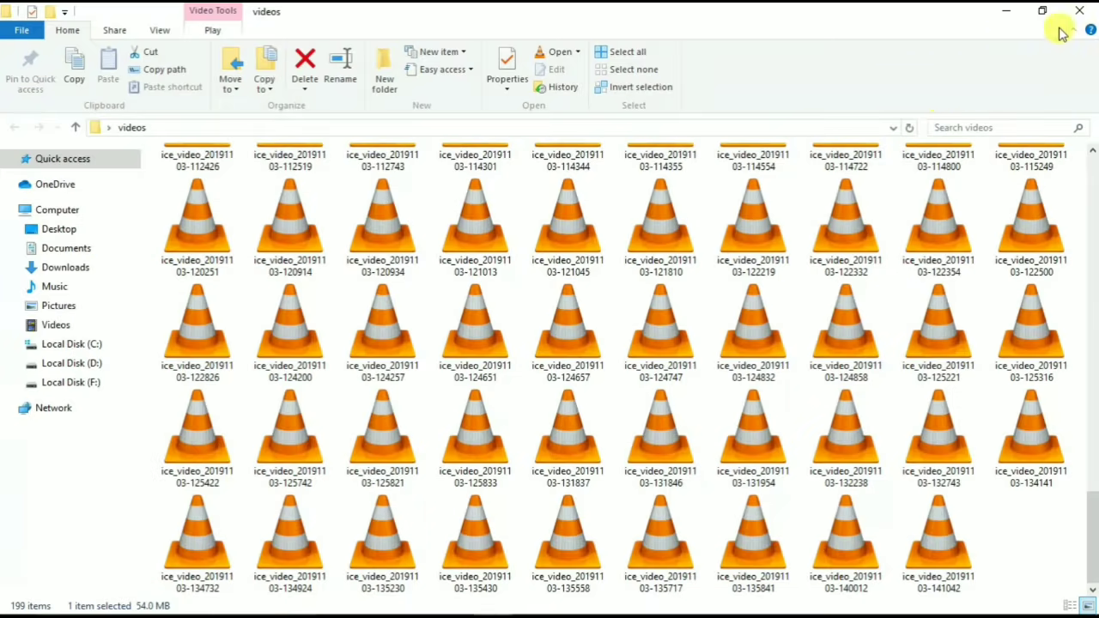
Close the videos folder, open 'attendance sheet' from the Desktop and enable its macros.
click(1080, 11)
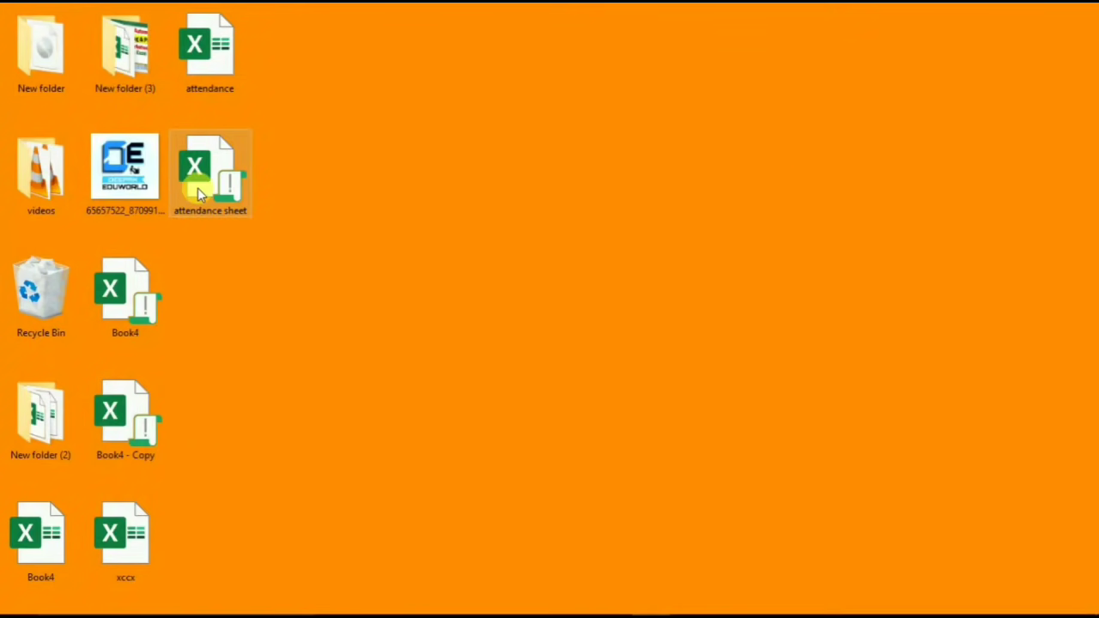
double_click(223, 185)
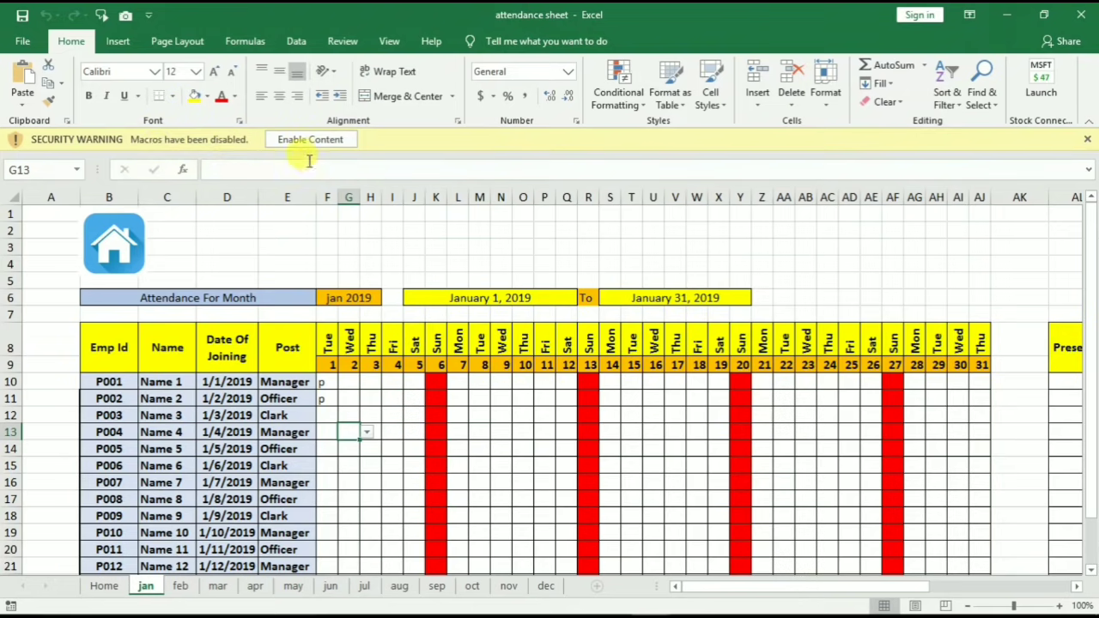
click(295, 139)
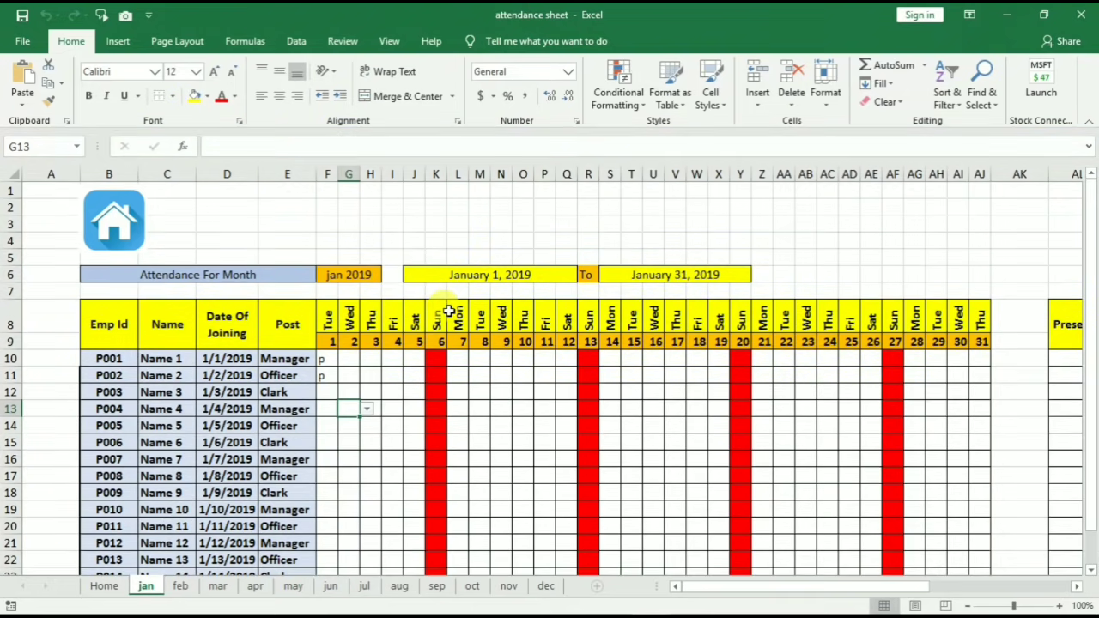